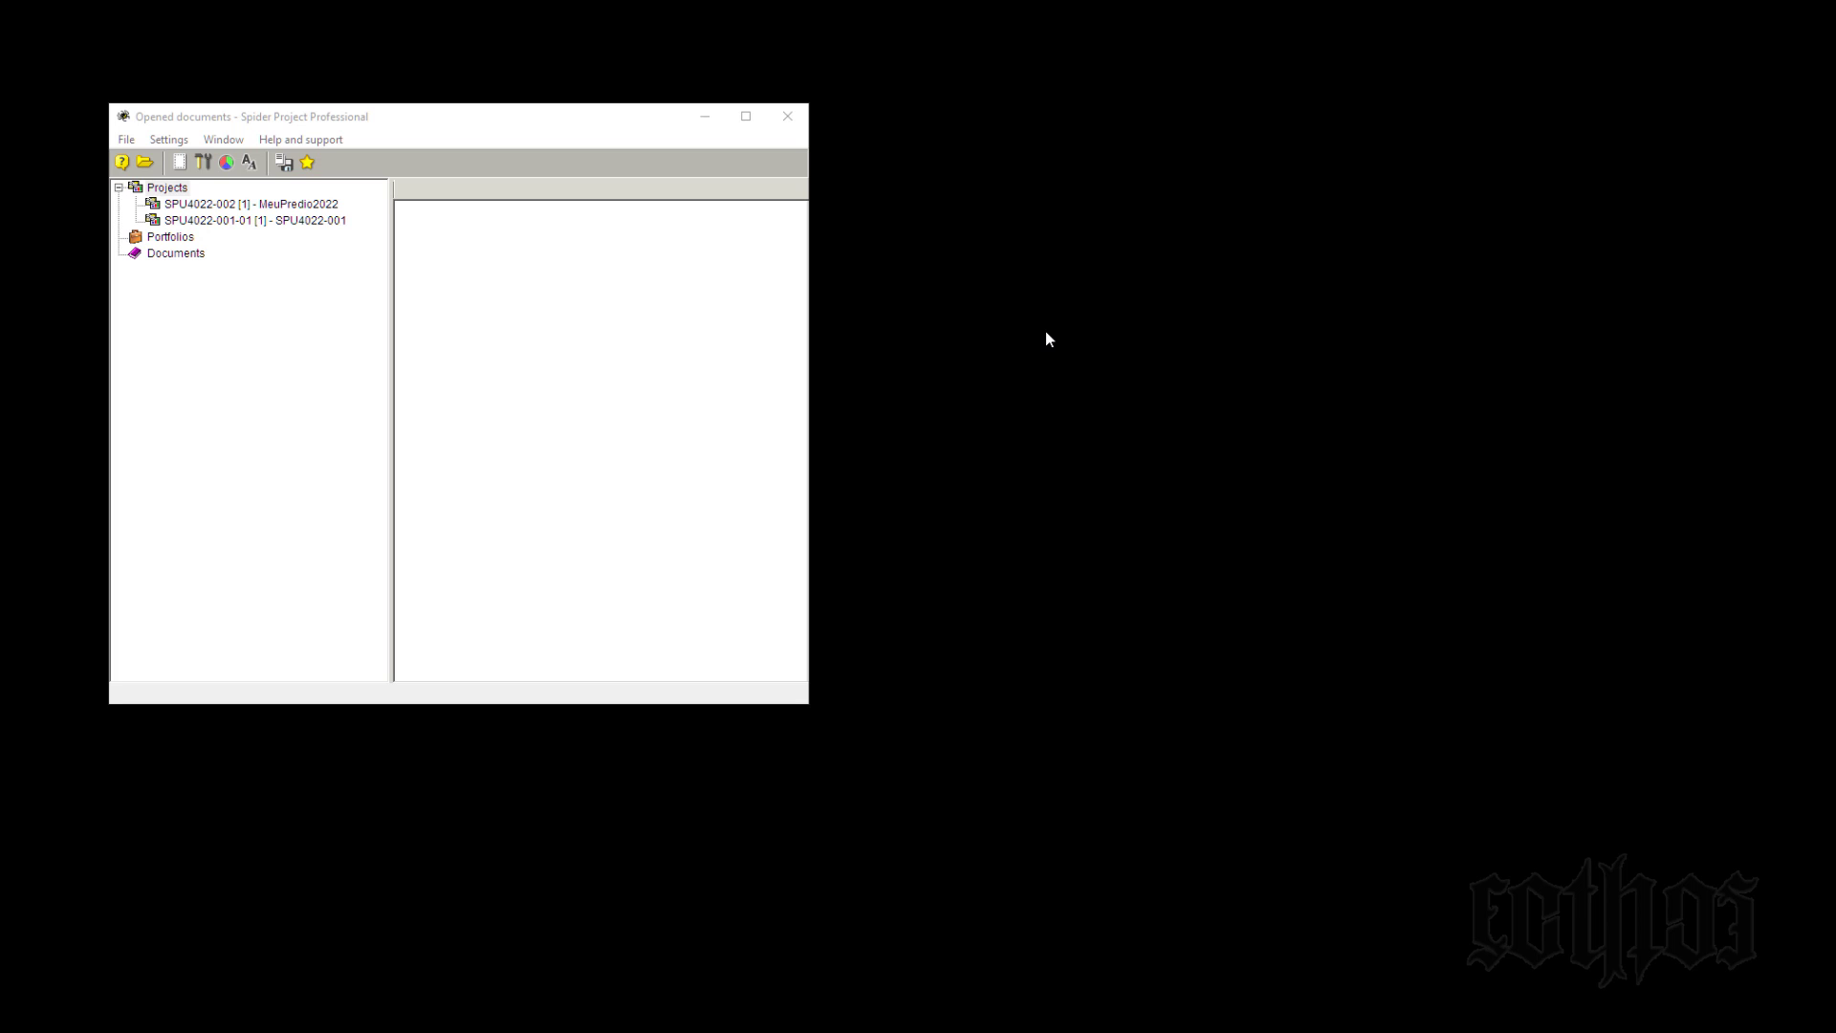
Open the MeuPredio2022 project (SPU4022-002) and enlarge its Activity Gantt window to fill the screen.
double_click(241, 209)
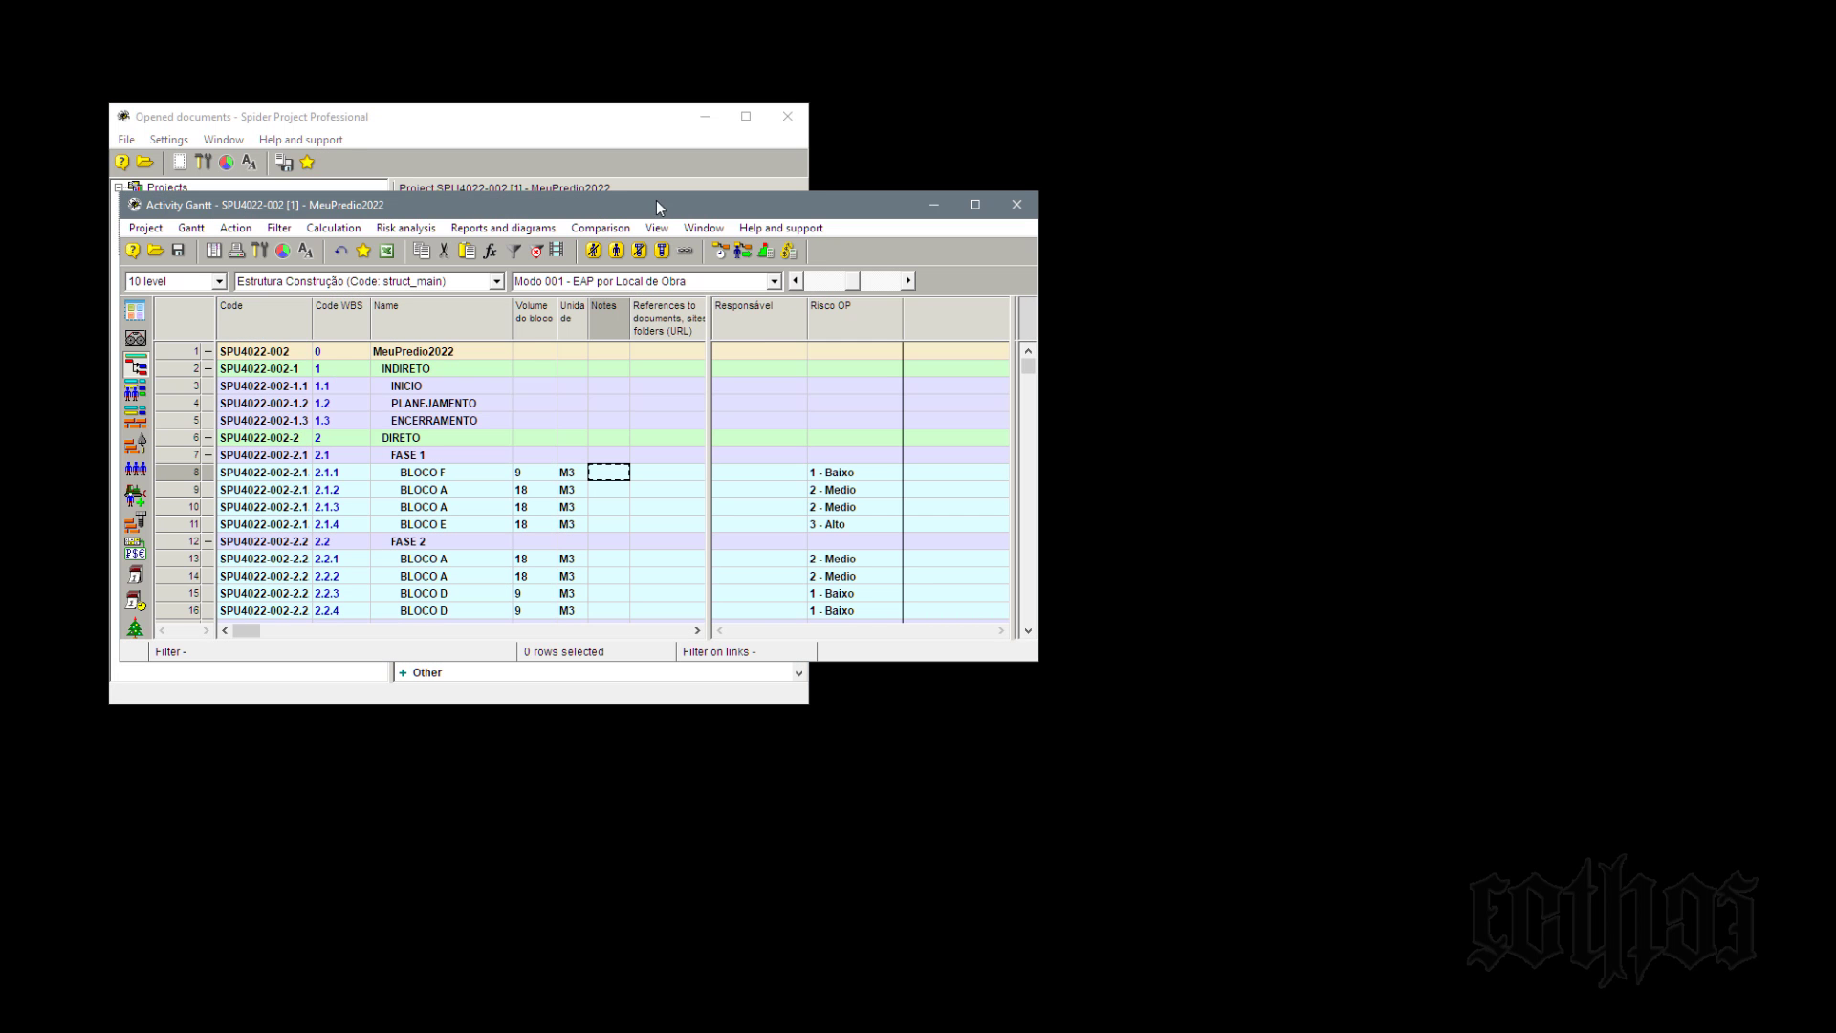
drag(671, 199, 559, 95)
drag(921, 549, 1833, 1015)
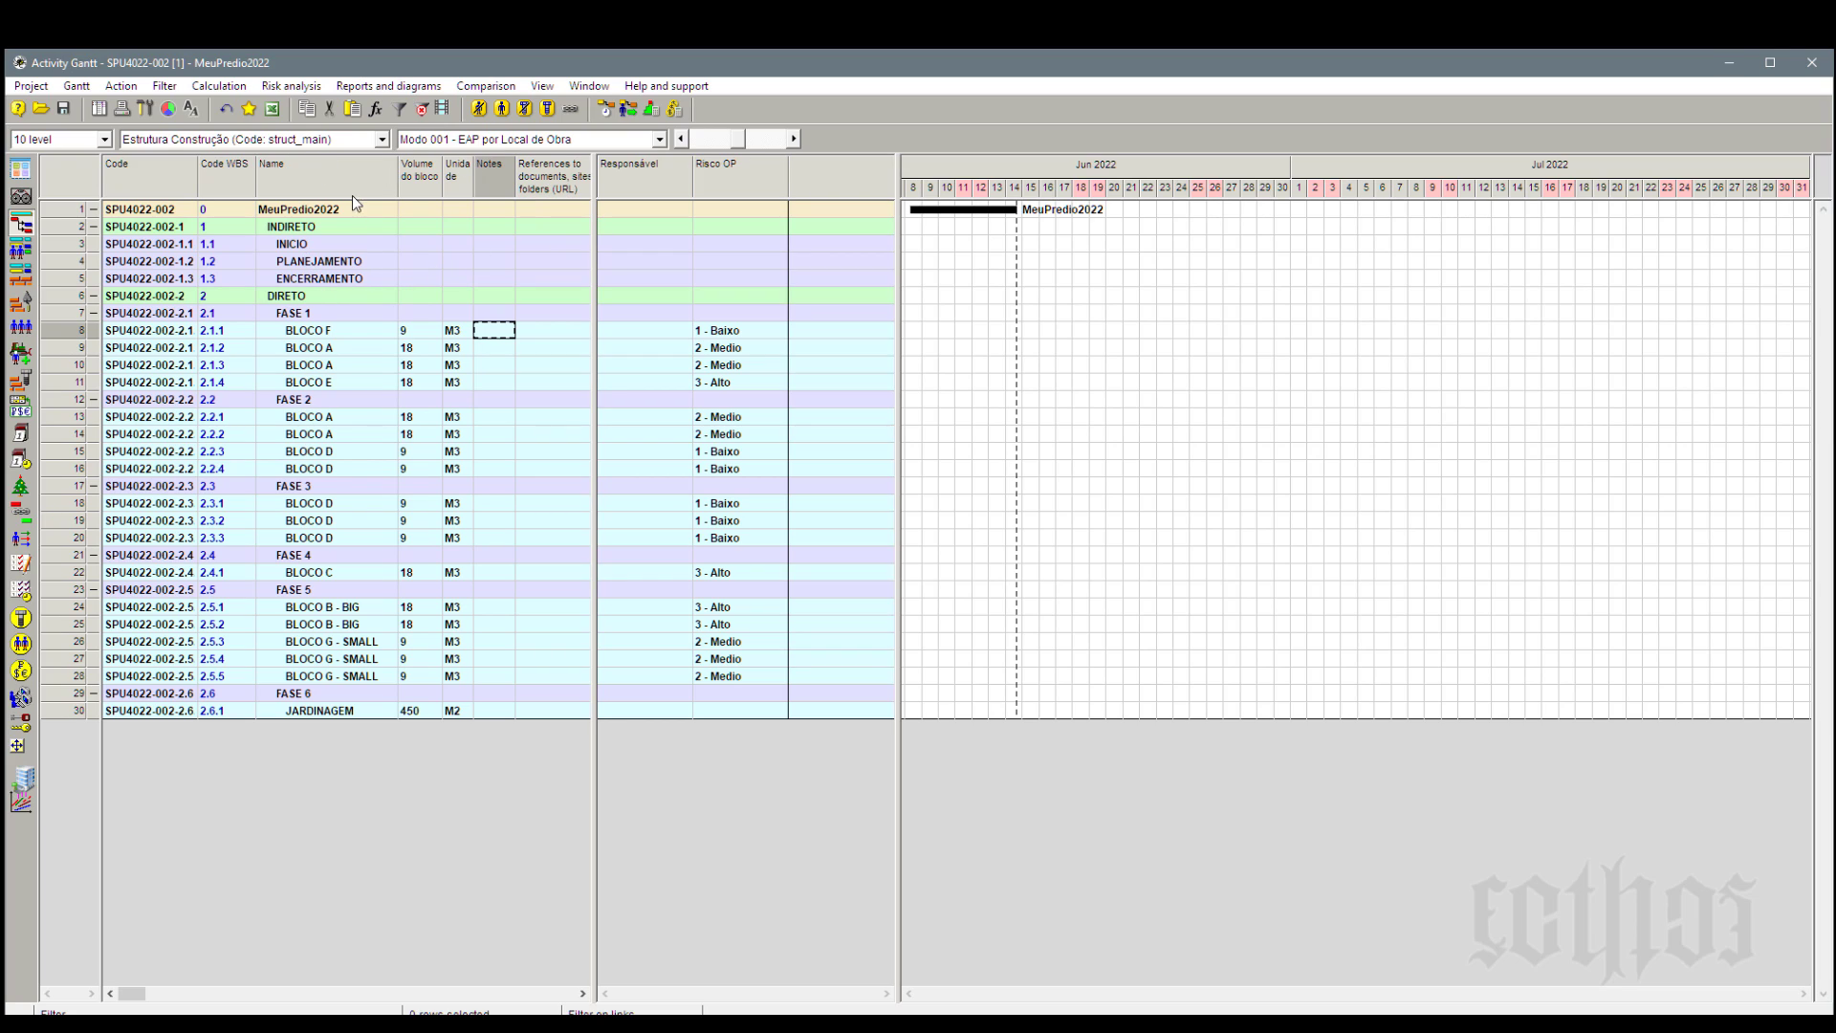
click(475, 141)
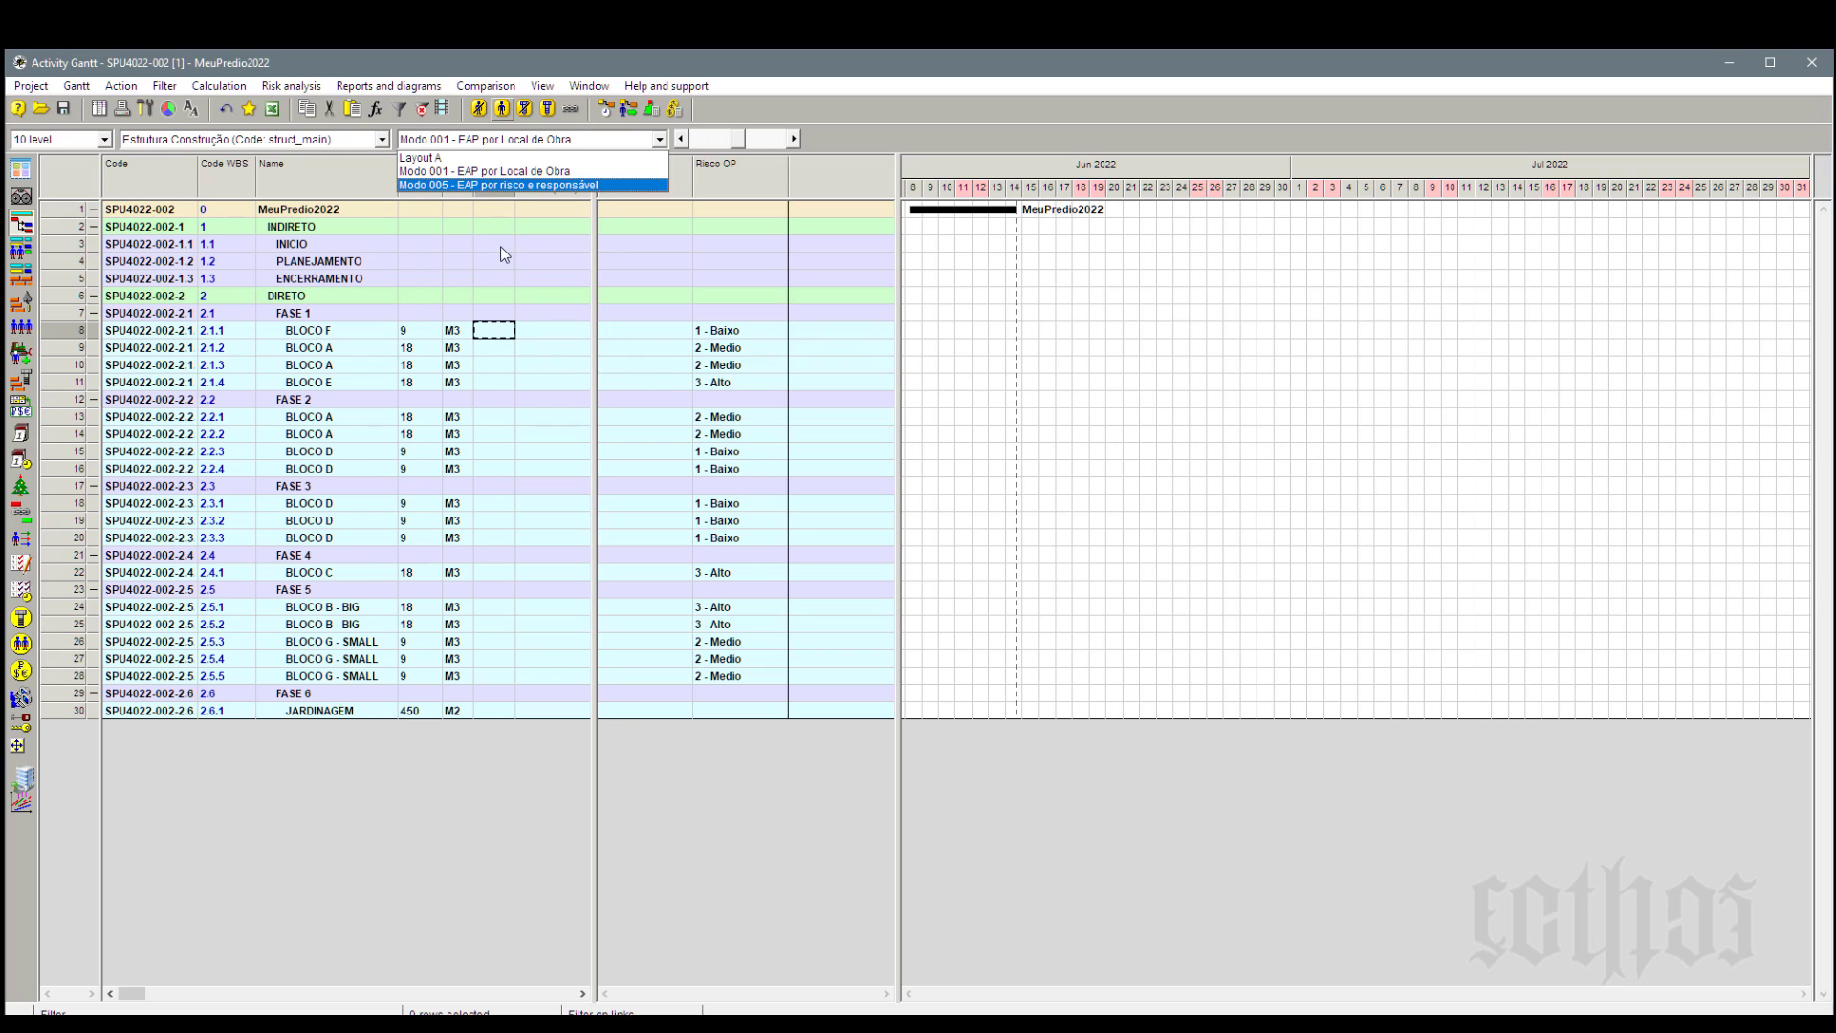
click(519, 325)
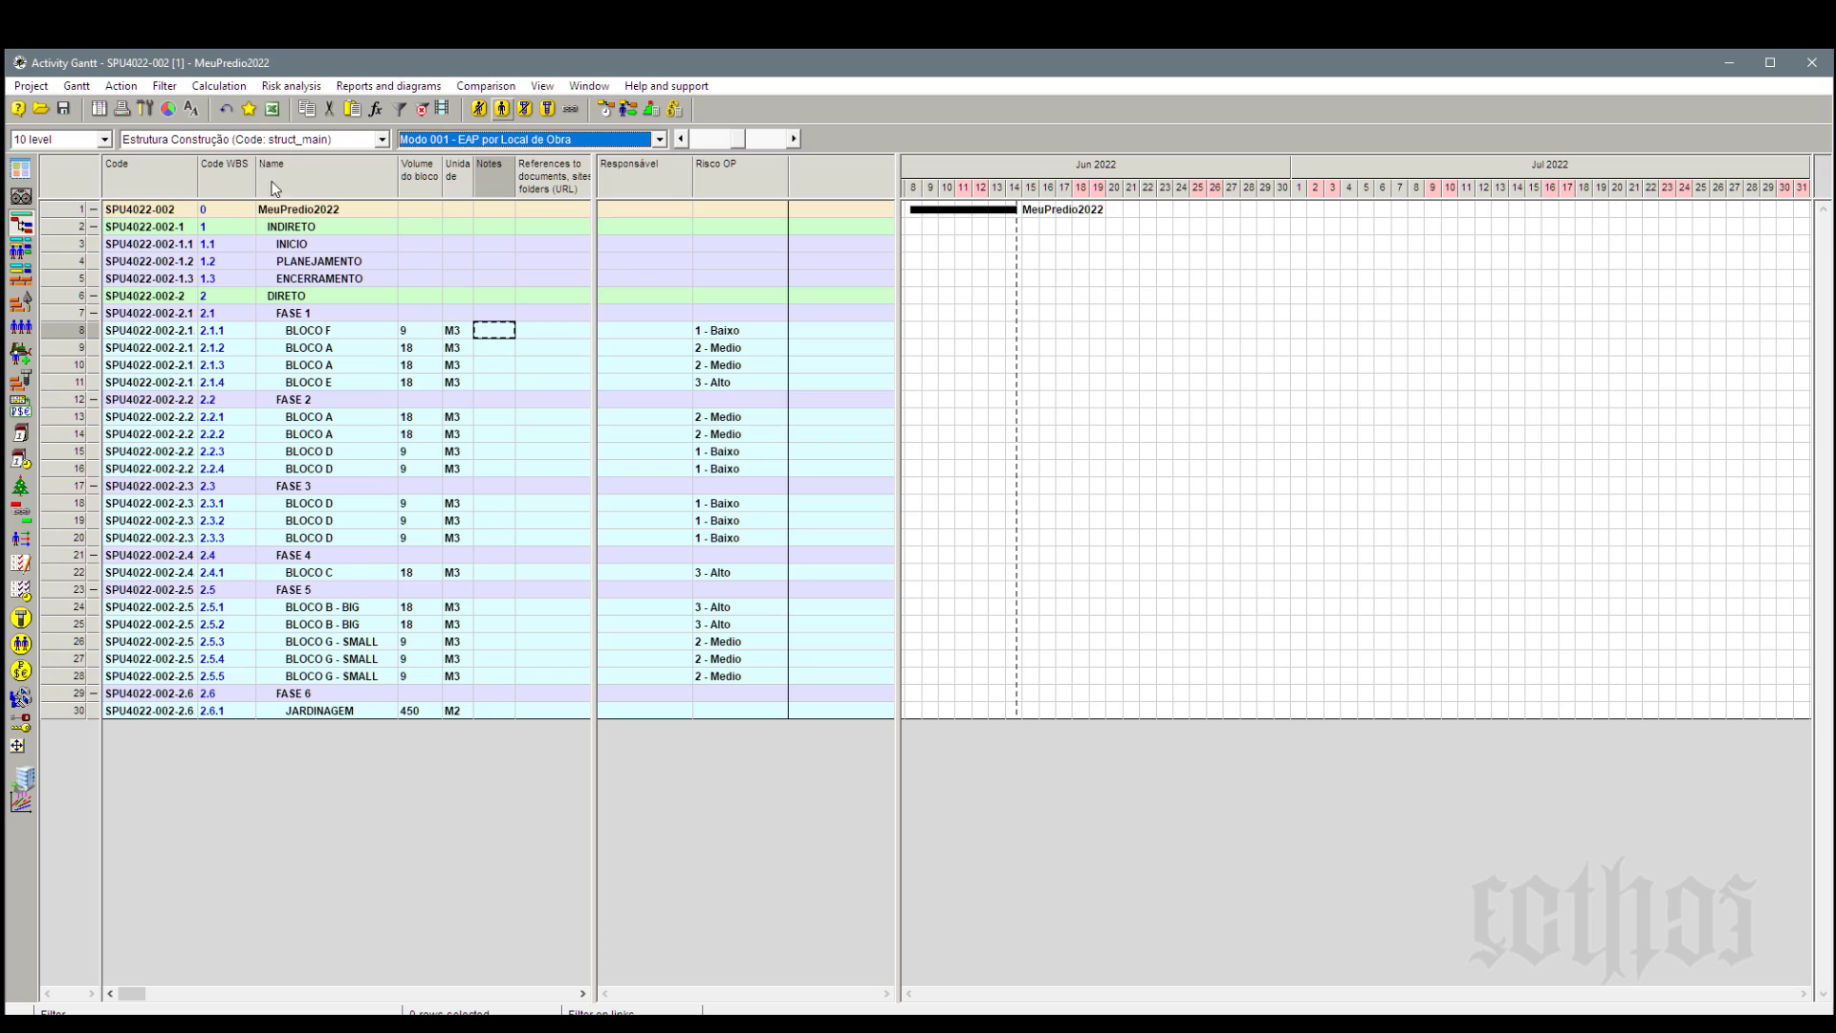
click(101, 111)
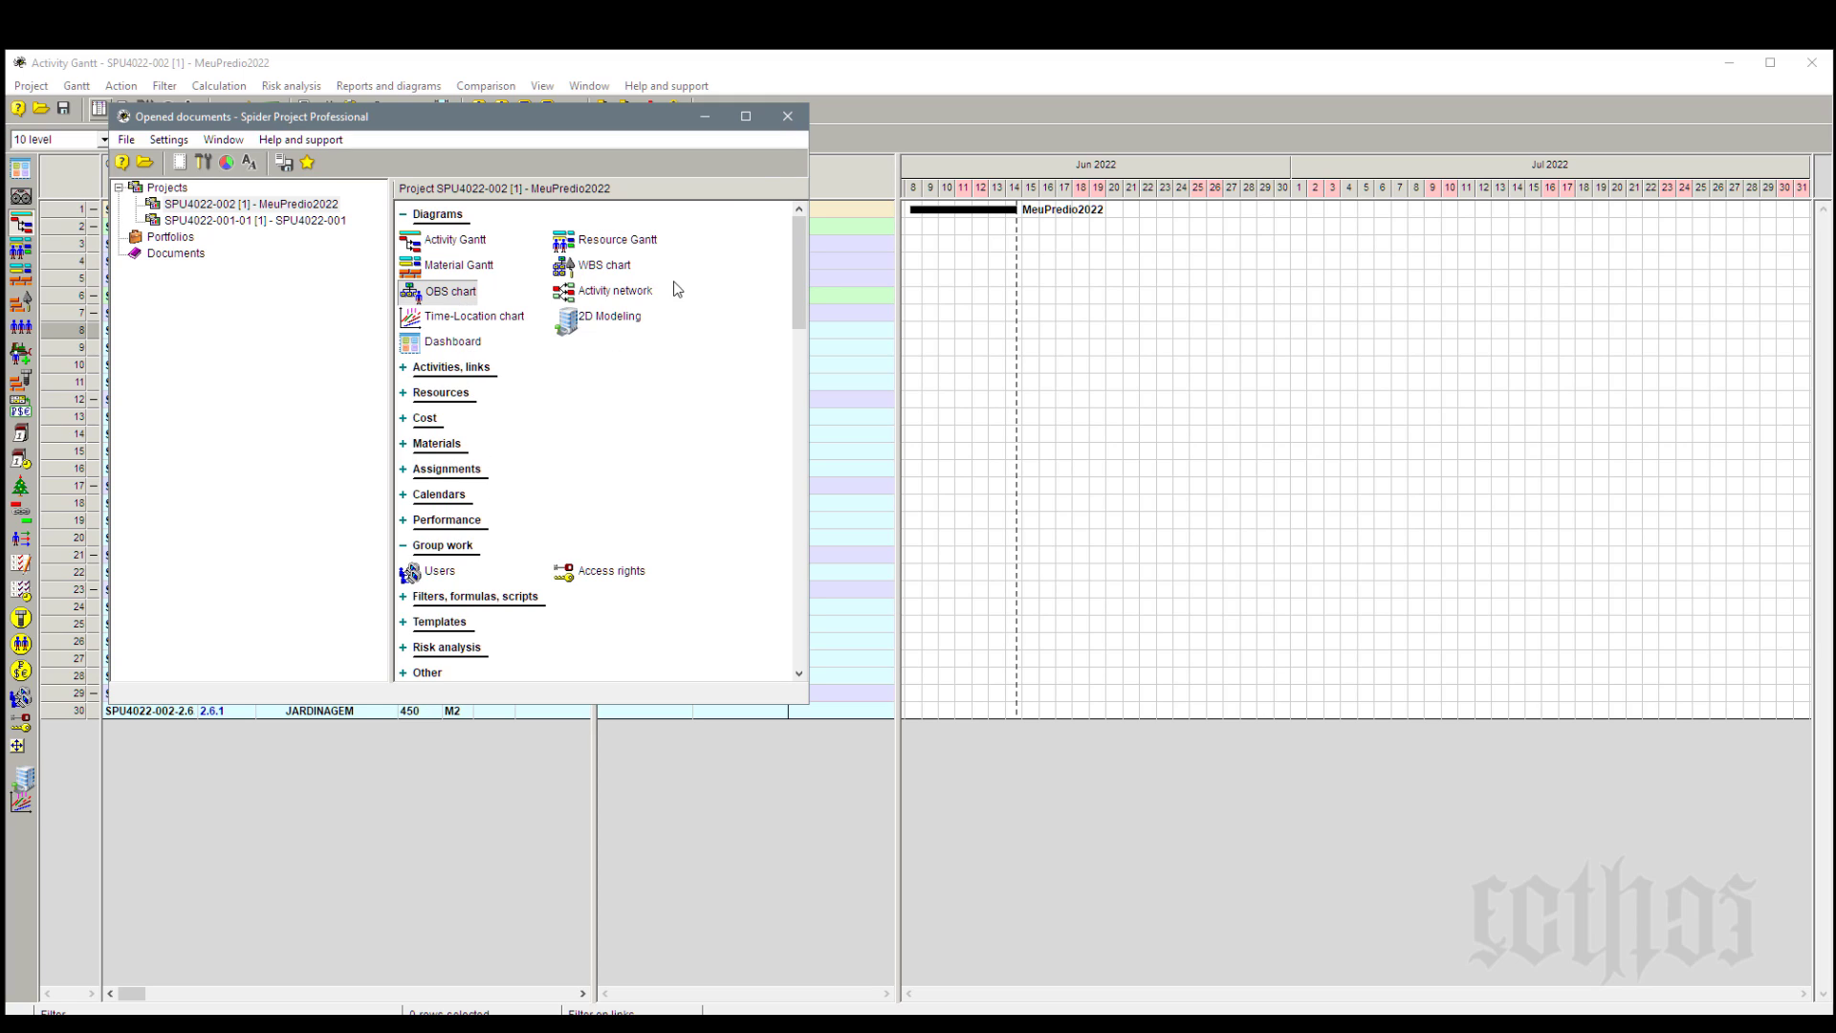
click(914, 88)
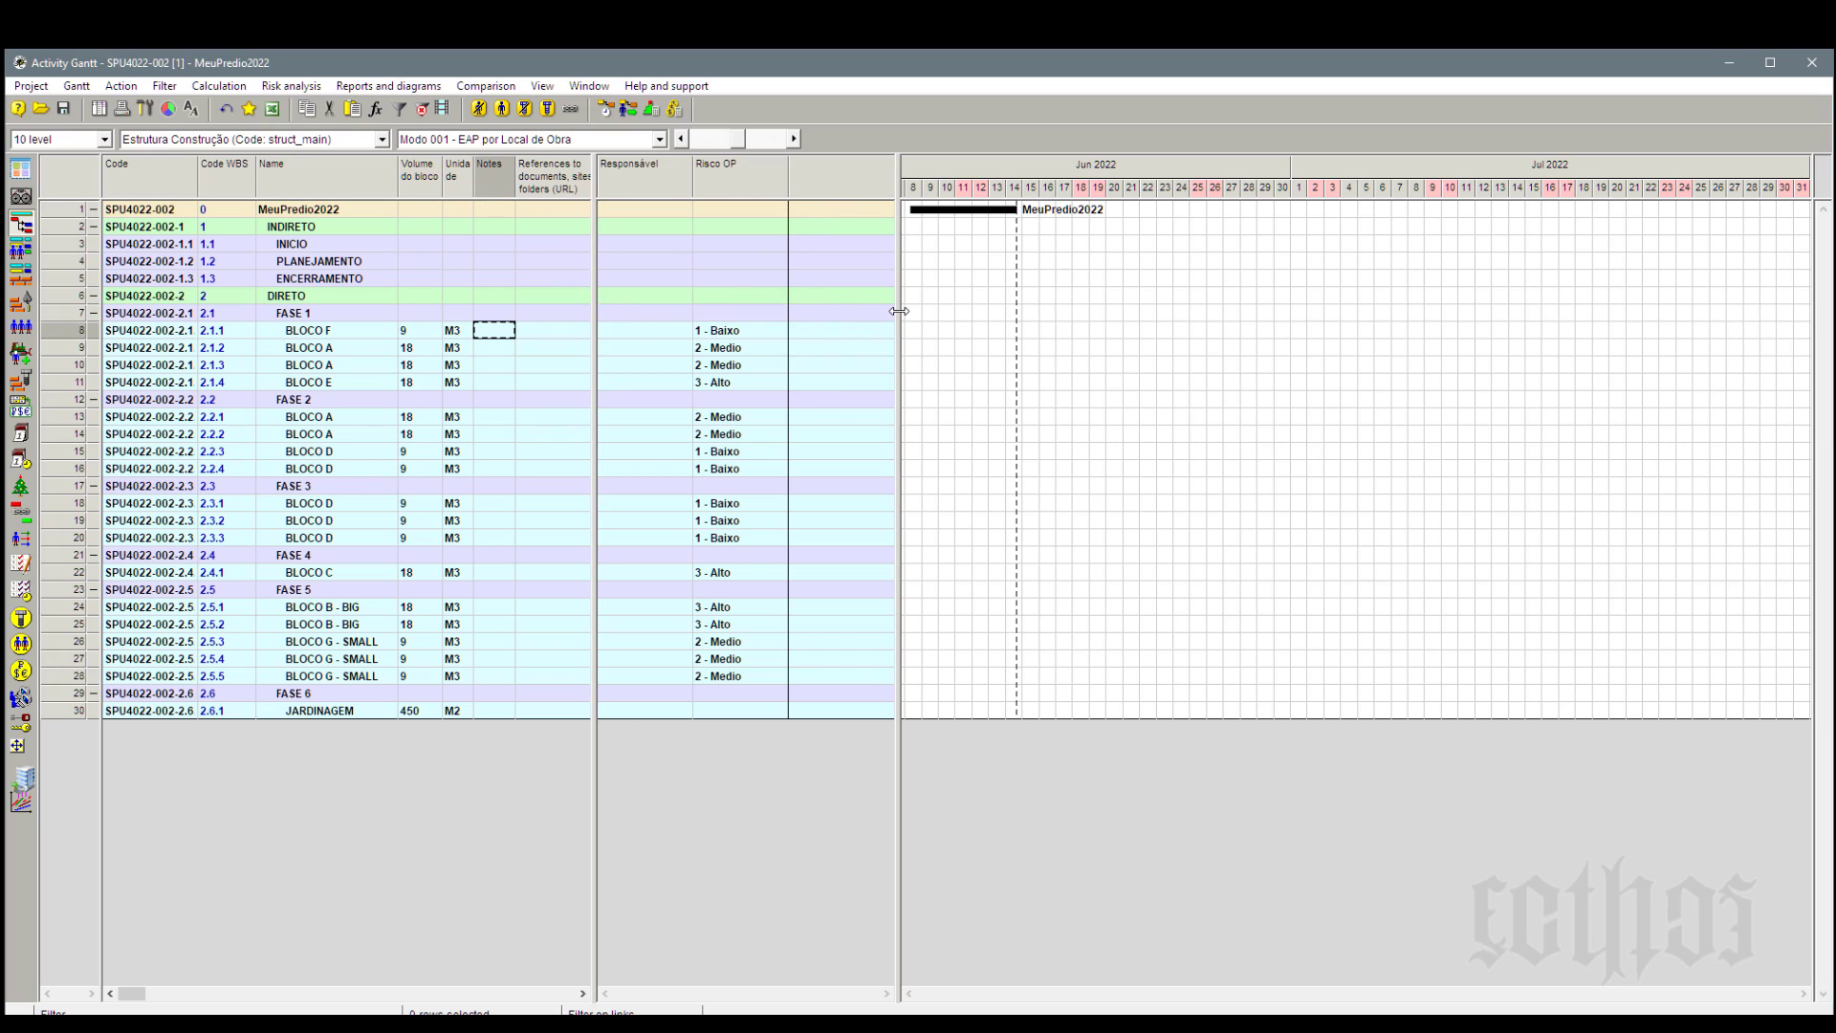
Reapply the "Modo 001 - EAP por Local de Obra" layout and widen the table to cover the Gantt chart area.
drag(900, 311, 1808, 310)
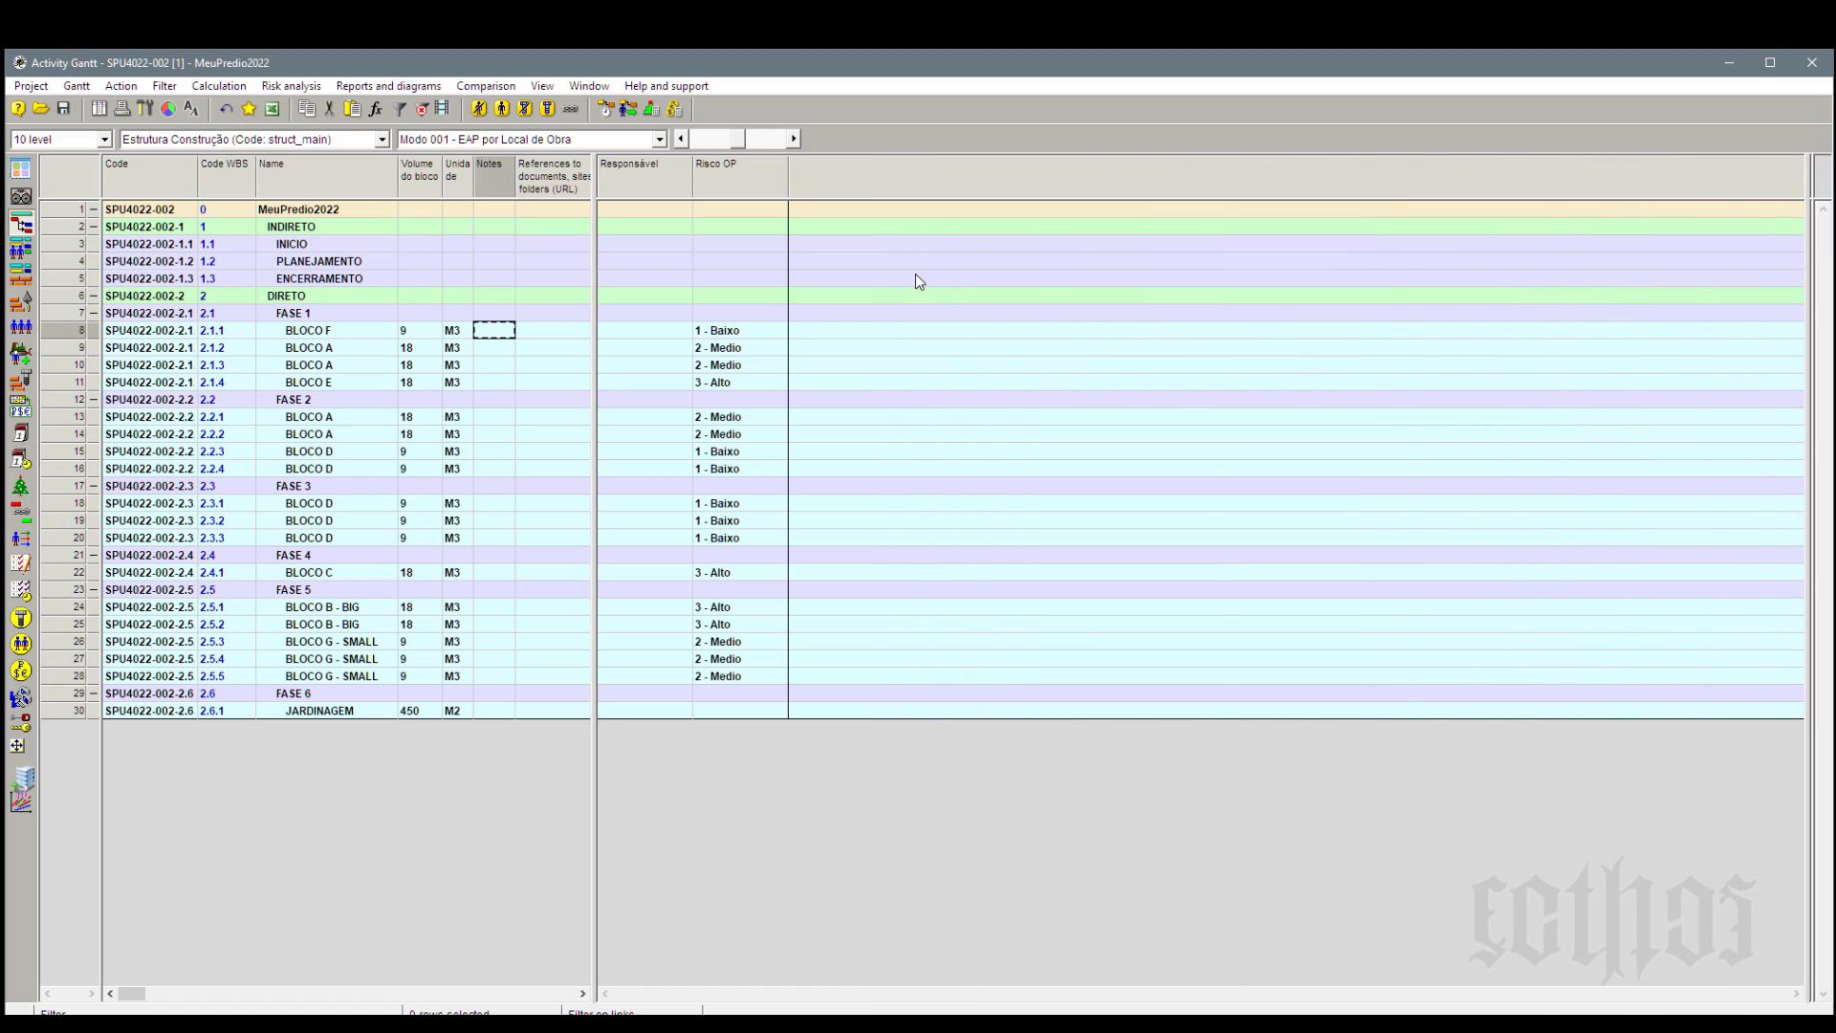
click(536, 140)
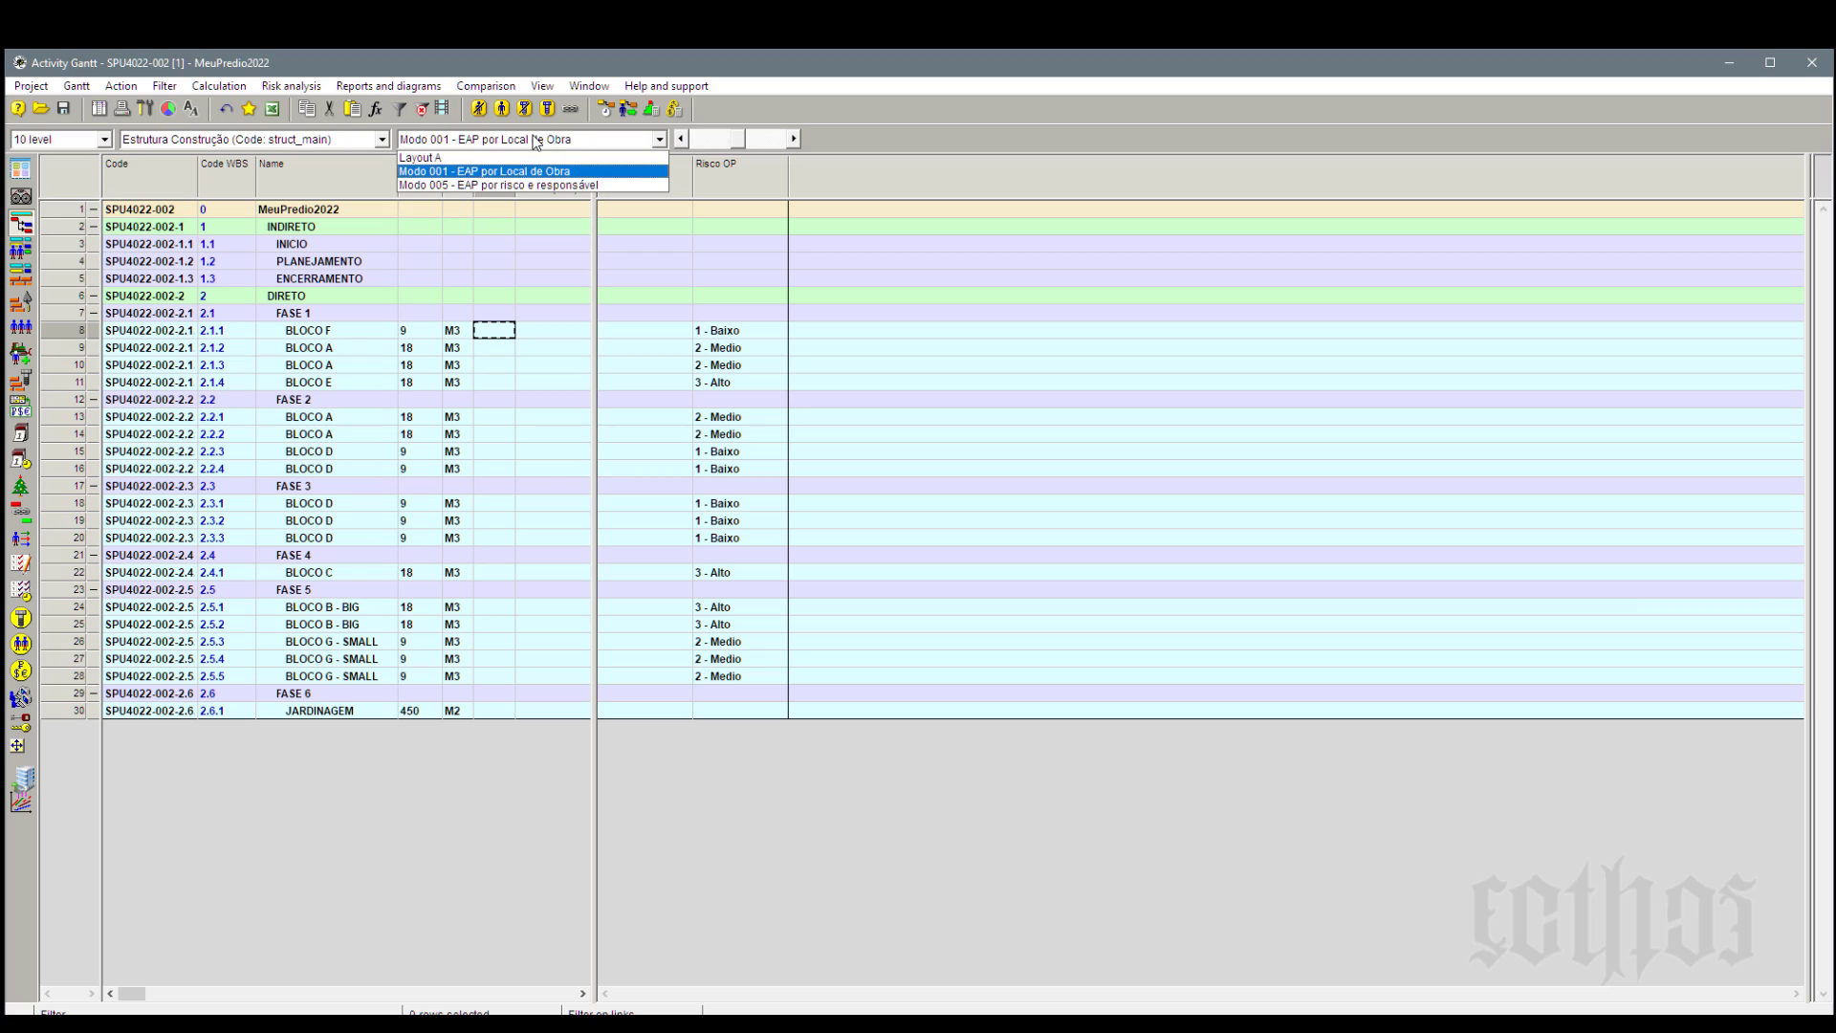
click(536, 172)
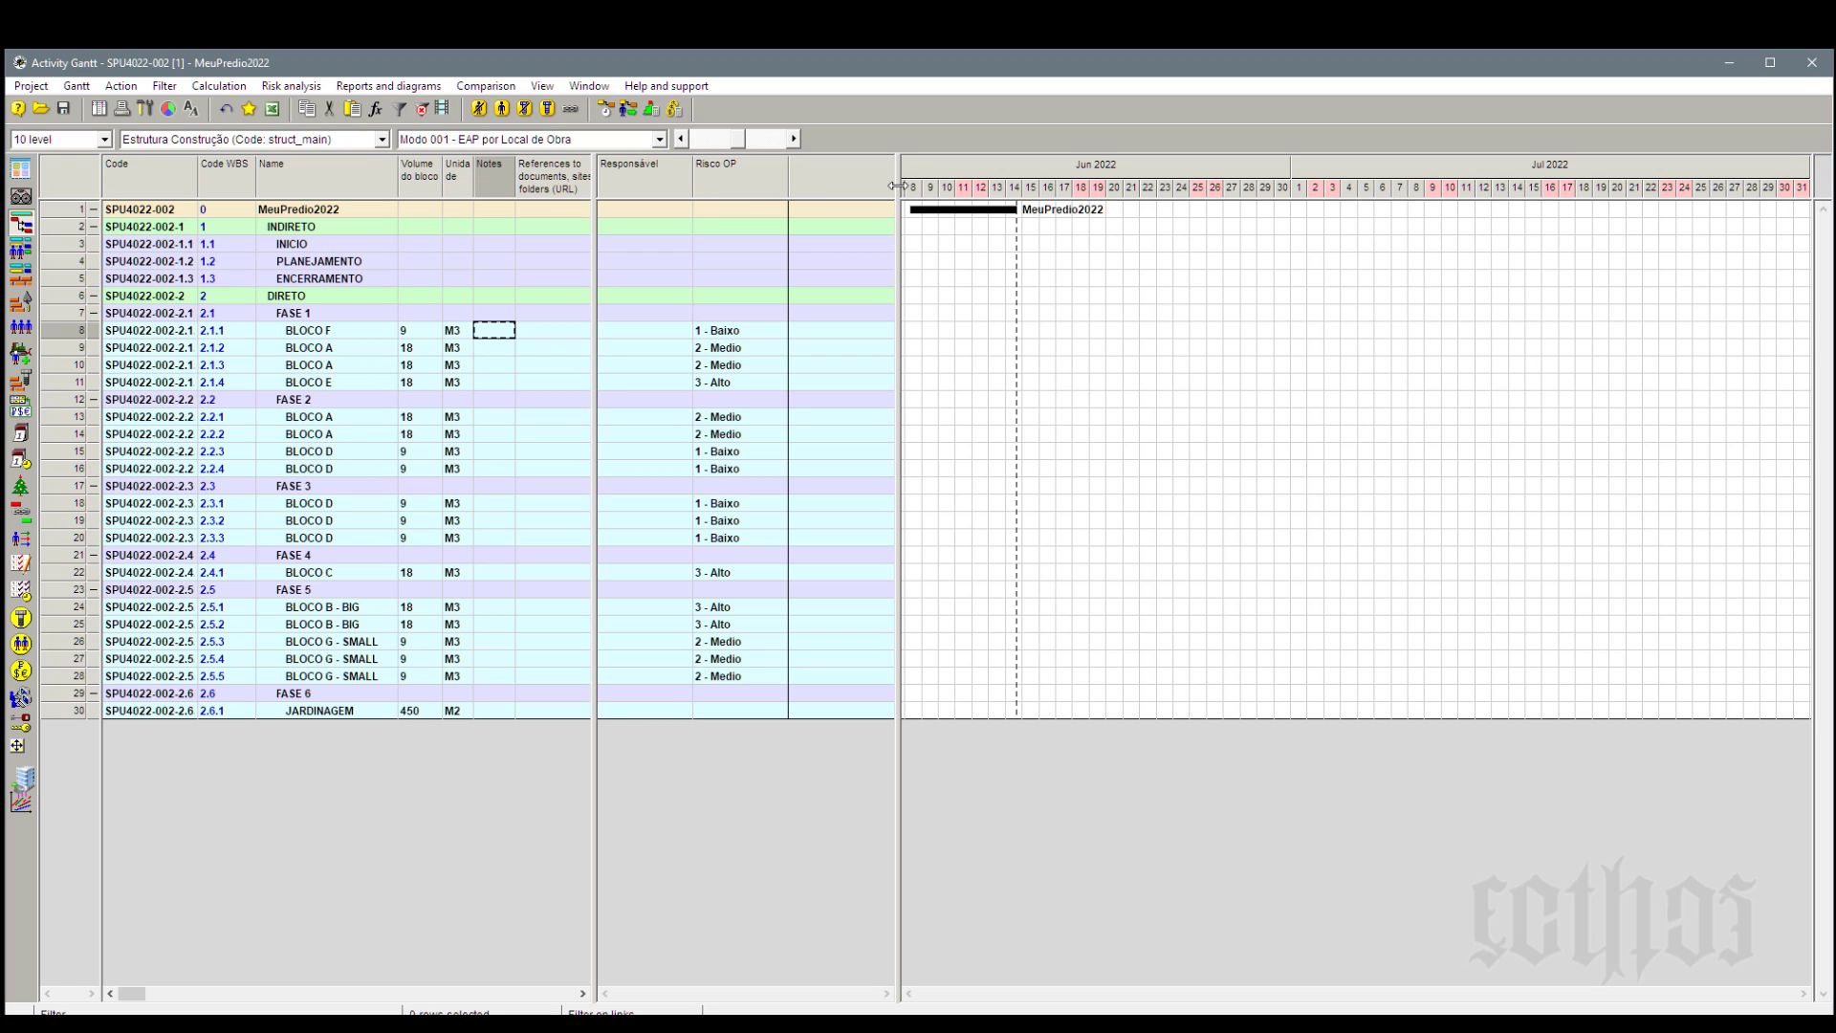
drag(897, 191, 1831, 197)
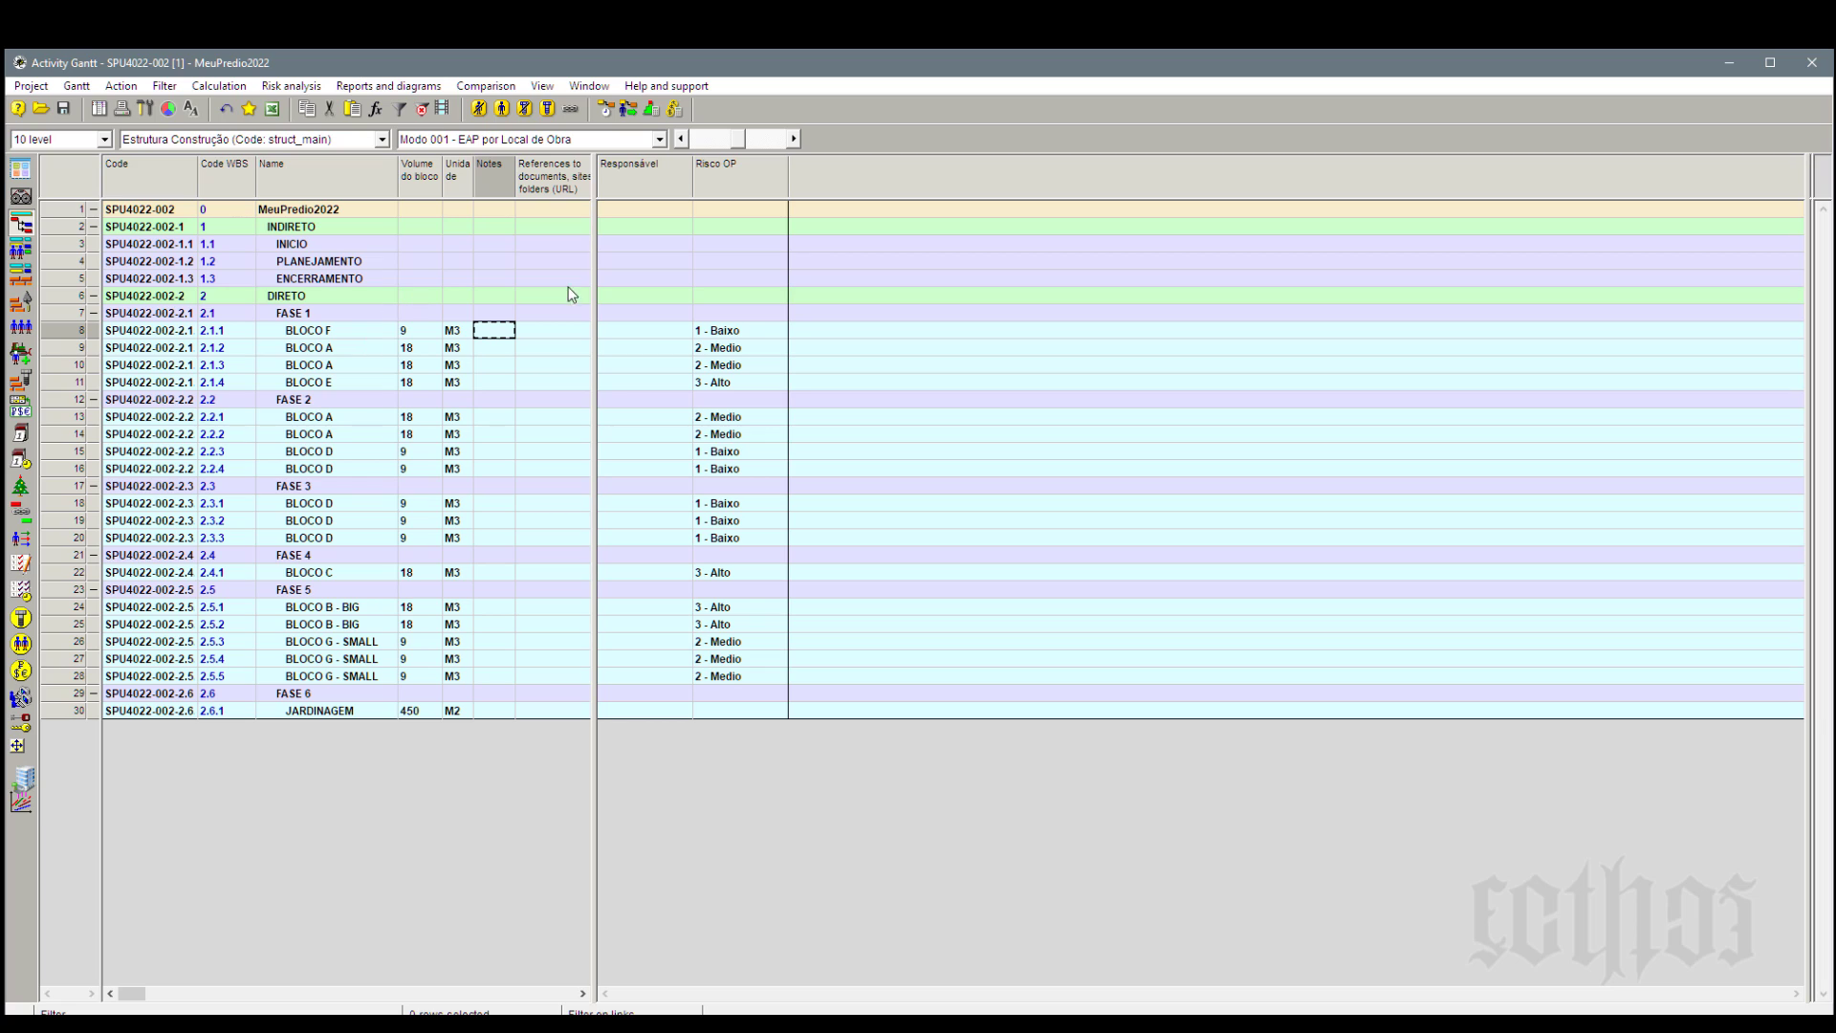
Review the general properties of the project and close them without changes.
click(31, 85)
click(59, 133)
drag(765, 406, 1260, 287)
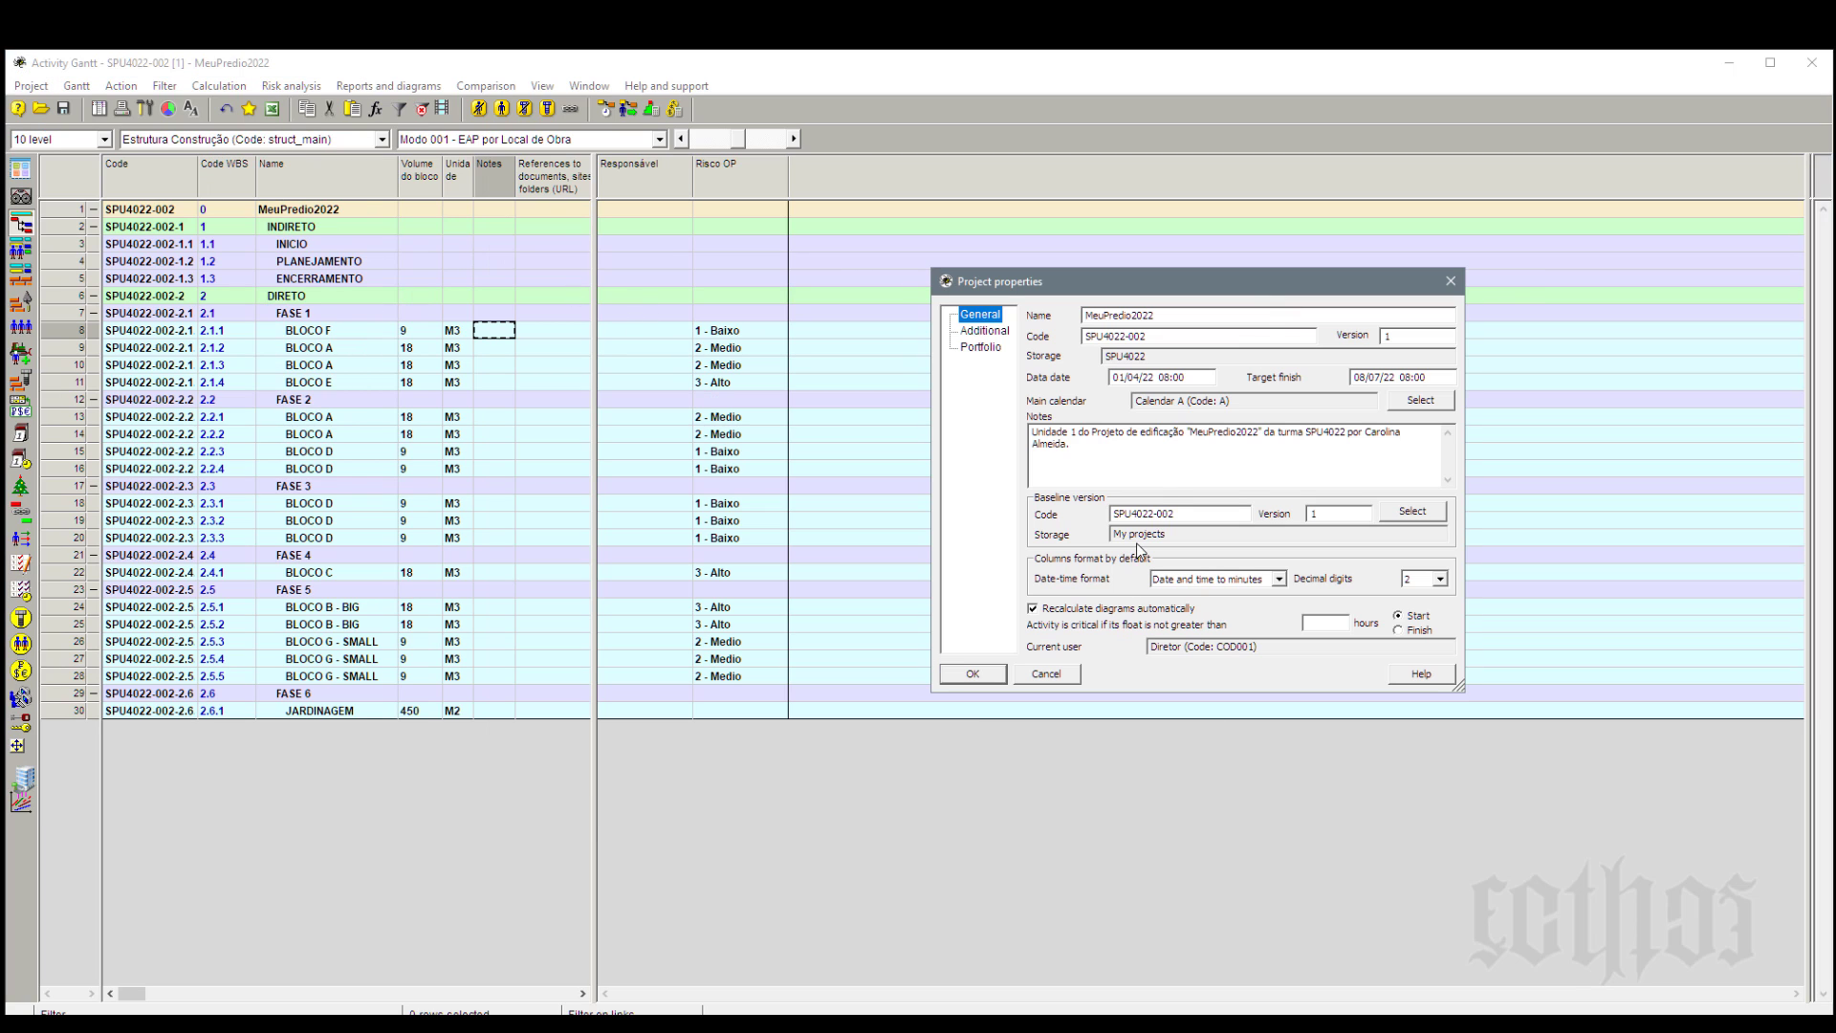
click(1064, 679)
Open the properties of the top-level MeuPredio2022 phase and view its notes.
right_click(81, 228)
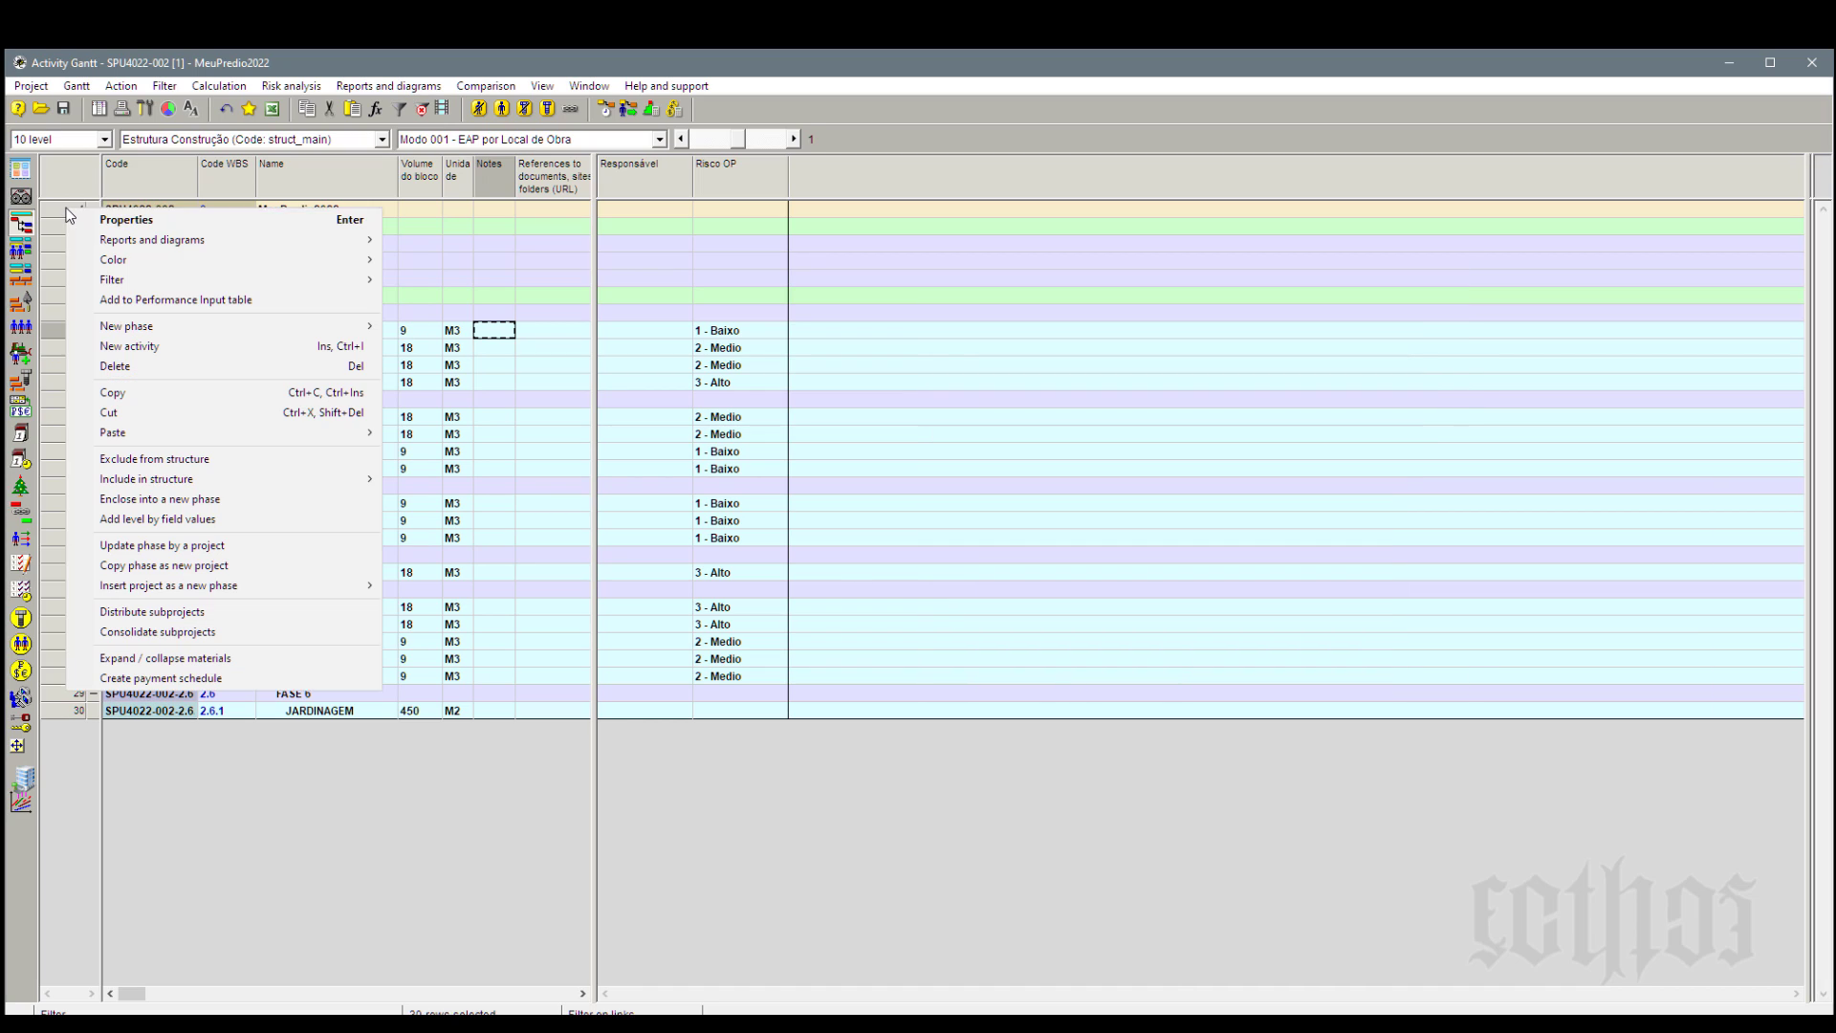
click(77, 226)
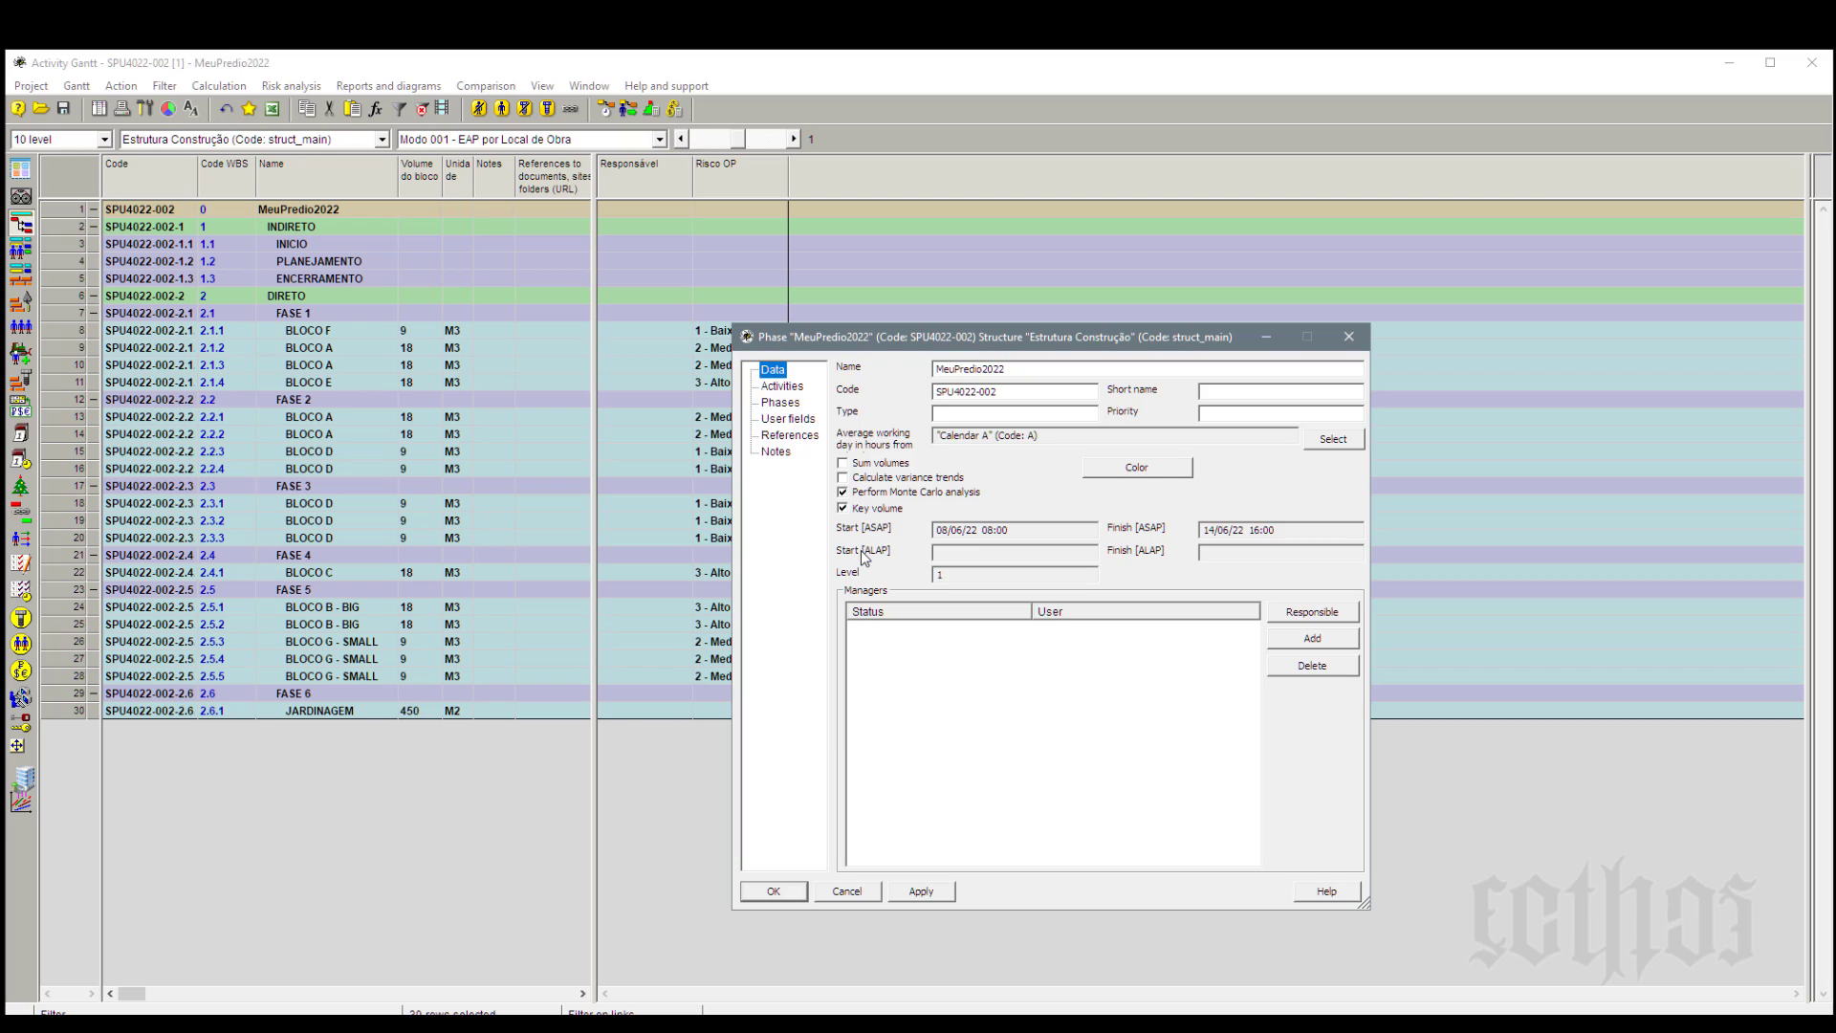
click(775, 453)
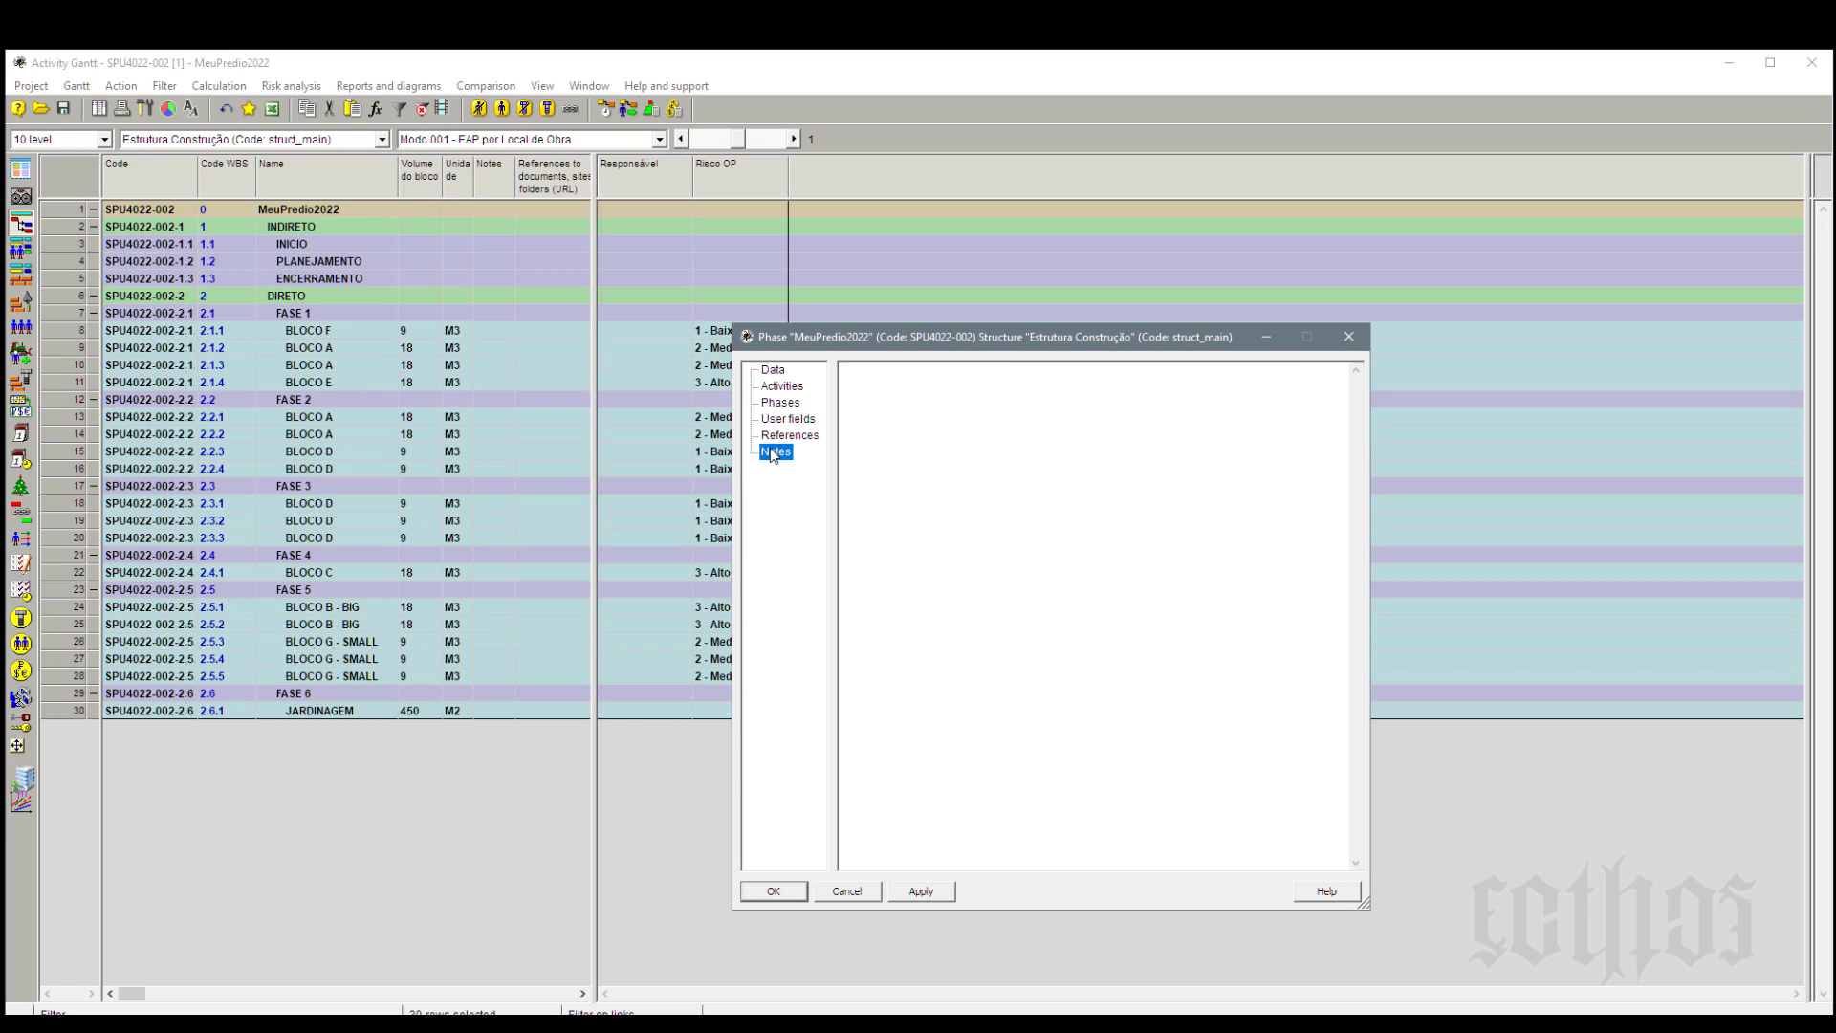
drag(968, 337, 1155, 214)
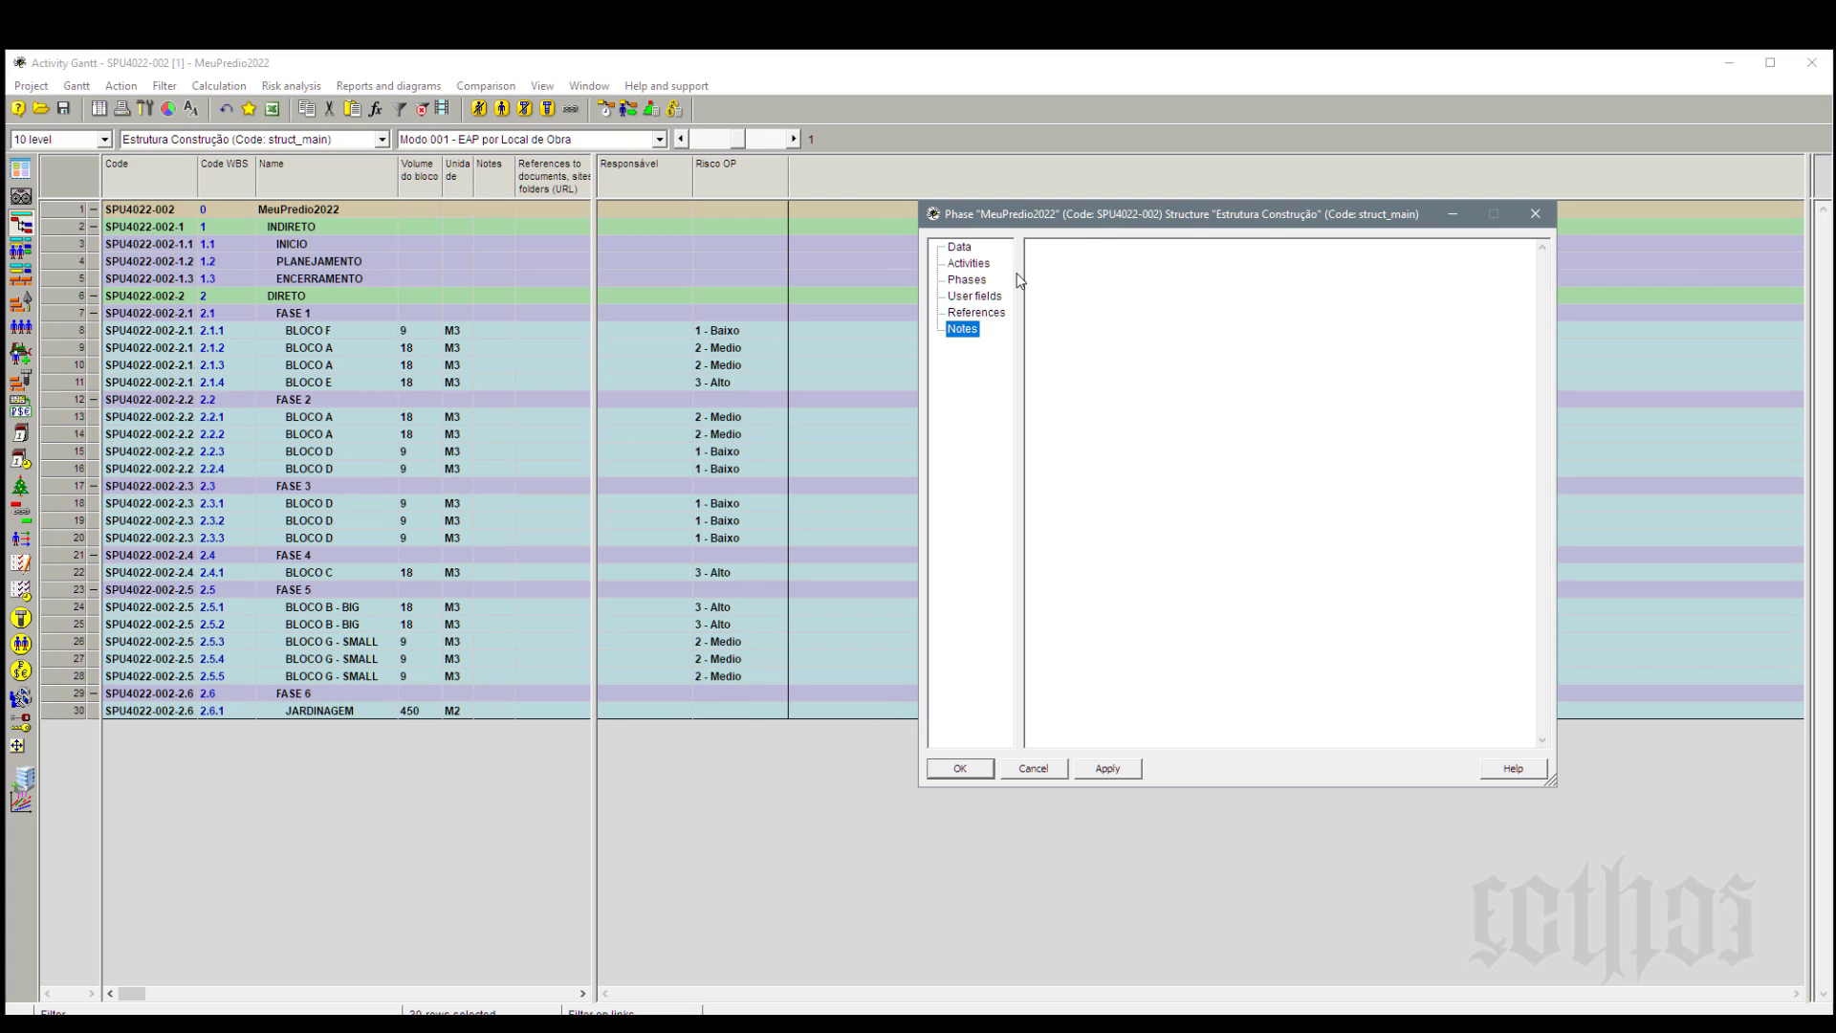
click(1059, 256)
Review the phase's data, activities, subphases, user fields and references, and close its properties.
click(957, 249)
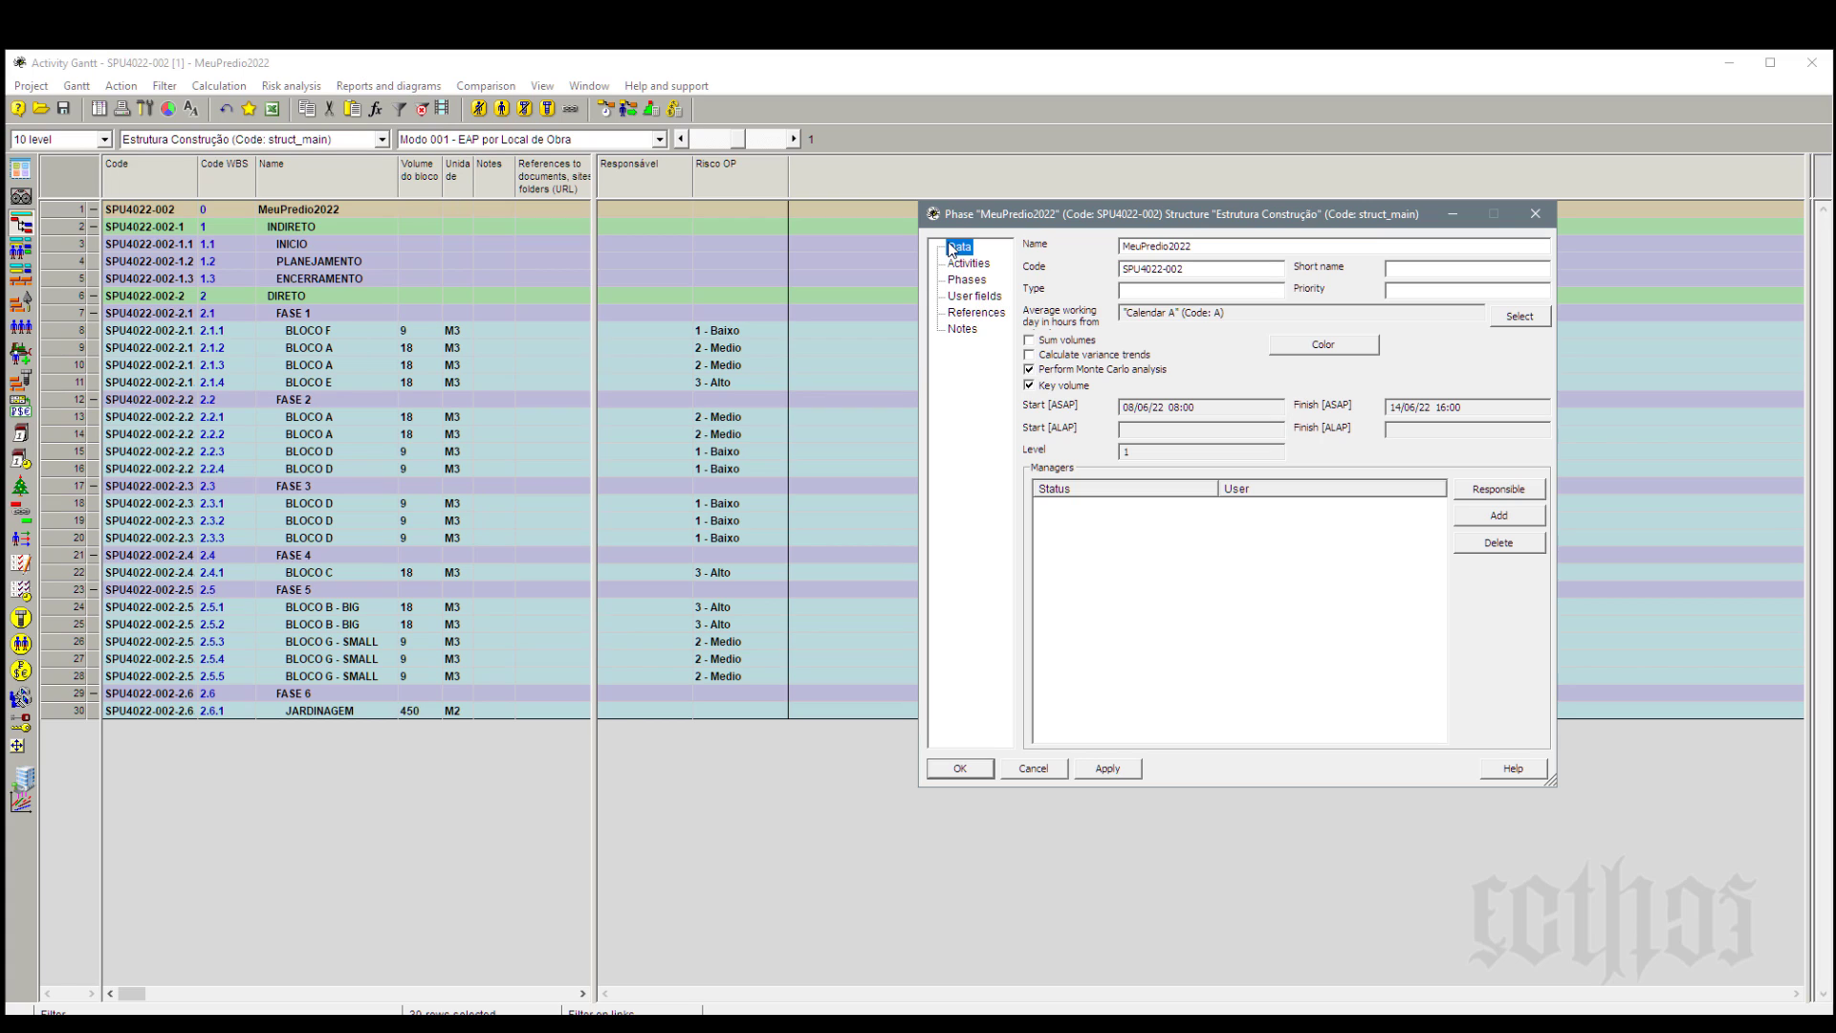
click(961, 264)
click(967, 280)
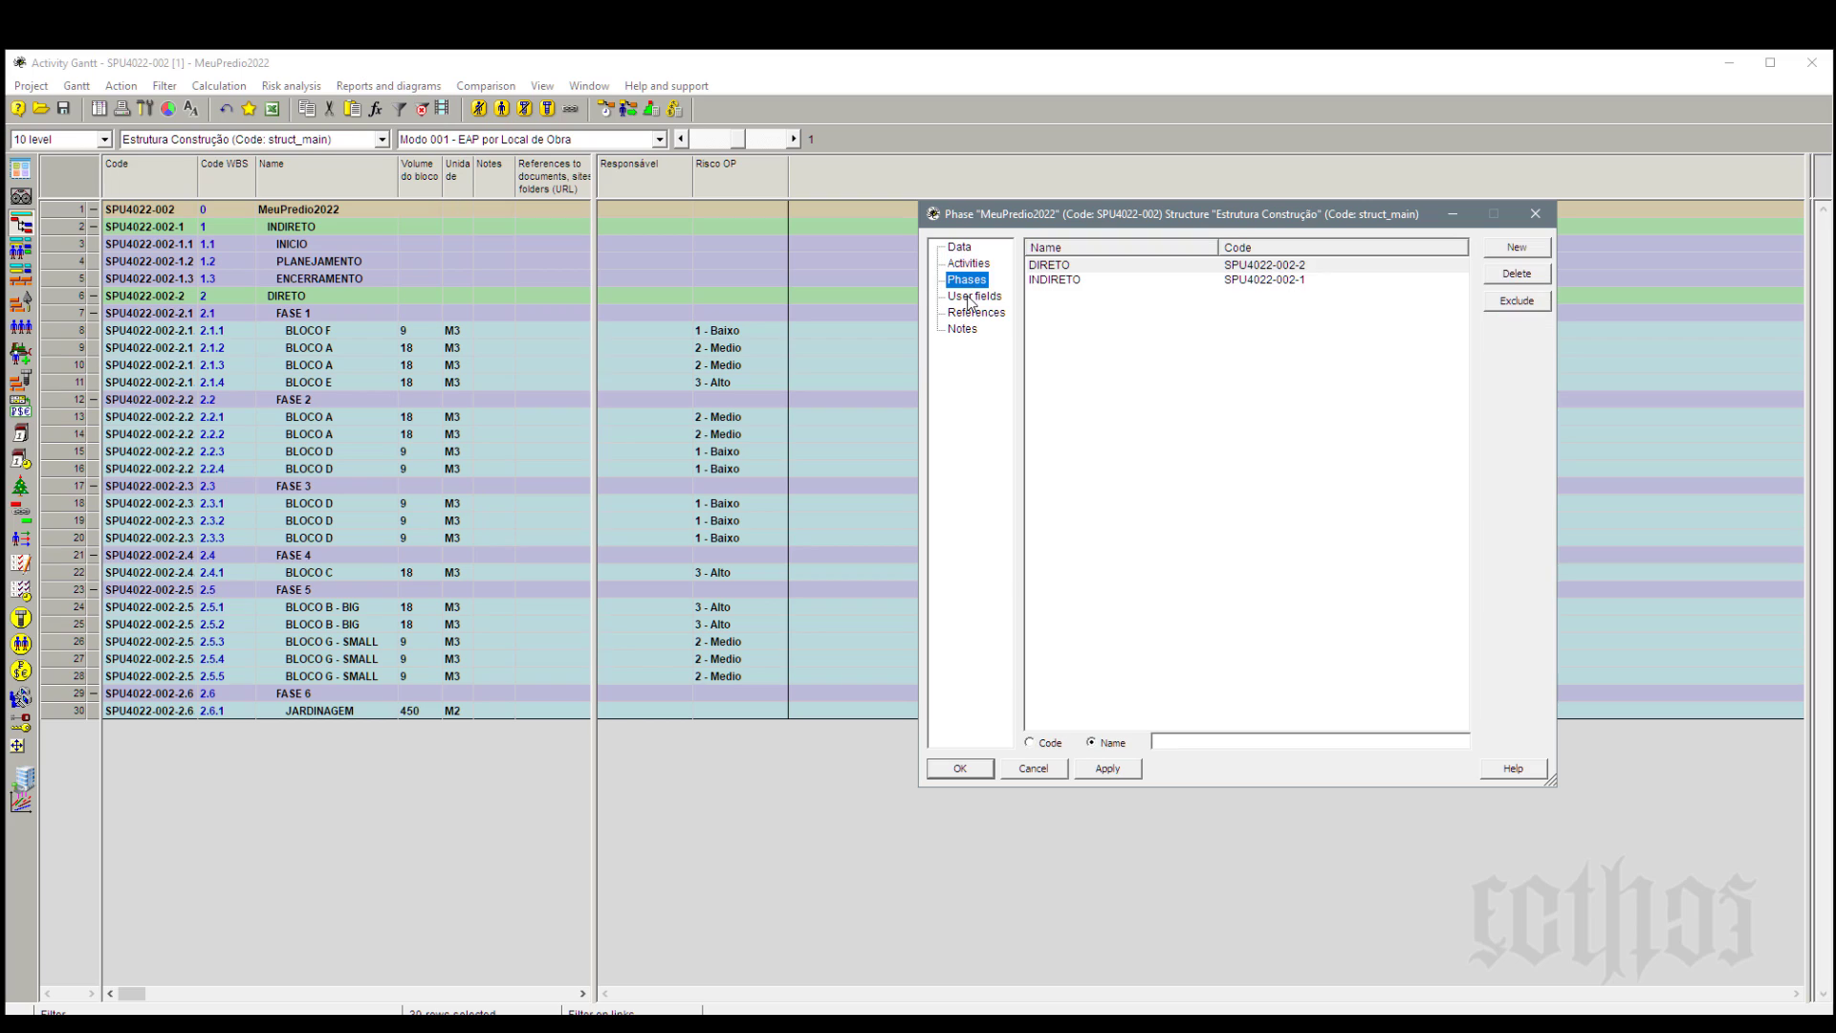
click(970, 297)
click(971, 313)
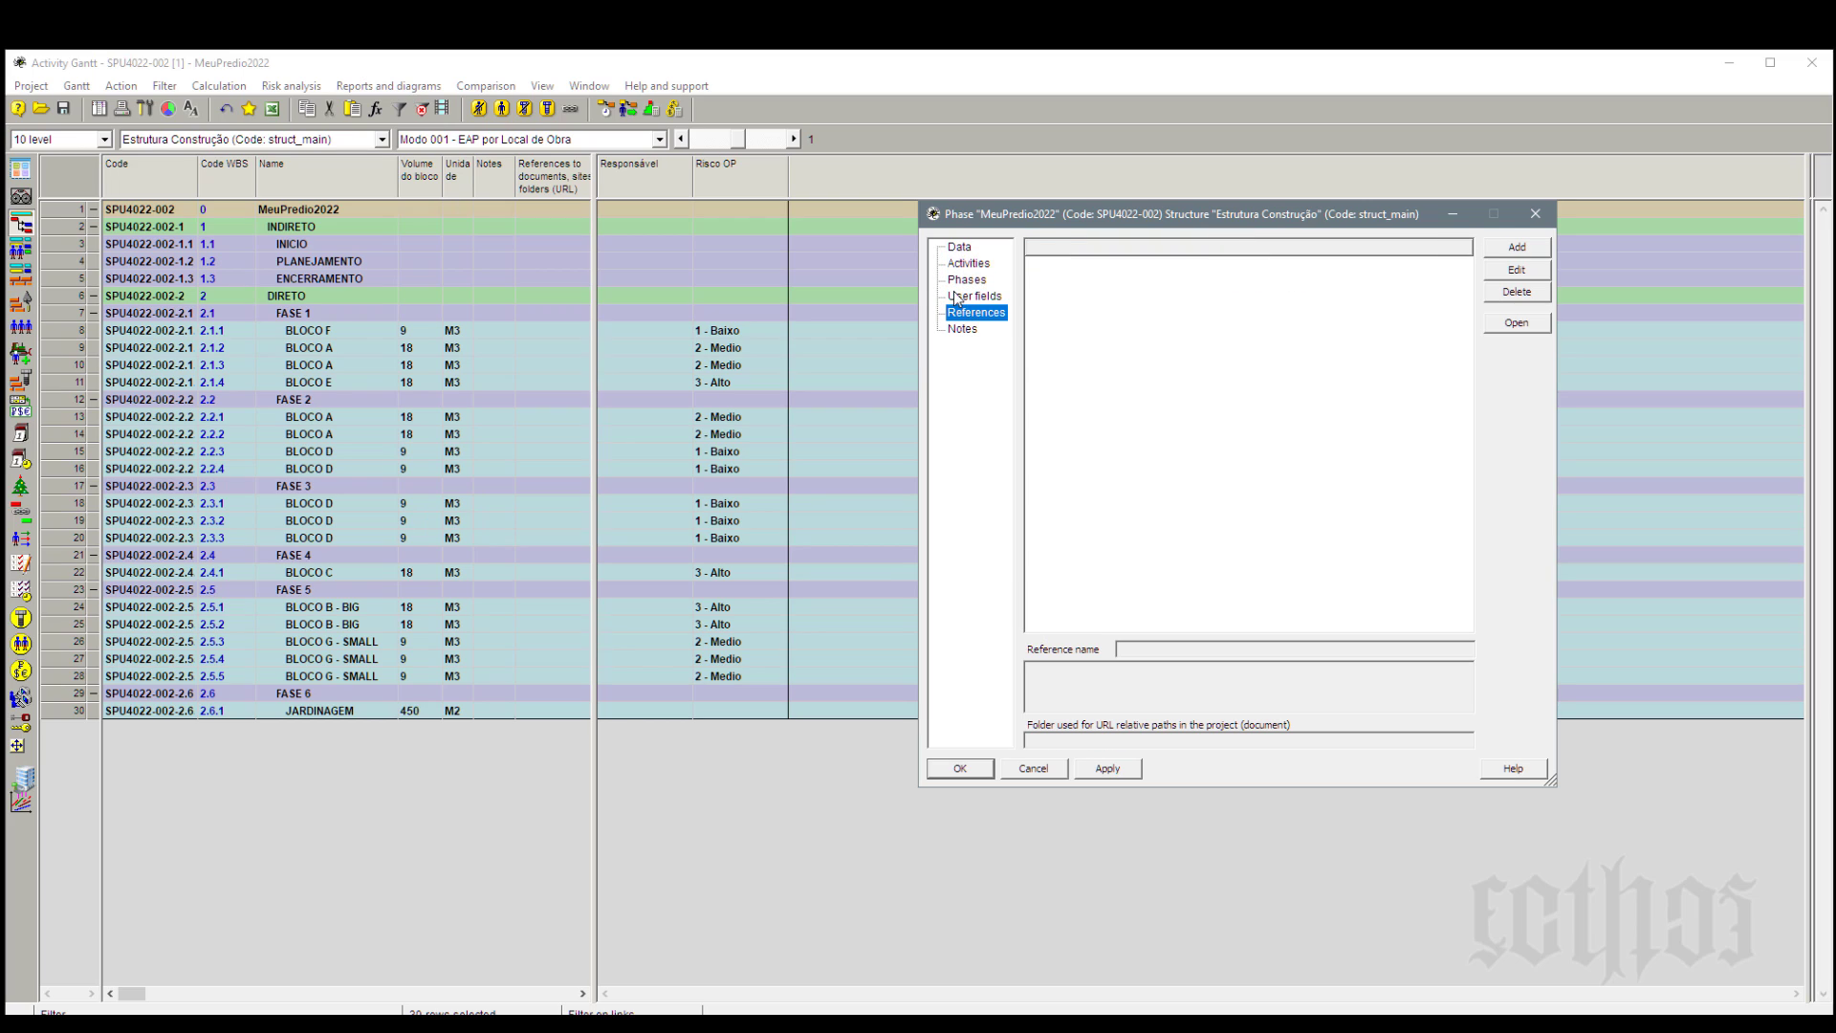
click(960, 248)
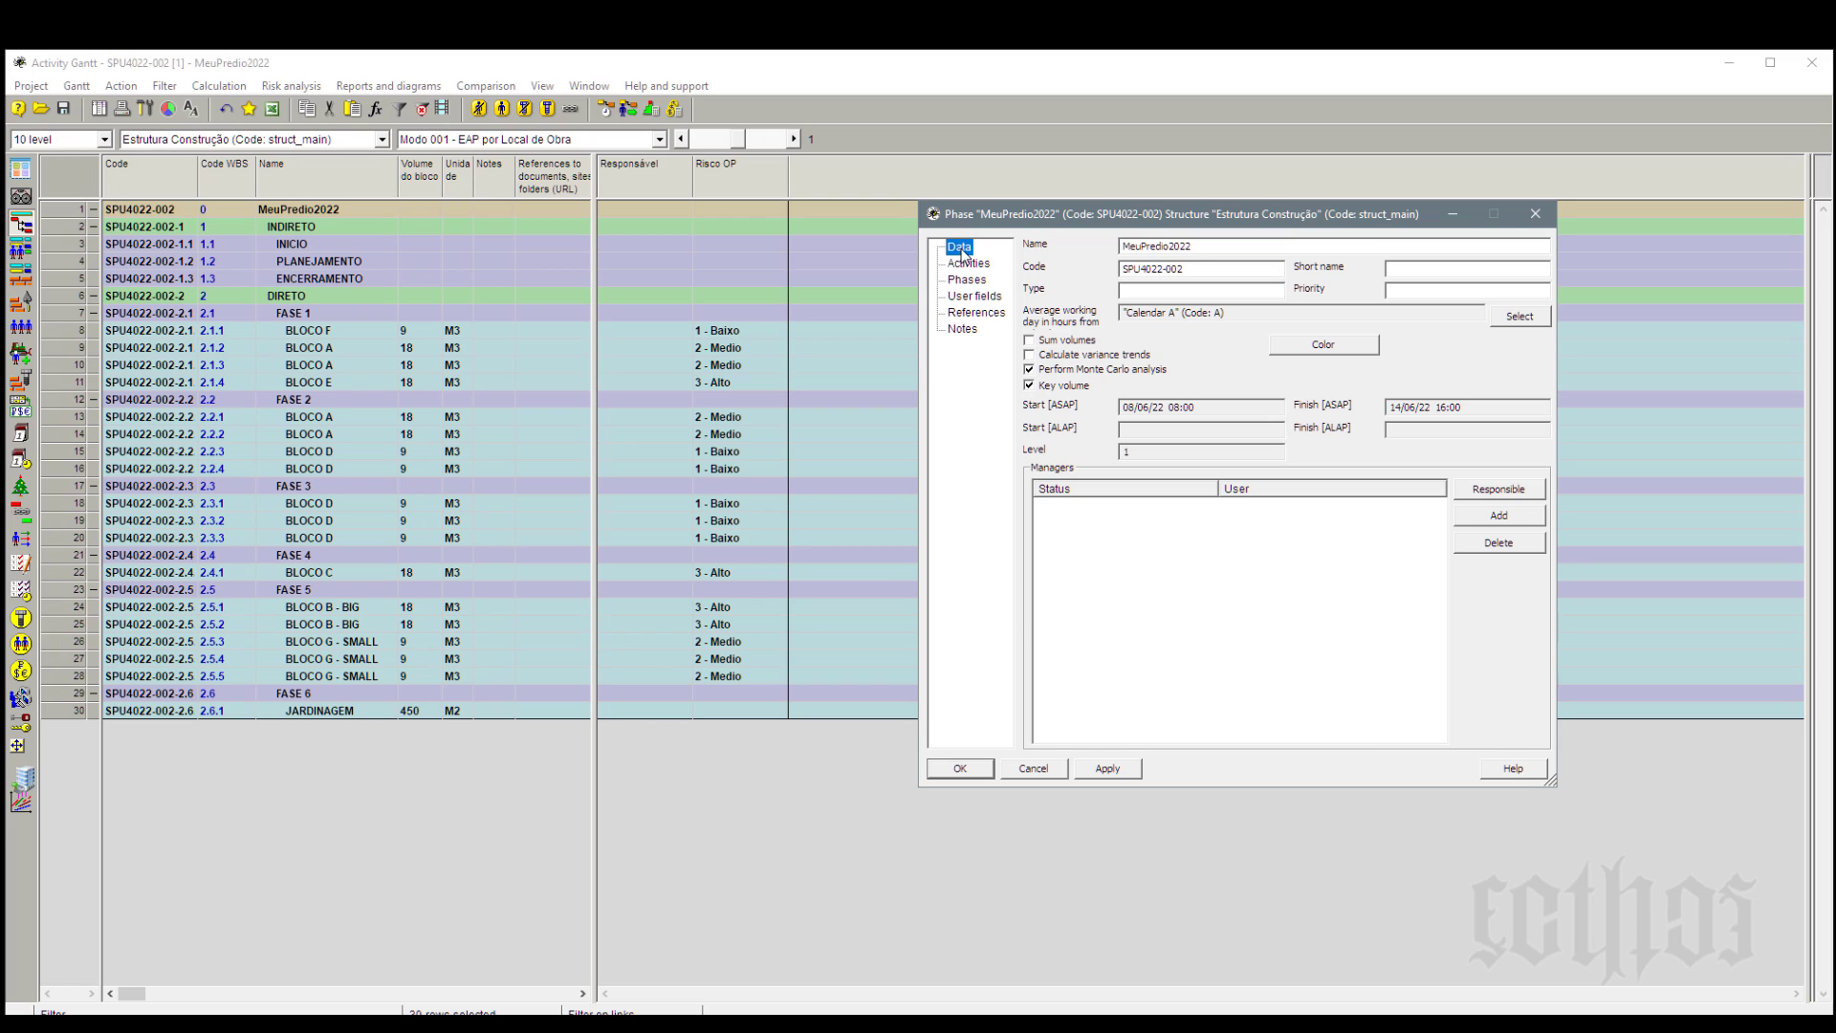
click(1535, 213)
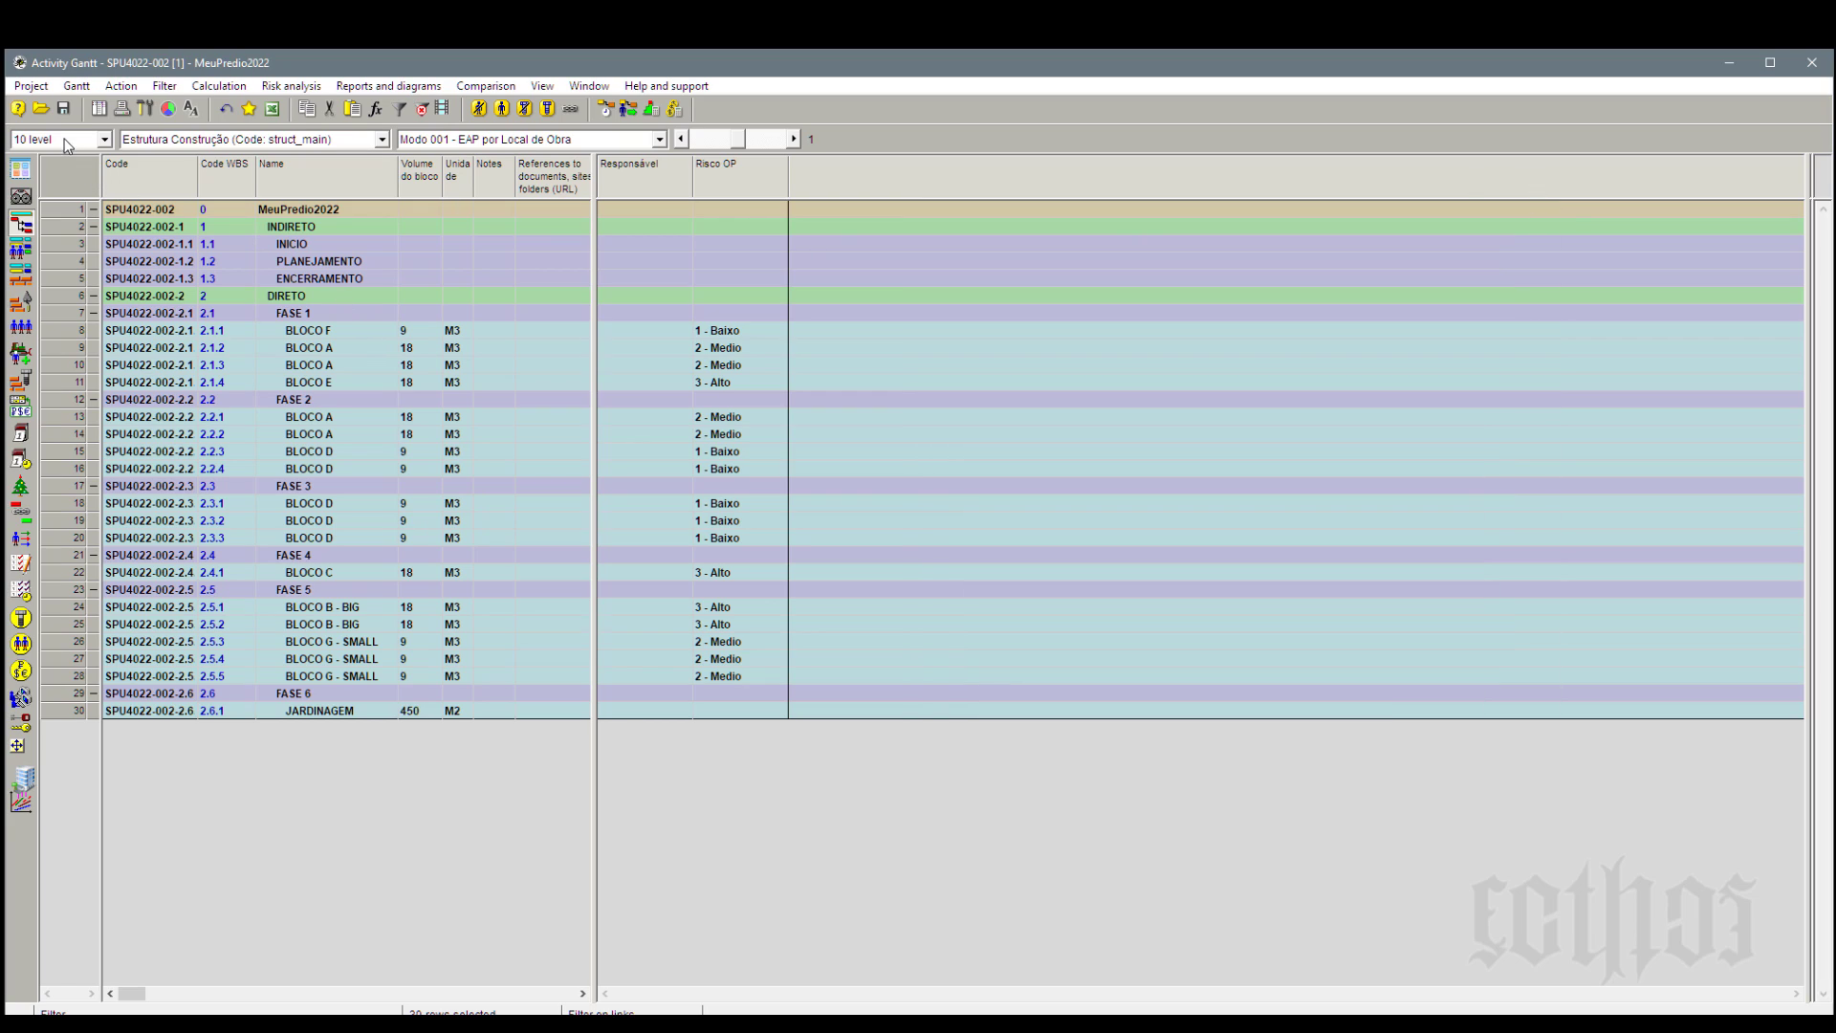
Examine the notes text in the project properties and close them without changes.
click(31, 85)
click(55, 134)
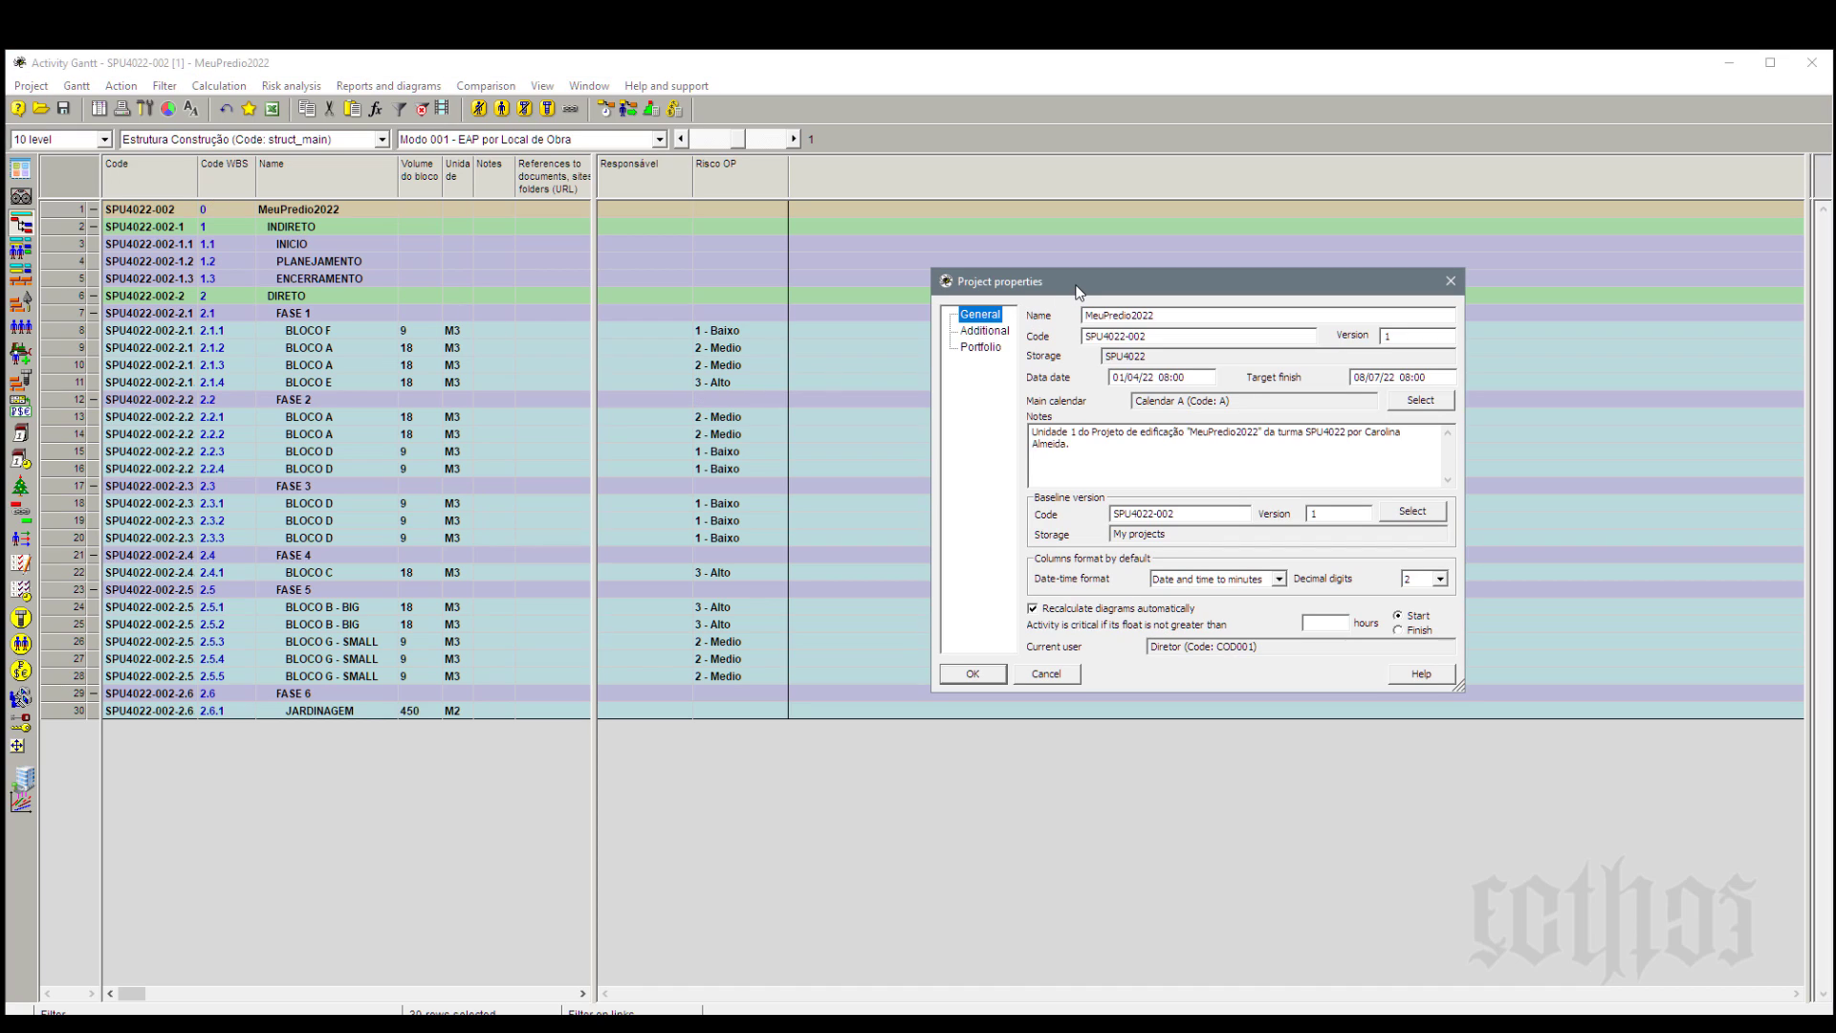
drag(1073, 448, 1017, 431)
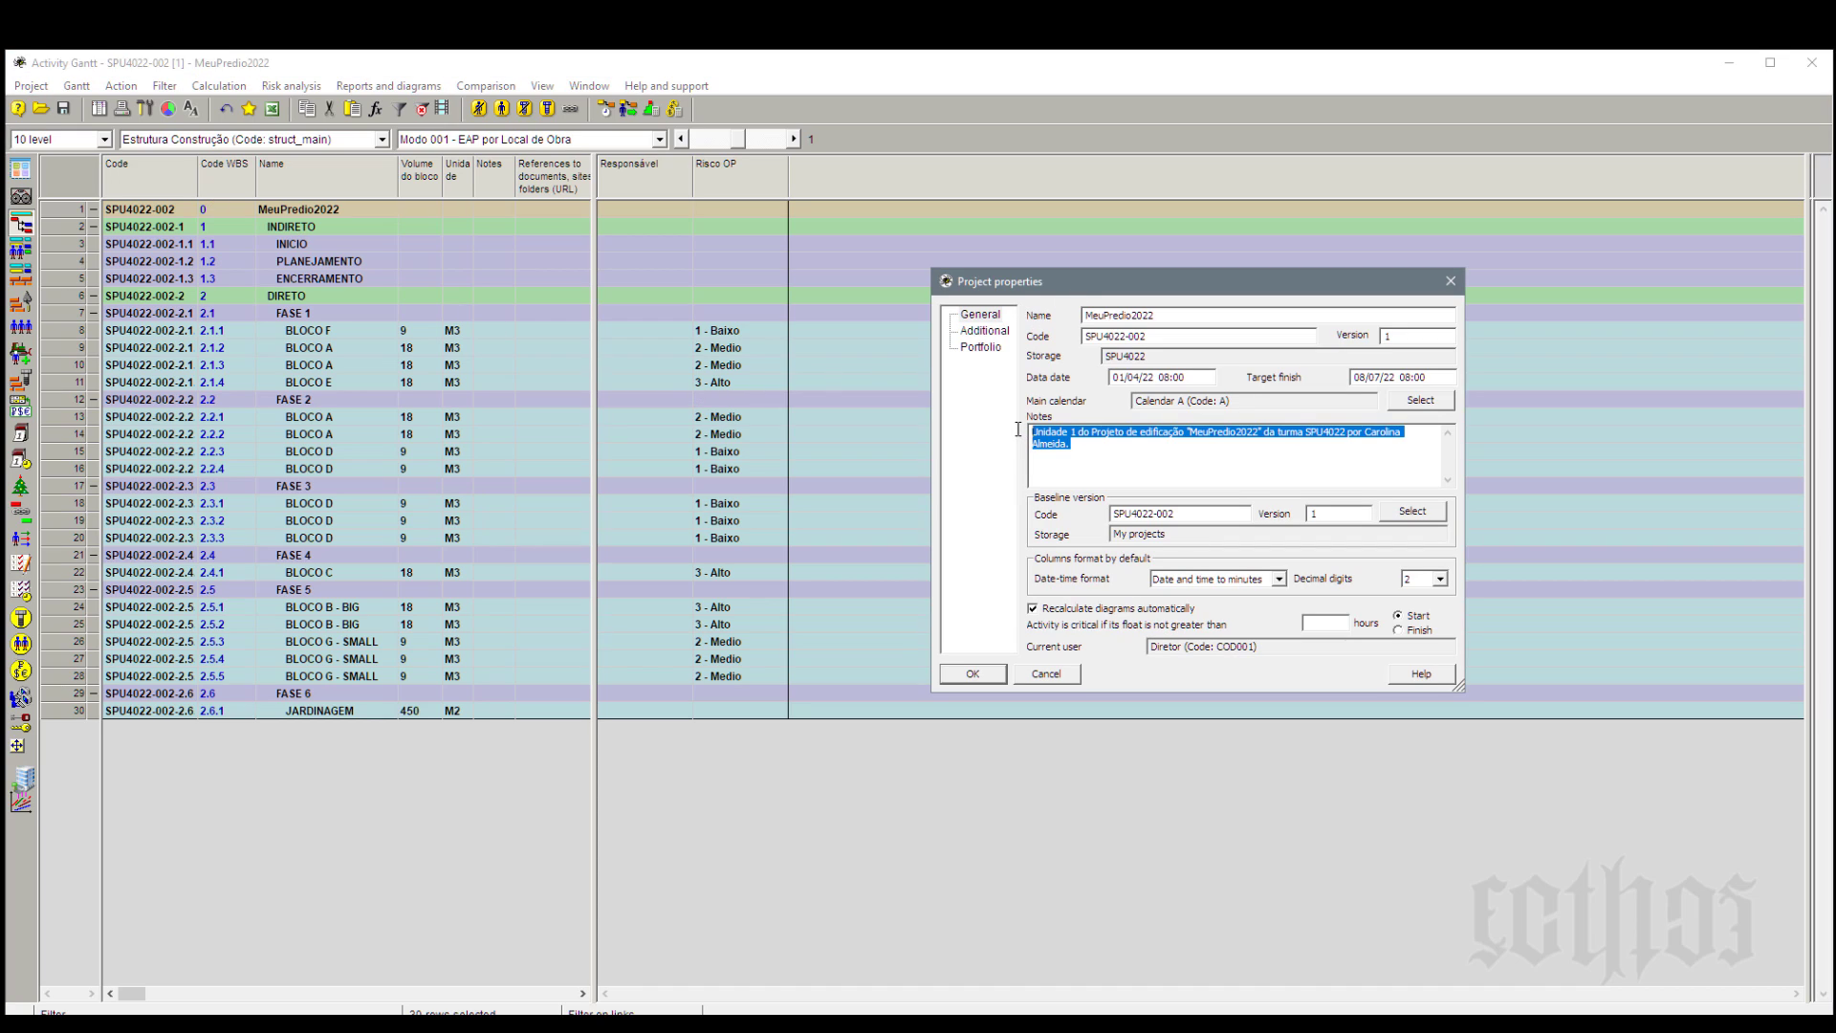
click(1165, 461)
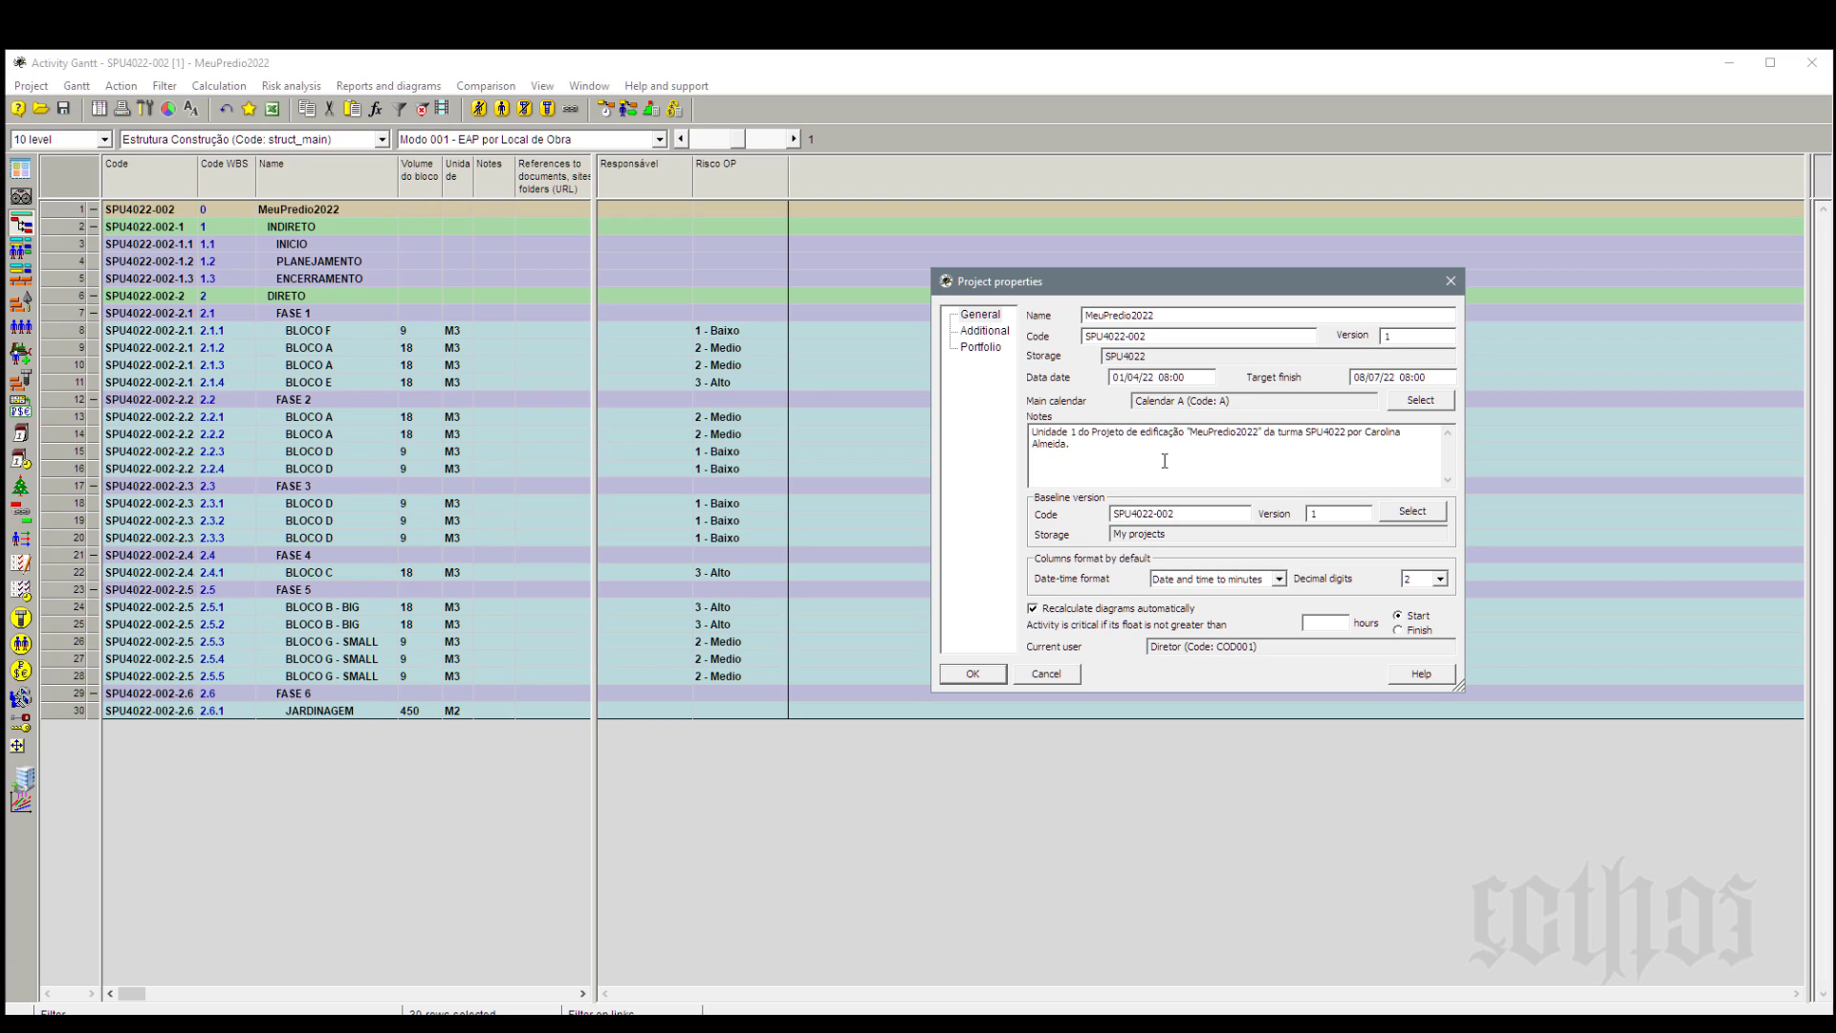
click(1043, 676)
Browse the project storages and list the projects stored in SPU4022.
click(100, 109)
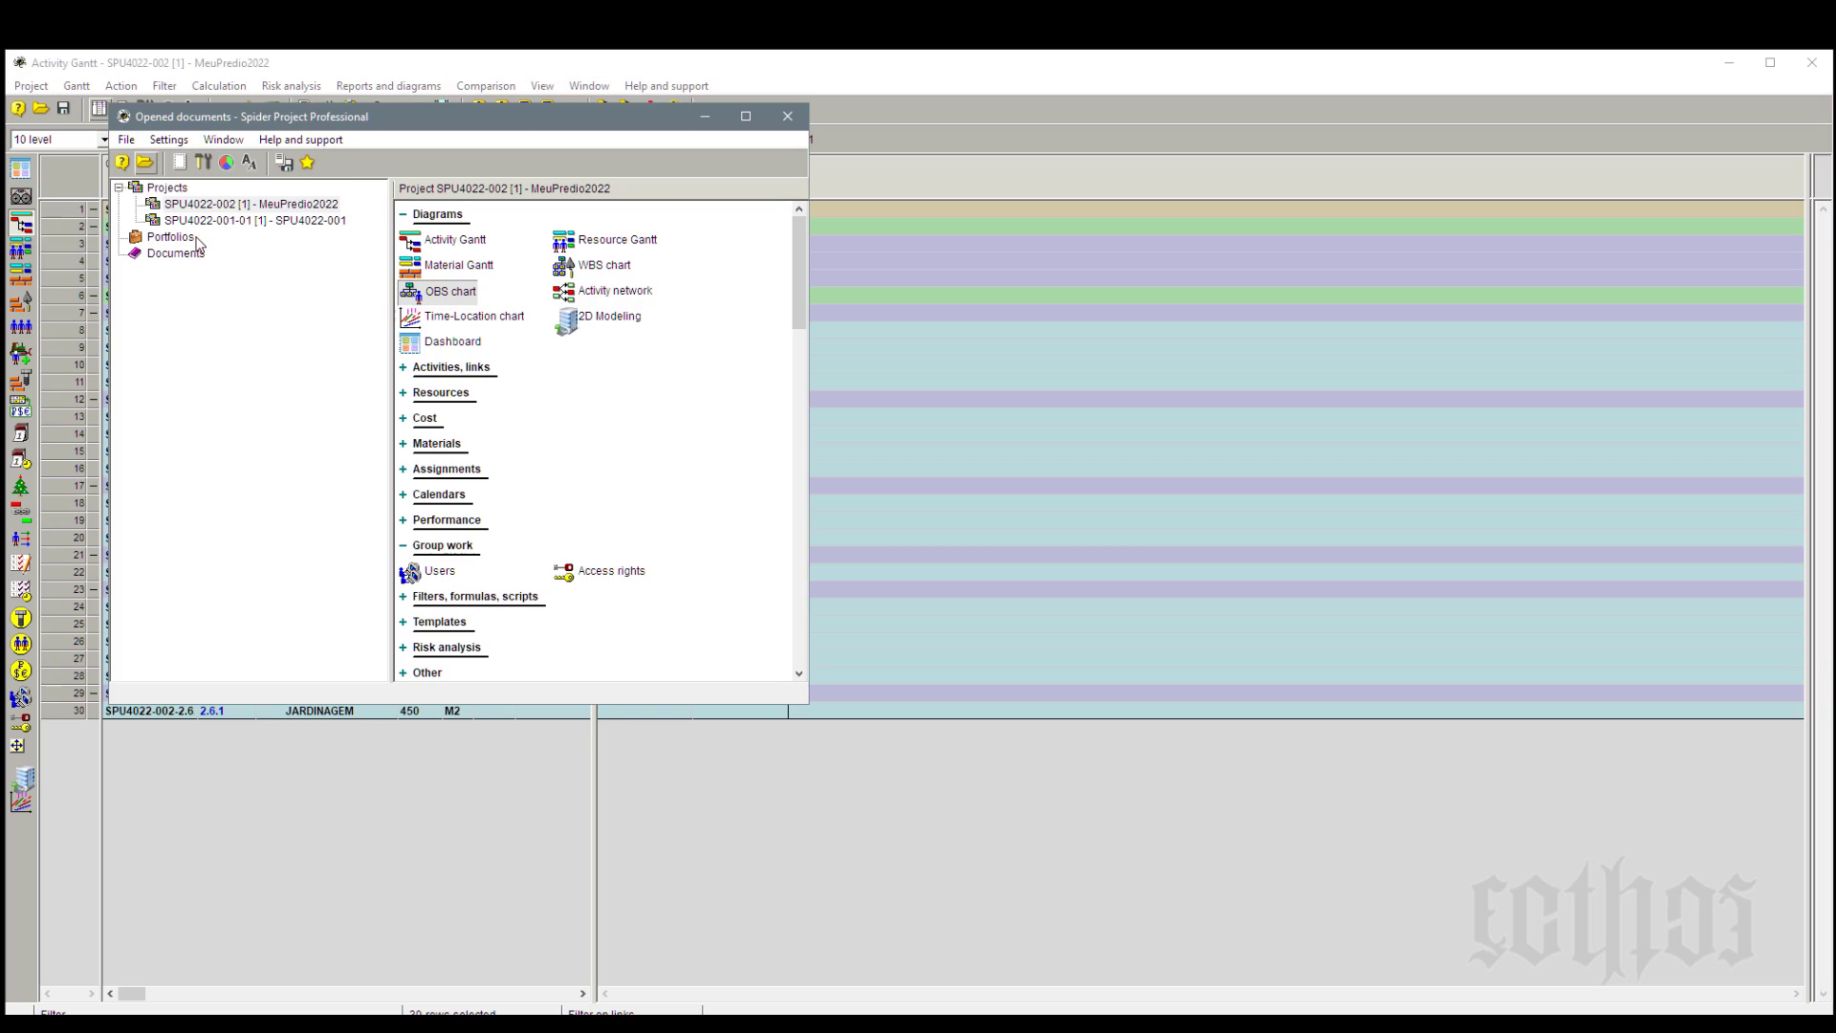
click(145, 162)
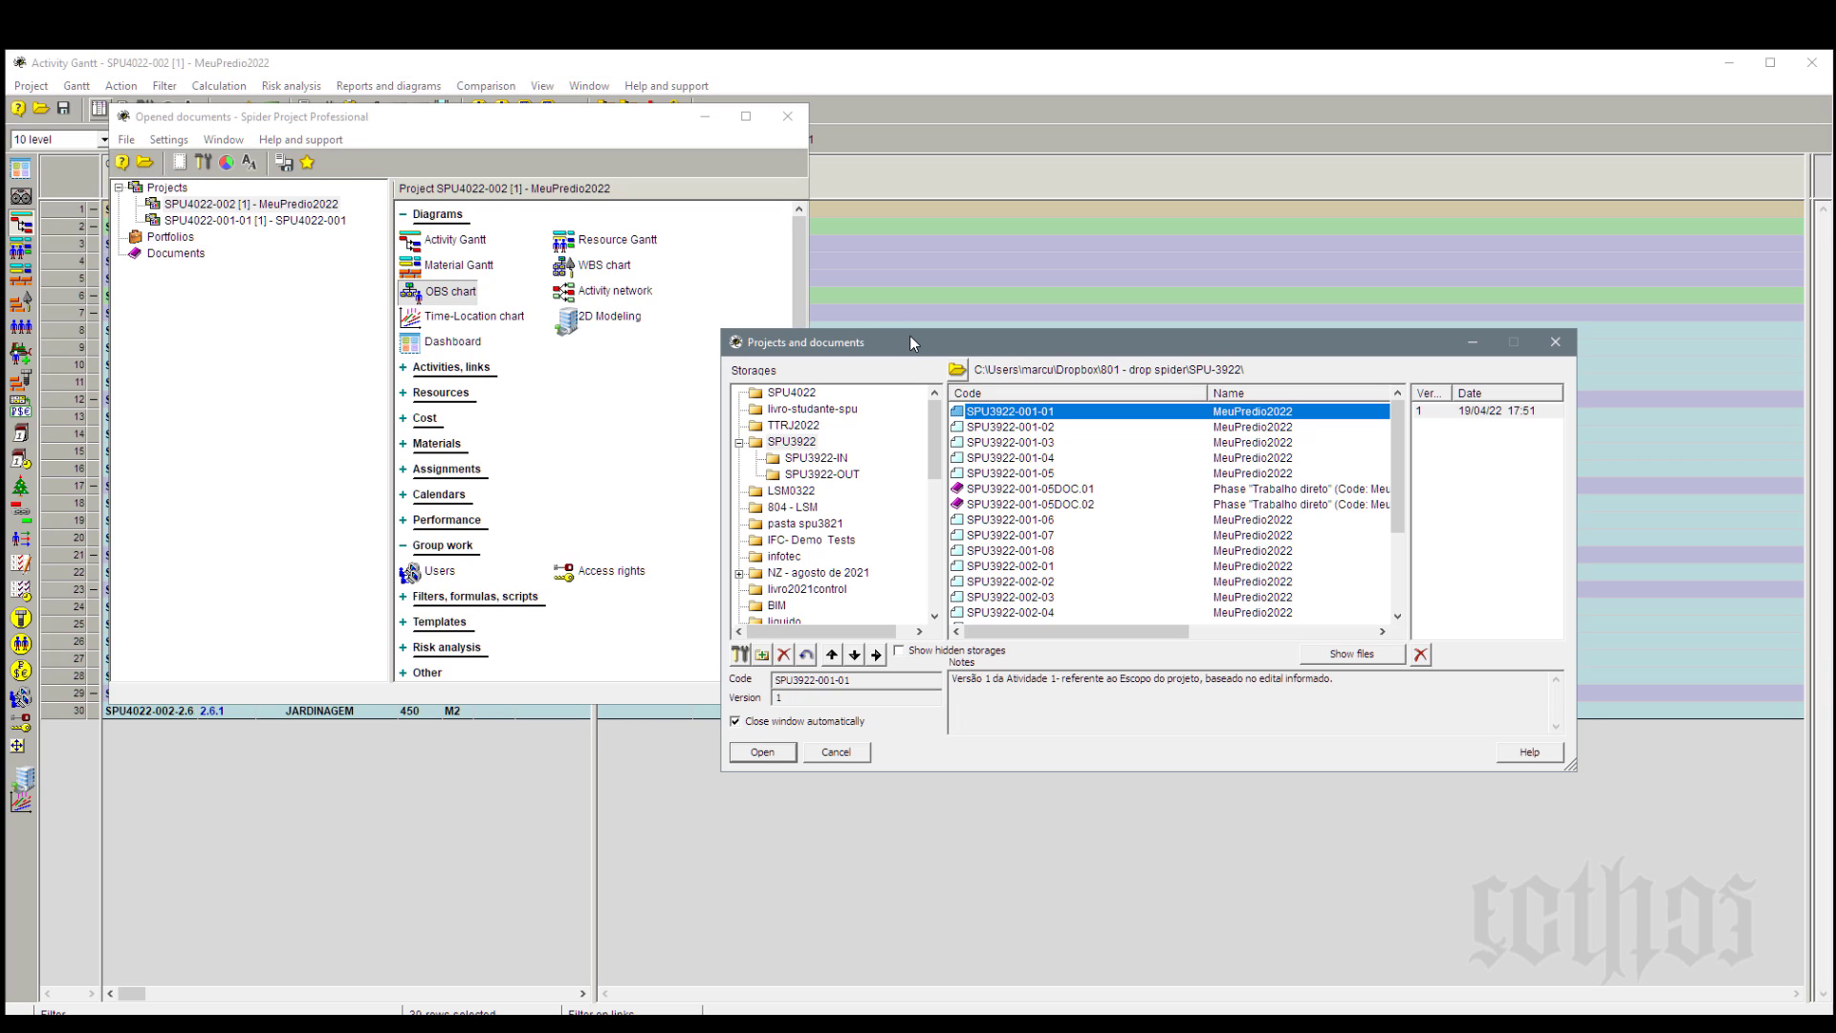
drag(912, 330, 927, 190)
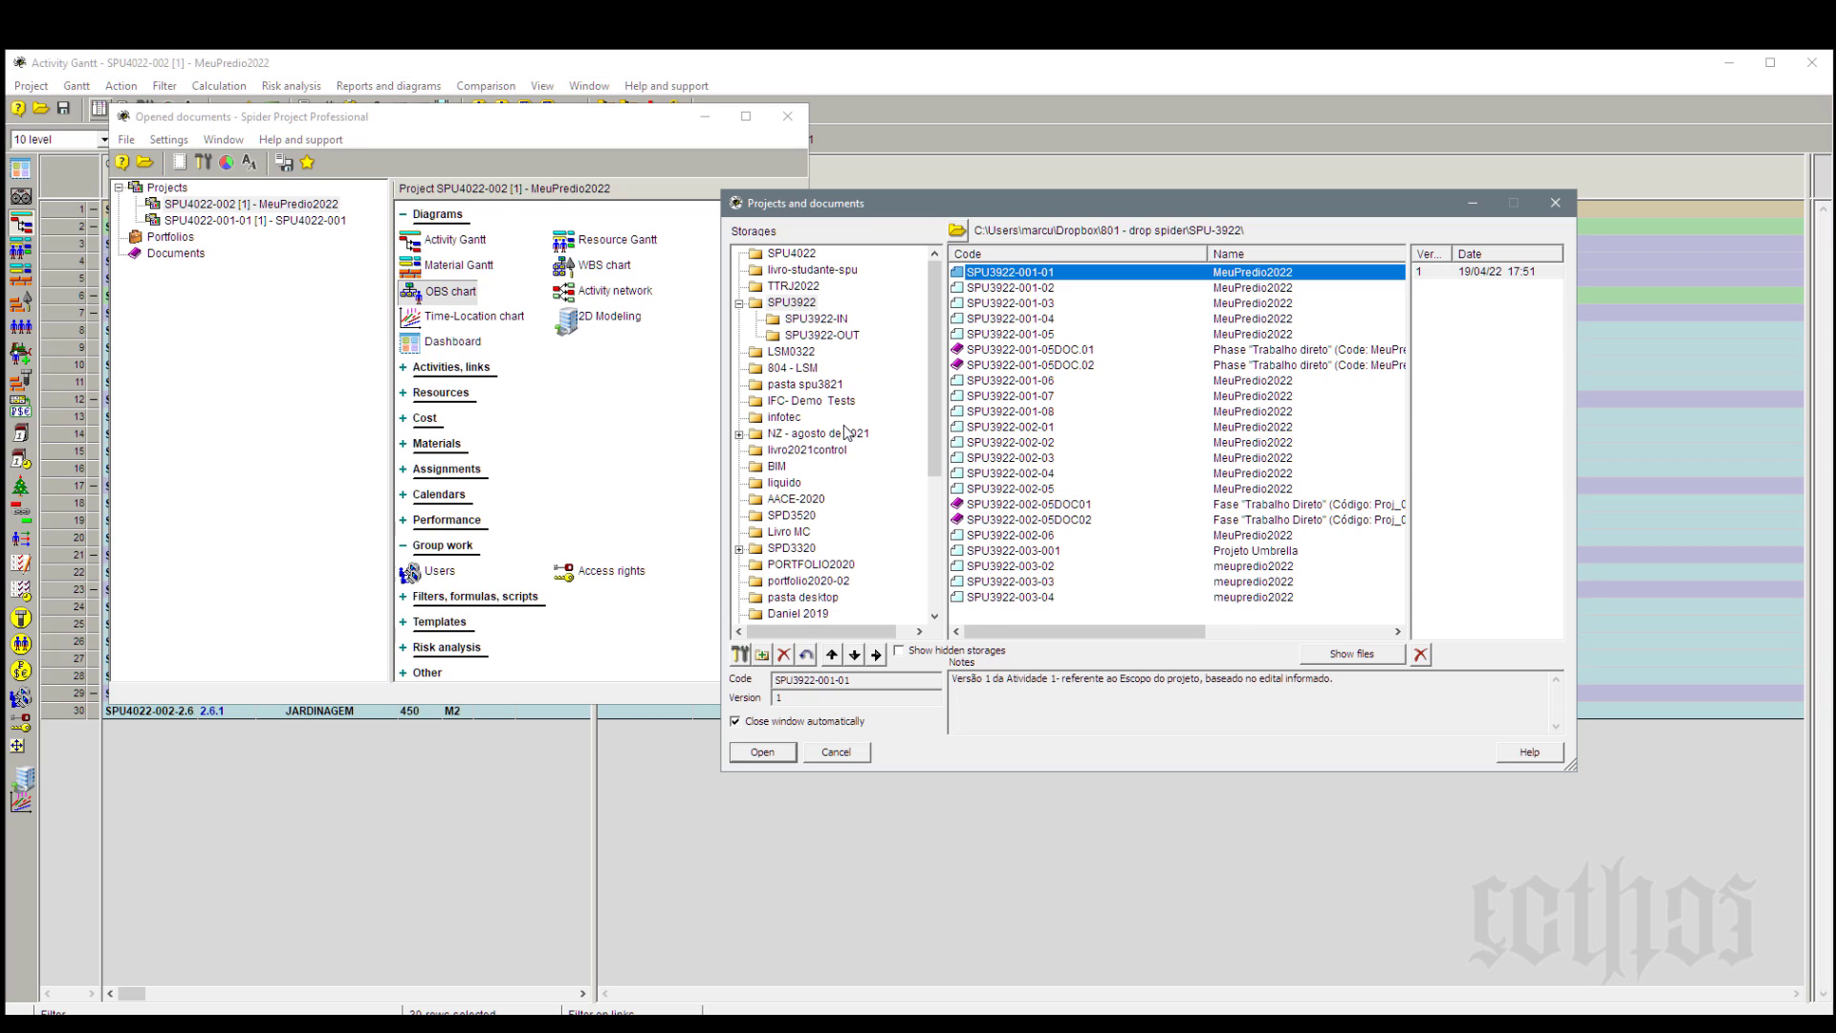
click(801, 254)
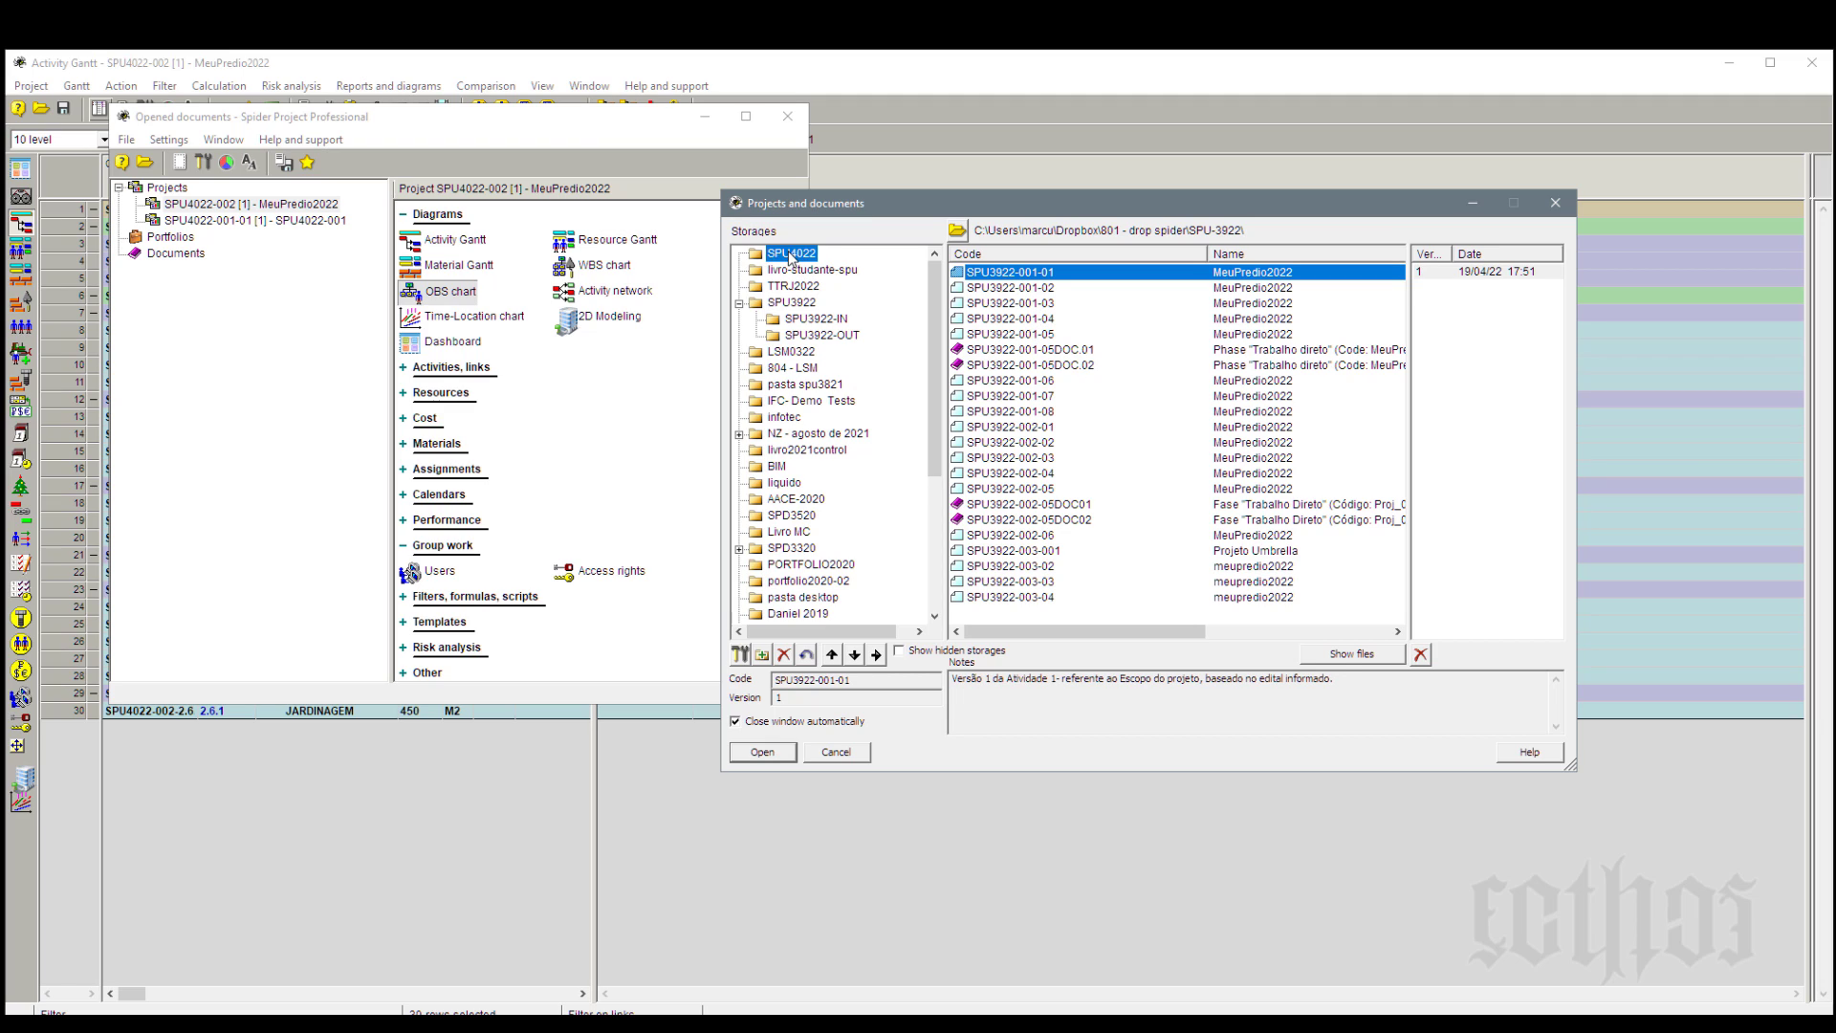
click(796, 304)
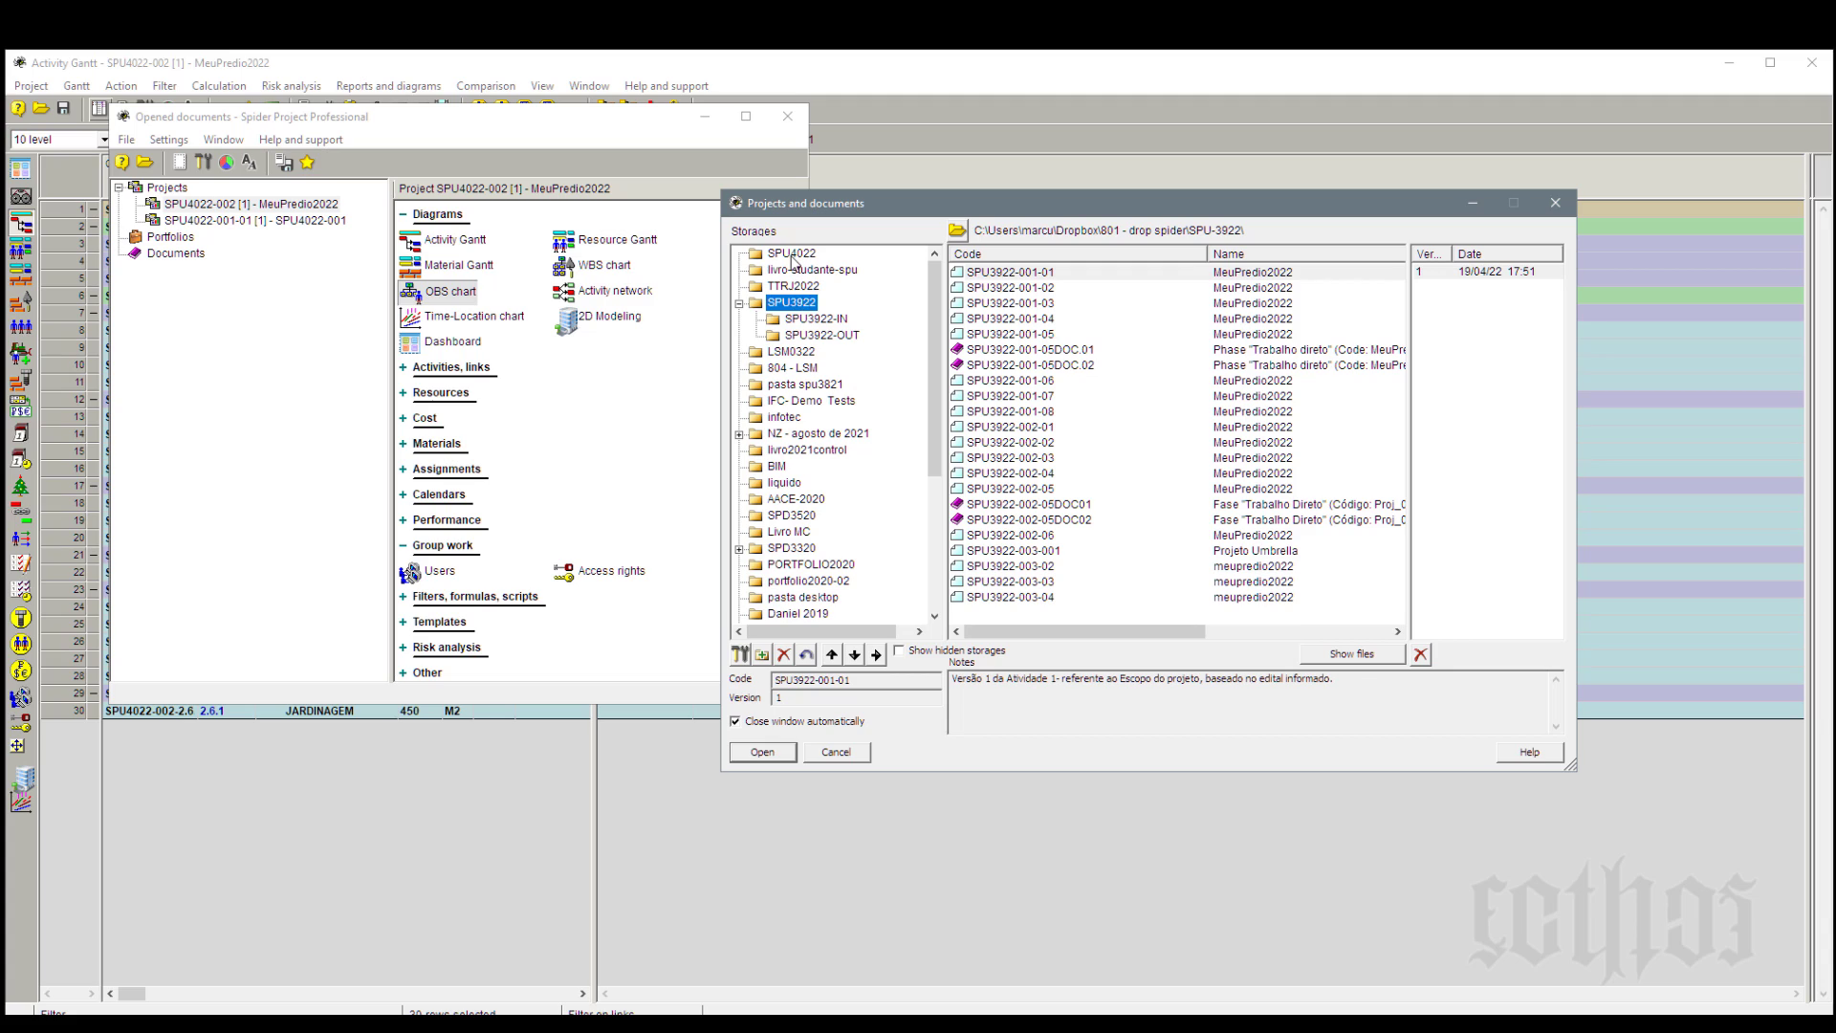
click(792, 255)
Compare the notes of projects SPU4022-001-01, SPU4022-001-02 and SPU4022-002, and return to the Activity Gantt.
click(1031, 273)
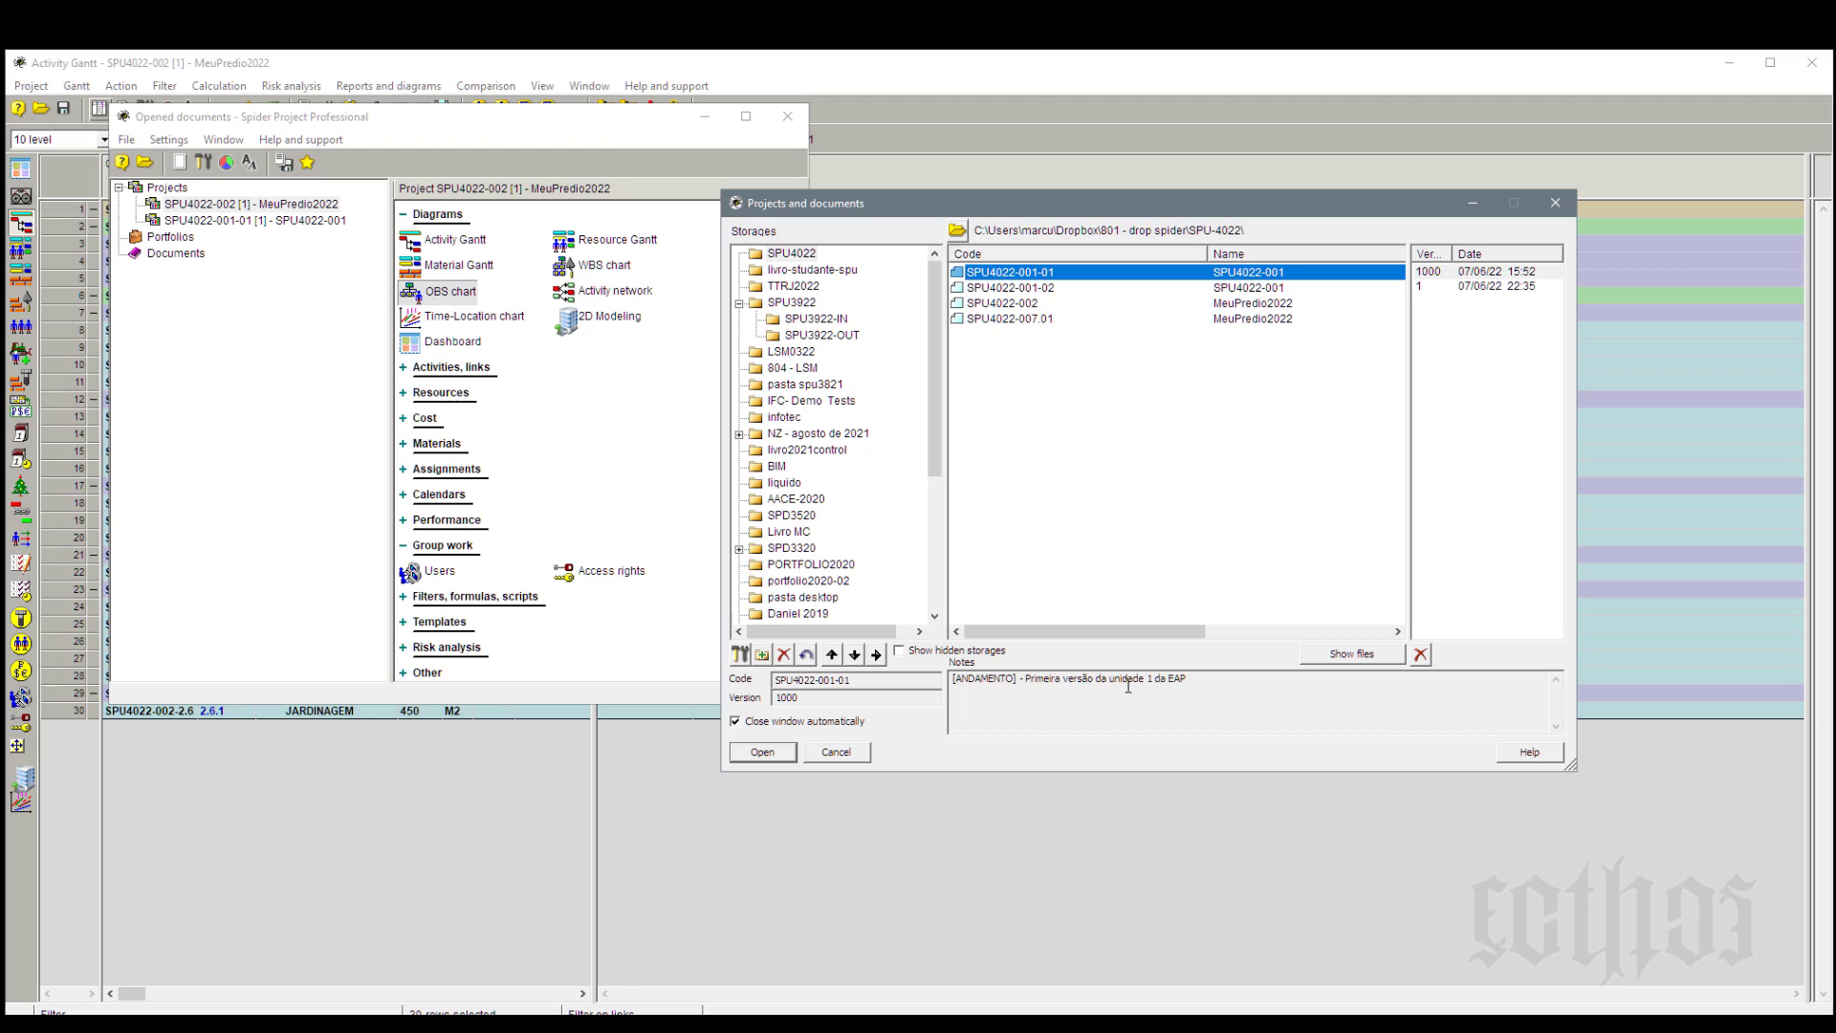
click(1423, 287)
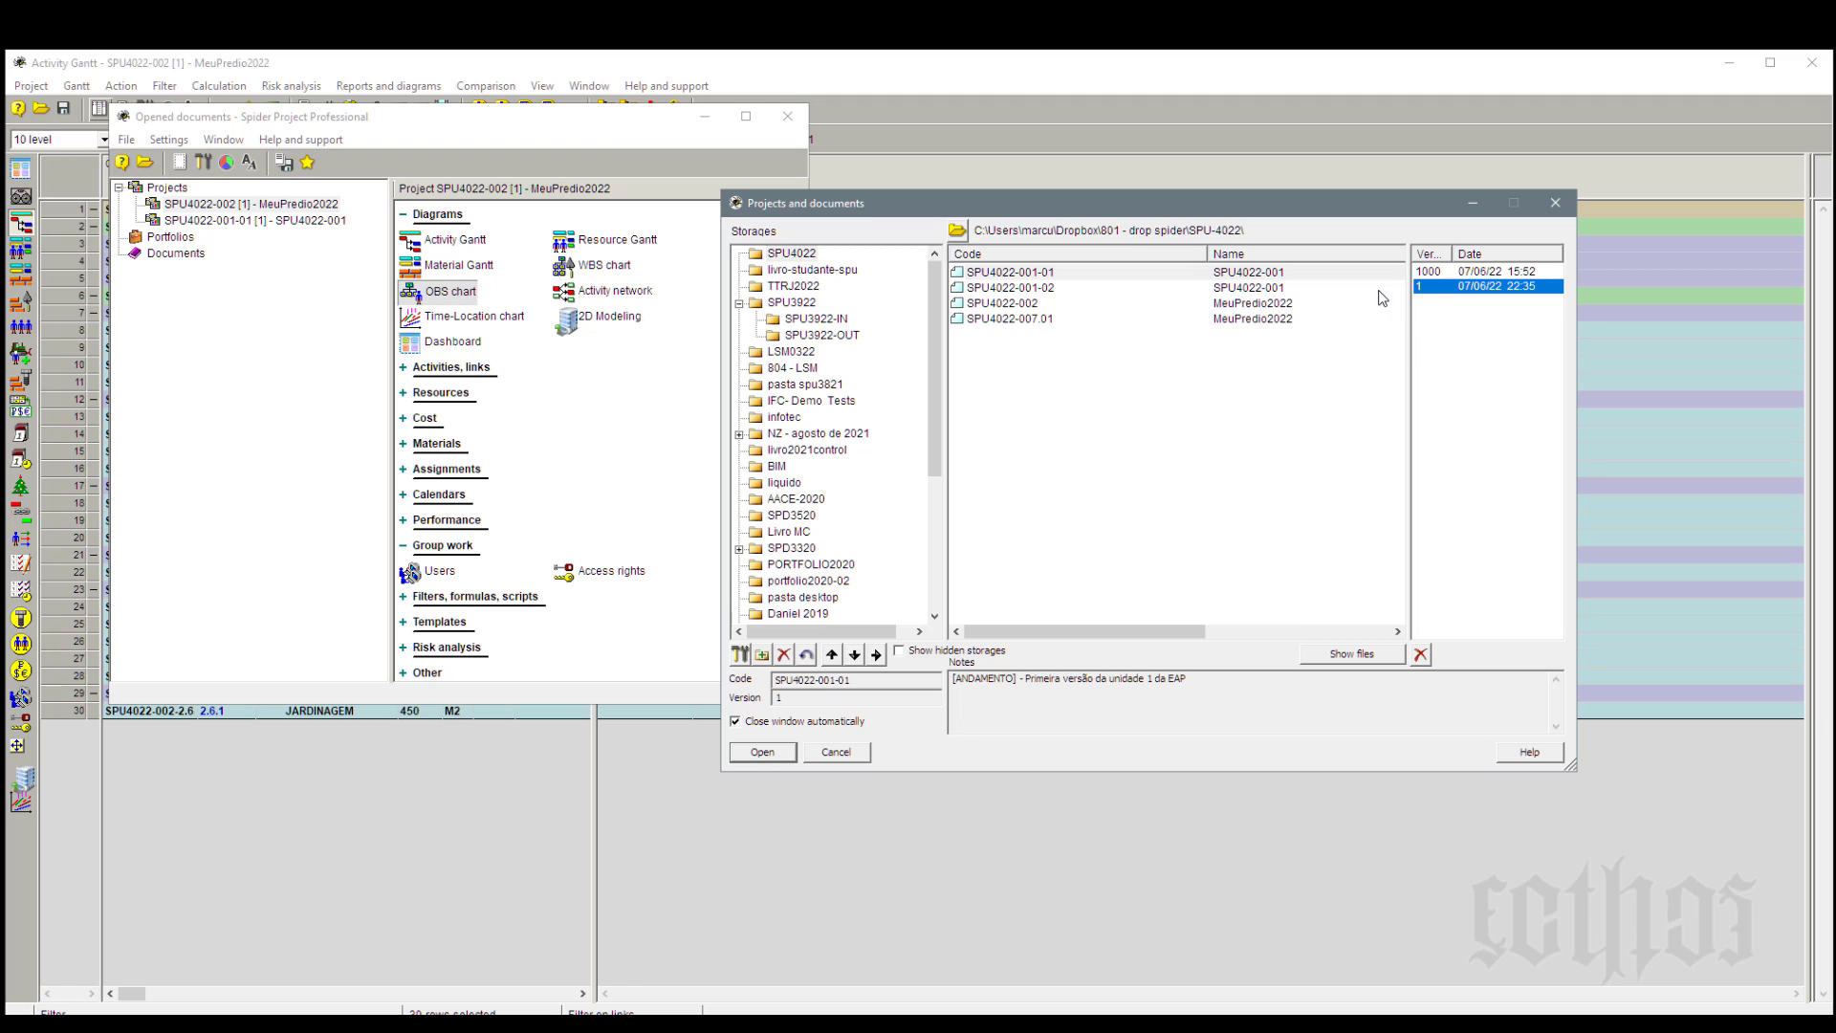
click(1025, 288)
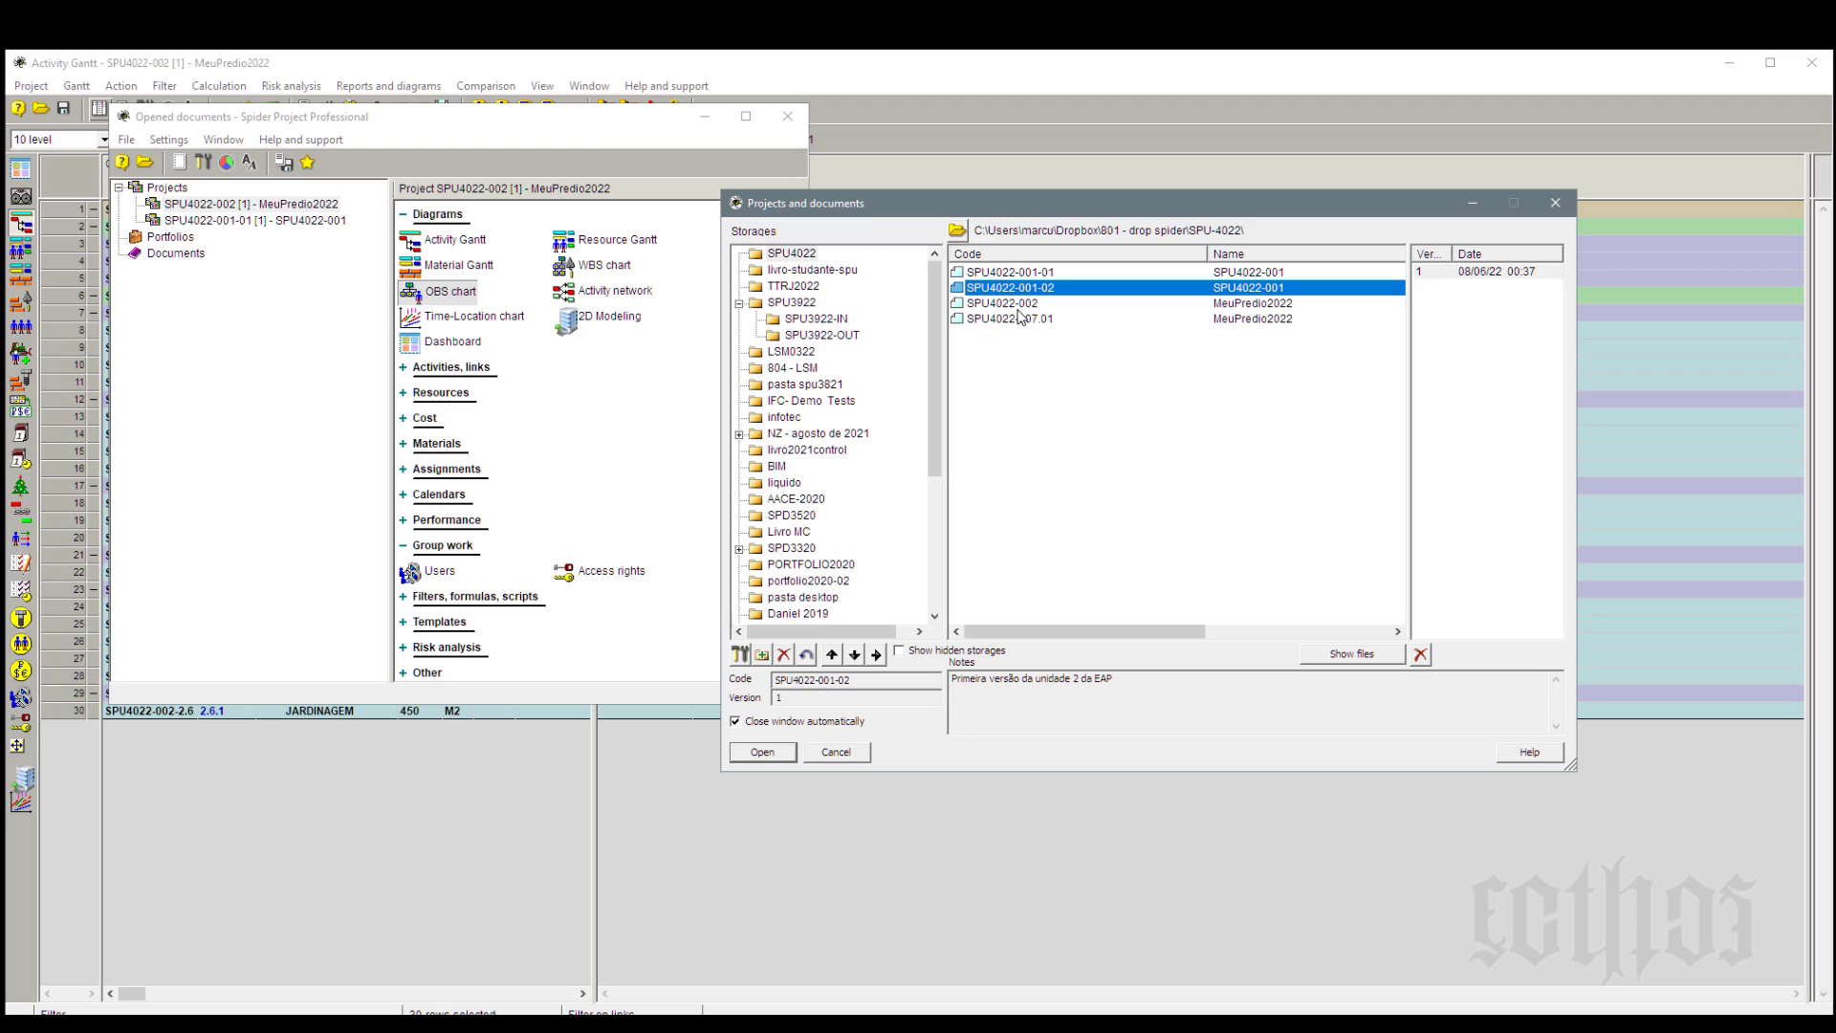
click(1019, 306)
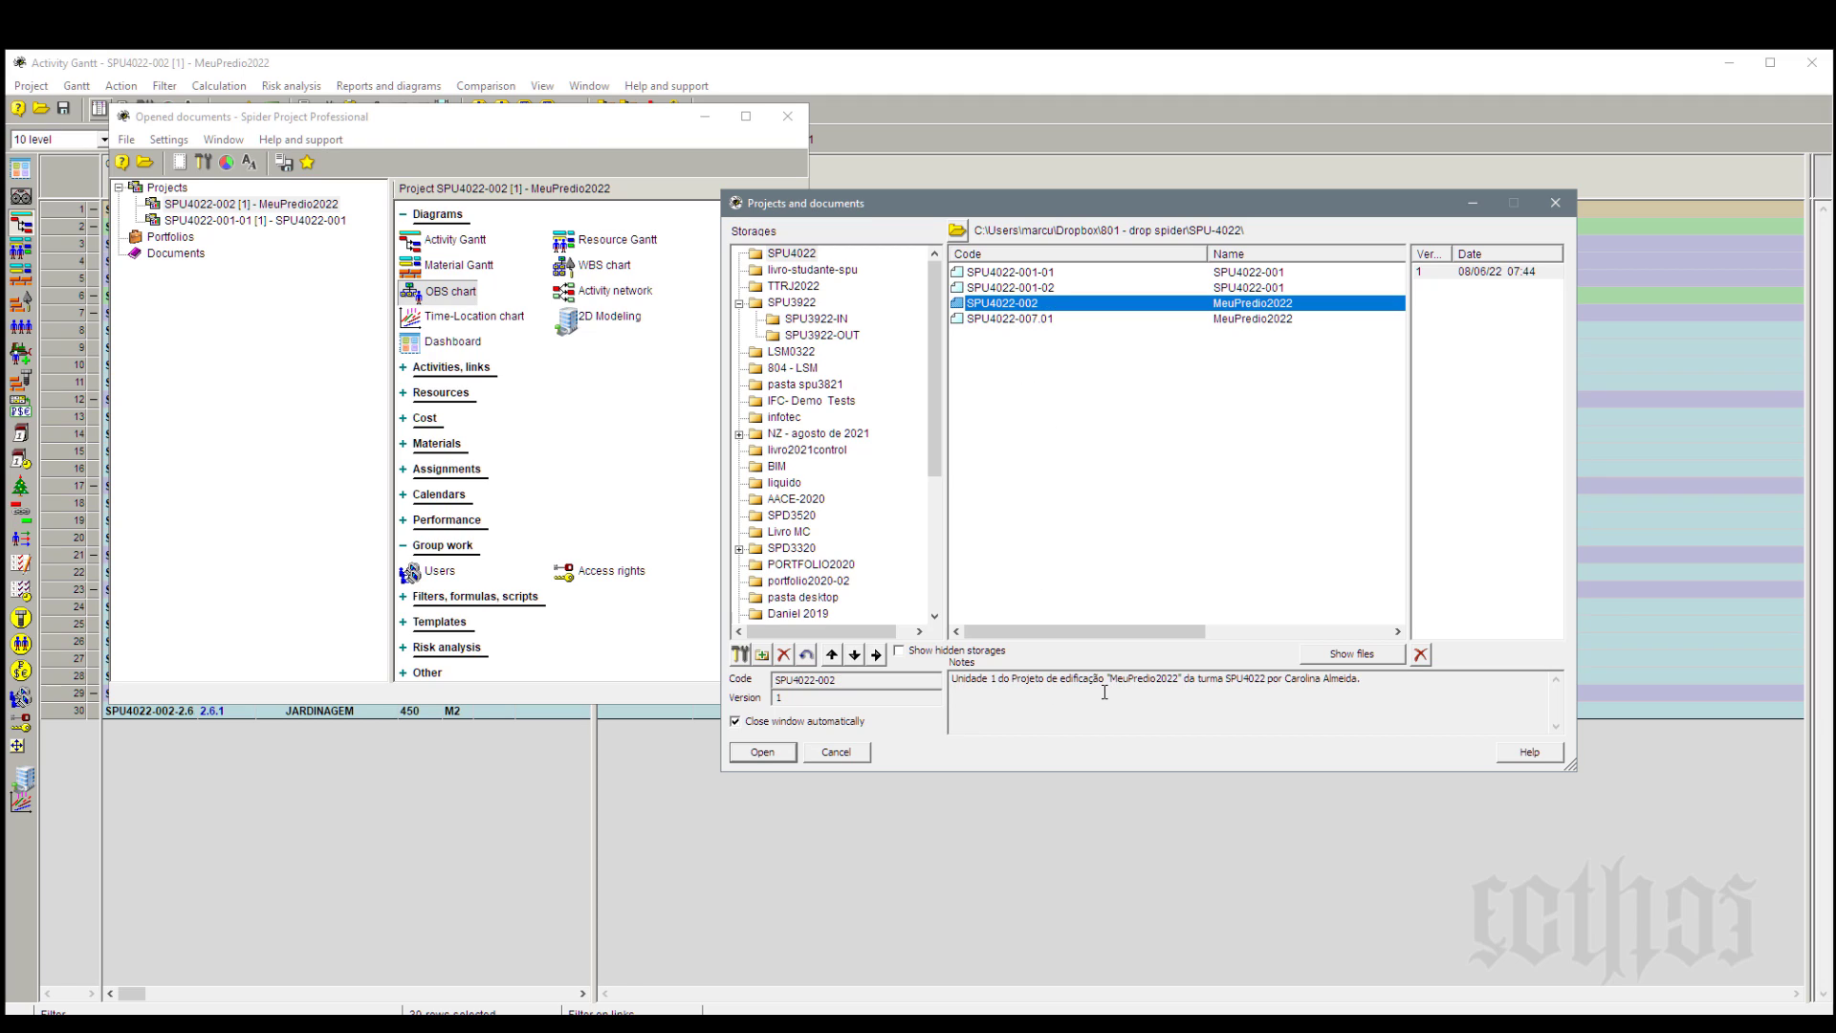
drag(1362, 680, 951, 682)
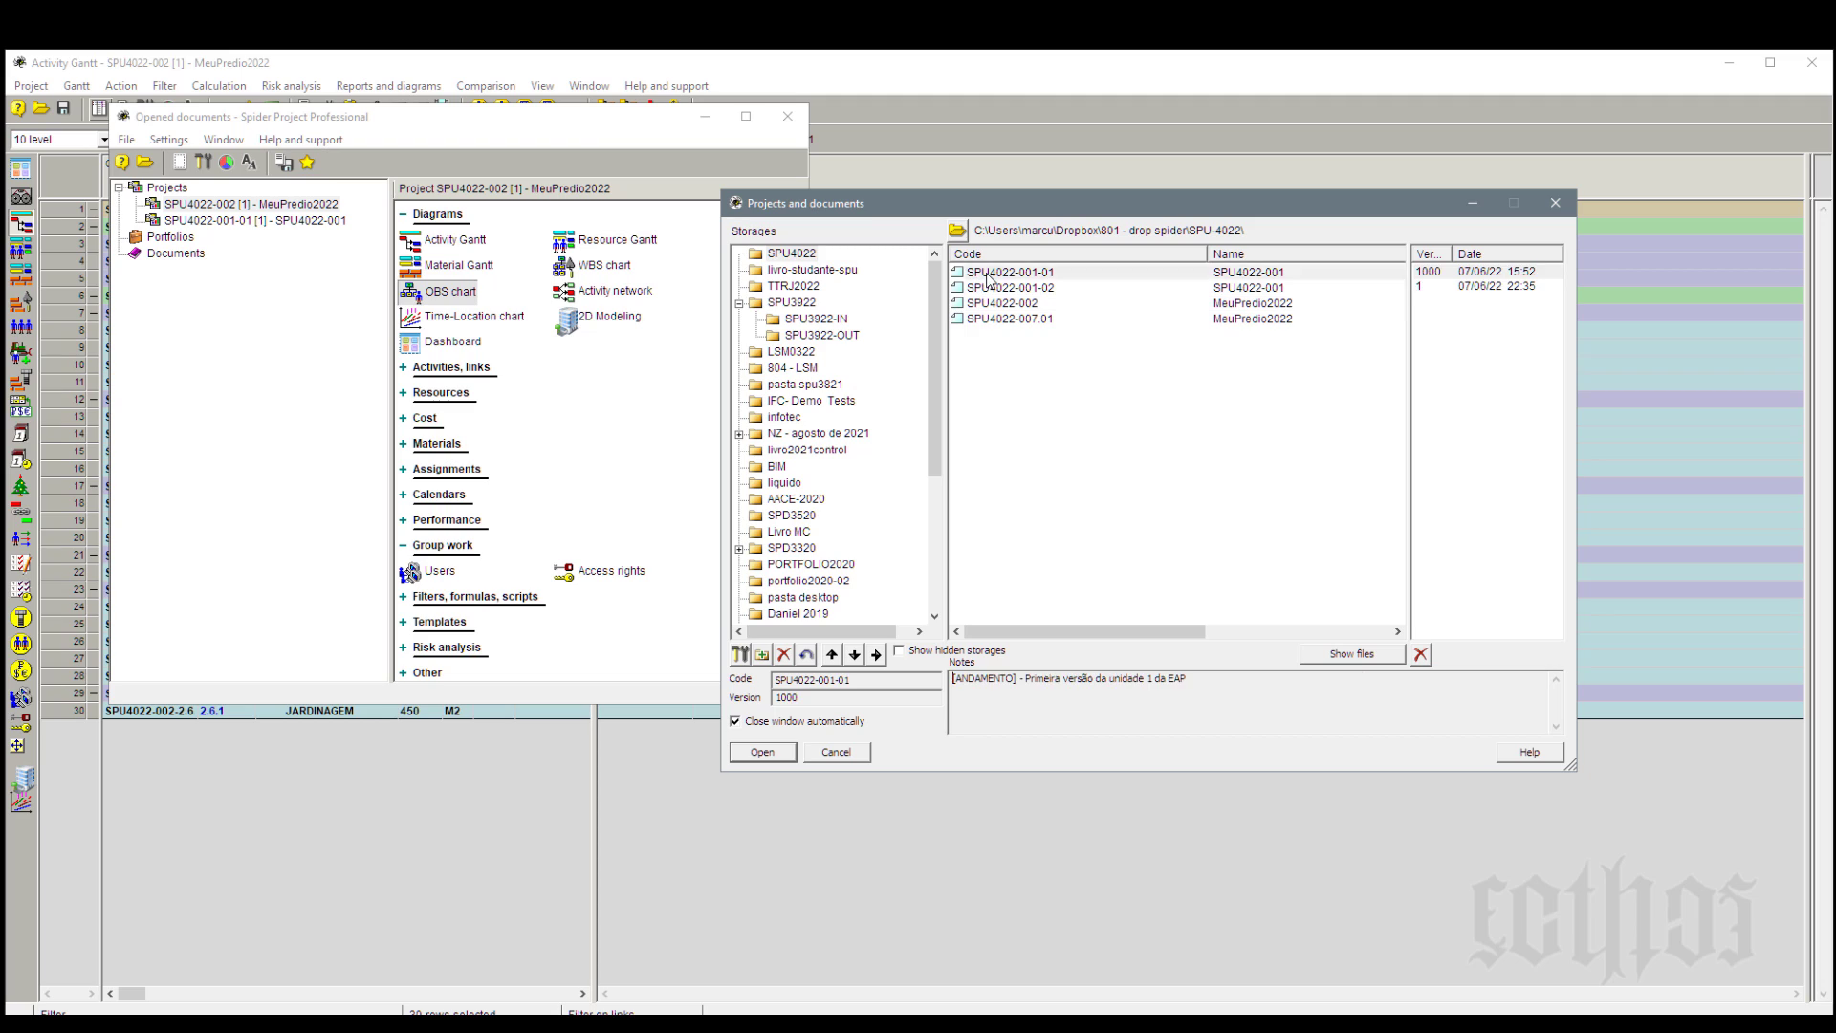
click(951, 306)
click(995, 308)
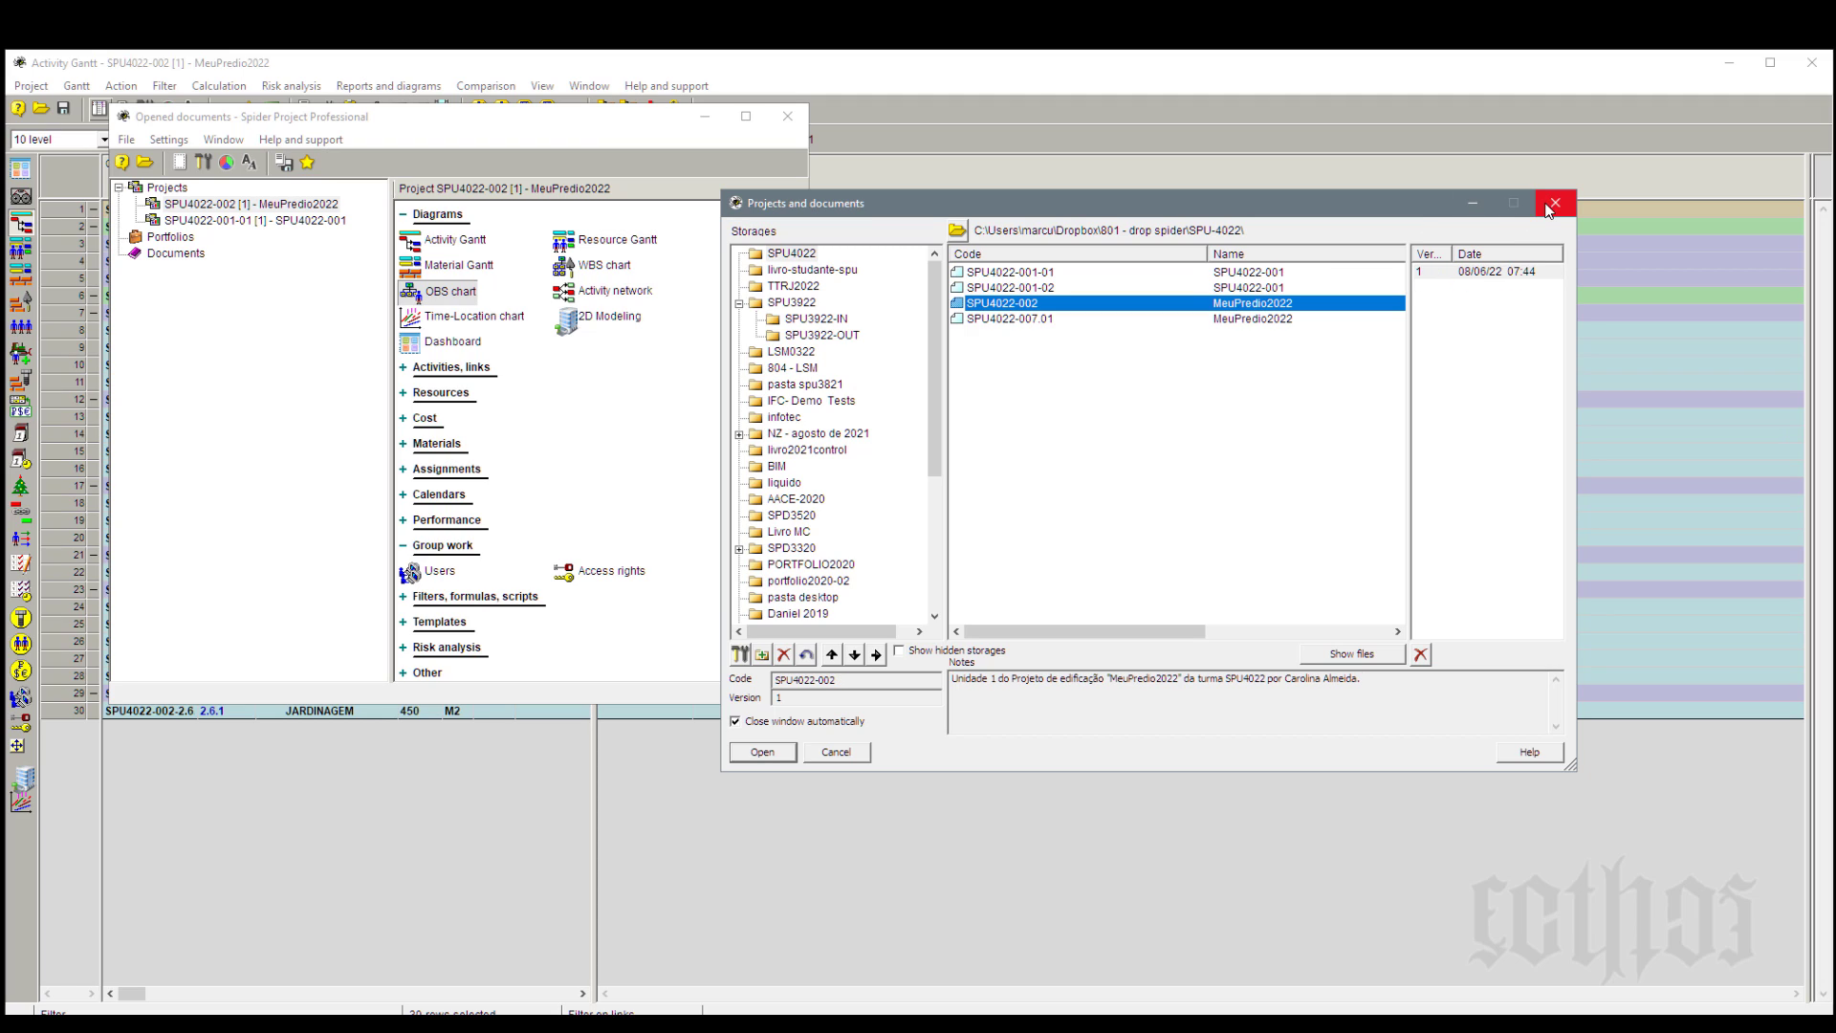
click(1554, 204)
click(874, 117)
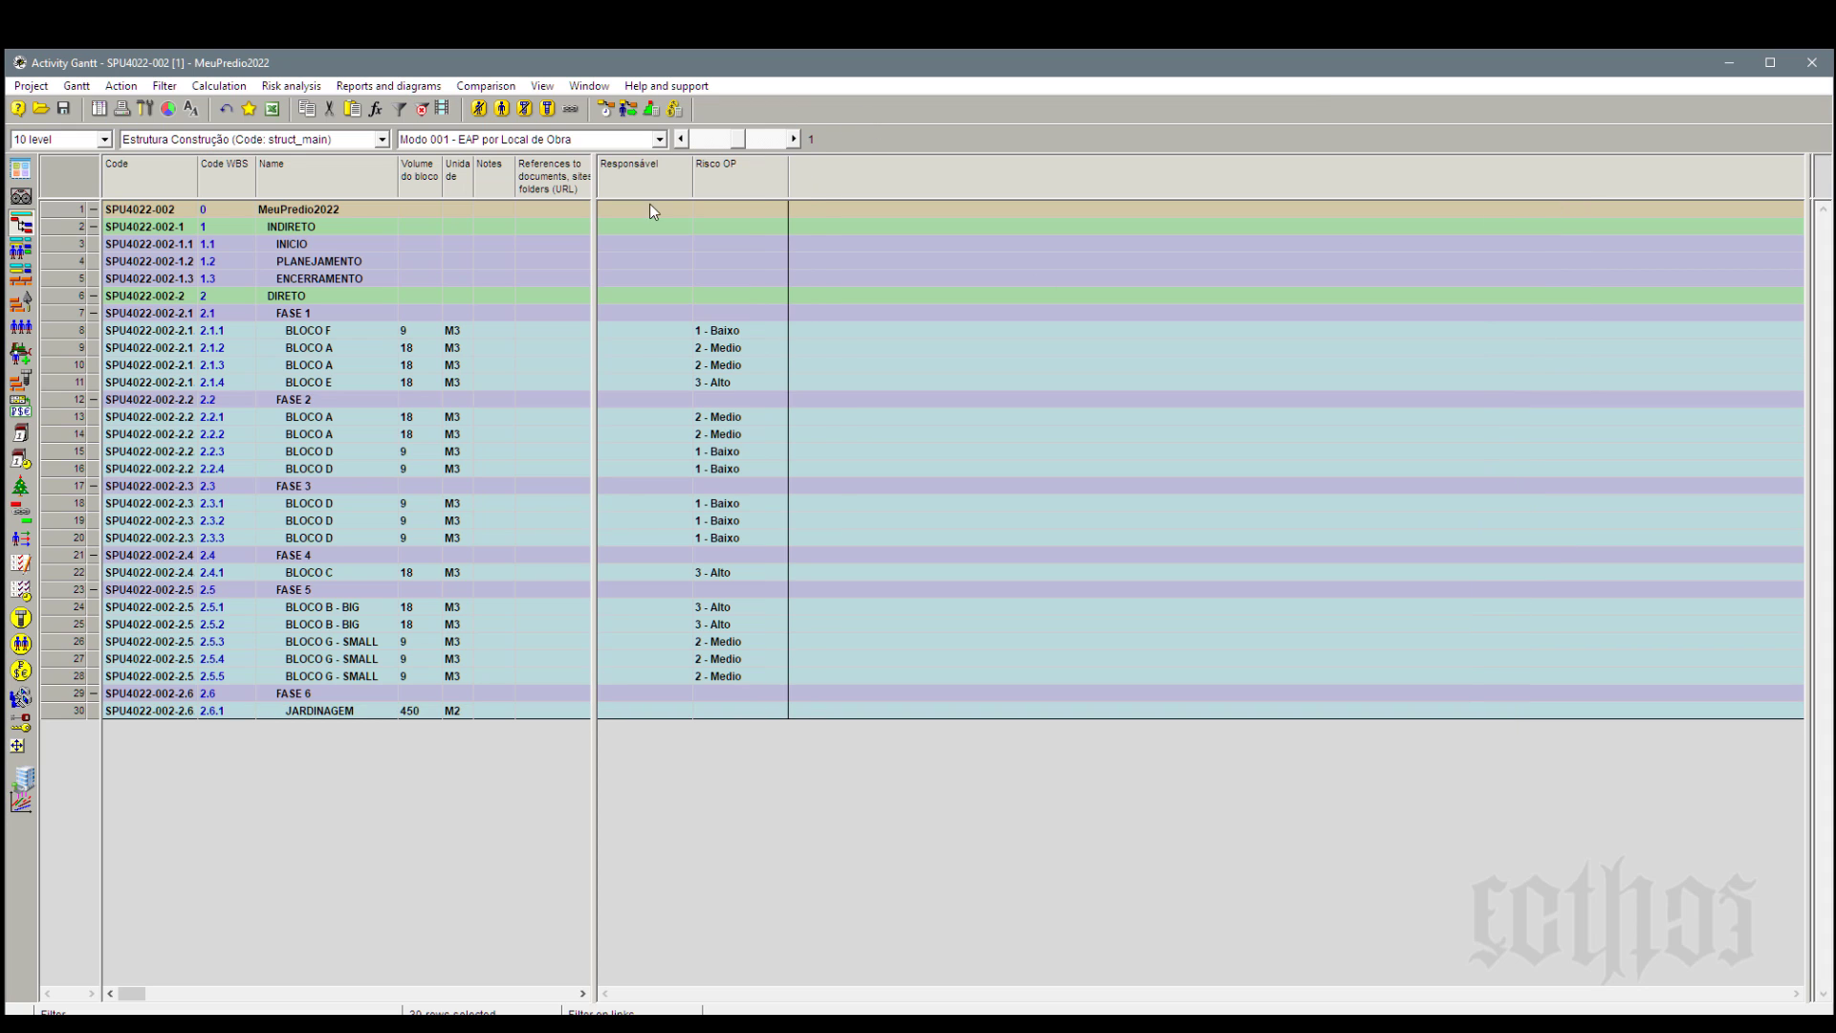
Examine the FASE 1 row and the Code and Code WBS columns of the work breakdown structure.
click(330, 311)
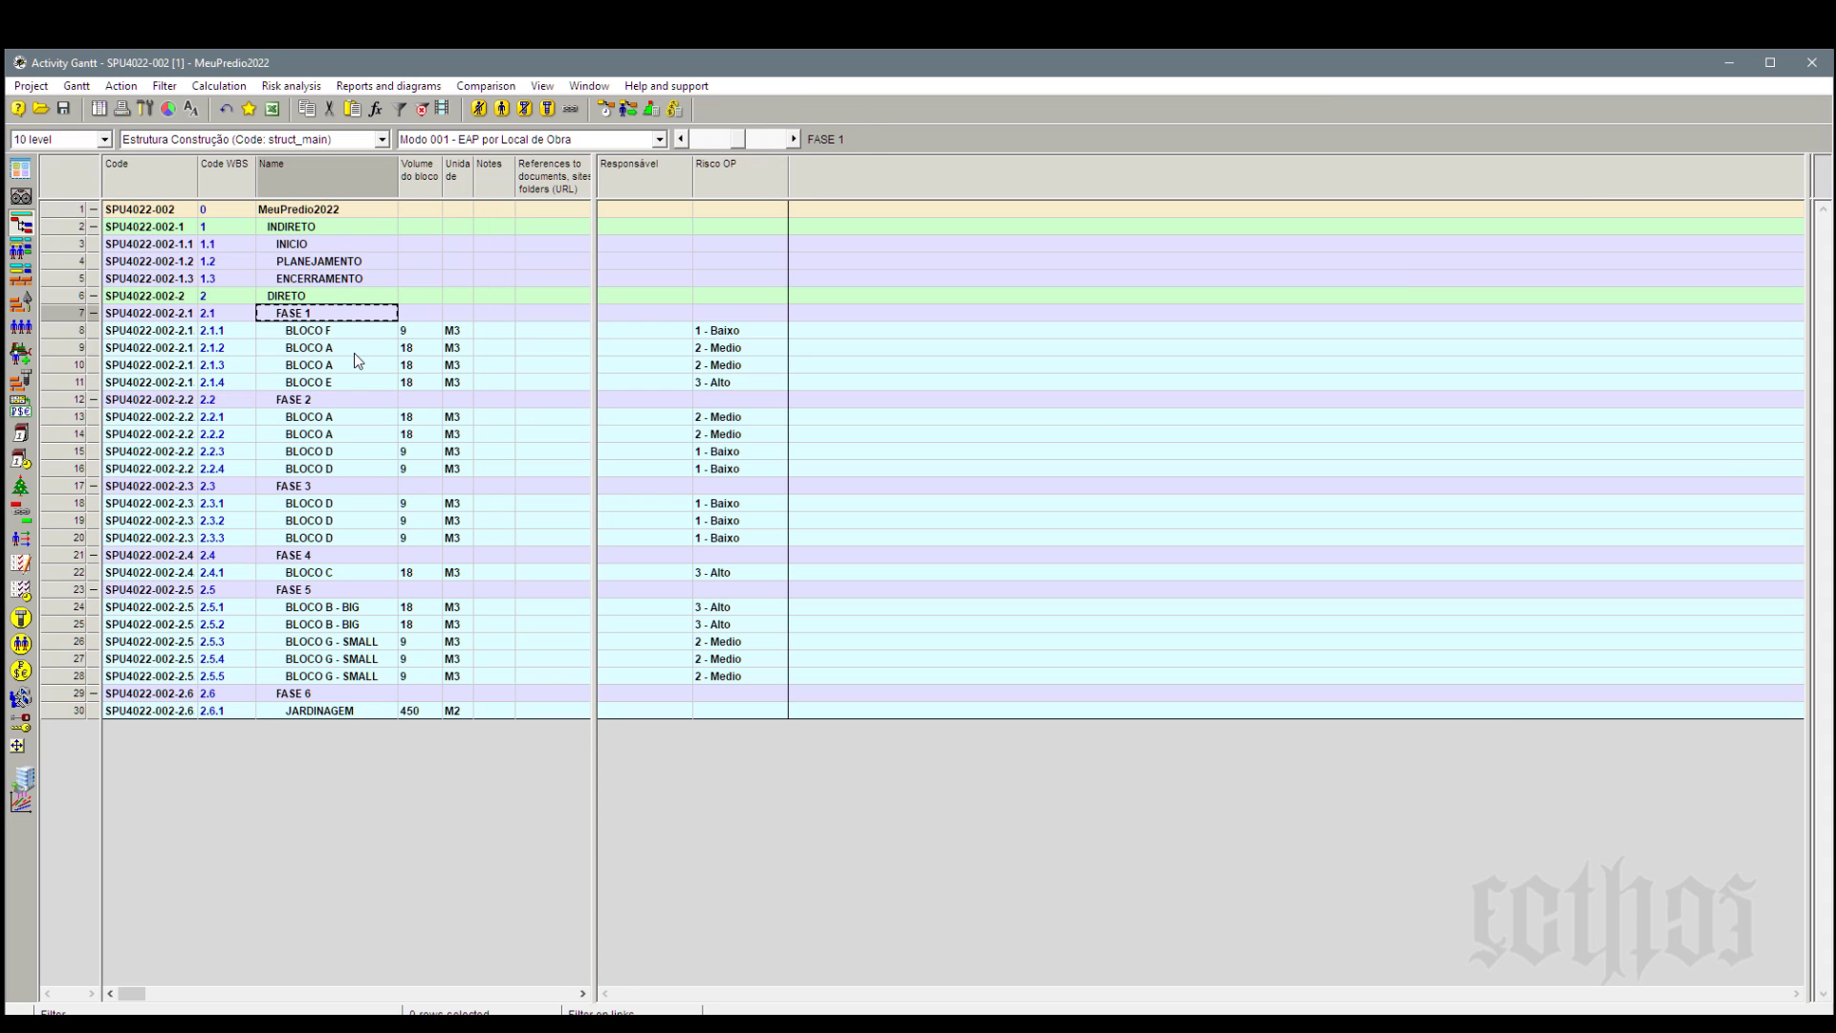
click(149, 194)
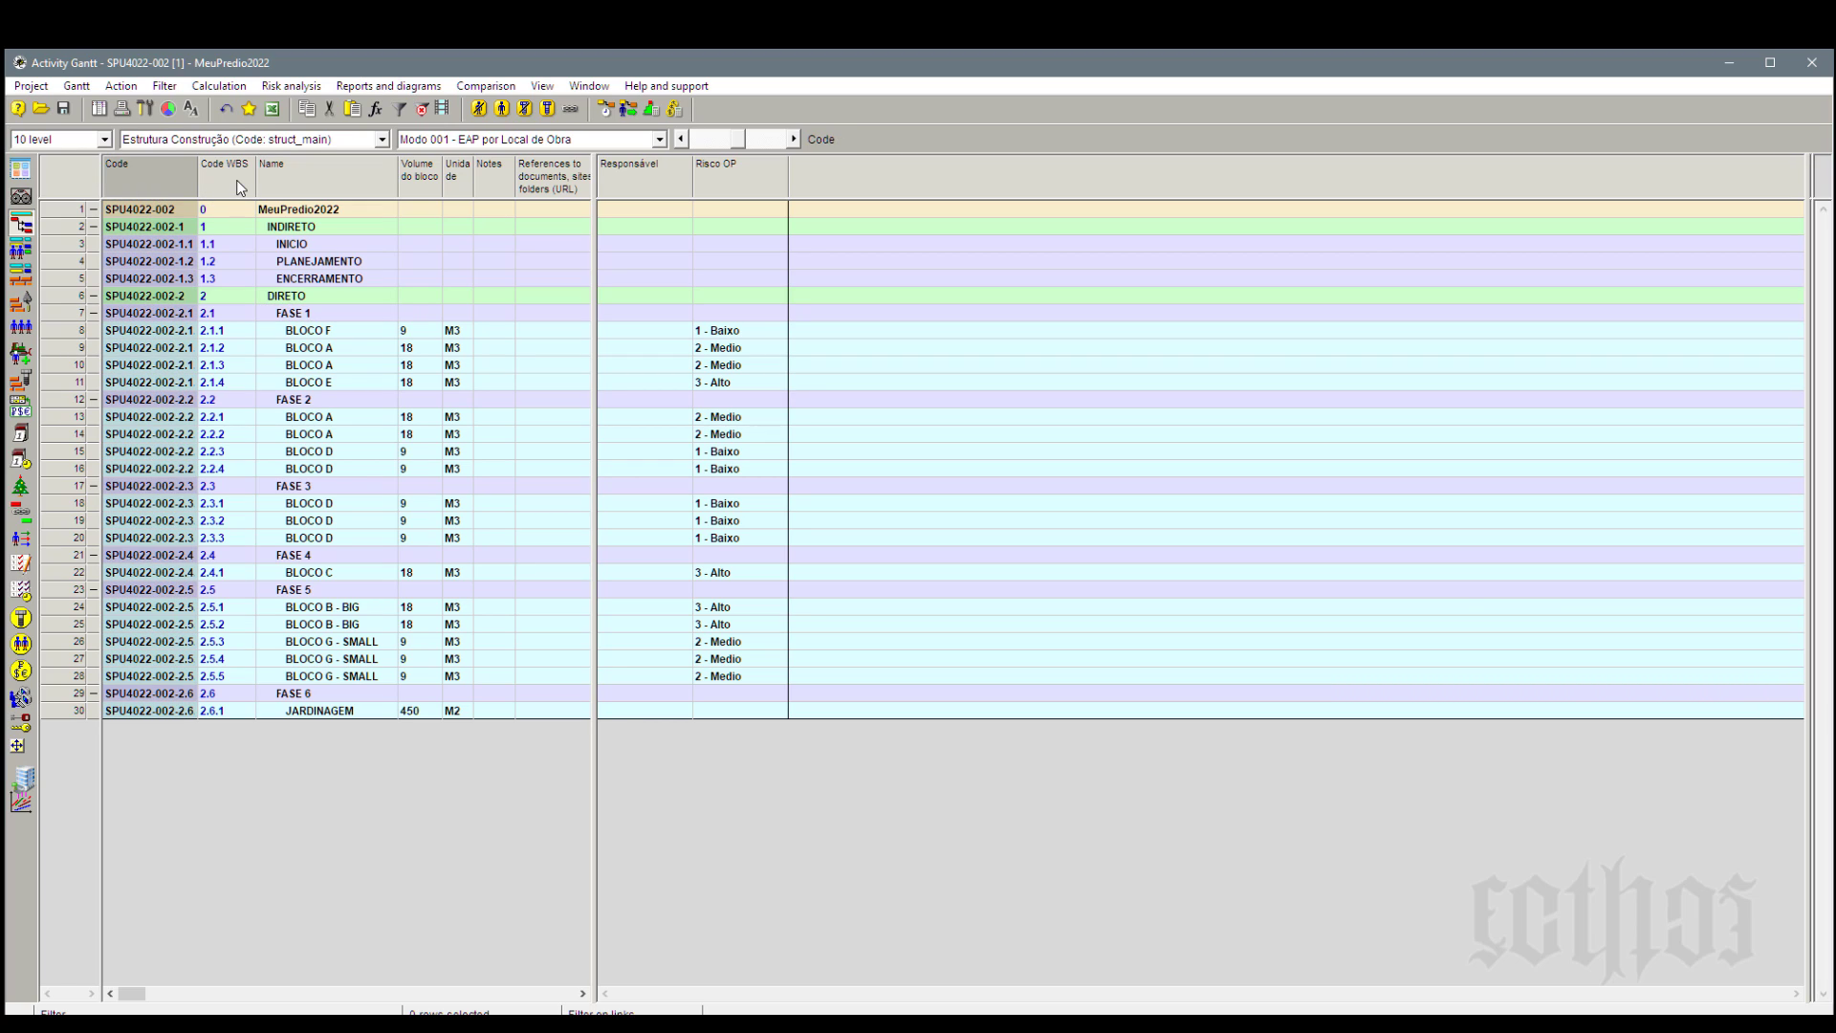
click(243, 187)
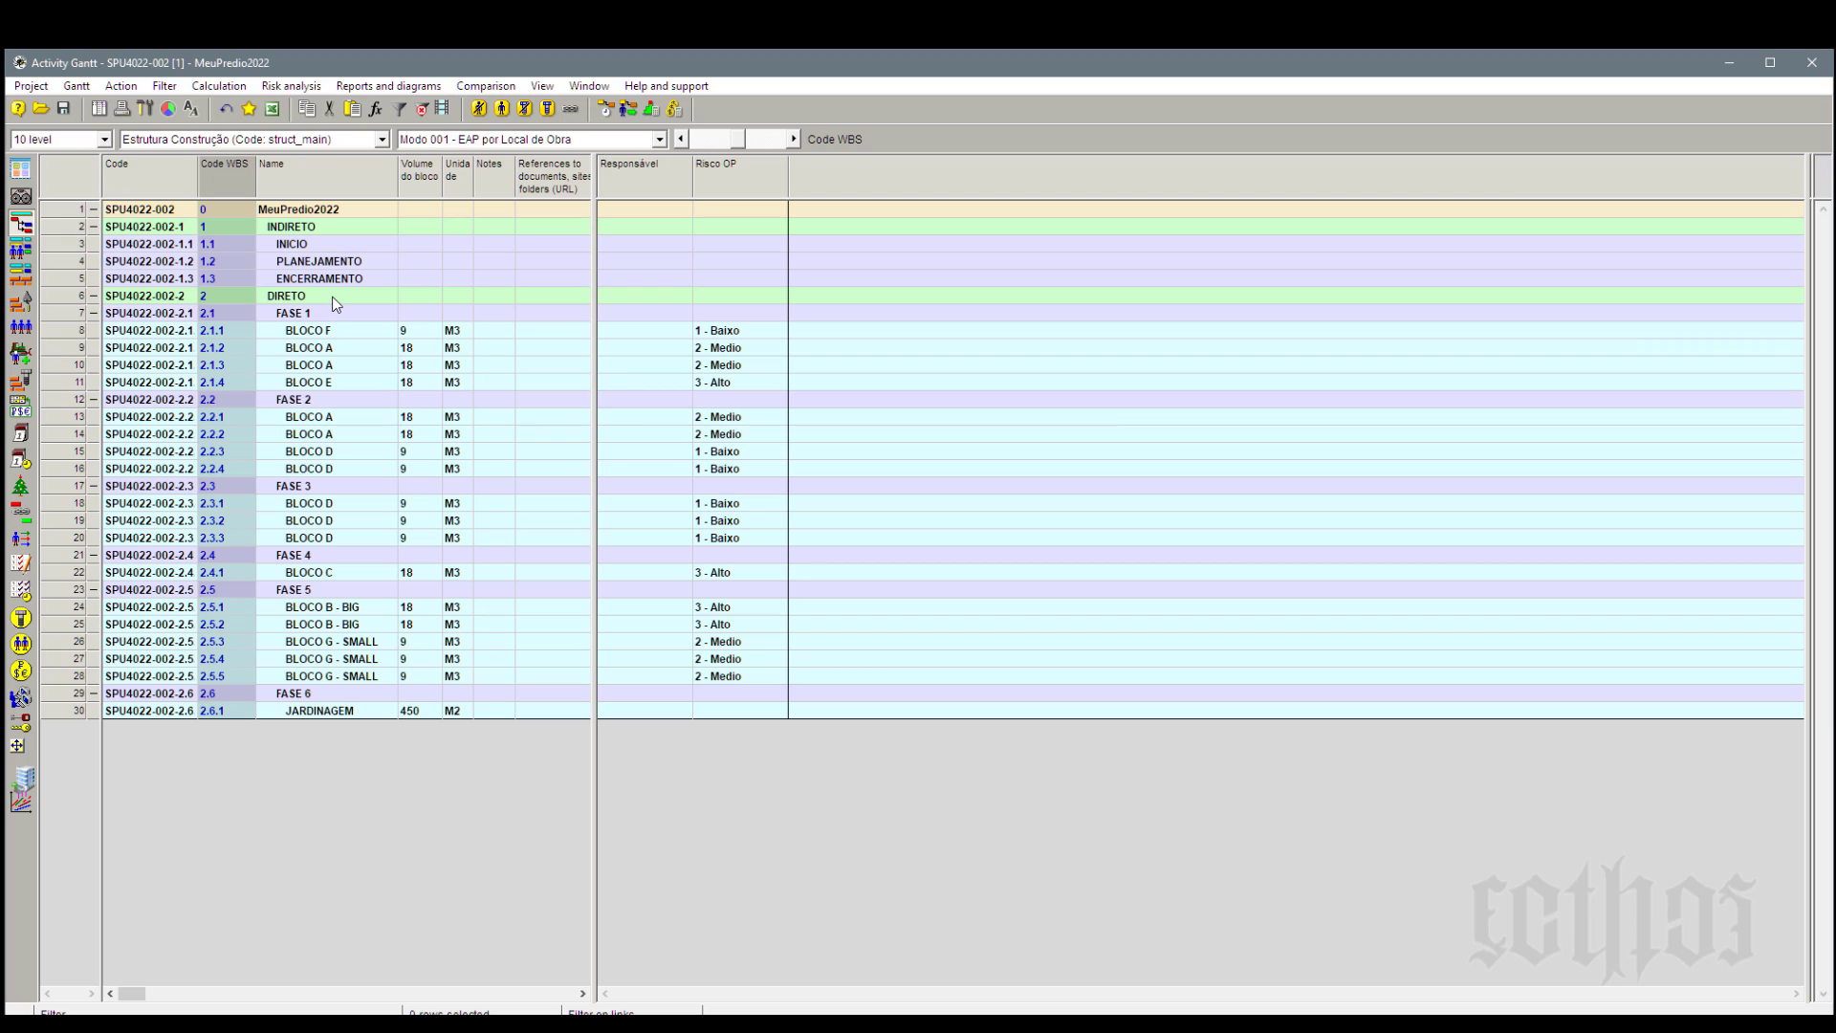
Collapse the structure to 1 level and expand MeuPredio2022 to its INDIRETO and DIRETO branches.
click(67, 138)
click(67, 158)
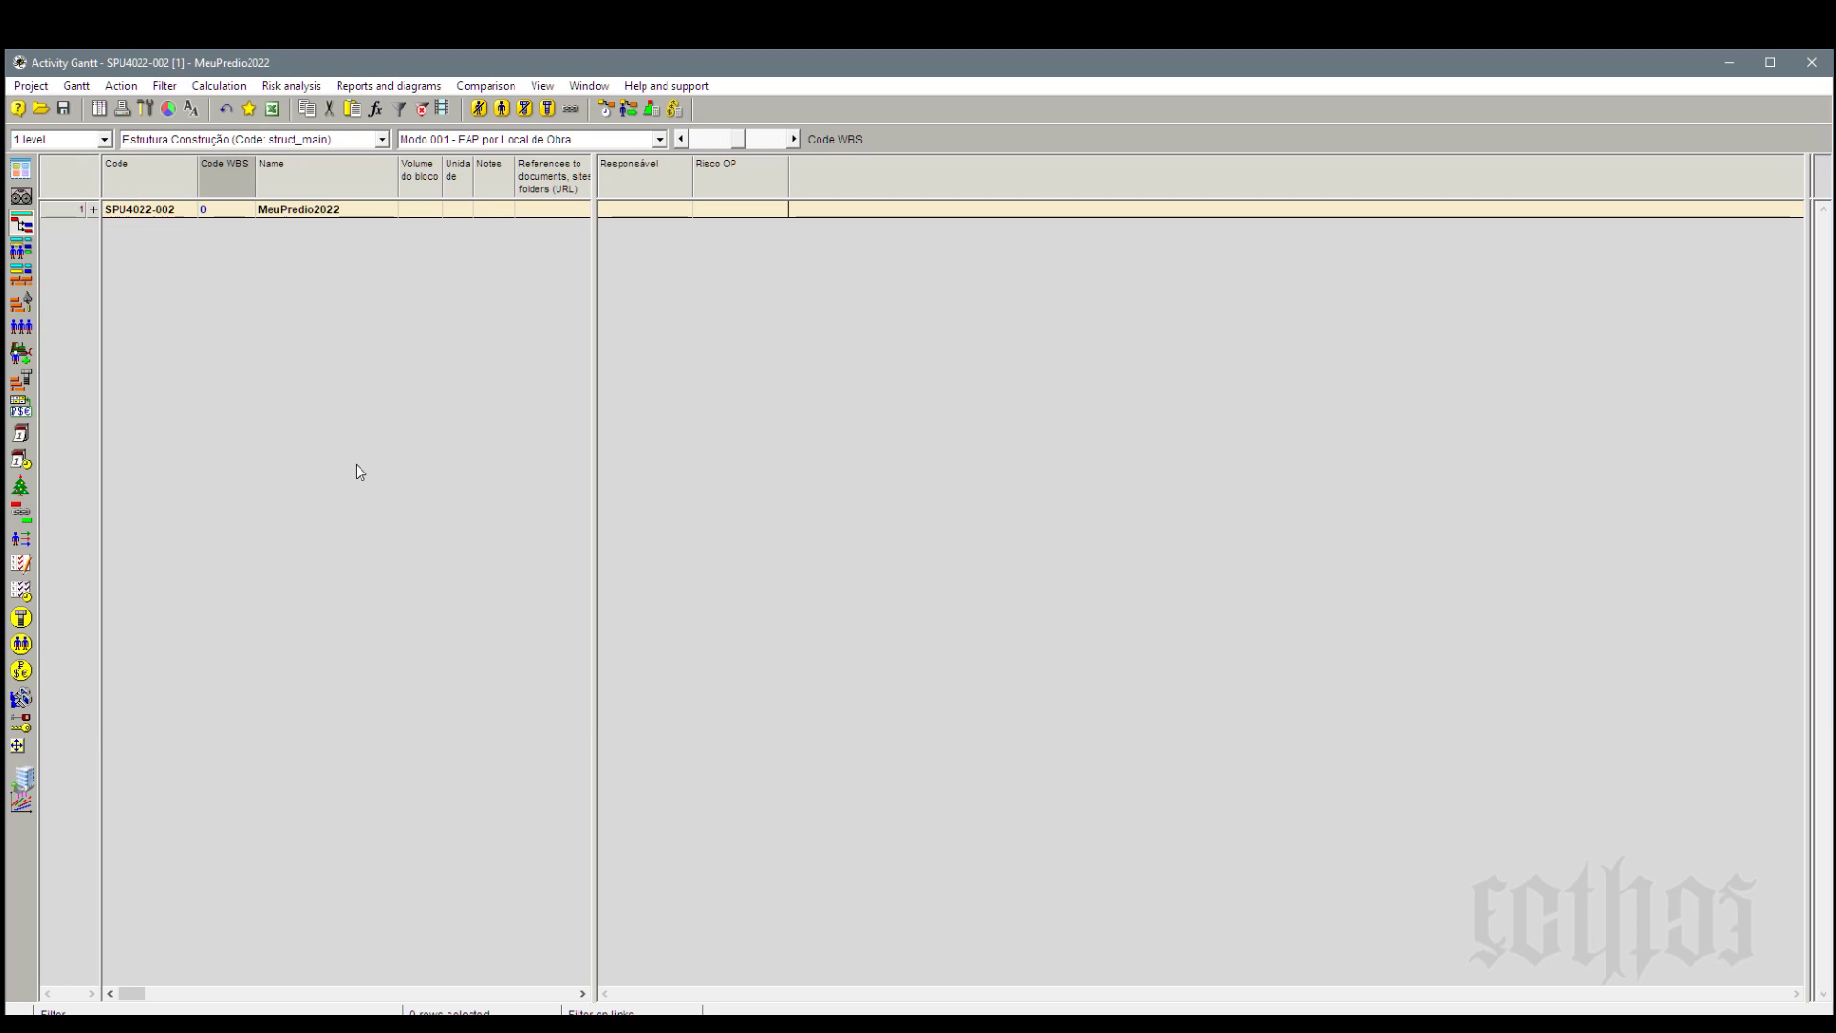
click(94, 210)
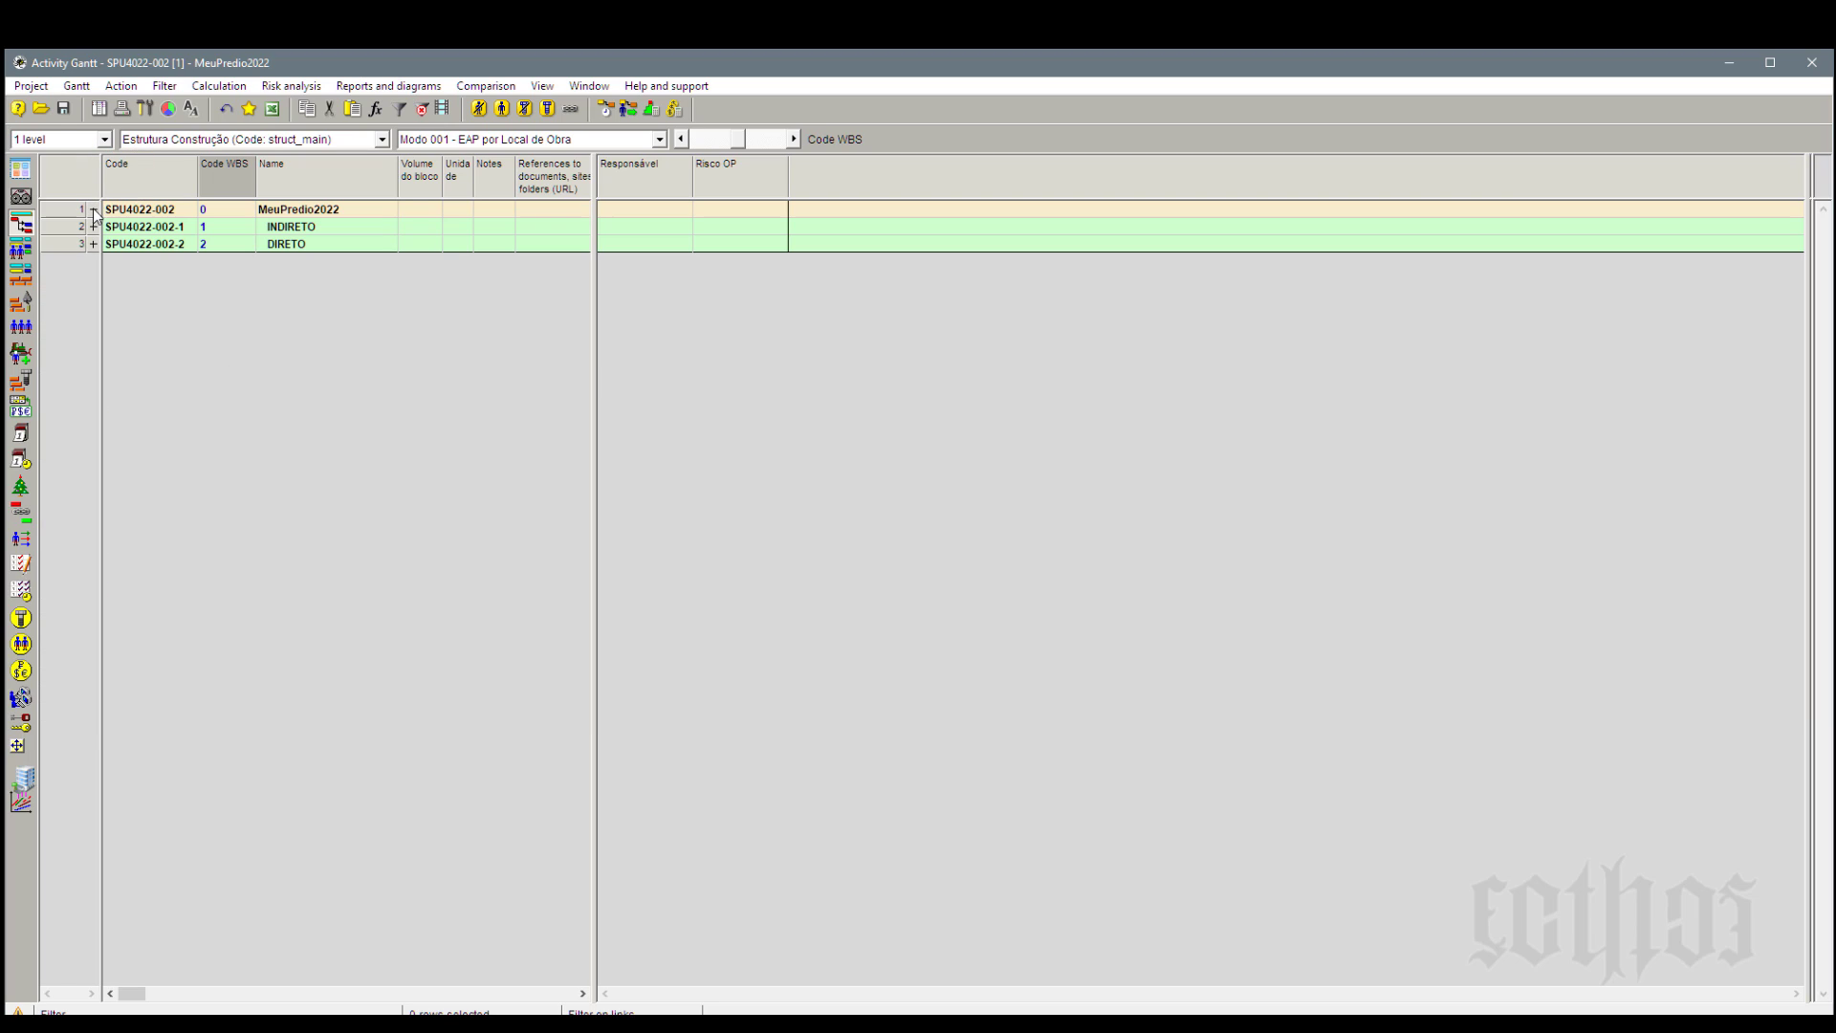
click(285, 245)
click(290, 228)
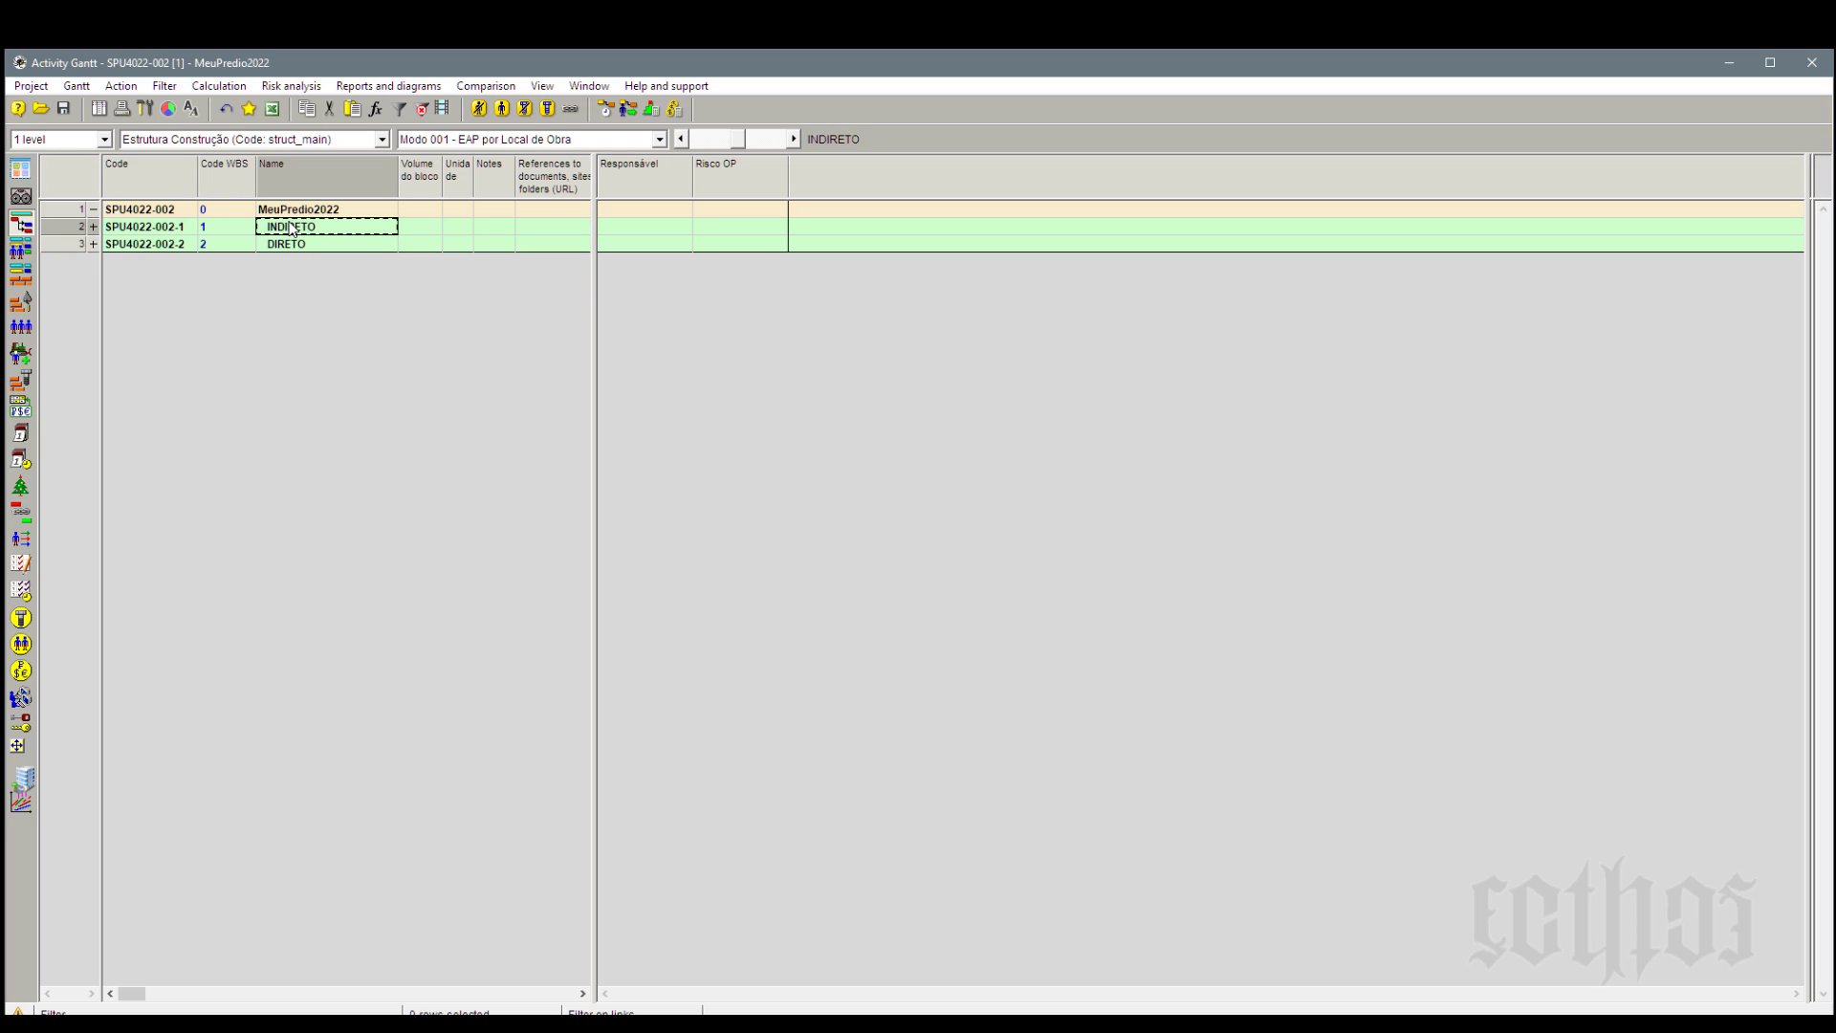
Expand the INDIRETO branch and go through its INICIO, PLANEJAMENTO and ENCERRAMENTO phases.
click(95, 228)
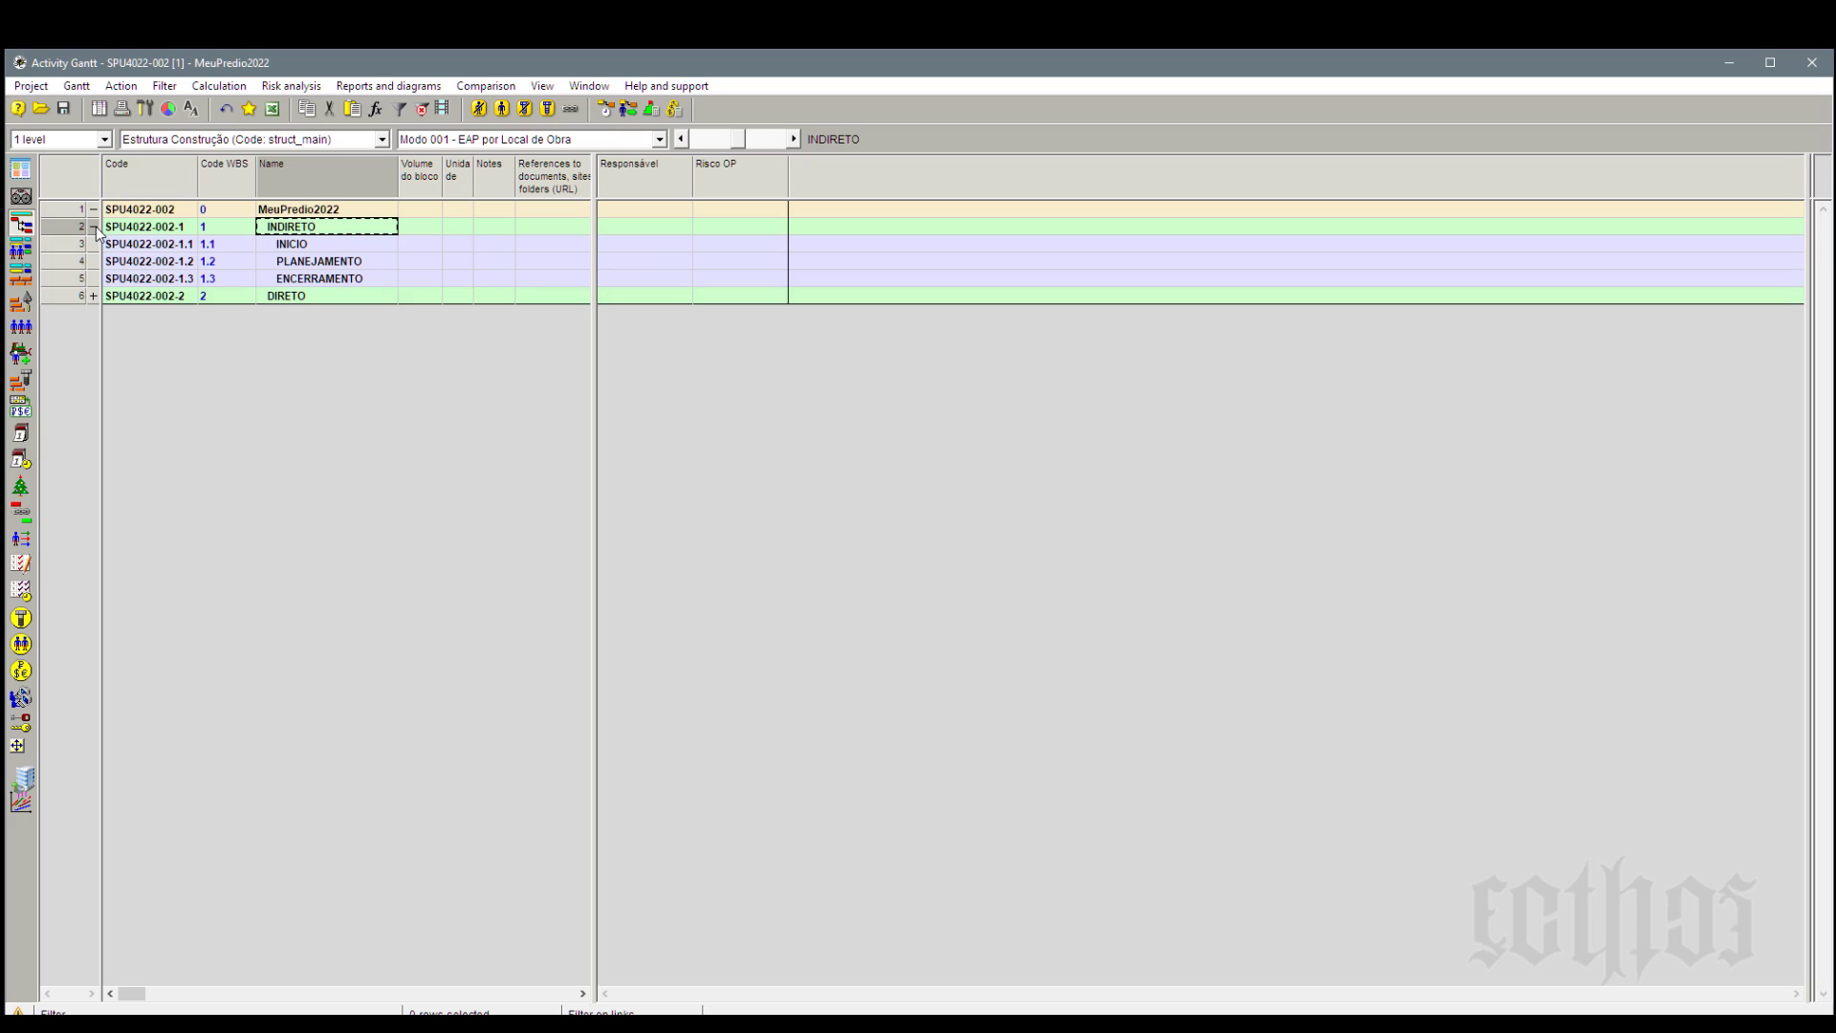
click(372, 247)
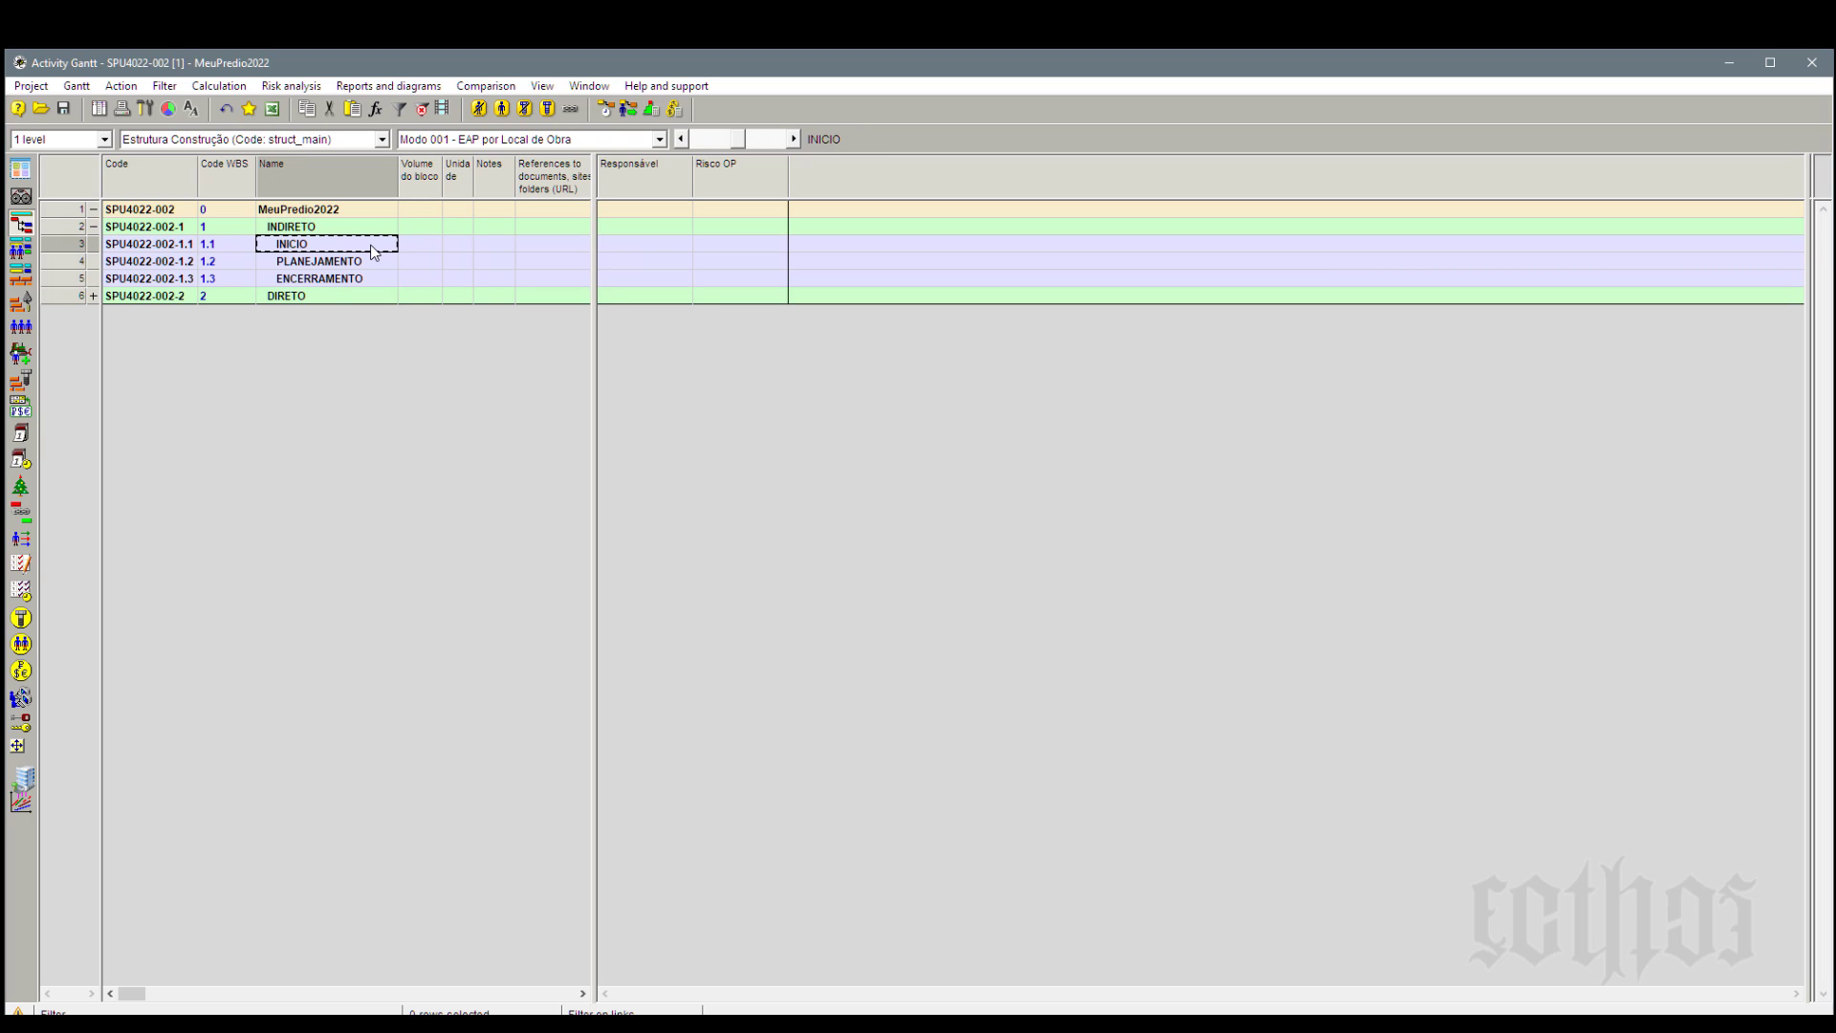
click(367, 264)
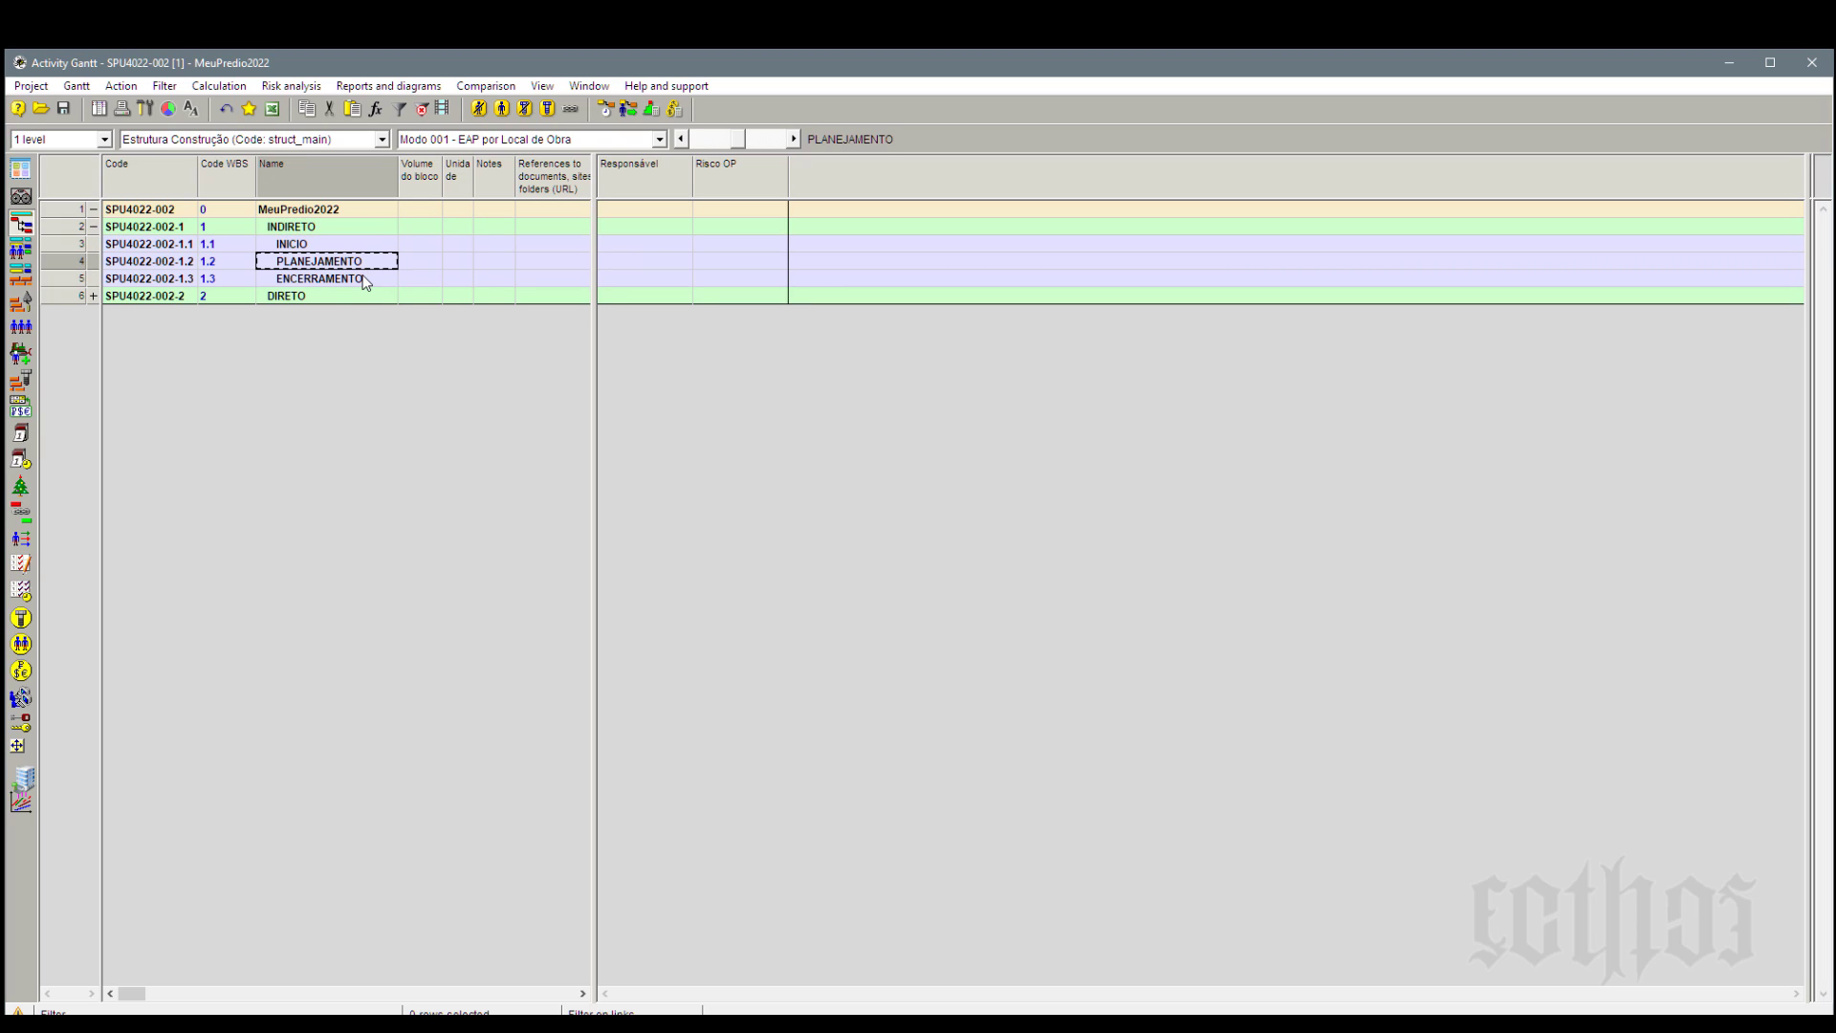
click(365, 281)
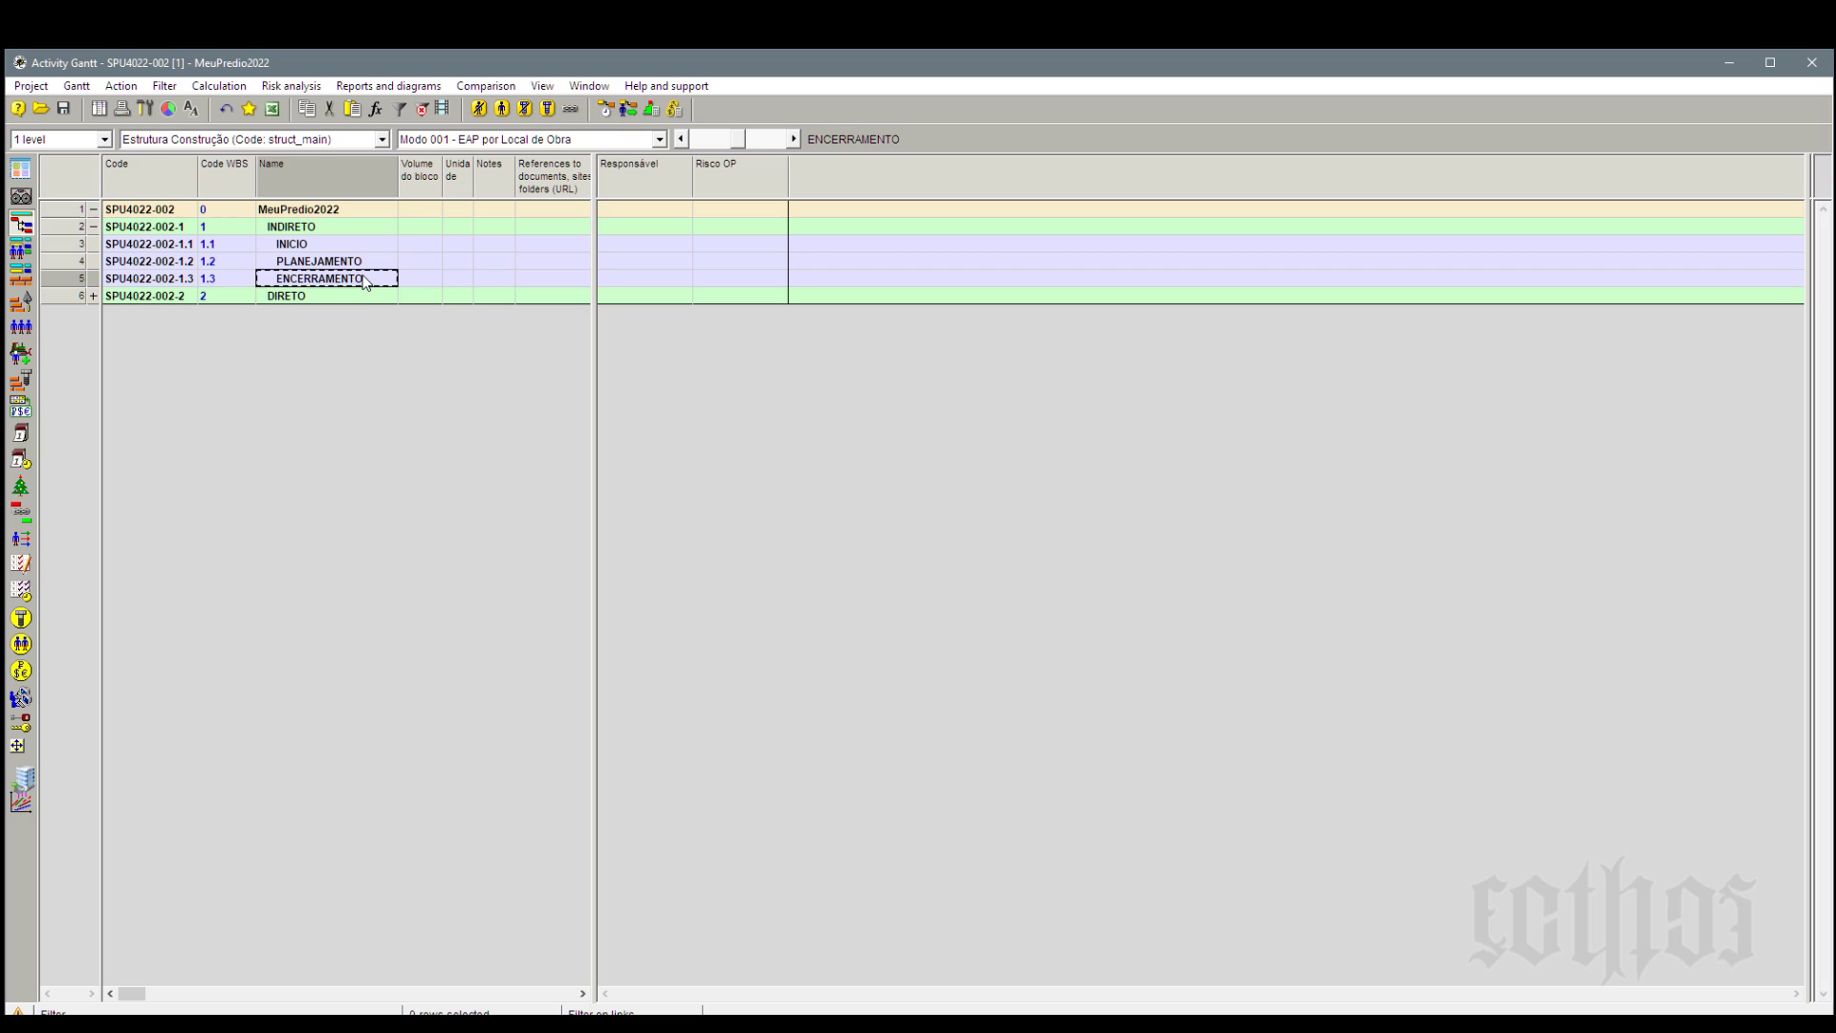
click(319, 296)
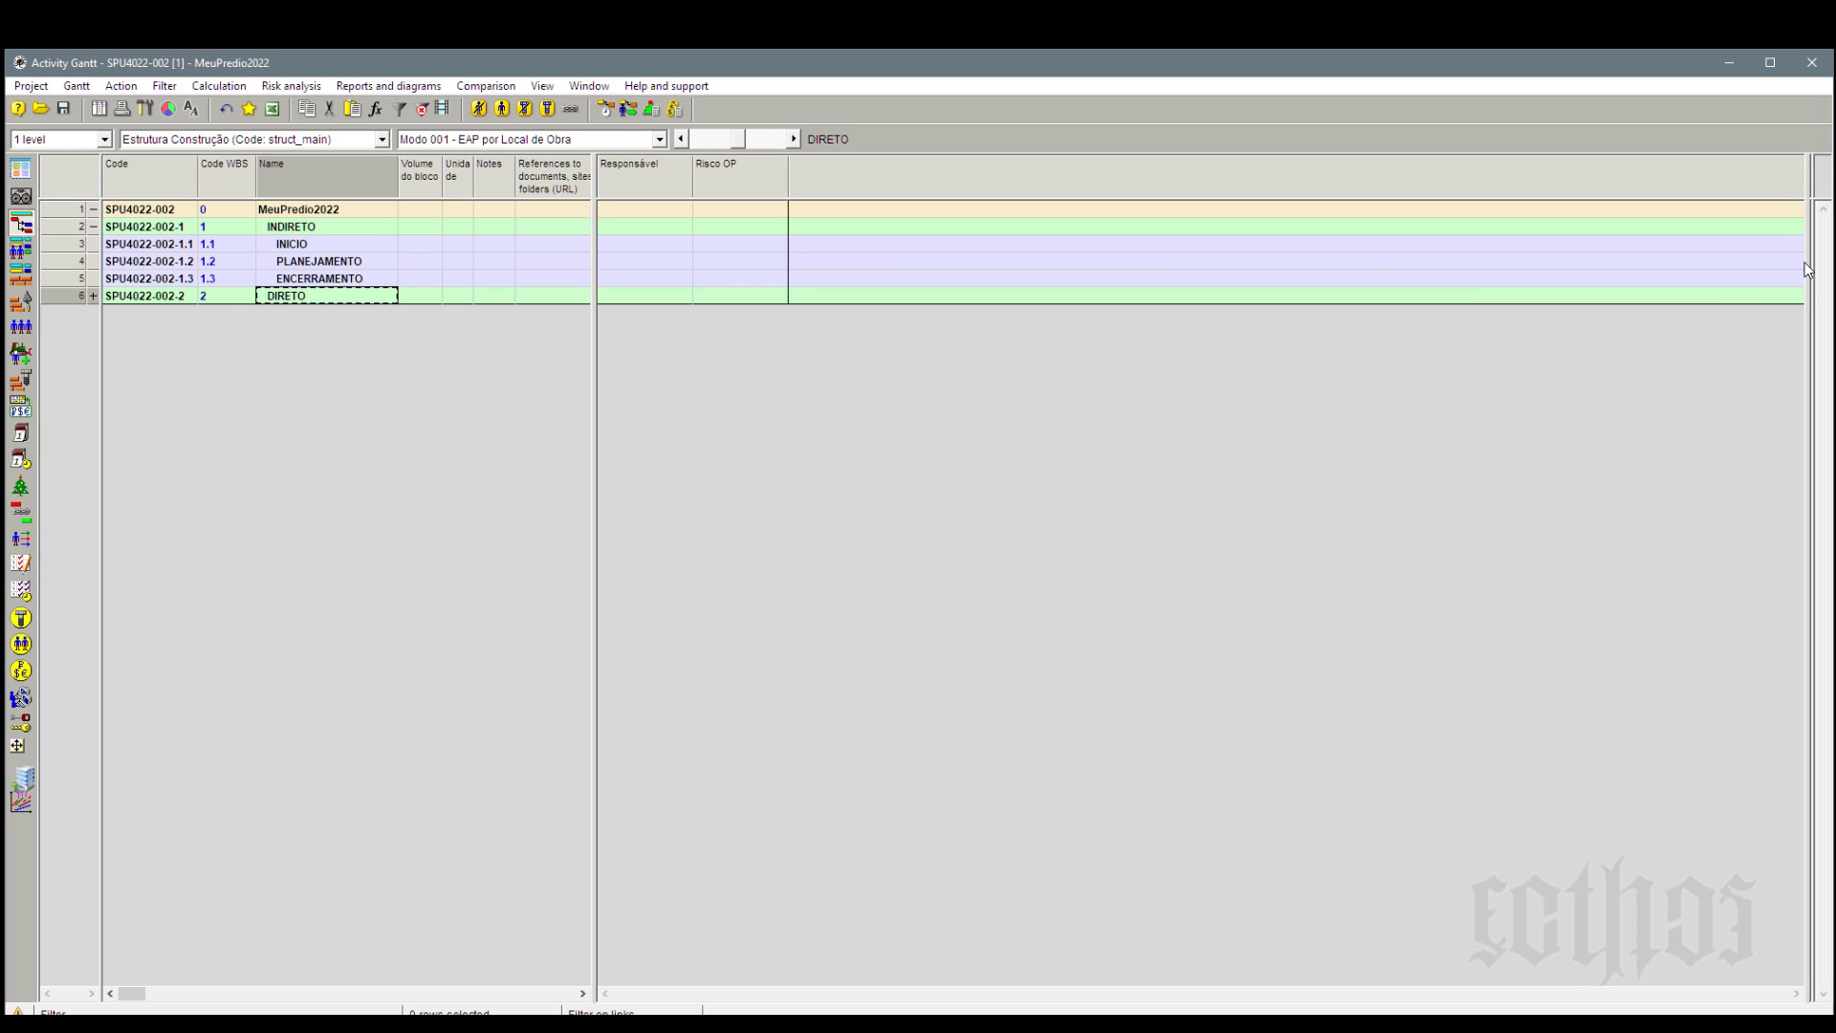
mouse_move(1808, 270)
mouse_down()
mouse_move(794, 316)
mouse_move(1811, 290)
mouse_up()
click(299, 247)
click(306, 263)
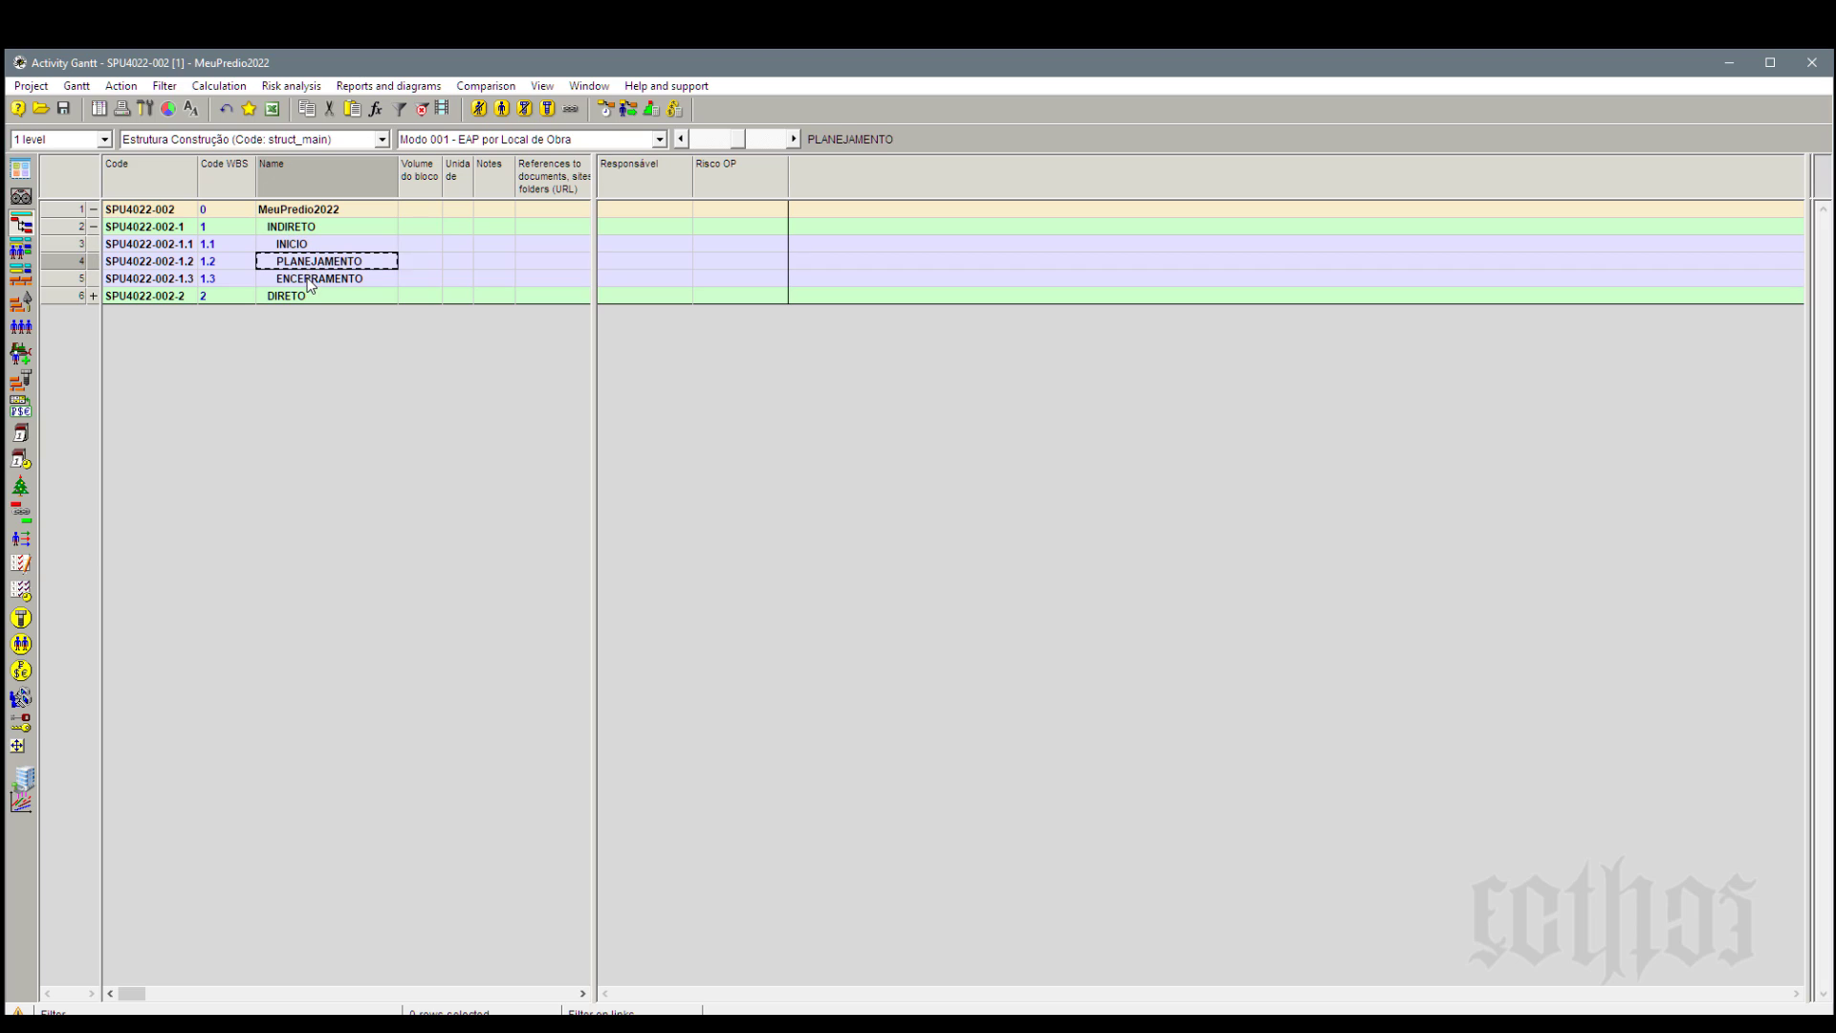
click(310, 280)
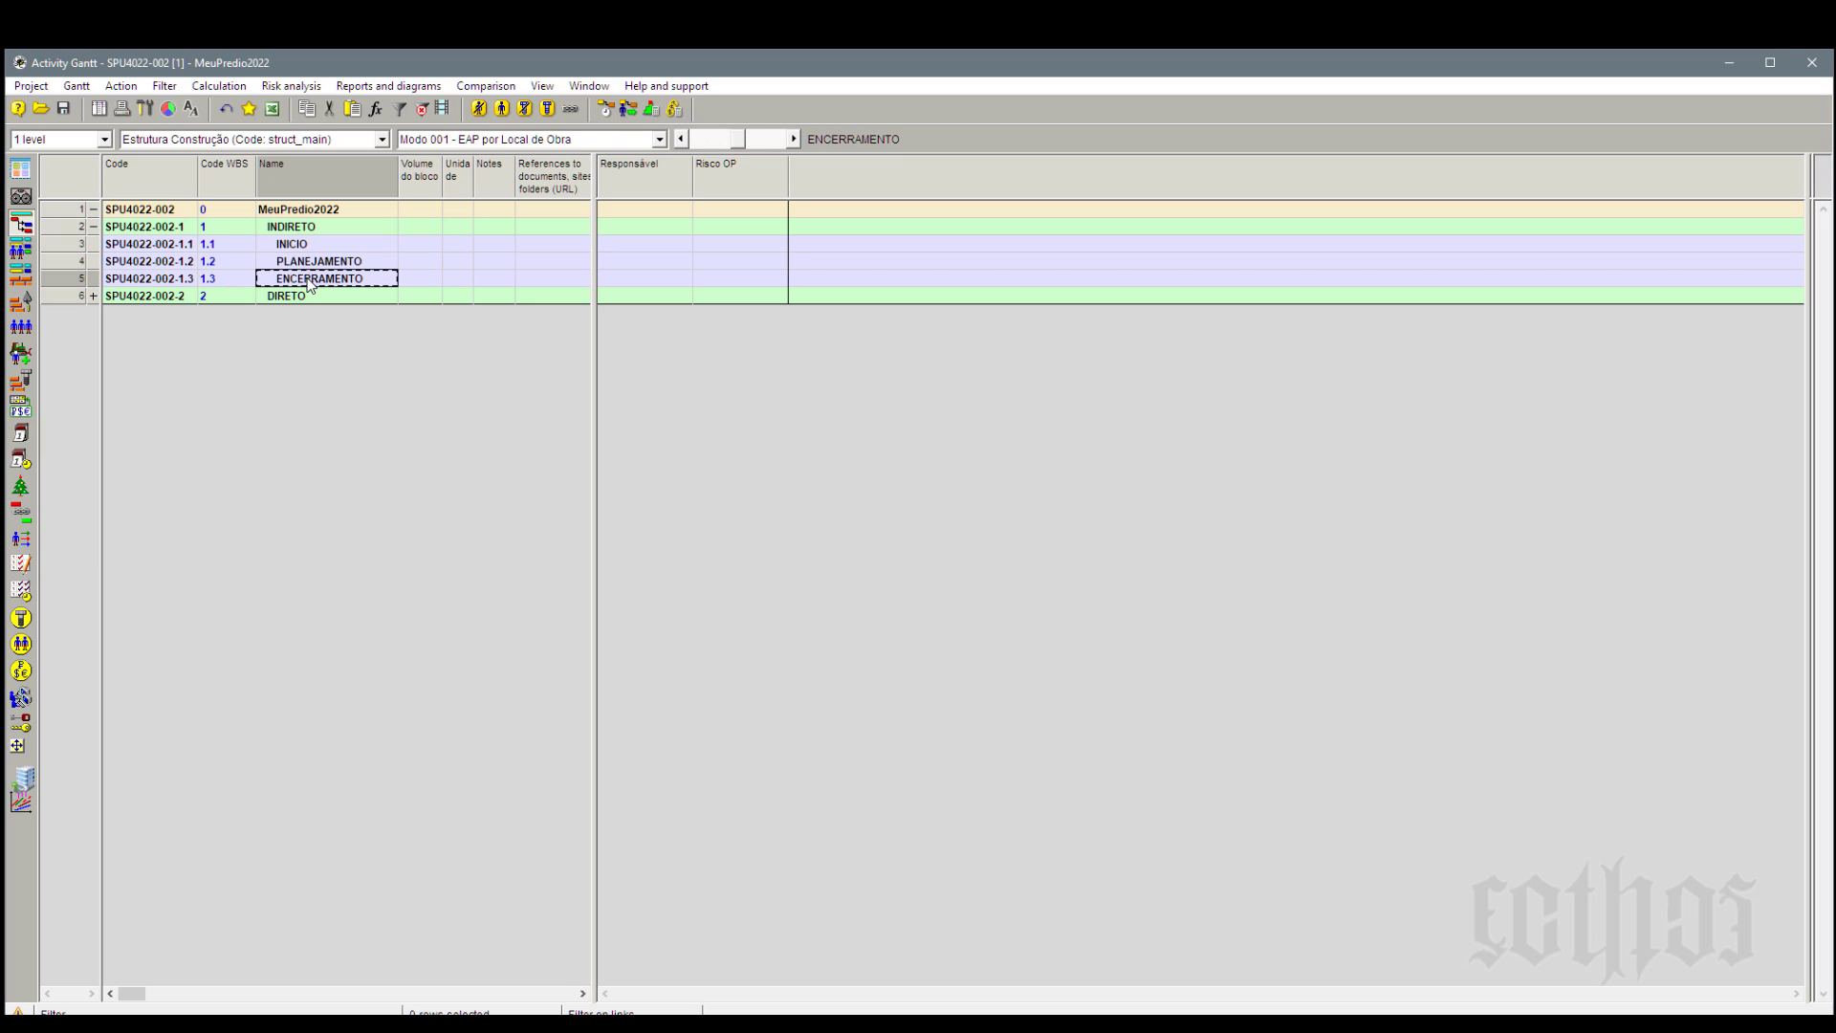
Expand the DIRETO branch and go through its phases from FASE 1 to FASE 6.
click(83, 297)
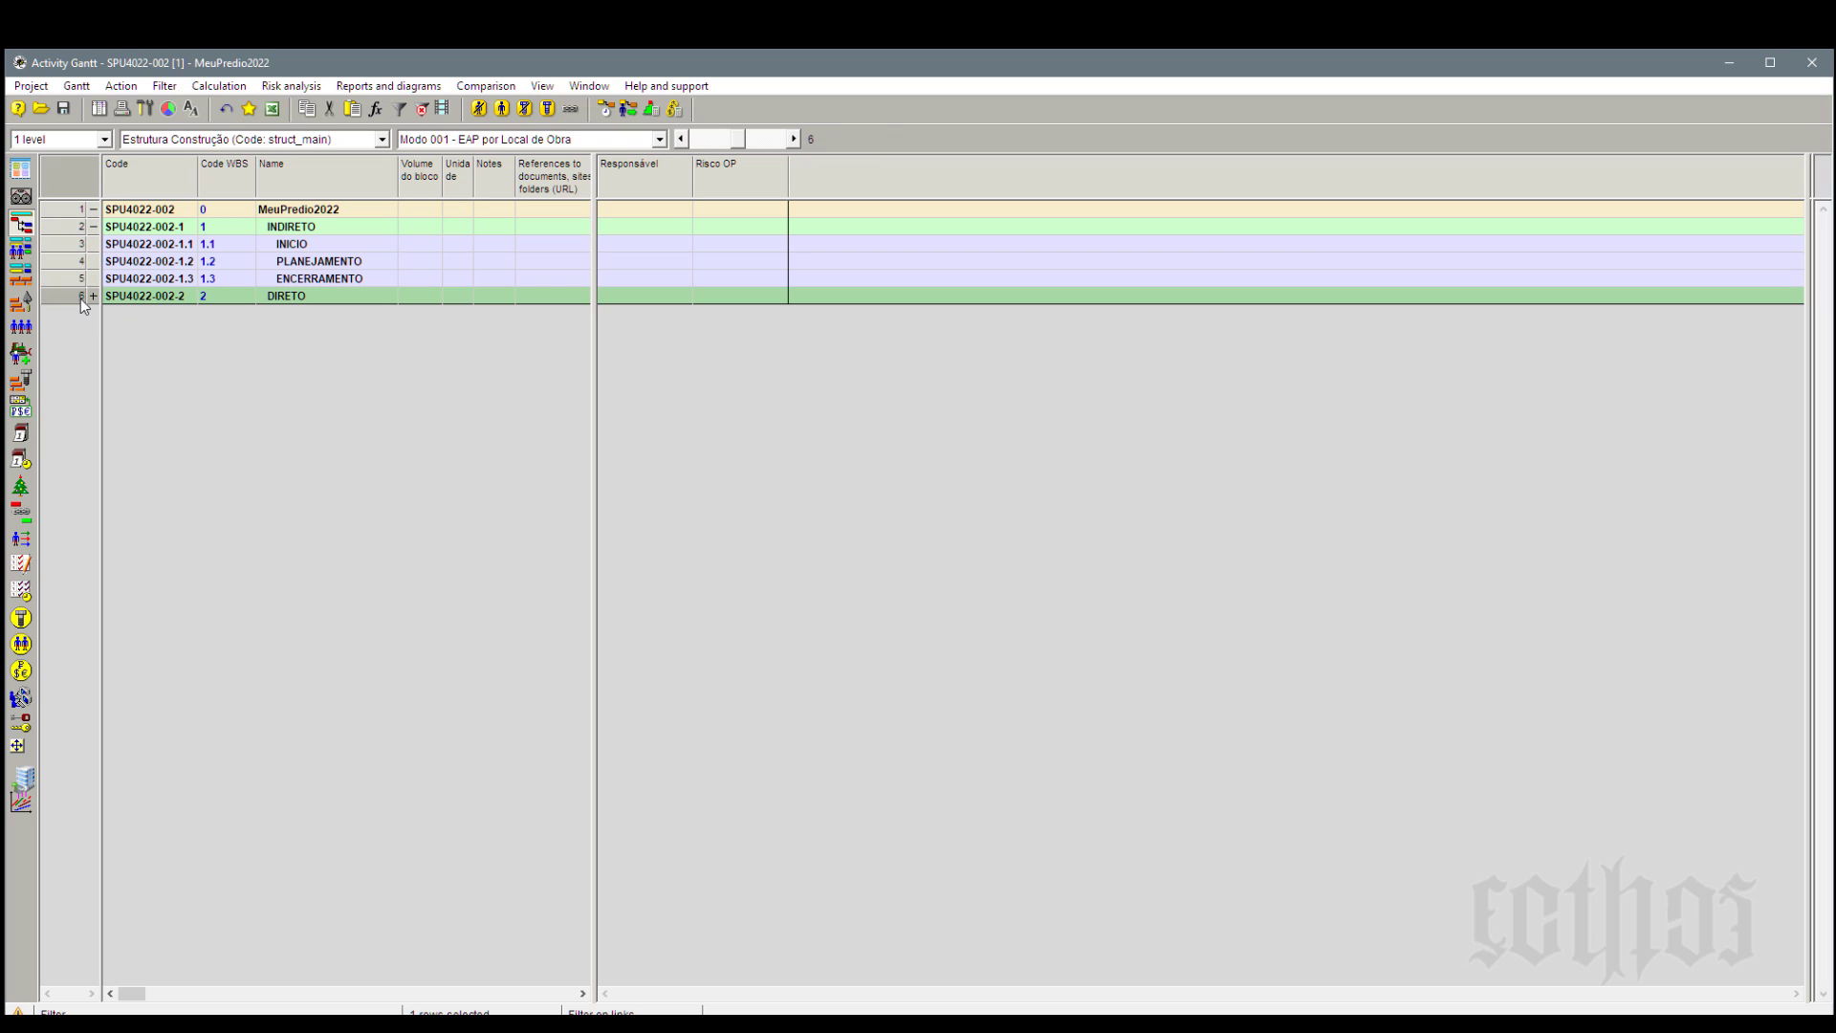
click(92, 298)
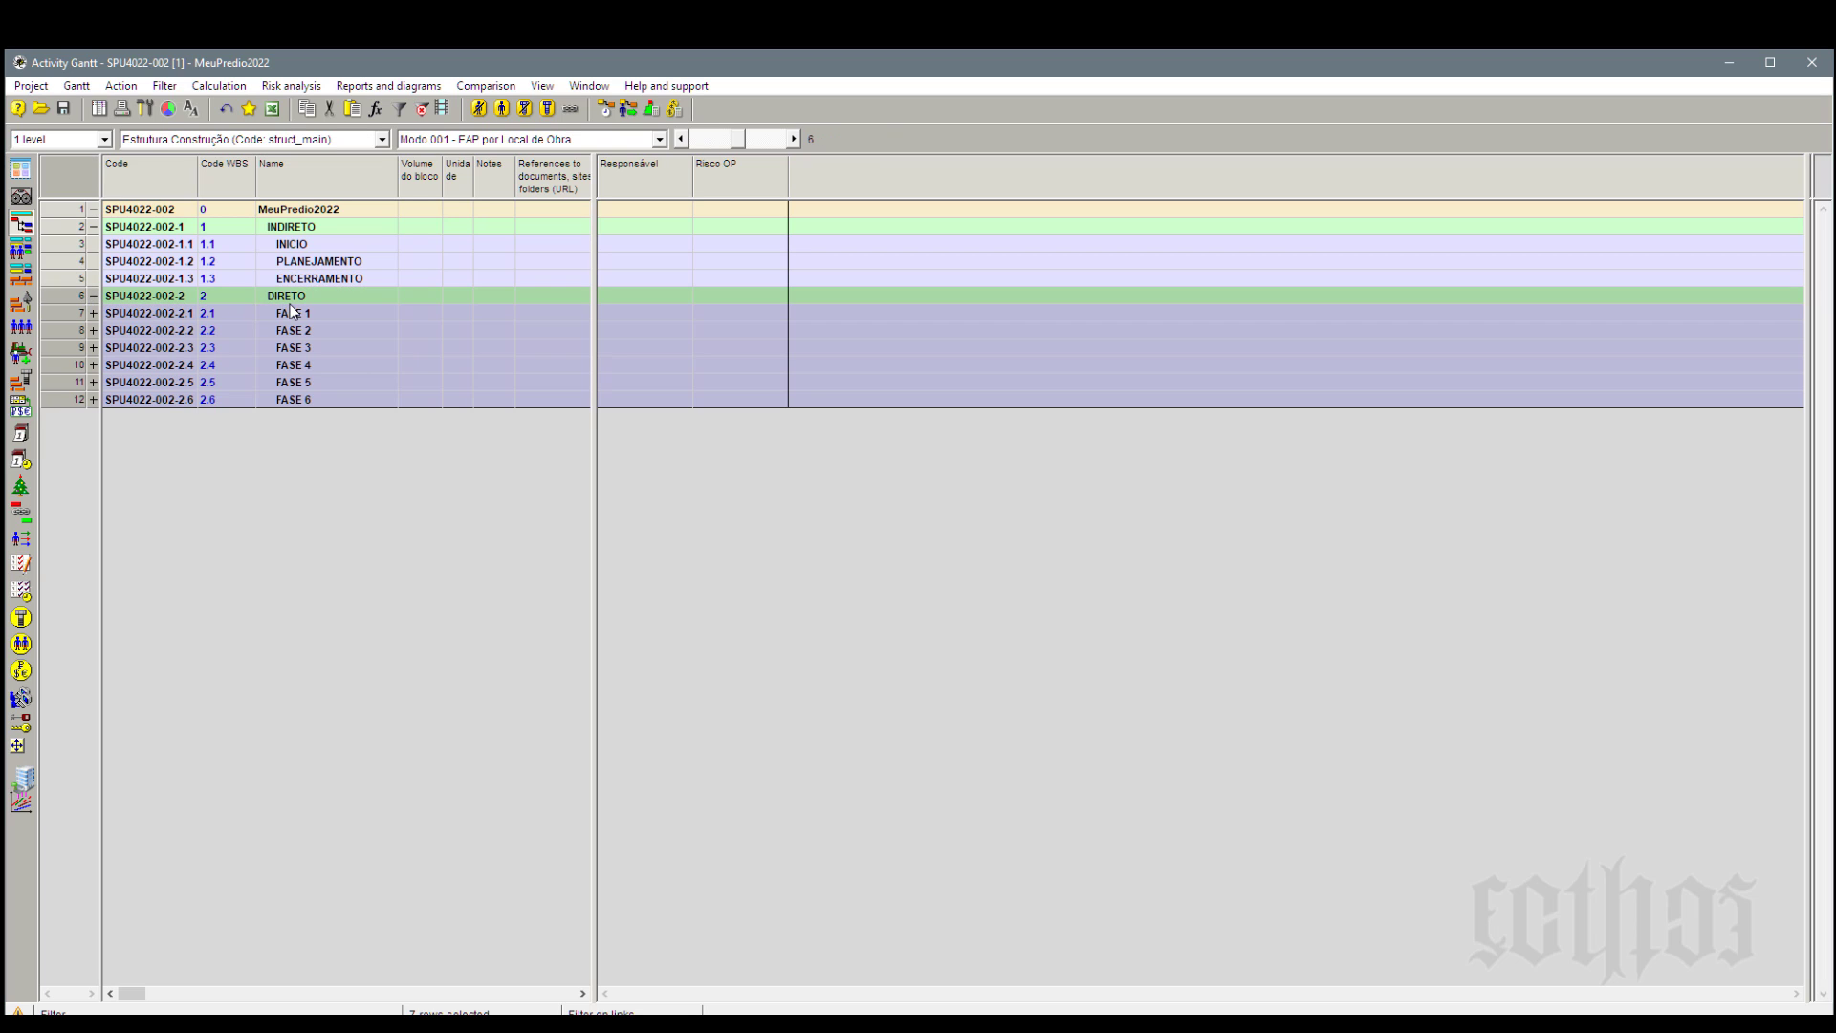
click(330, 317)
key(Down)
key(Down)
key(Down)
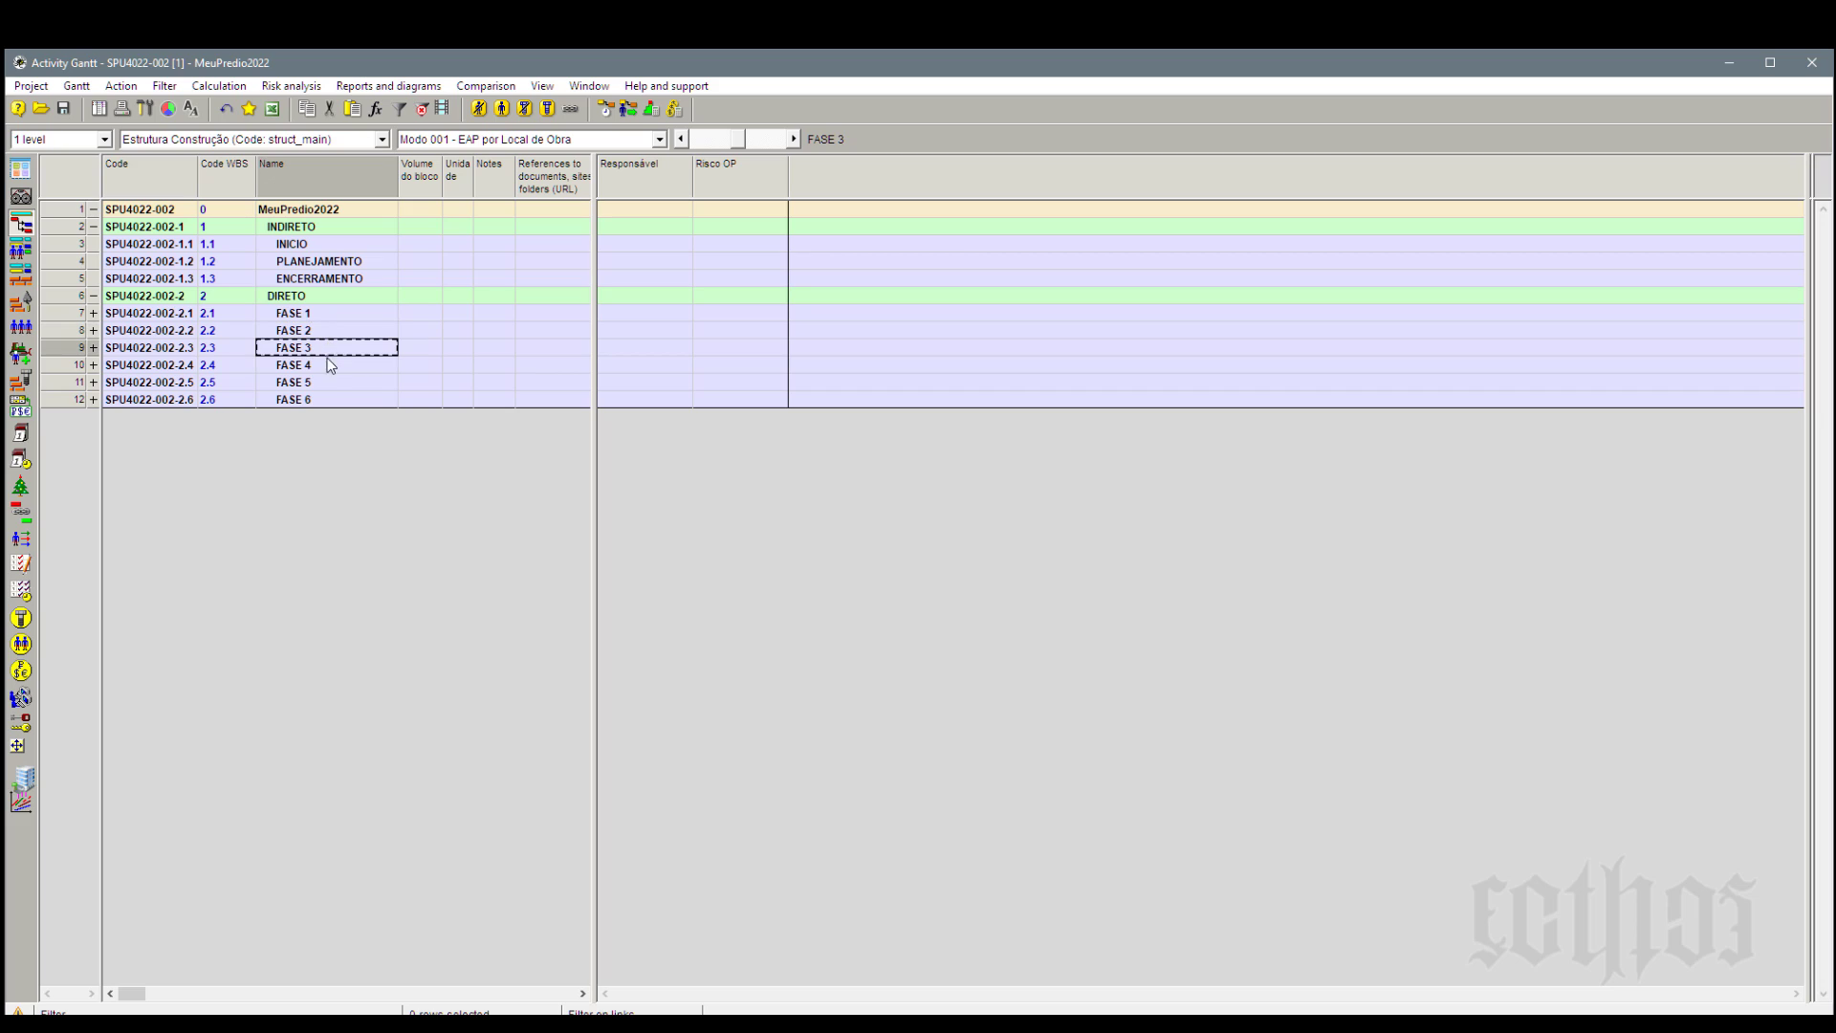
click(330, 383)
click(332, 401)
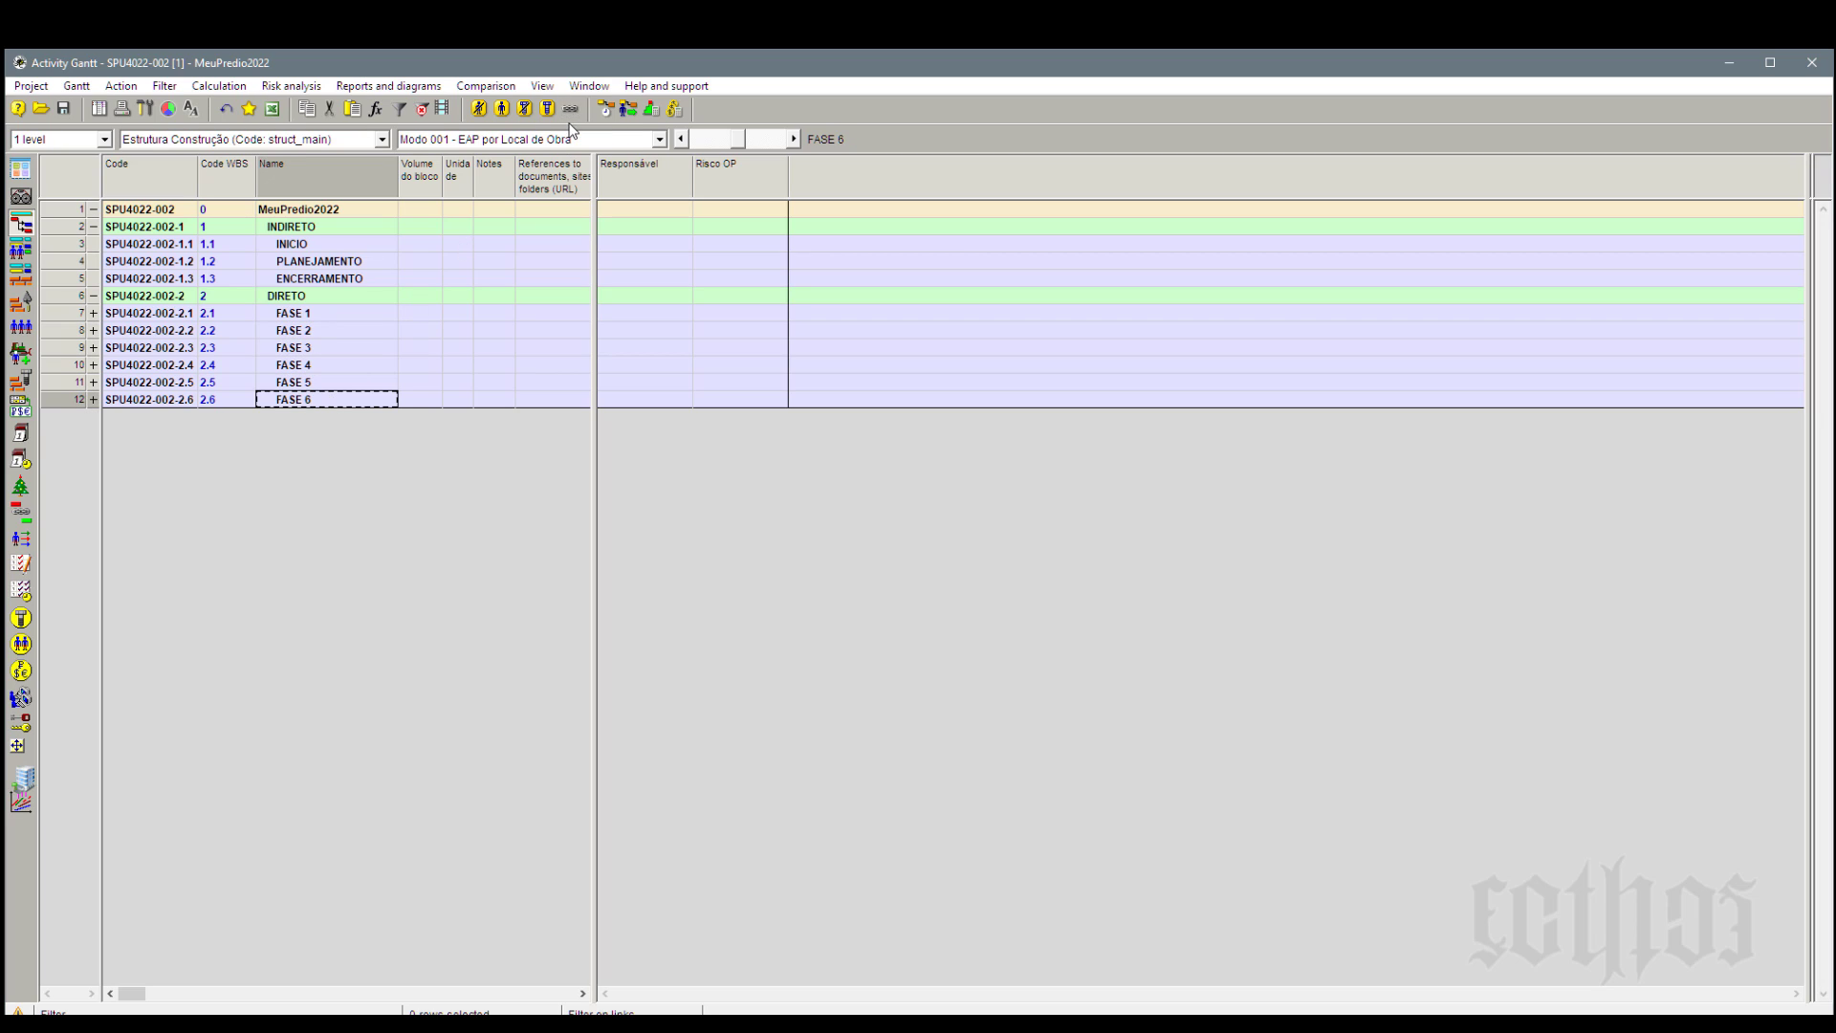
click(318, 316)
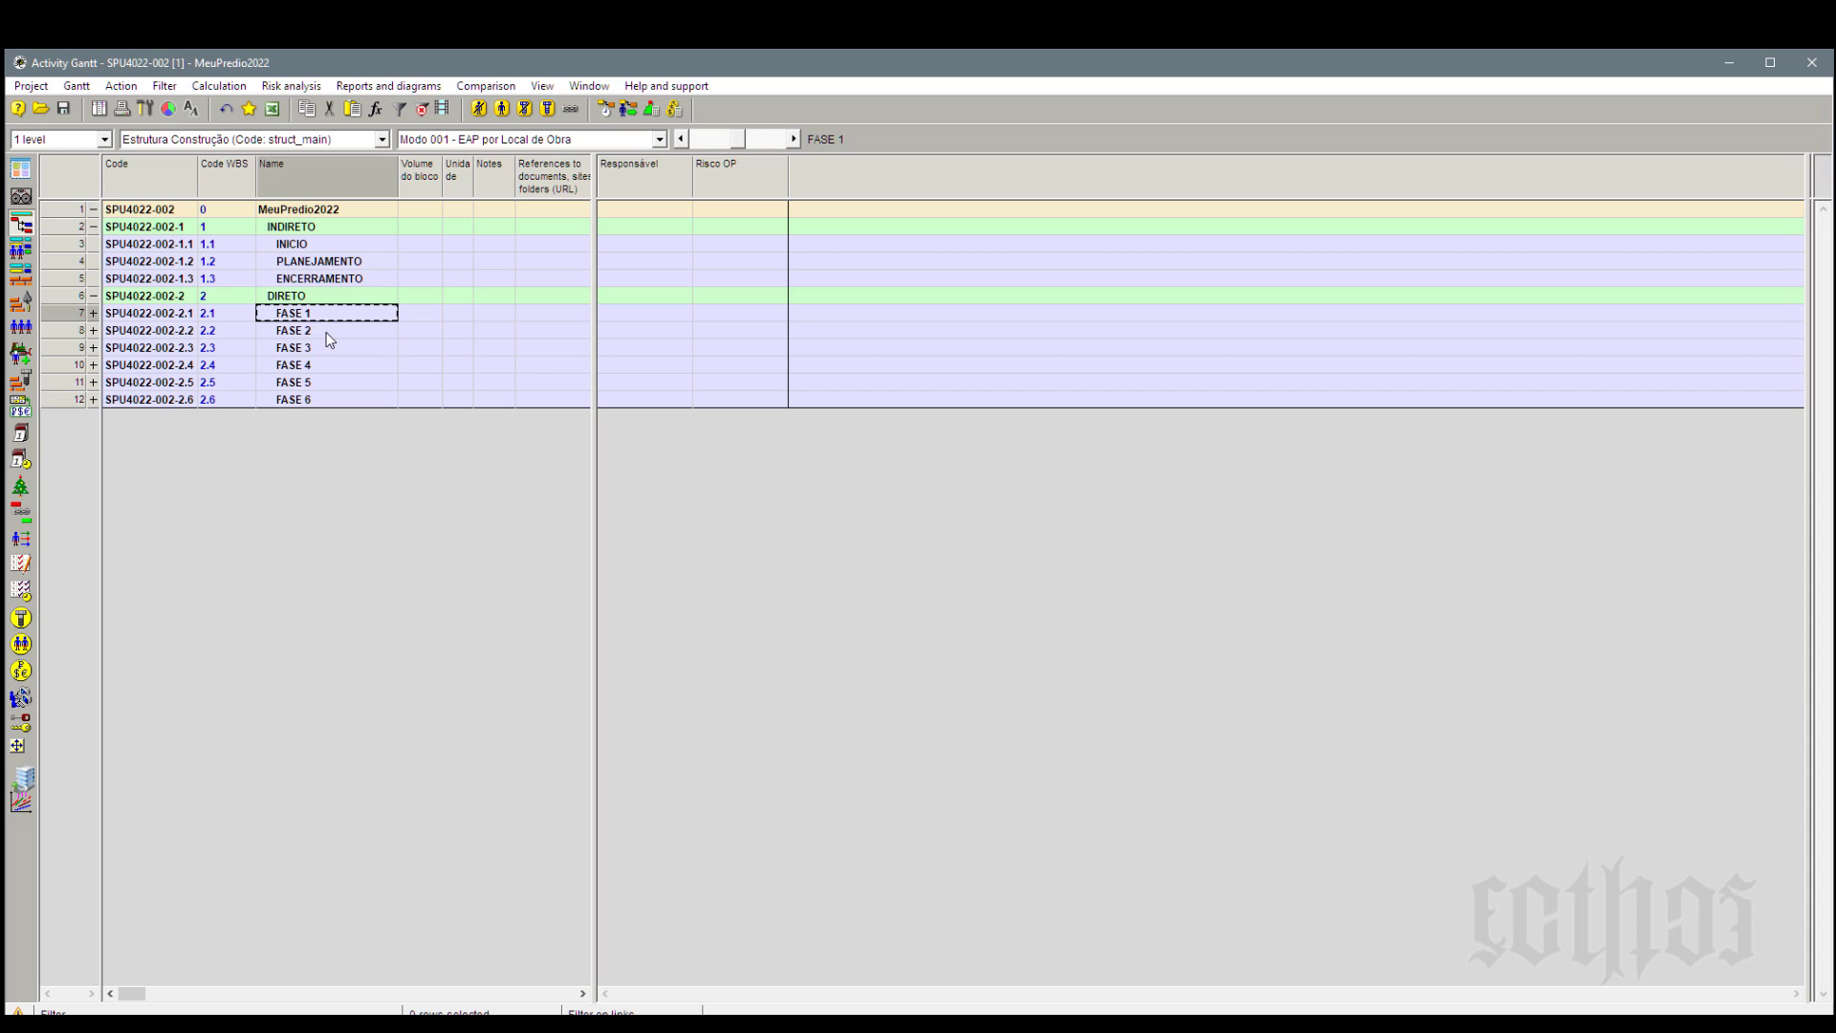
key(Down)
key(Down)
key(Down)
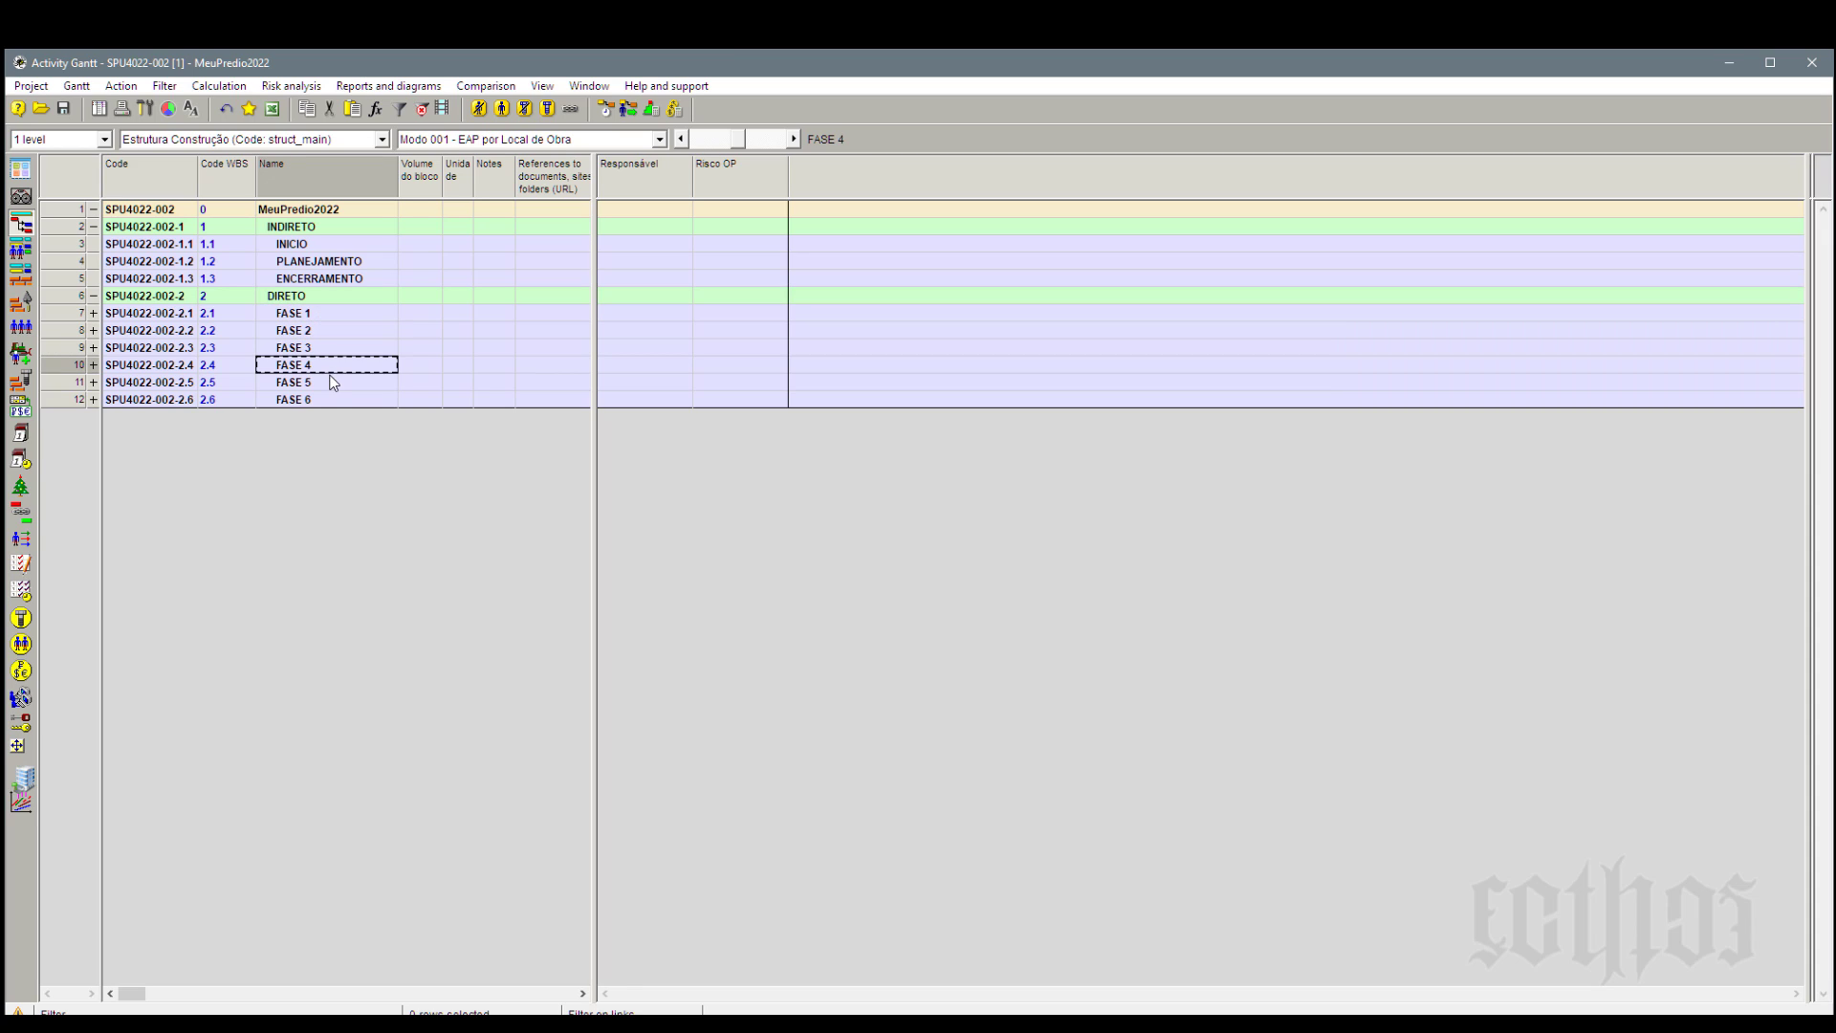
Expand FASE 1 and go through its blocks BLOCO F, both BLOCO A entries and BLOCO E.
click(95, 313)
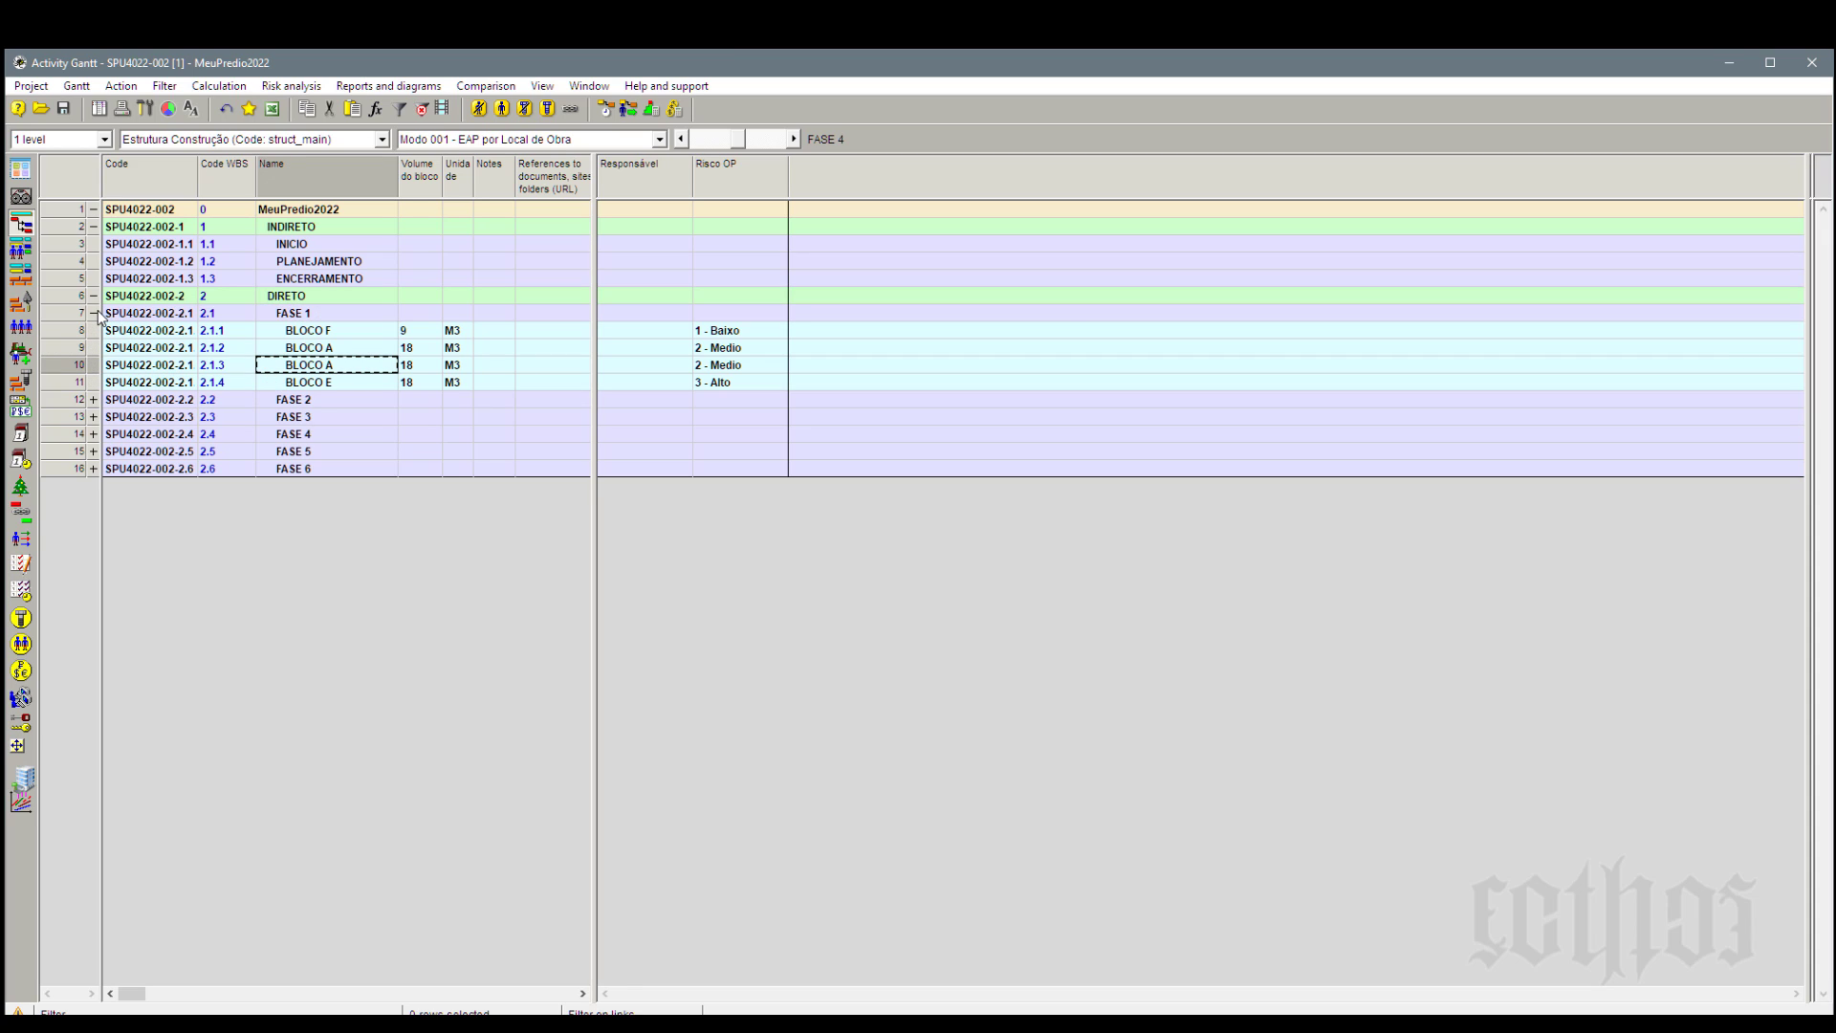
click(364, 330)
click(360, 353)
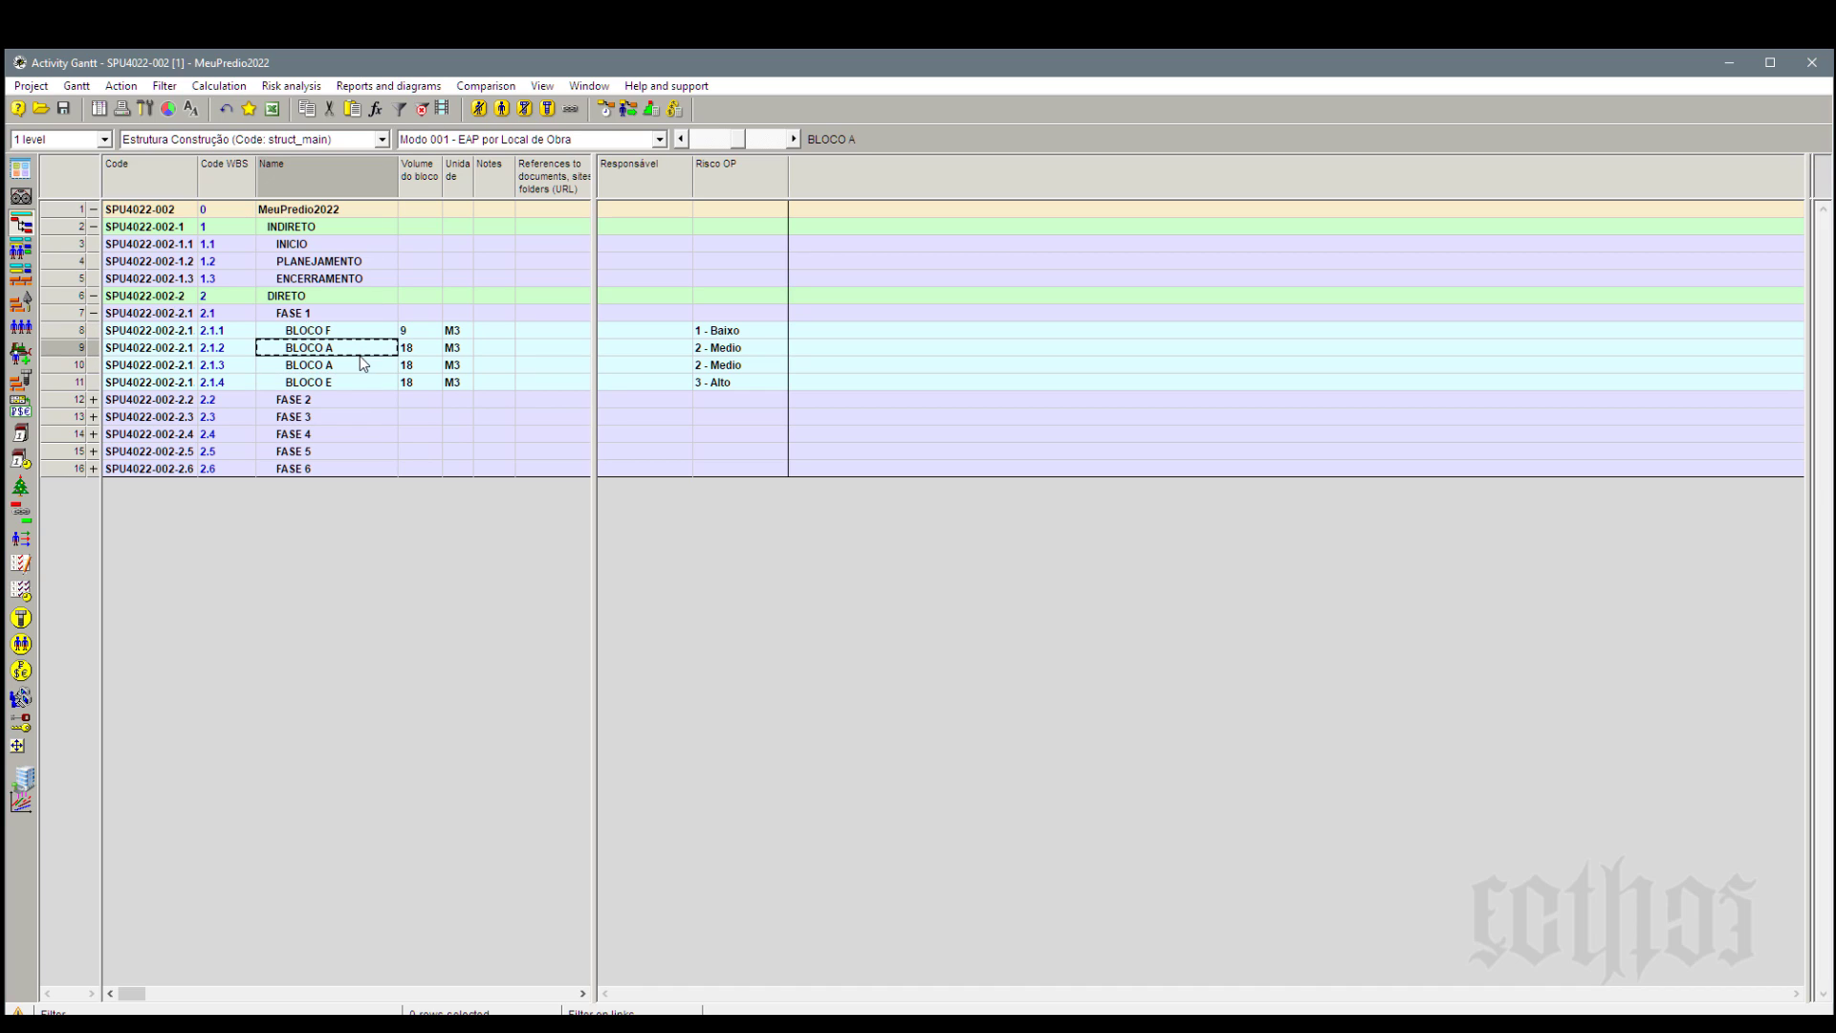
click(358, 365)
click(357, 382)
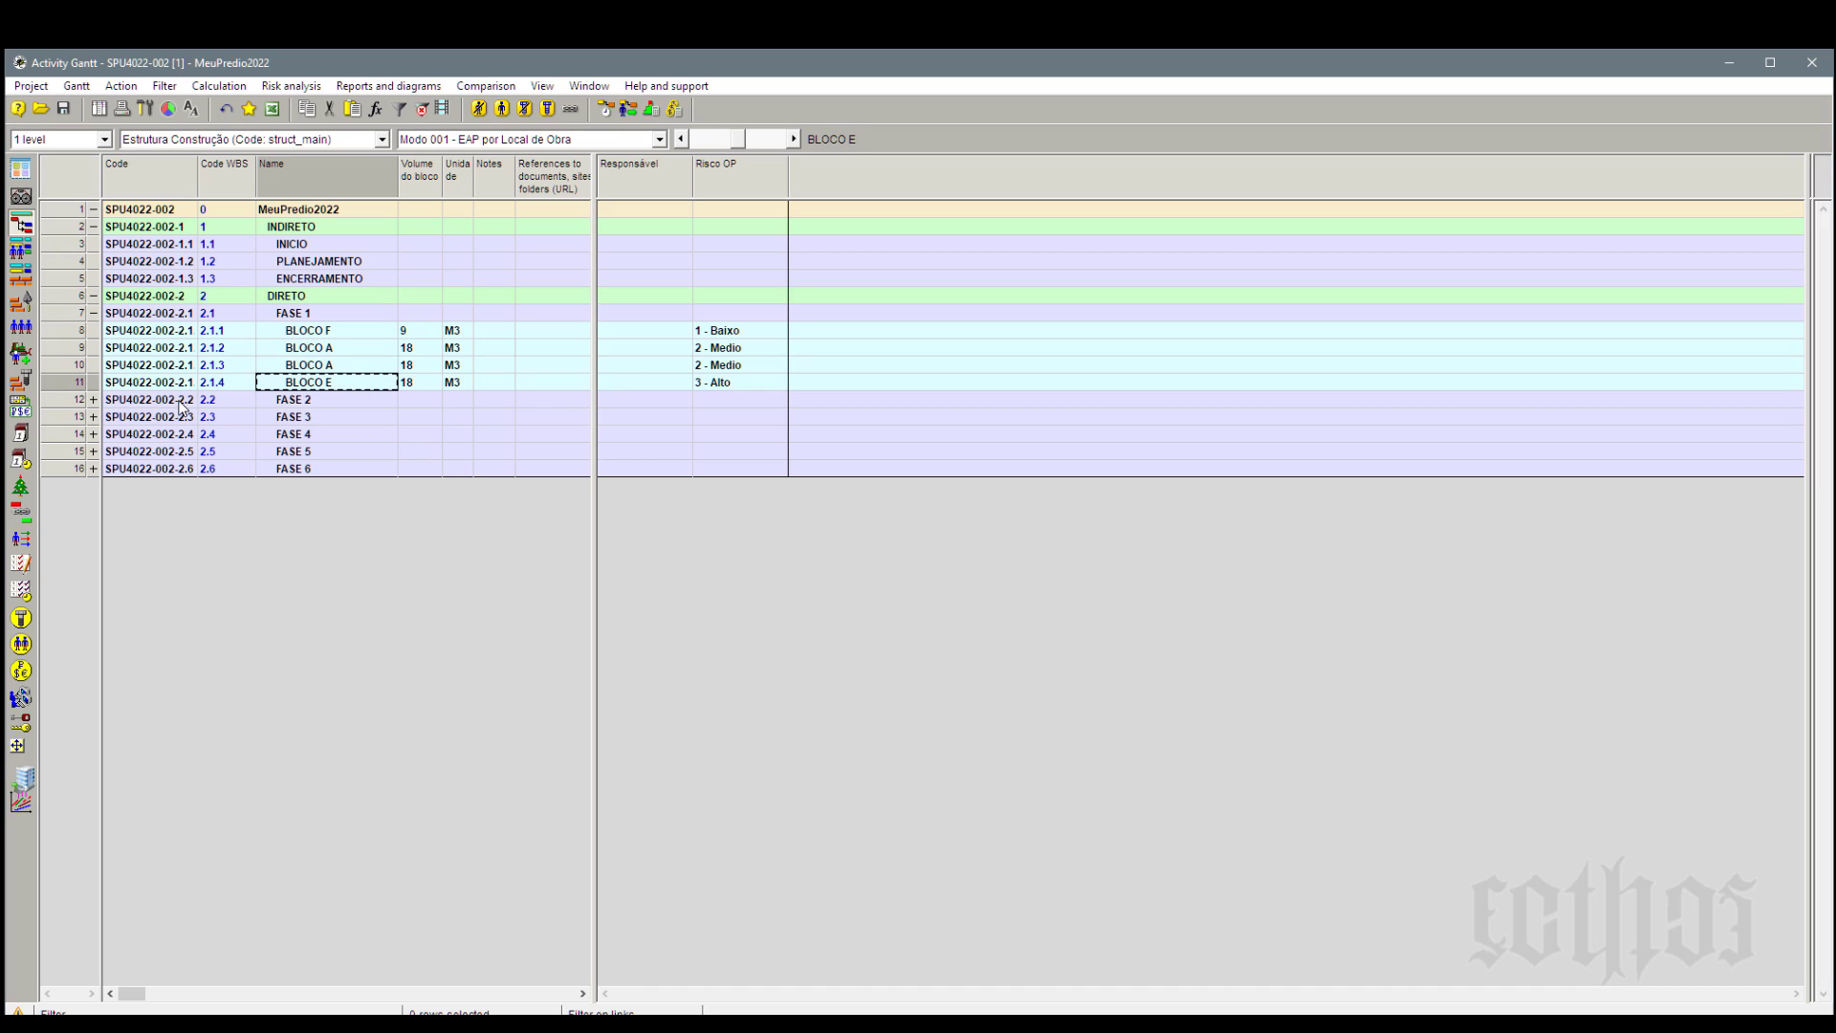
Expand FASE 2 through FASE 6 to list all their blocks and JARDINAGEM.
click(92, 401)
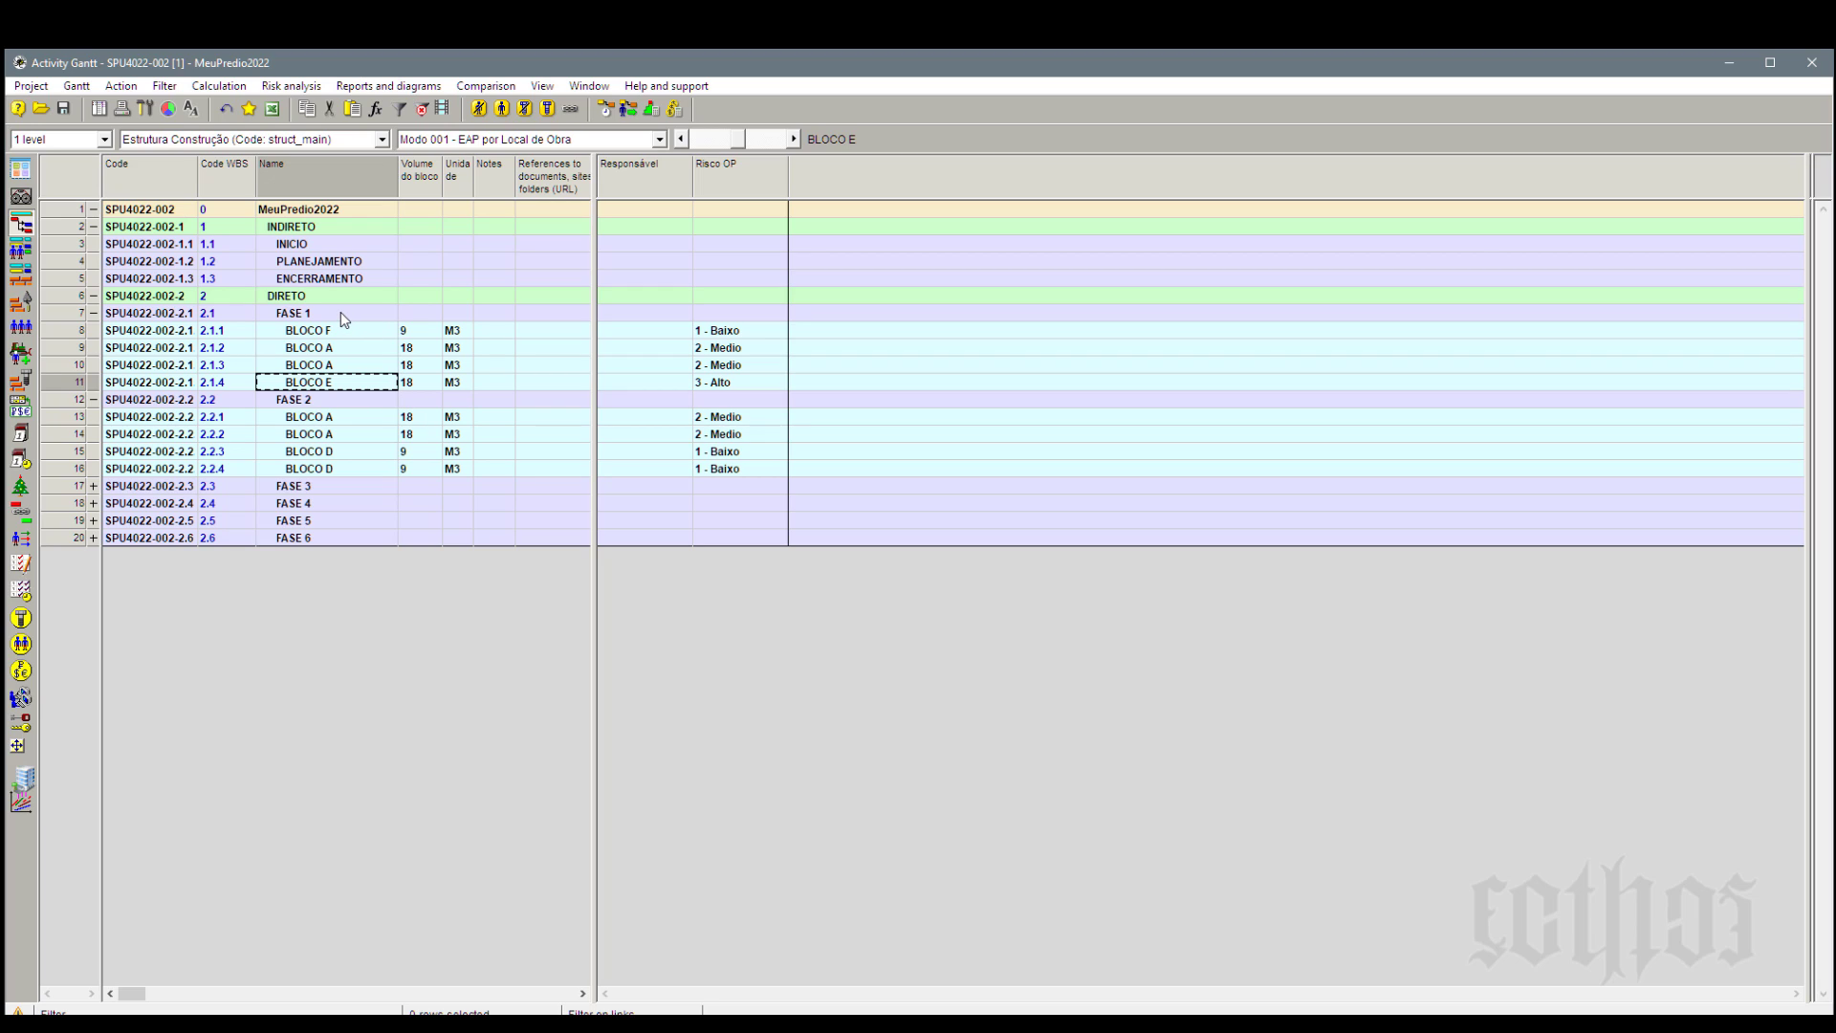
click(92, 537)
click(93, 521)
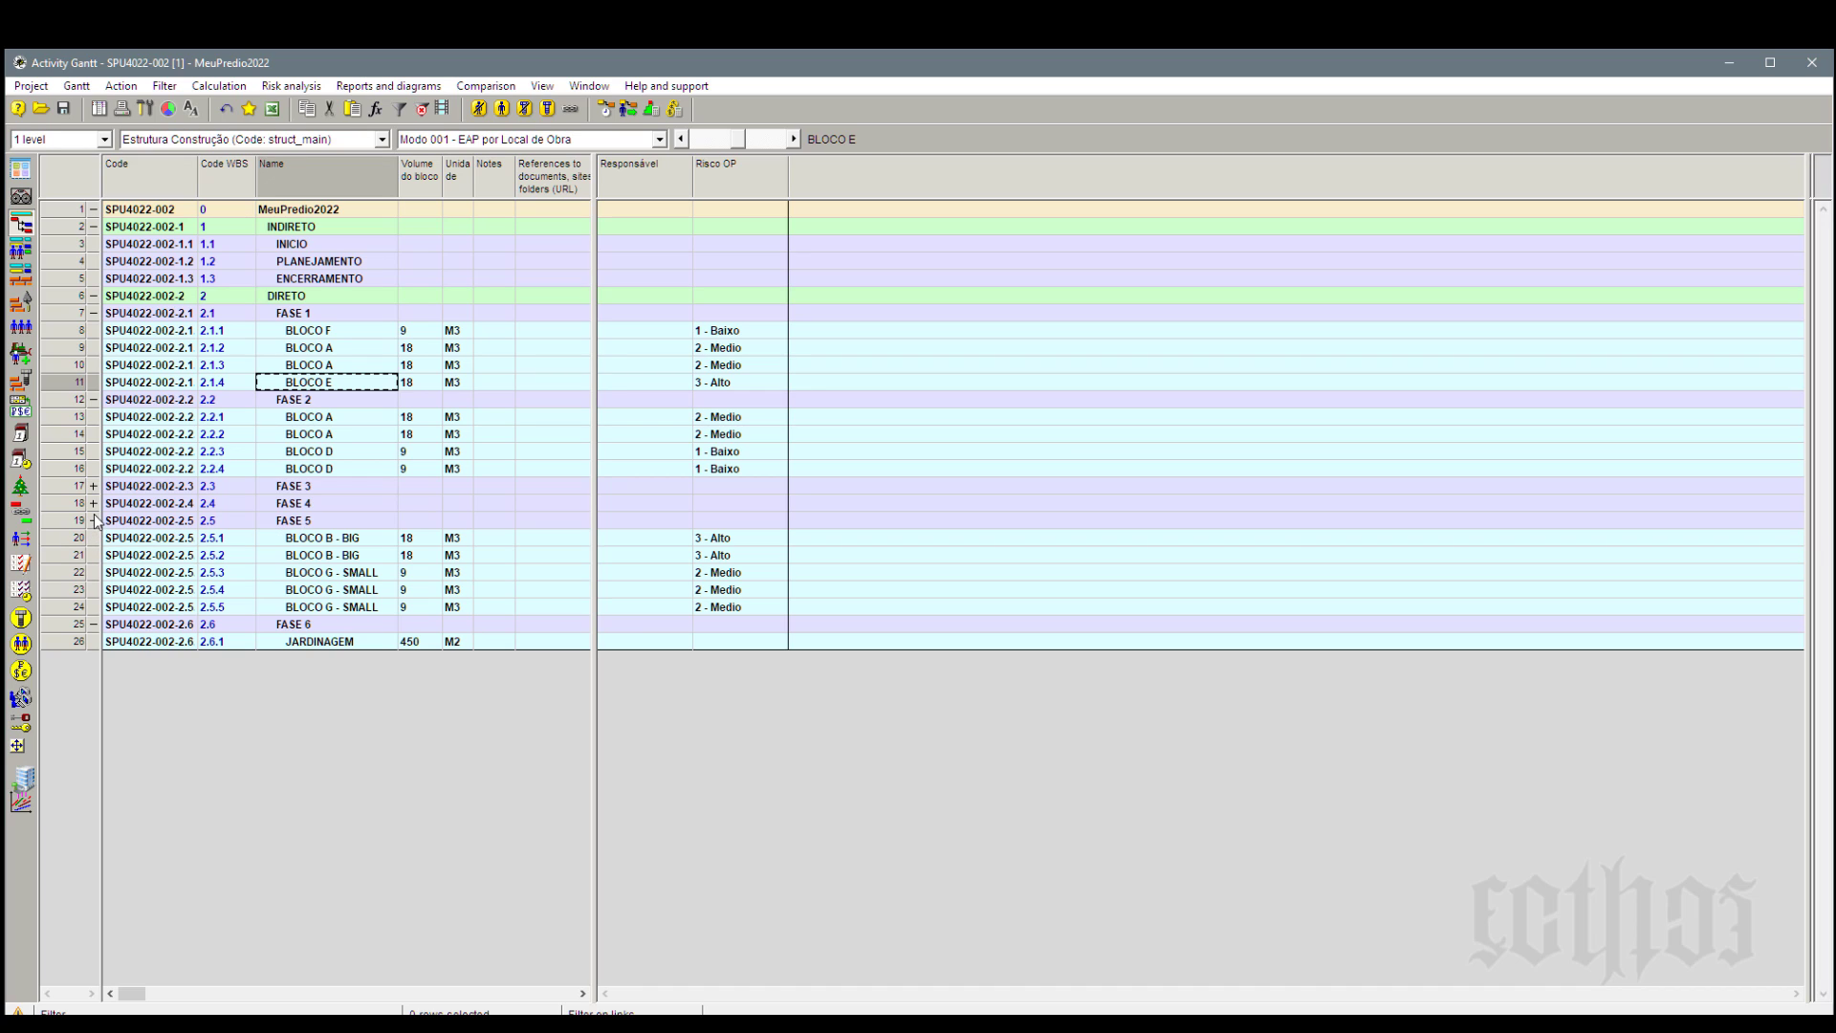
click(93, 503)
click(92, 486)
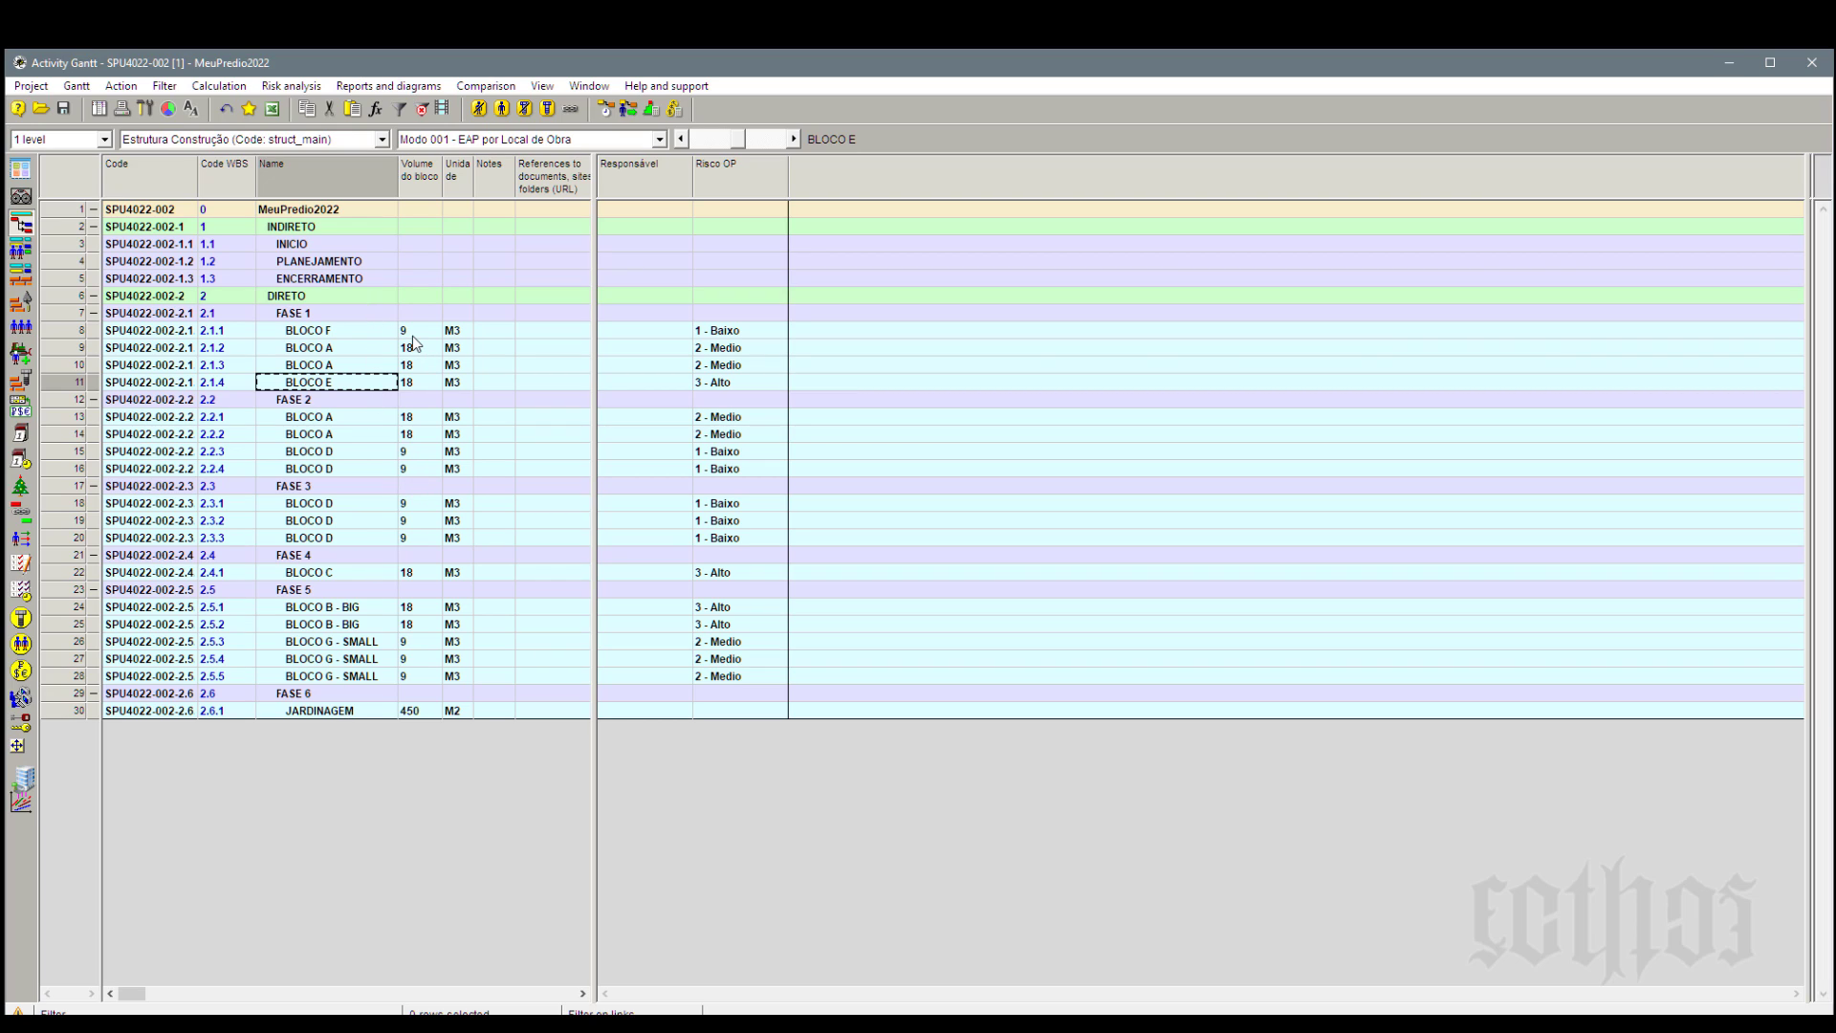
Examine the settings of the Volume do bloco user field and close them without changes.
click(410, 335)
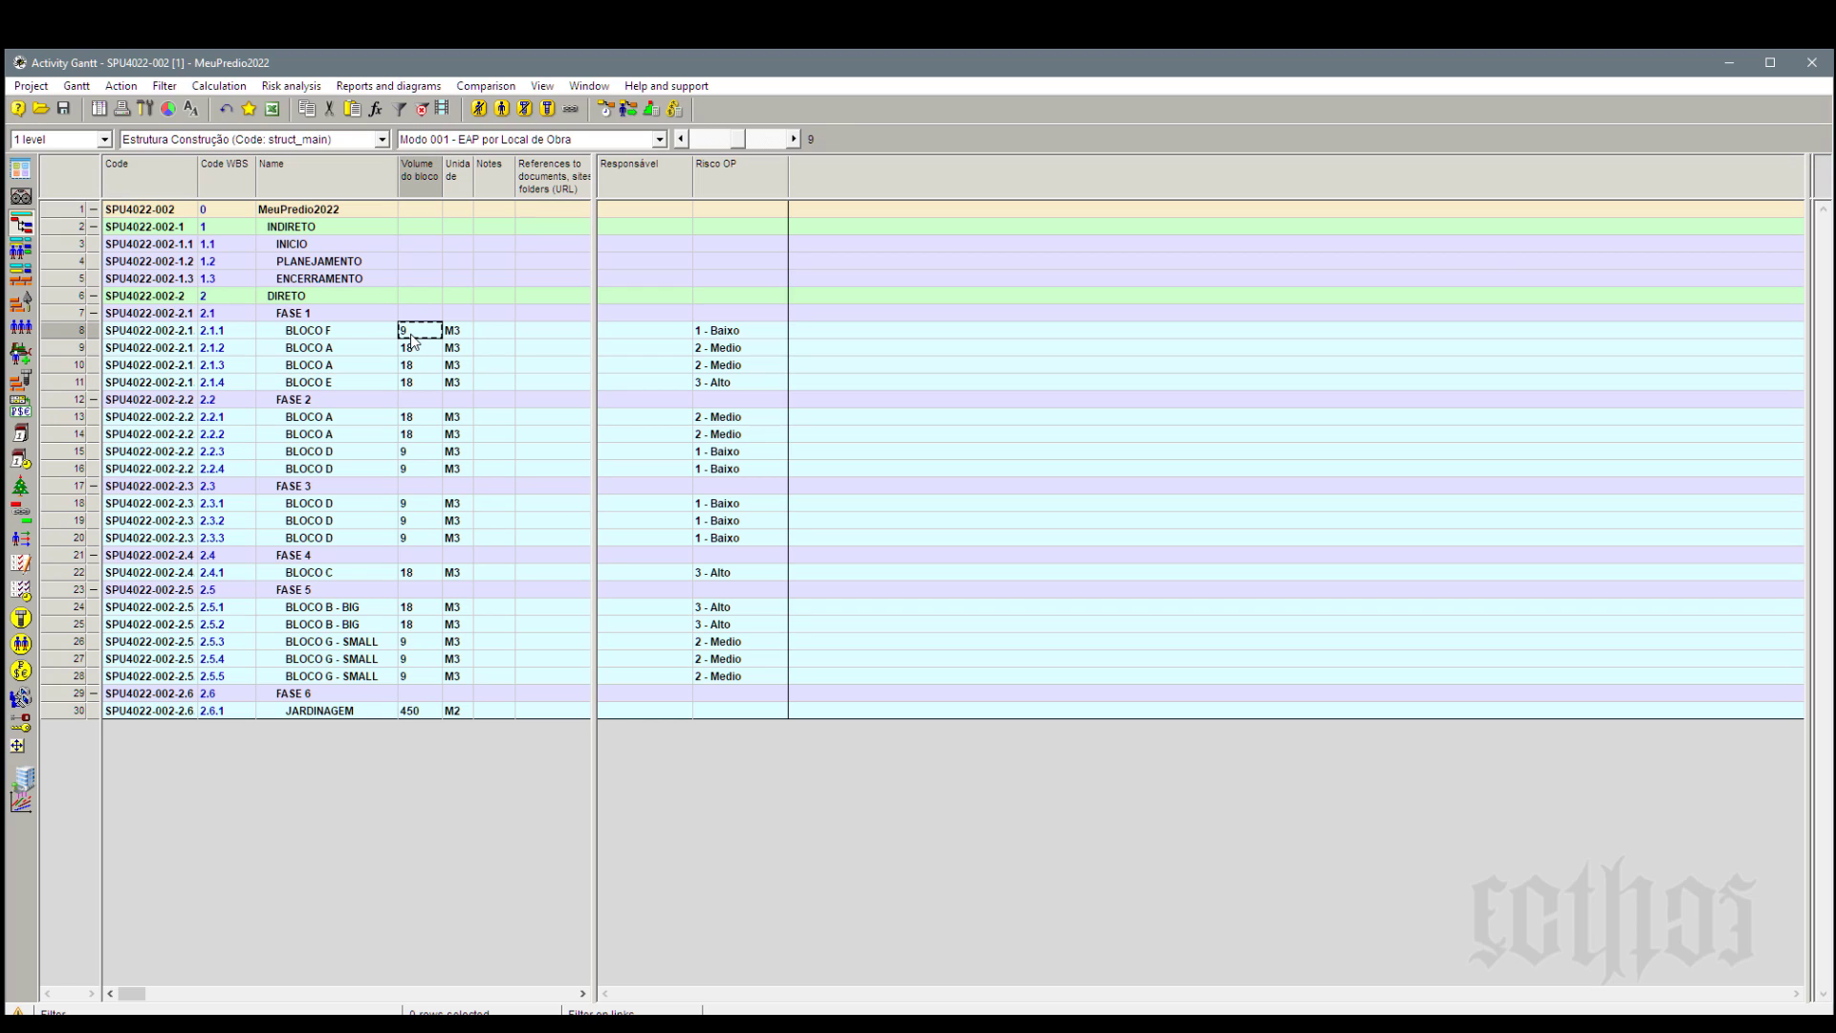
click(417, 177)
double_click(417, 177)
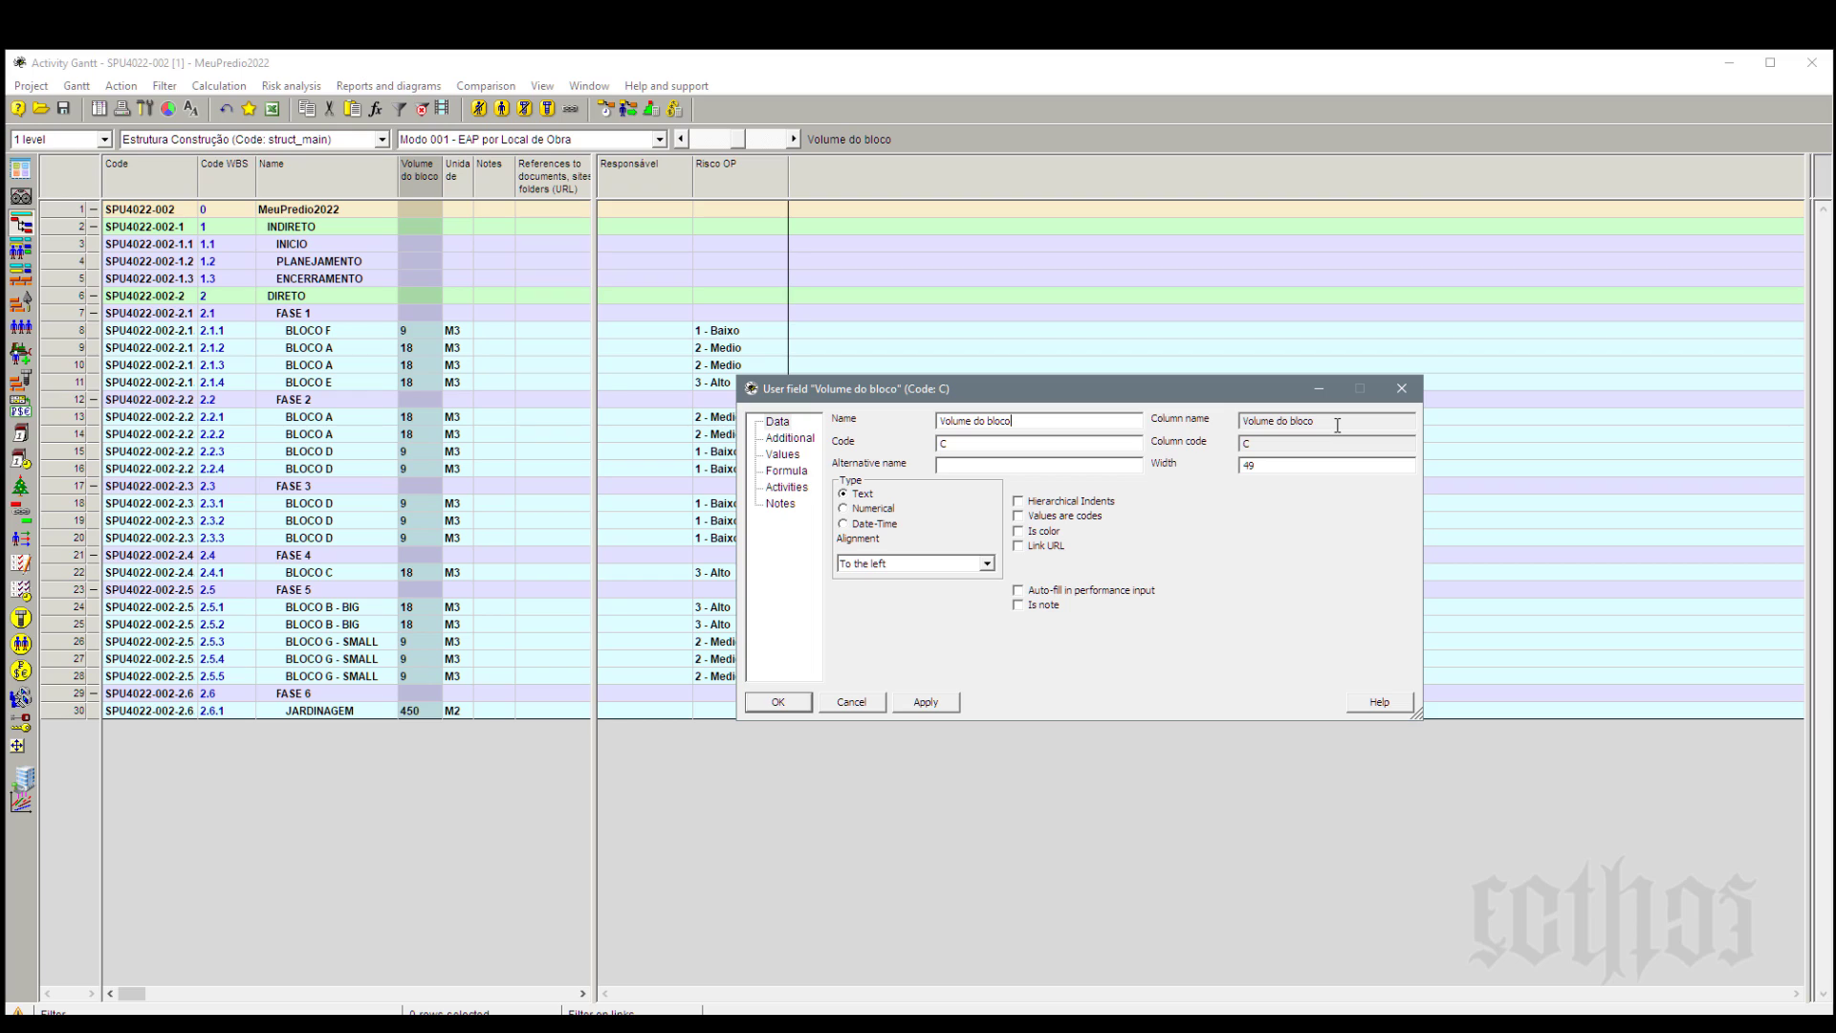
click(851, 702)
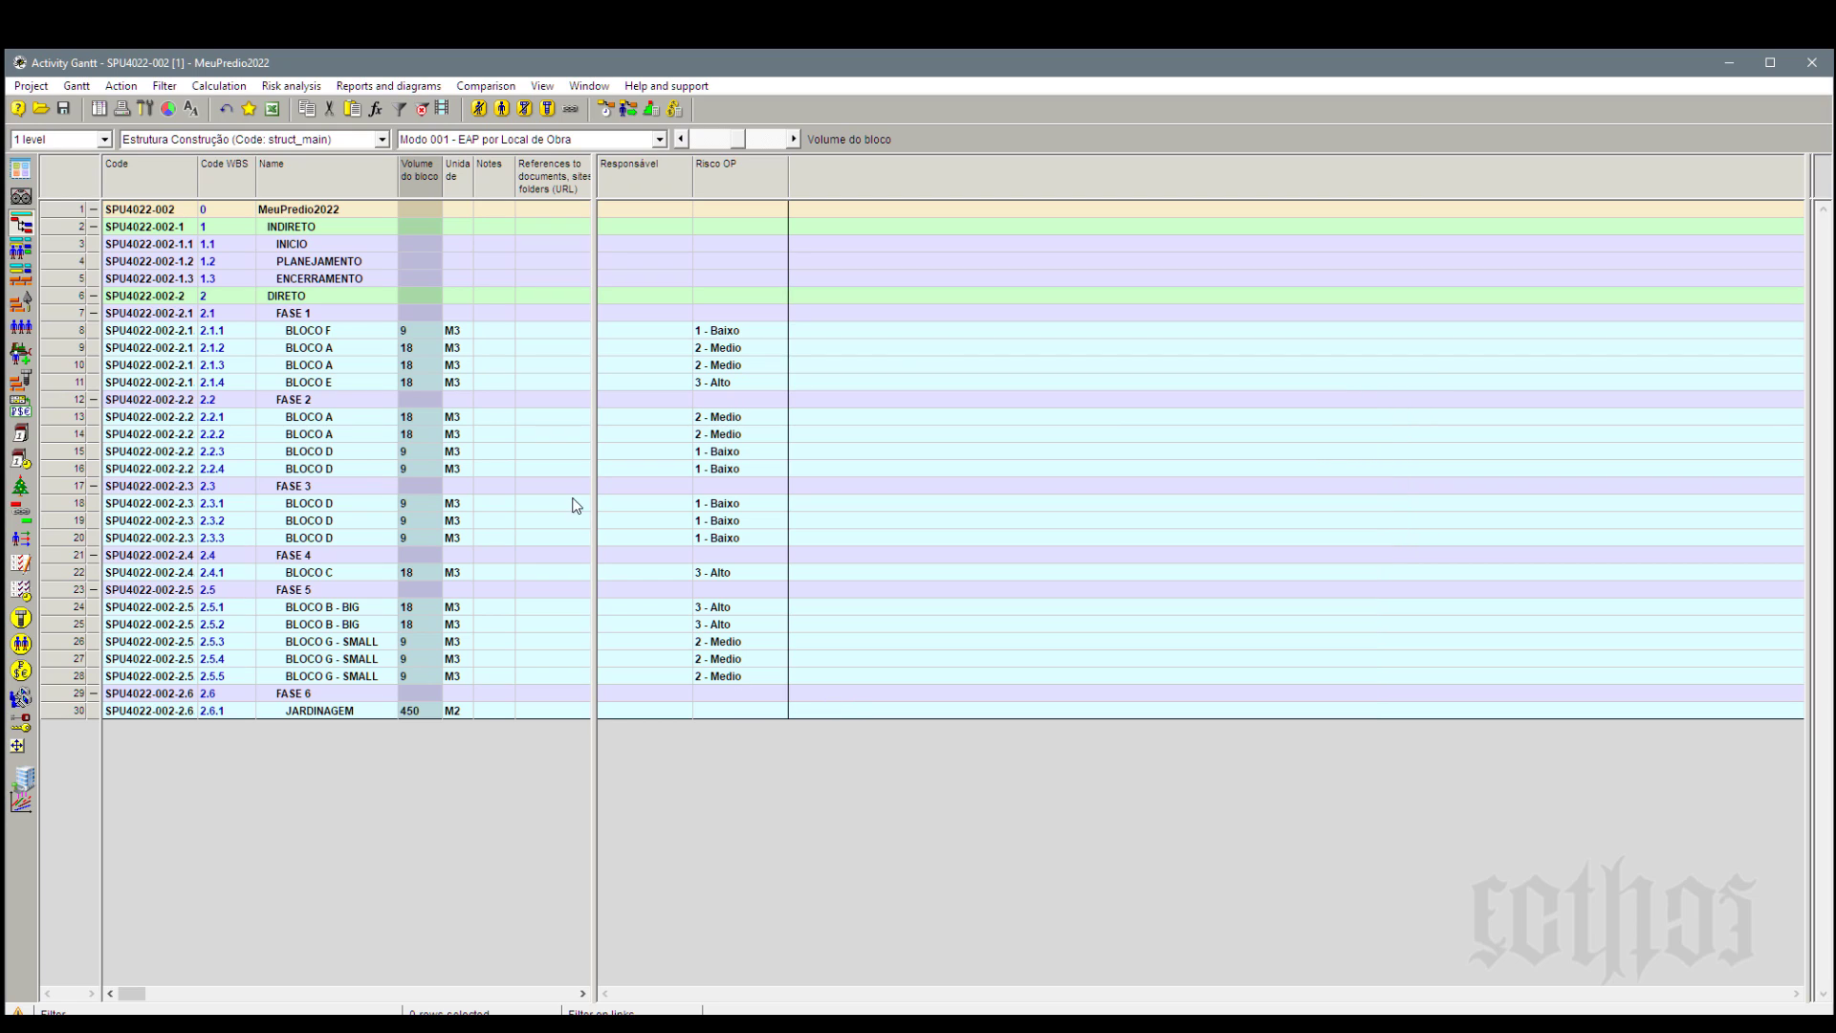
double_click(425, 177)
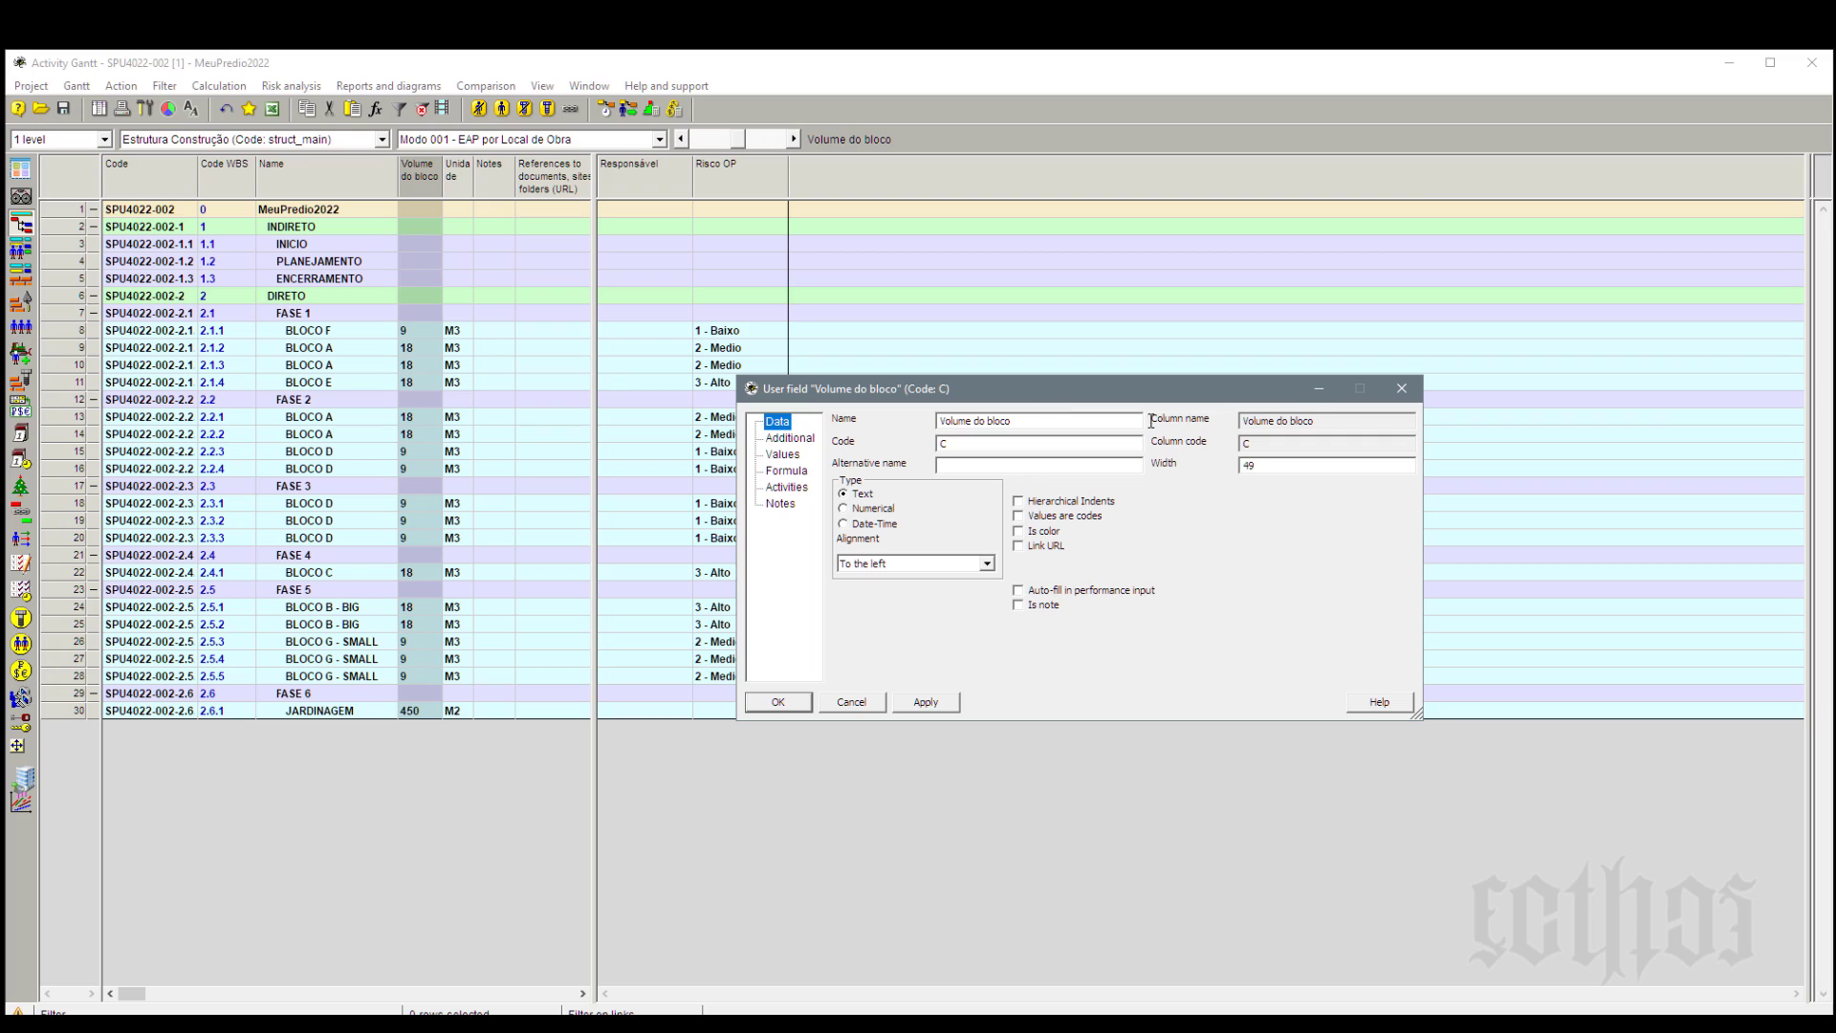
click(1406, 387)
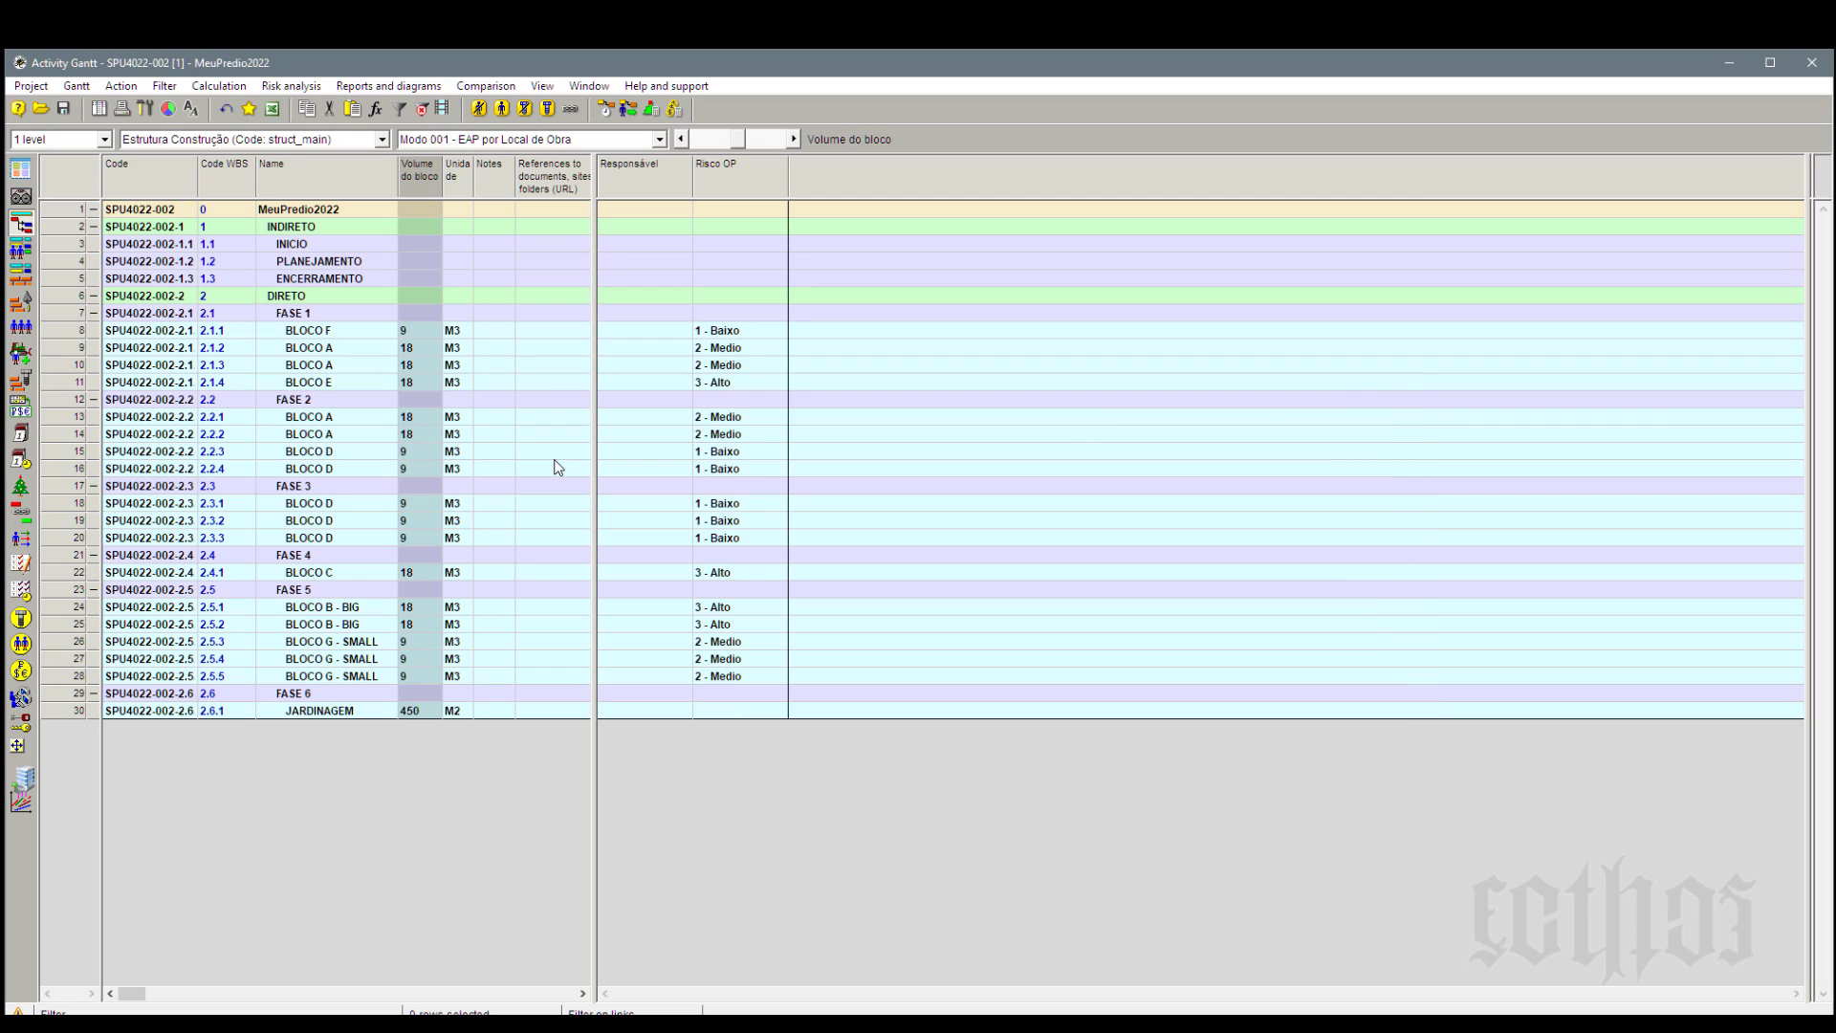
Compare the volumes of BLOCO F and JARDINAGEM, and check JARDINAGEM's unit and the Responsável and Risco OP columns.
click(512, 373)
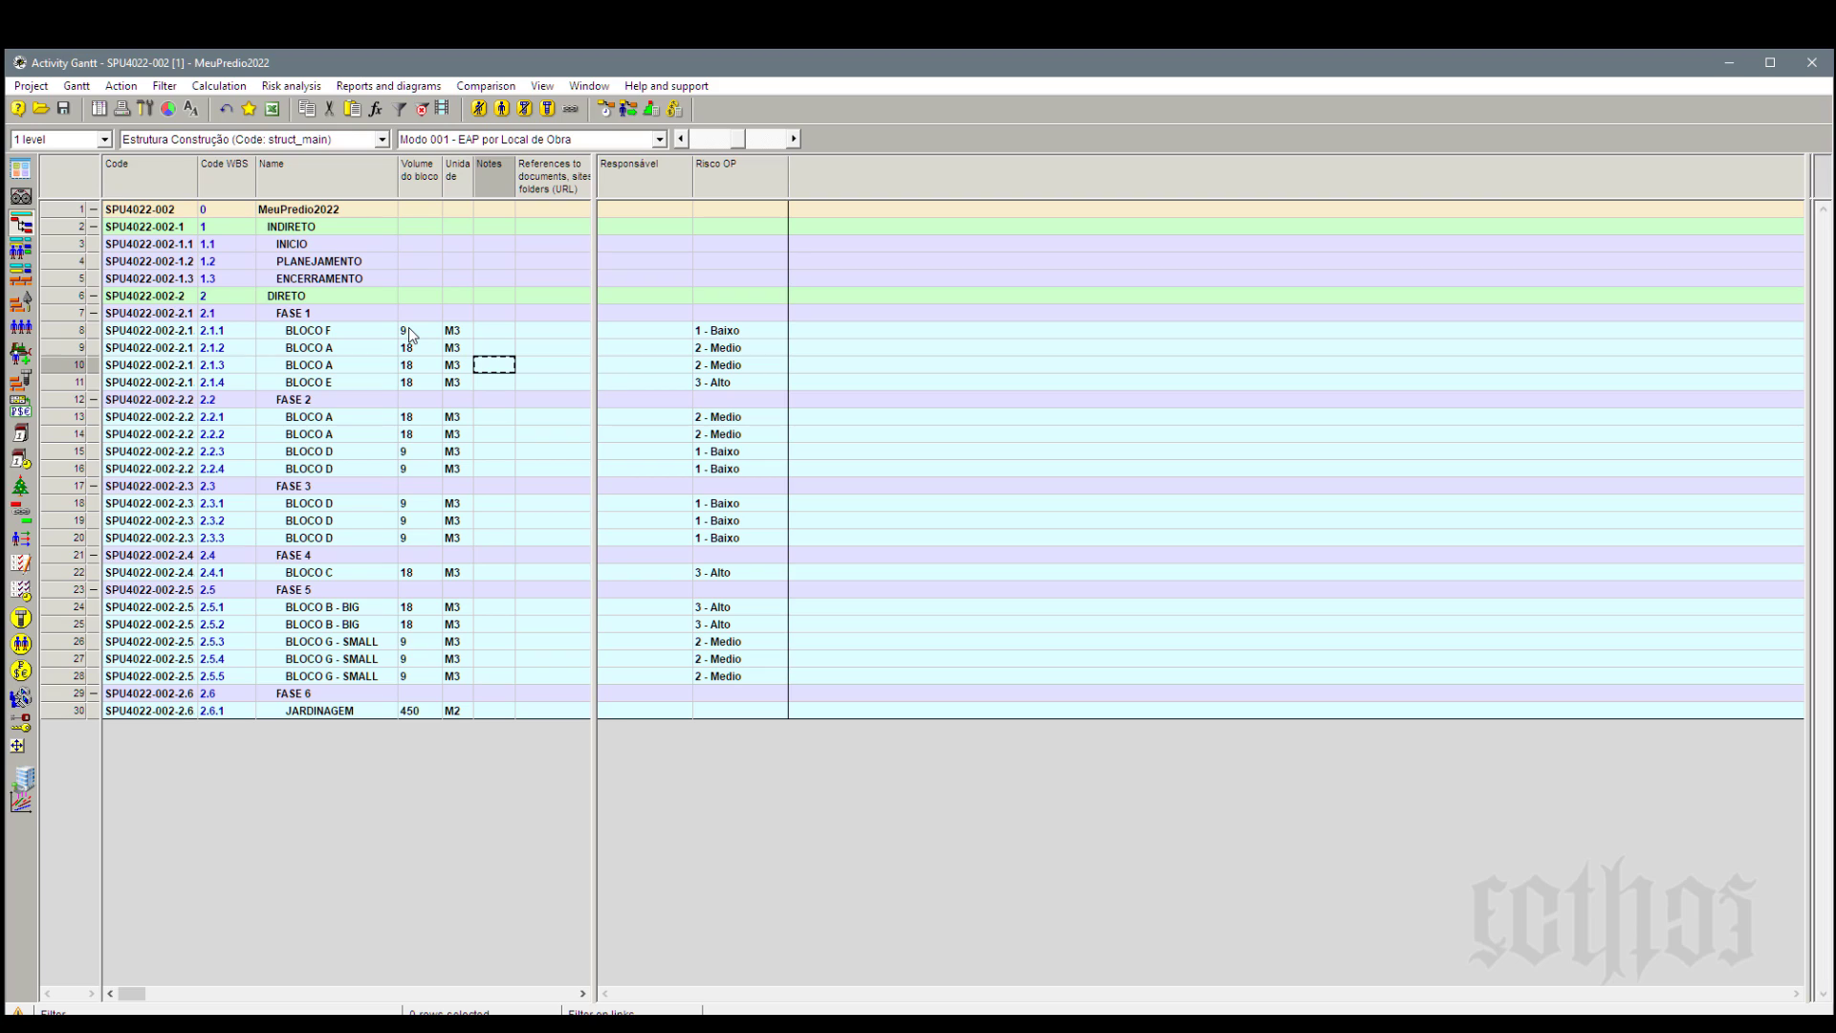
click(409, 330)
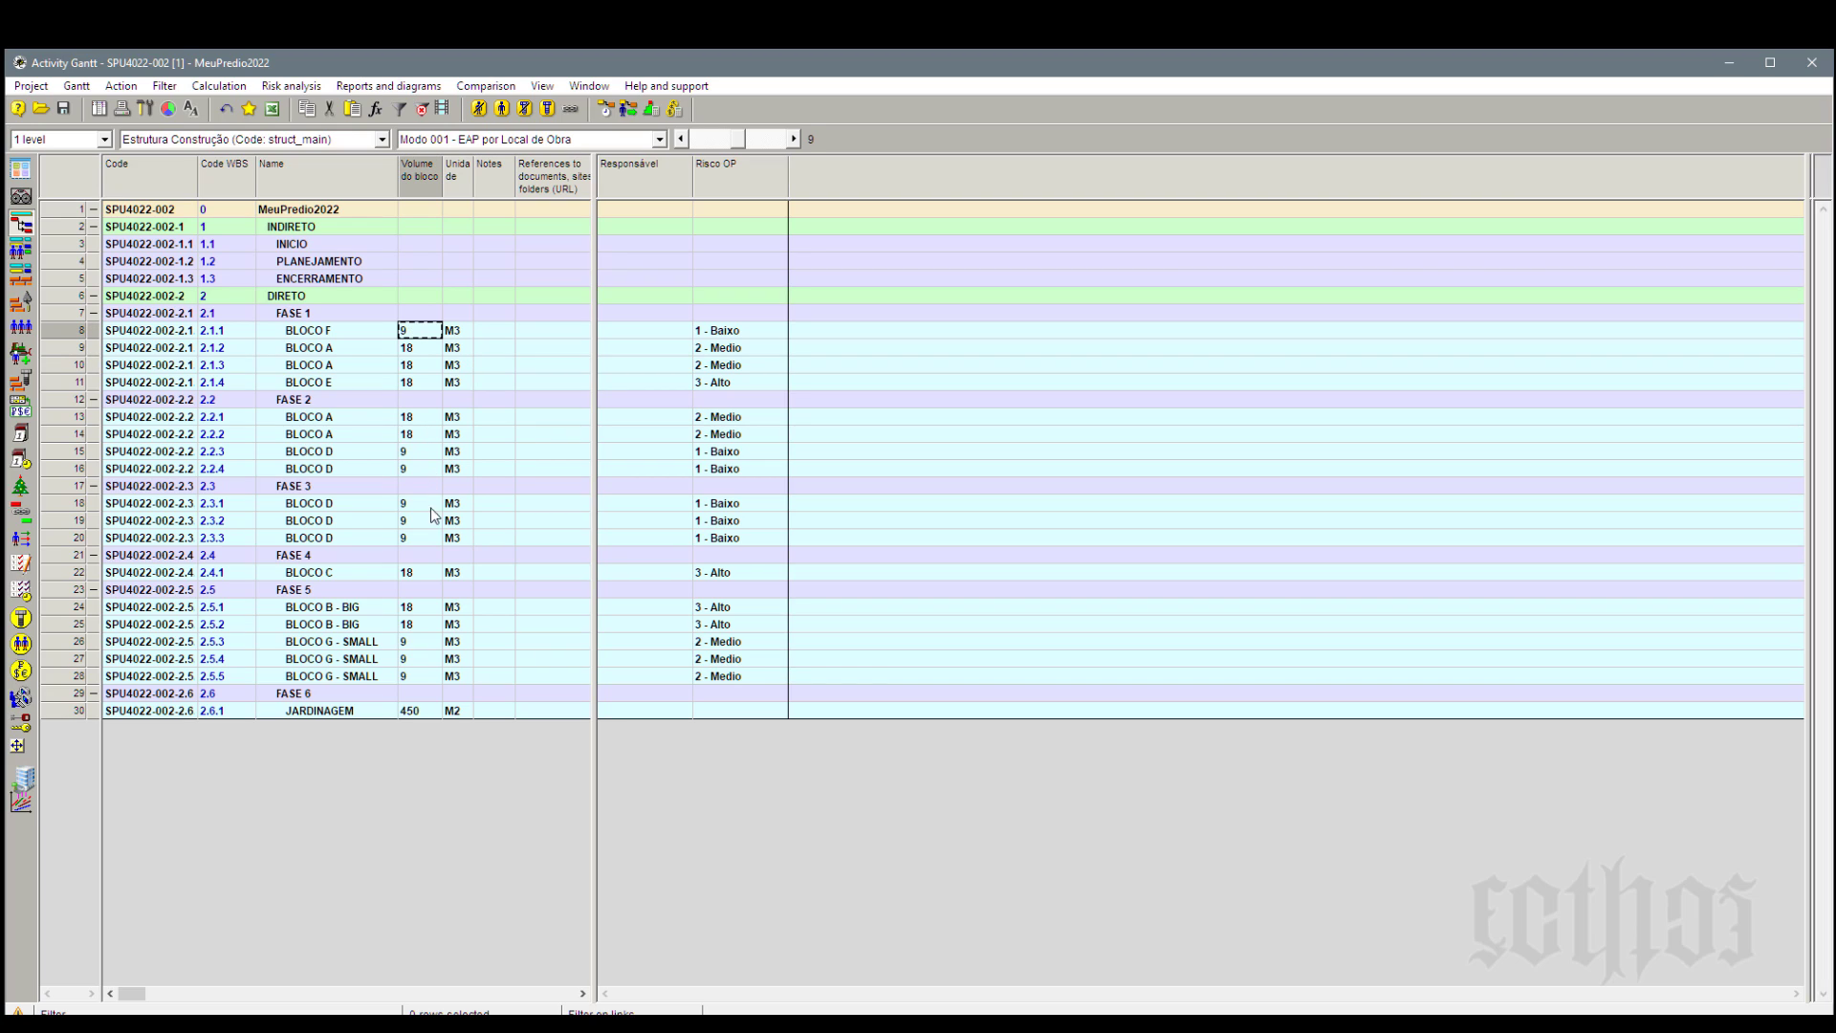
click(428, 712)
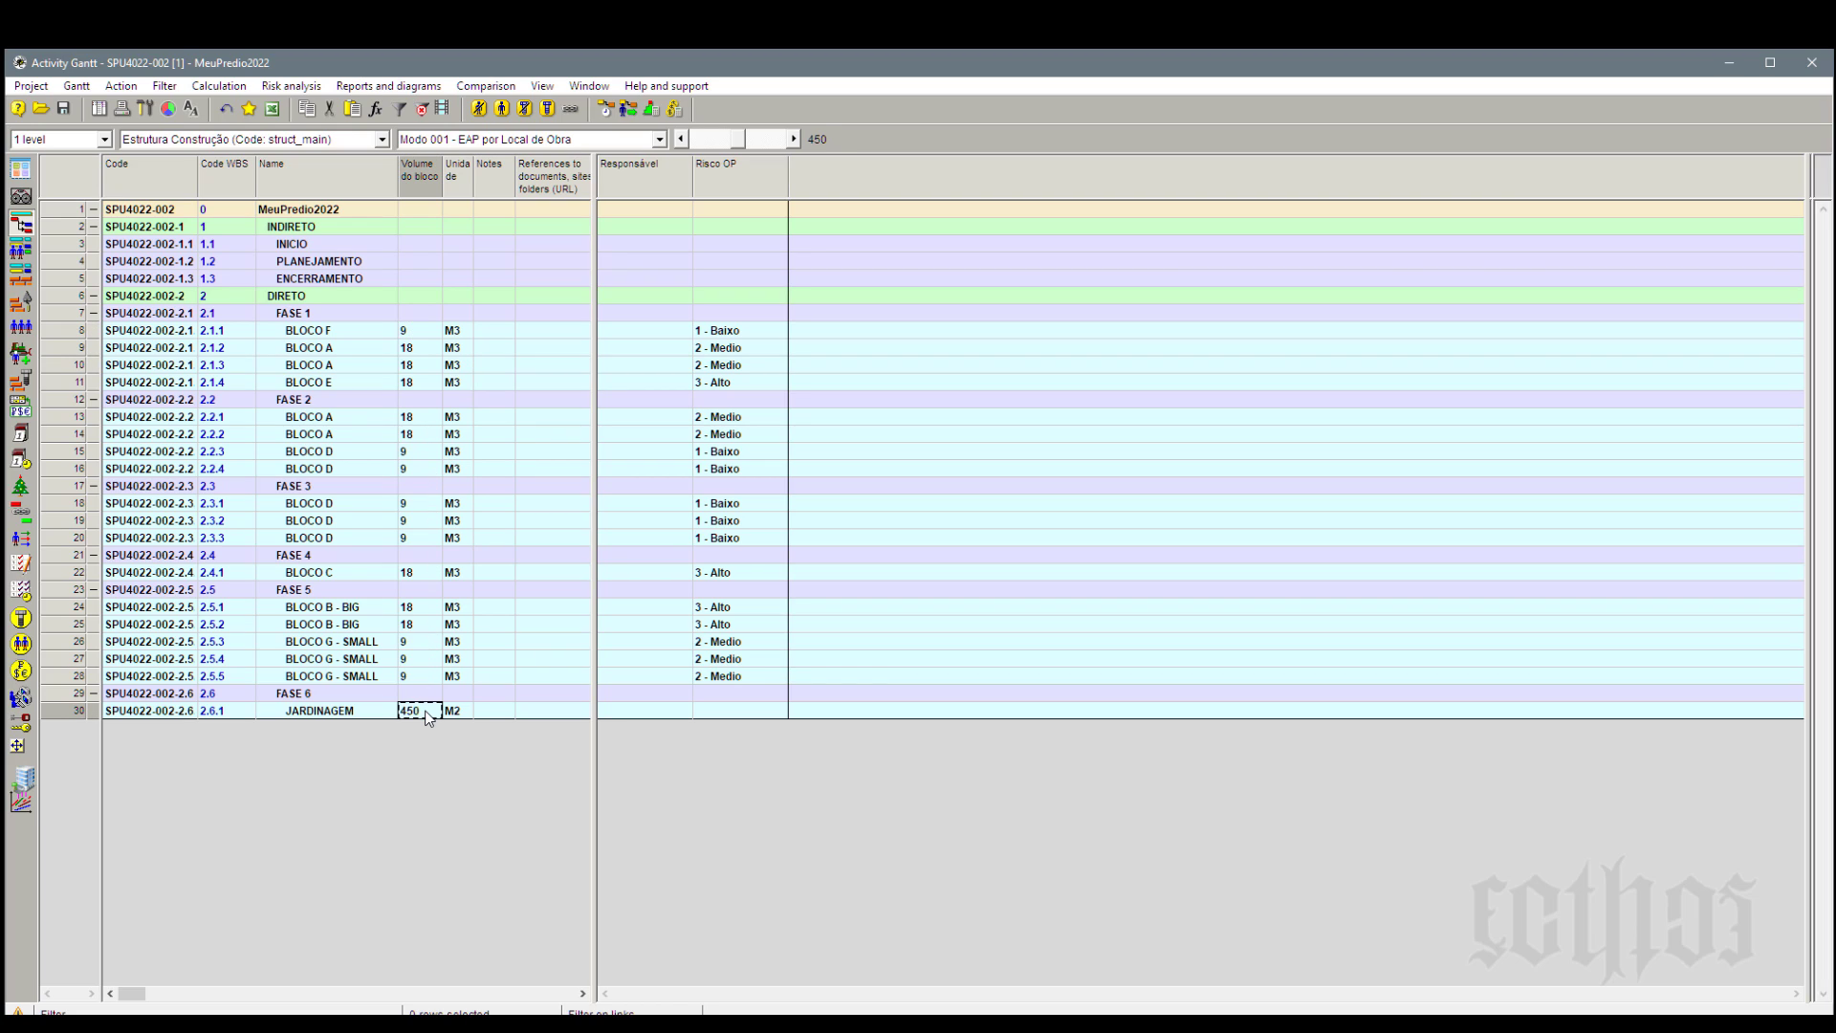
click(457, 712)
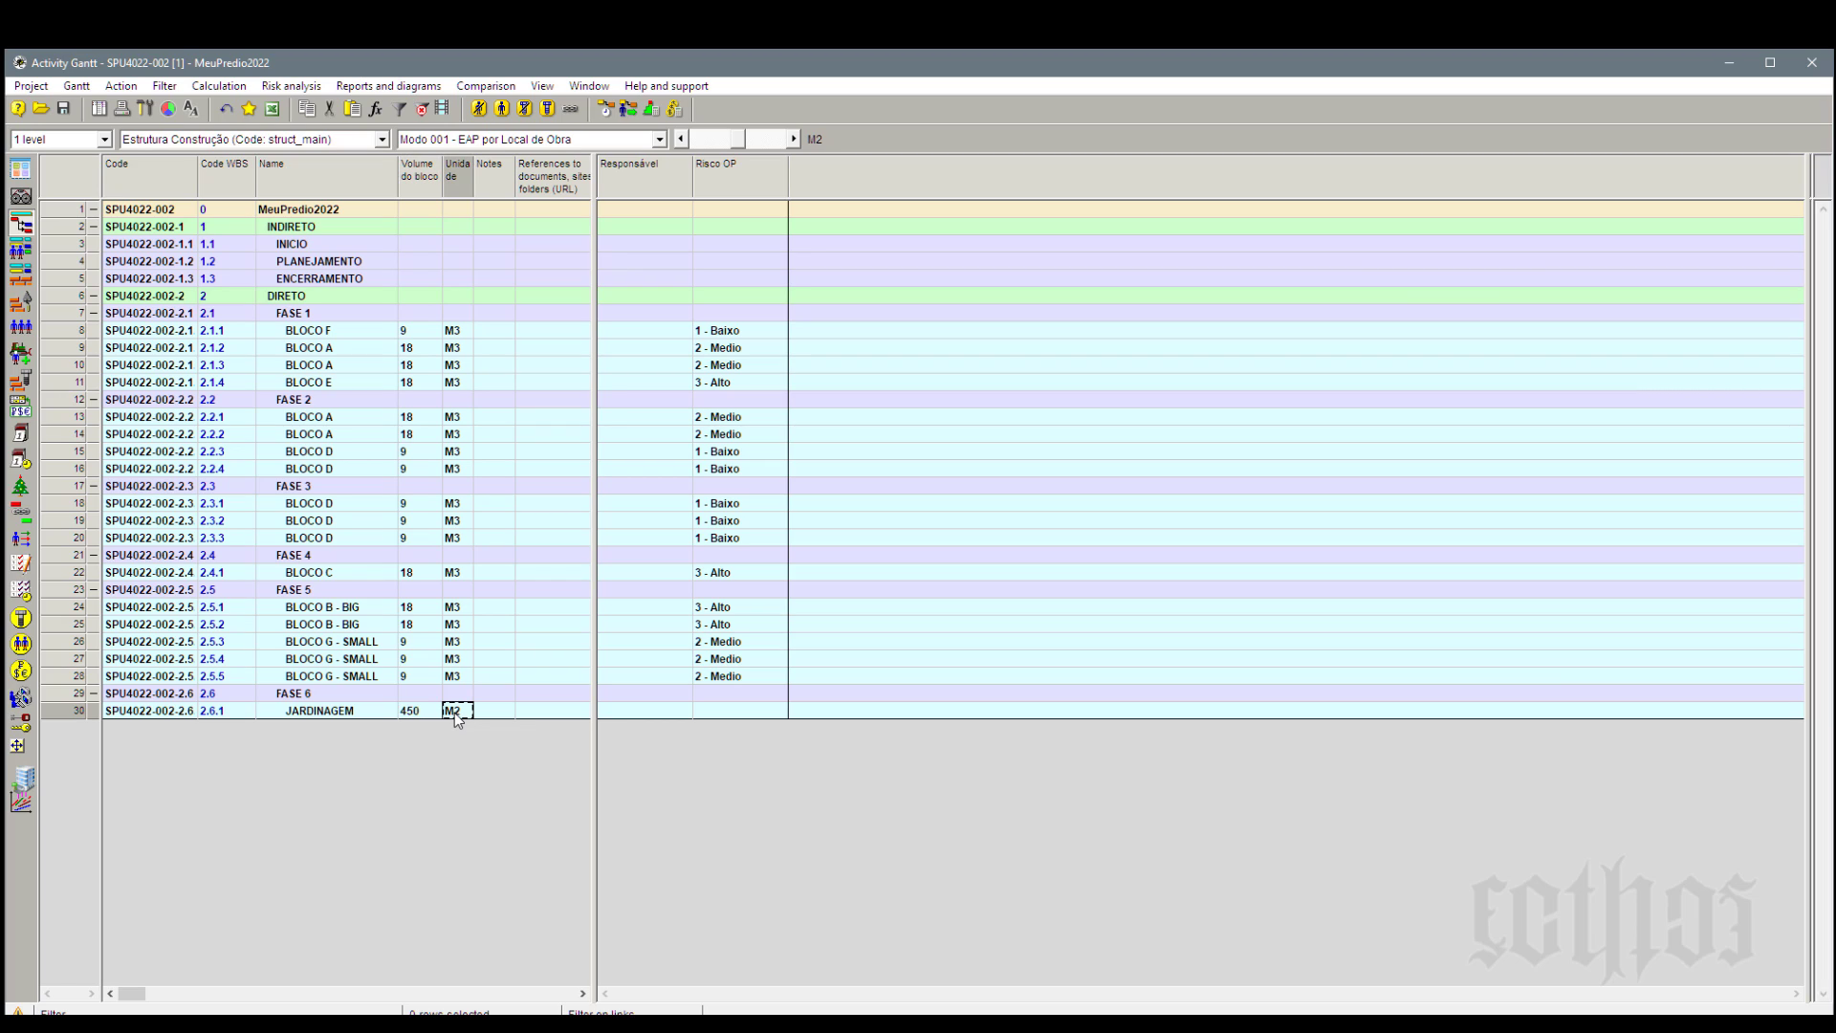
click(639, 174)
click(716, 166)
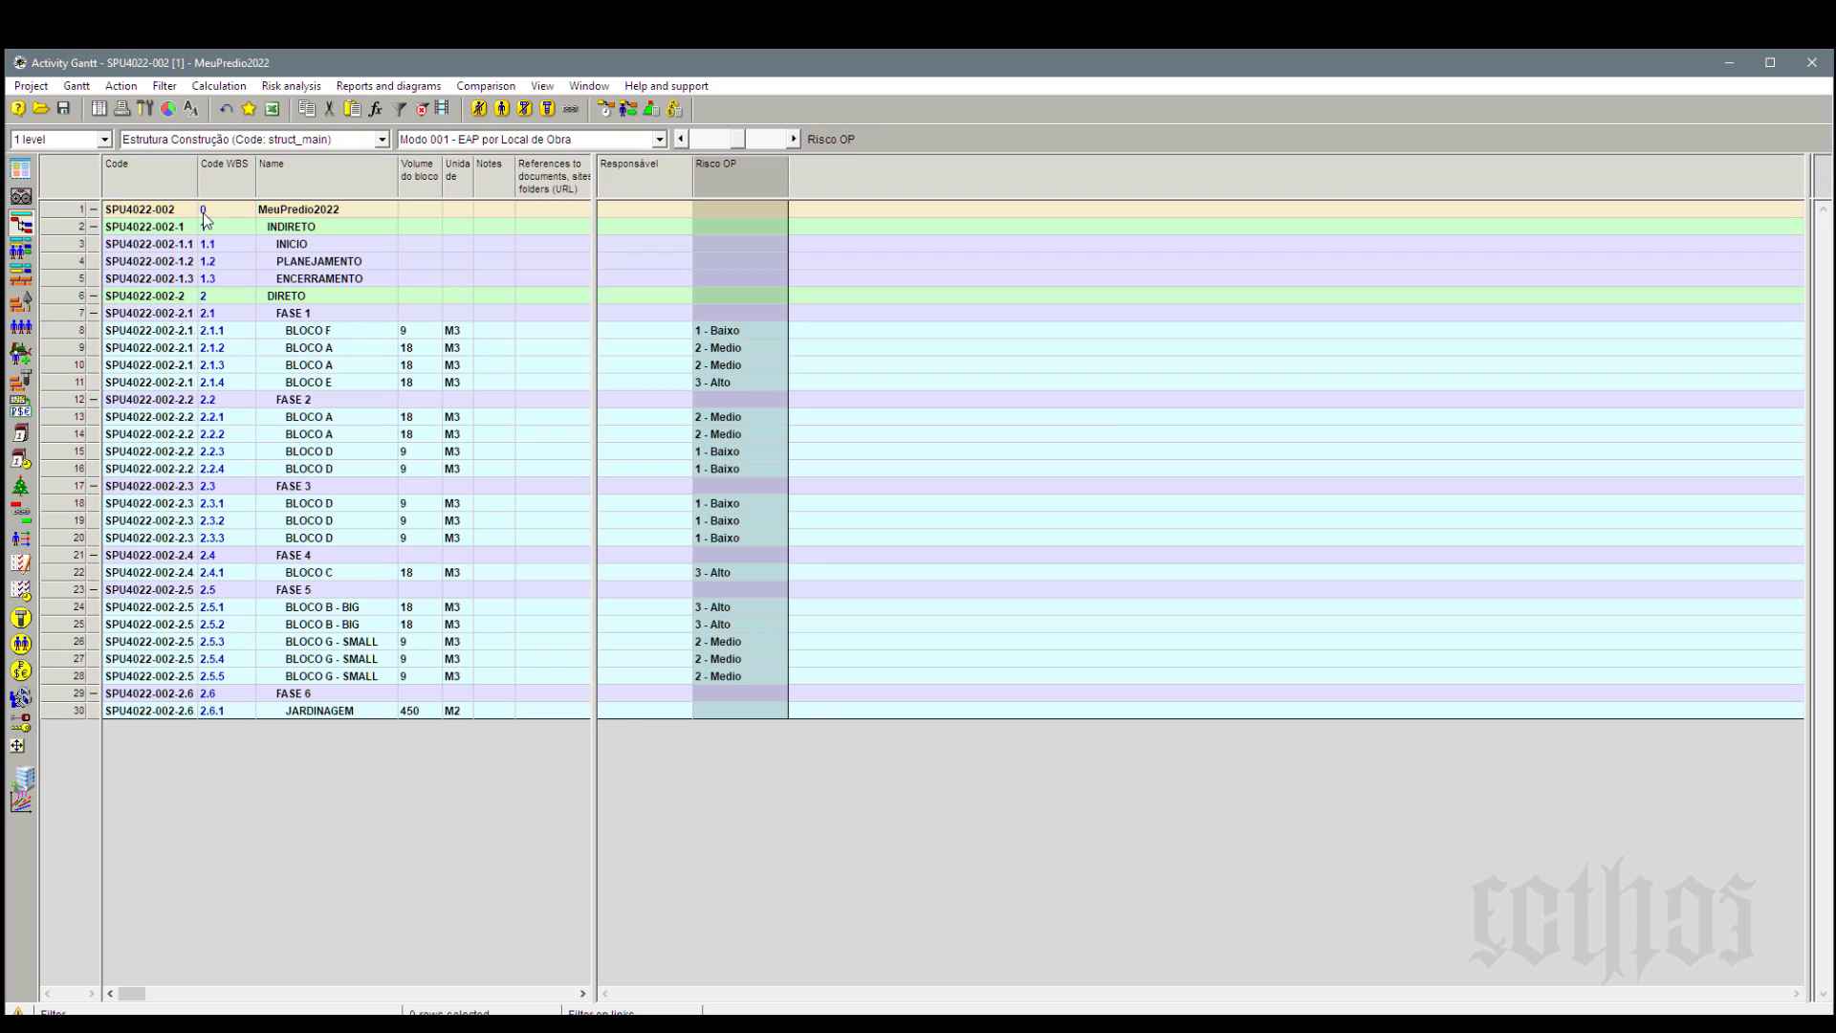
Examine BLOCO F under DIRETO's FASE 1, including its Risco OP options and Responsável field, without changing any value.
click(369, 320)
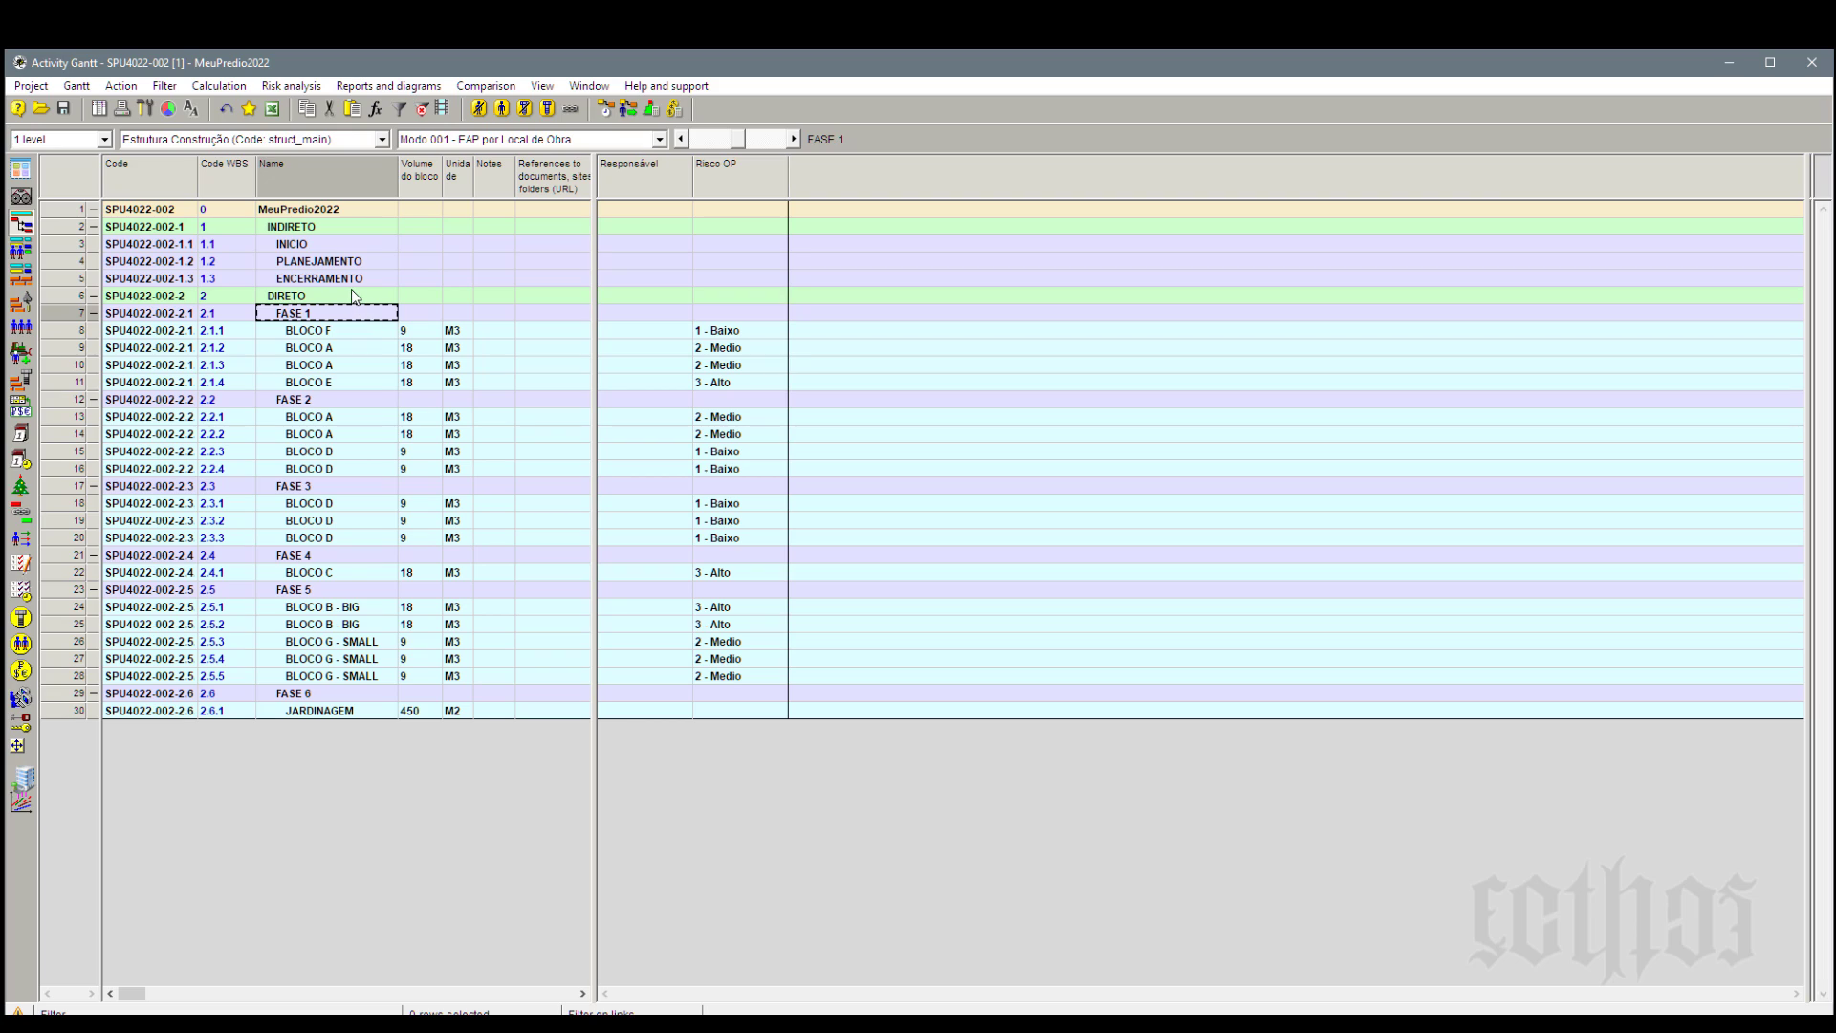
click(351, 295)
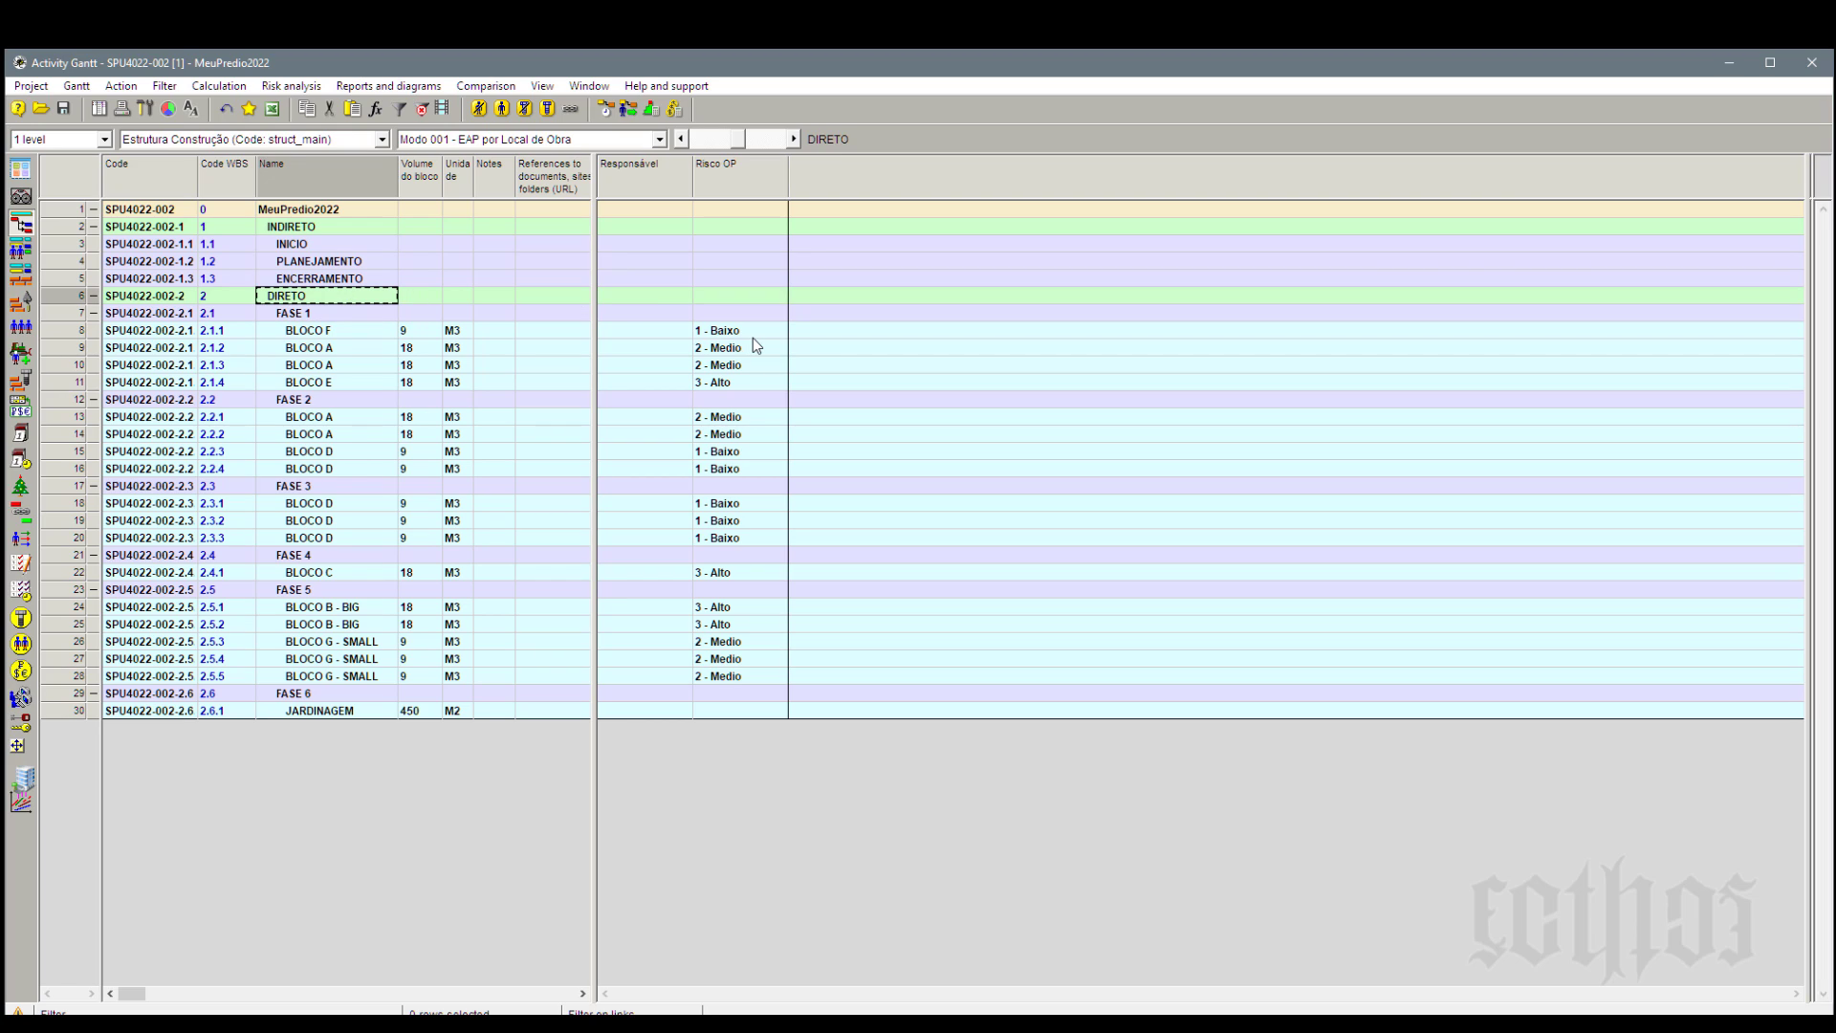
click(341, 332)
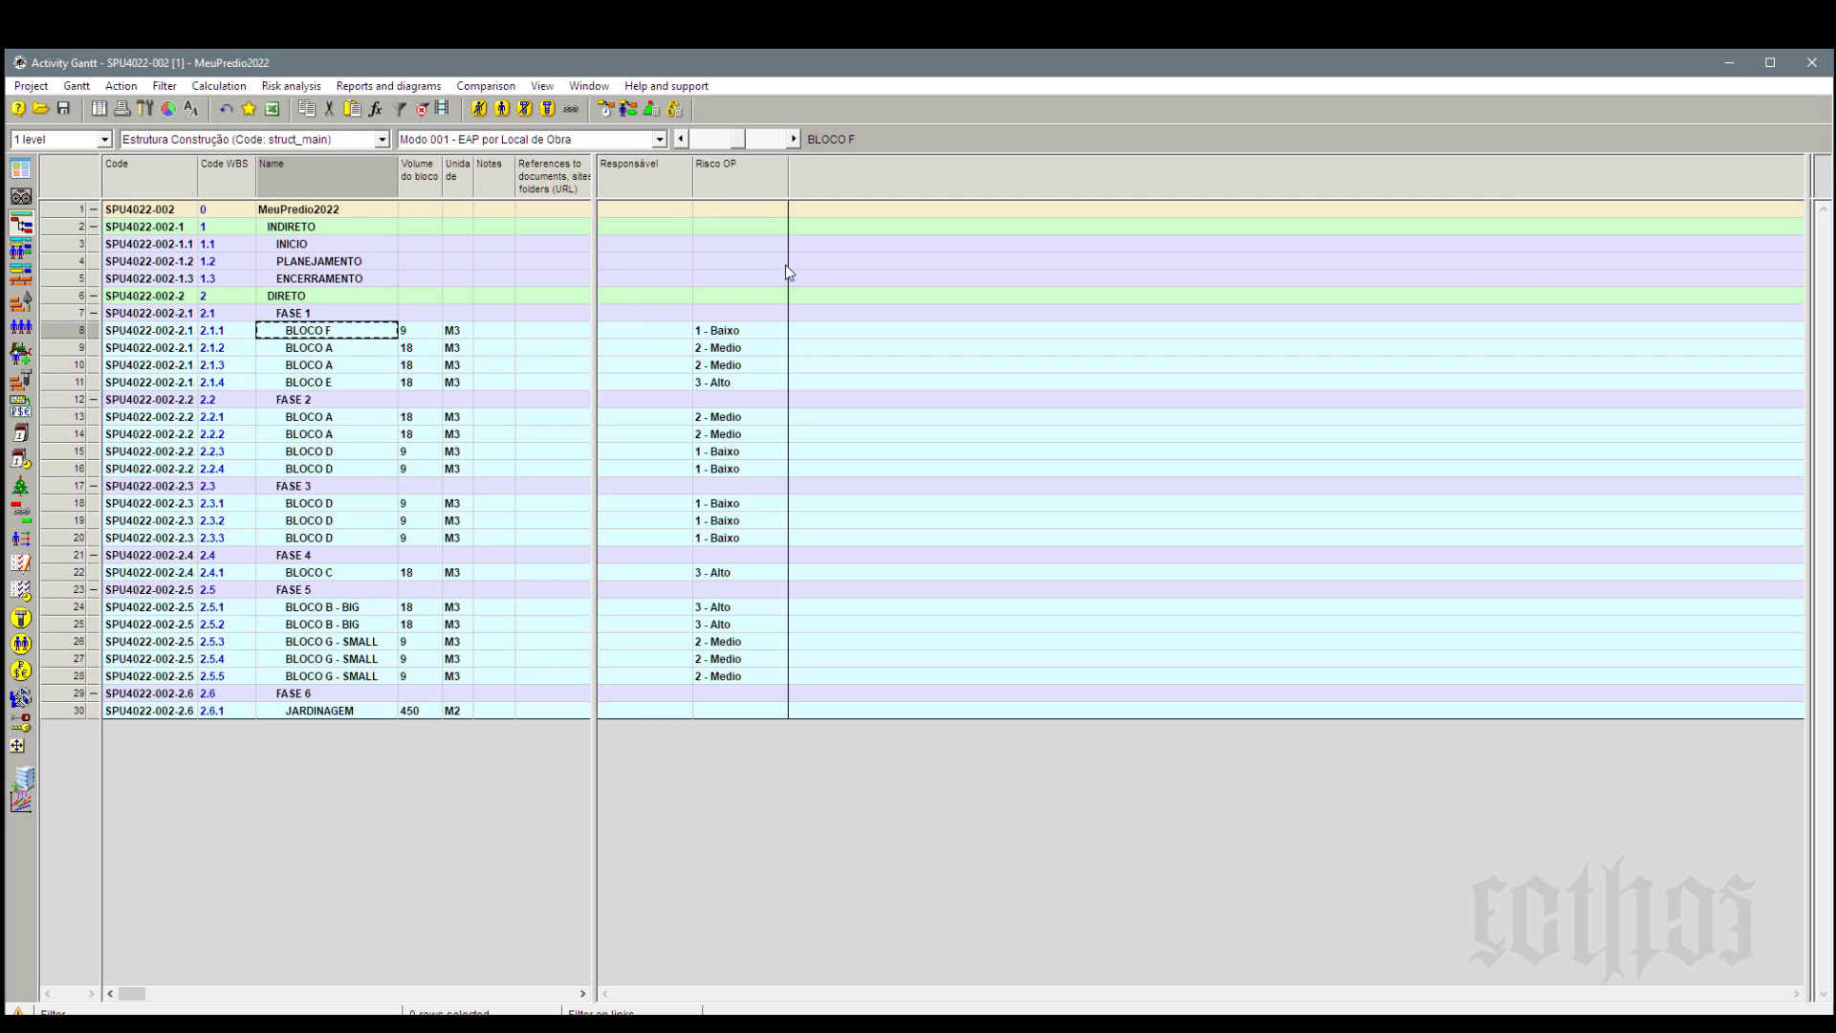
double_click(765, 331)
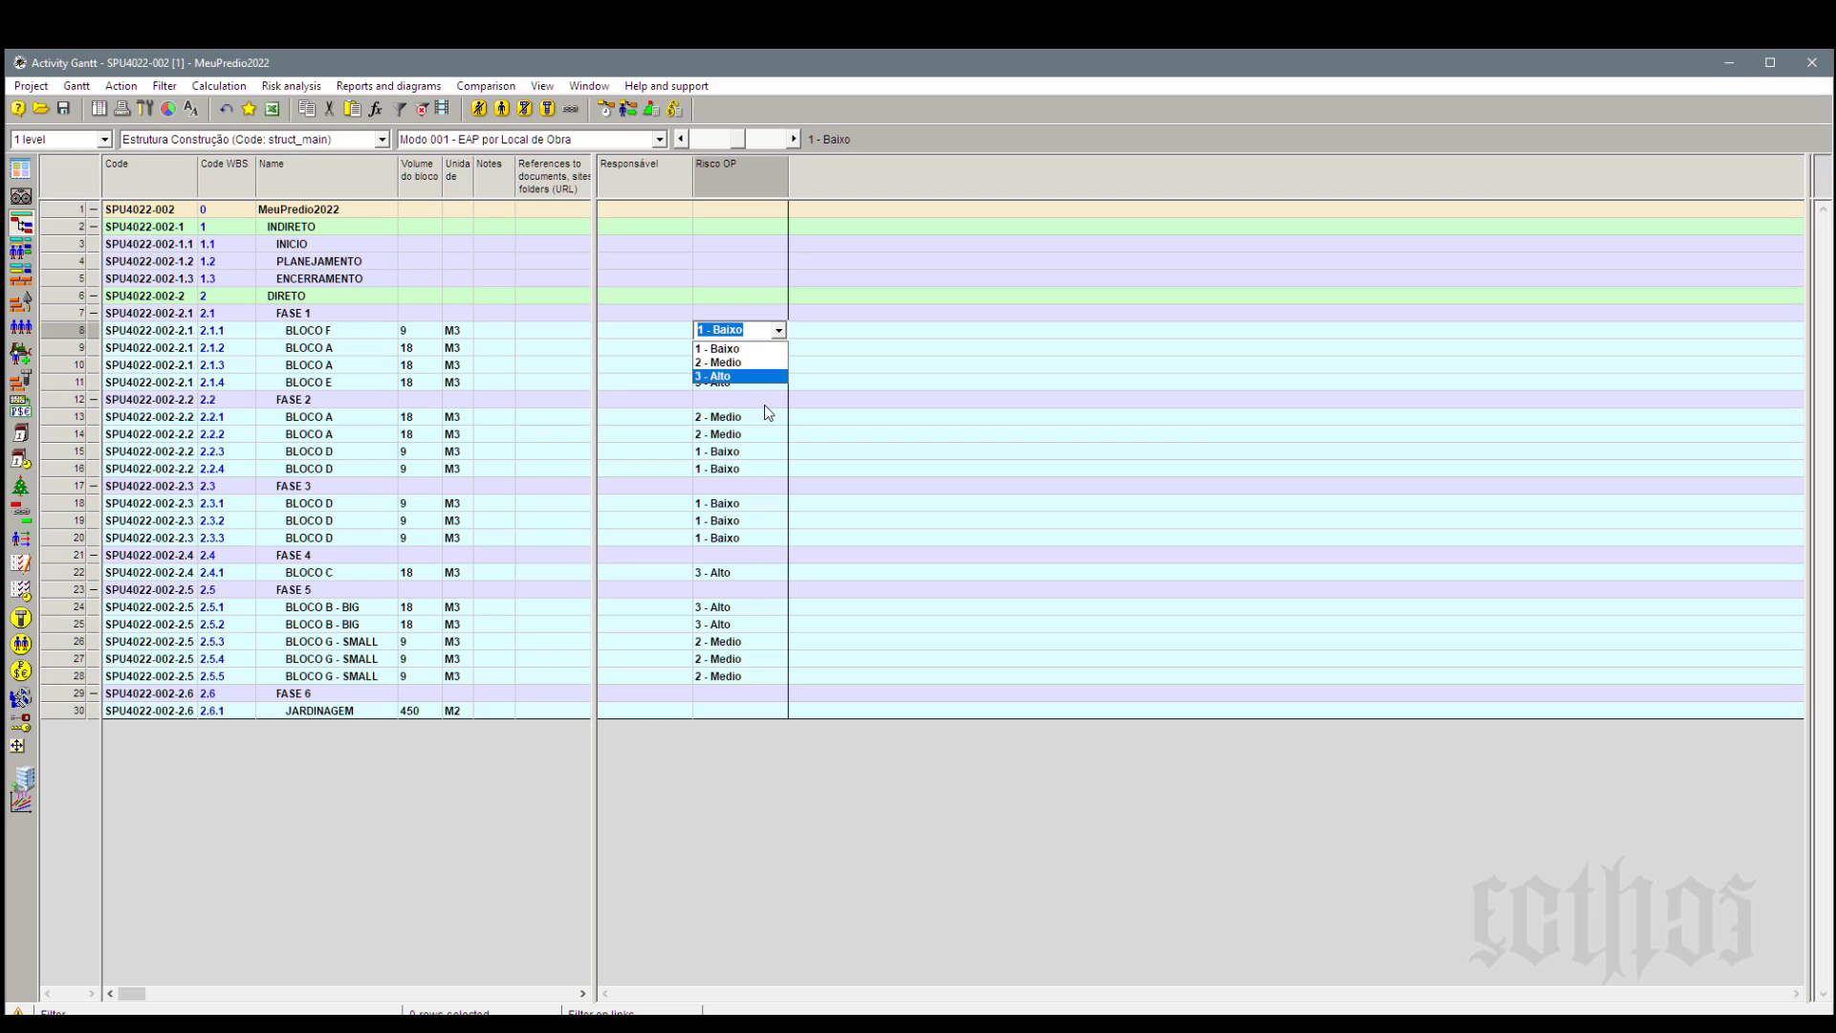
key(Escape)
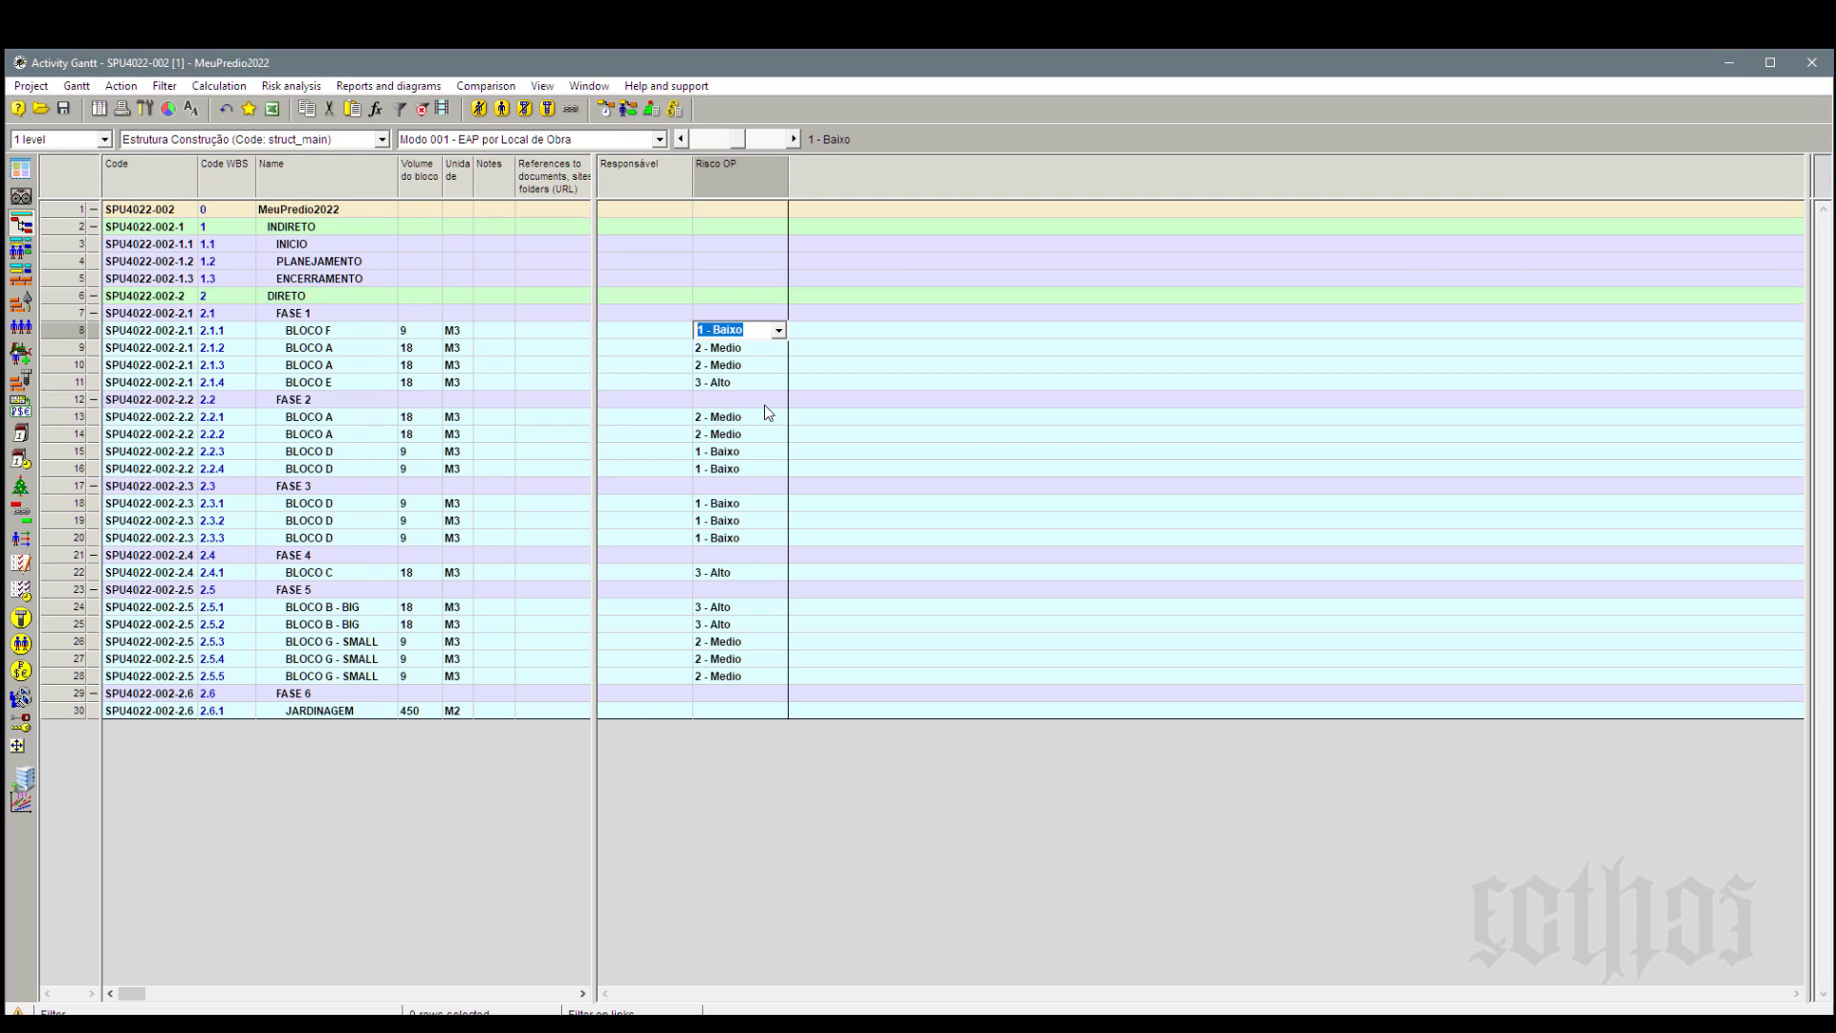
click(765, 405)
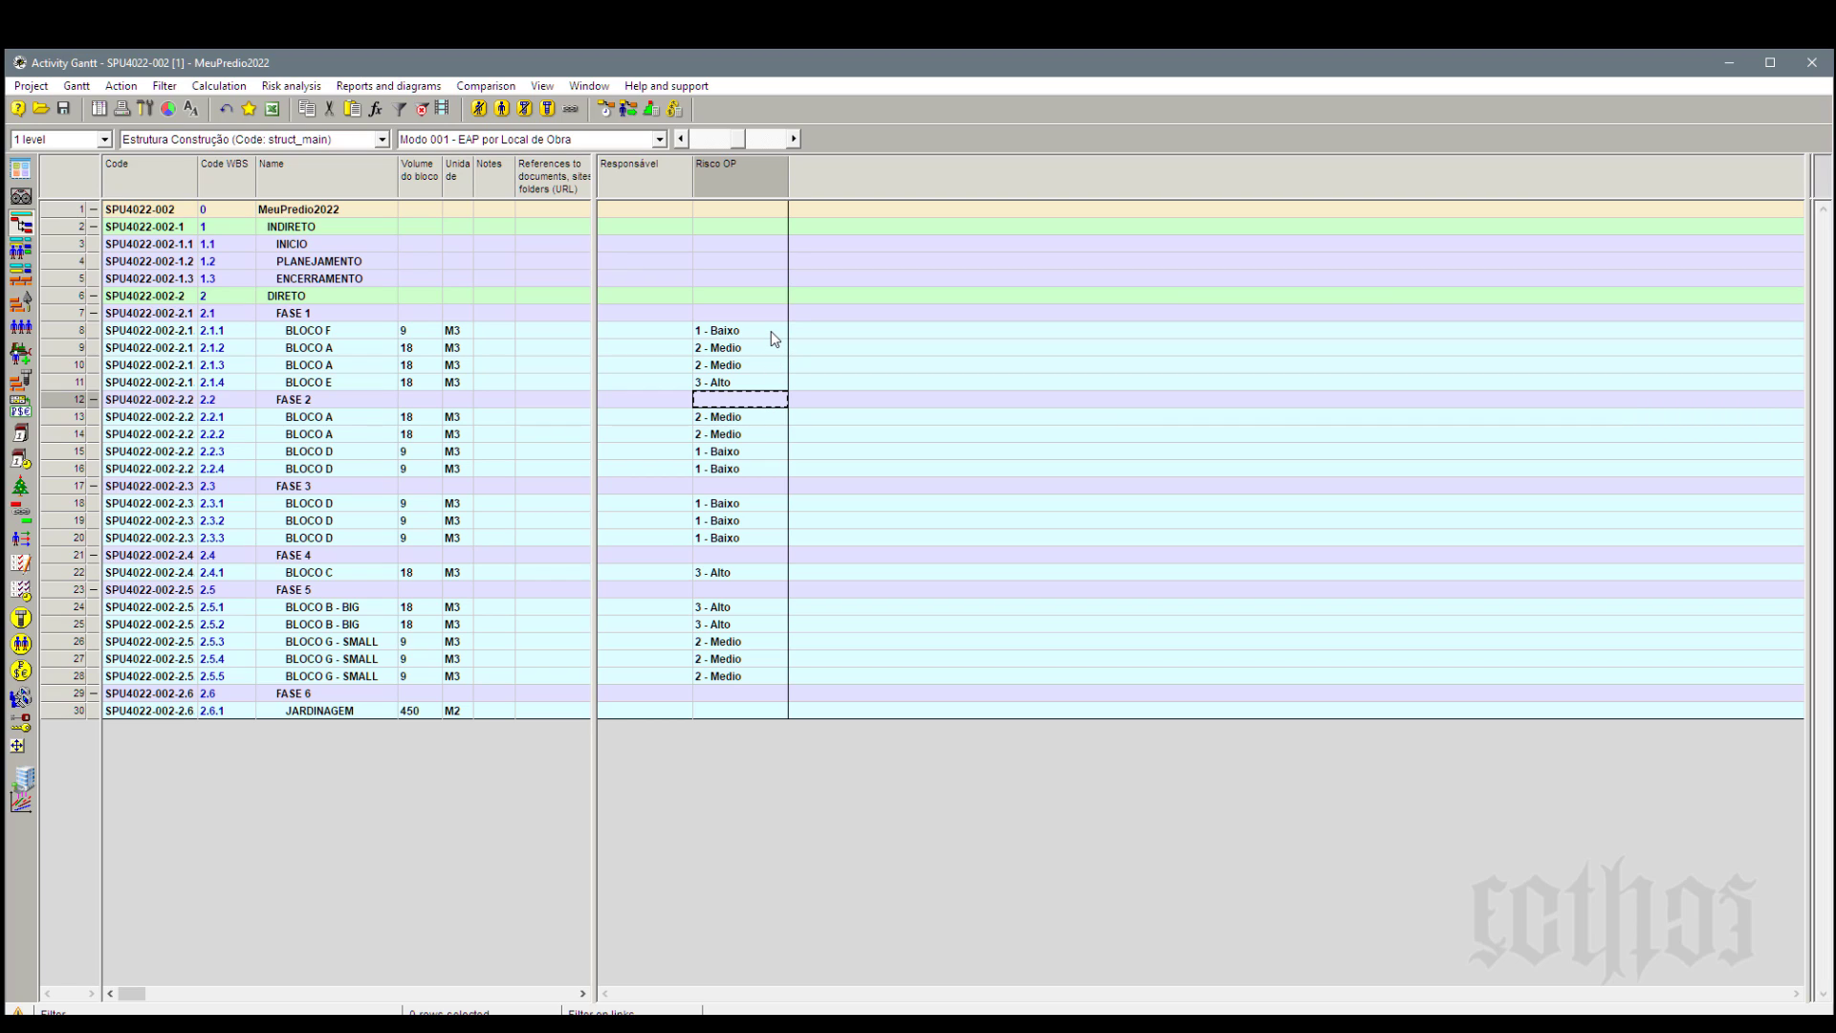
click(674, 335)
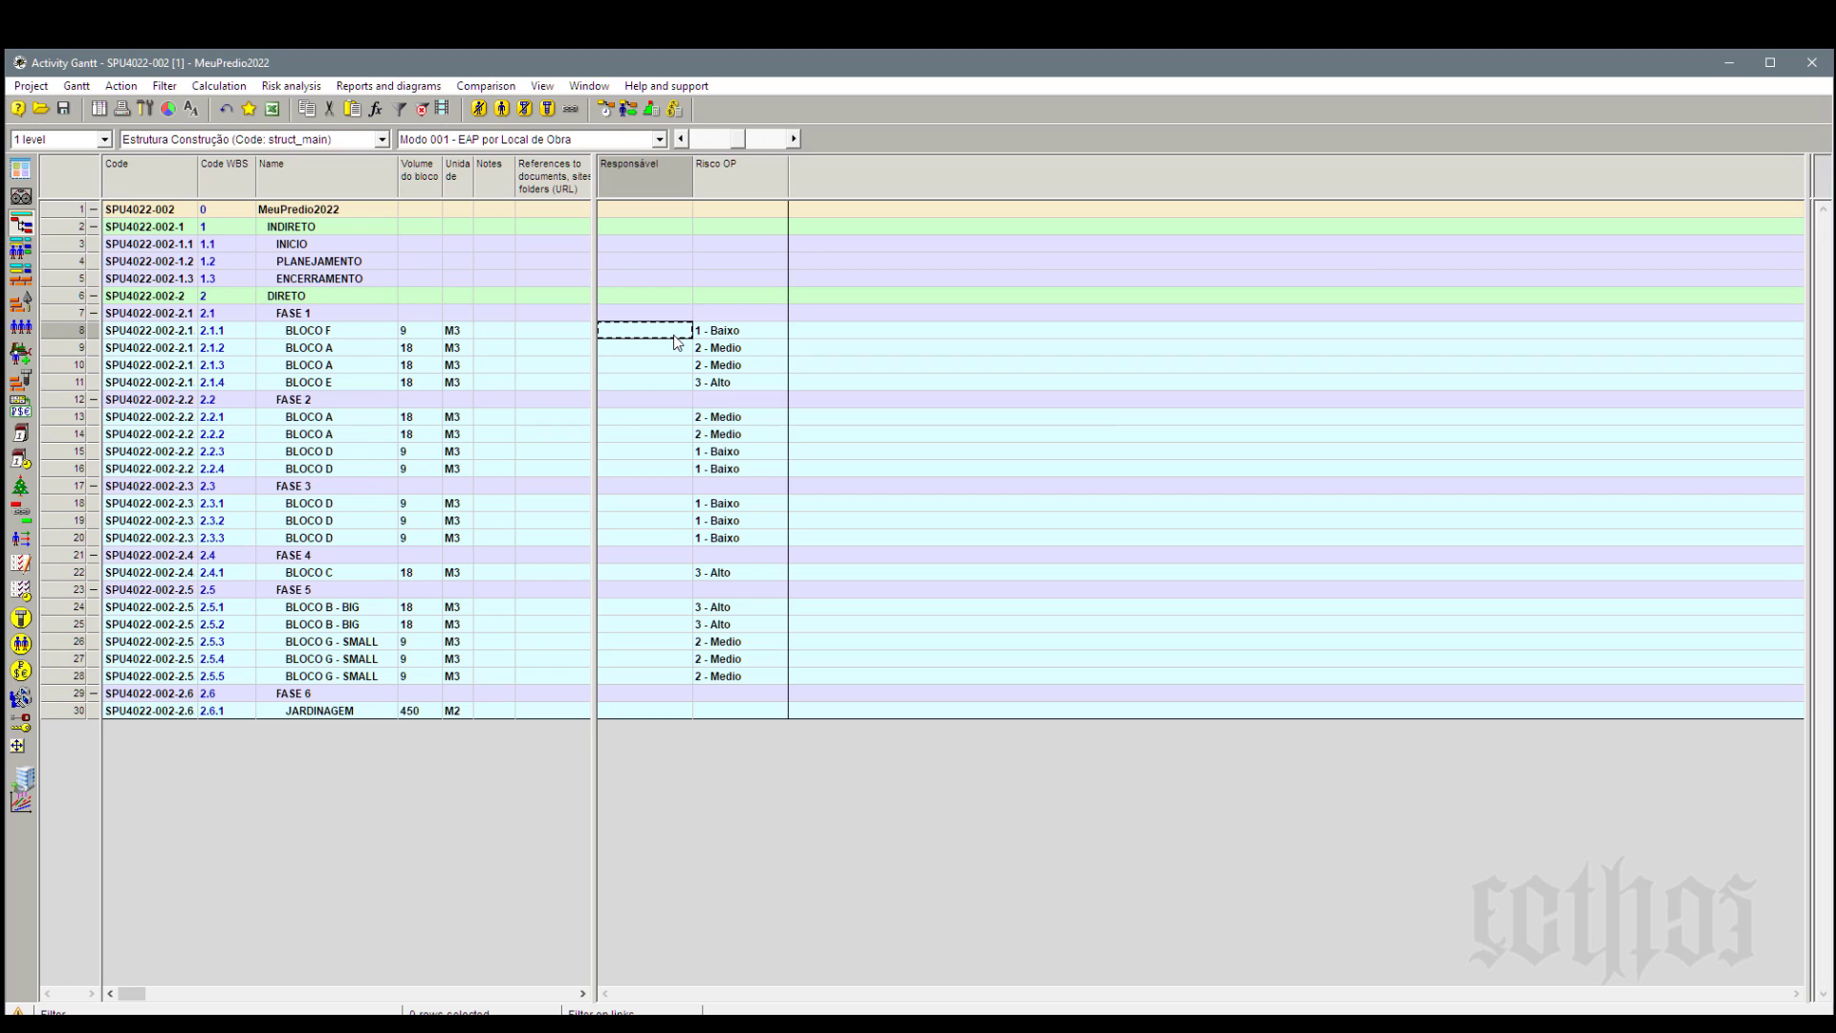
click(663, 171)
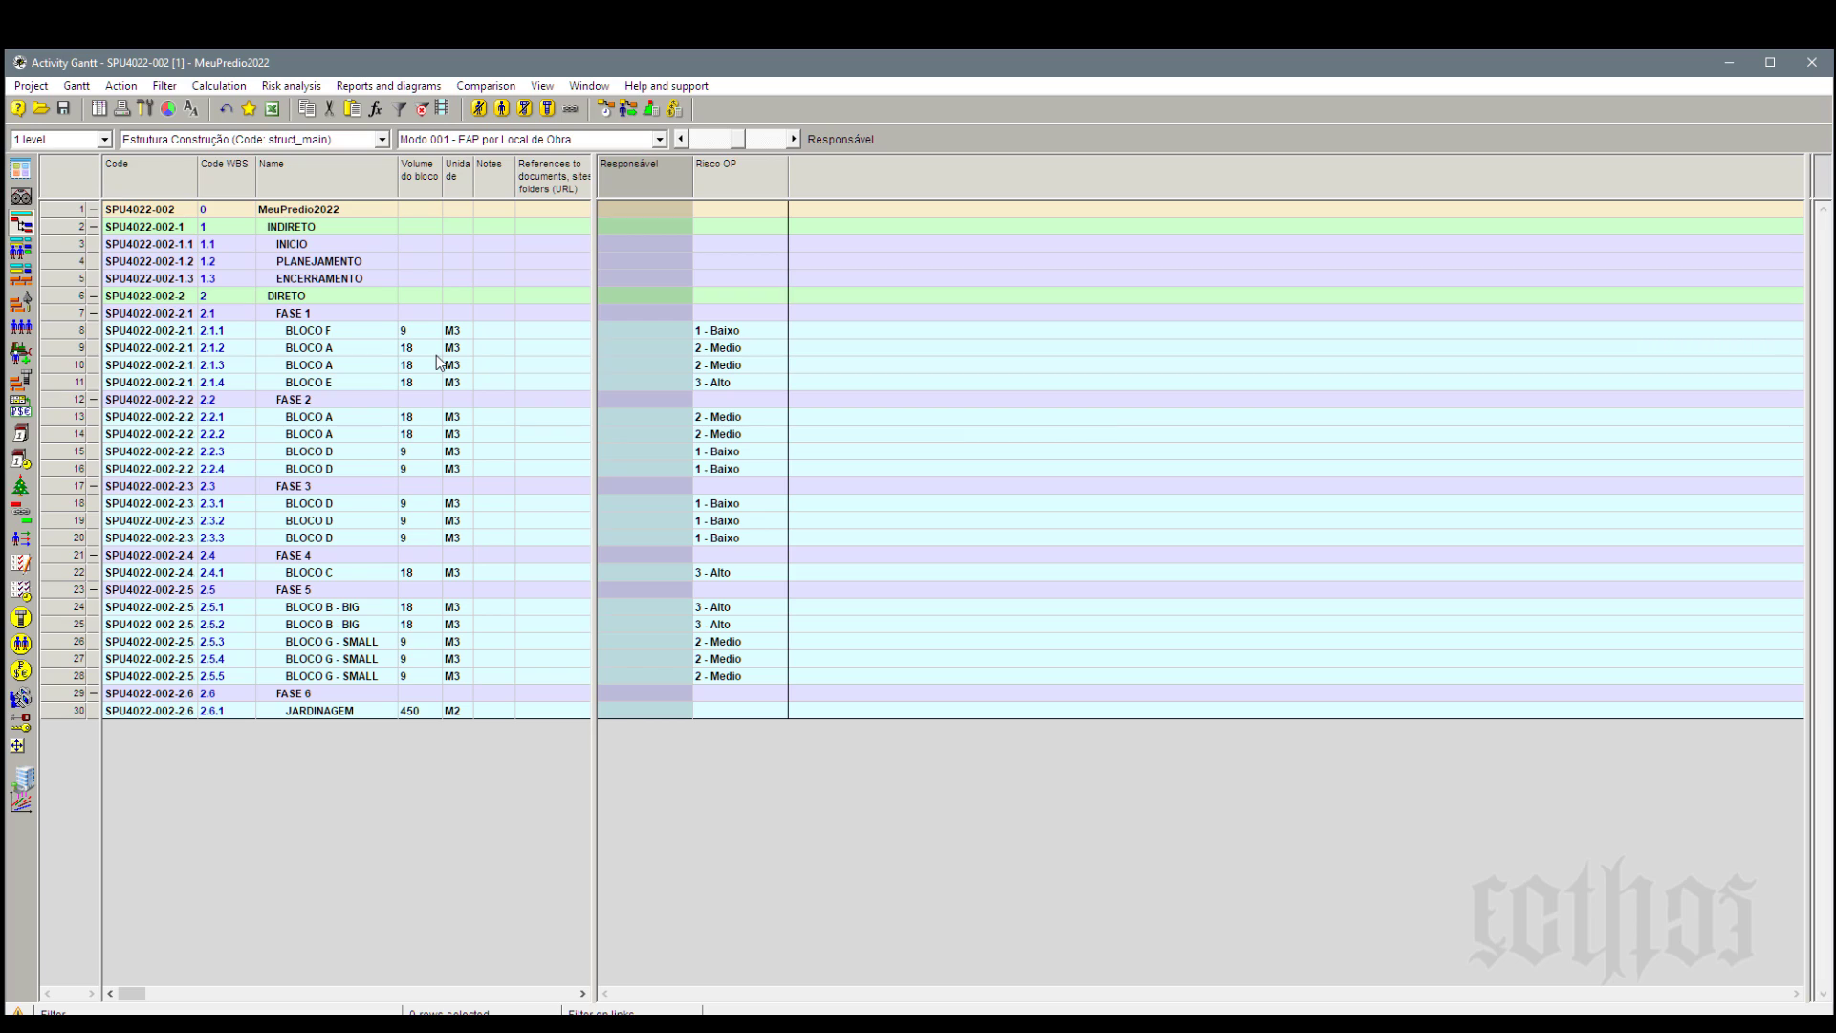
Compare the repeated BLOCO A entries under FASE 1 and FASE 2.
click(294, 345)
click(294, 367)
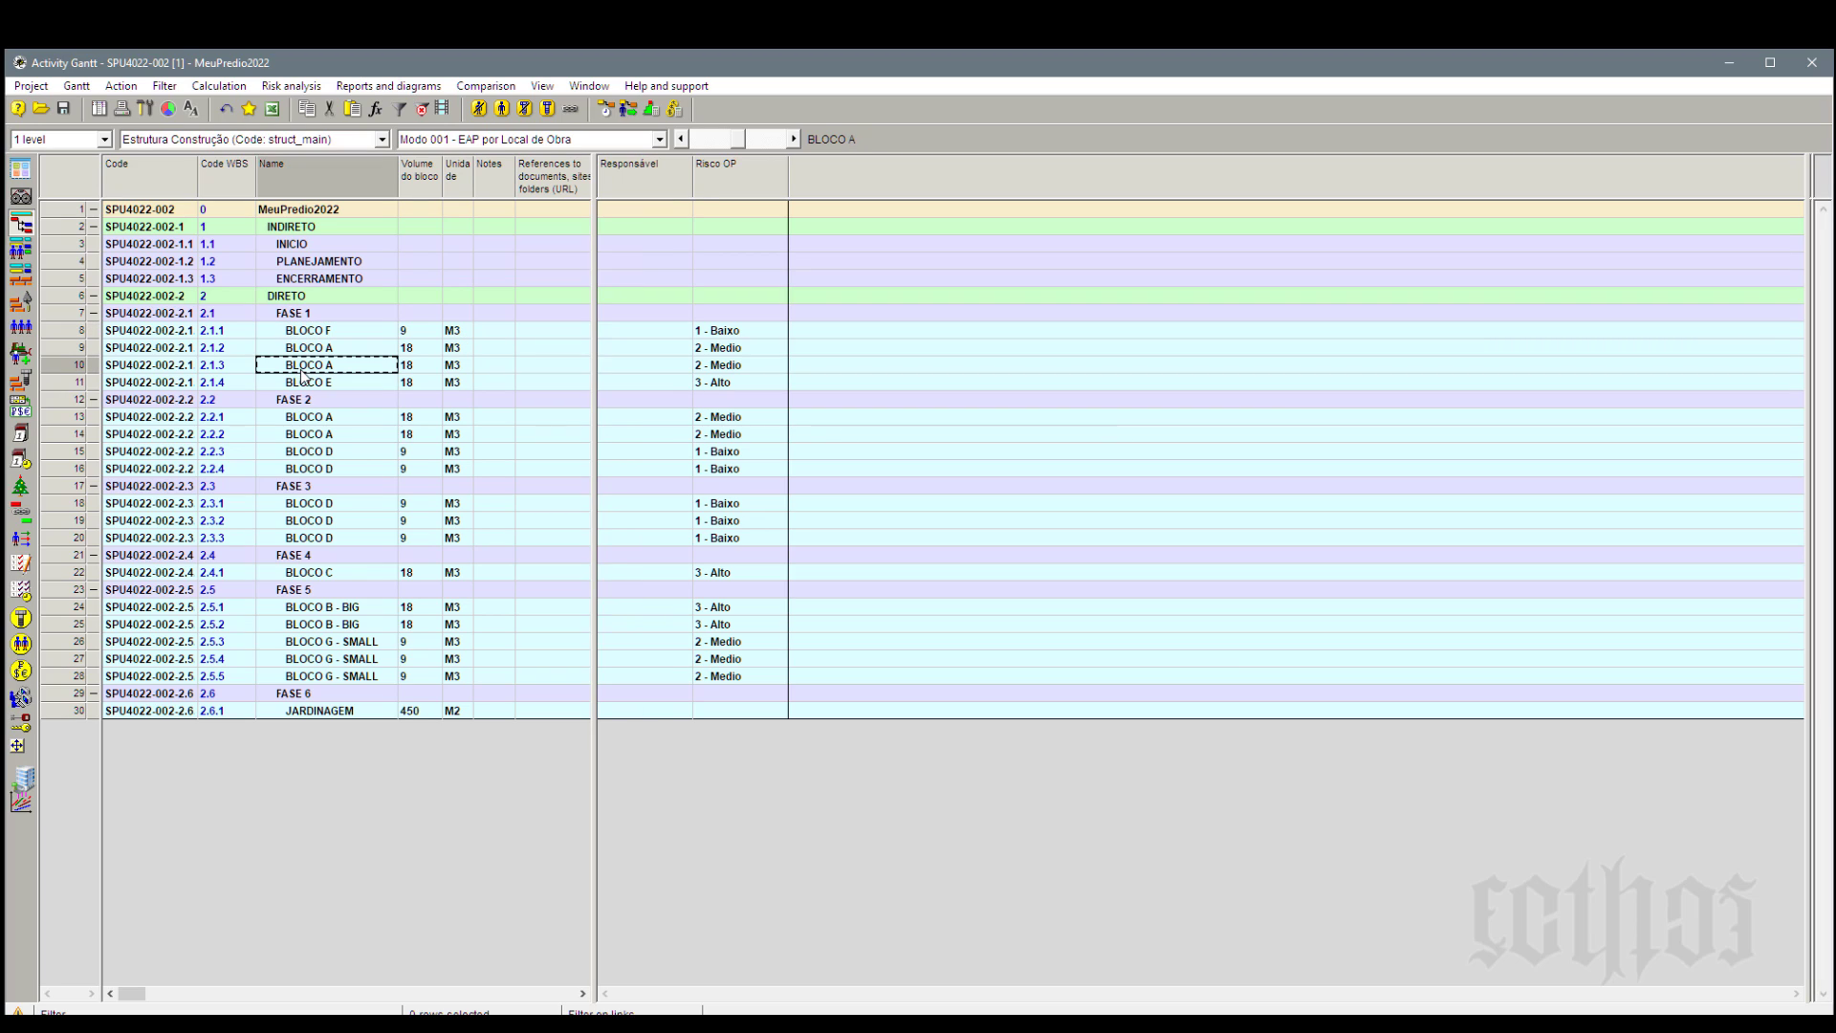
click(340, 350)
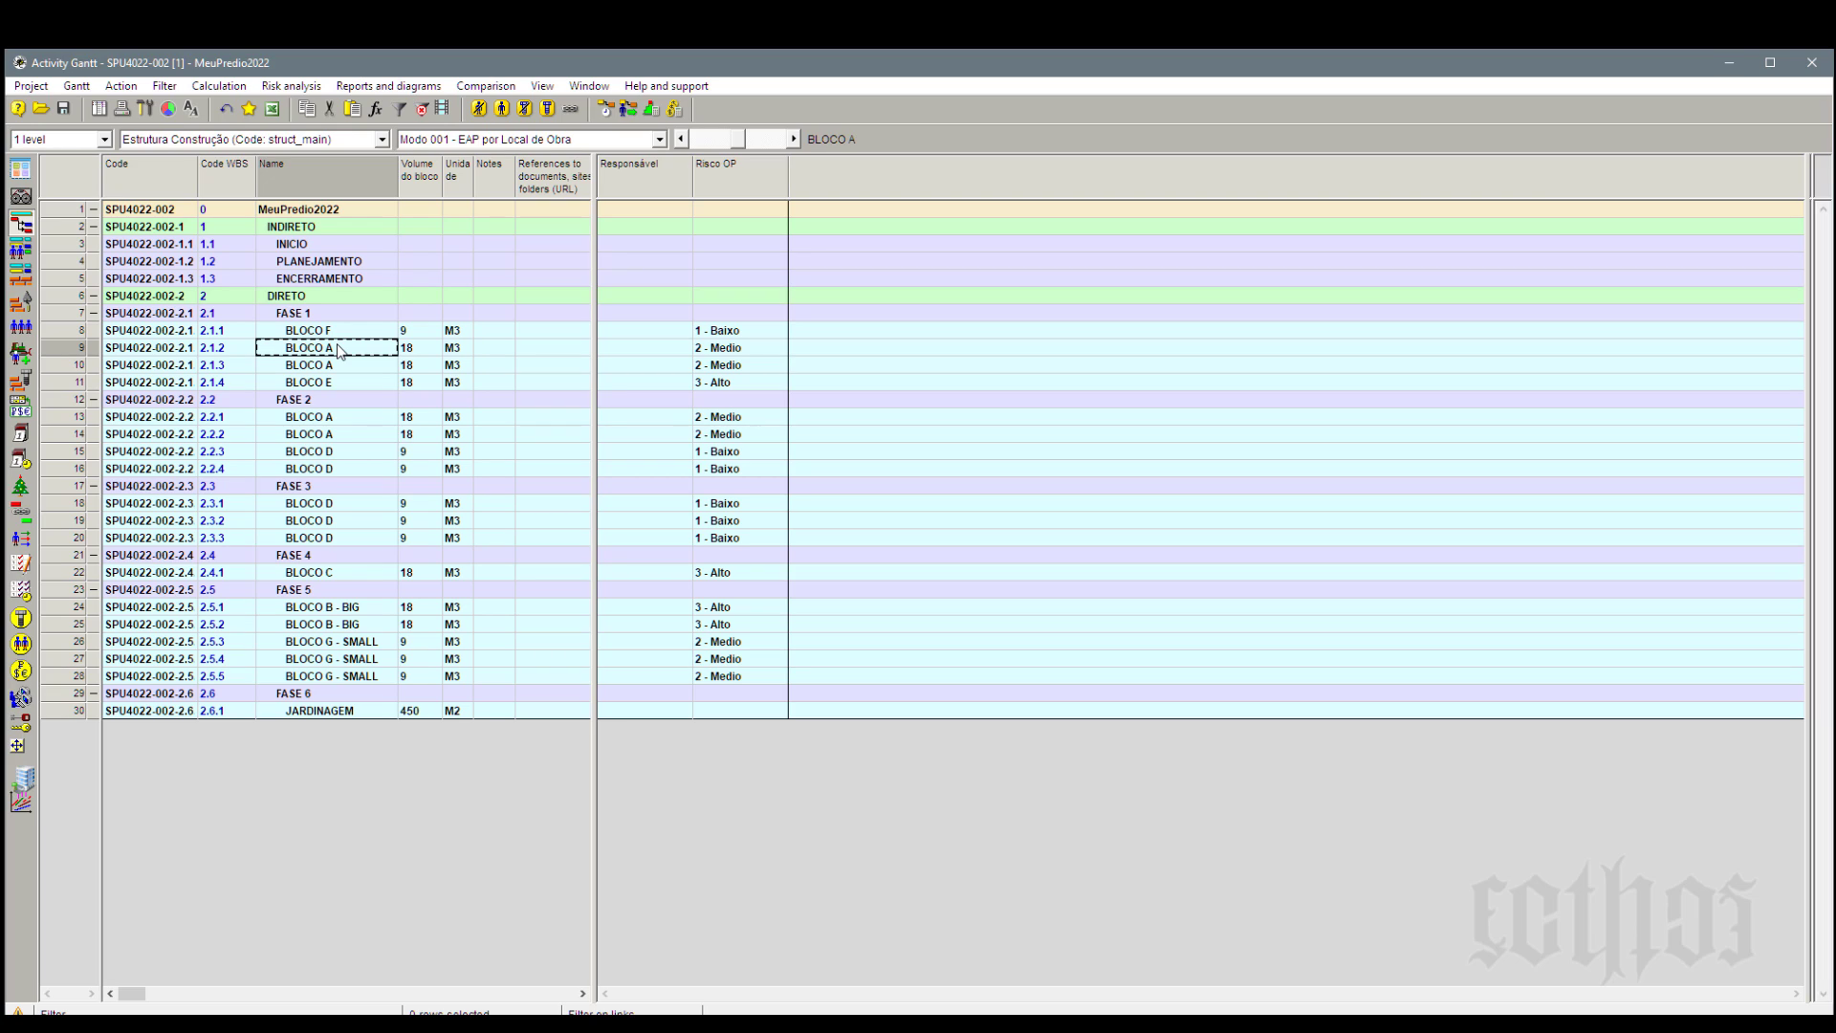
click(342, 319)
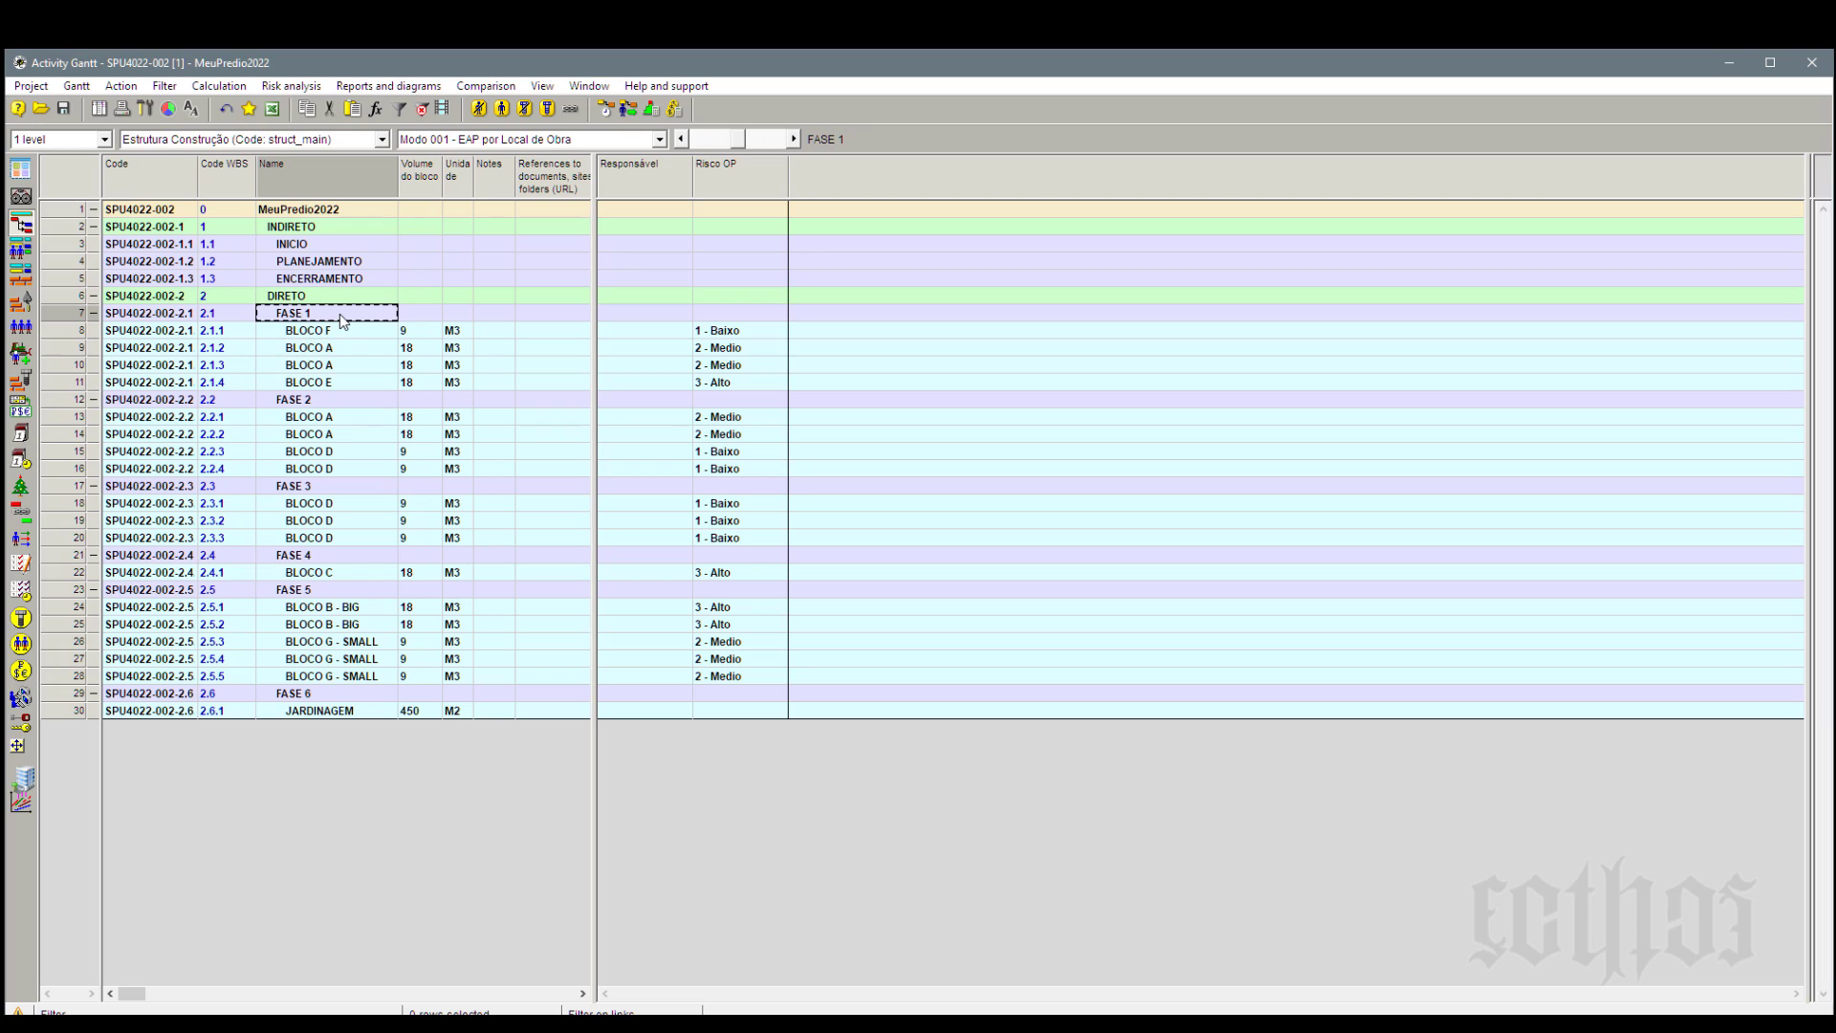
click(348, 435)
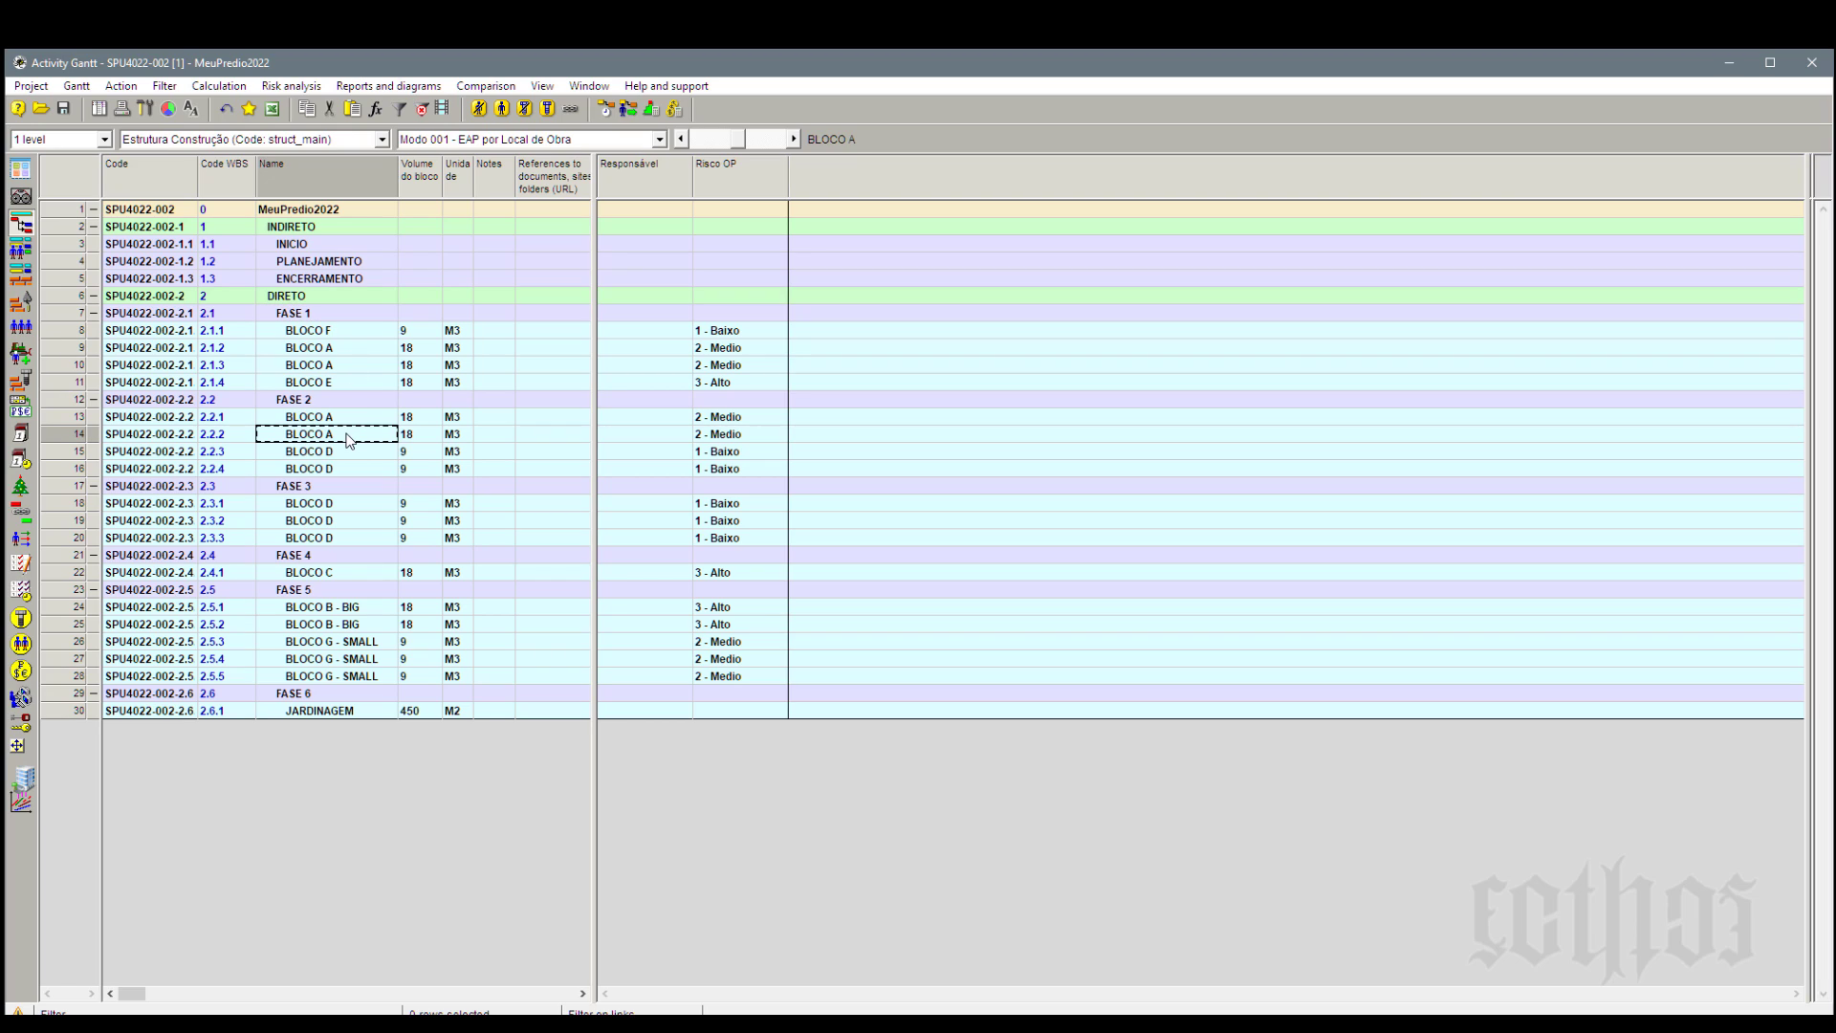
click(353, 401)
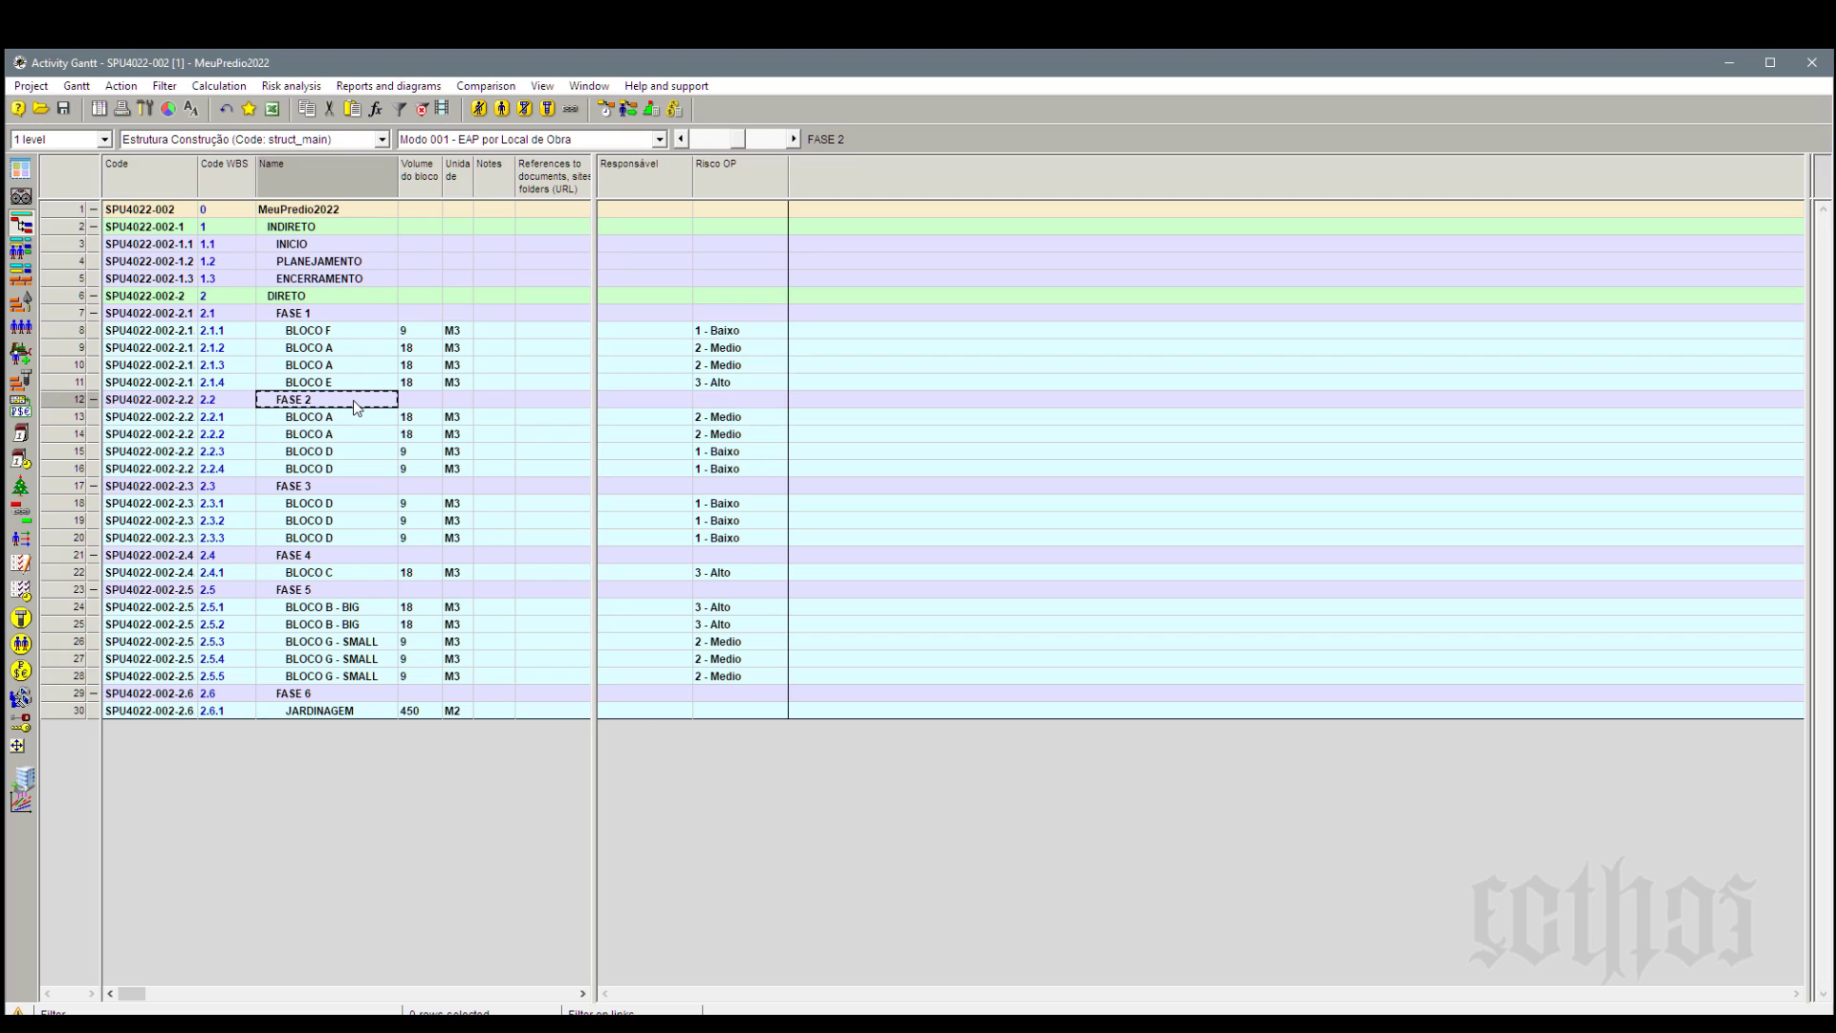
Rename BLOCO F in FASE 1 to "F1 - BLOCO F".
click(349, 331)
click(347, 329)
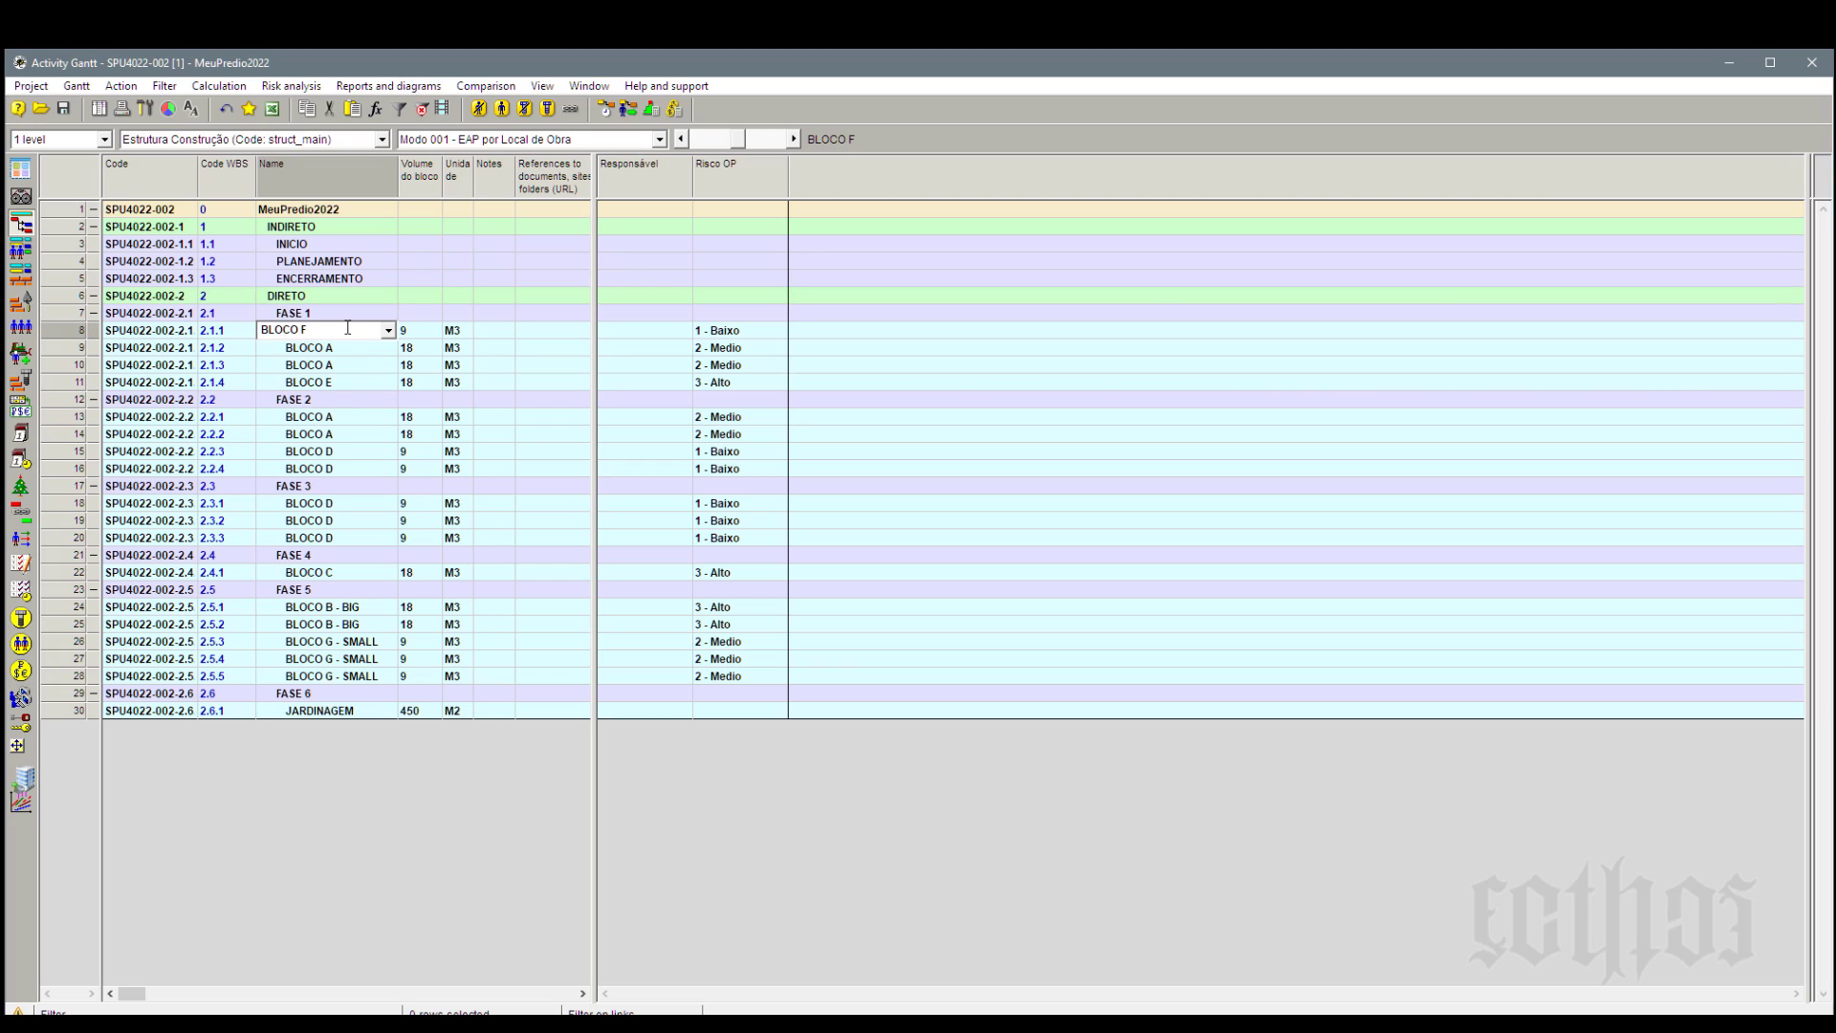
text(- F1)
key(BackSpace)
key(BackSpace)
key(BackSpace)
key(BackSpace)
key(BackSpace)
text(F1 -)
click(354, 365)
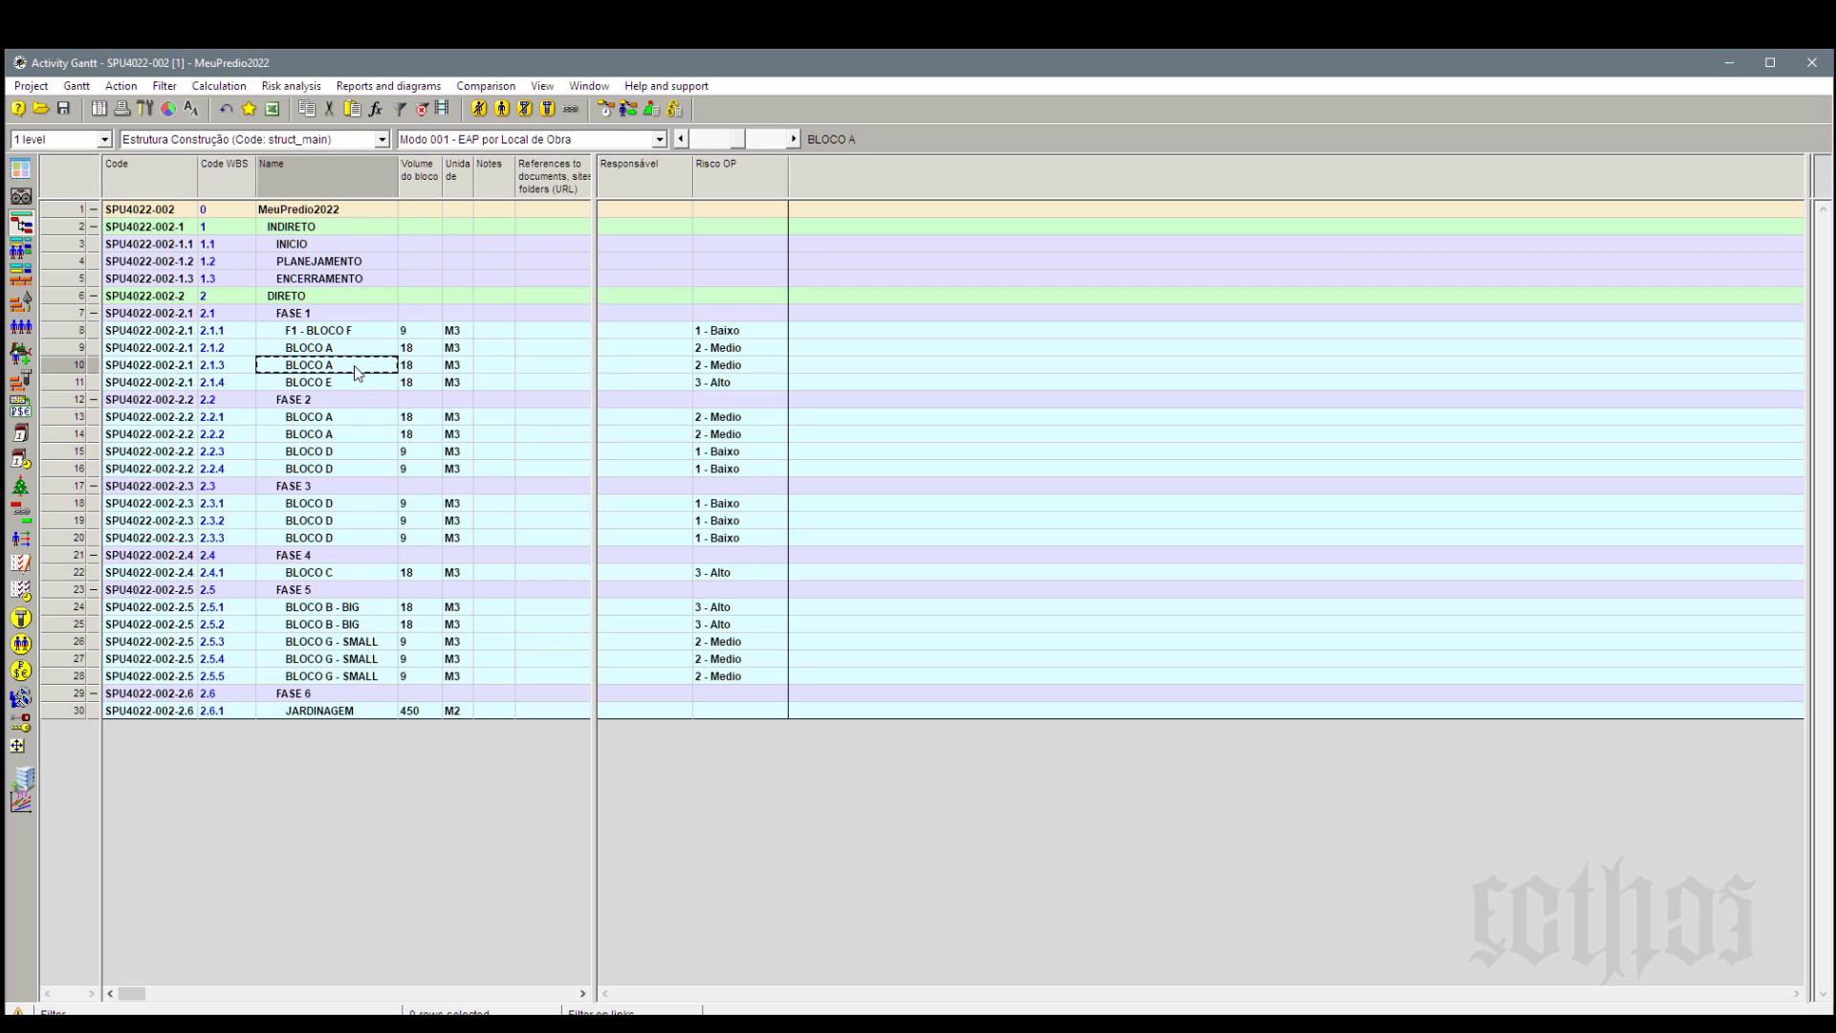
Rename the first BLOCO A of FASE 1 (WBS 2.1.2) to "F1 - BLOCO A".
click(303, 349)
key(Home)
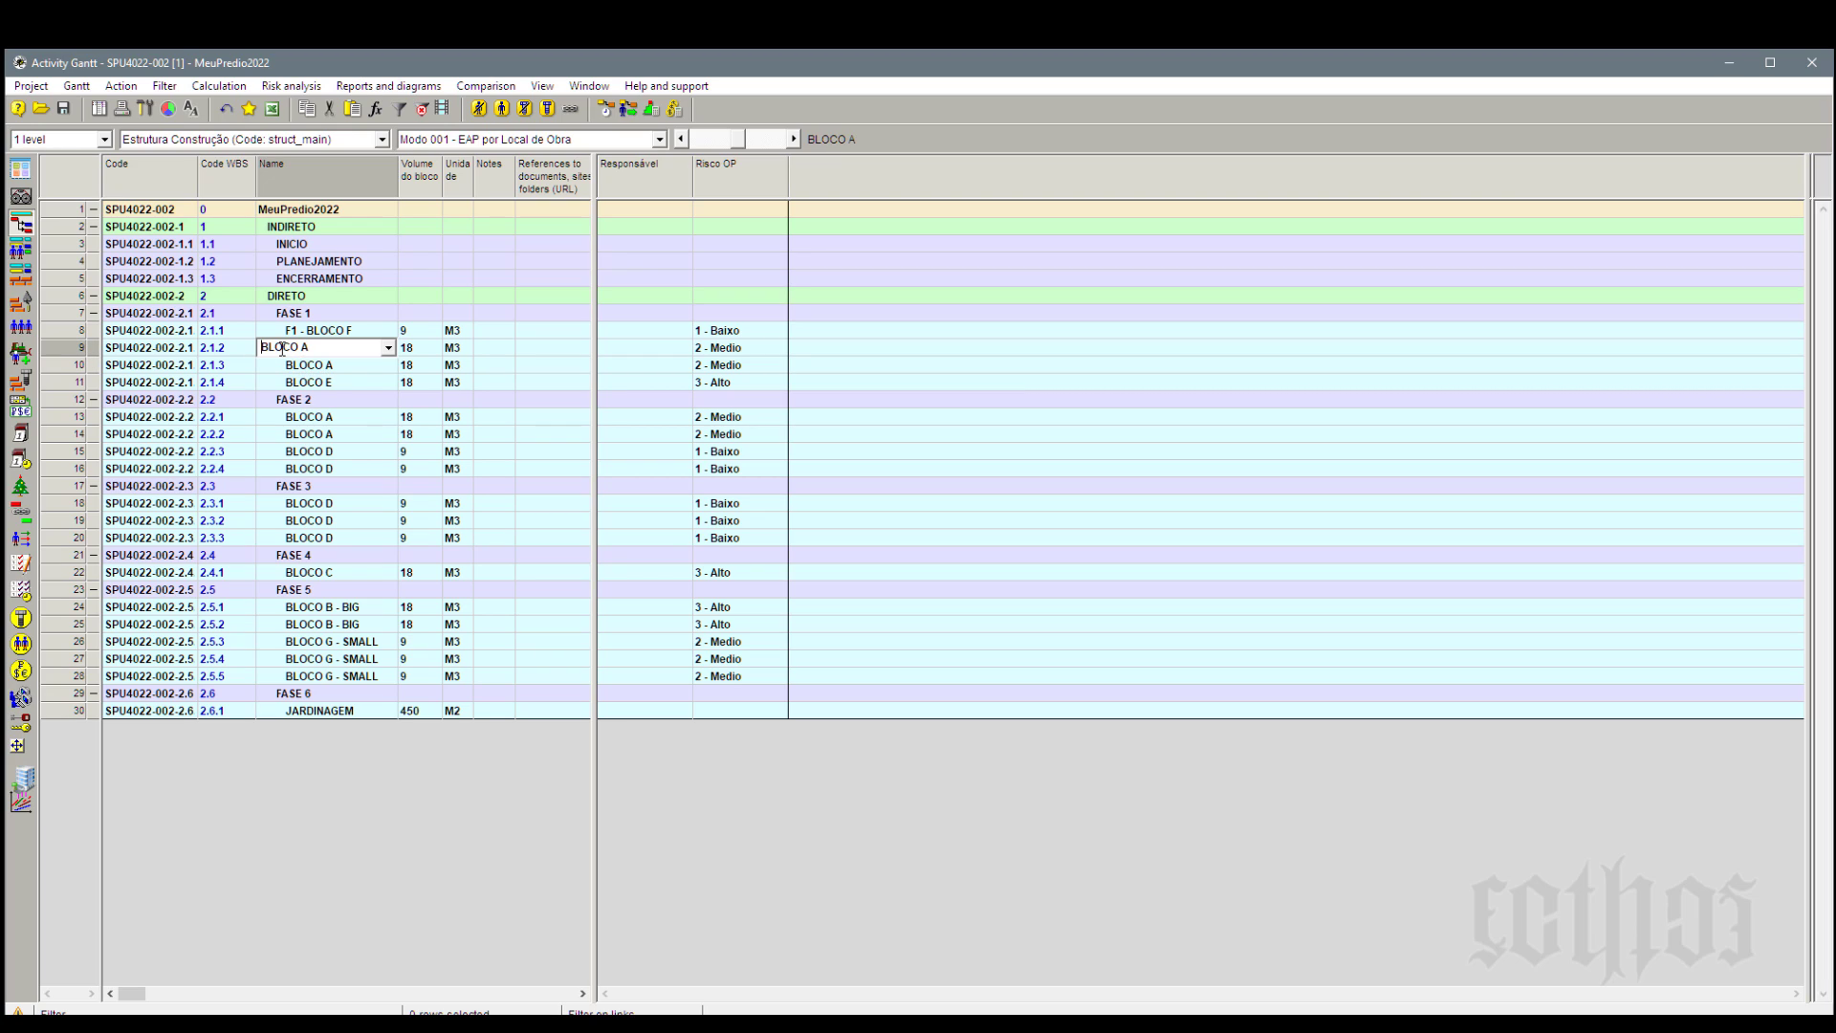
text(F1 - )
text( -)
key(BackSpace)
click(308, 421)
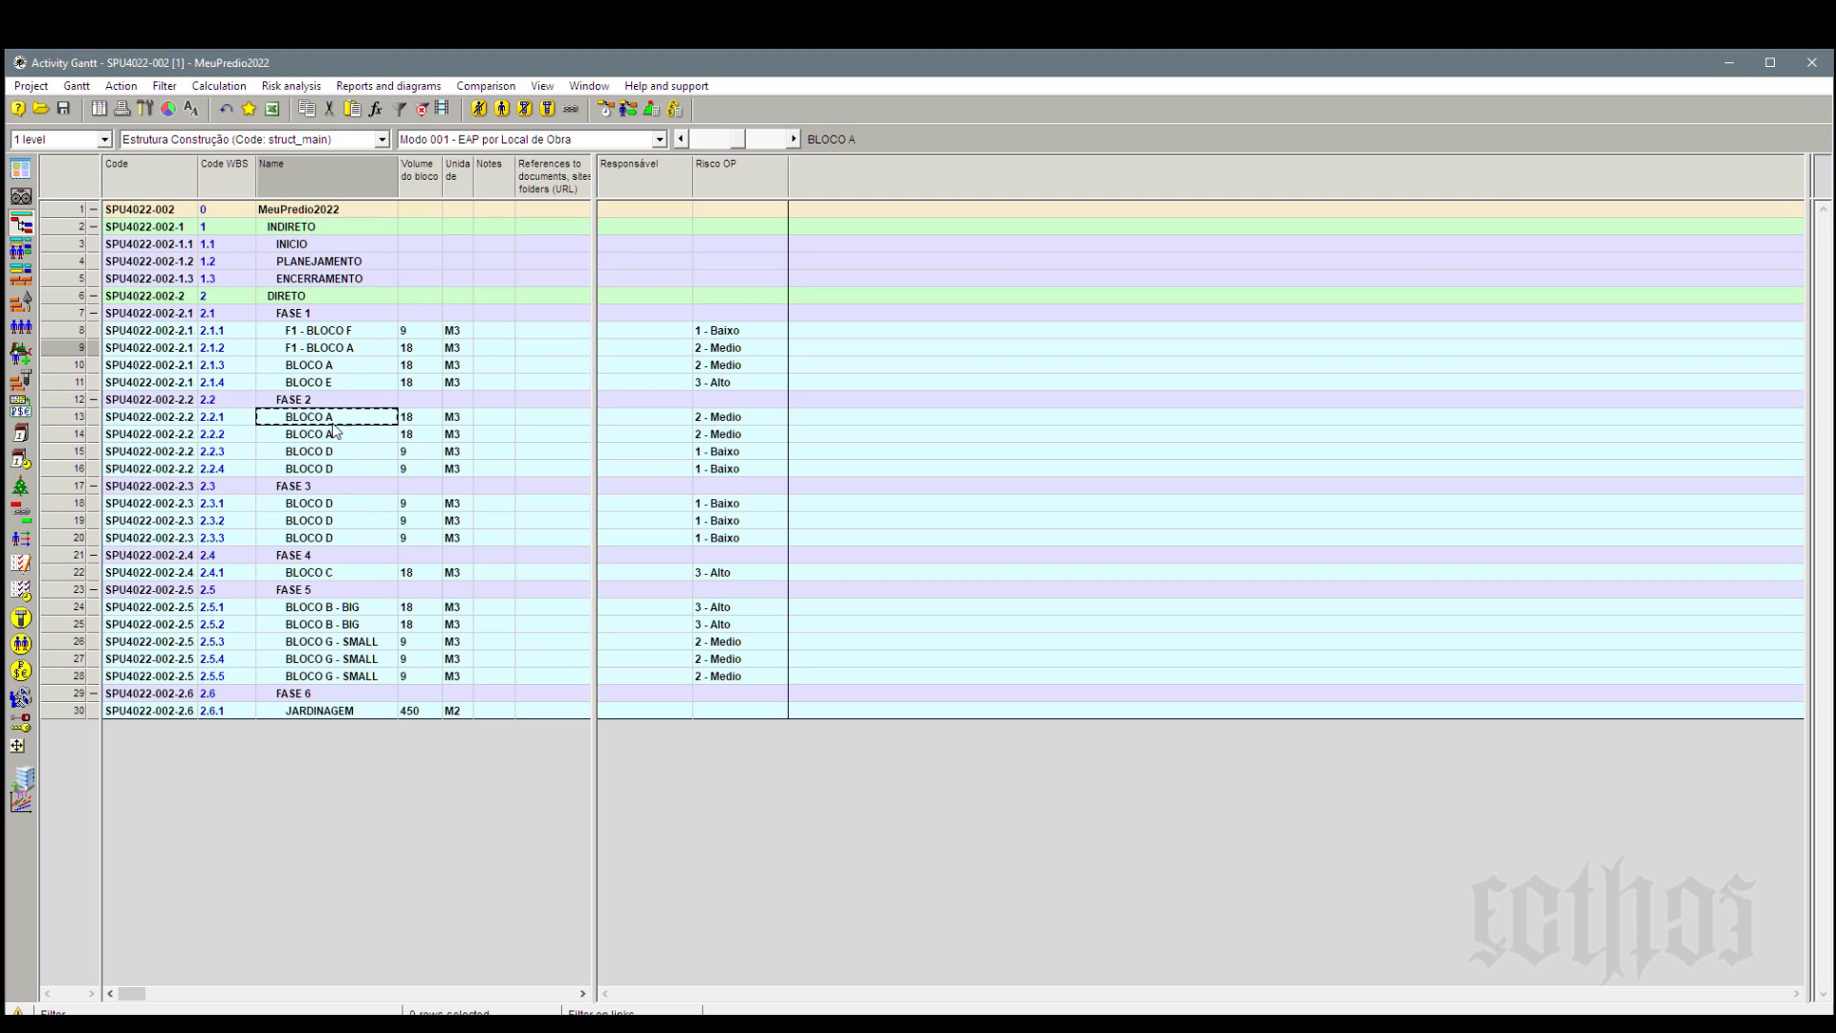
click(303, 352)
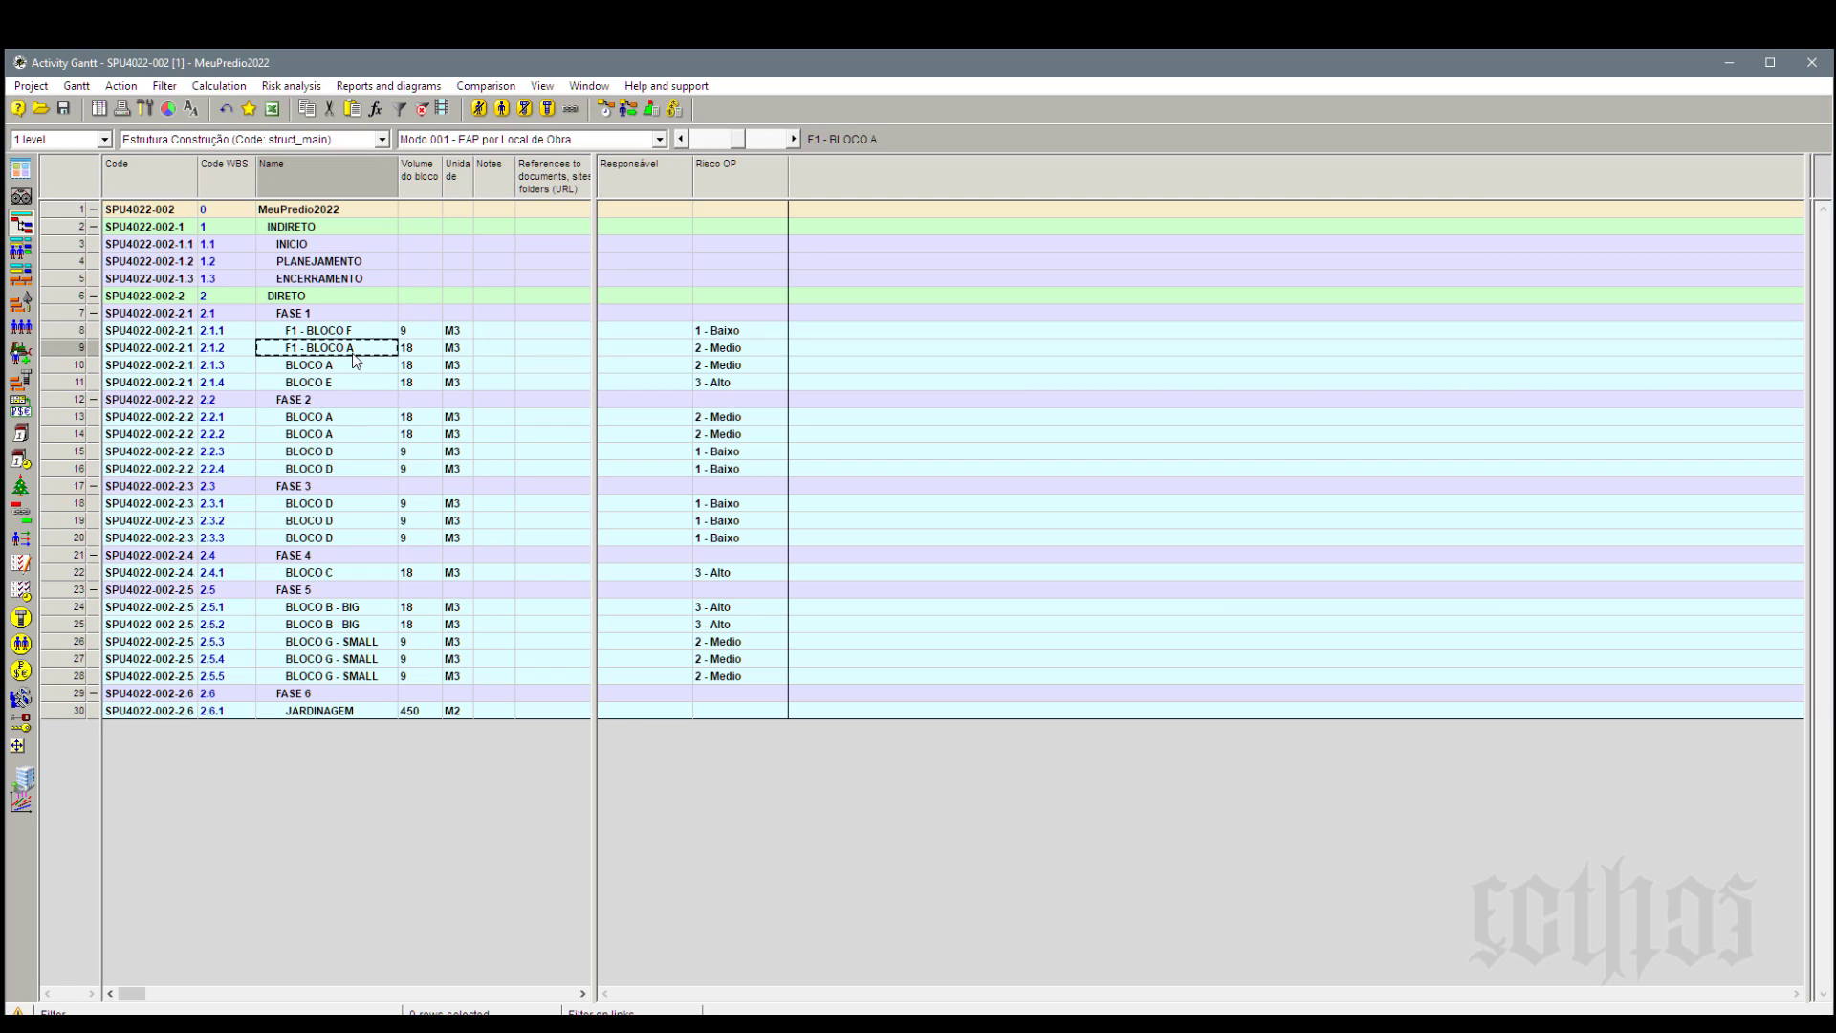
Rename the second BLOCO A of FASE 1 (WBS 2.1.3) to "F1 - BLOCO A".
double_click(347, 364)
click(347, 363)
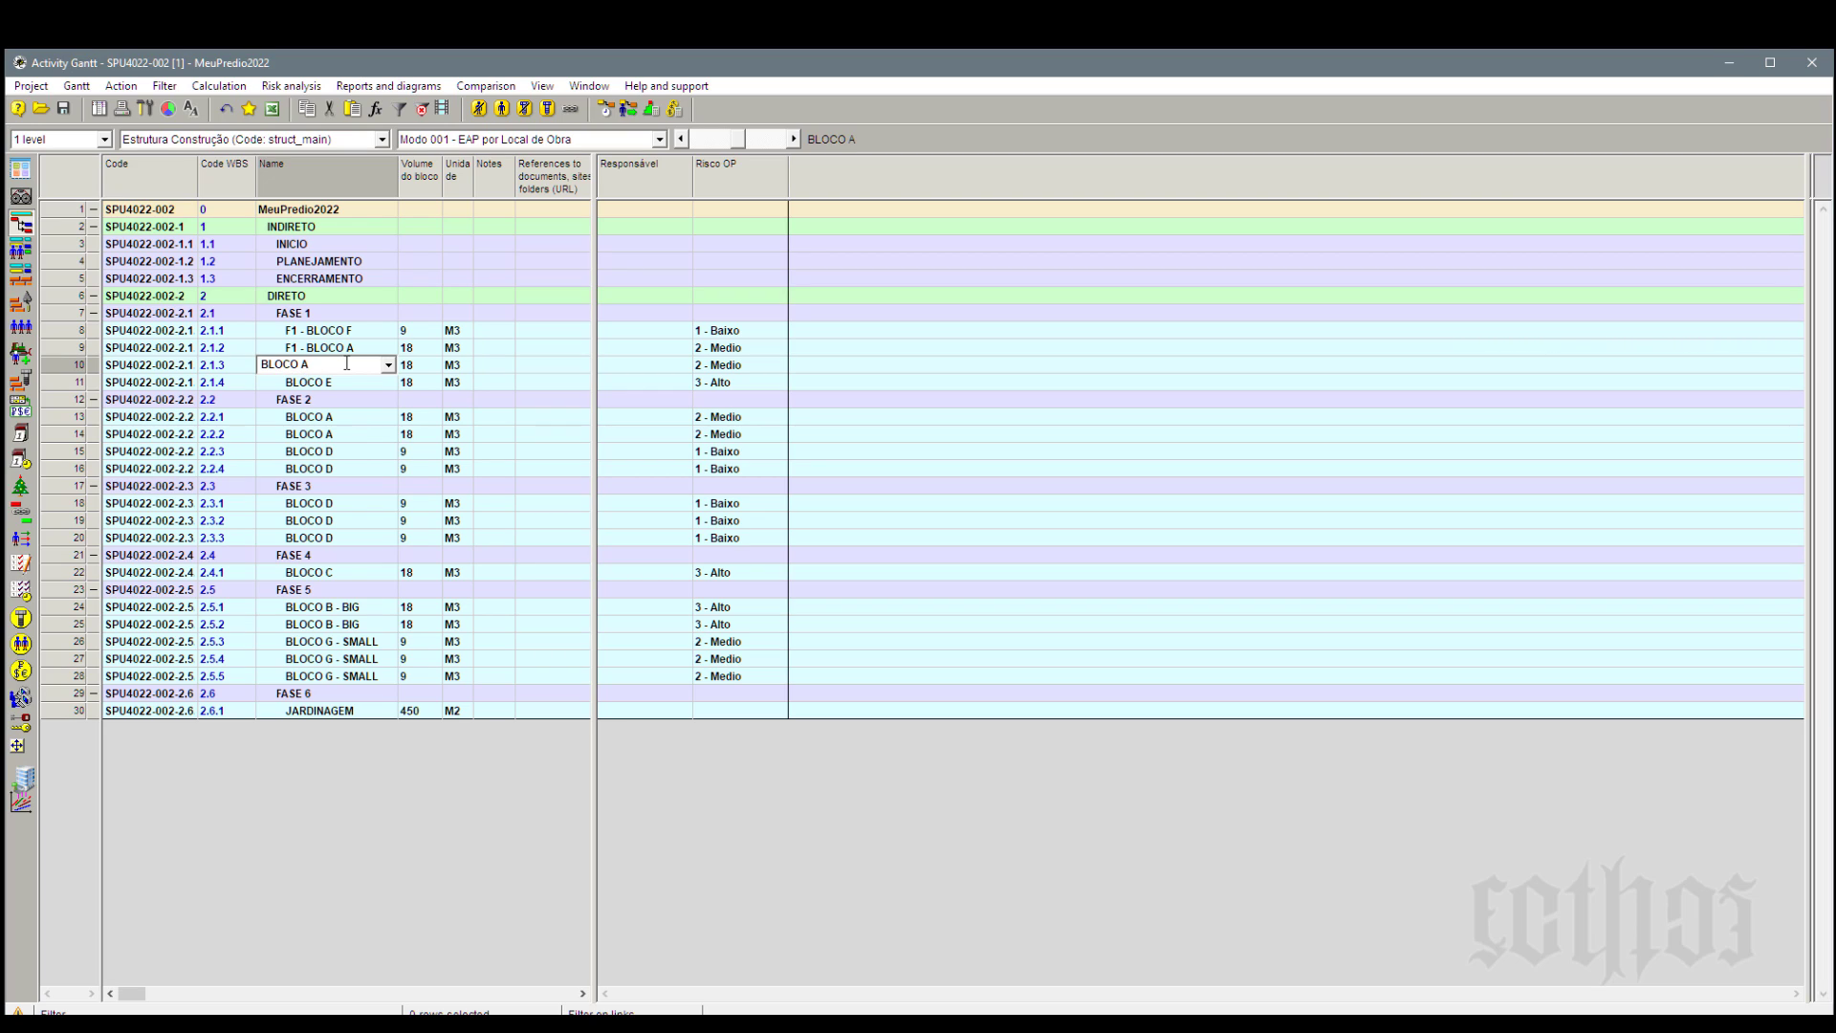
key(Home)
text(F1 -)
click(354, 387)
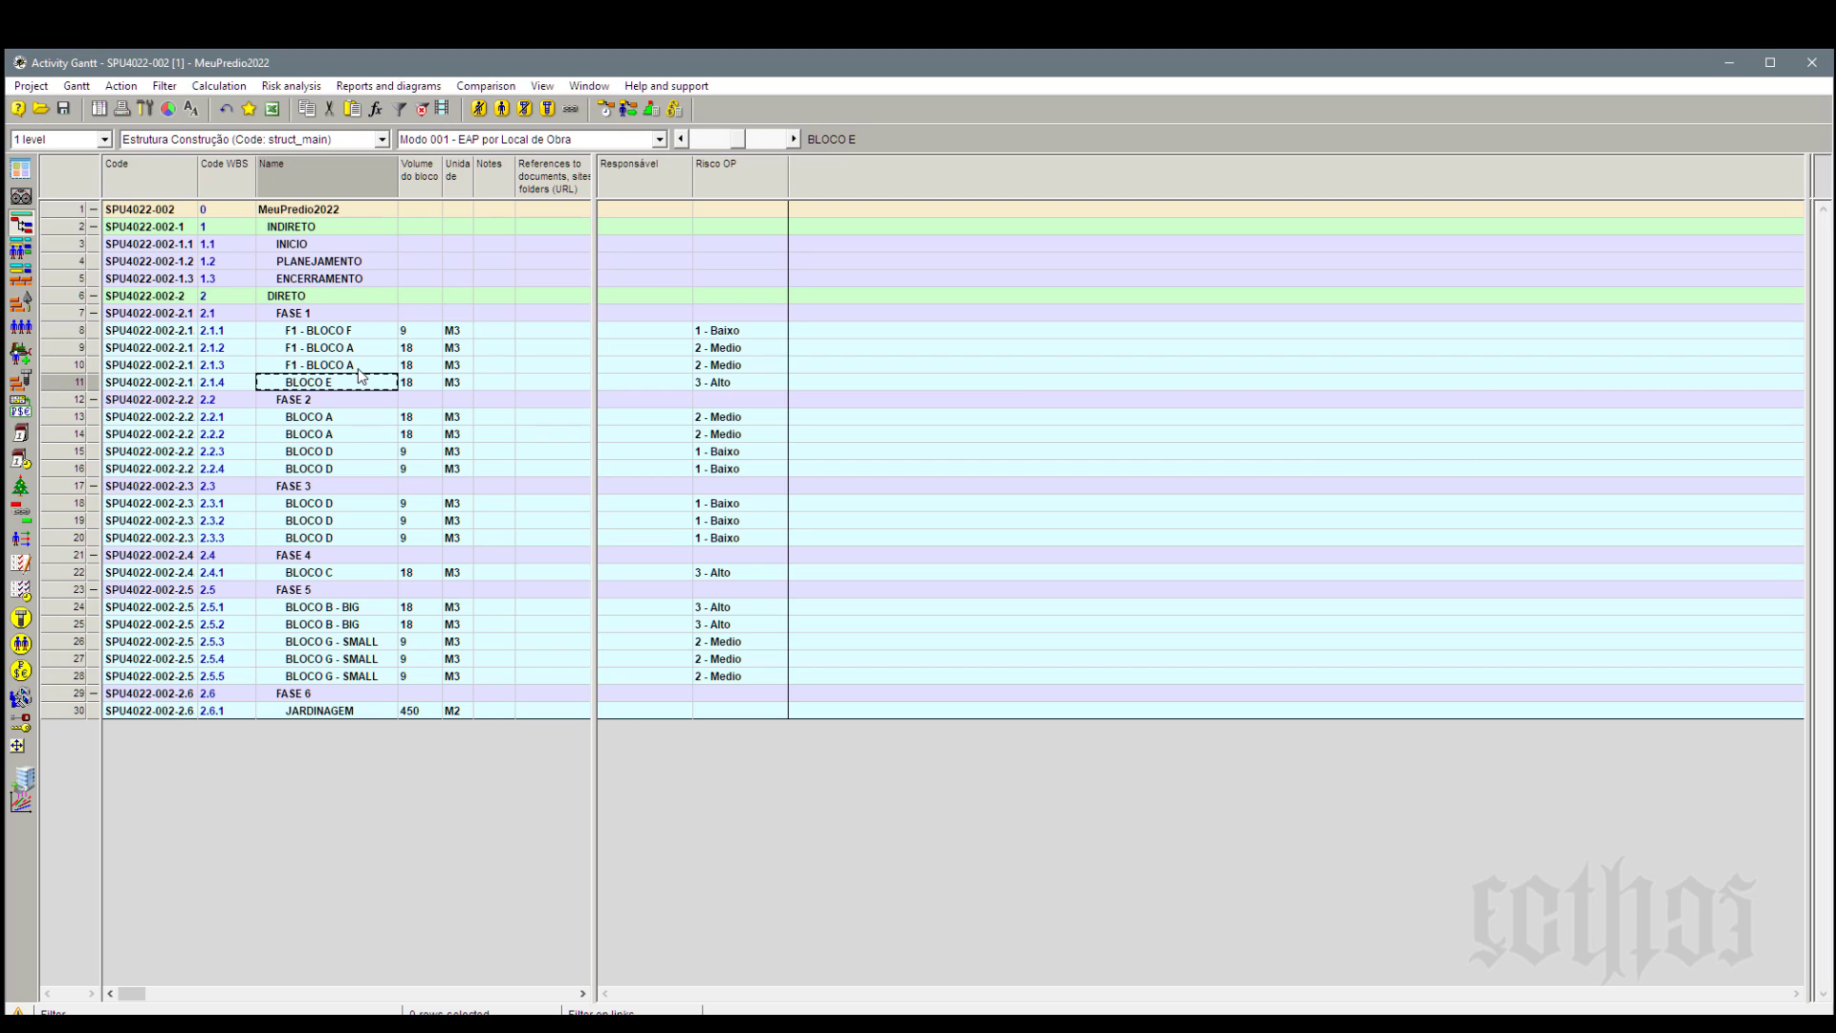
Add the suffix -1 to the block at WBS 2.1.2 so it is named "F1 - BLOCO A -1".
click(358, 369)
click(357, 370)
click(360, 369)
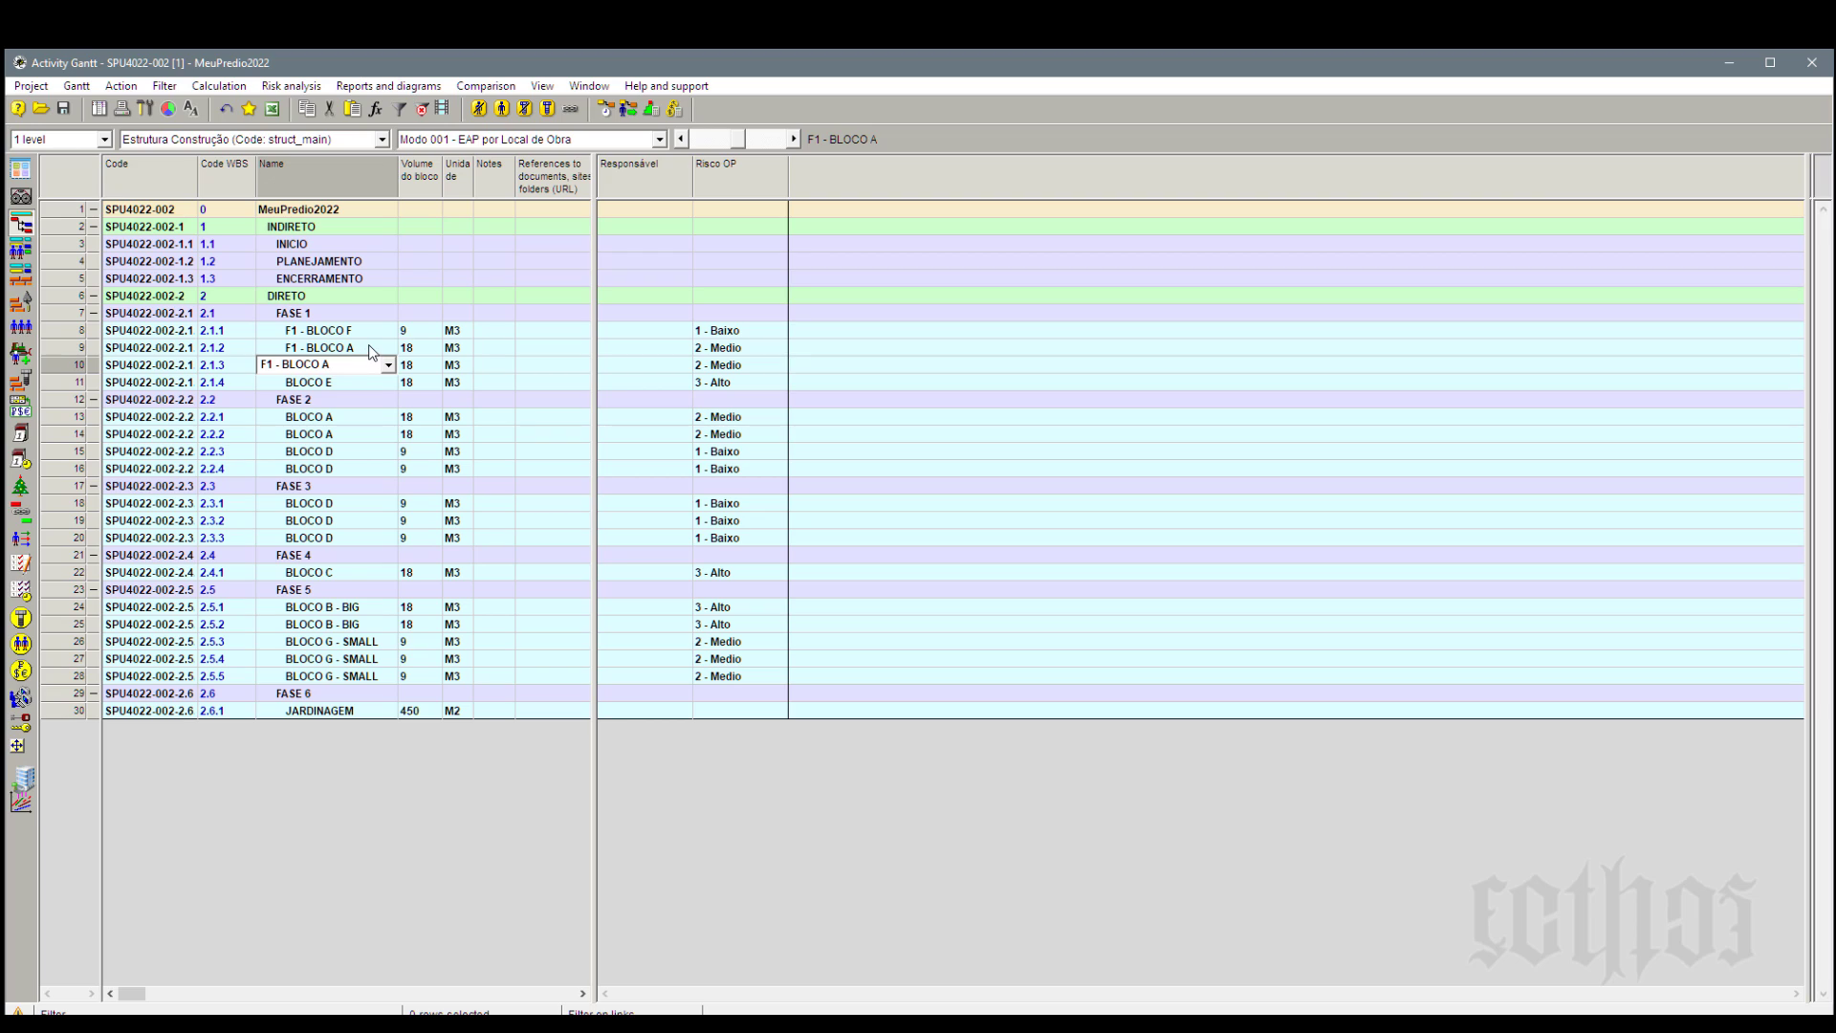
click(370, 346)
click(370, 346)
text(=)
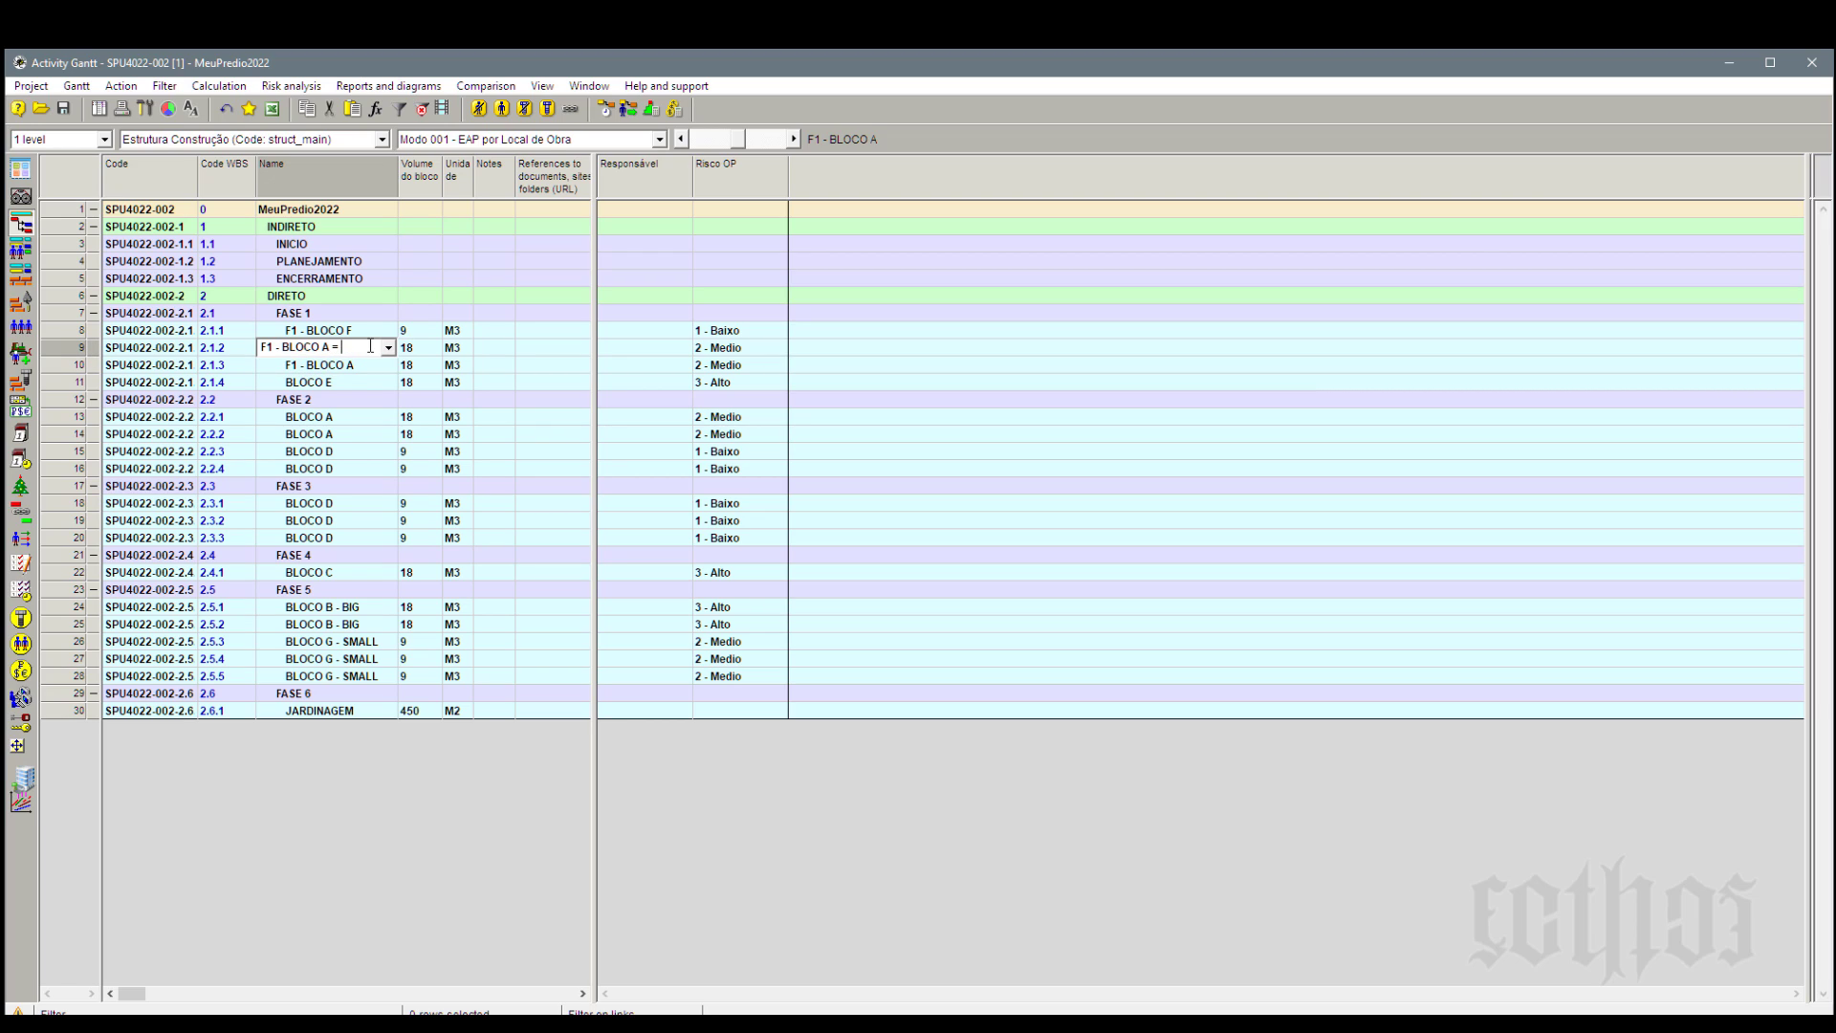
key(BackSpace)
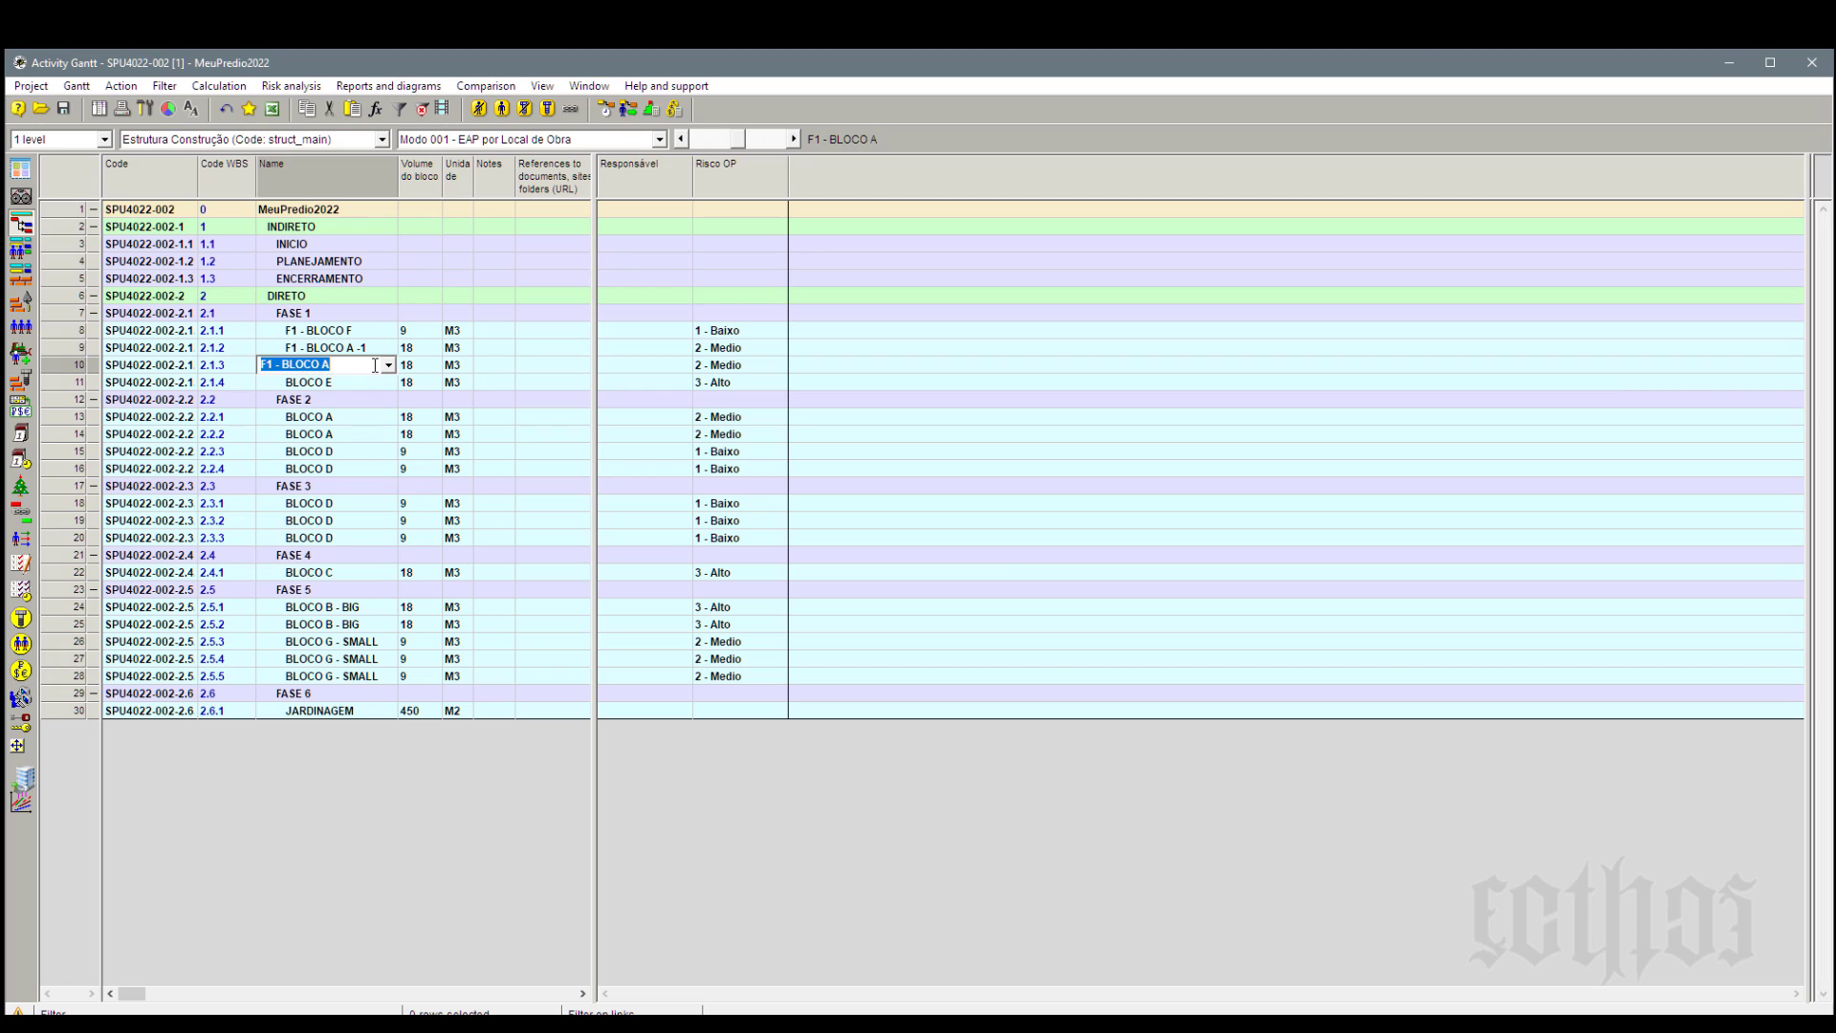
Add the suffix -12 to the name of the F1 - BLOCO A block at WBS 2.1.3.
click(373, 364)
click(353, 370)
text(-12)
key(Return)
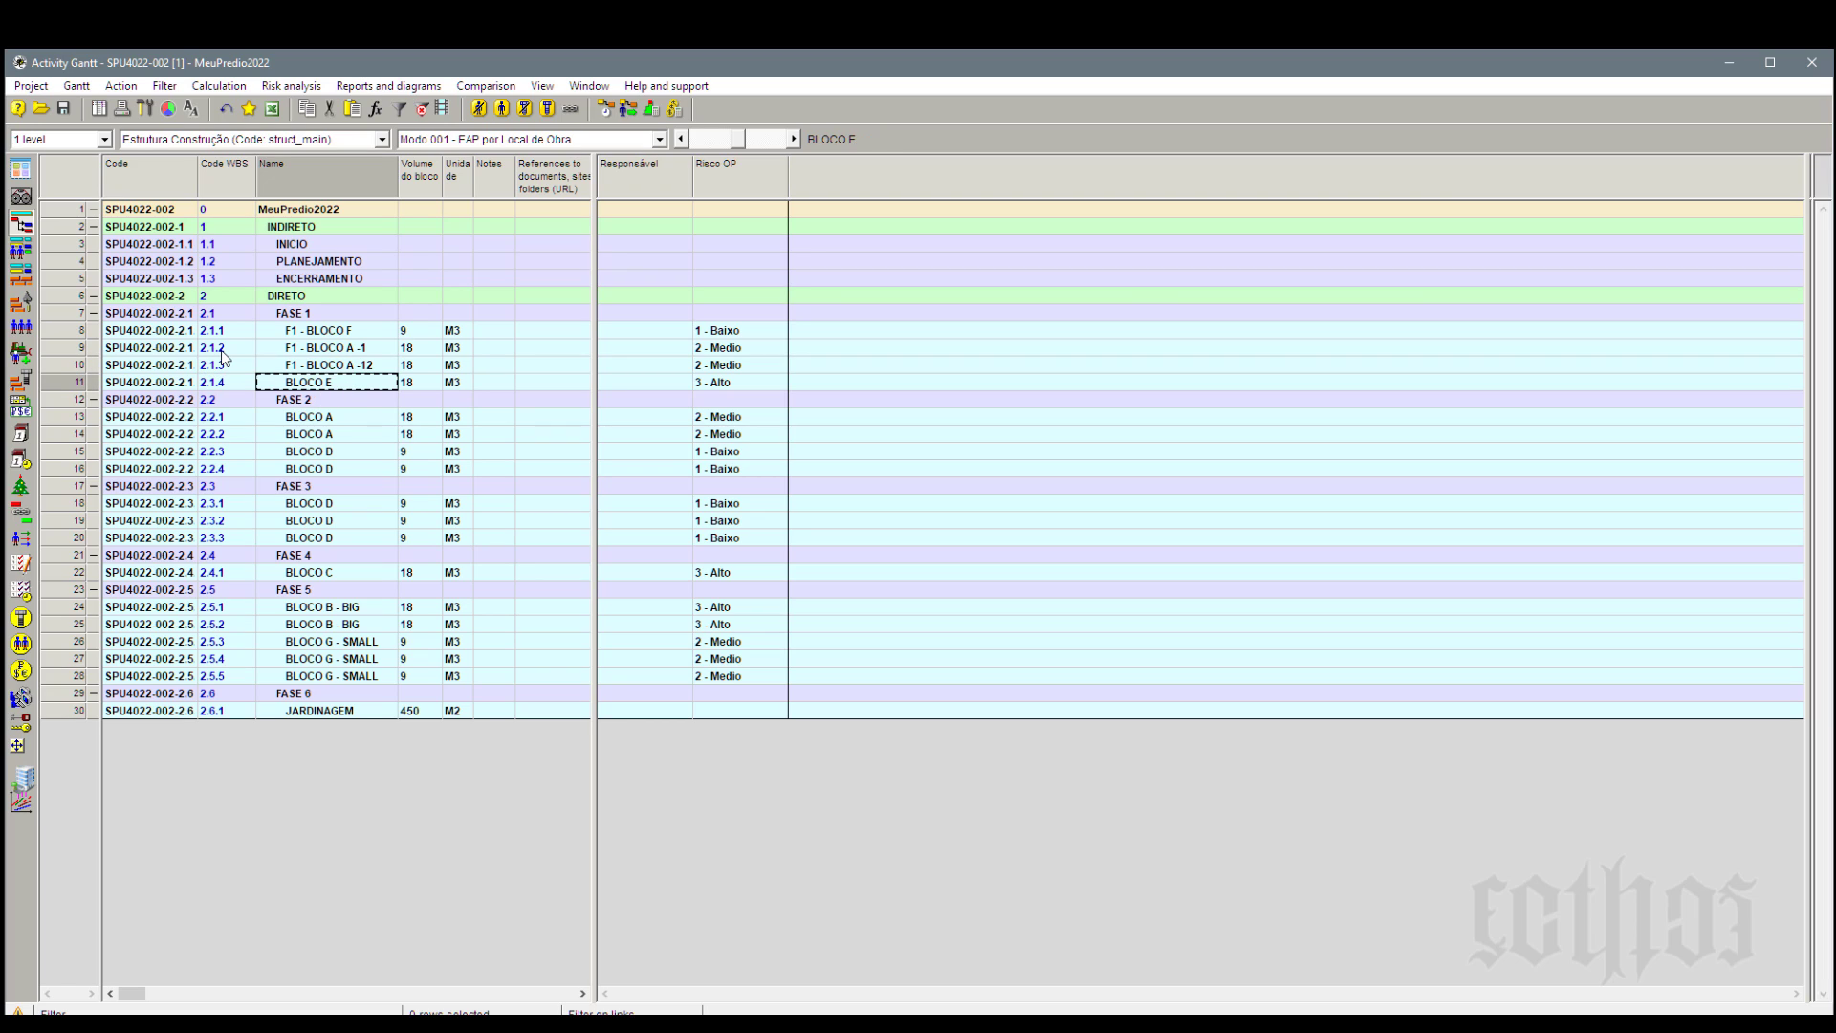
Correct the name of the block at WBS 2.1.3 to "F1 - BLOCO A - 2".
click(223, 354)
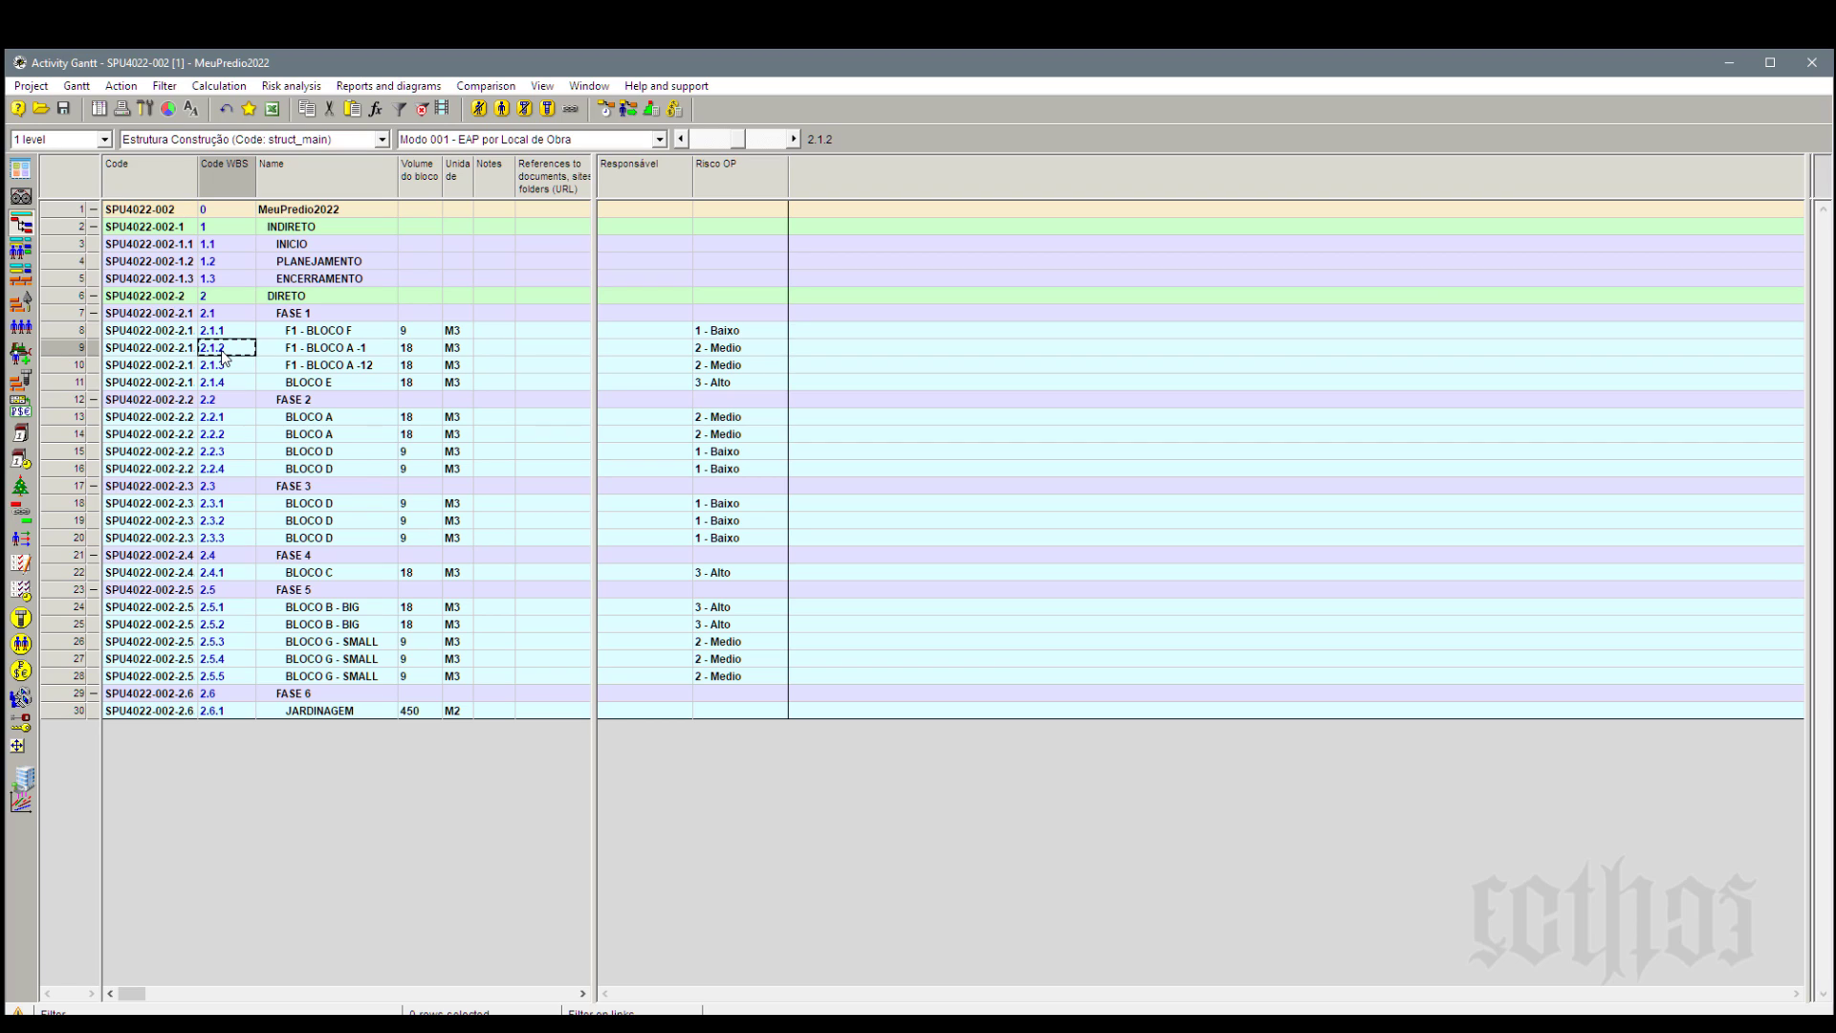
click(754, 191)
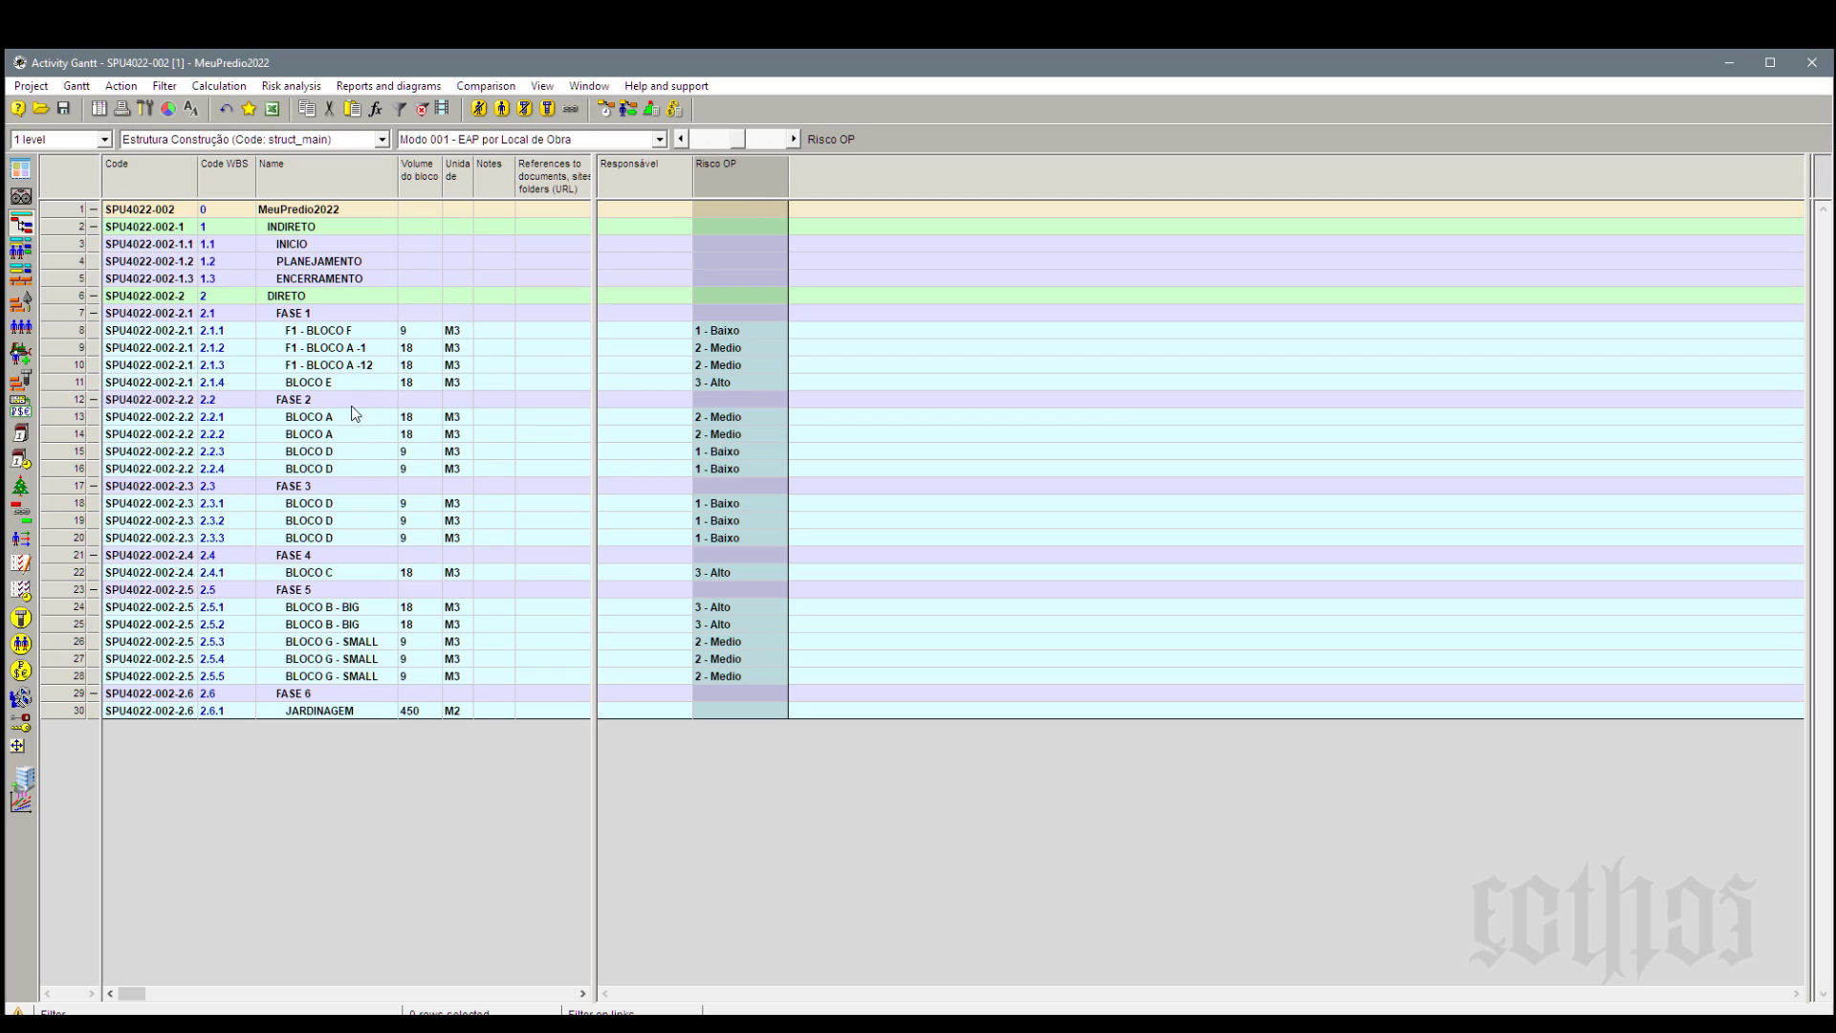
click(371, 378)
click(371, 365)
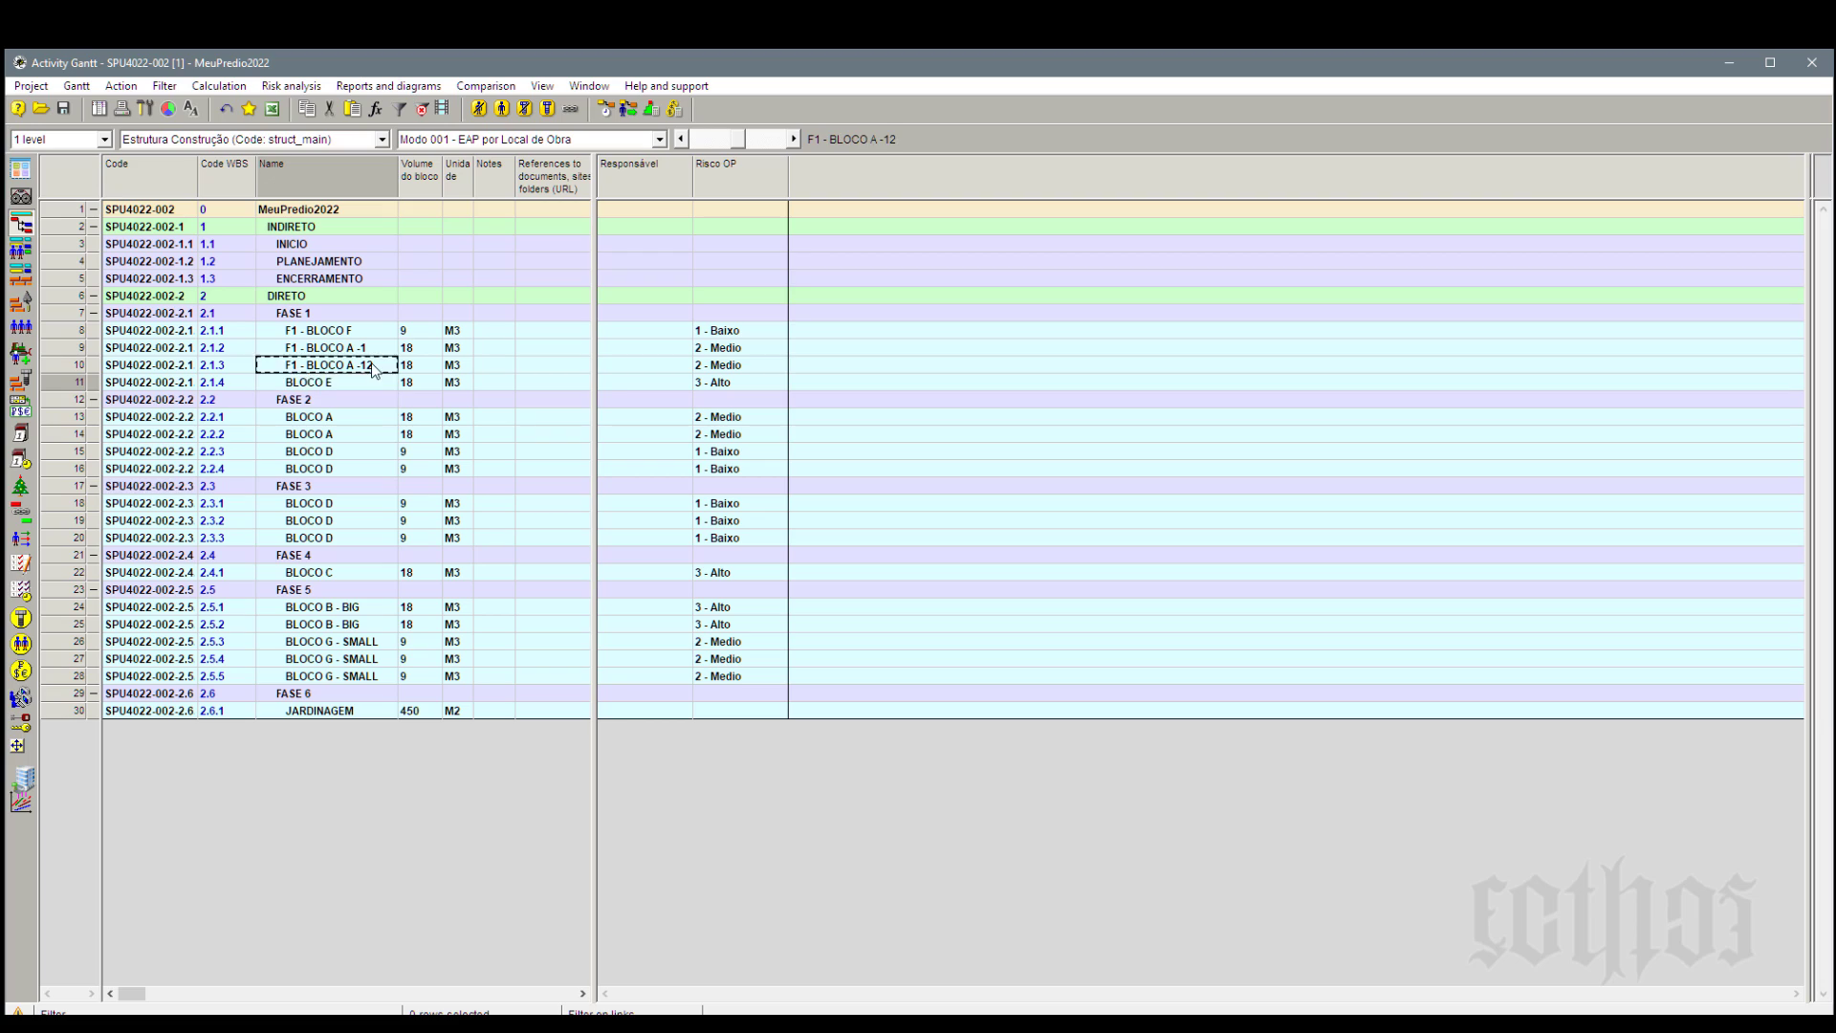
click(371, 364)
key(BackSpace)
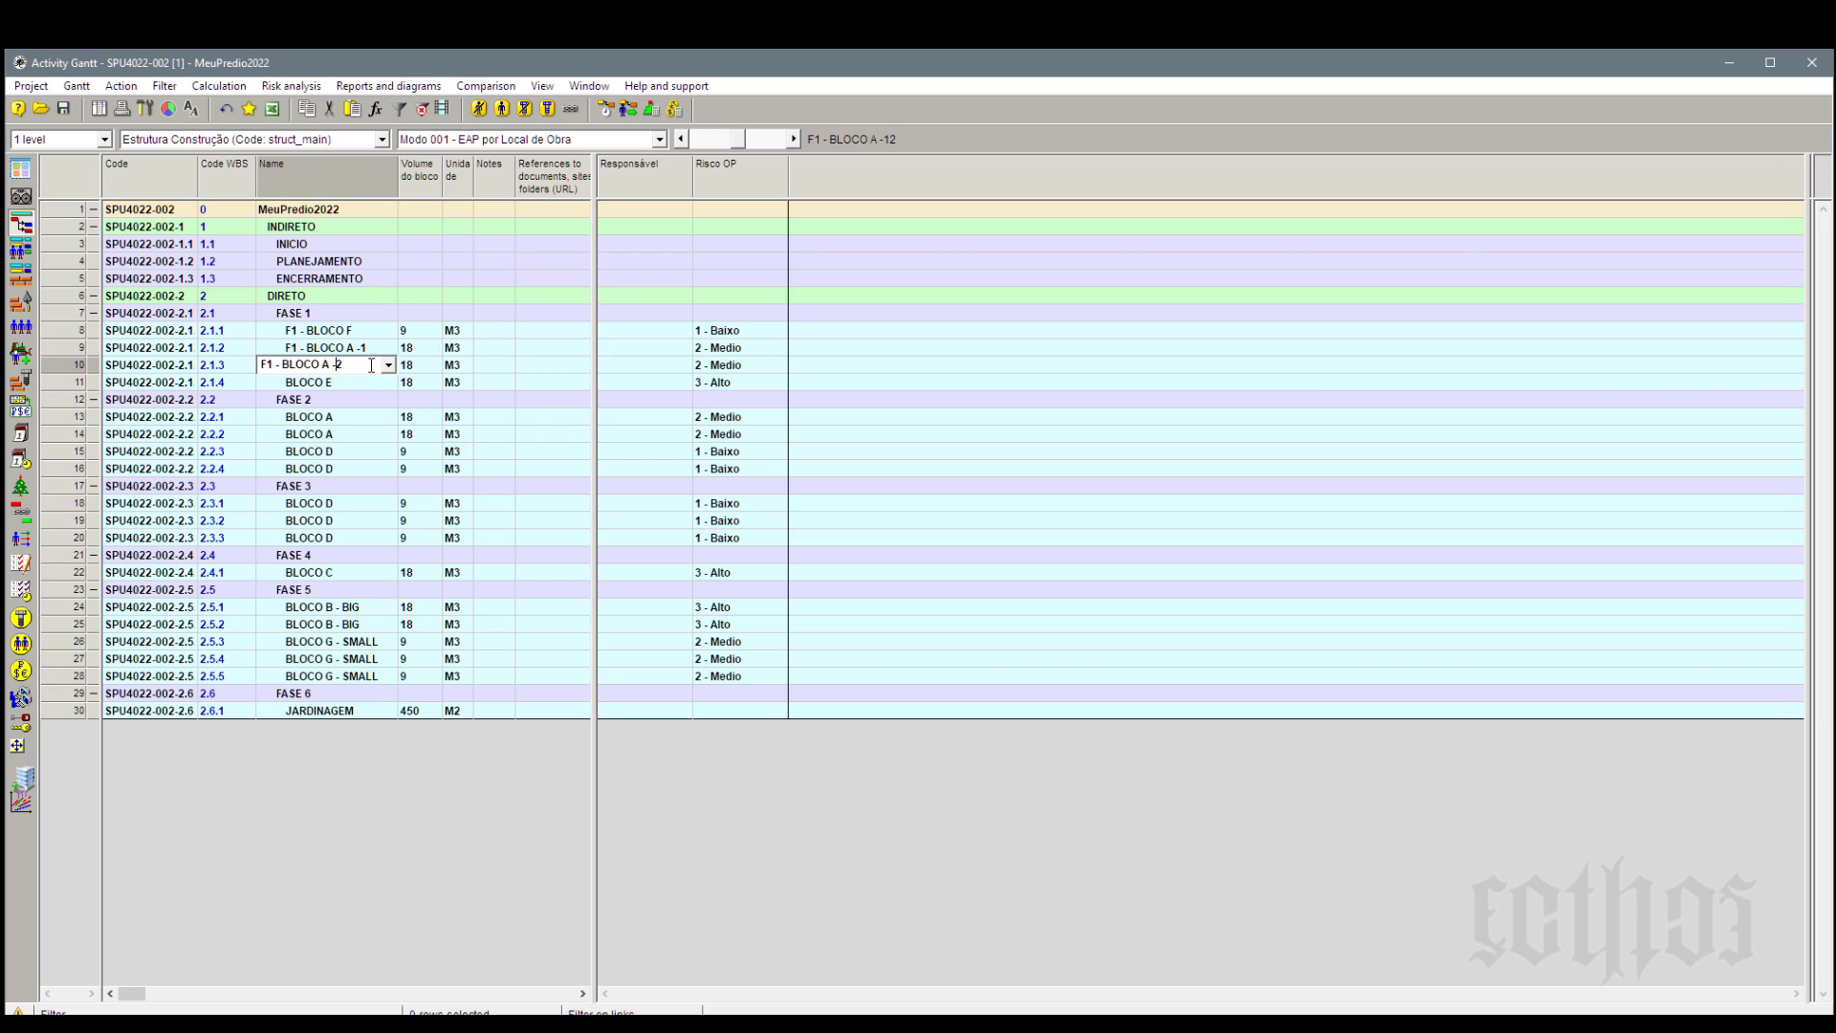
click(378, 419)
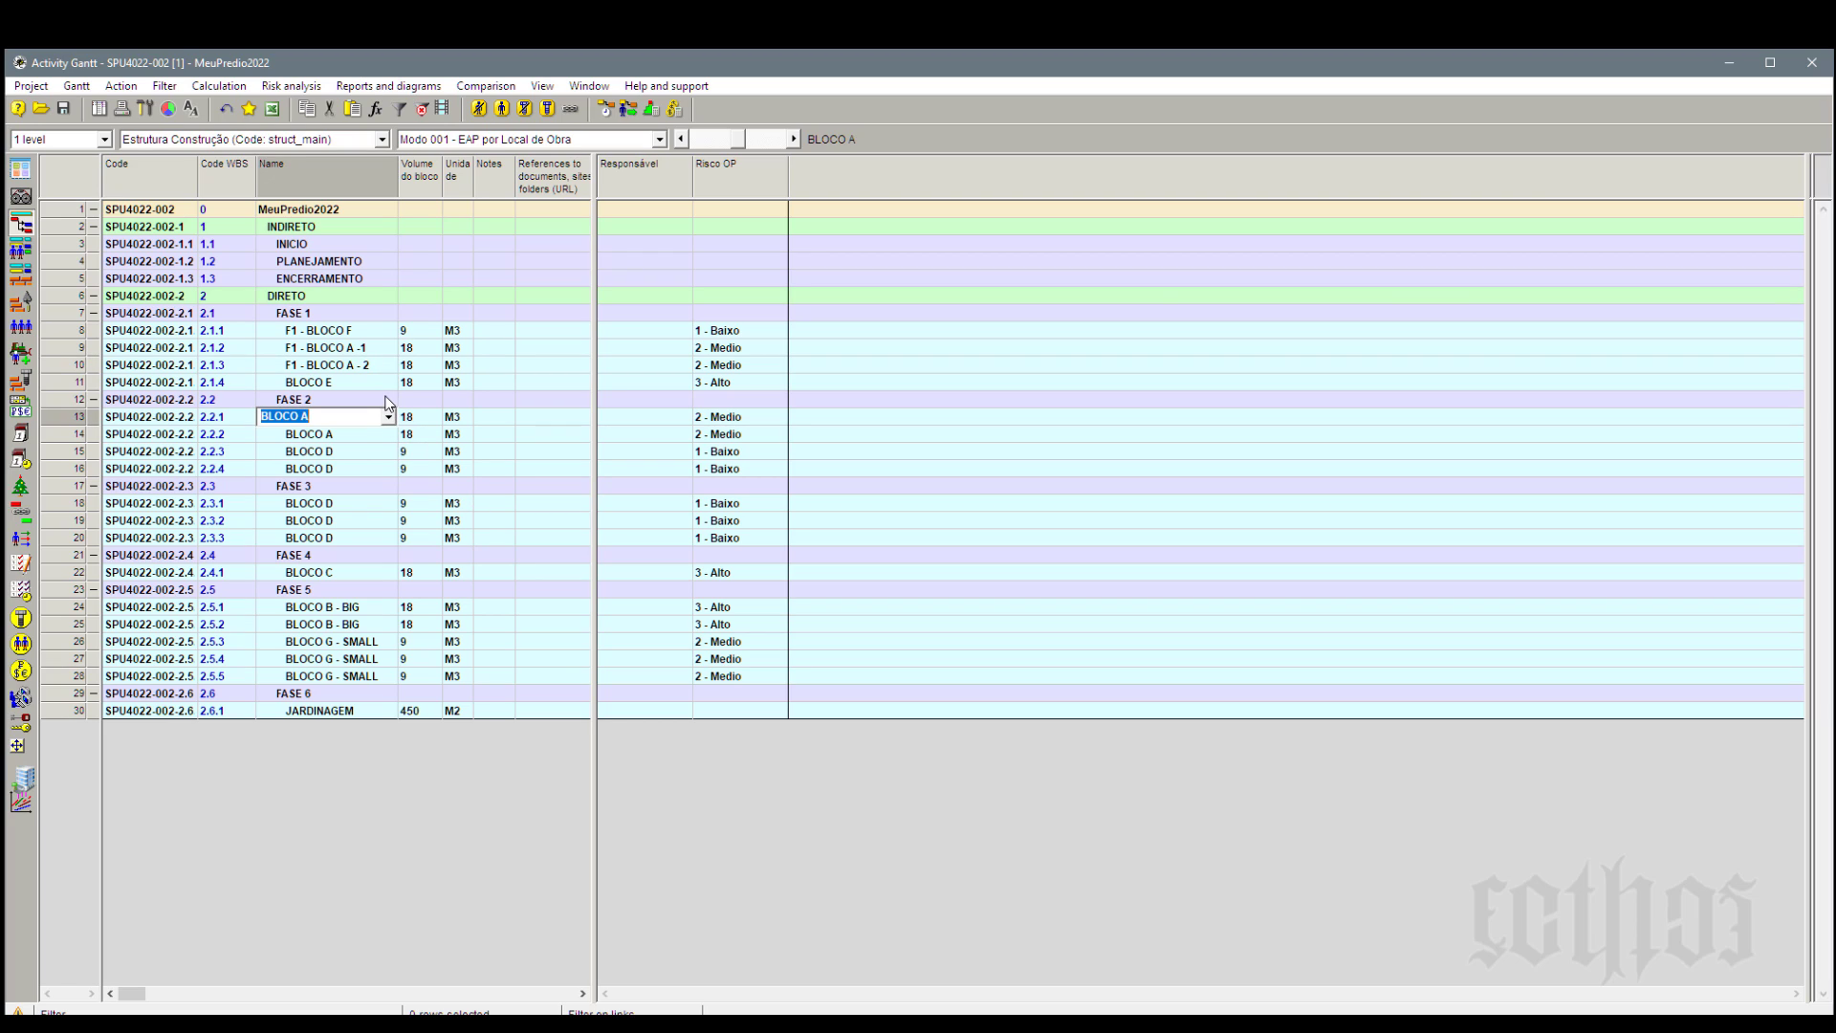
Compare the name and WBS code of F1 - BLOCO A -1 with the first BLOCO A of FASE 2.
click(360, 352)
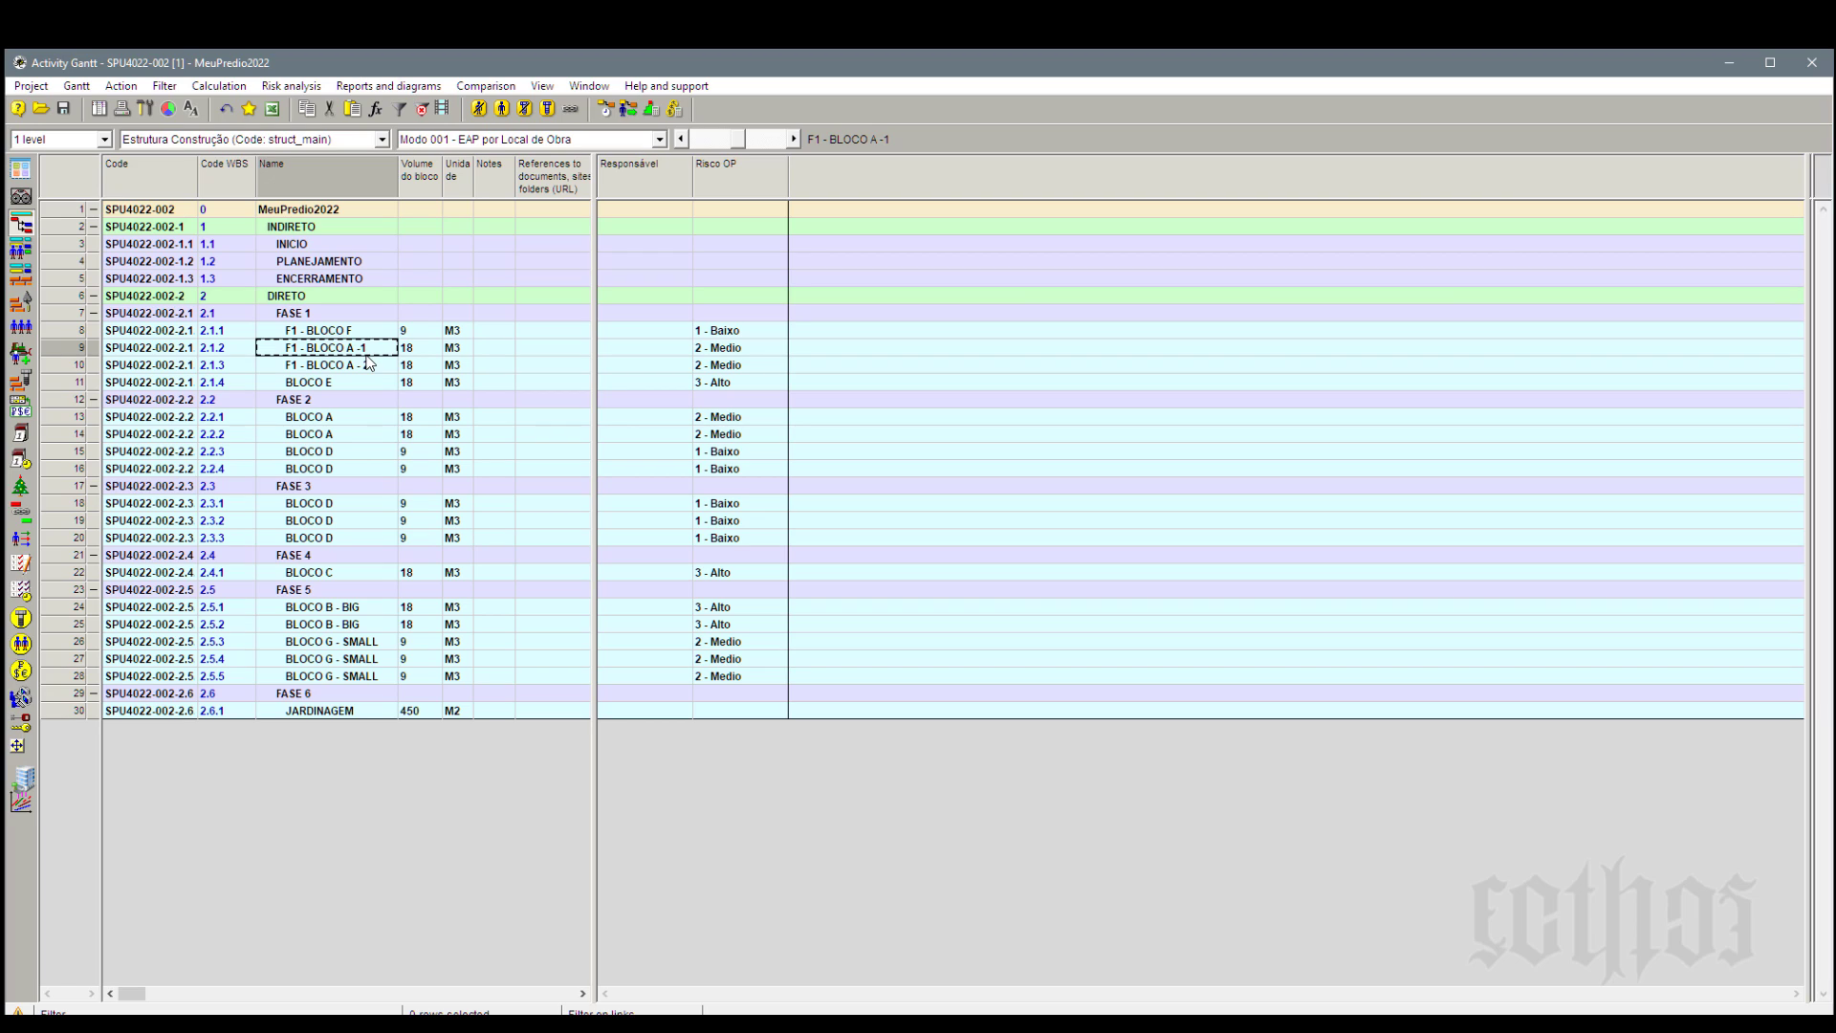
click(239, 355)
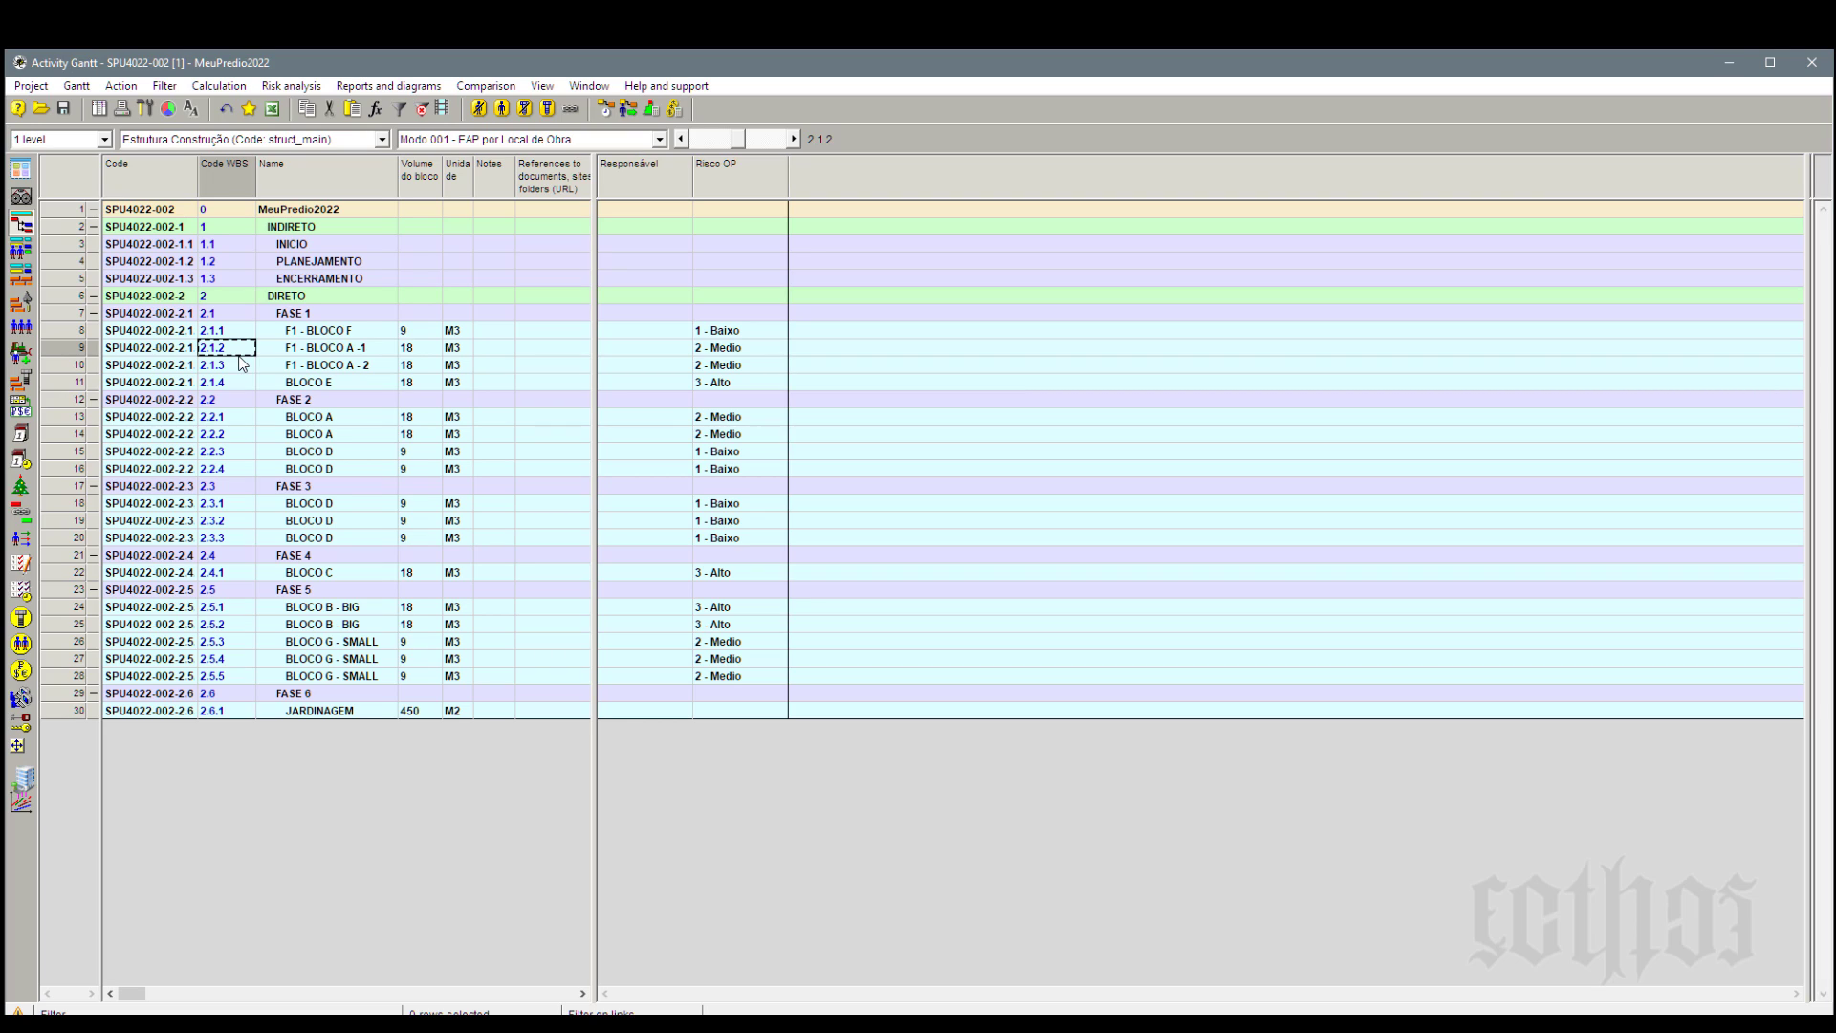
click(365, 181)
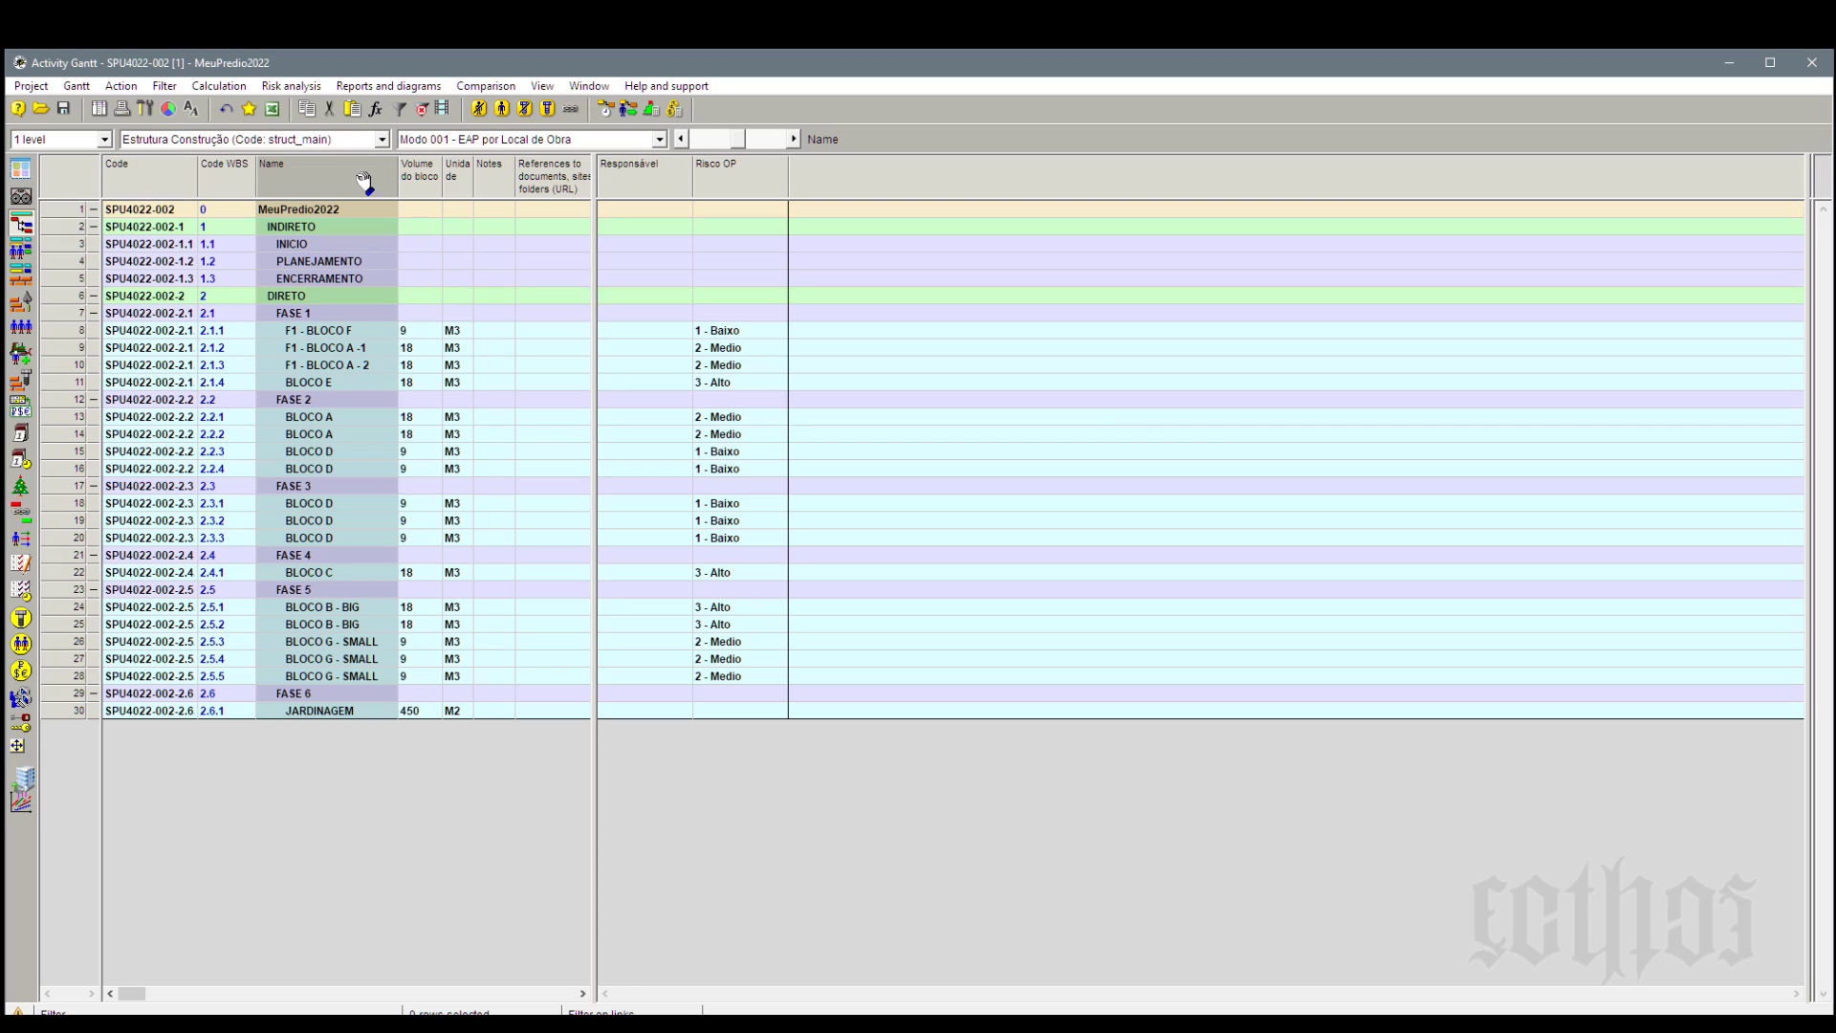
click(356, 415)
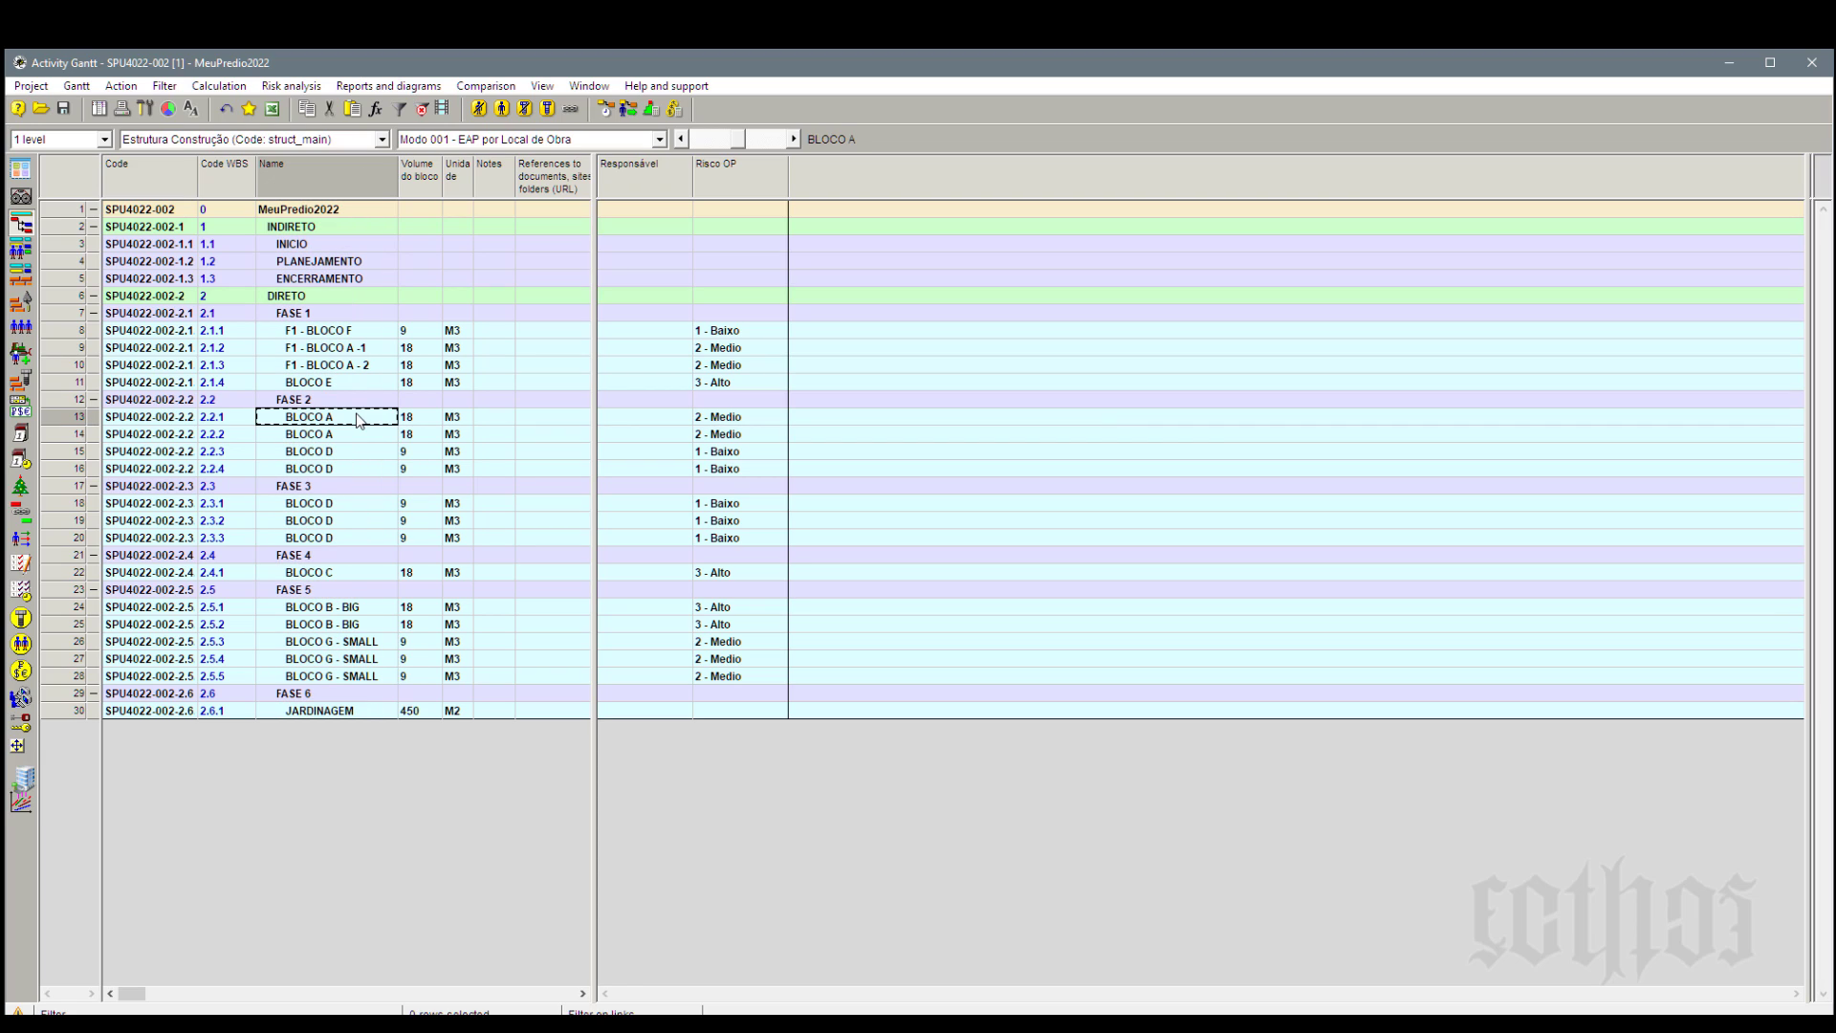
click(359, 353)
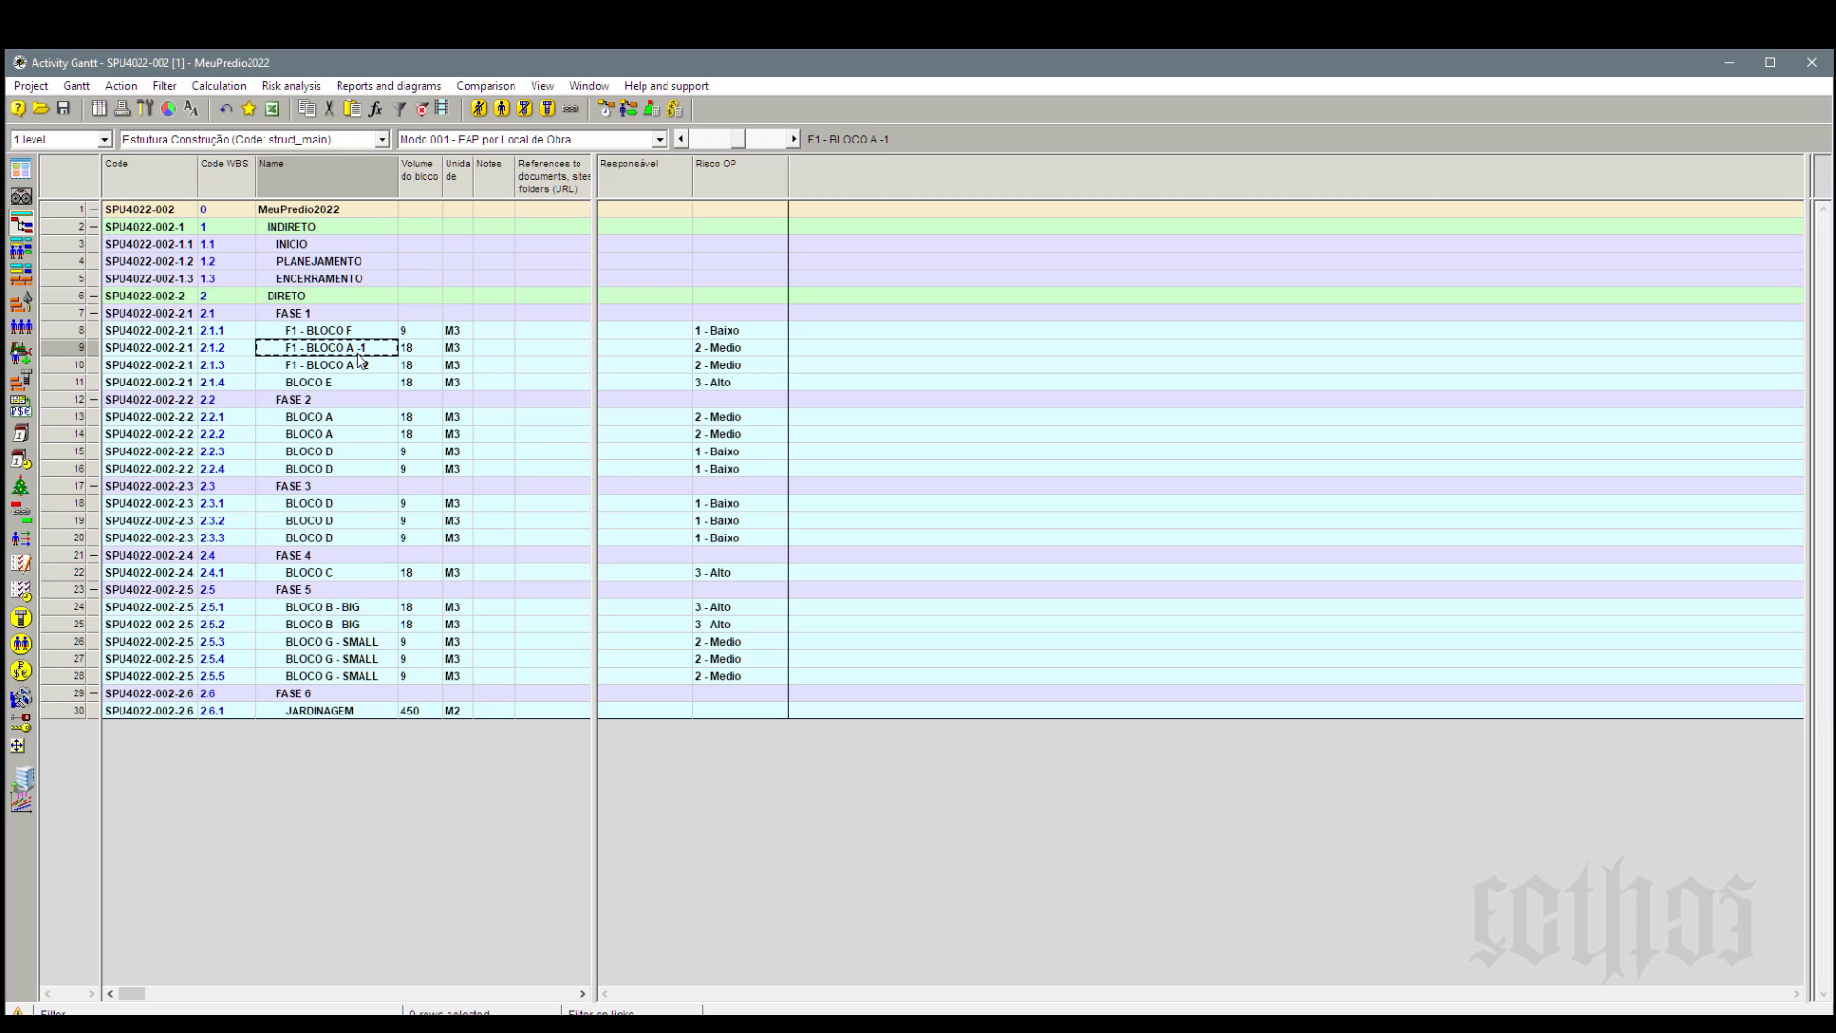
click(235, 354)
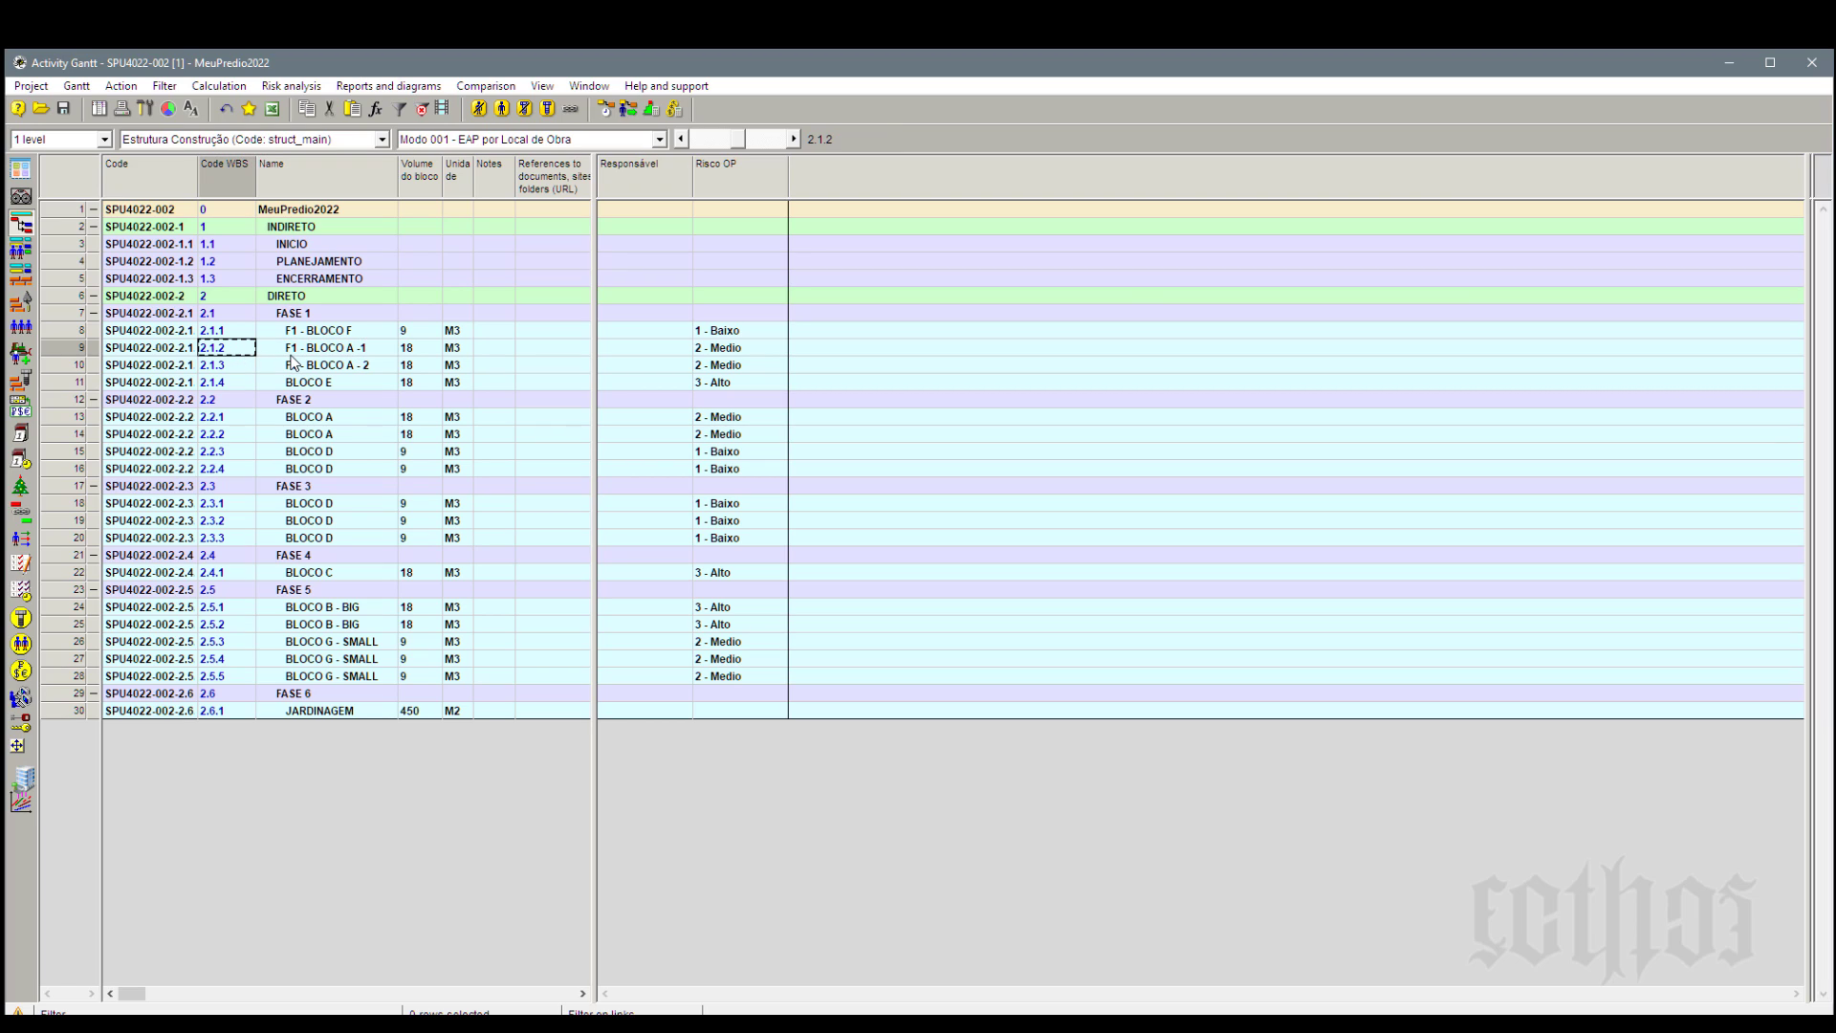
Write the headings descricao, criterios de aceitacao, cp, ca and cq in the notes of block F1 - BLOCO F.
click(325, 352)
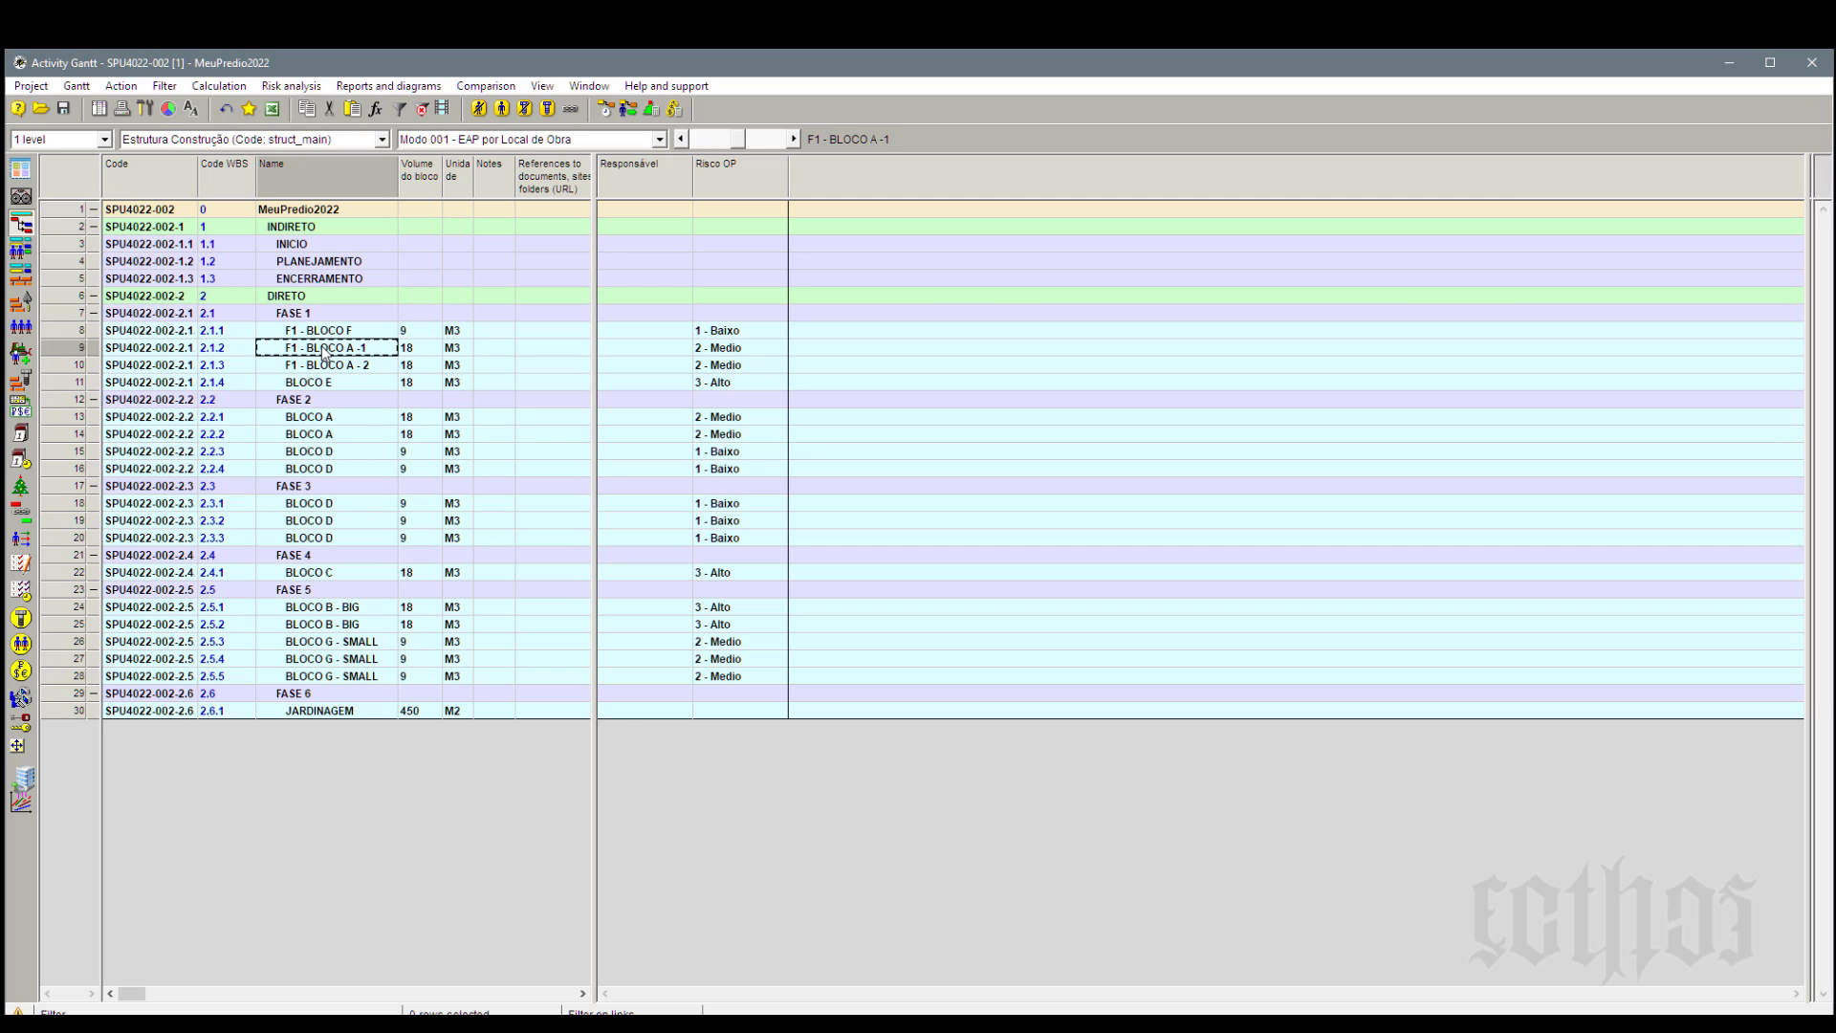
double_click(69, 334)
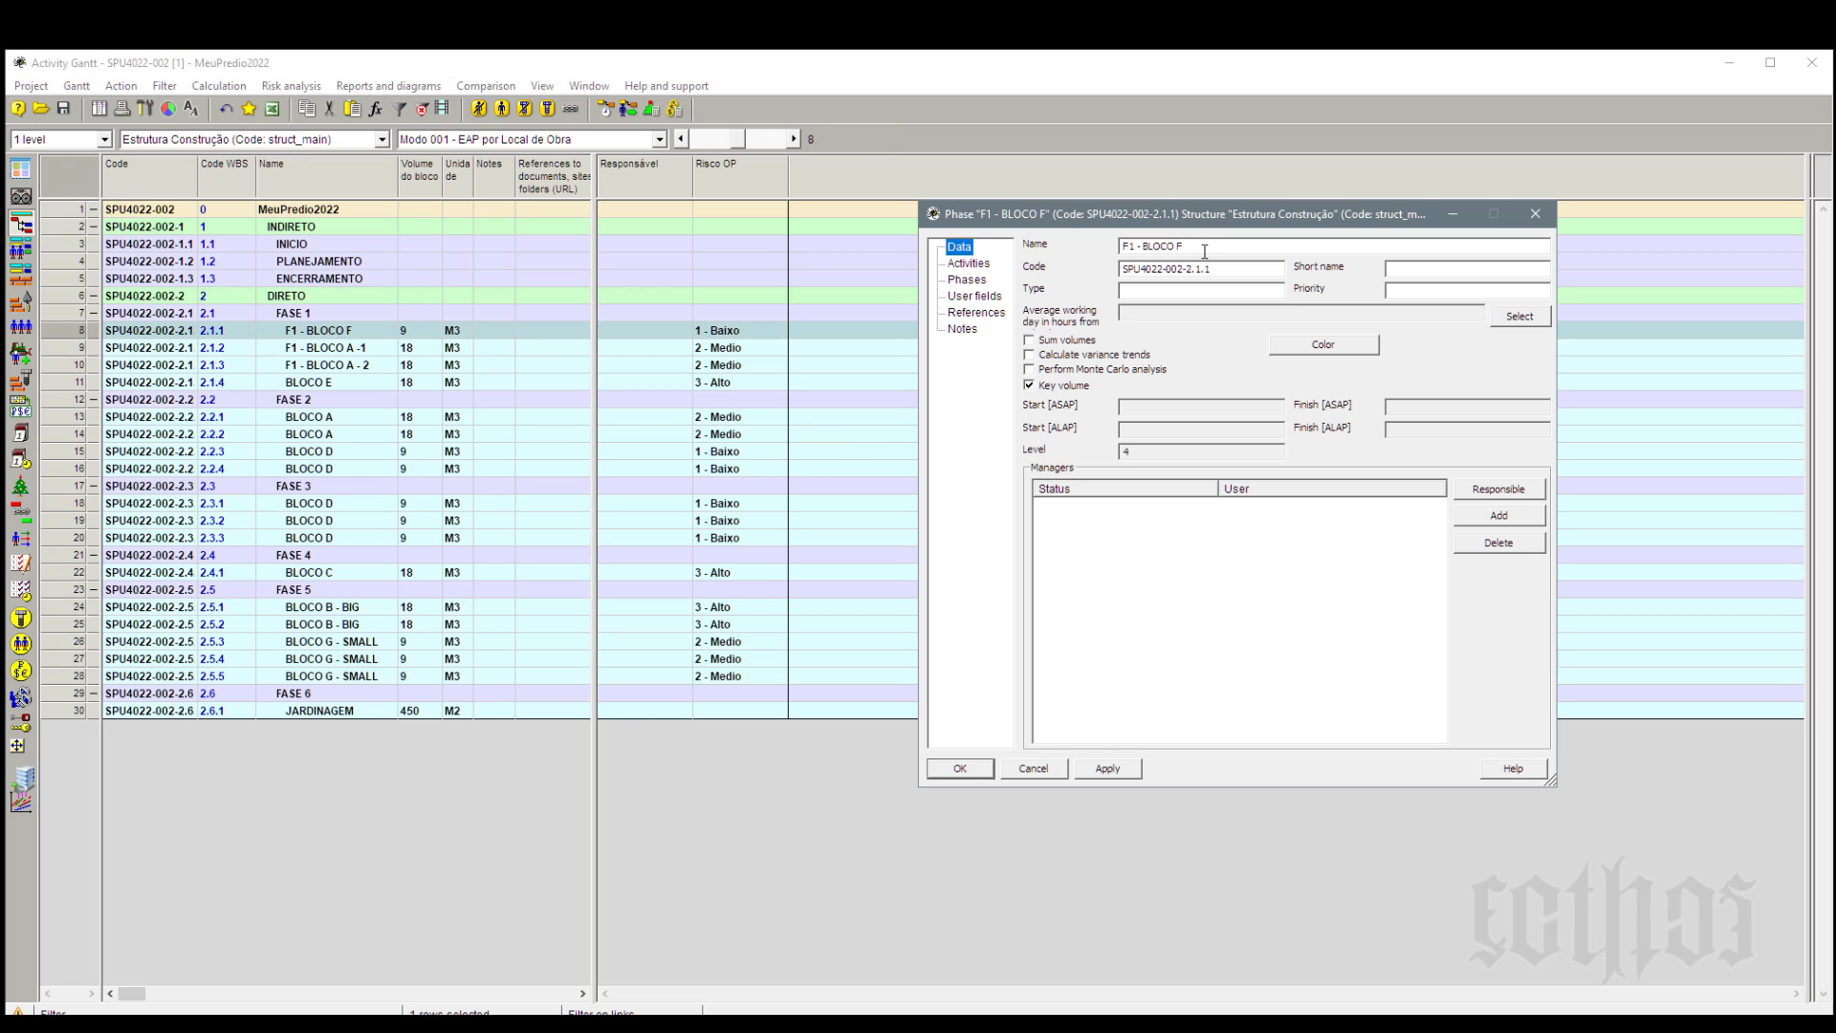
click(1205, 251)
click(962, 329)
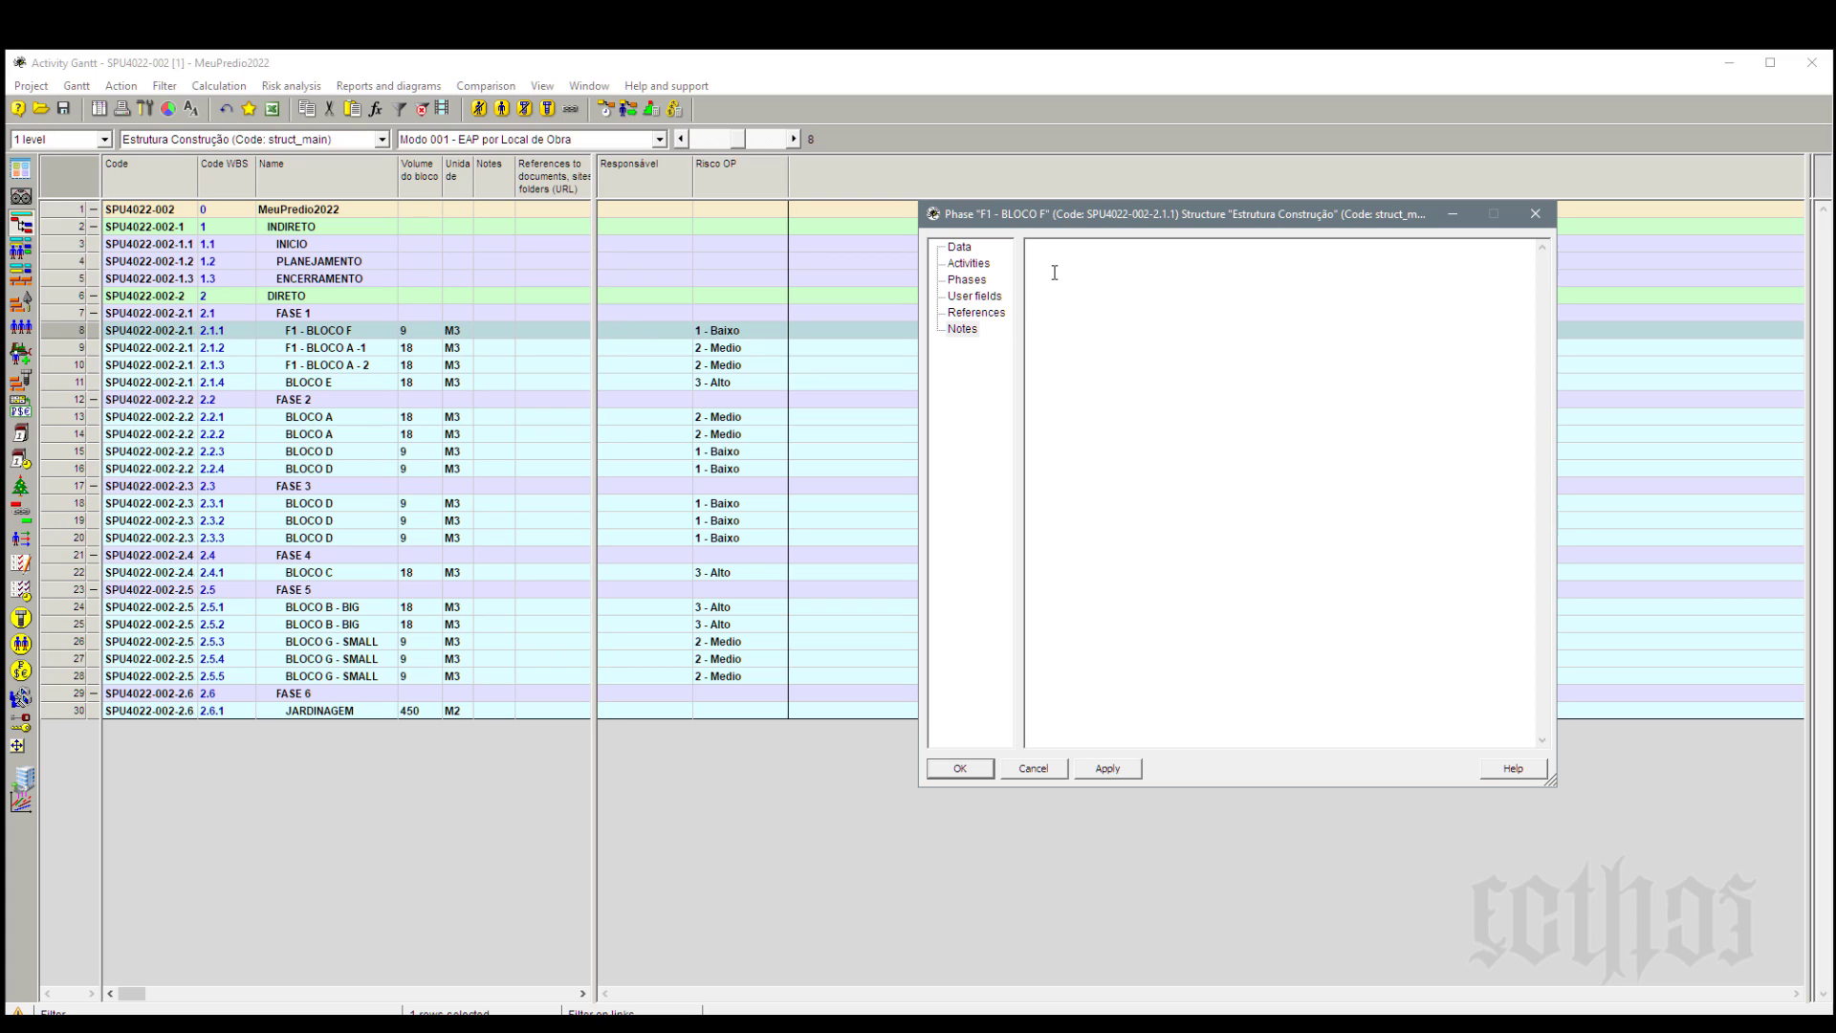
text(descricao)
key(Return)
text(criterios de aceitacao  cp  ca c1)
key(Return)
key(Return)
text(q)
Separate the headings after descricao in the notes with blank lines.
click(1057, 304)
key(Return)
key(Return)
click(1044, 352)
key(Return)
key(Return)
Add a numbered list from 1 to 5 under the criterios de aceitacao heading, one number per line.
click(1035, 410)
key(Return)
key(Return)
text(2)
key(Return)
text(3)
key(Return)
text(4)
key(Return)
text(5)
key(Return)
Add a numbered list from 1 to 4 under the cp heading of the notes.
click(1071, 417)
key(Return)
text(1)
key(Return)
text(2)
key(Return)
text(3)
key(Return)
text(4)
key(Return)
Compare the numbered lists under criterios de aceitacao and cp in the notes.
drag(1038, 359, 1020, 299)
click(1047, 356)
shift+click(1049, 350)
click(1051, 422)
drag(1051, 466, 1029, 424)
drag(1052, 360, 1031, 294)
drag(1042, 465, 1028, 426)
click(1041, 411)
Delete the ca heading from the notes and list the numbers 1 to 5 under the cq heading.
drag(1057, 532, 991, 503)
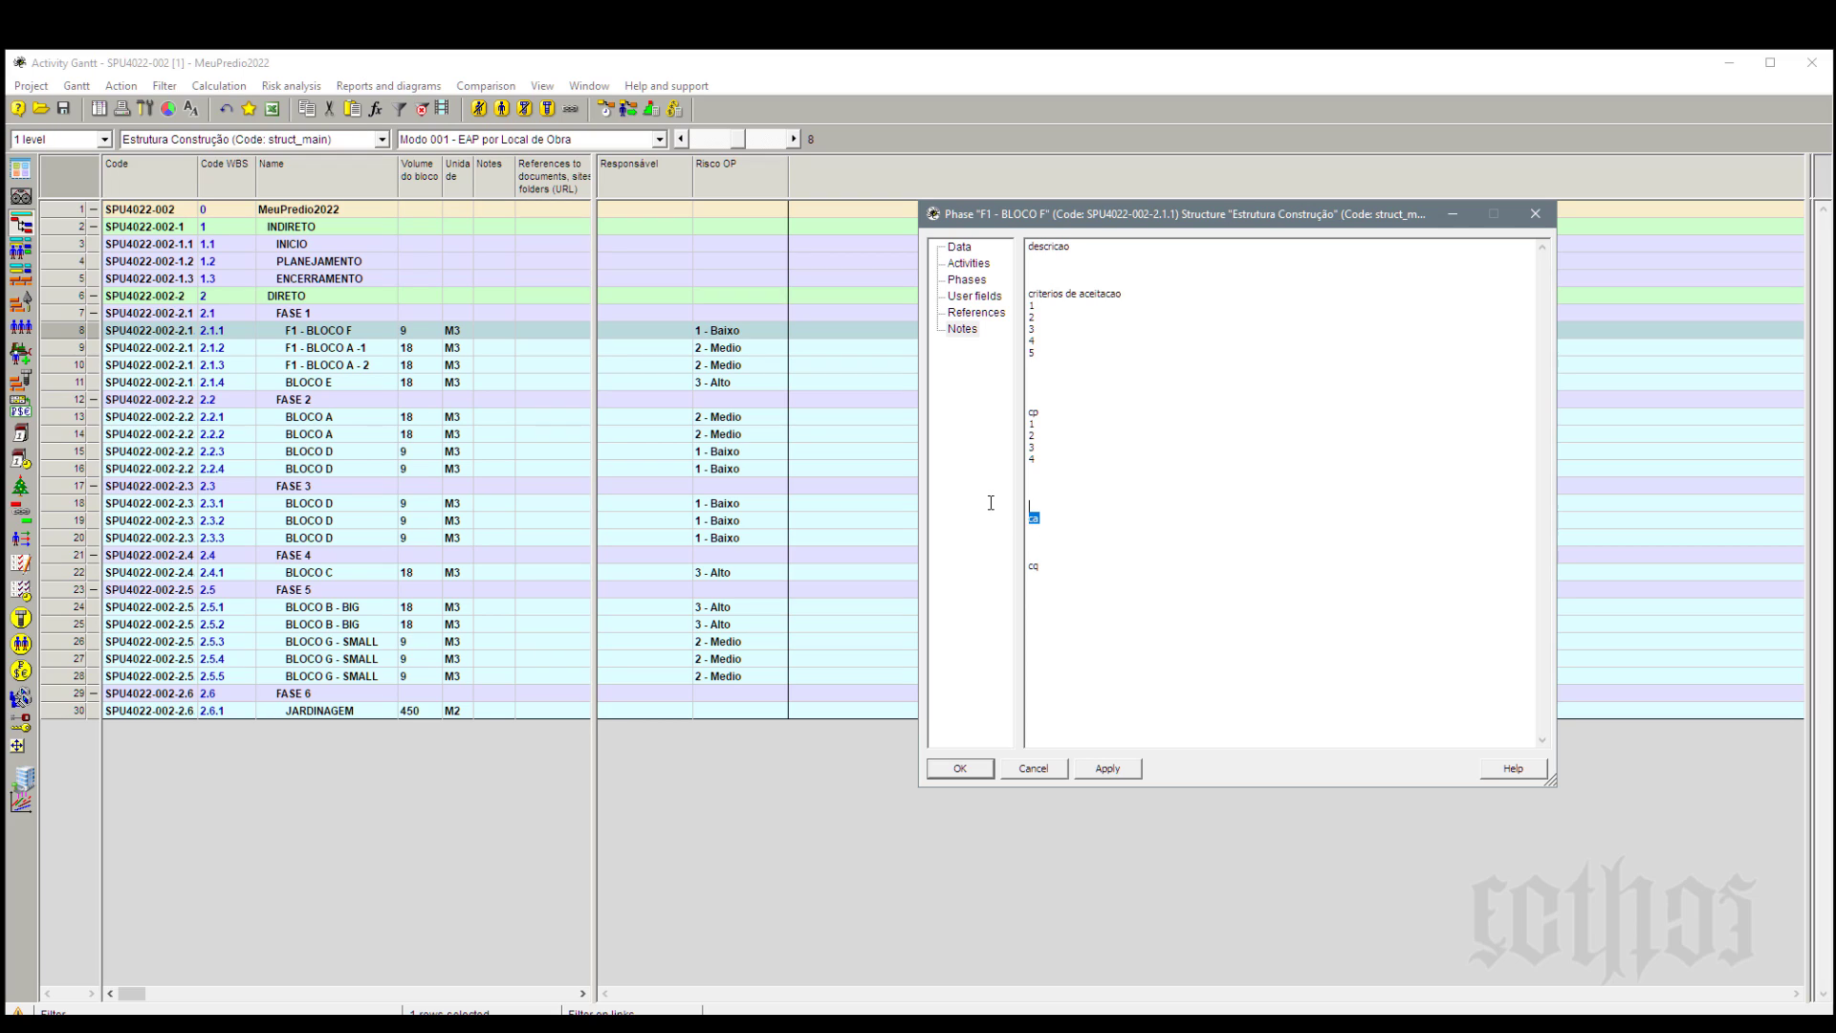
key(BackSpace)
click(1065, 540)
text(2)
key(Return)
text(3)
key(Return)
text(4)
key(Return)
text(5)
drag(1052, 590, 1019, 545)
Move the criterios de aceitacao heading and its list below the cq list.
drag(1060, 355, 1020, 295)
key(ctrl+c)
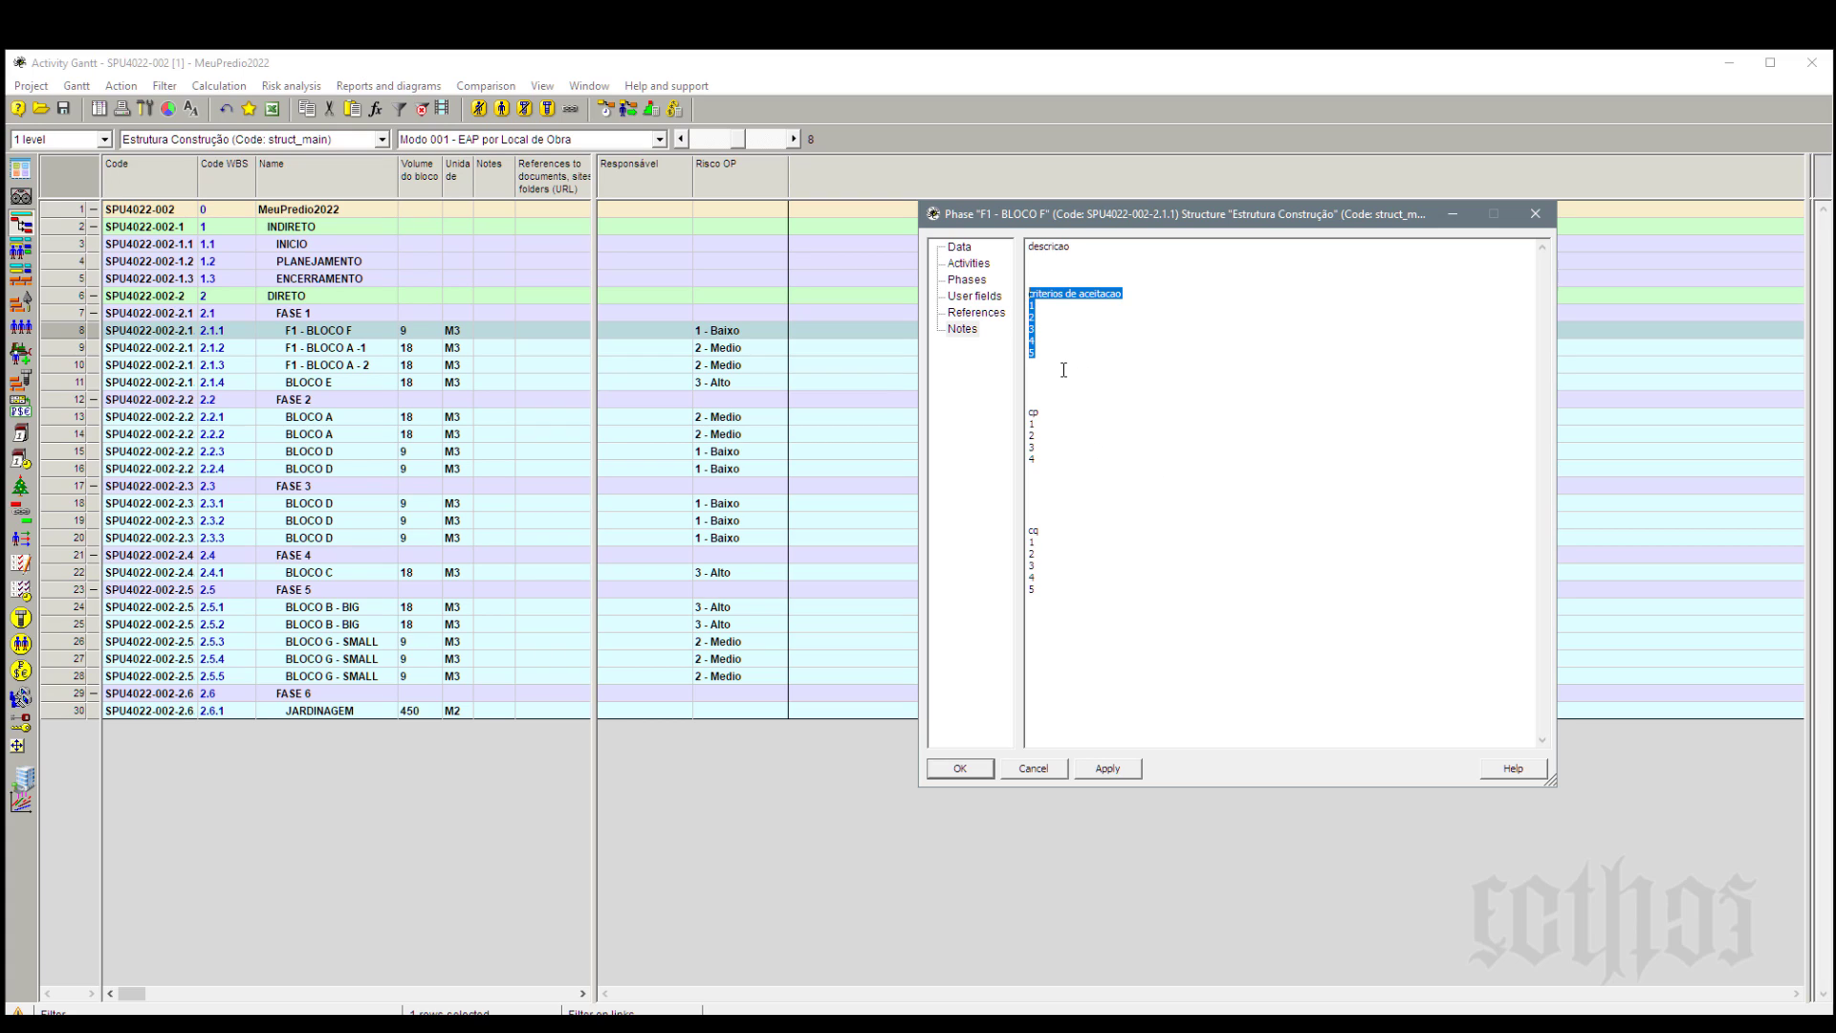
key(Delete)
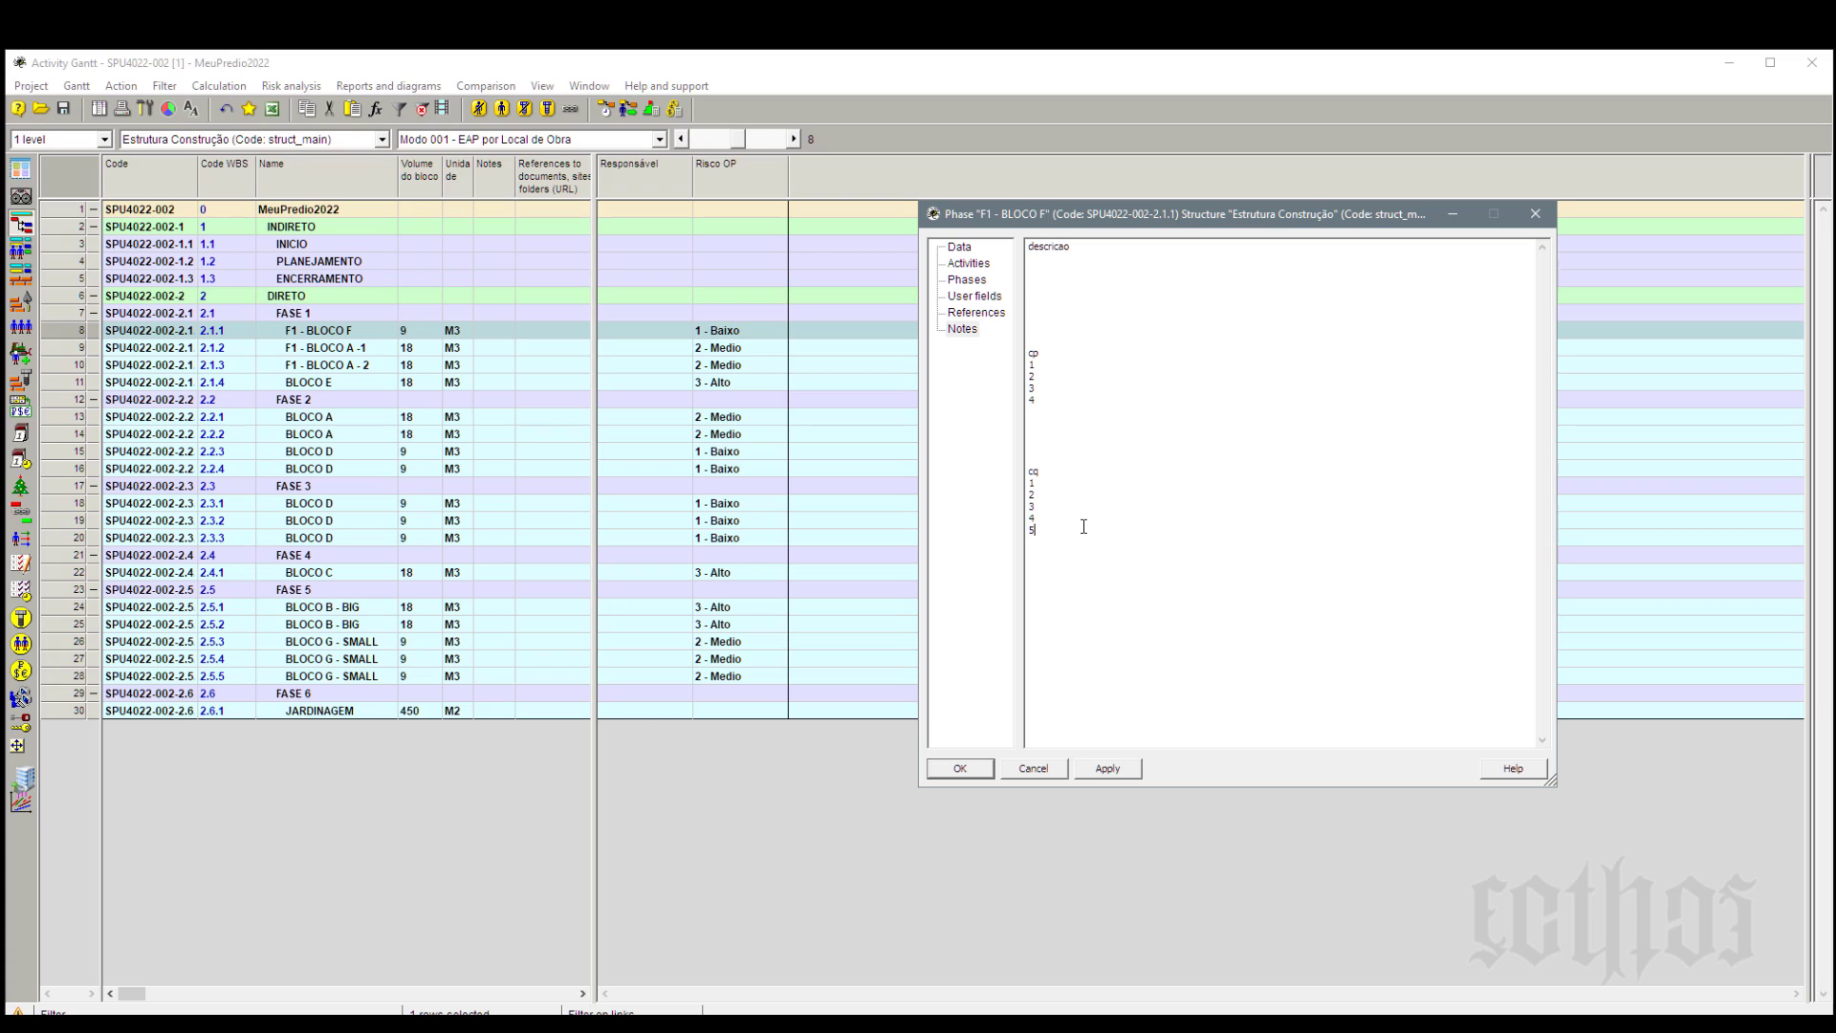
key(ctrl+v)
Move the cp heading and its list to the end of the notes, removing leftover blank lines.
drag(1065, 432, 995, 330)
key(ctrl+c)
key(Delete)
key(Delete)
key(Delete)
key(Delete)
click(1114, 505)
key(ctrl+v)
Check the three numbered lists in the notes and save the changes to F1 - BLOCO F.
drag(1039, 425, 1021, 379)
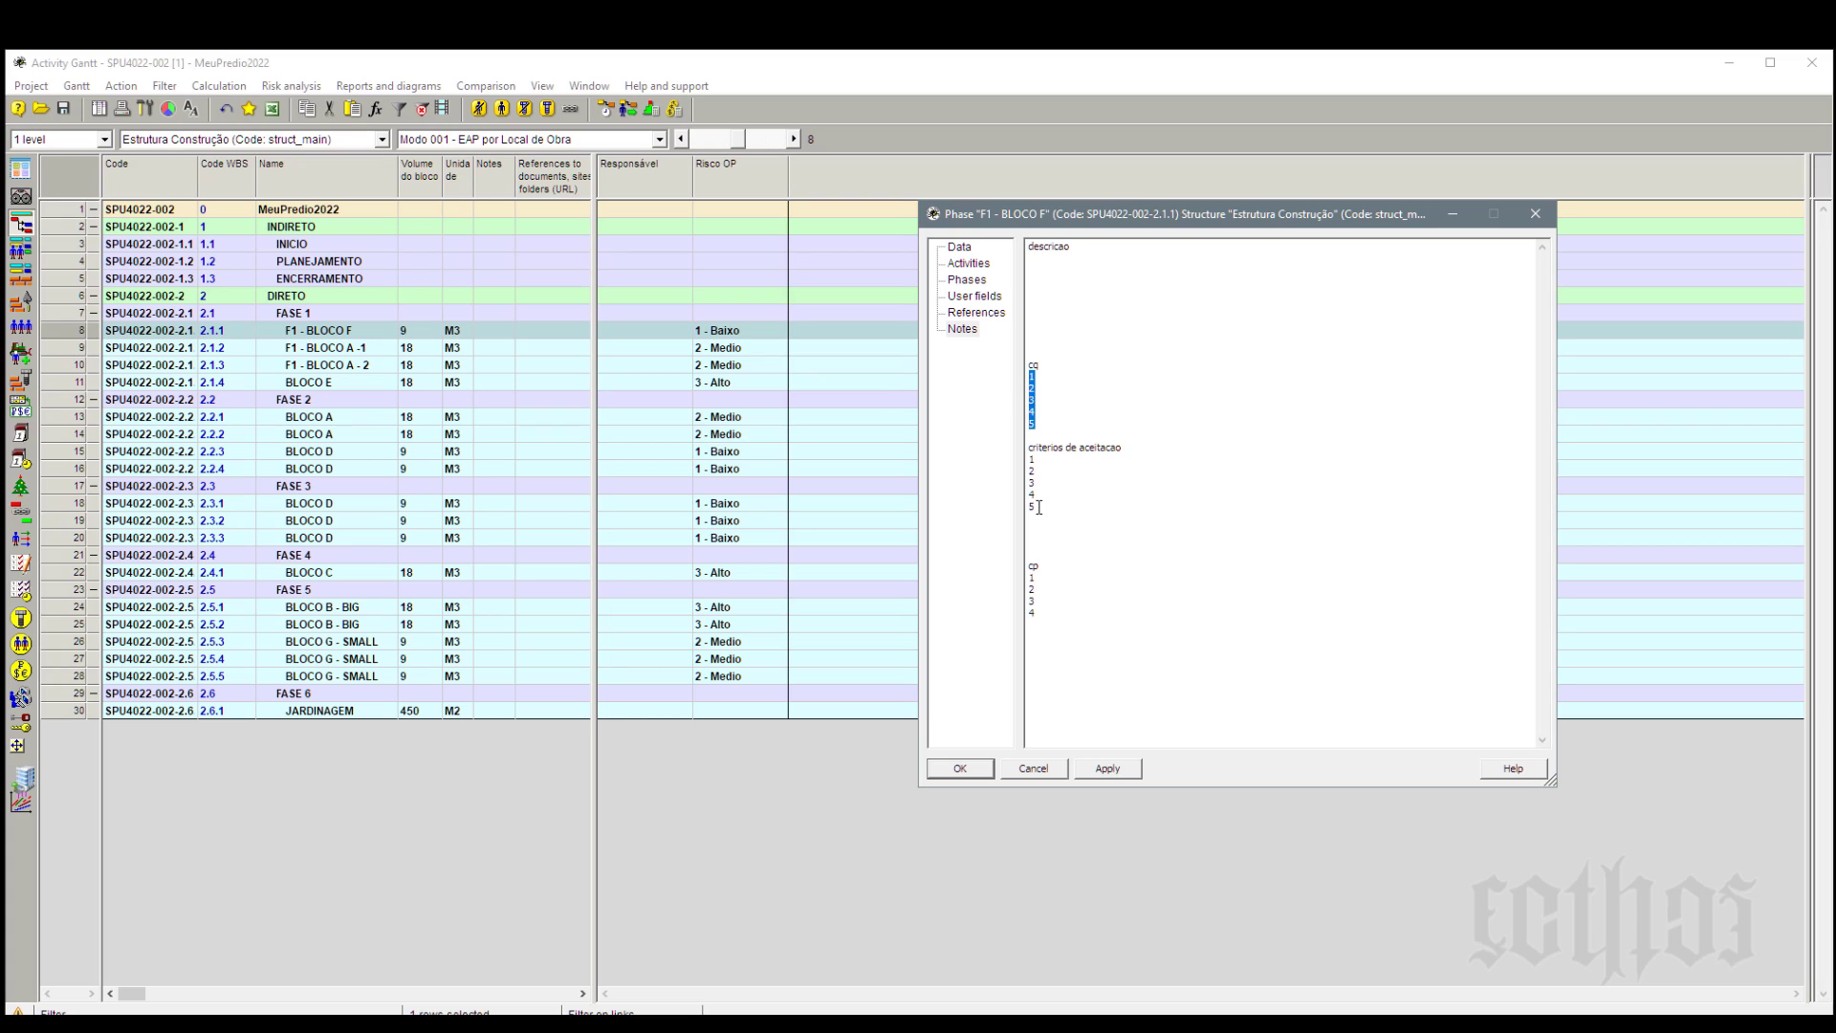
drag(1037, 515, 1027, 463)
drag(1035, 620, 1029, 582)
click(957, 769)
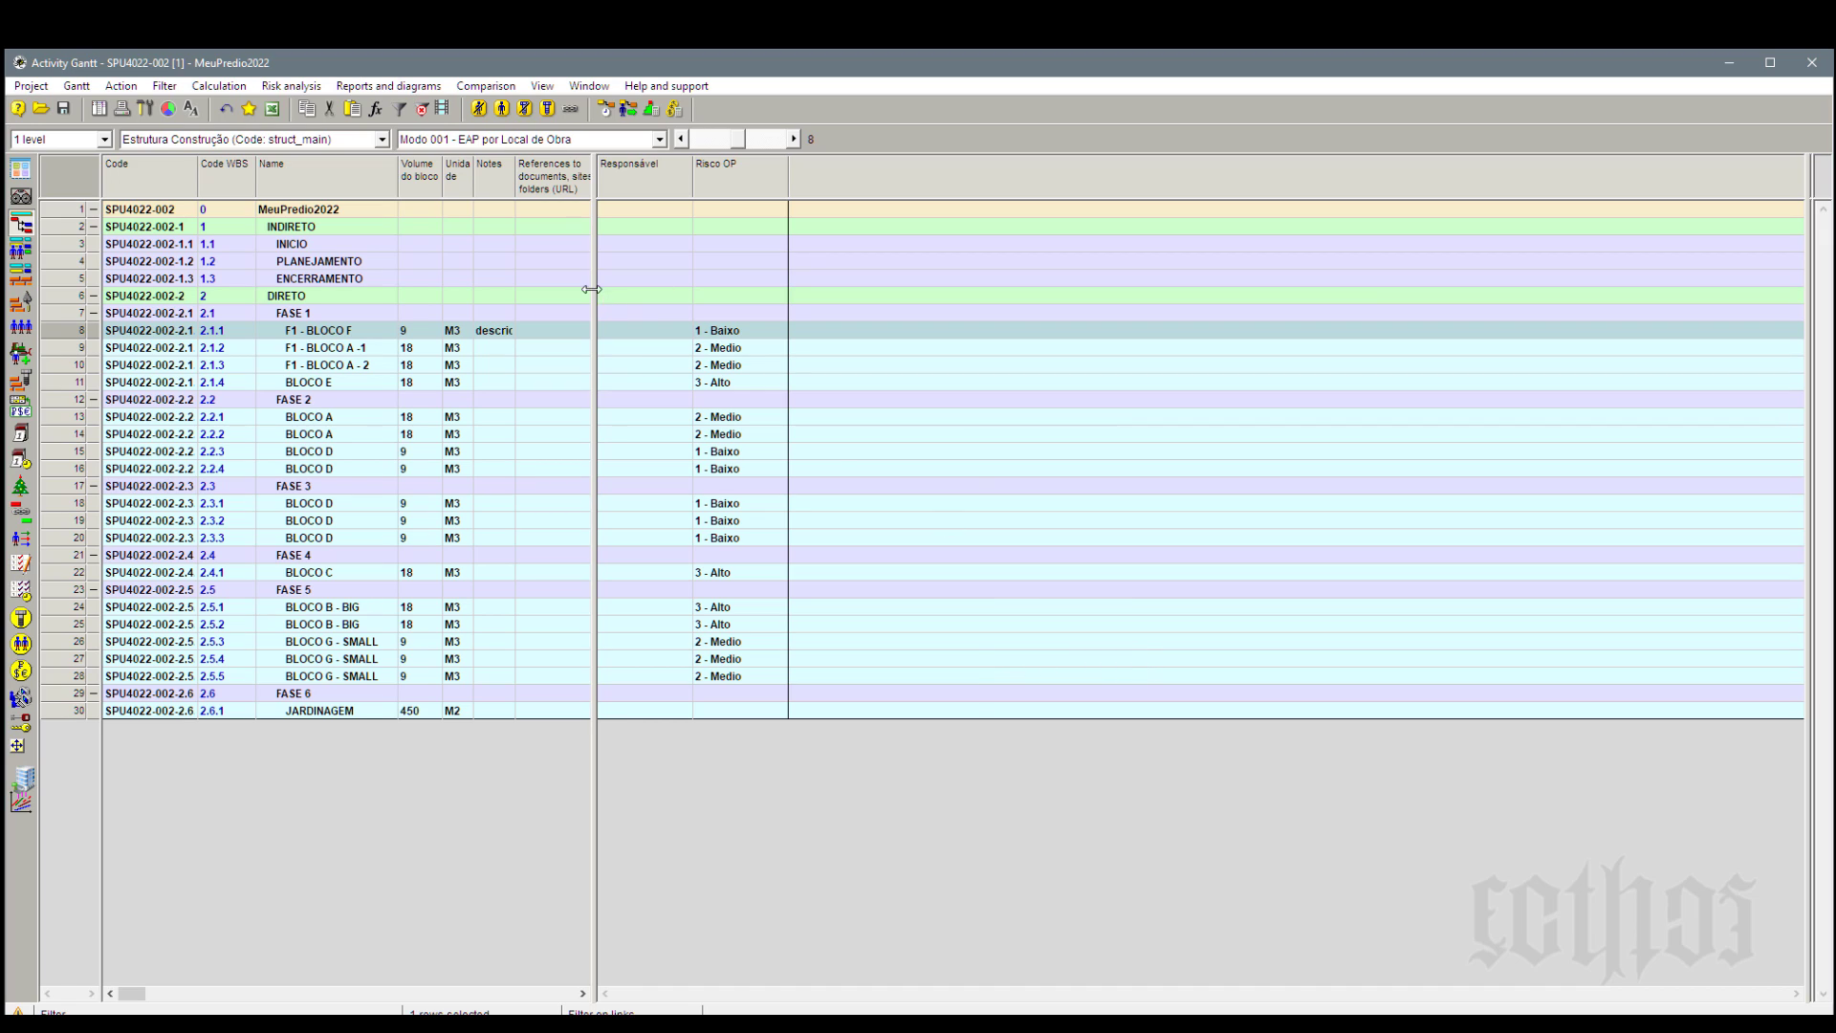
click(53, 295)
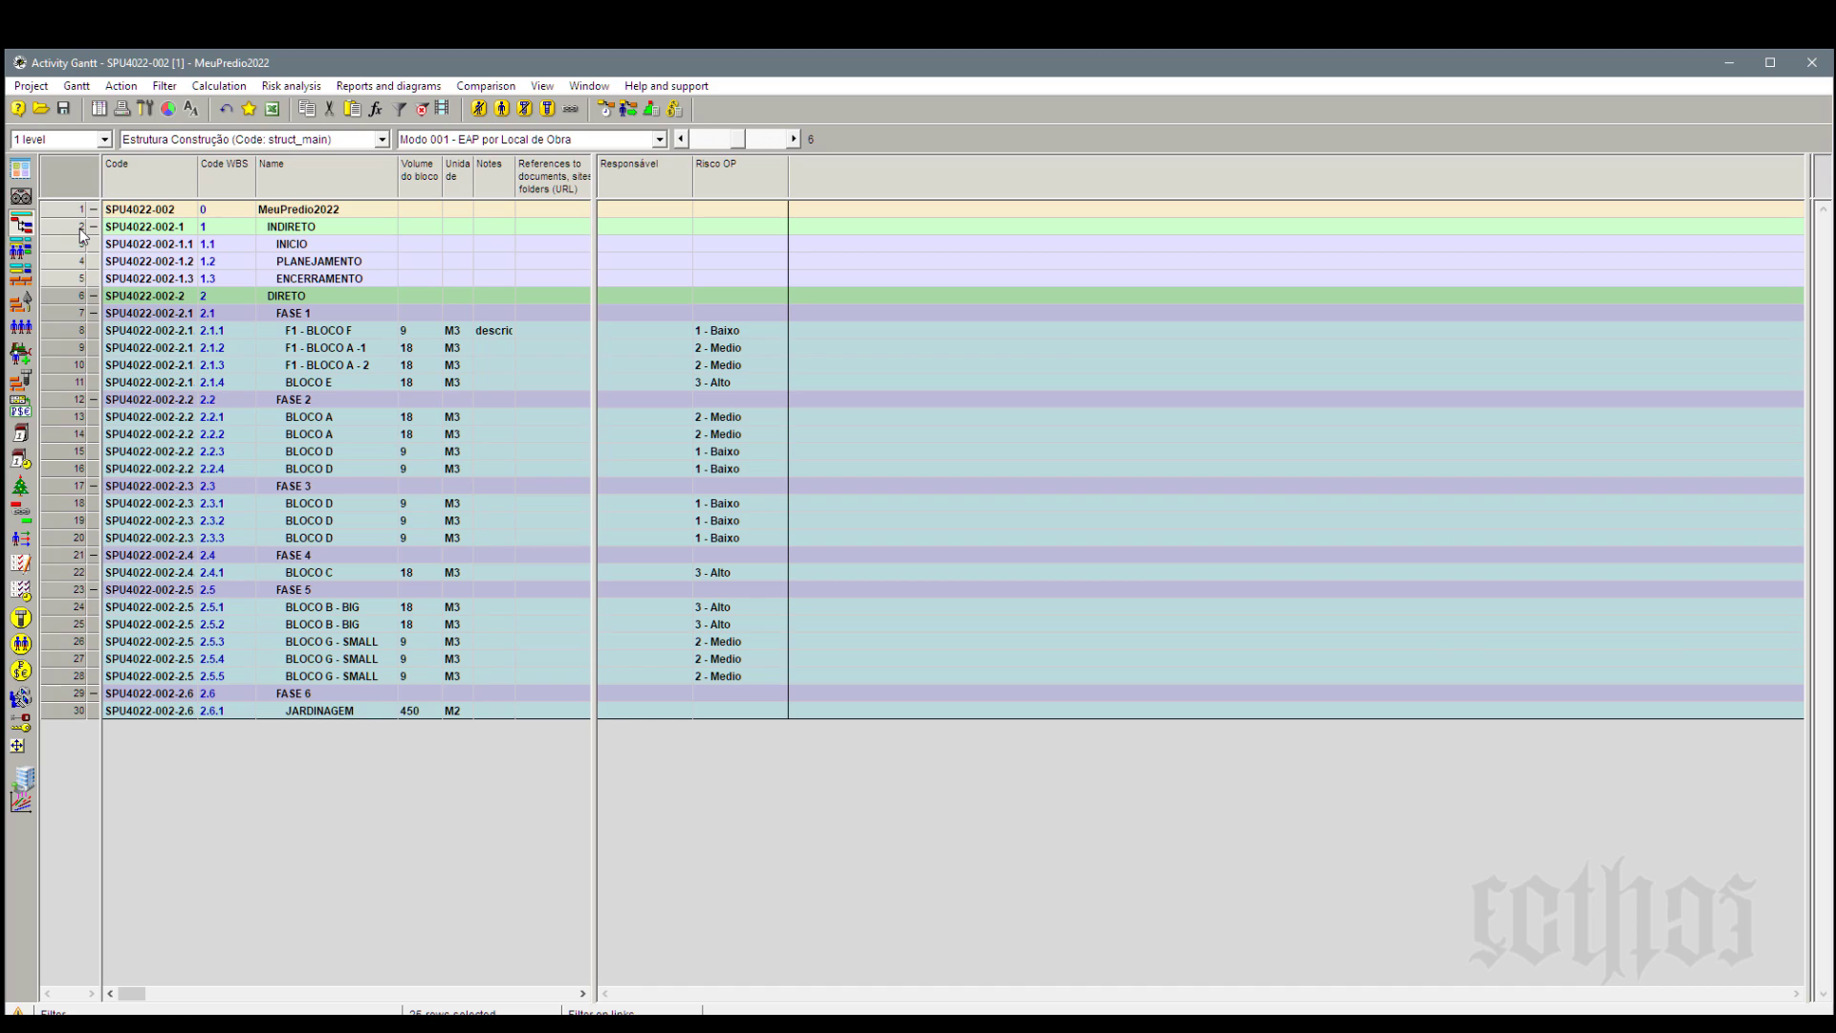
click(518, 403)
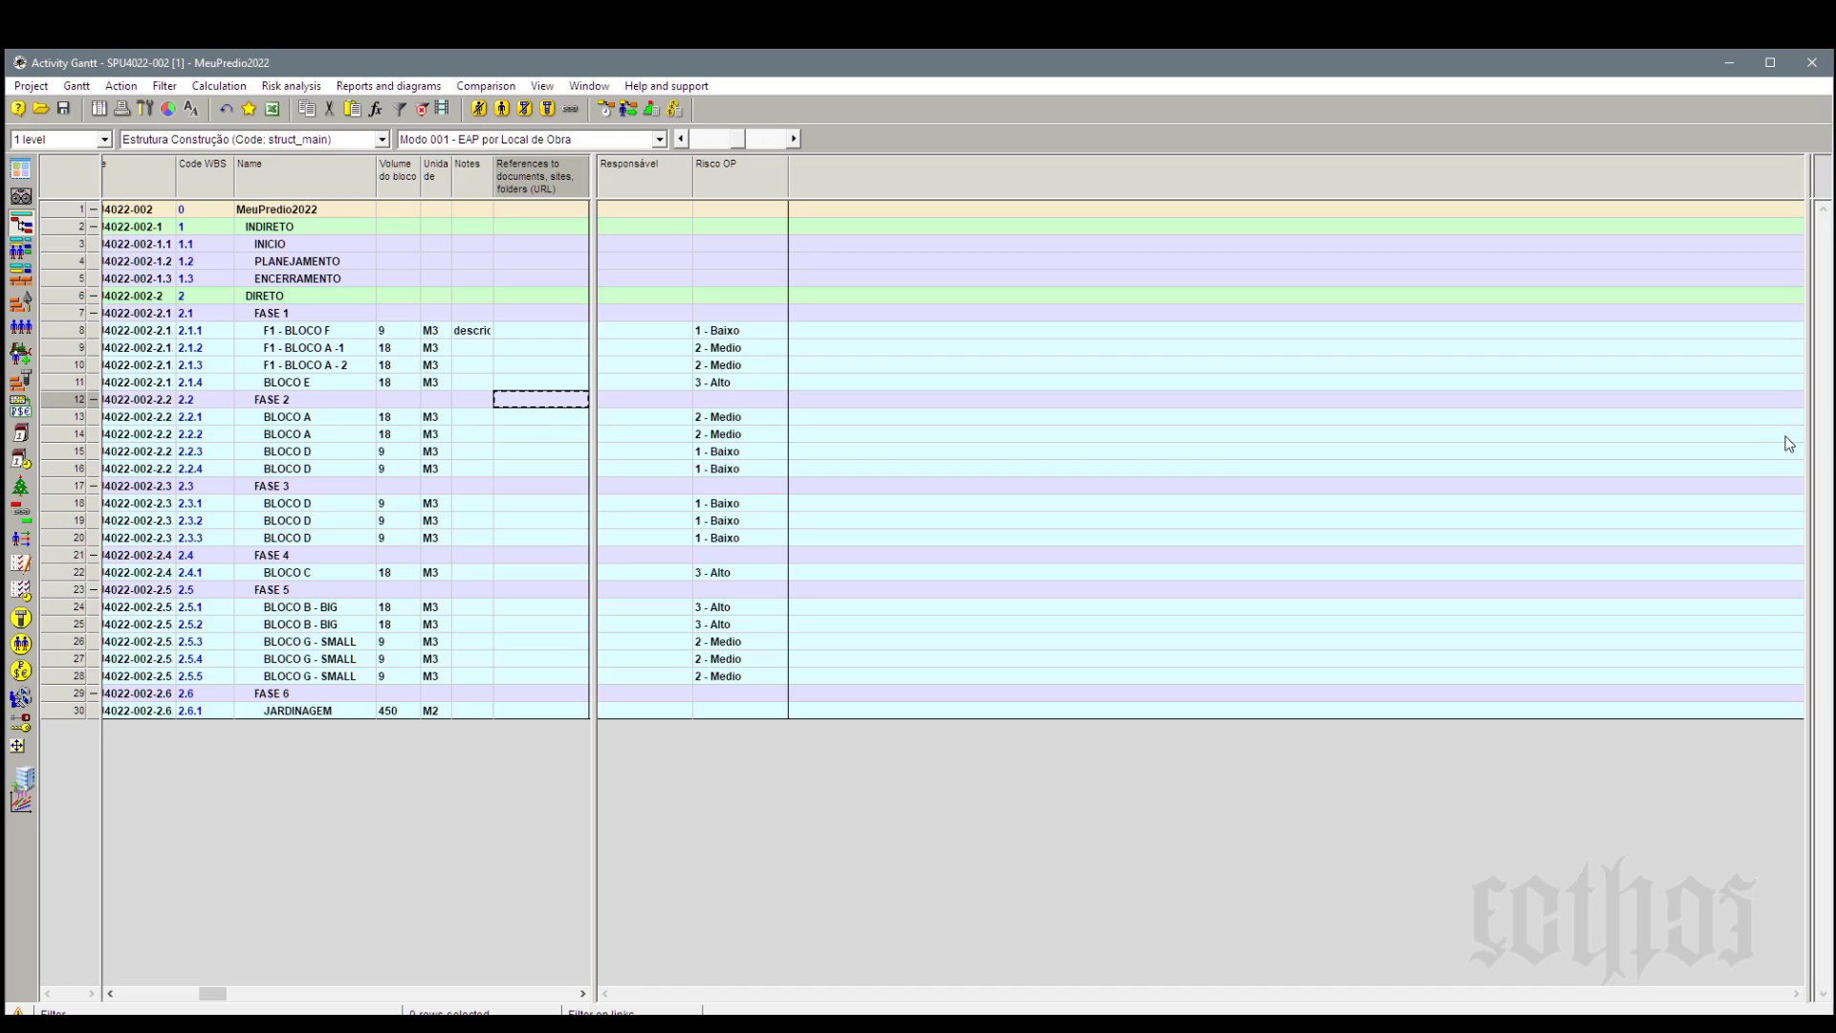
mouse_move(1808, 413)
mouse_down()
mouse_move(760, 433)
mouse_move(1806, 445)
mouse_up()
click(44, 329)
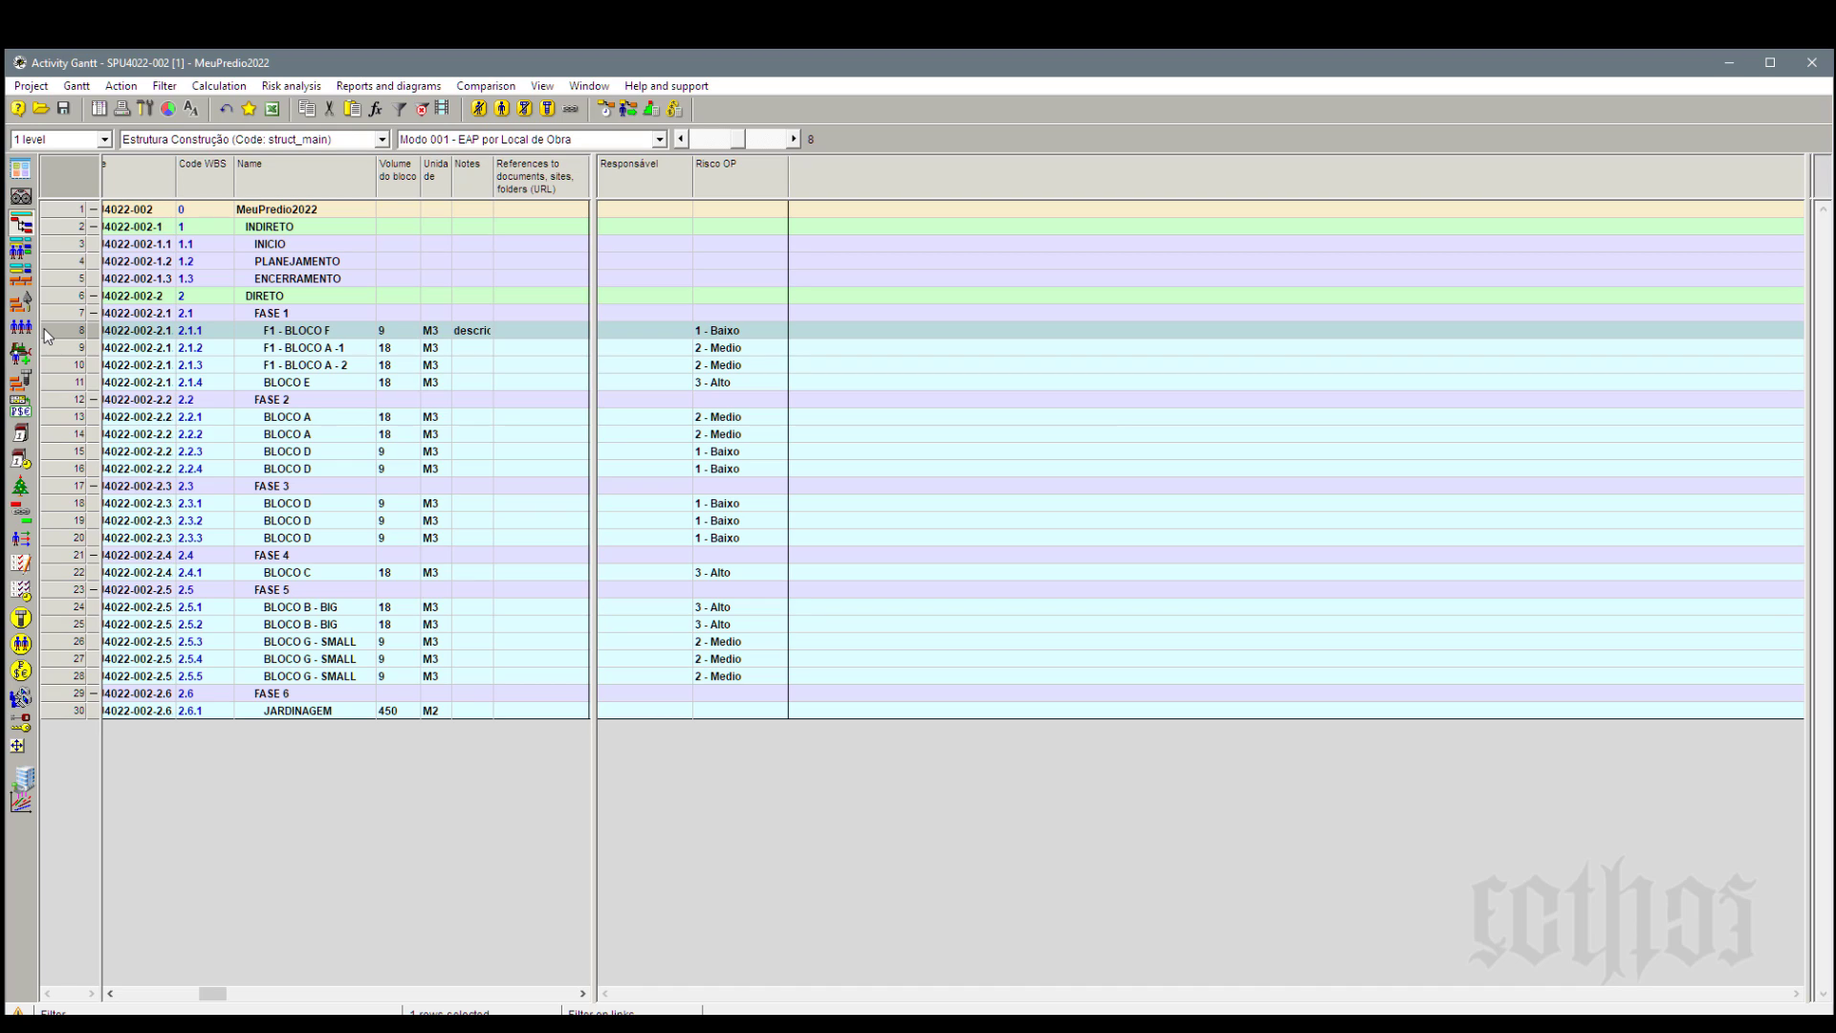
click(533, 332)
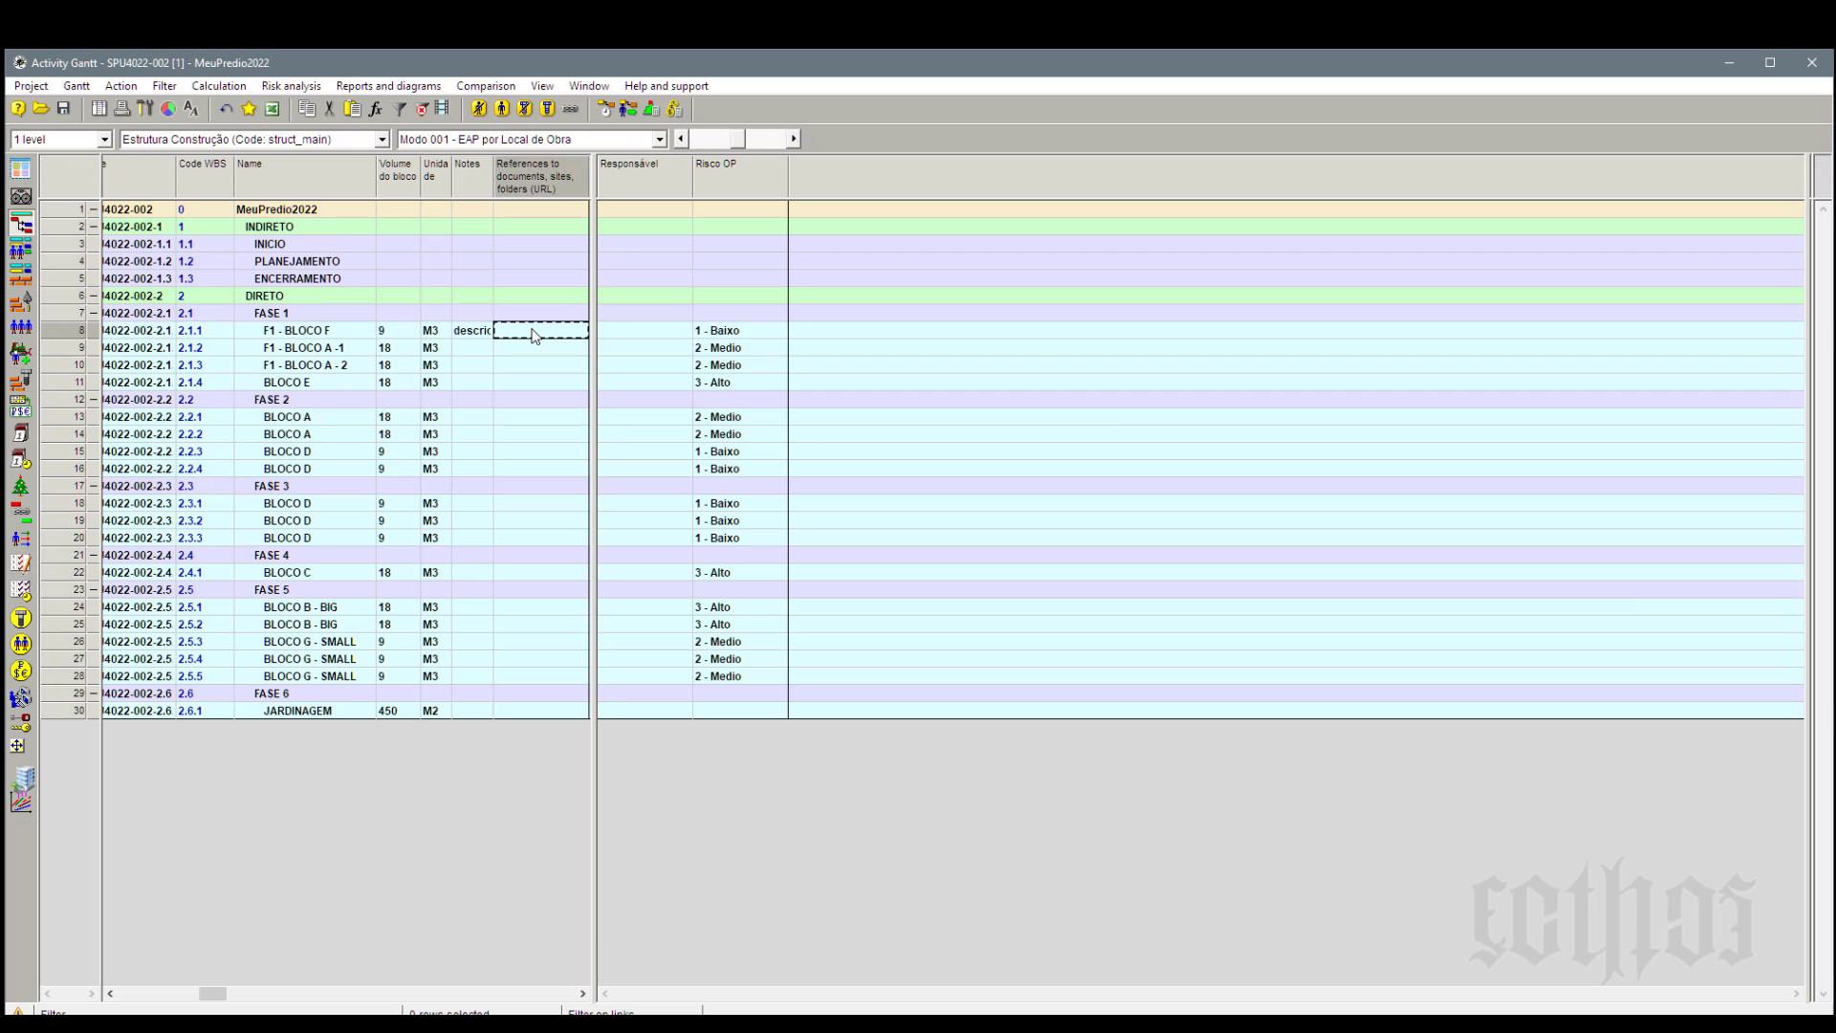
Add the standard Manager field as a column after Risco OP.
right_click(827, 174)
click(854, 189)
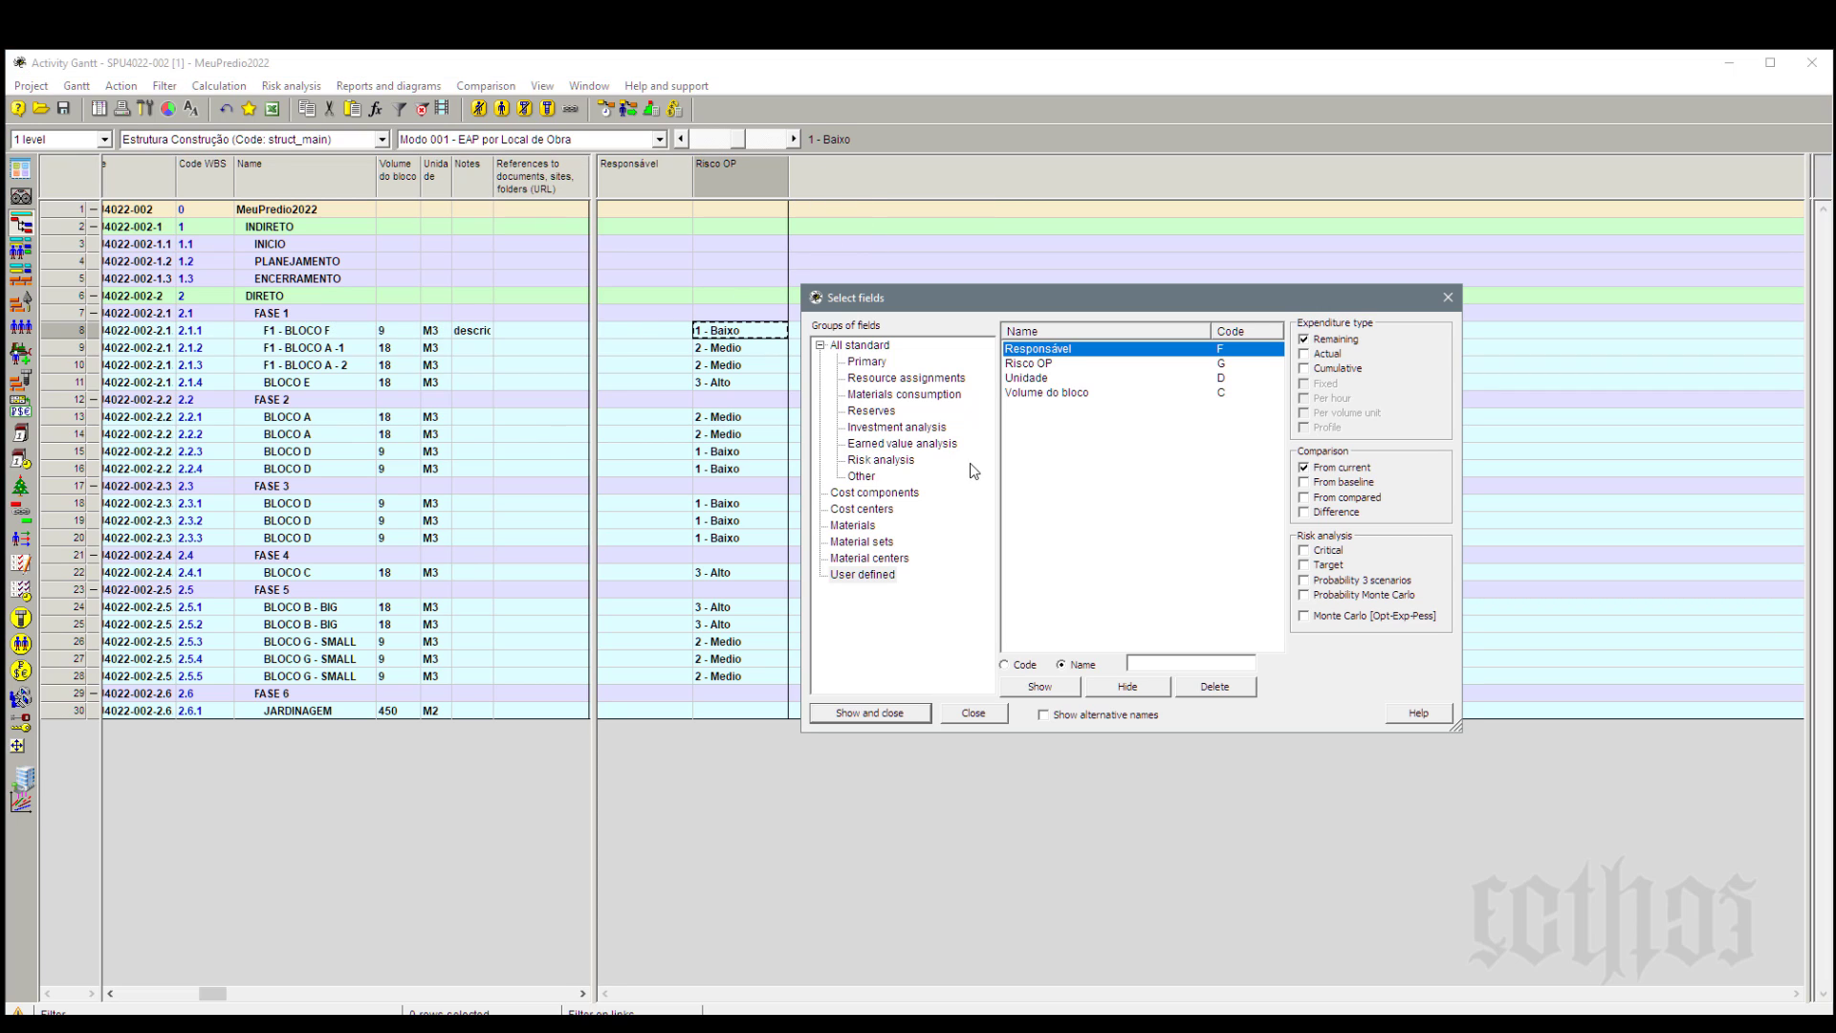
click(1080, 468)
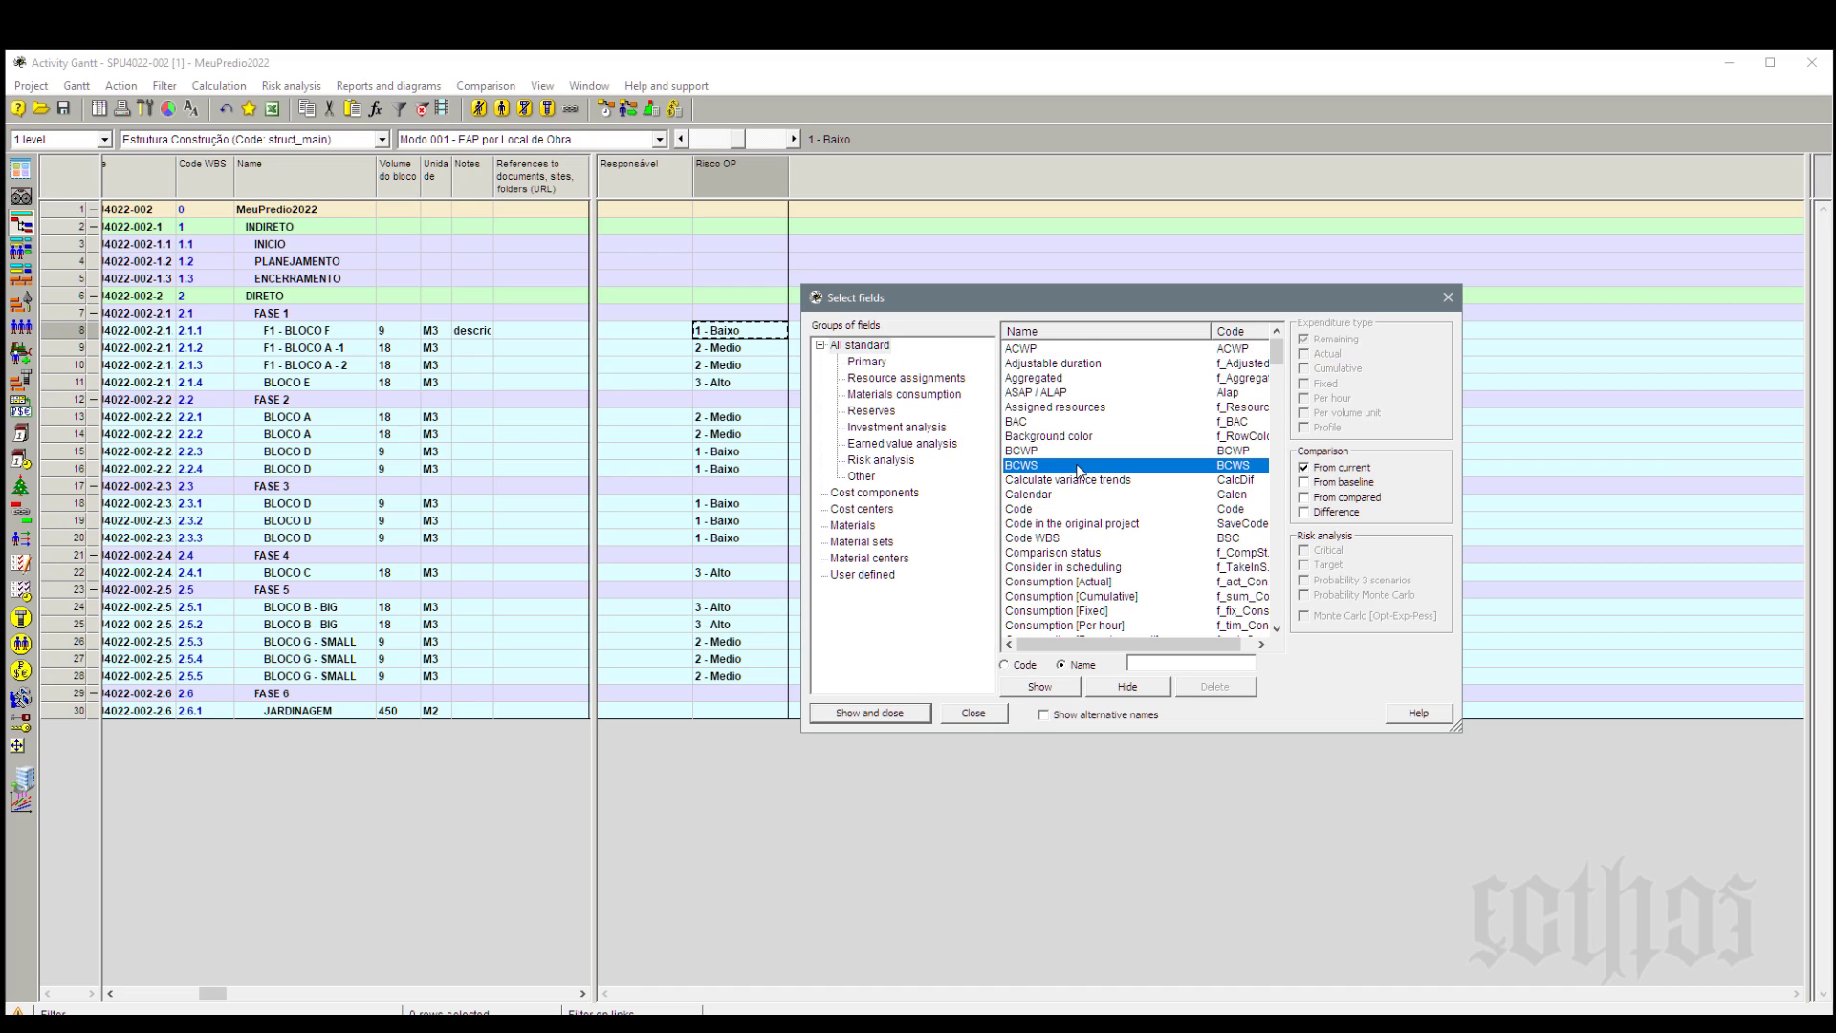
key(m)
double_click(1017, 627)
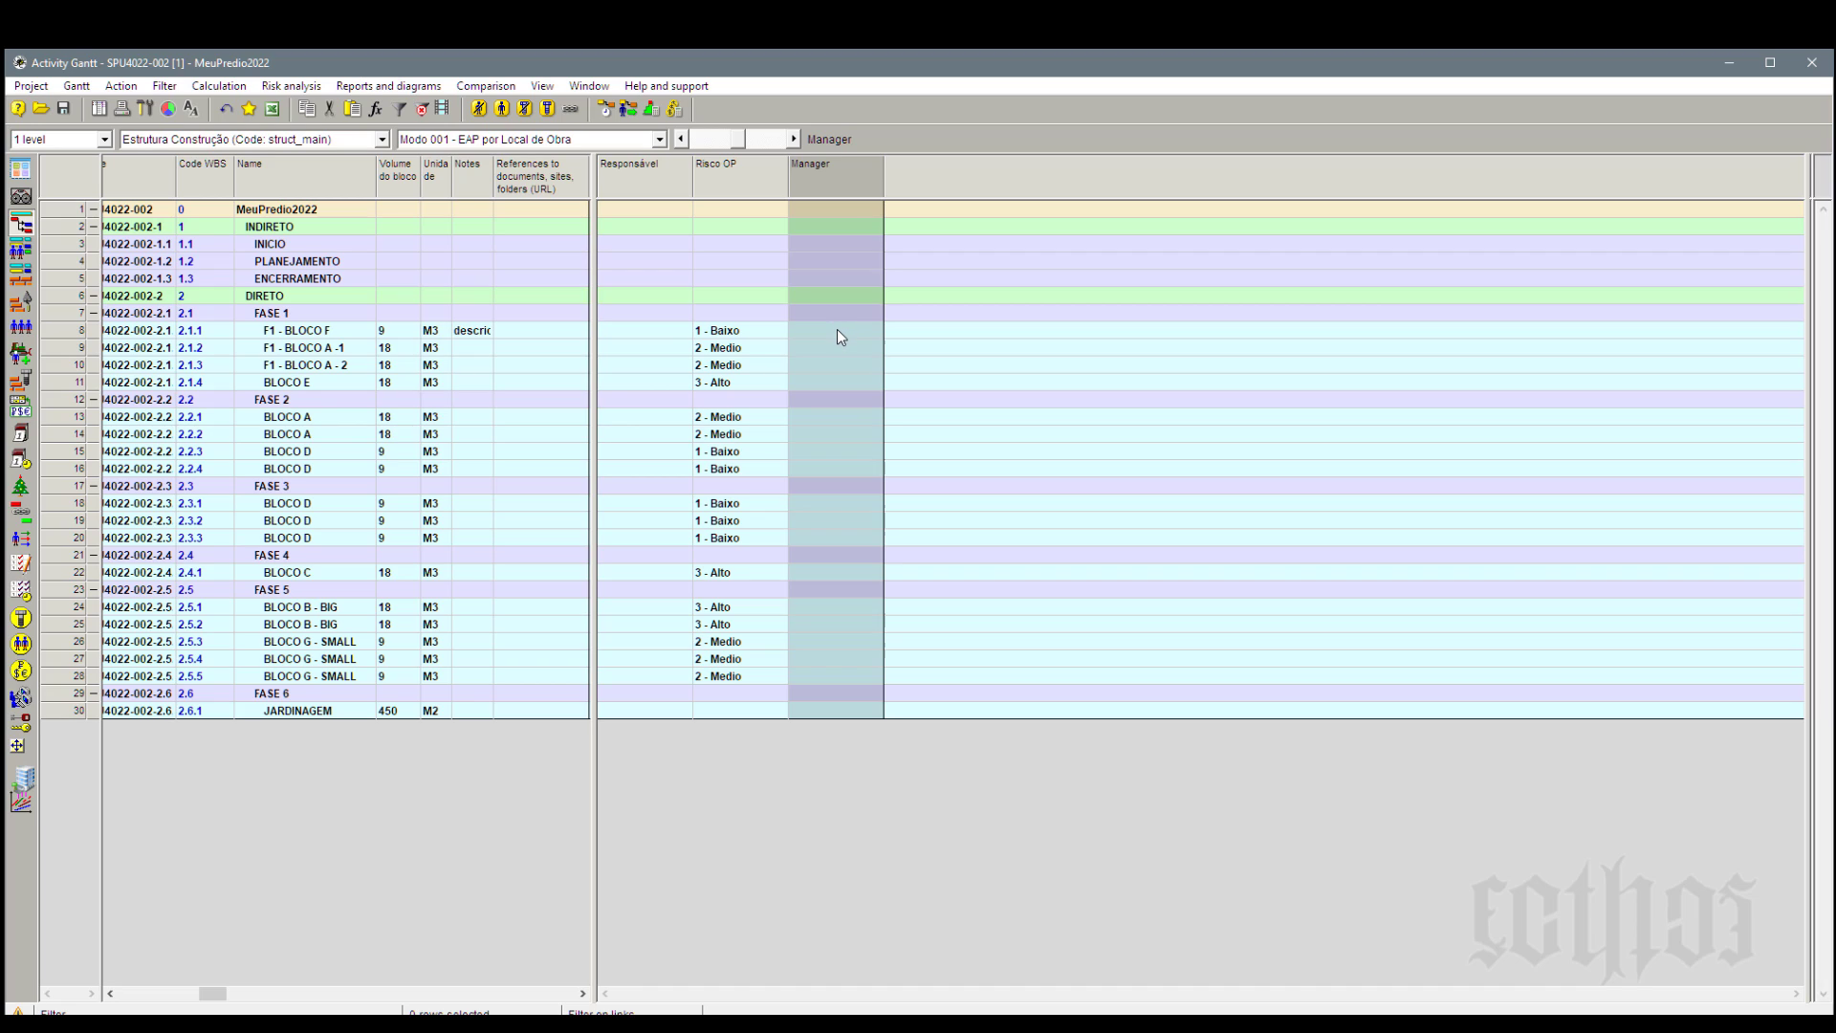
Assign the fourth listed user as the responsible manager of block F1 - BLOCO F.
click(666, 334)
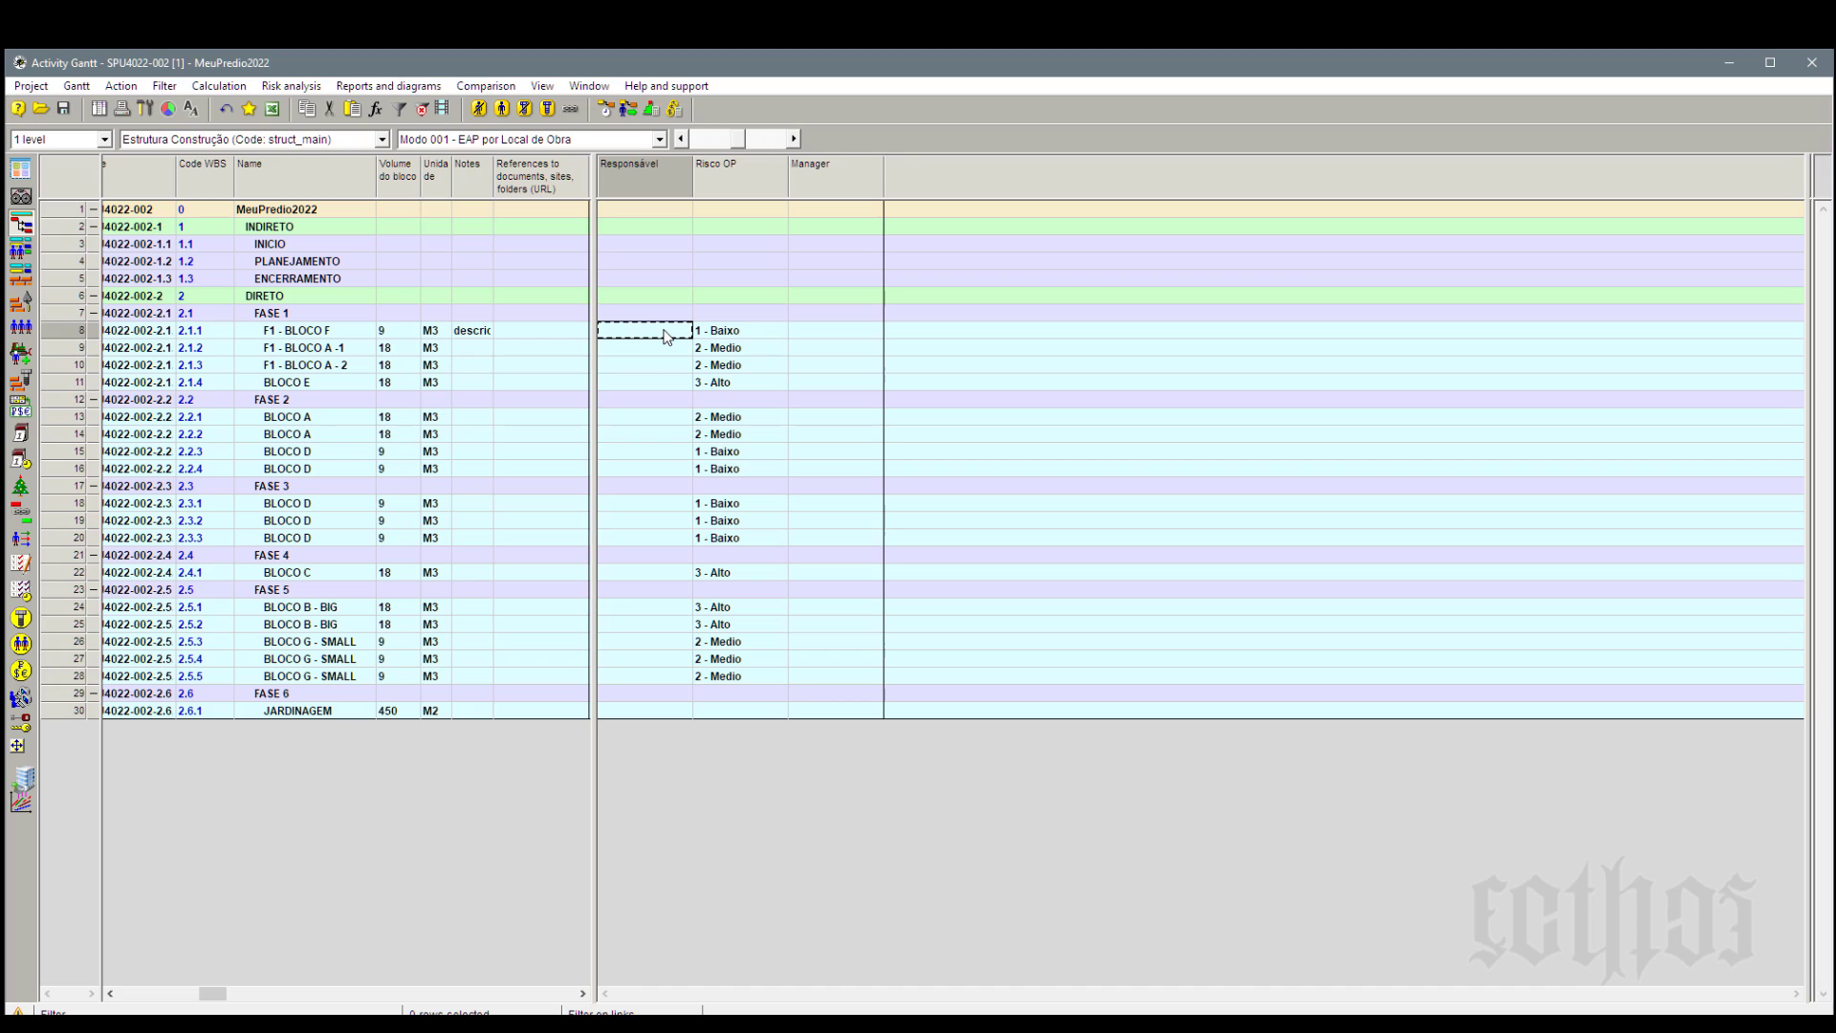
double_click(839, 332)
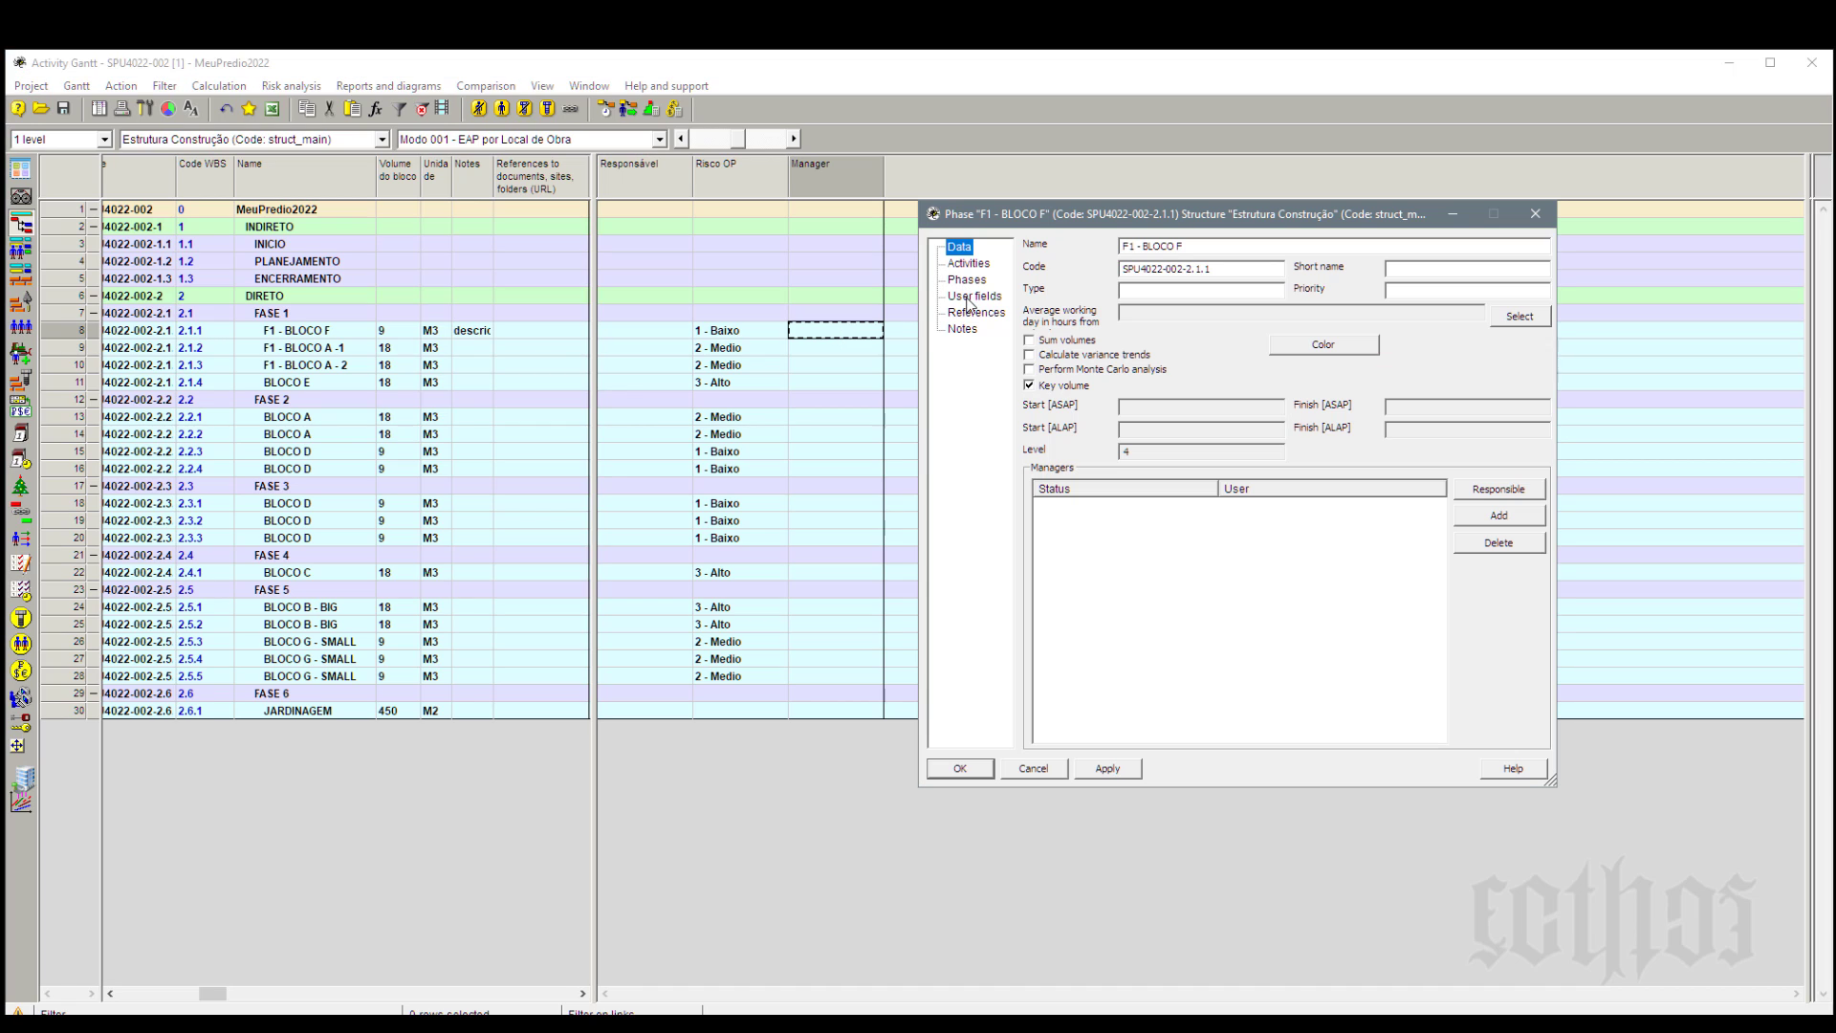
click(1474, 490)
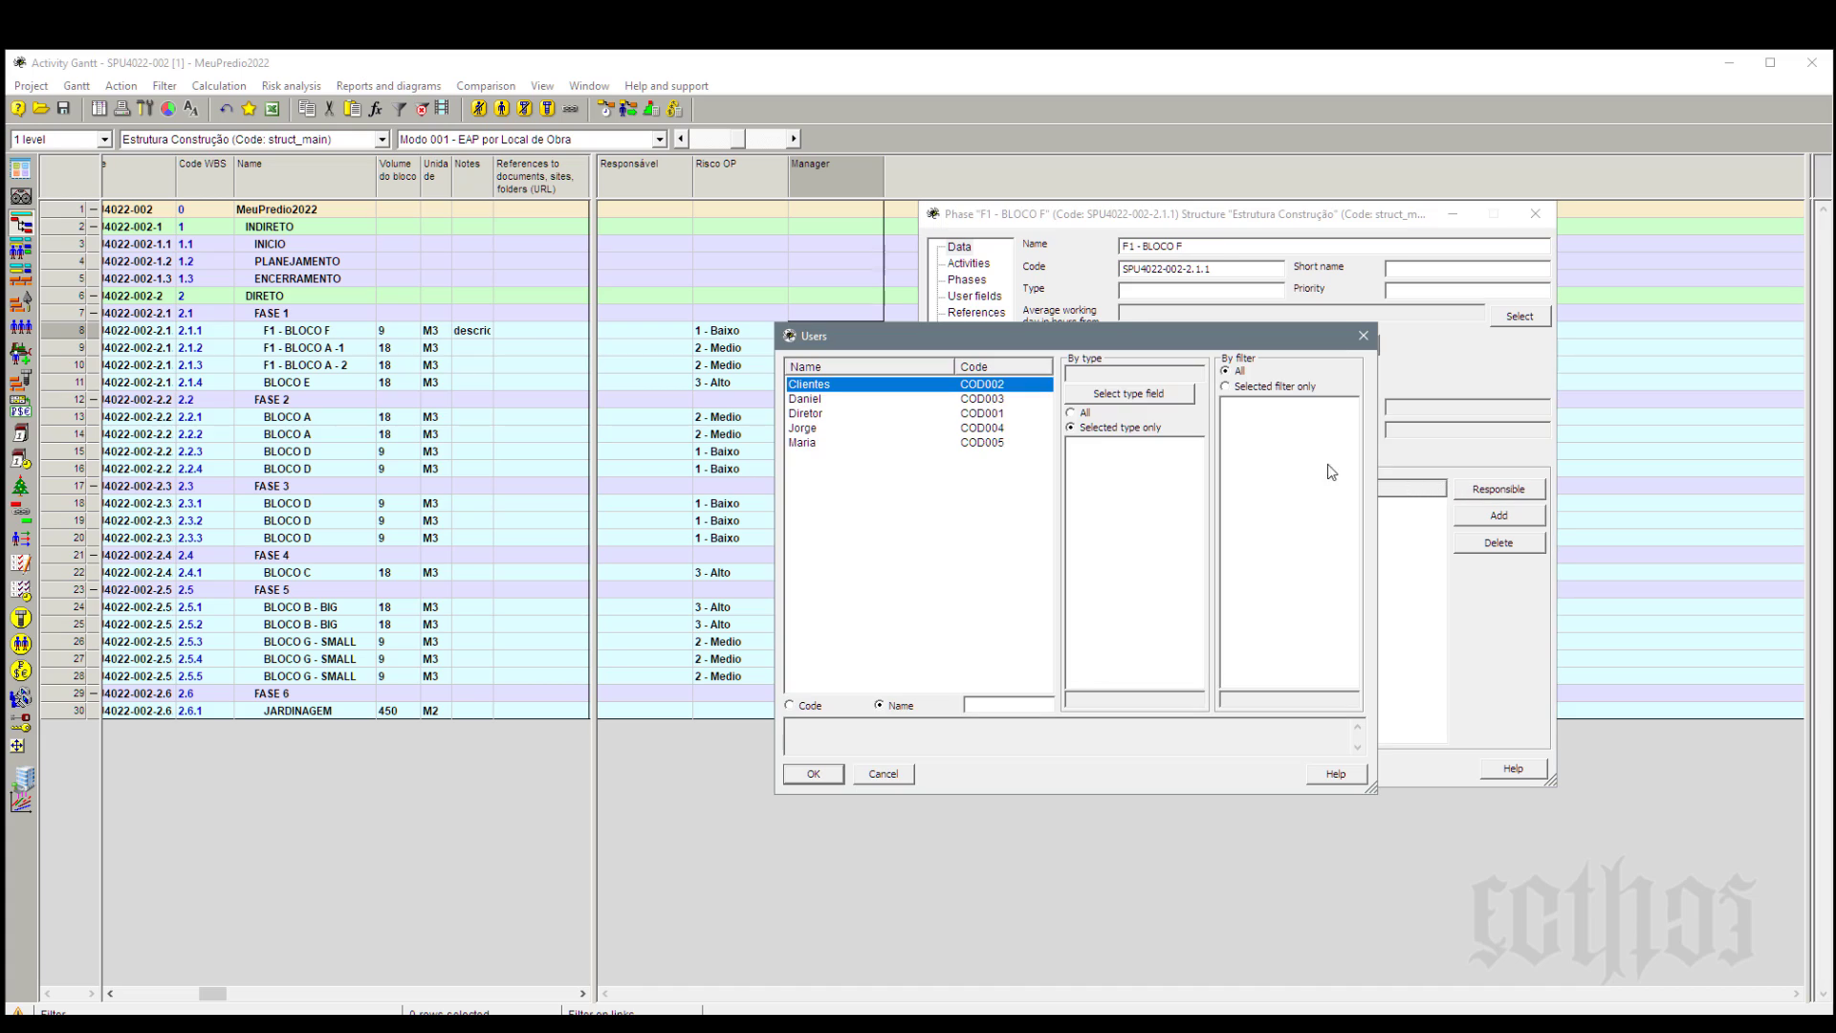
click(811, 400)
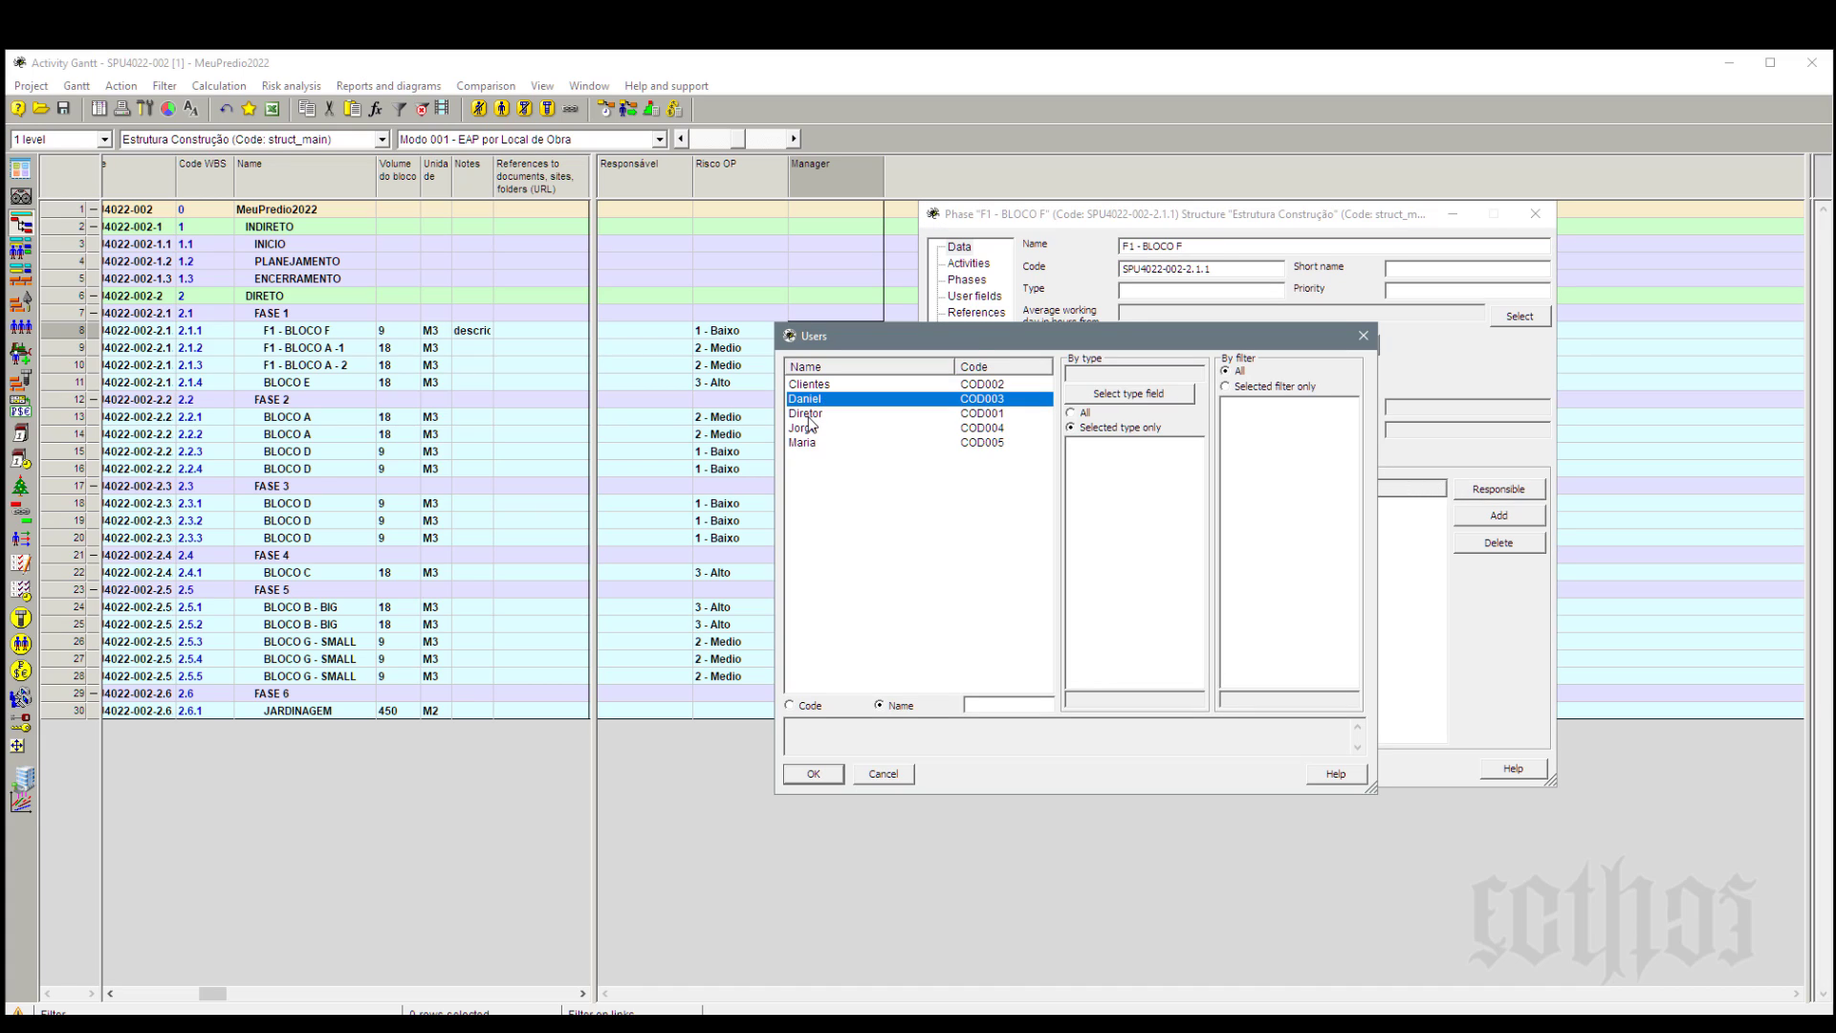
click(809, 415)
click(811, 430)
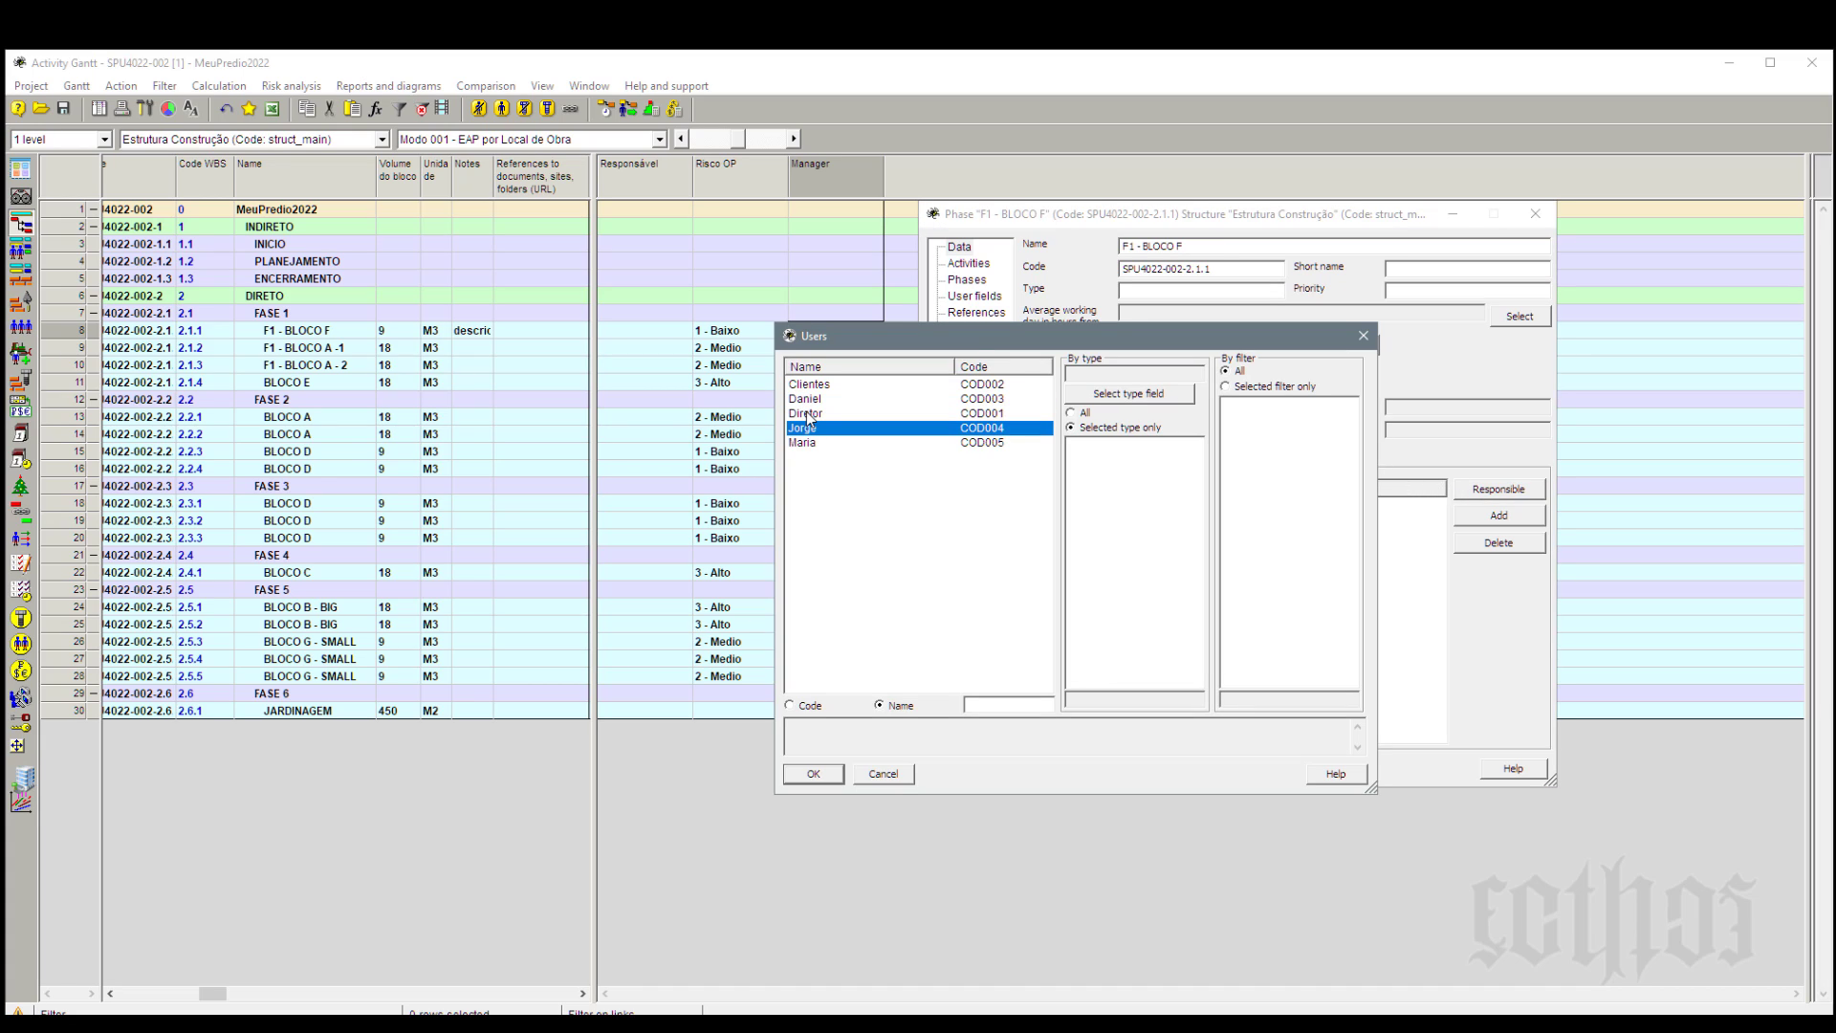
click(818, 776)
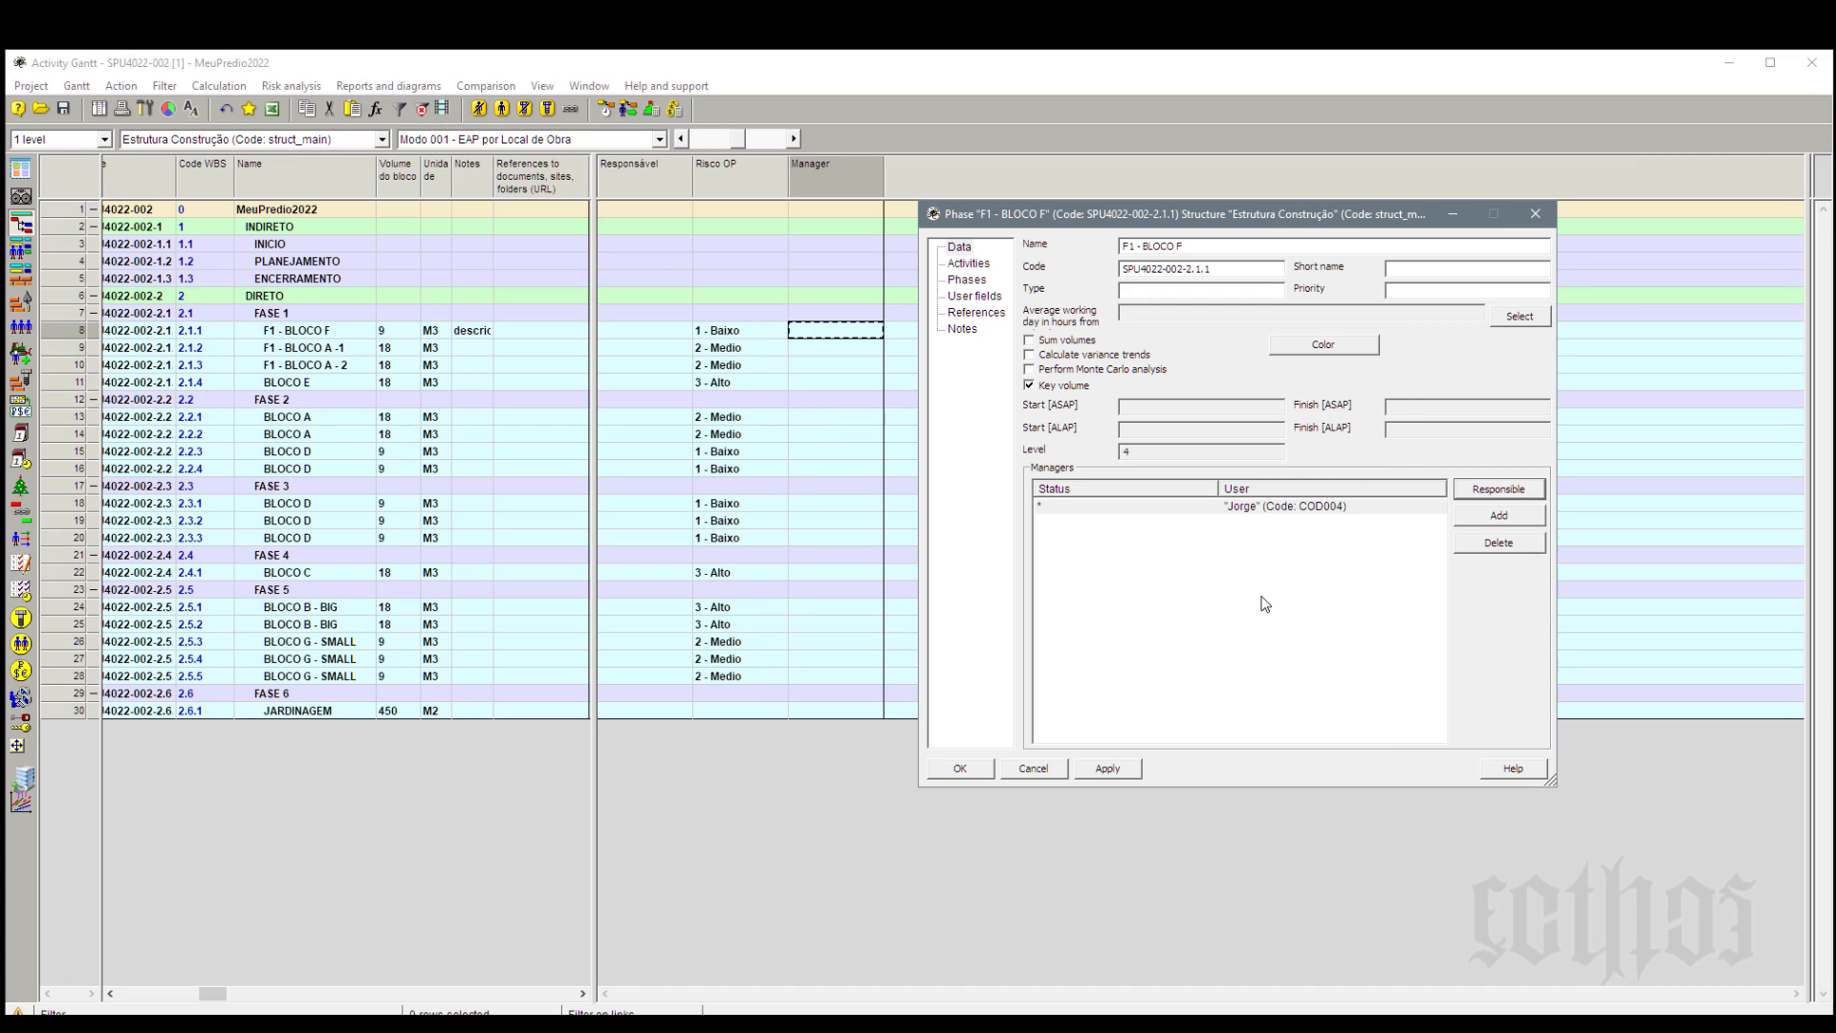
click(959, 773)
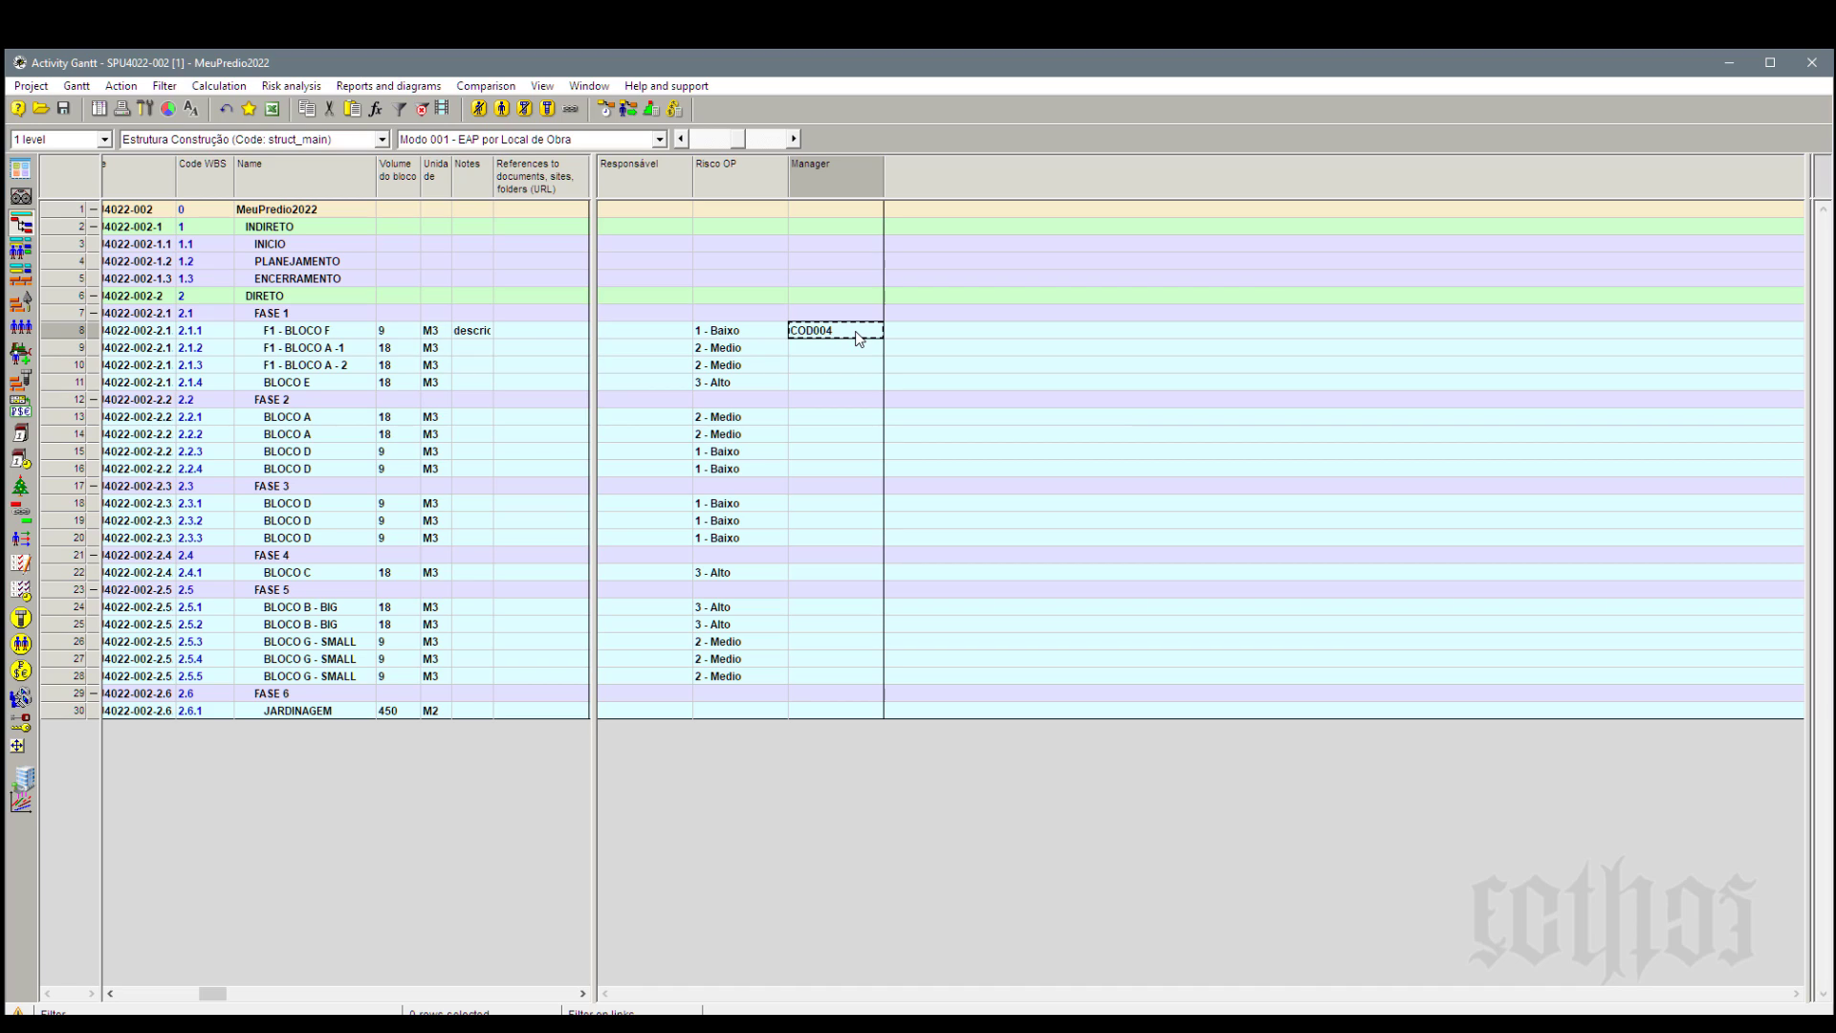
Enter the responsible person's first name in the Responsável field of F1 - BLOCO F.
click(851, 350)
click(846, 335)
double_click(683, 333)
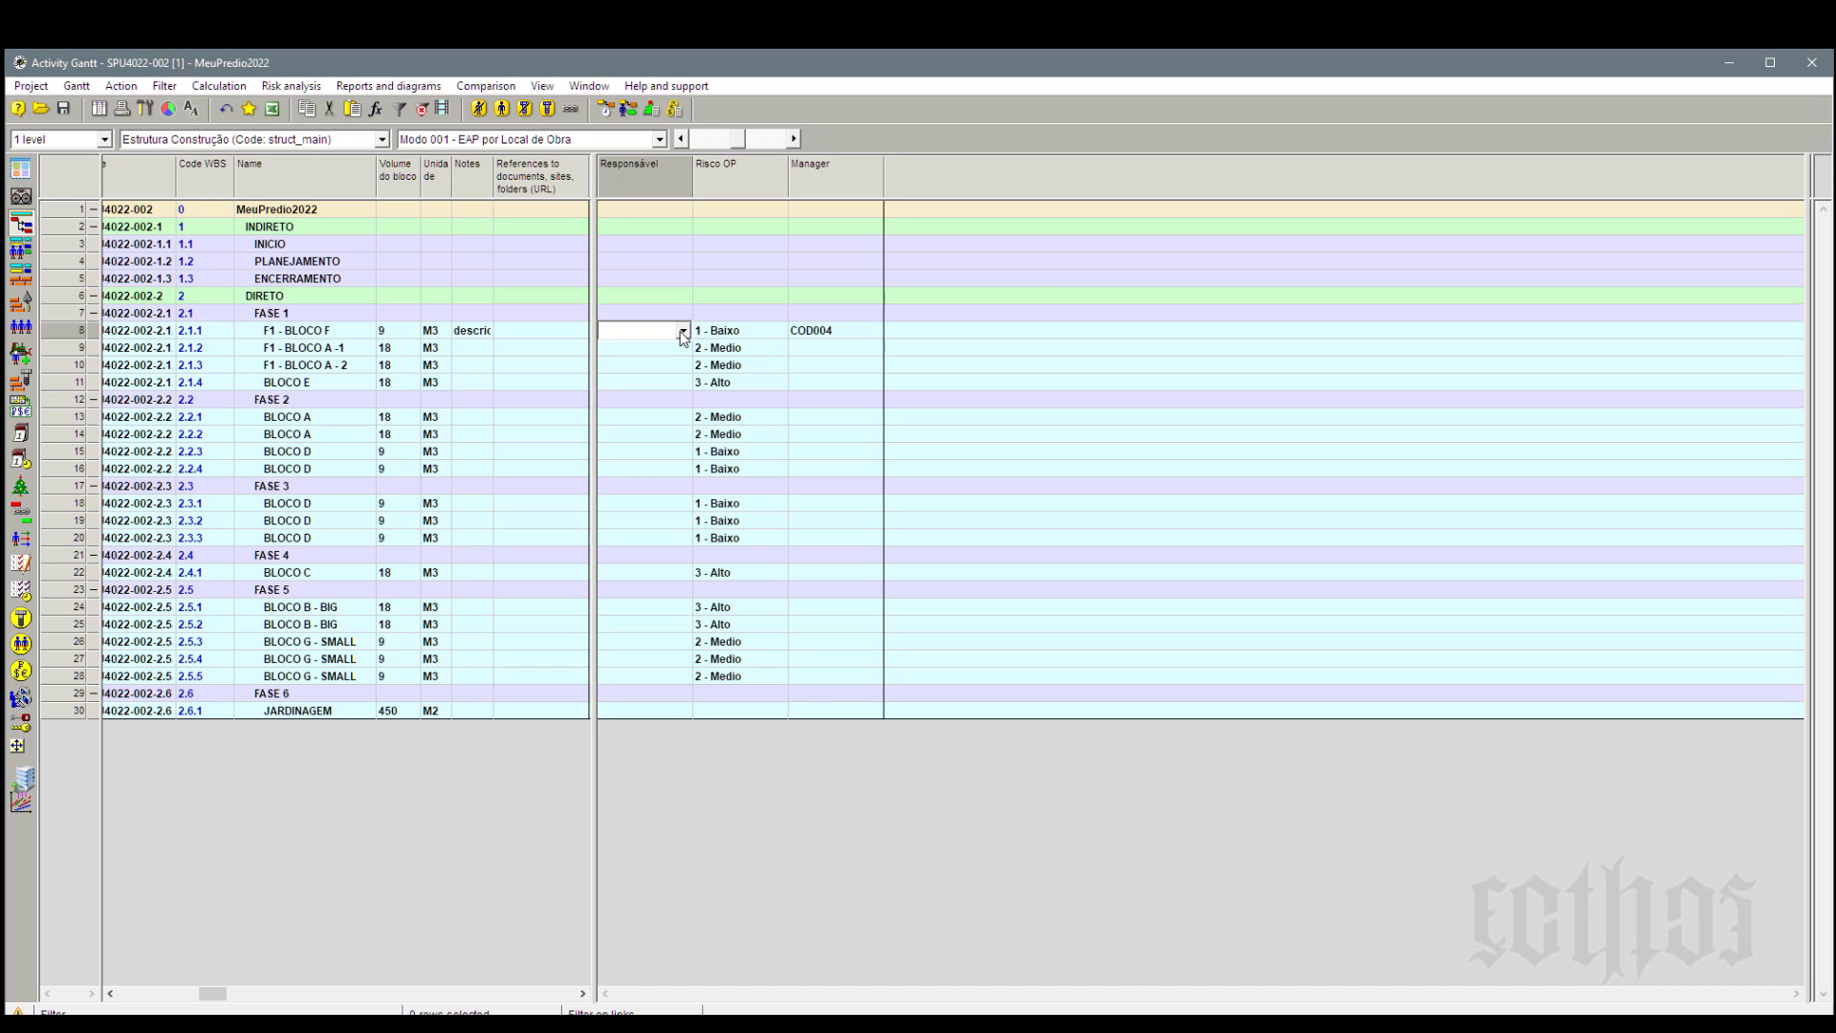
click(664, 370)
click(657, 335)
text(pedro)
click(662, 379)
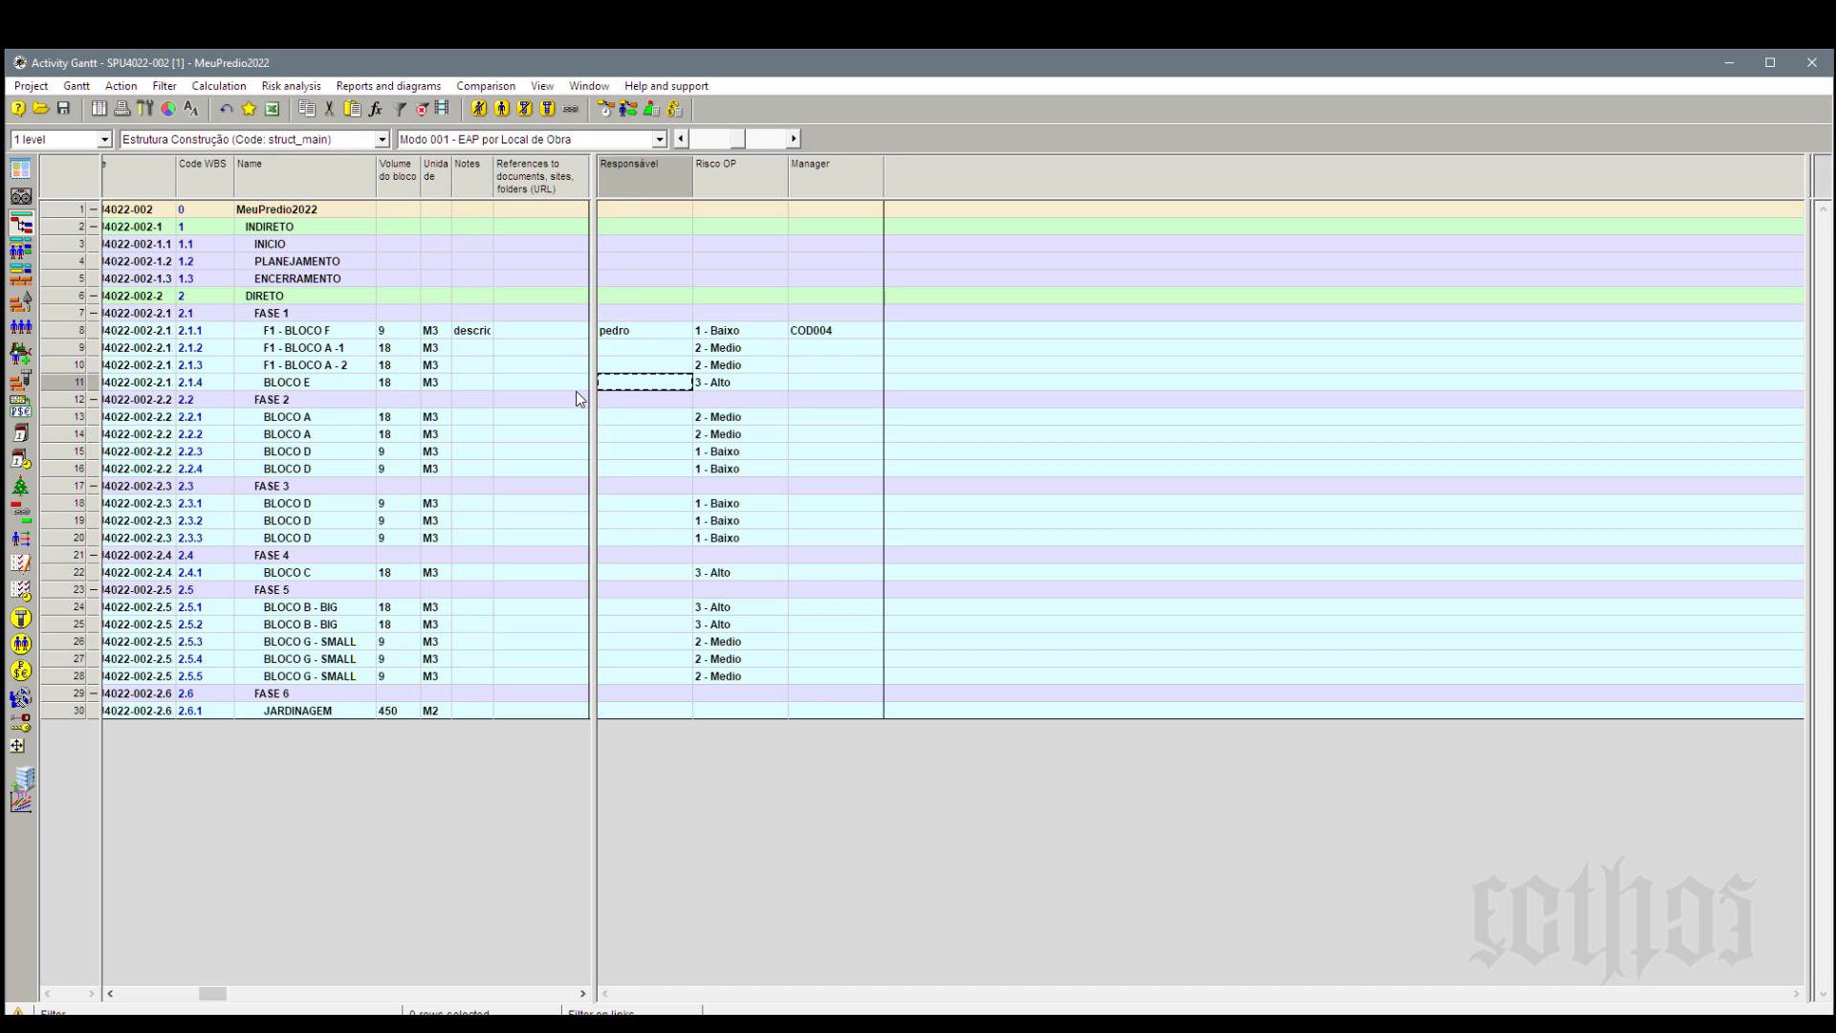
Review the notes of F1 - BLOCO F and the Manager cells of the FASE 1 blocks.
double_click(73, 335)
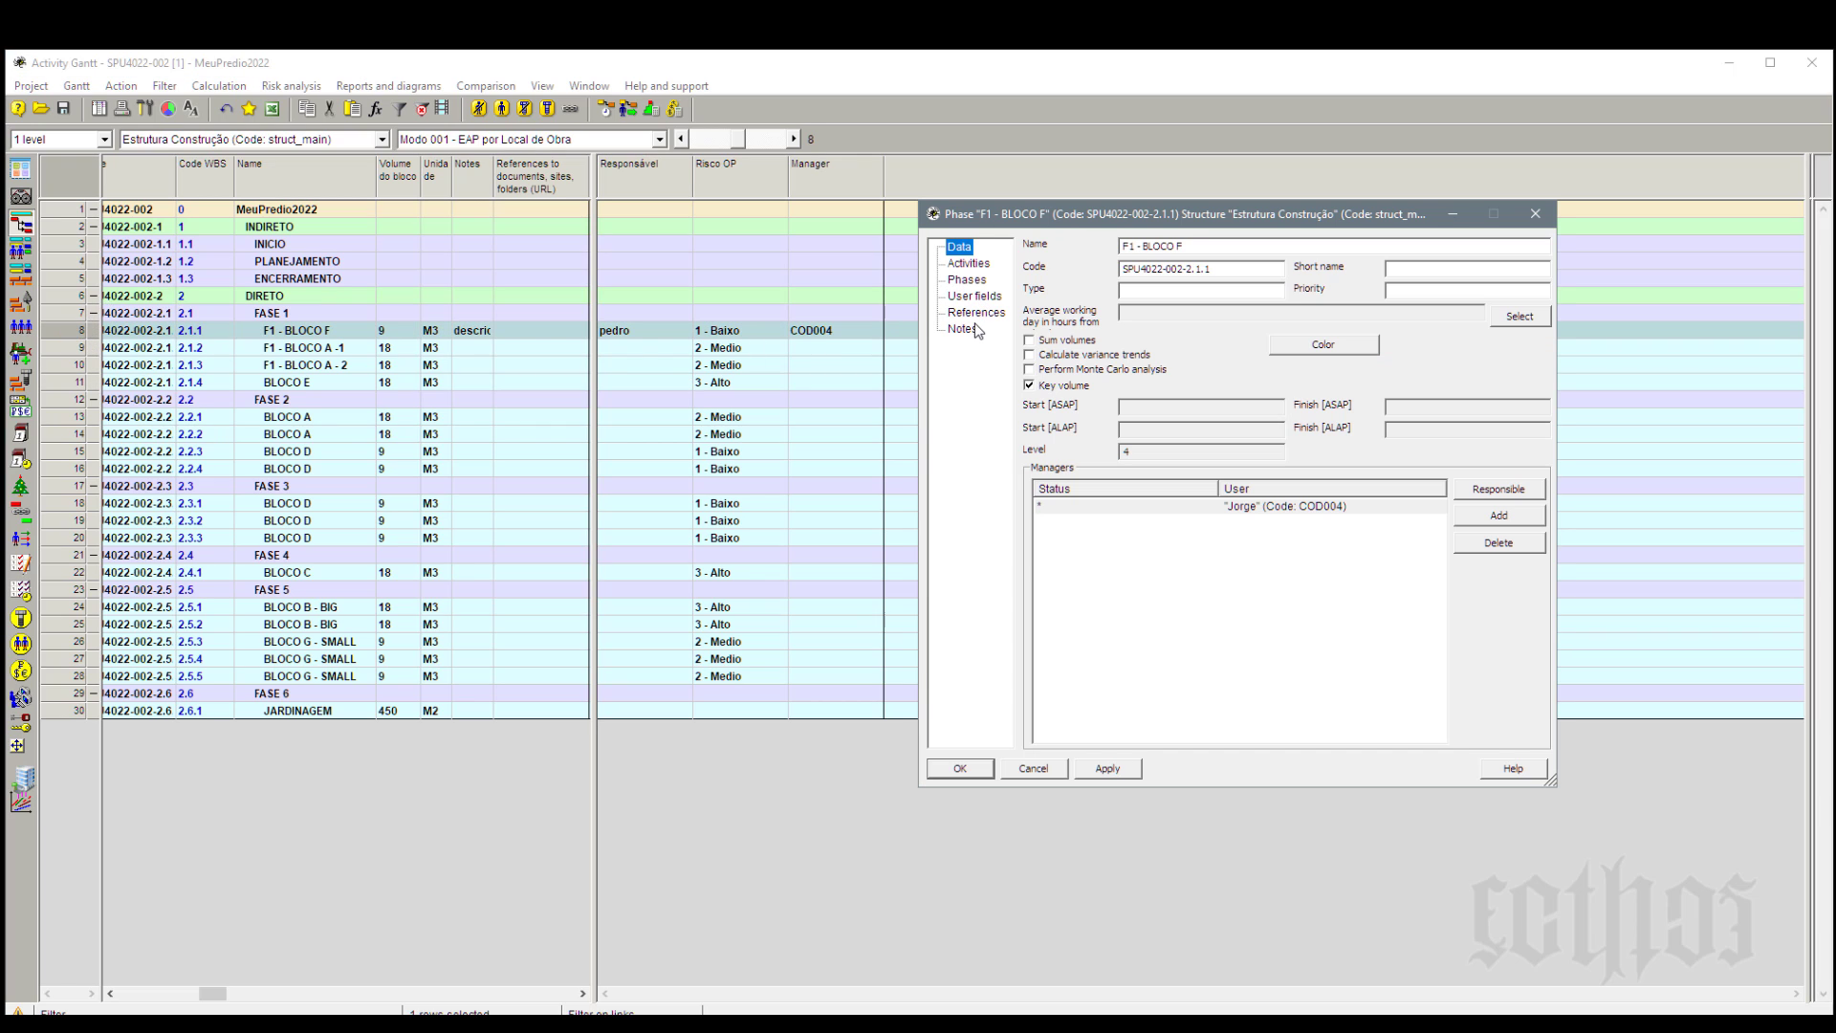
click(964, 329)
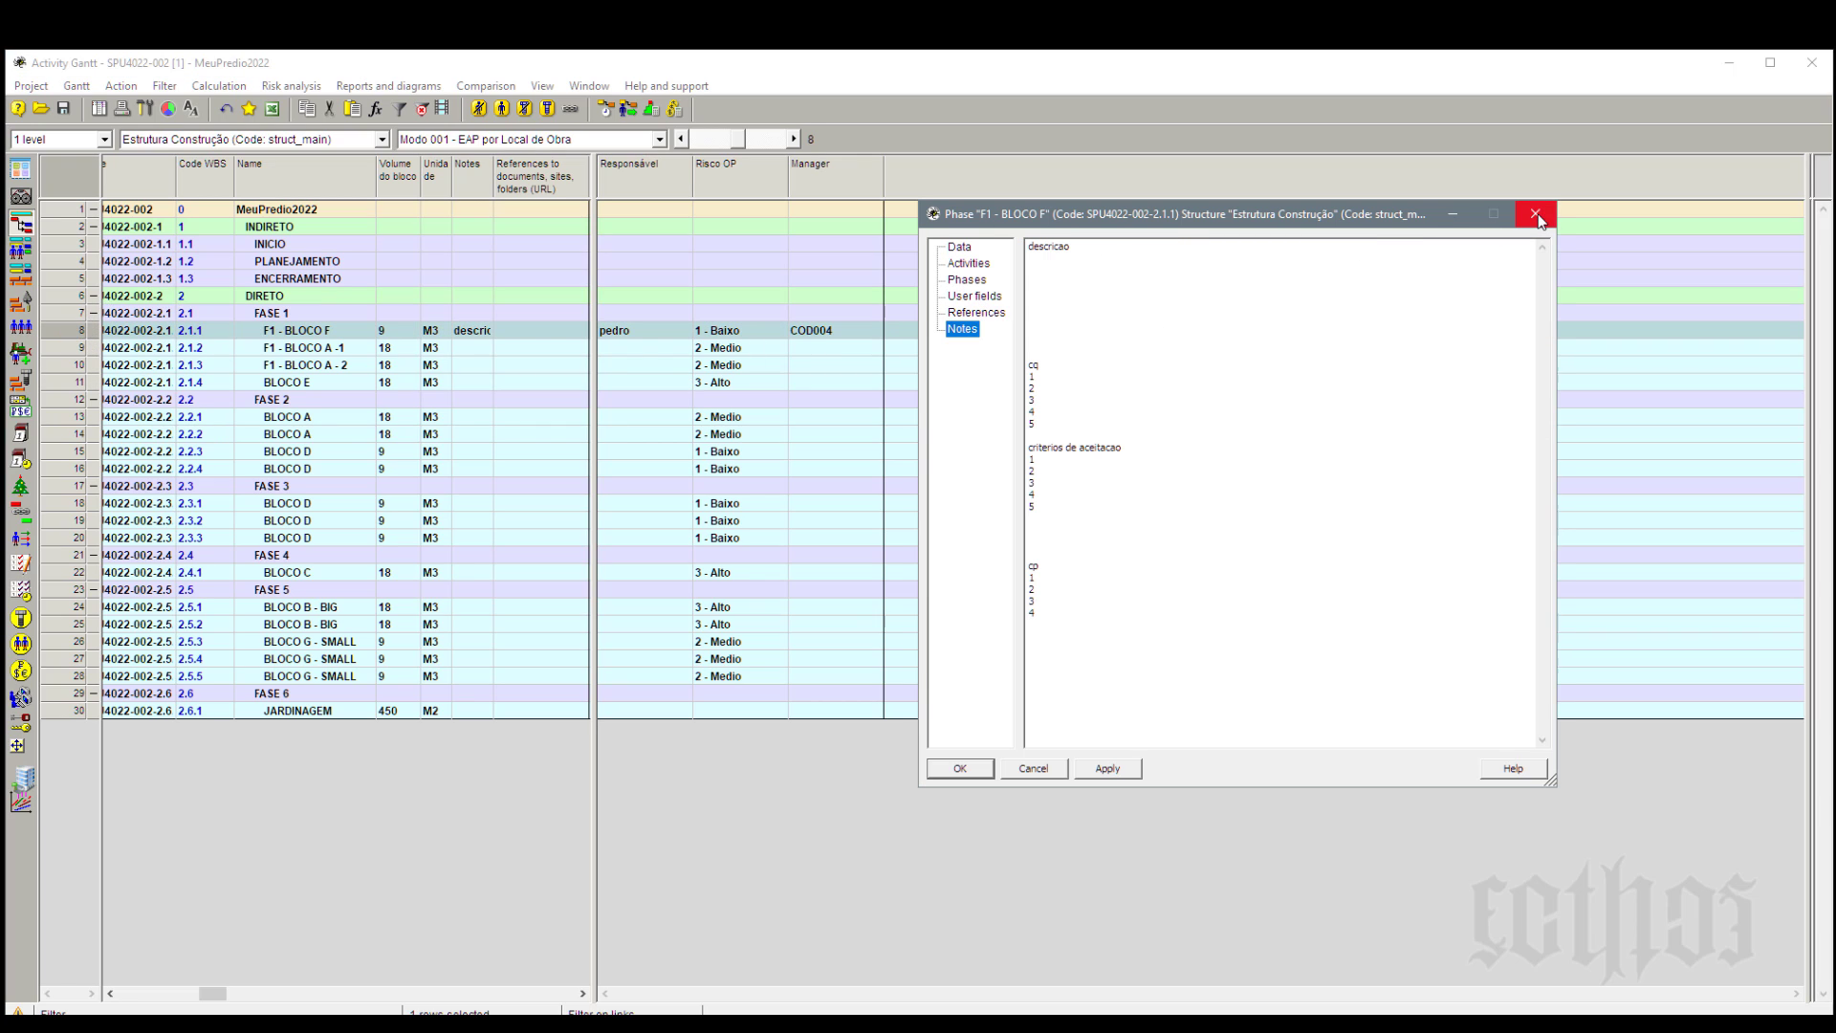
click(1536, 215)
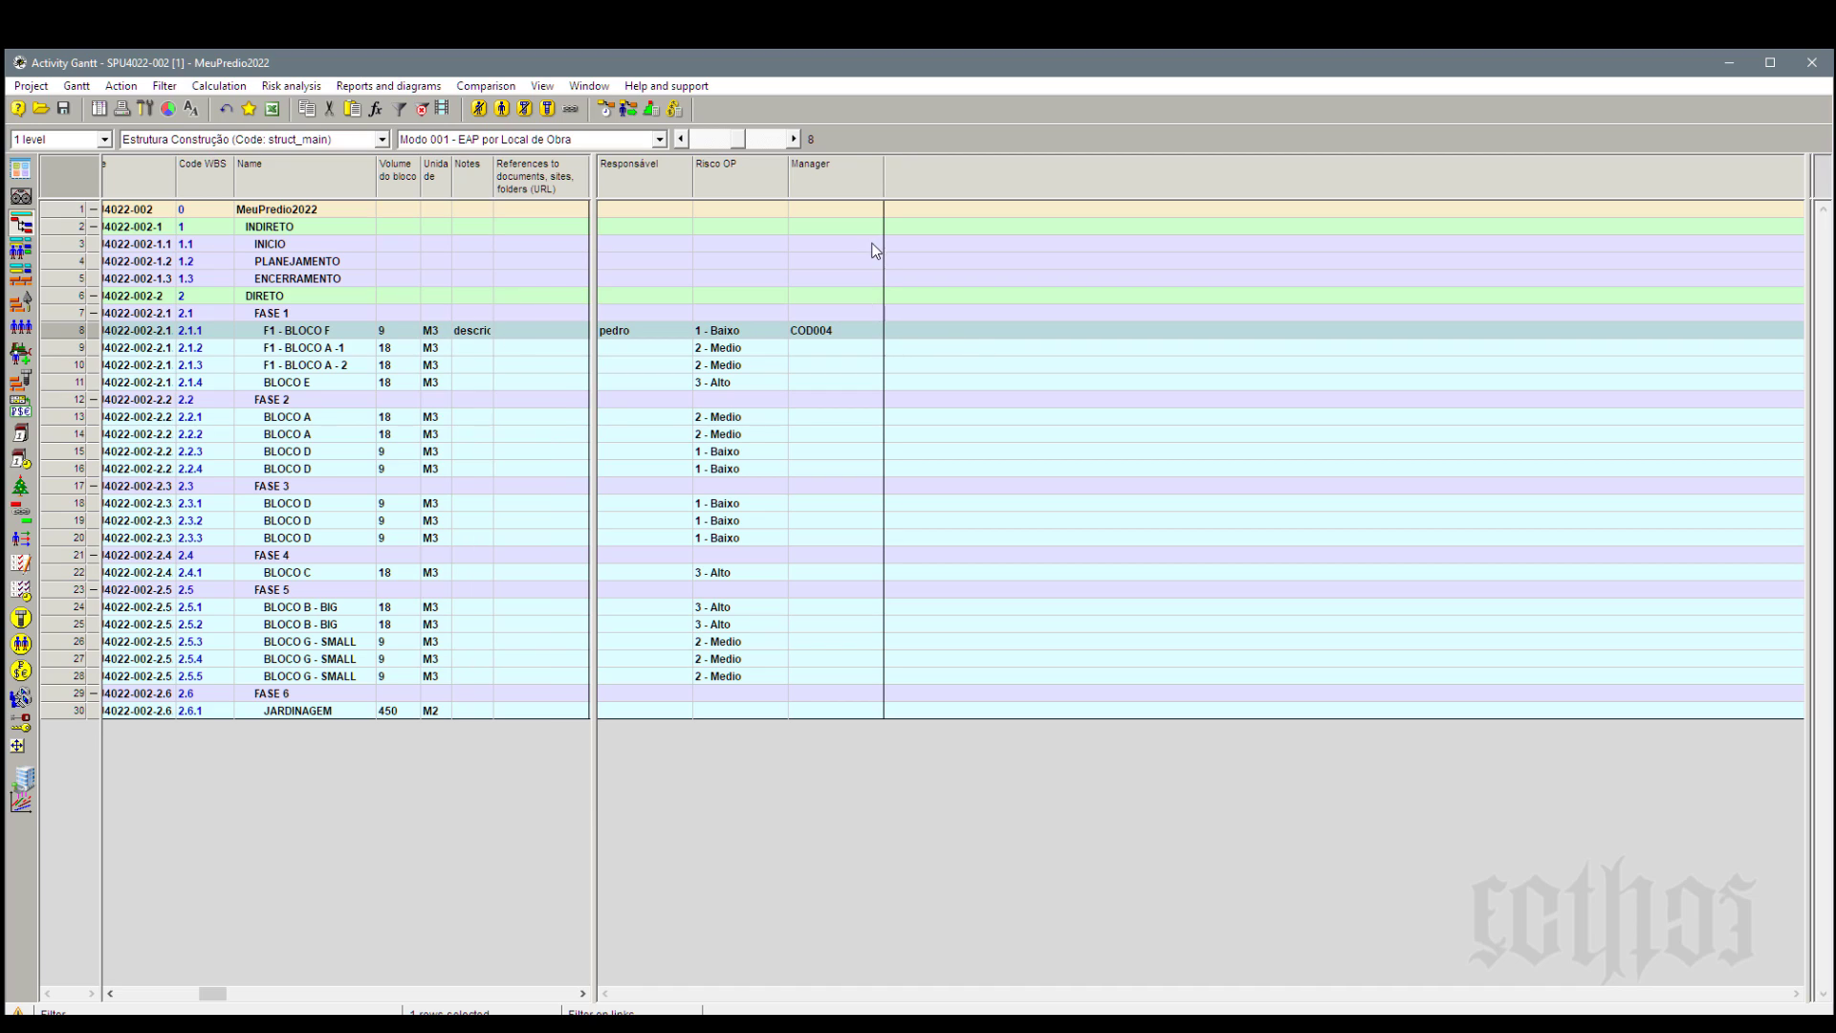
click(857, 347)
click(859, 367)
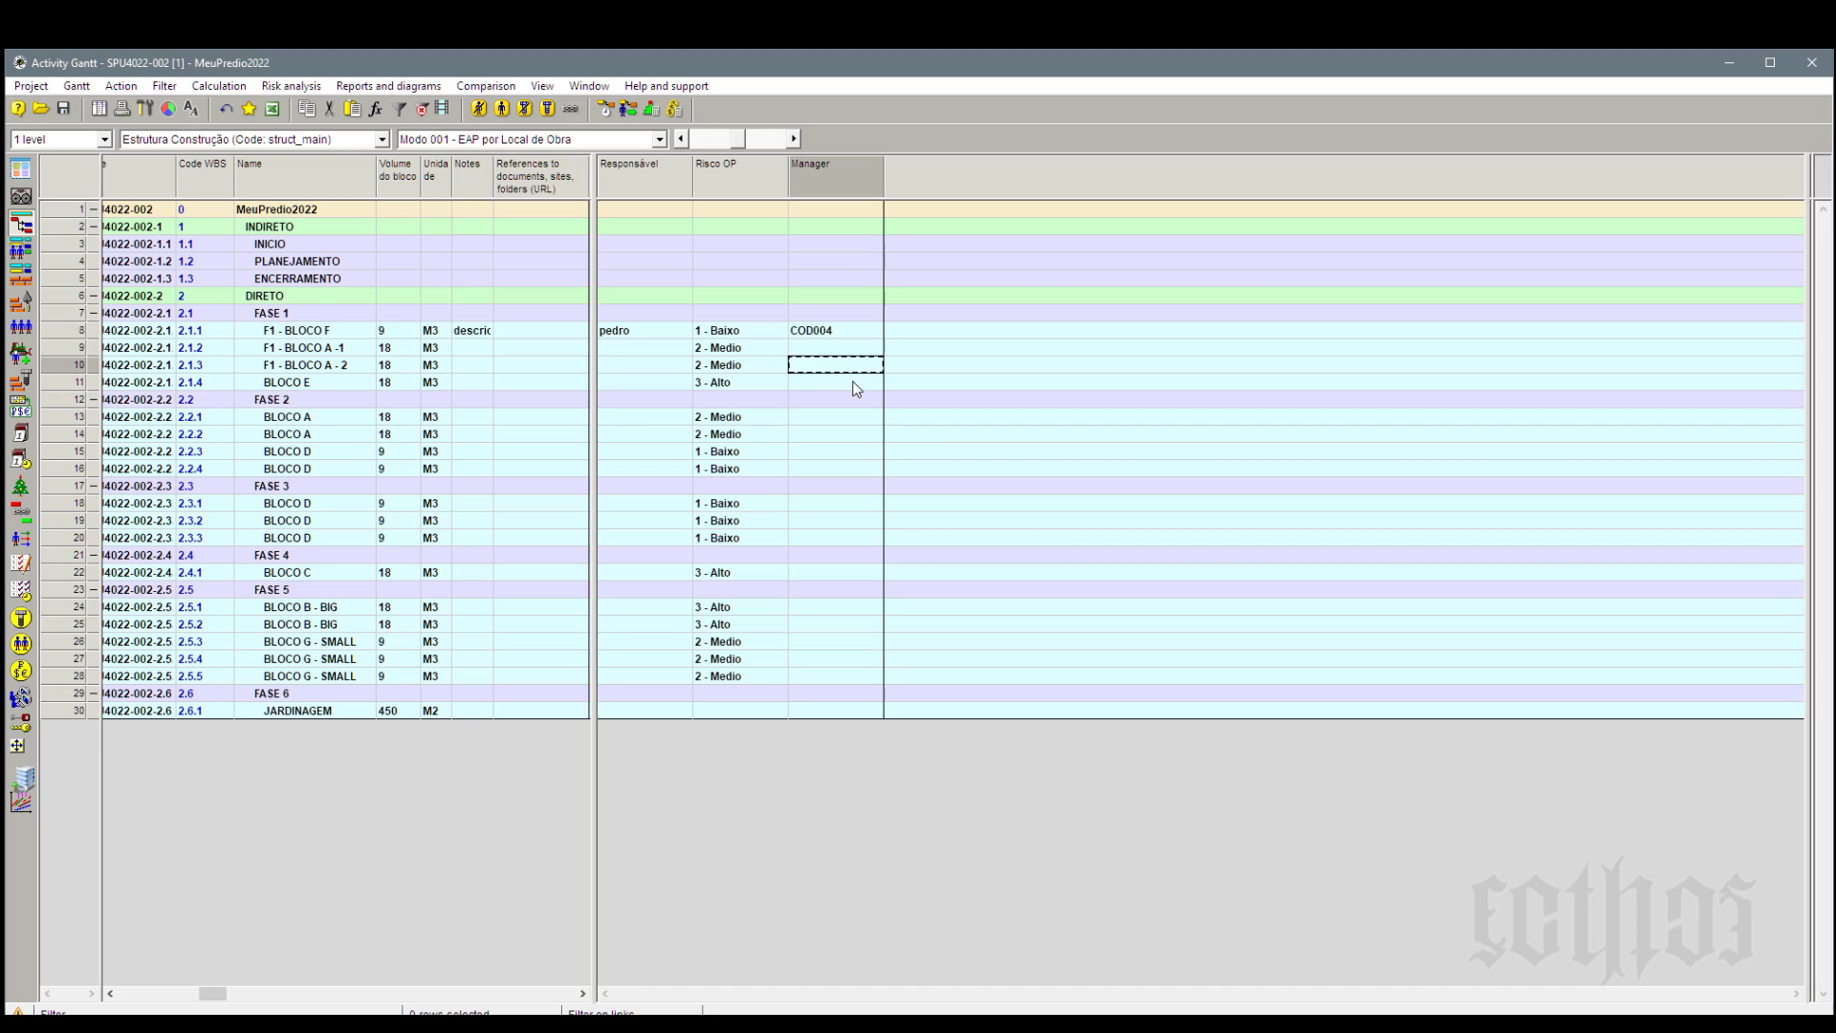
click(856, 383)
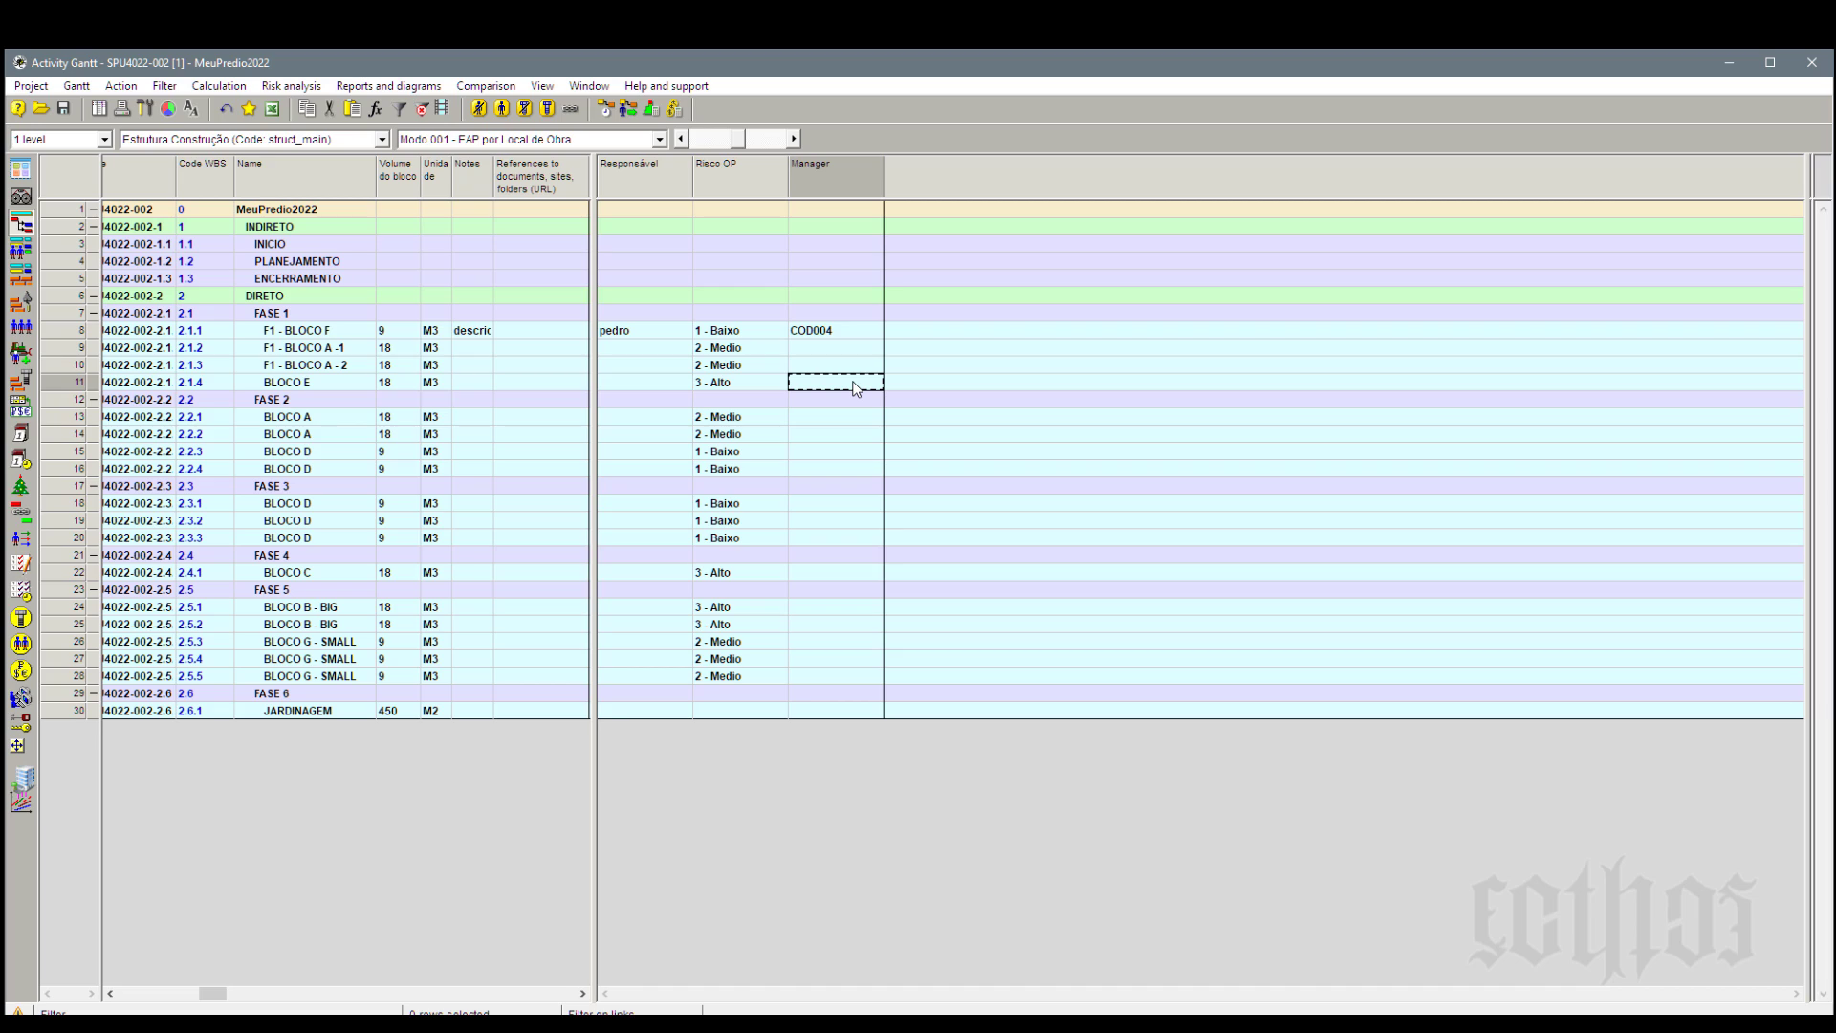
click(66, 331)
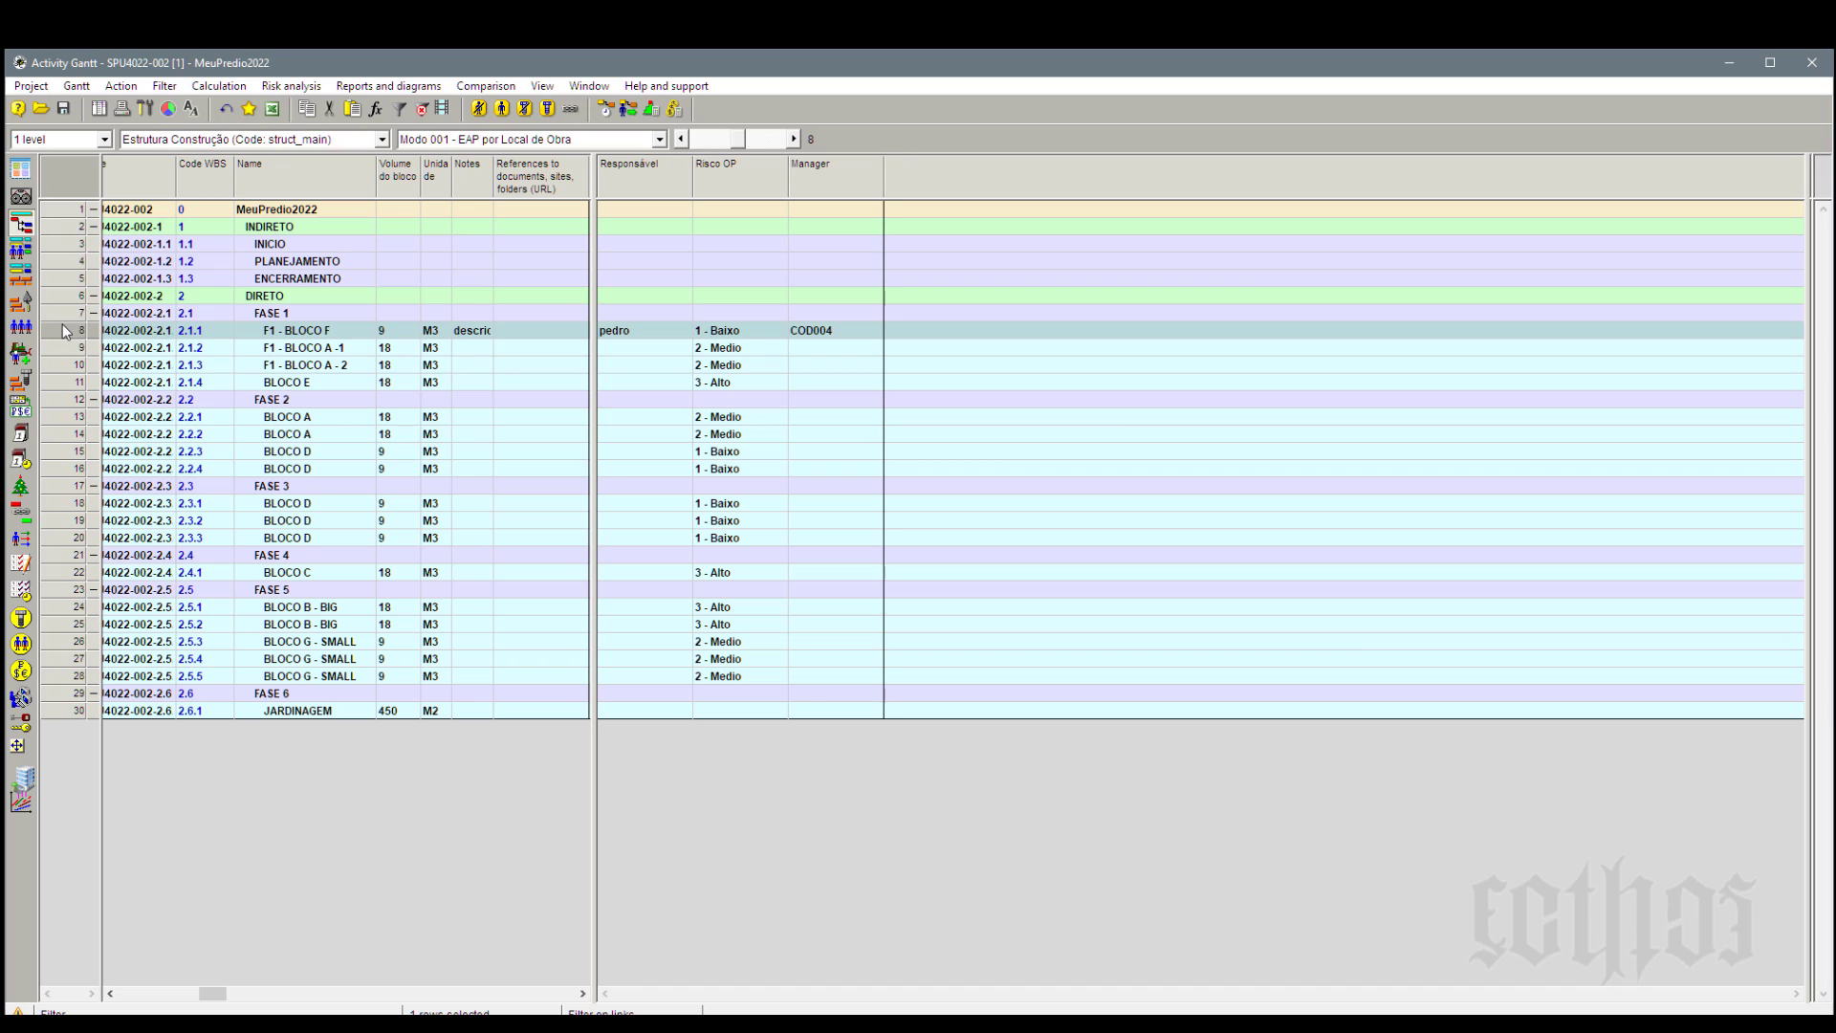
click(826, 333)
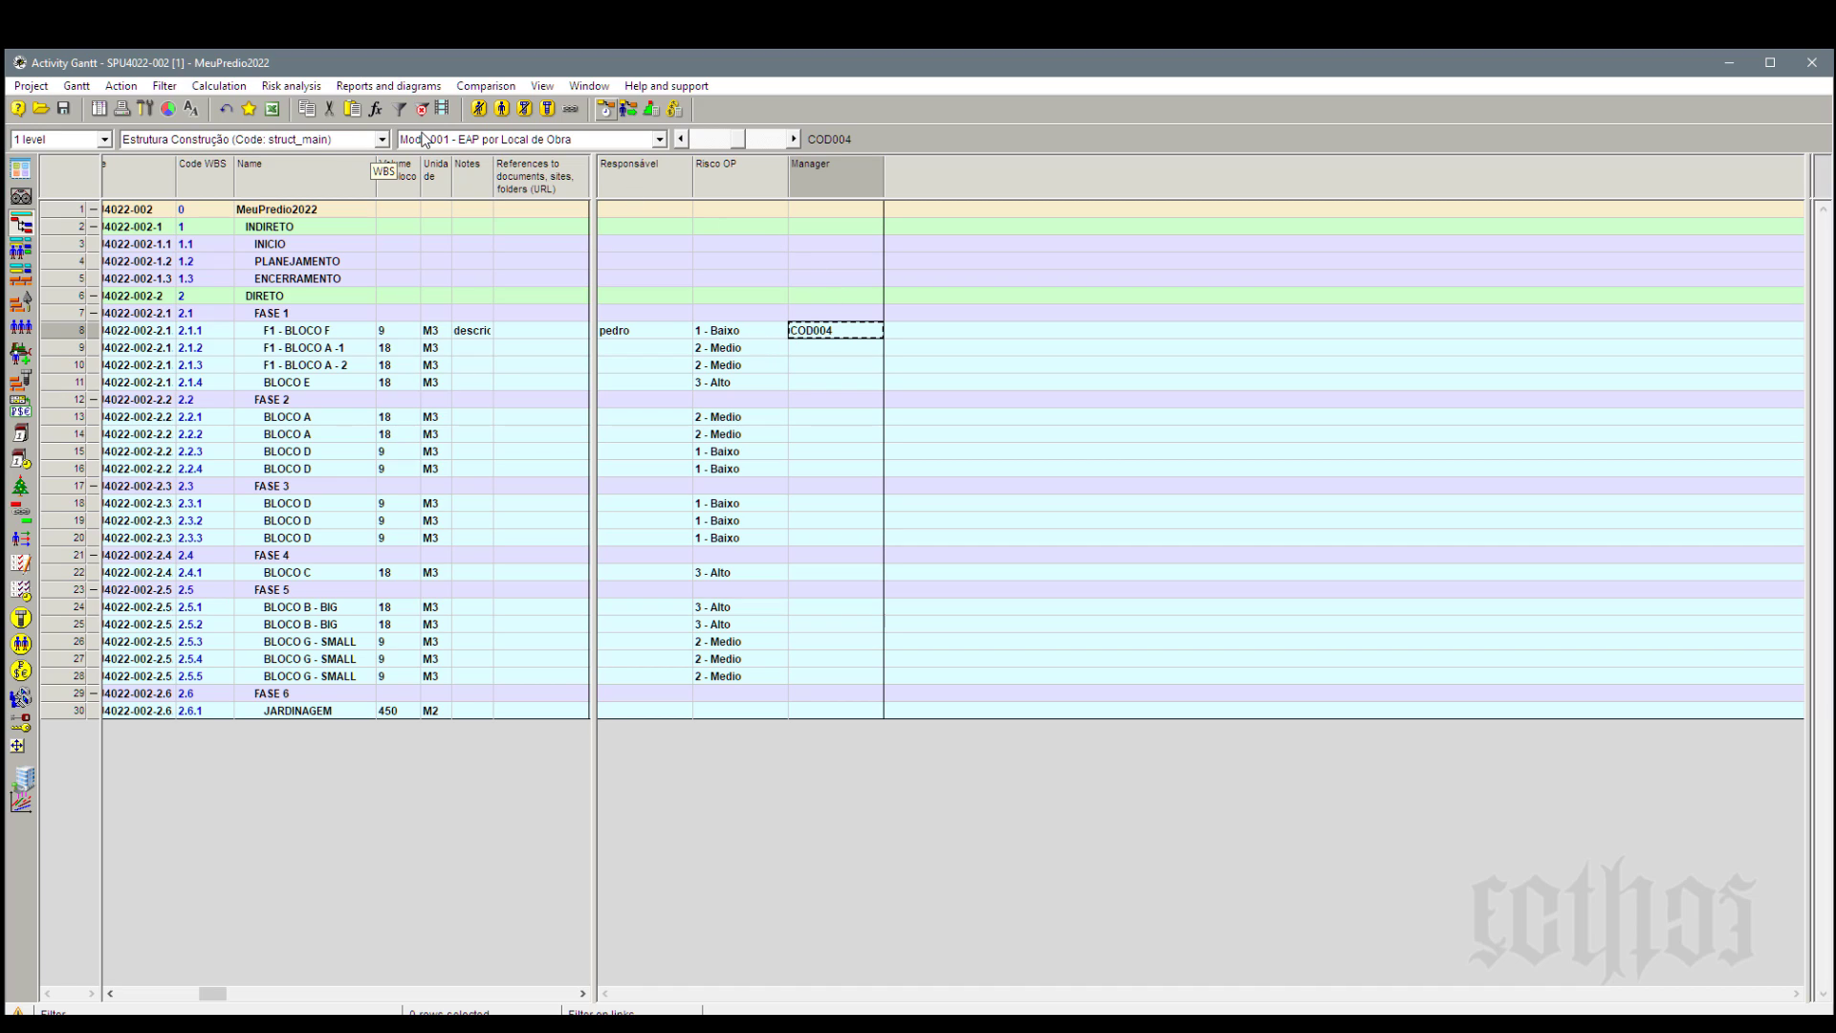
Switch to the layout "Modo 005 - EAP por risco e responsável" and widen its table panes over the timeline.
click(512, 143)
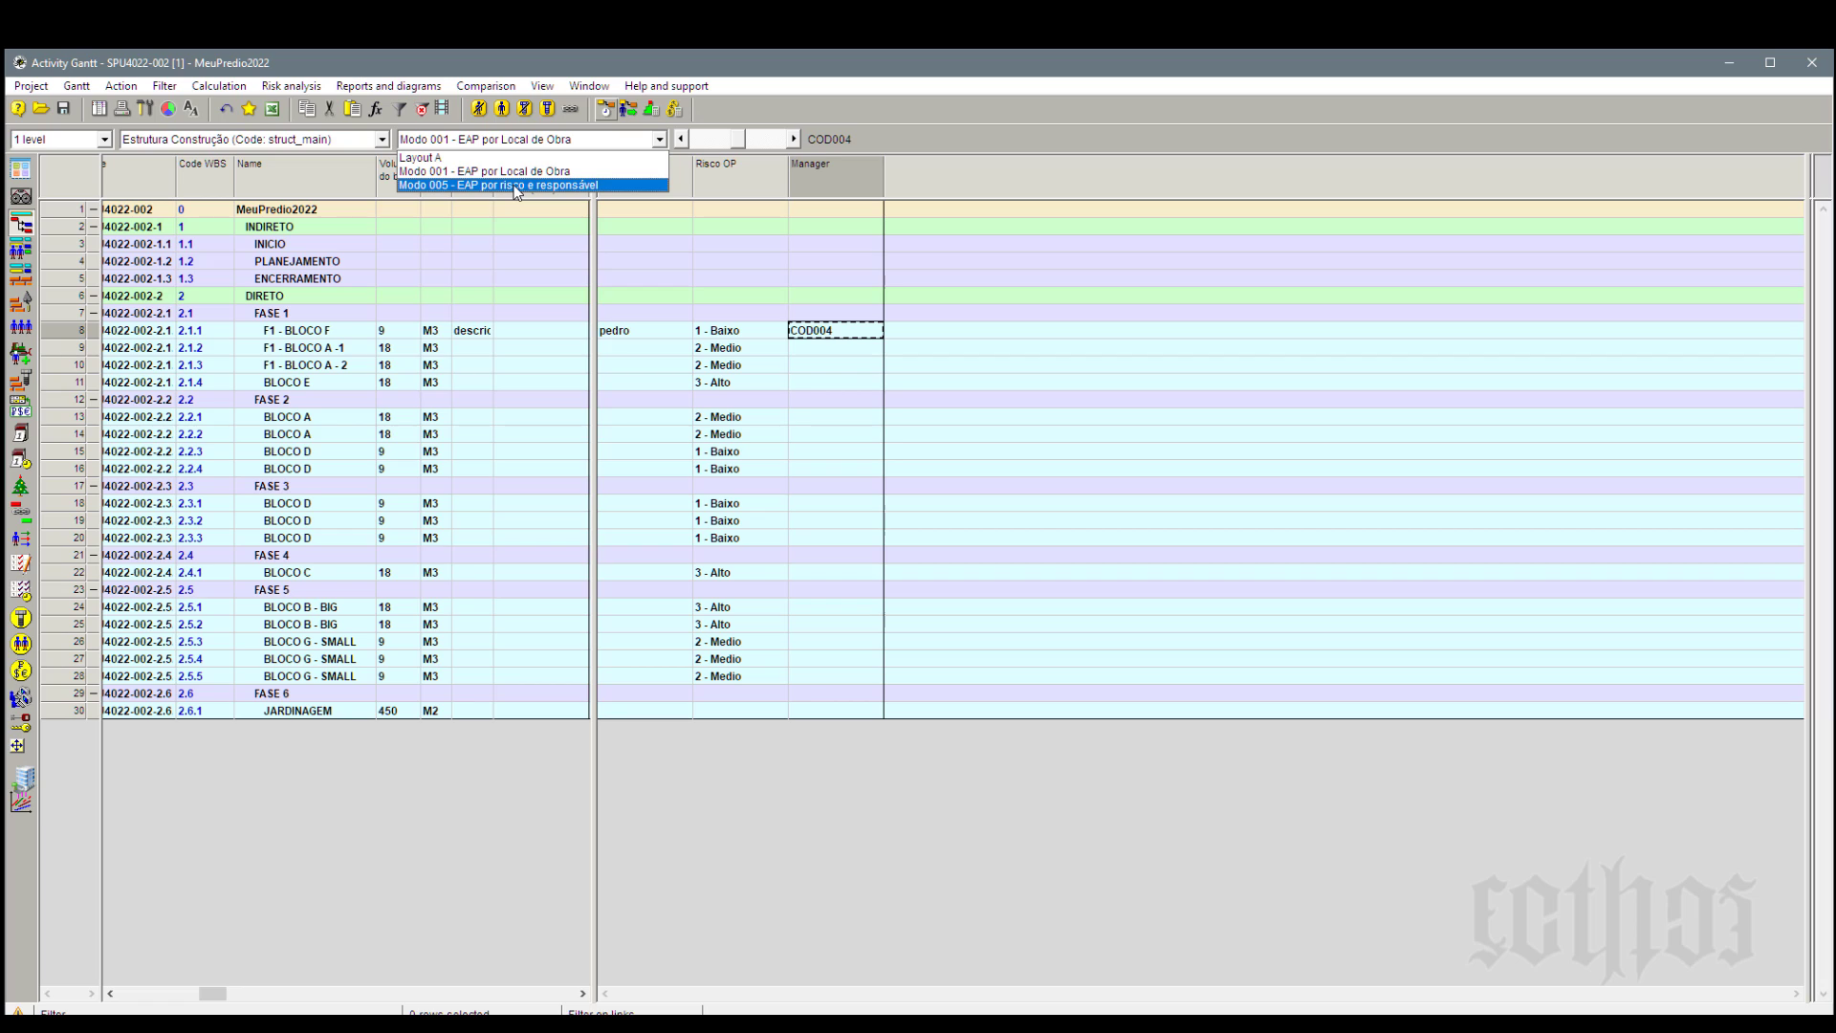
click(515, 187)
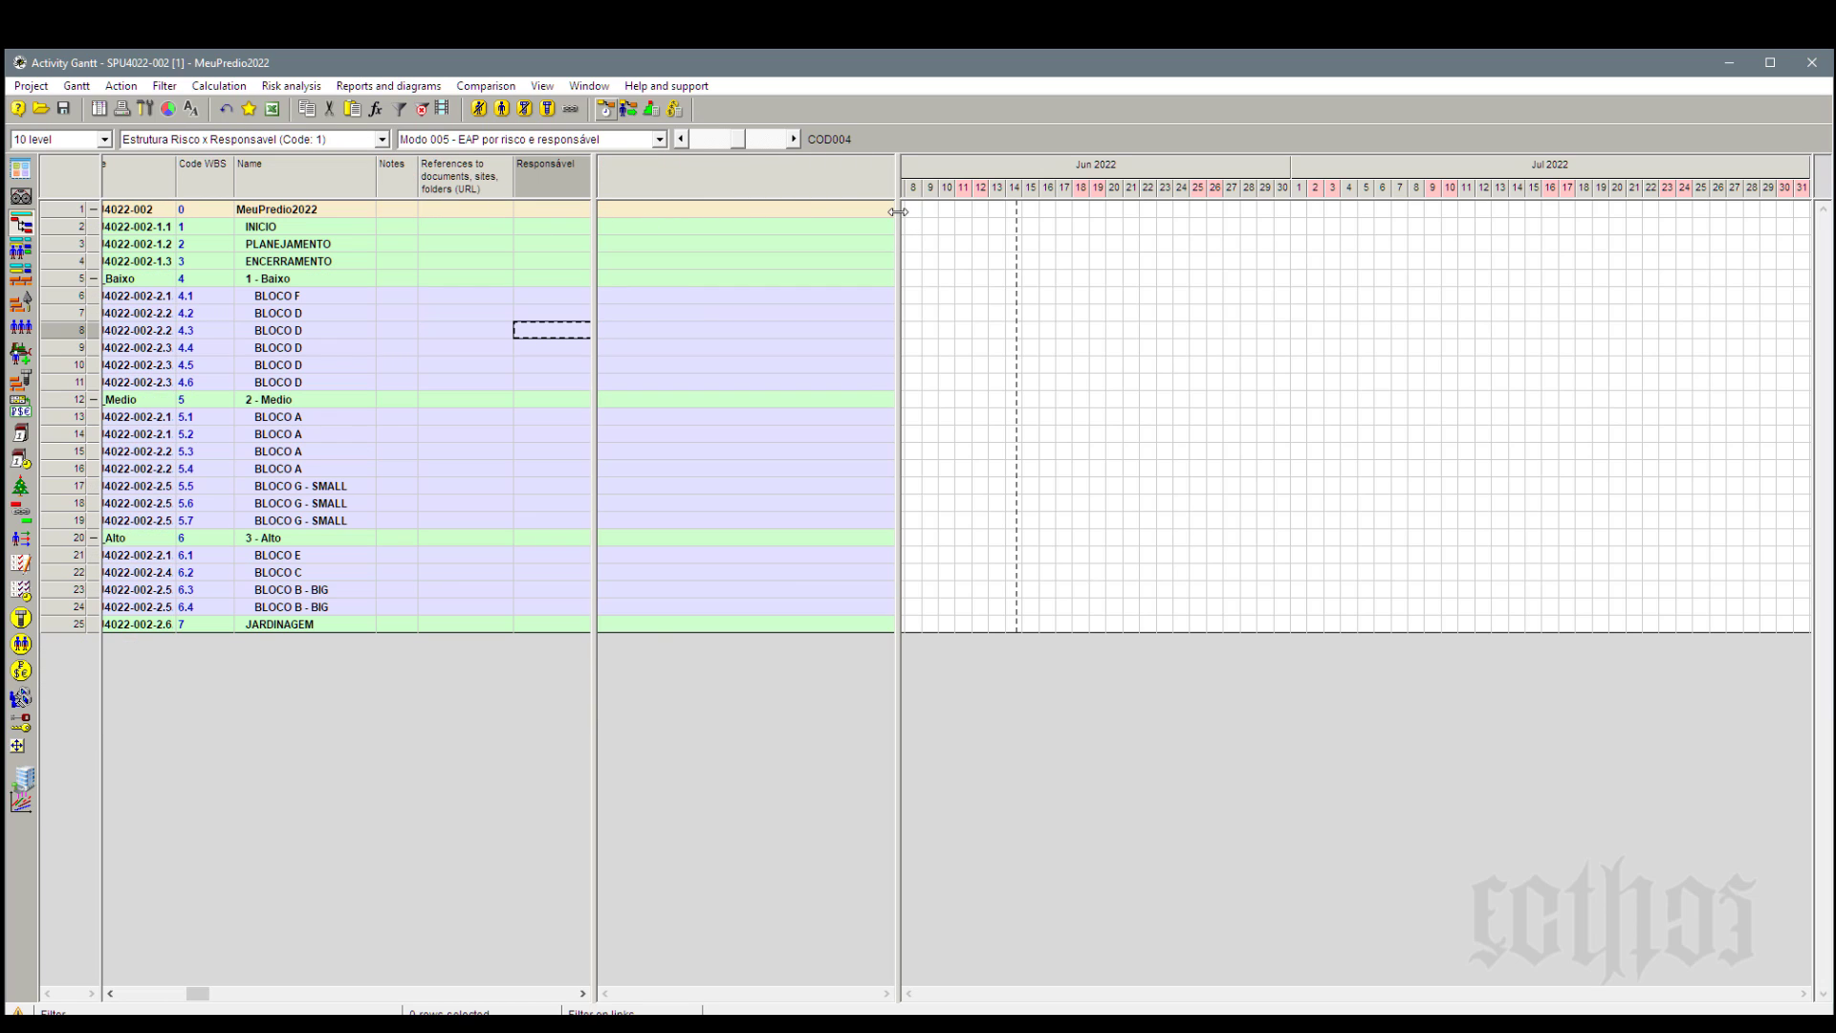
drag(898, 212, 1806, 211)
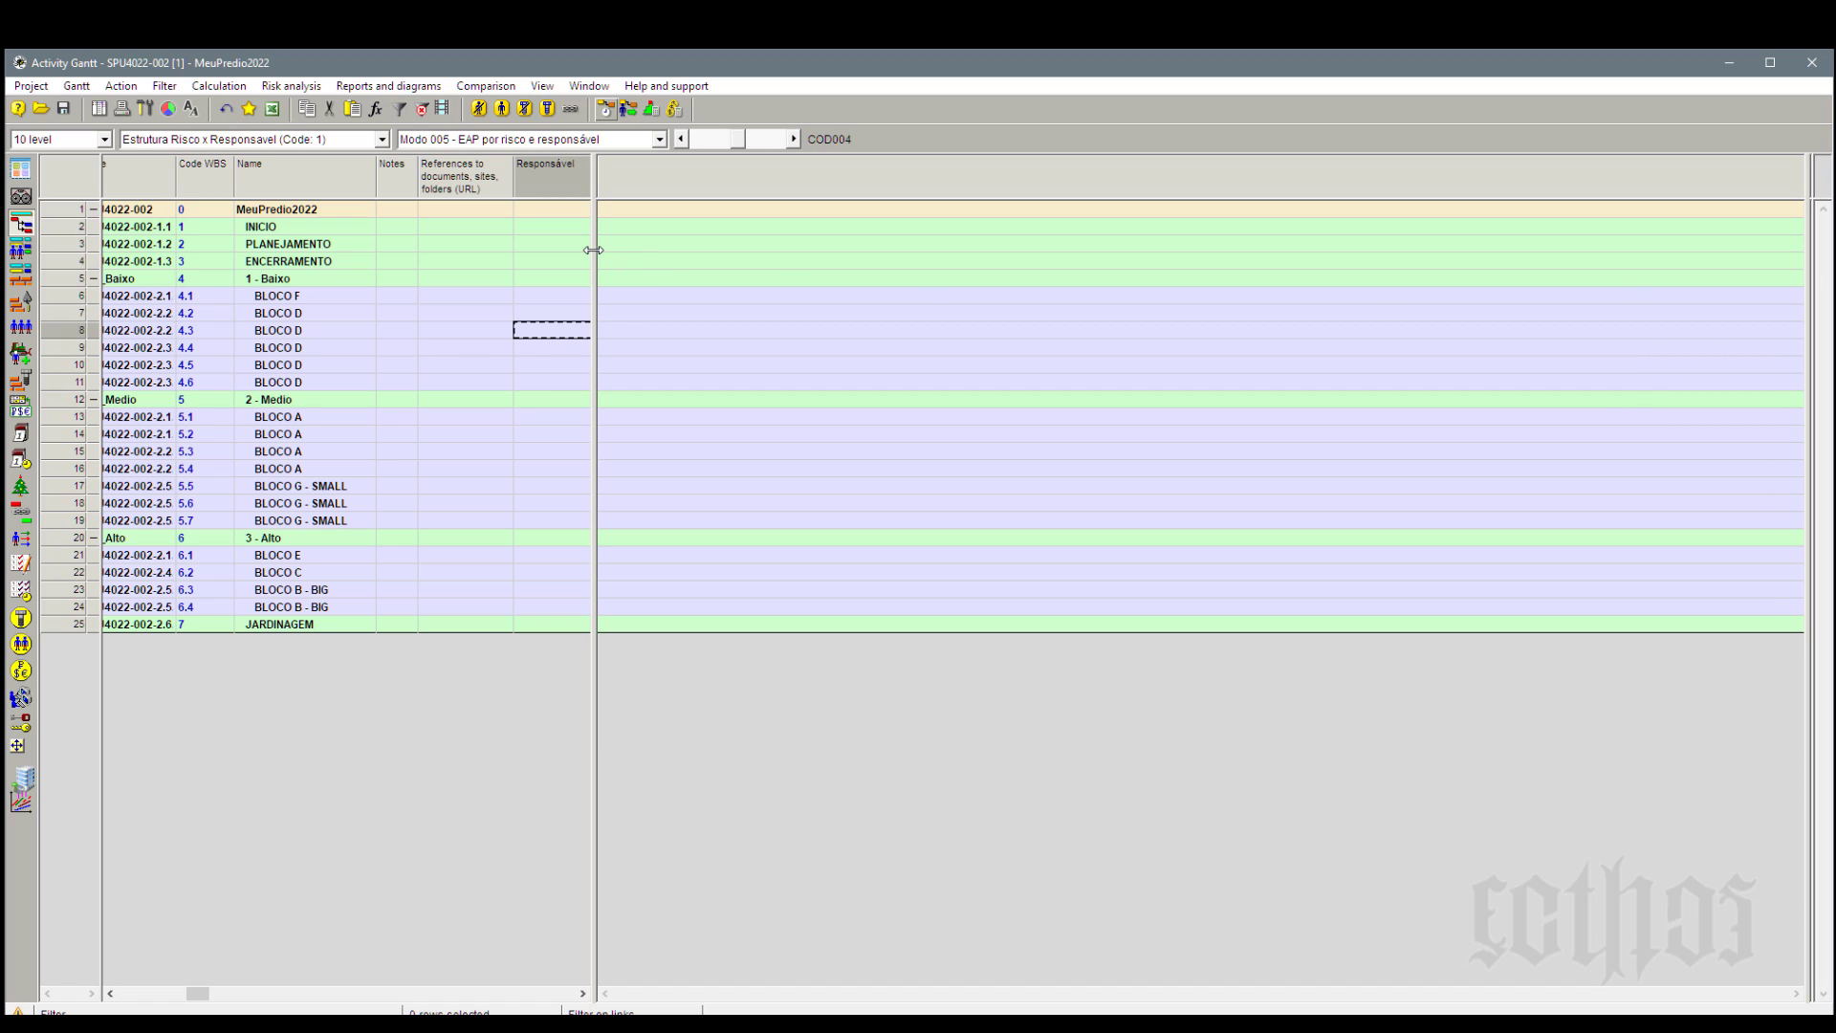
drag(594, 250, 729, 257)
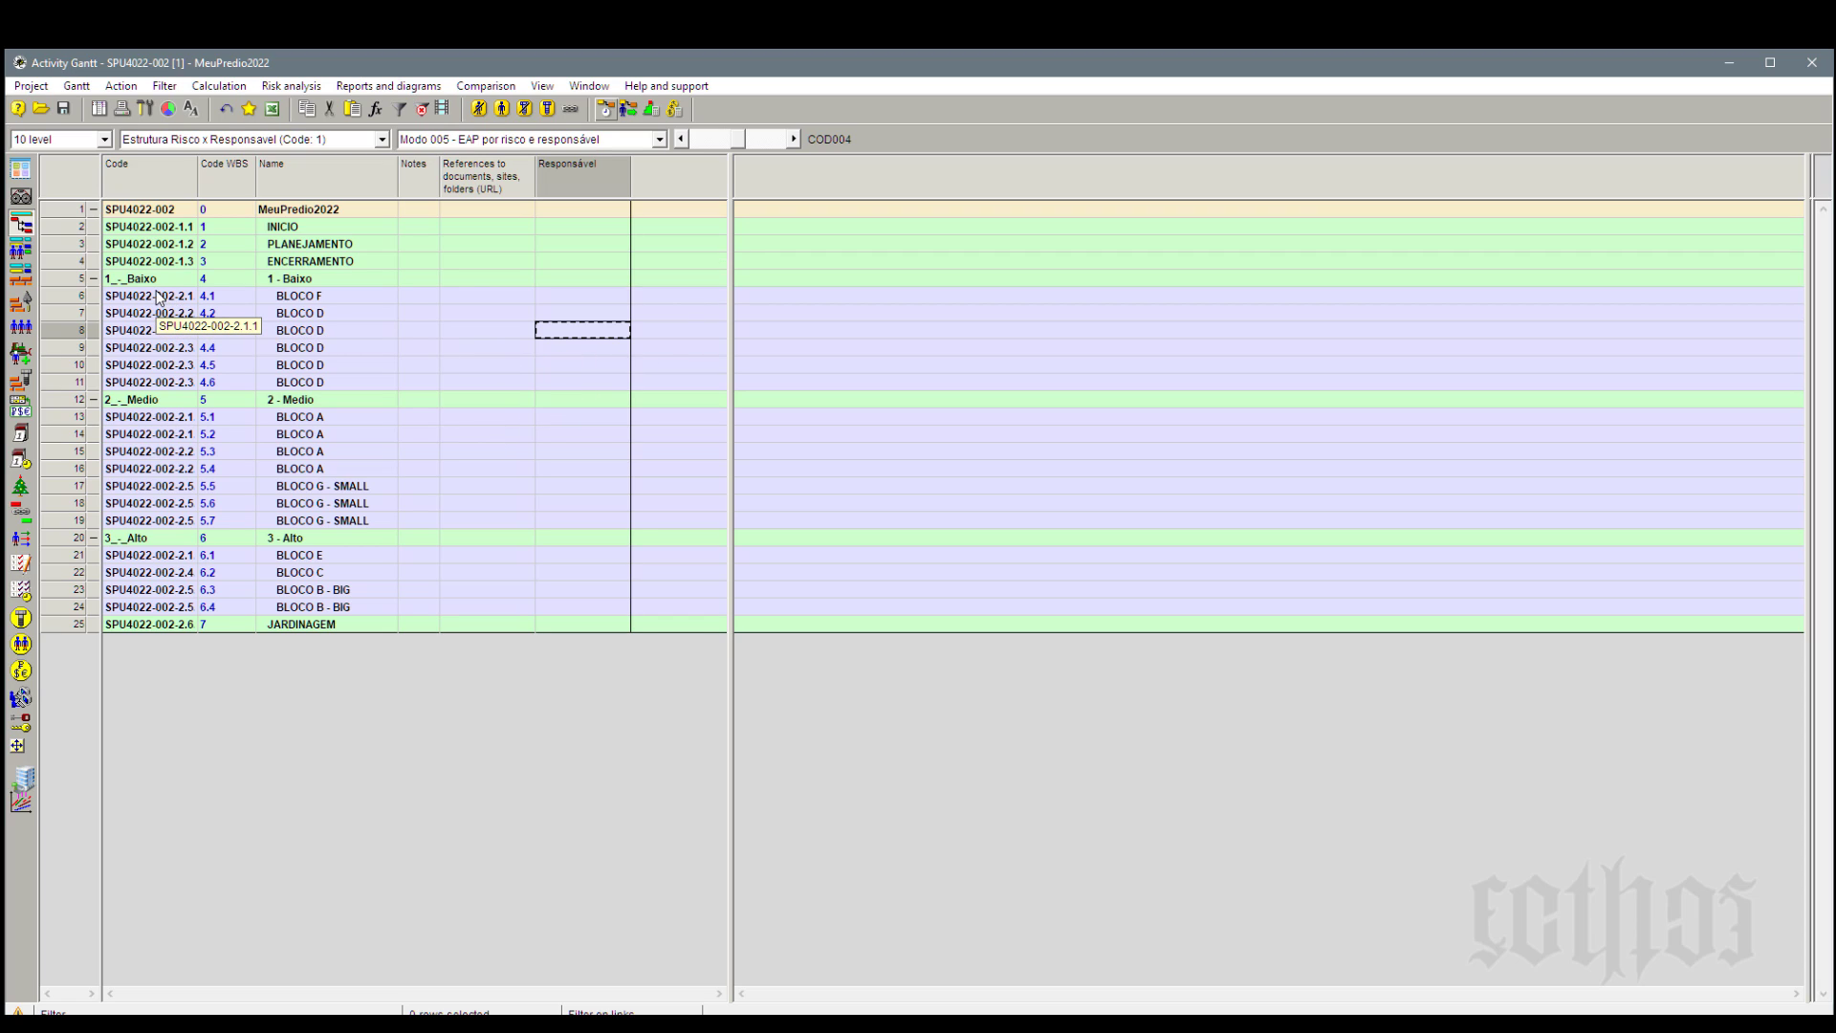
Collapse the structure to 1 level and review the INICIO, PLANEJAMENTO and ENCERRAMENTO phases and the three risk groups.
click(105, 138)
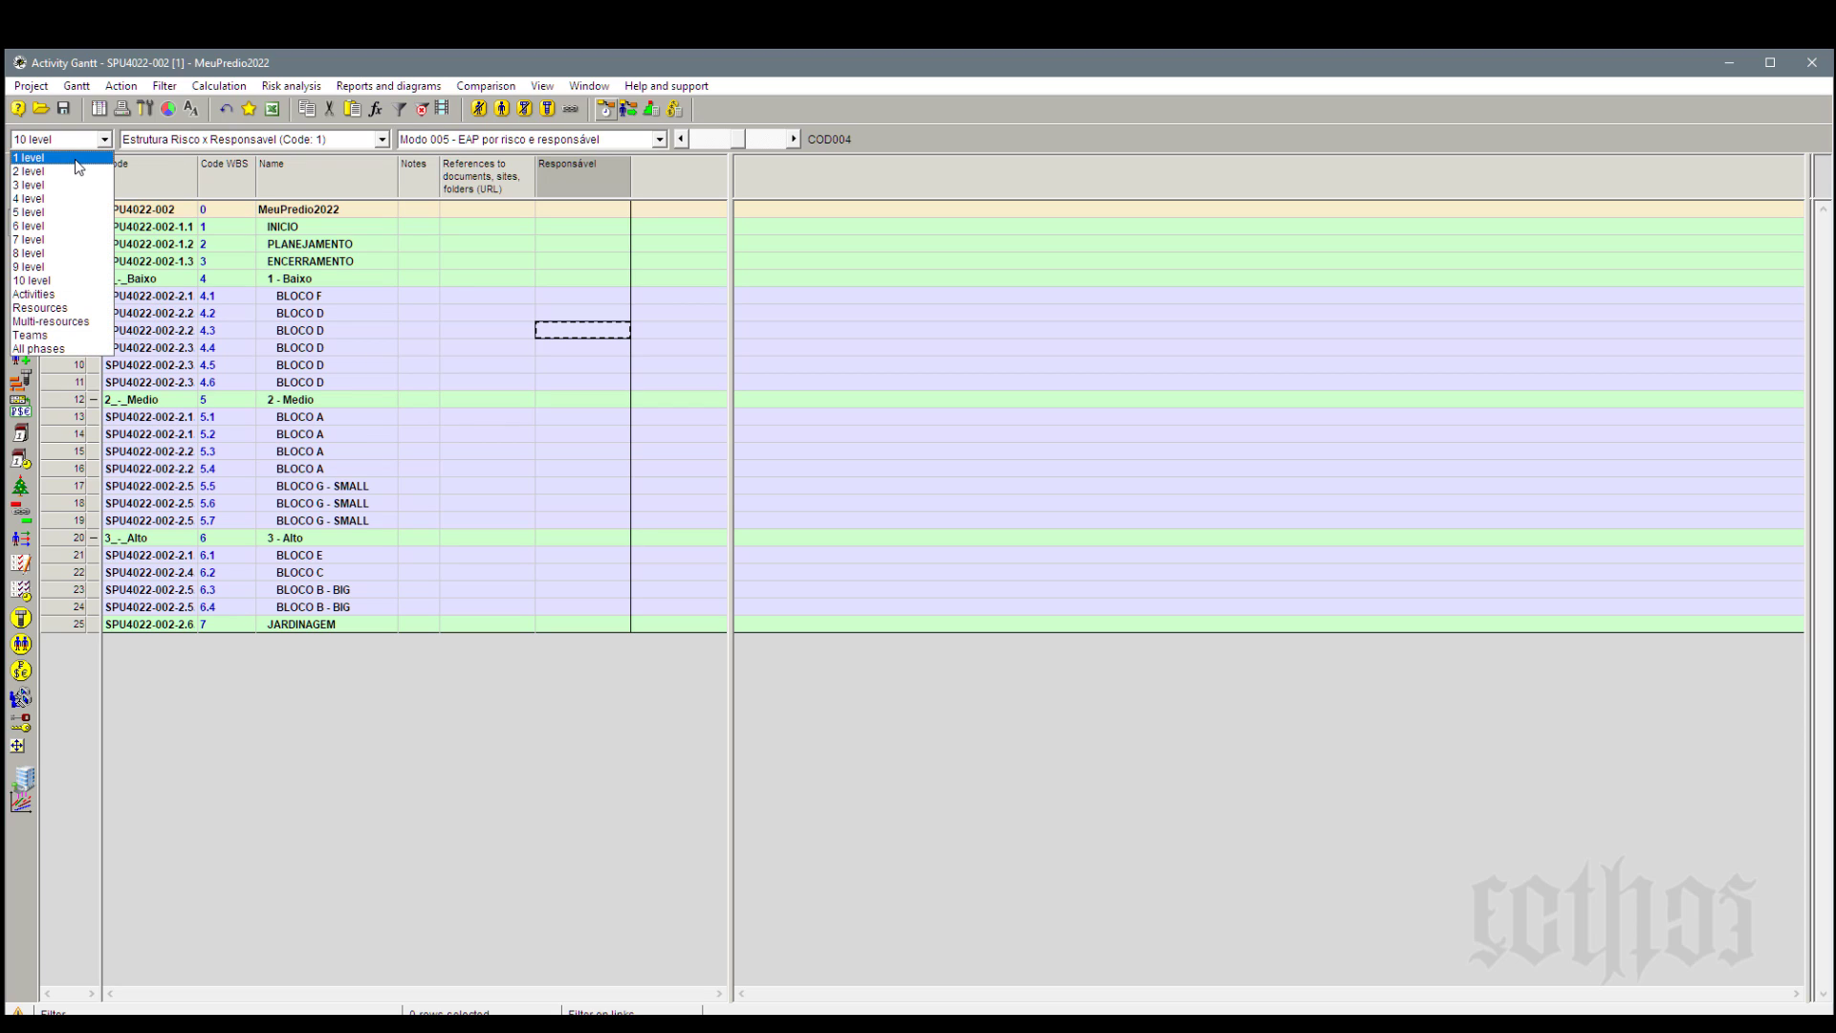
click(48, 153)
click(92, 210)
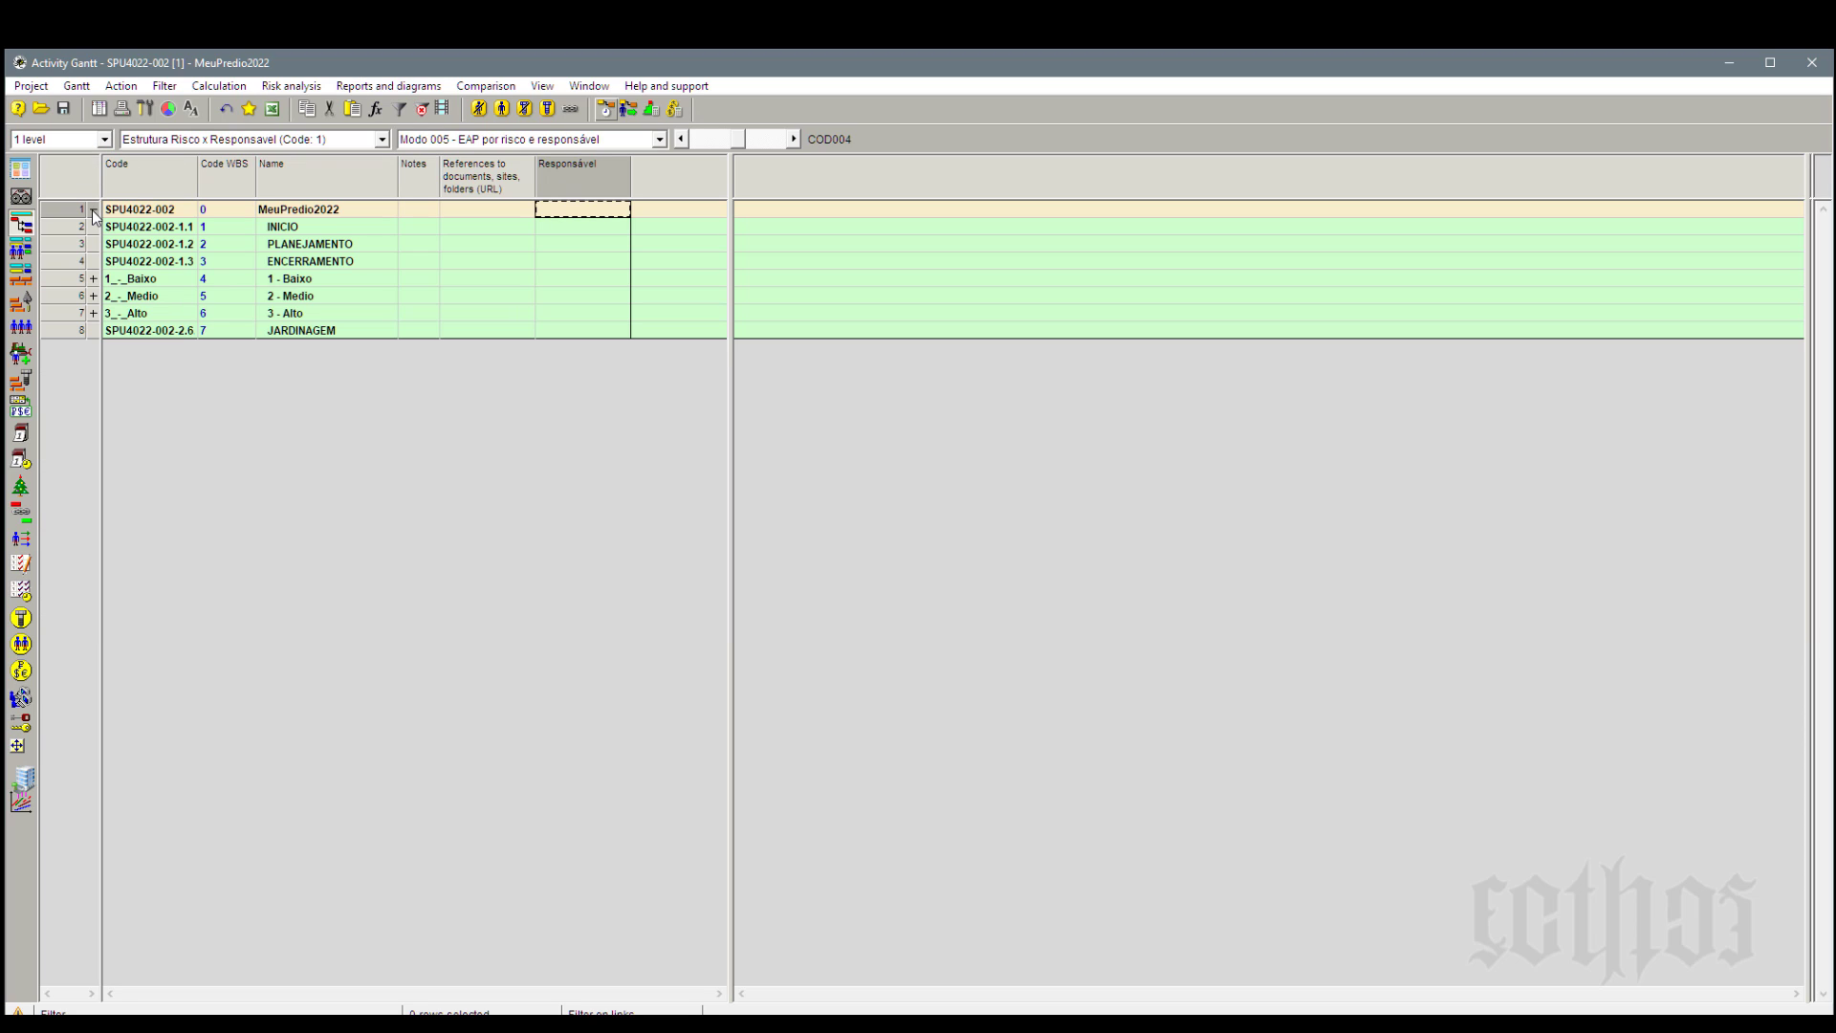
click(66, 228)
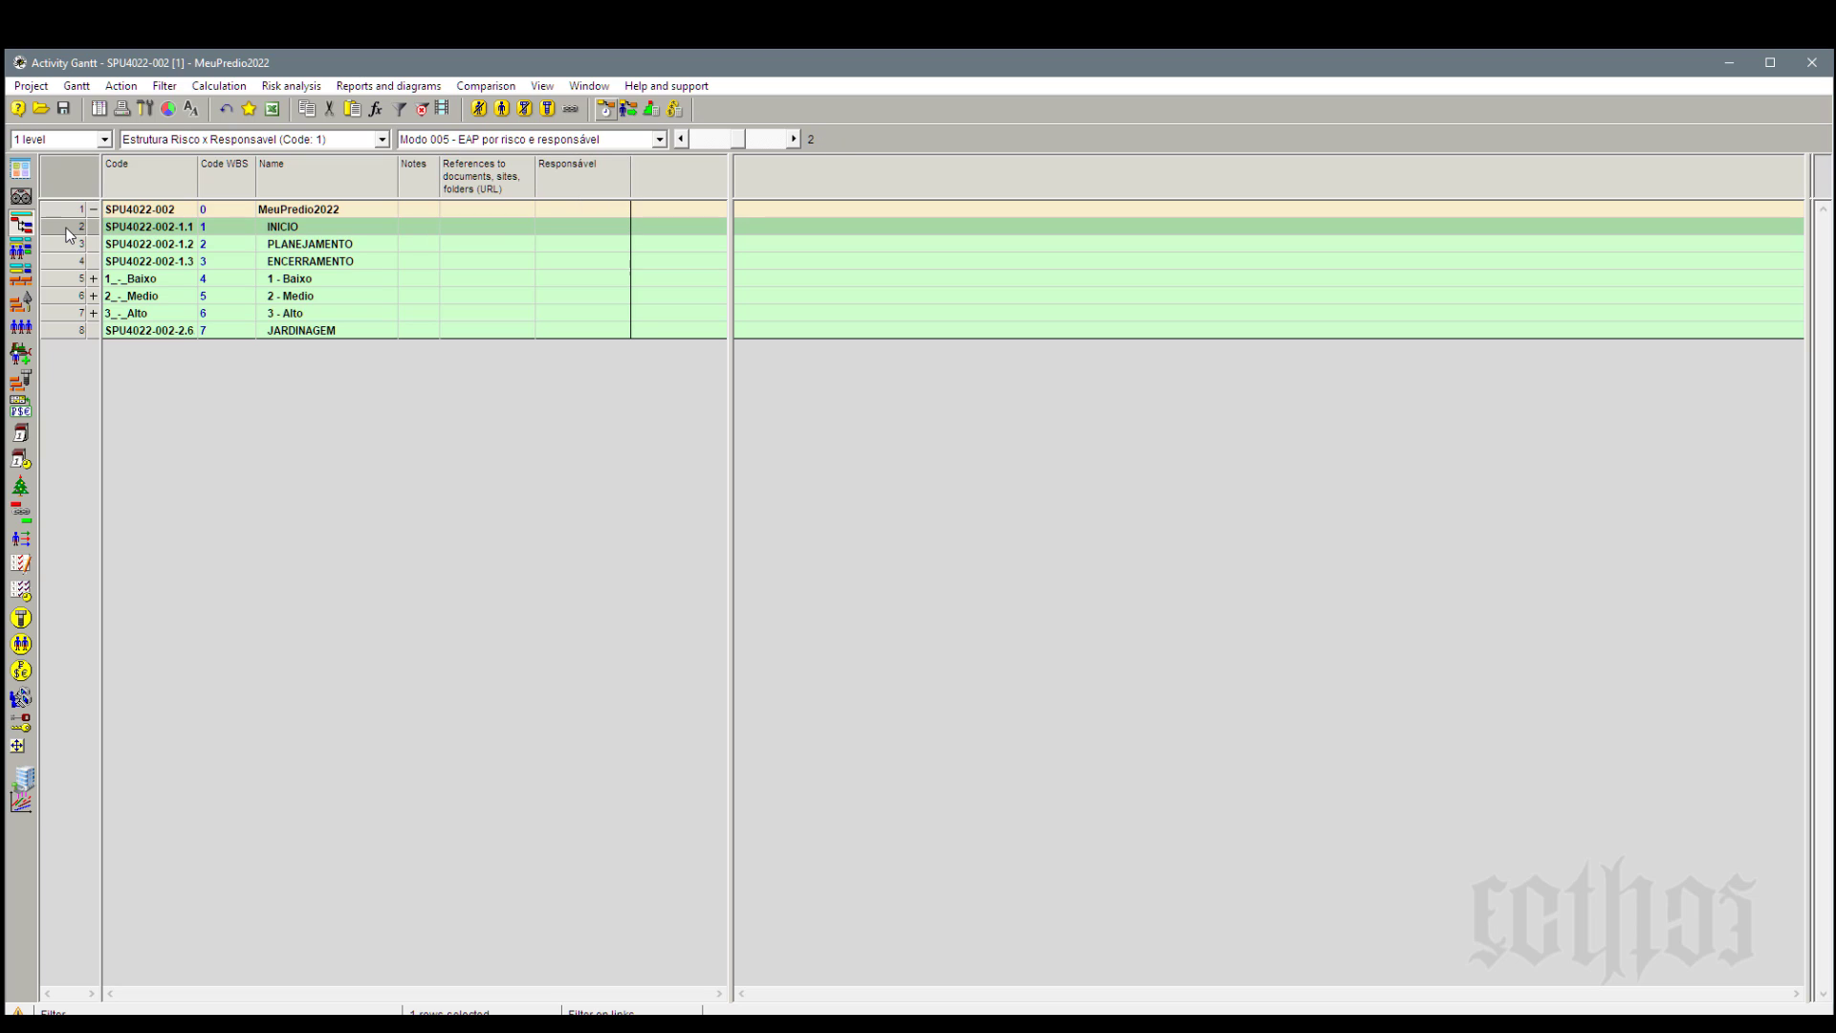
shift+click(72, 258)
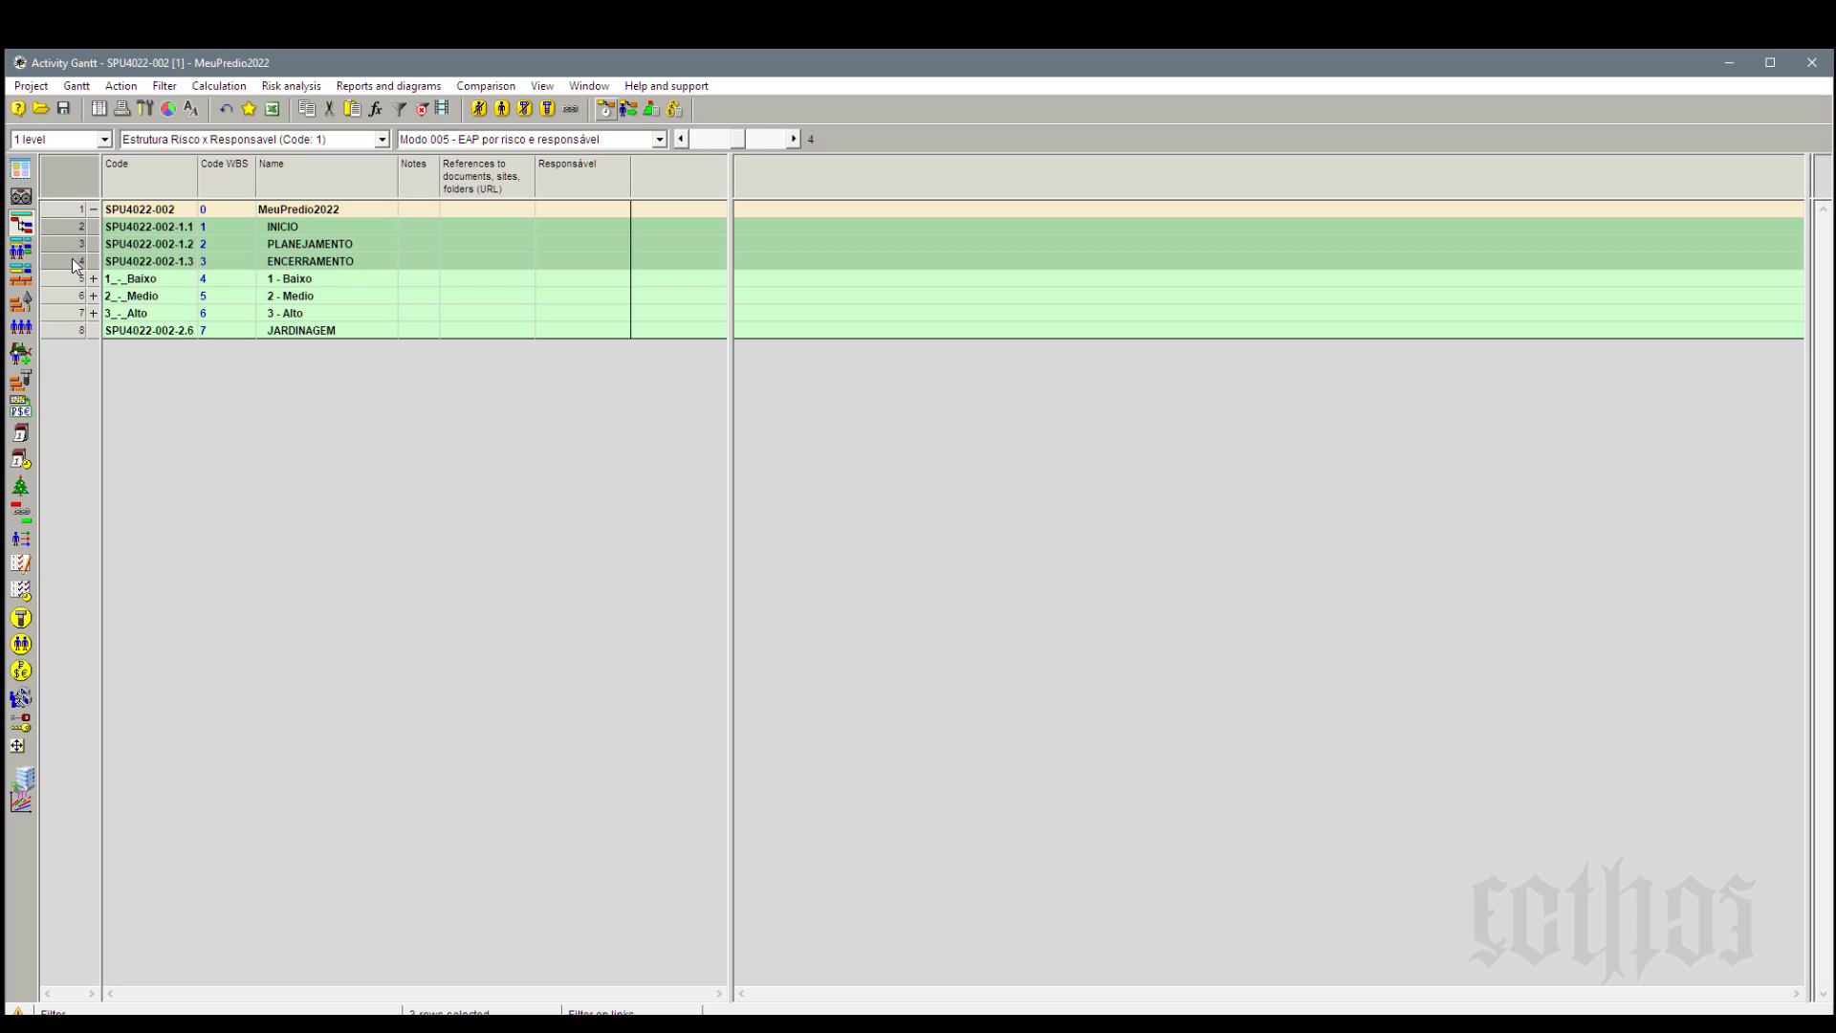
click(315, 280)
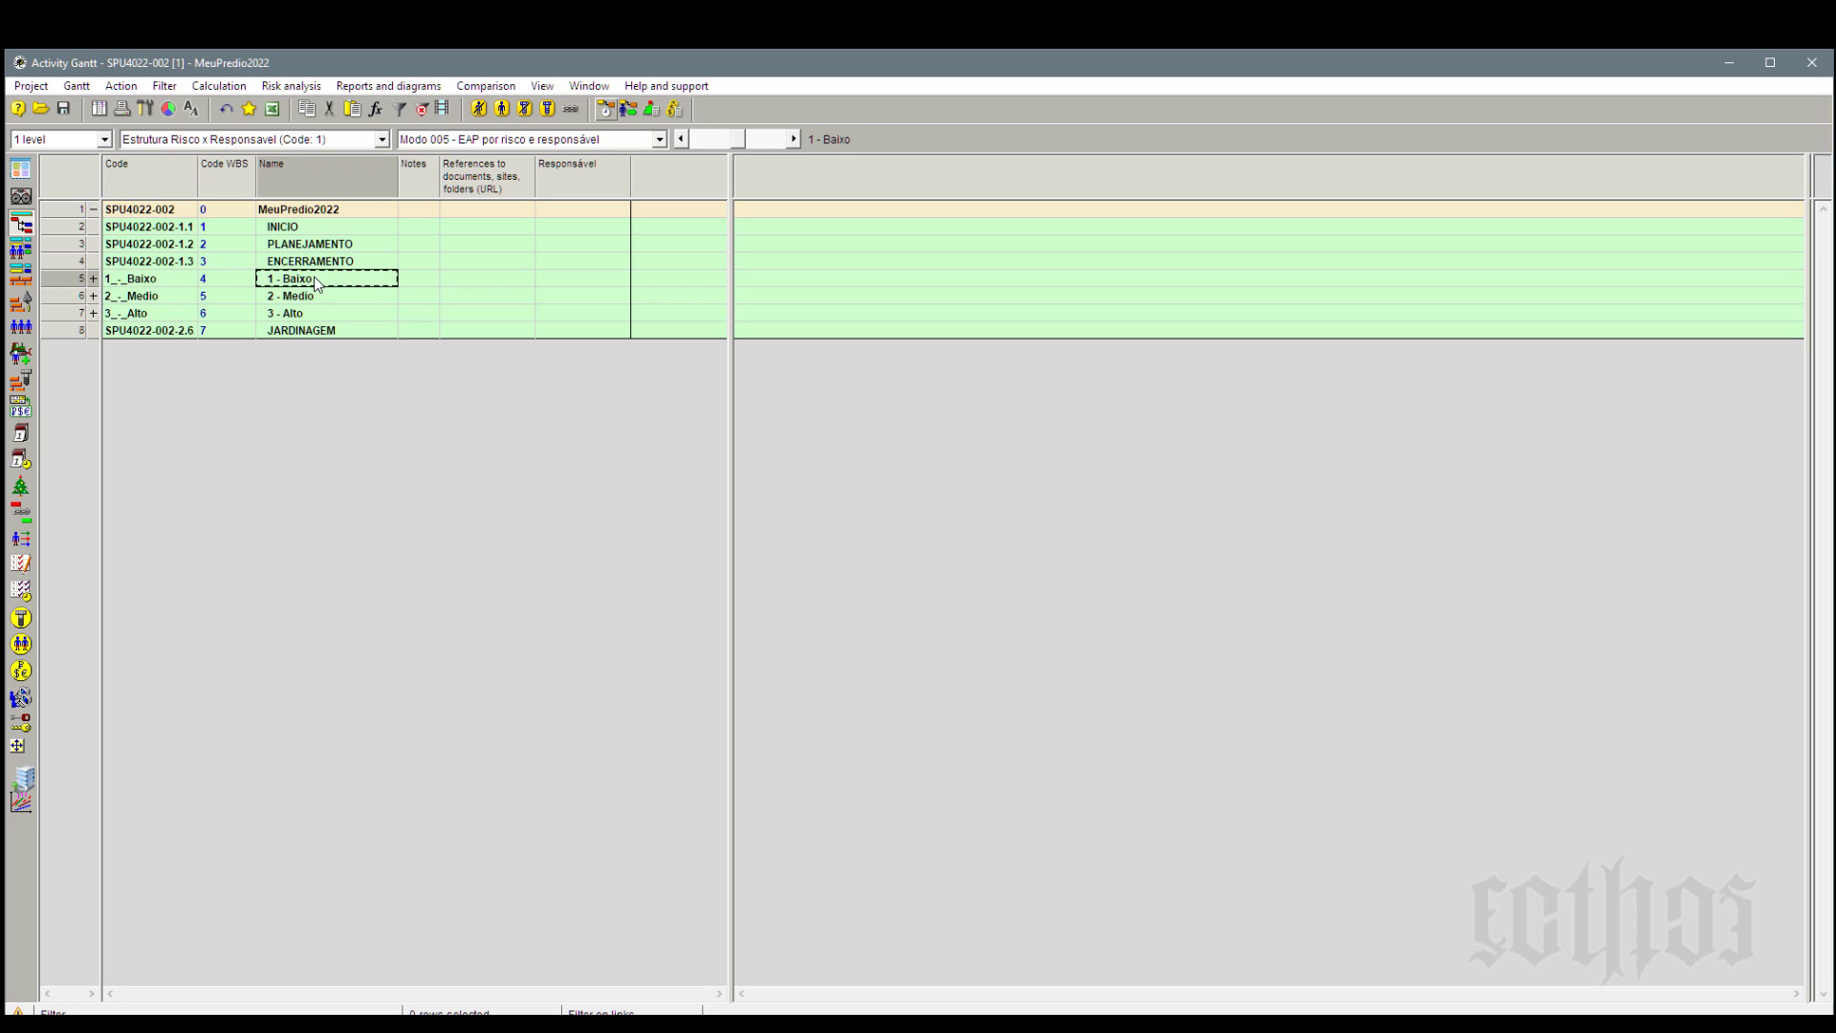
click(317, 297)
click(318, 312)
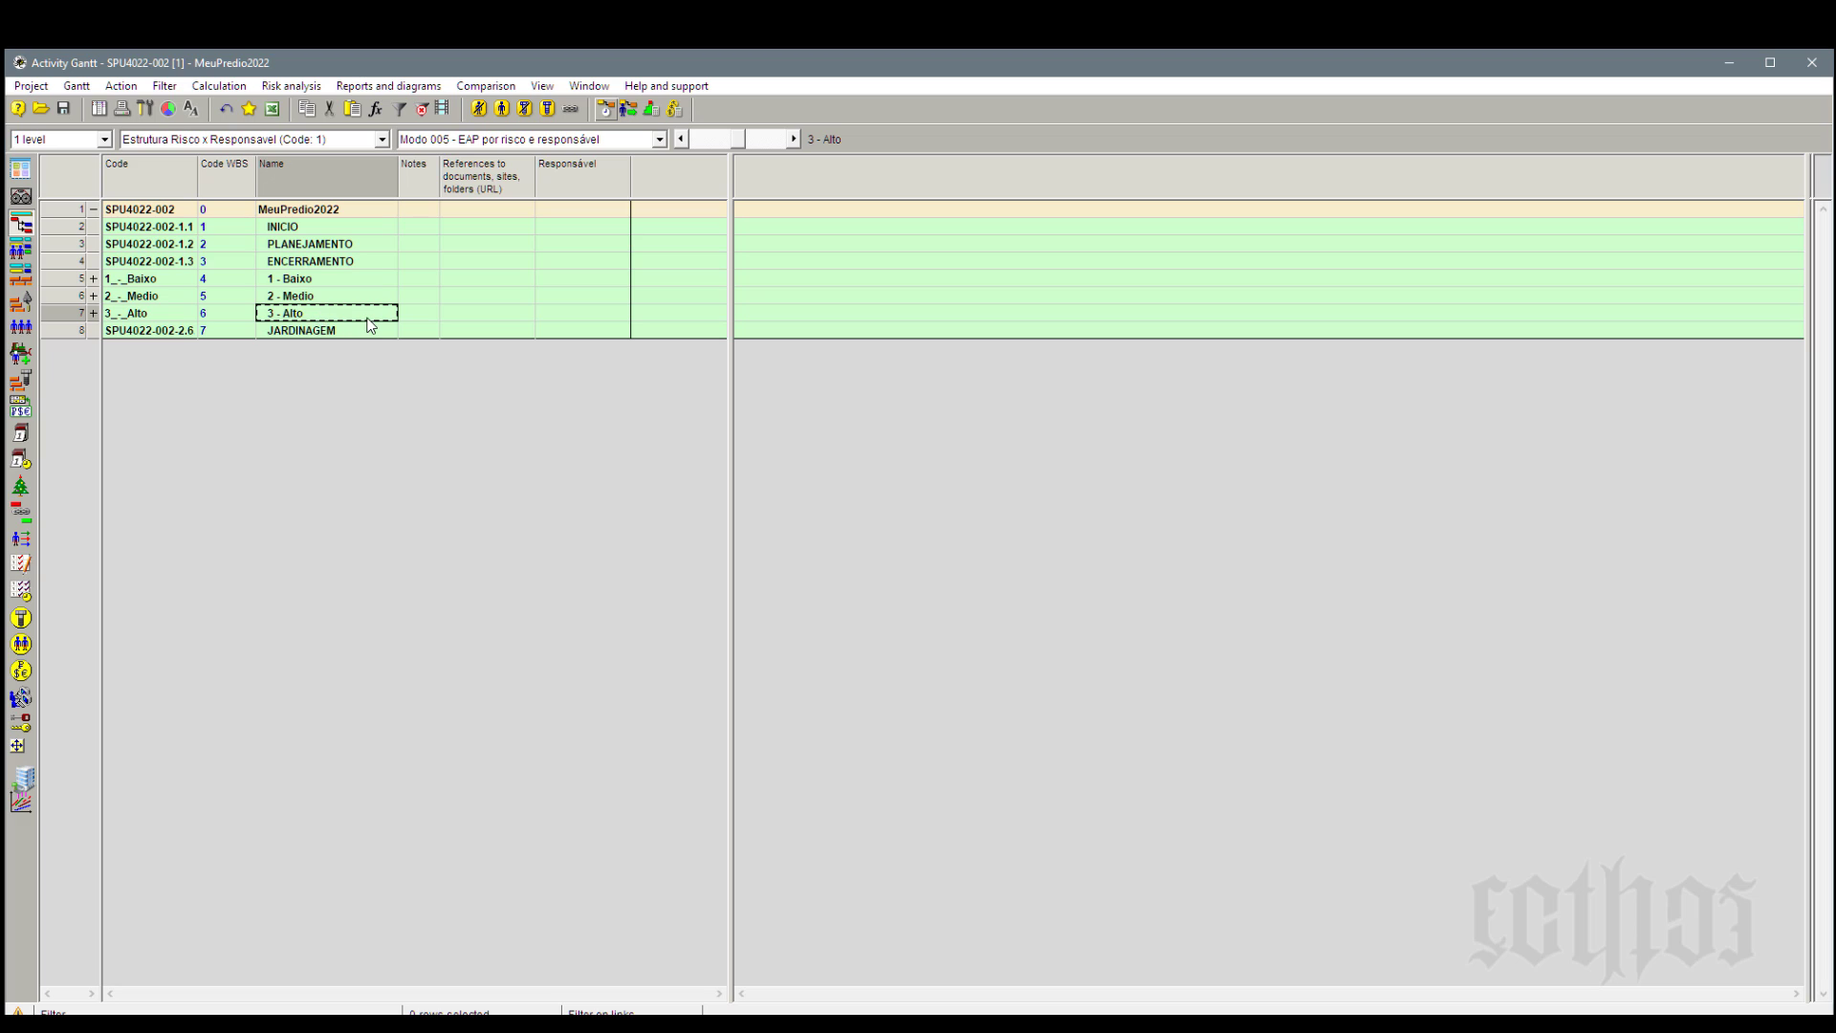
Expand the 3 - Alto risk group and examine the names and WBS codes of its blocks.
click(93, 314)
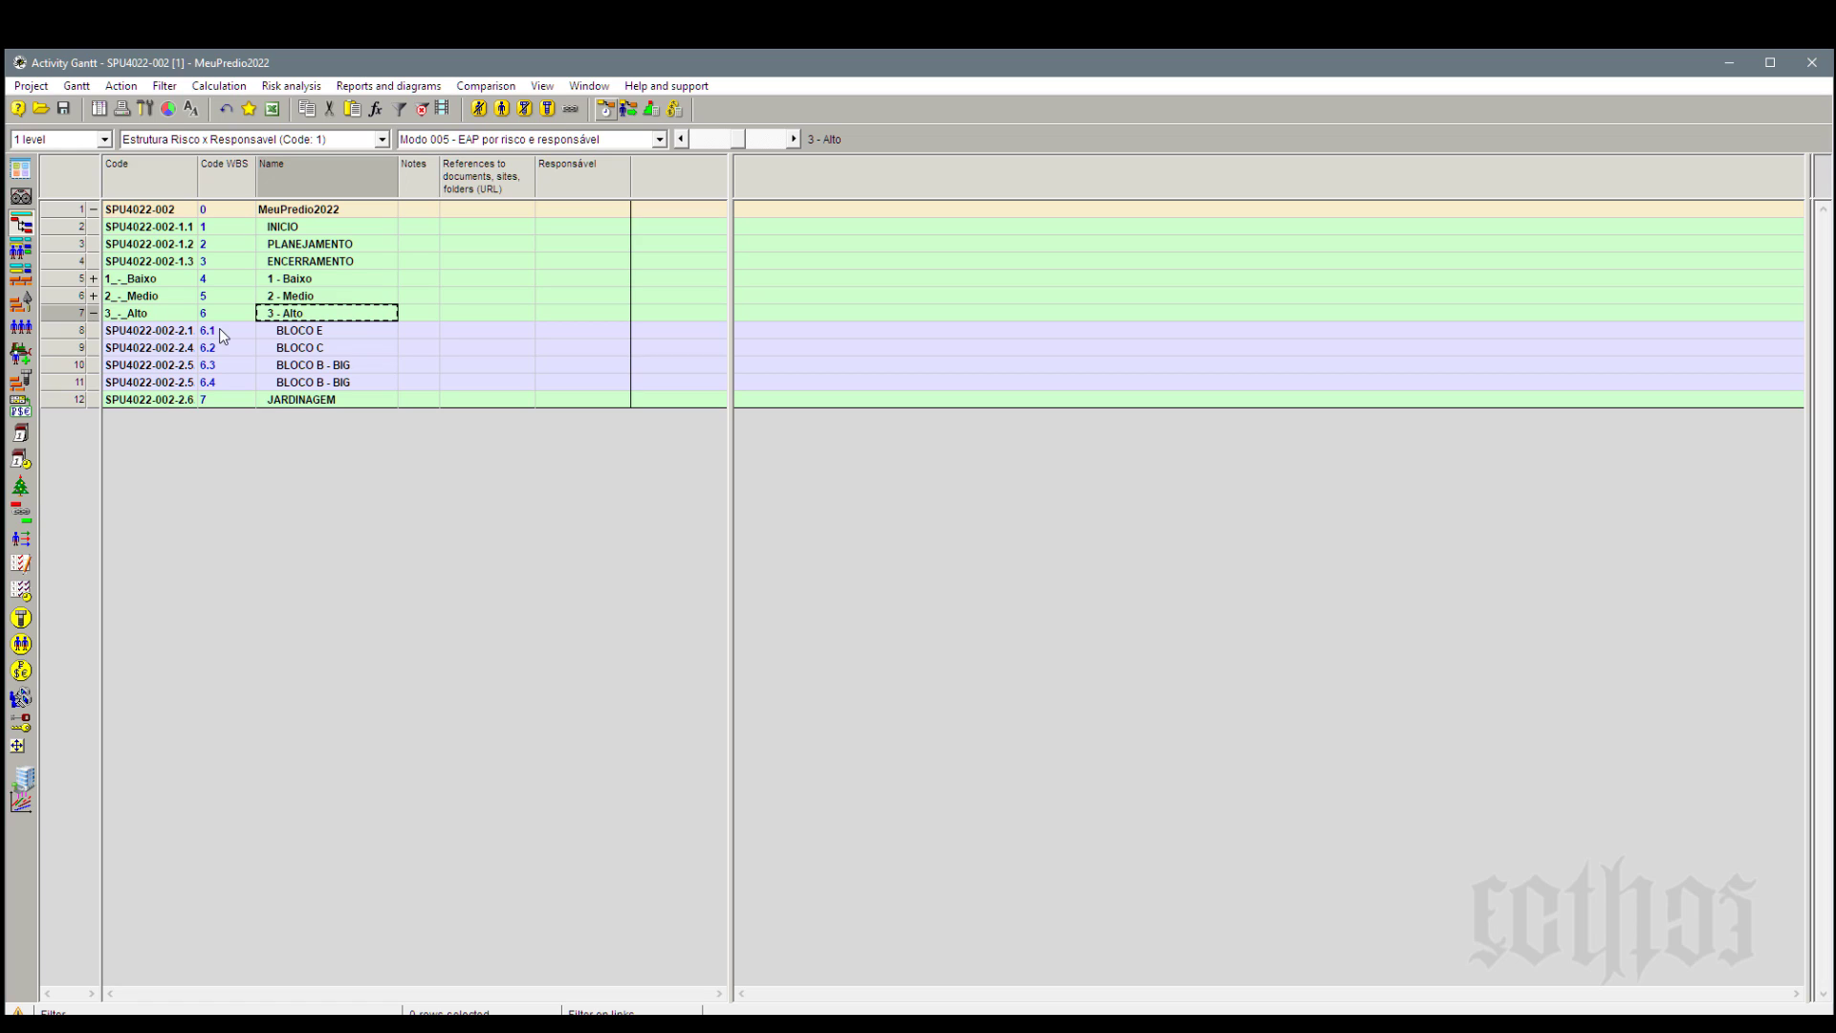
click(363, 335)
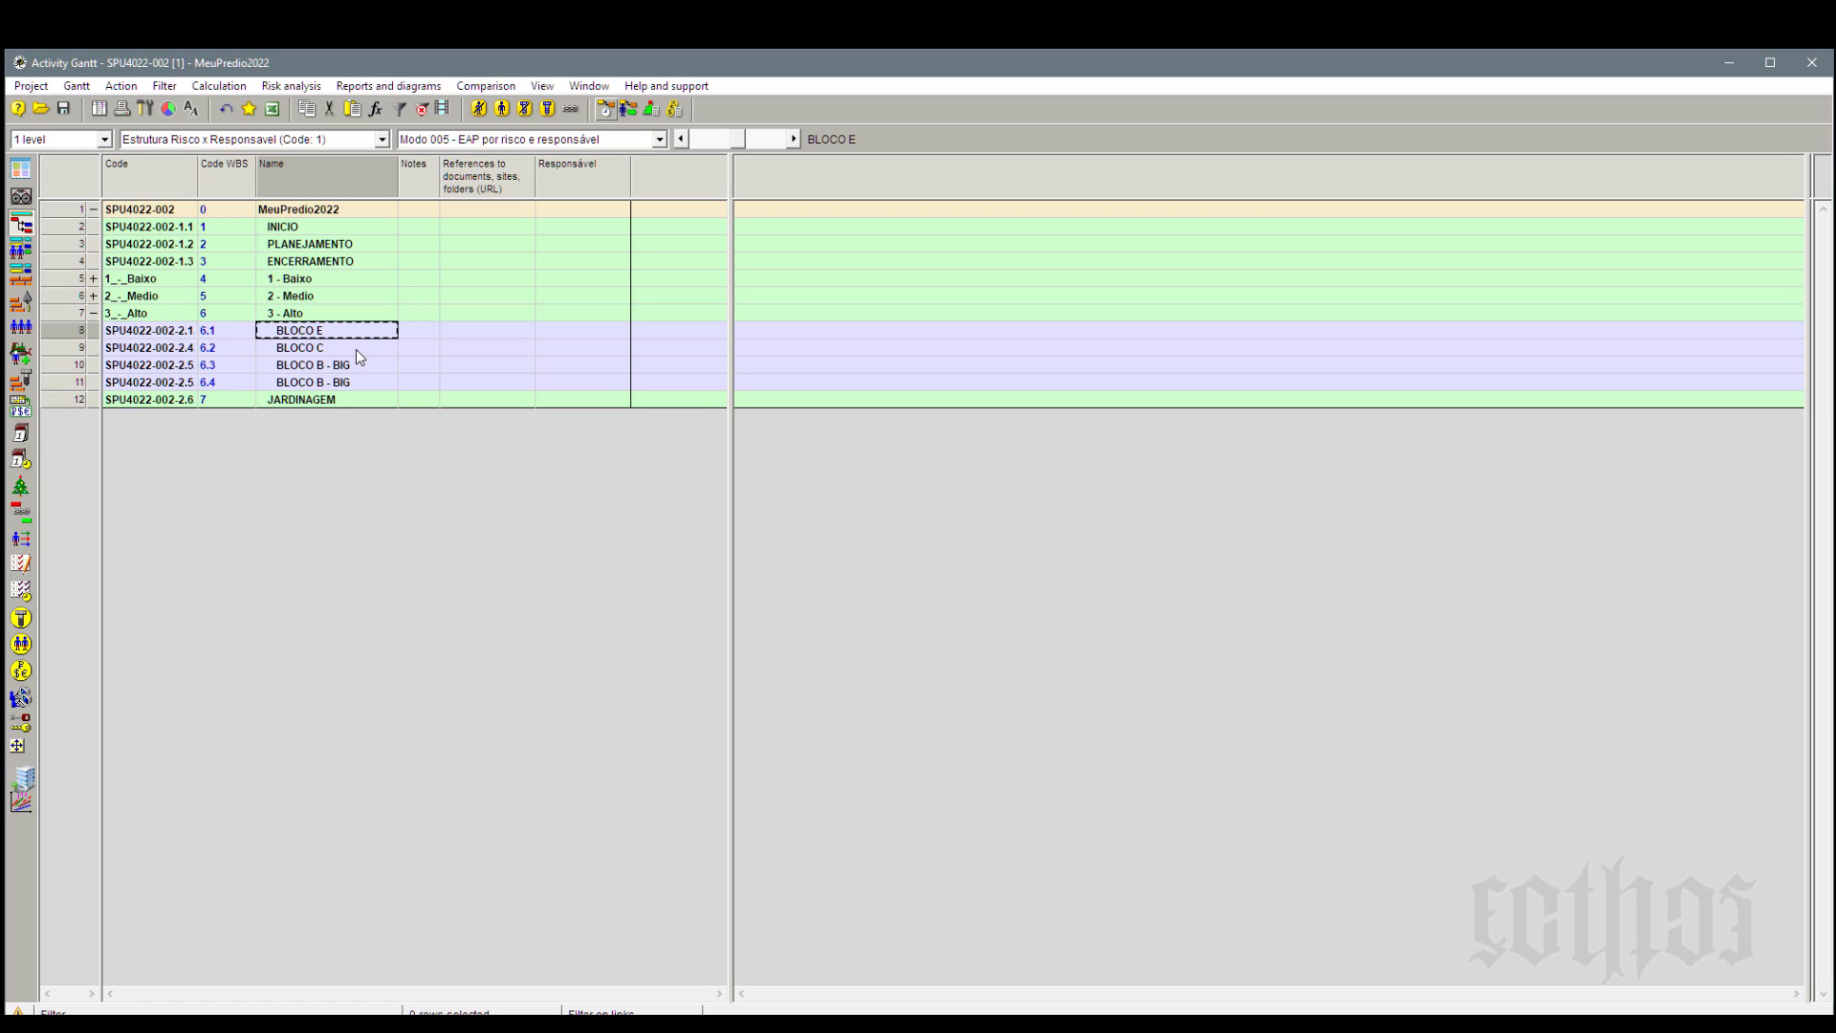
click(356, 349)
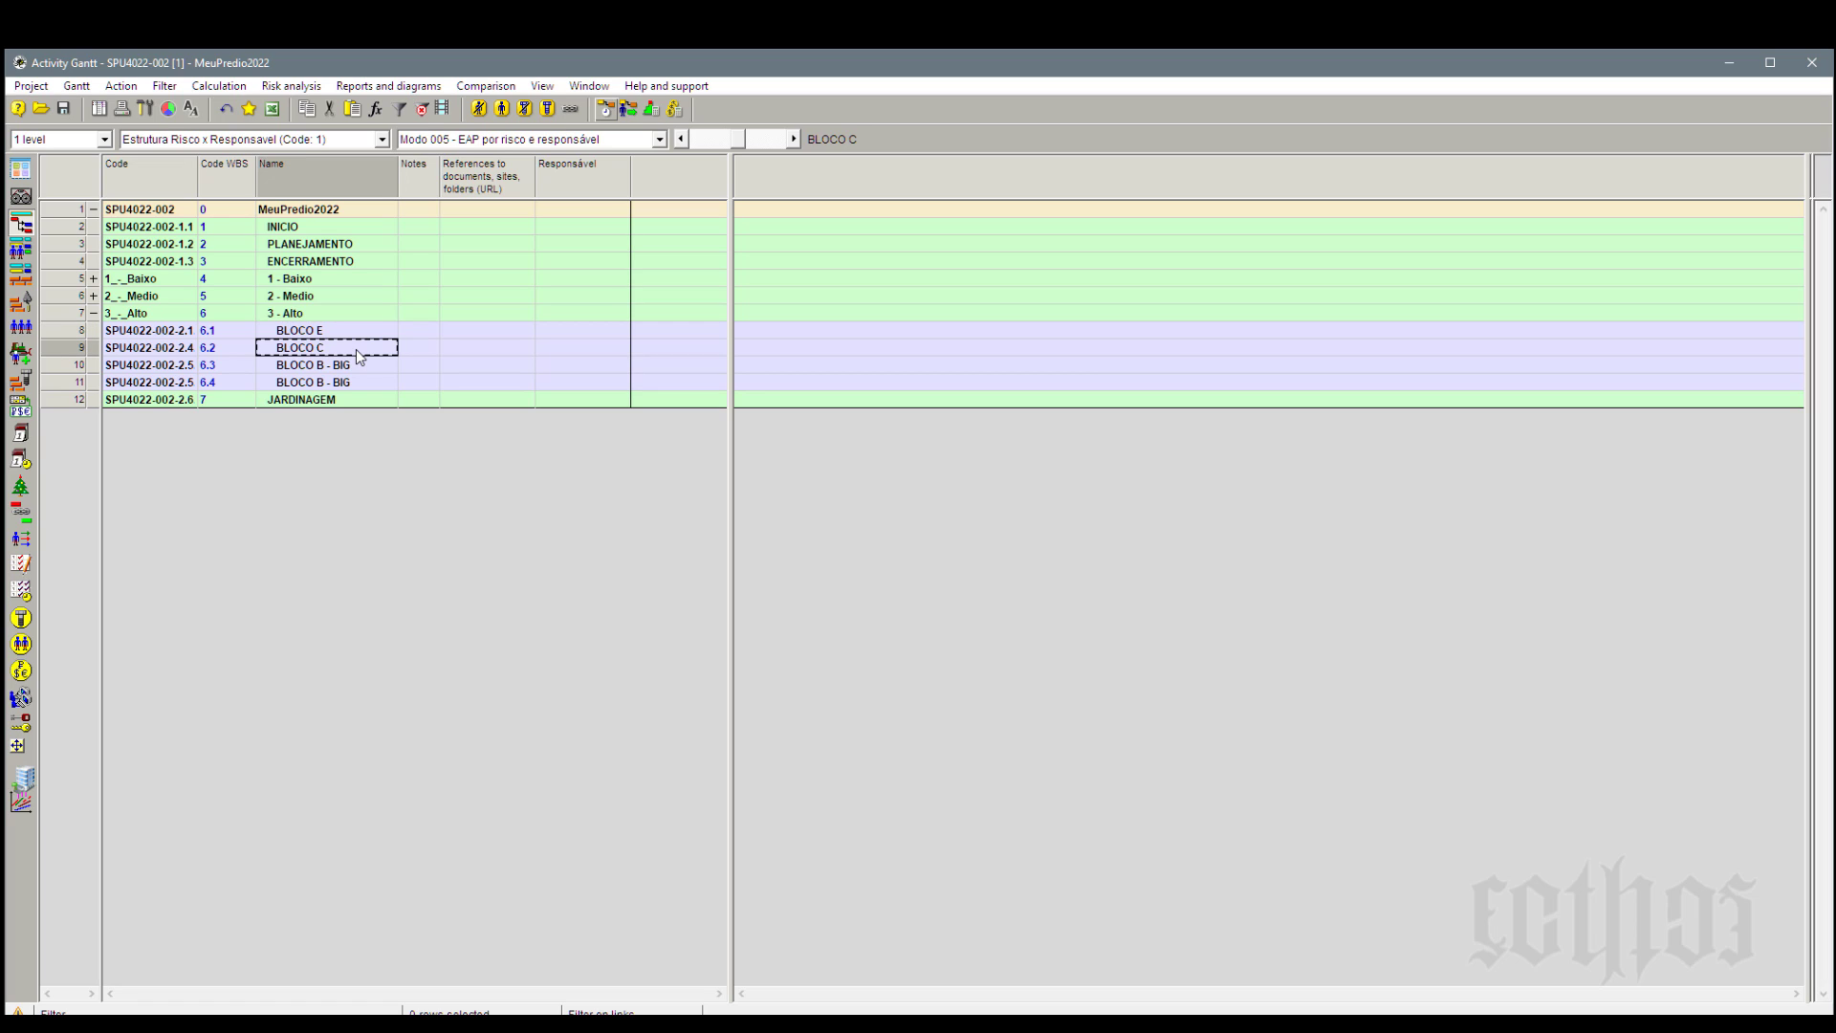
click(219, 337)
click(221, 348)
click(224, 365)
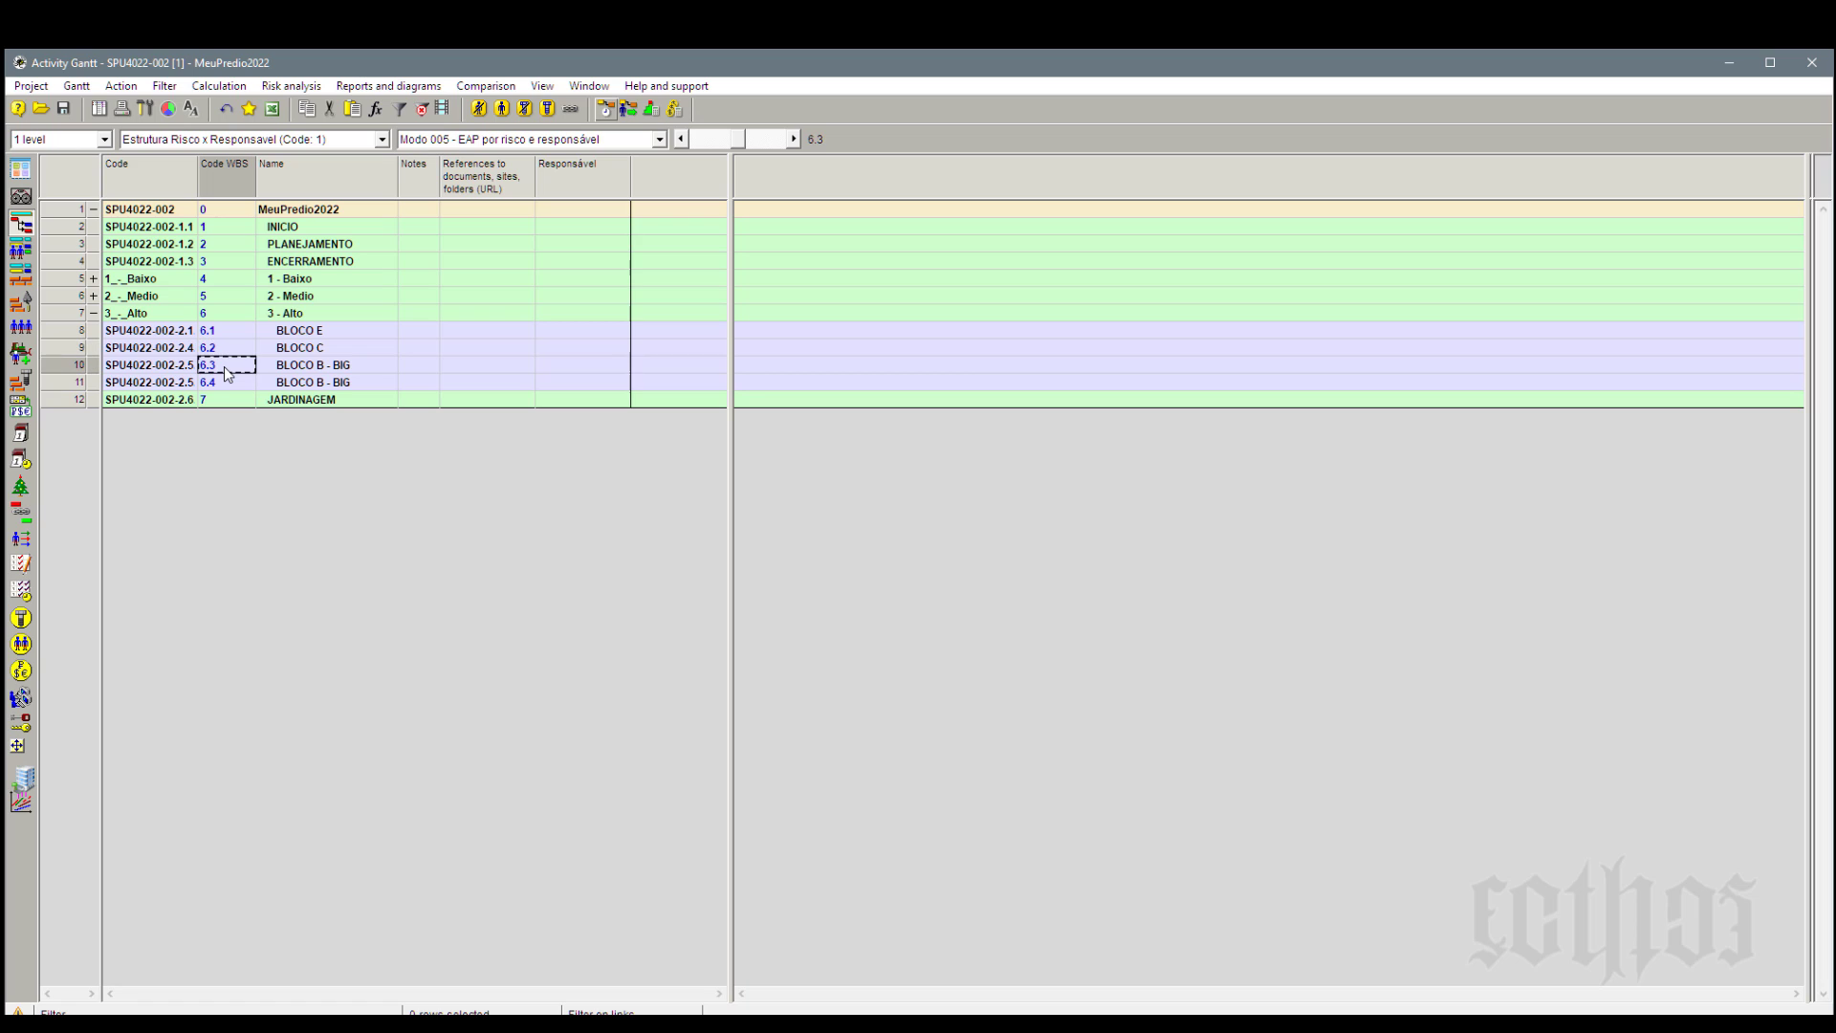
double_click(313, 331)
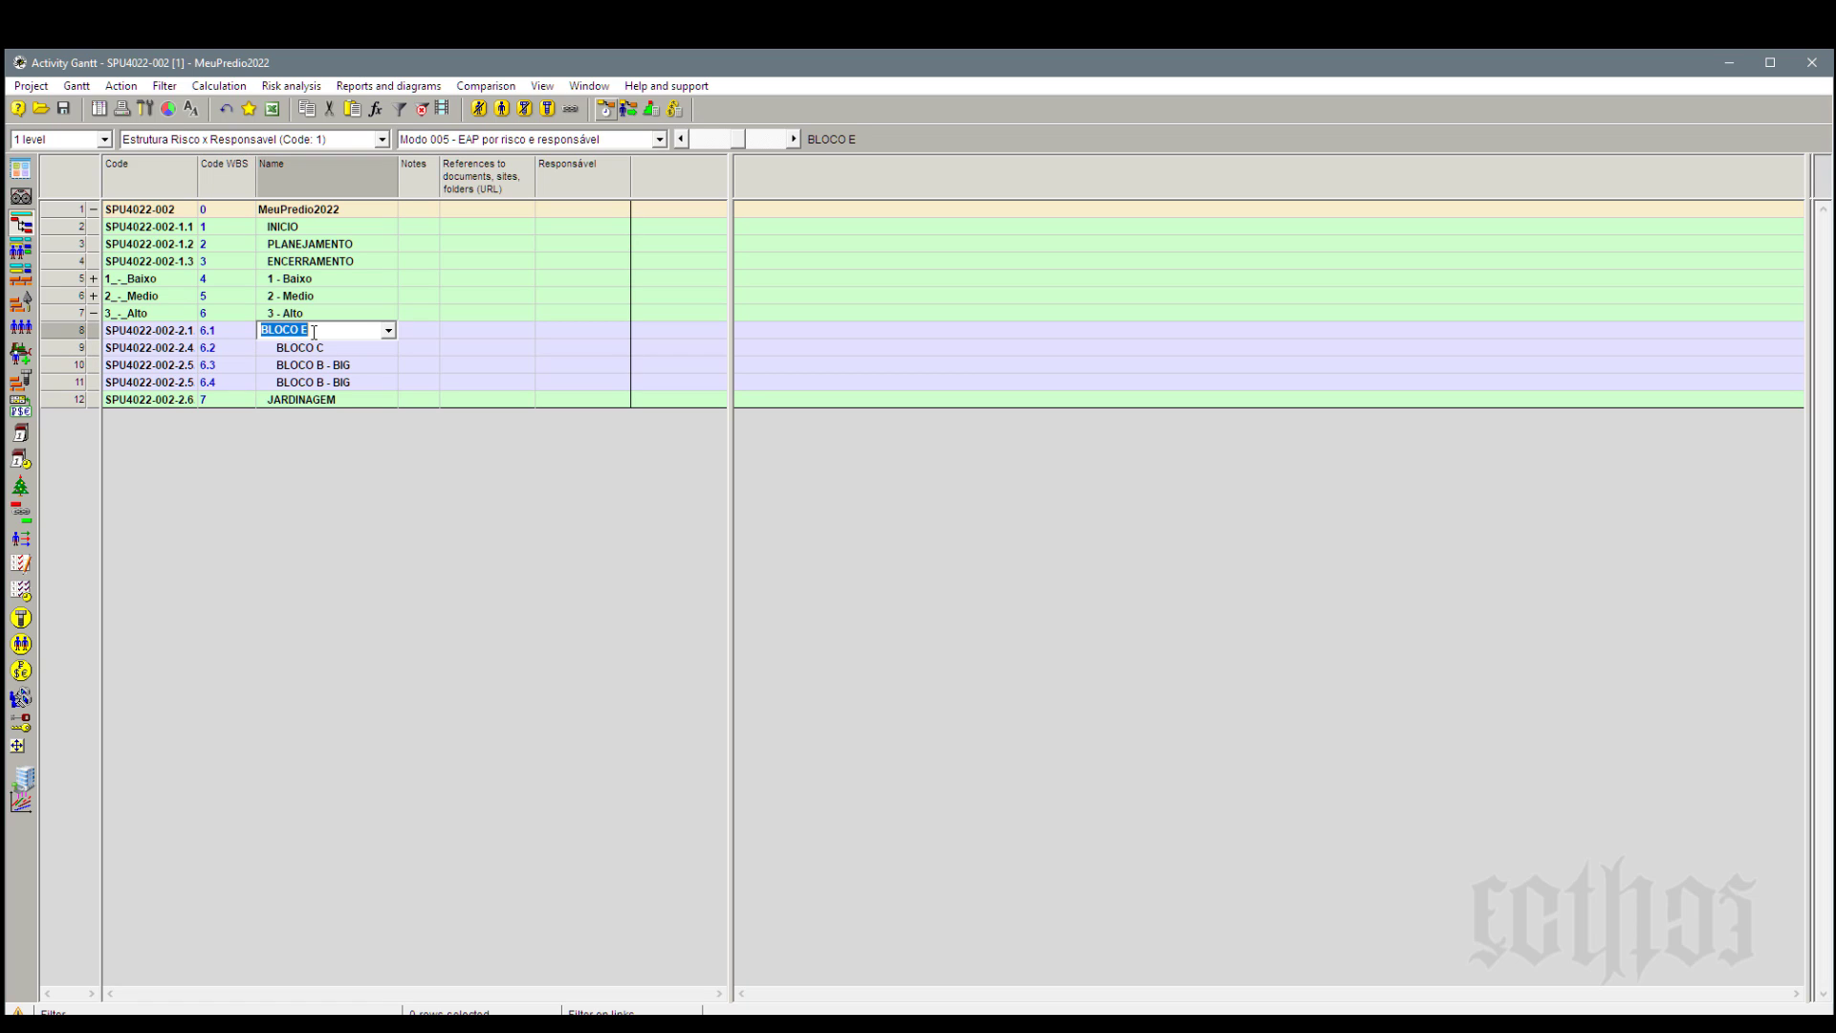
click(336, 352)
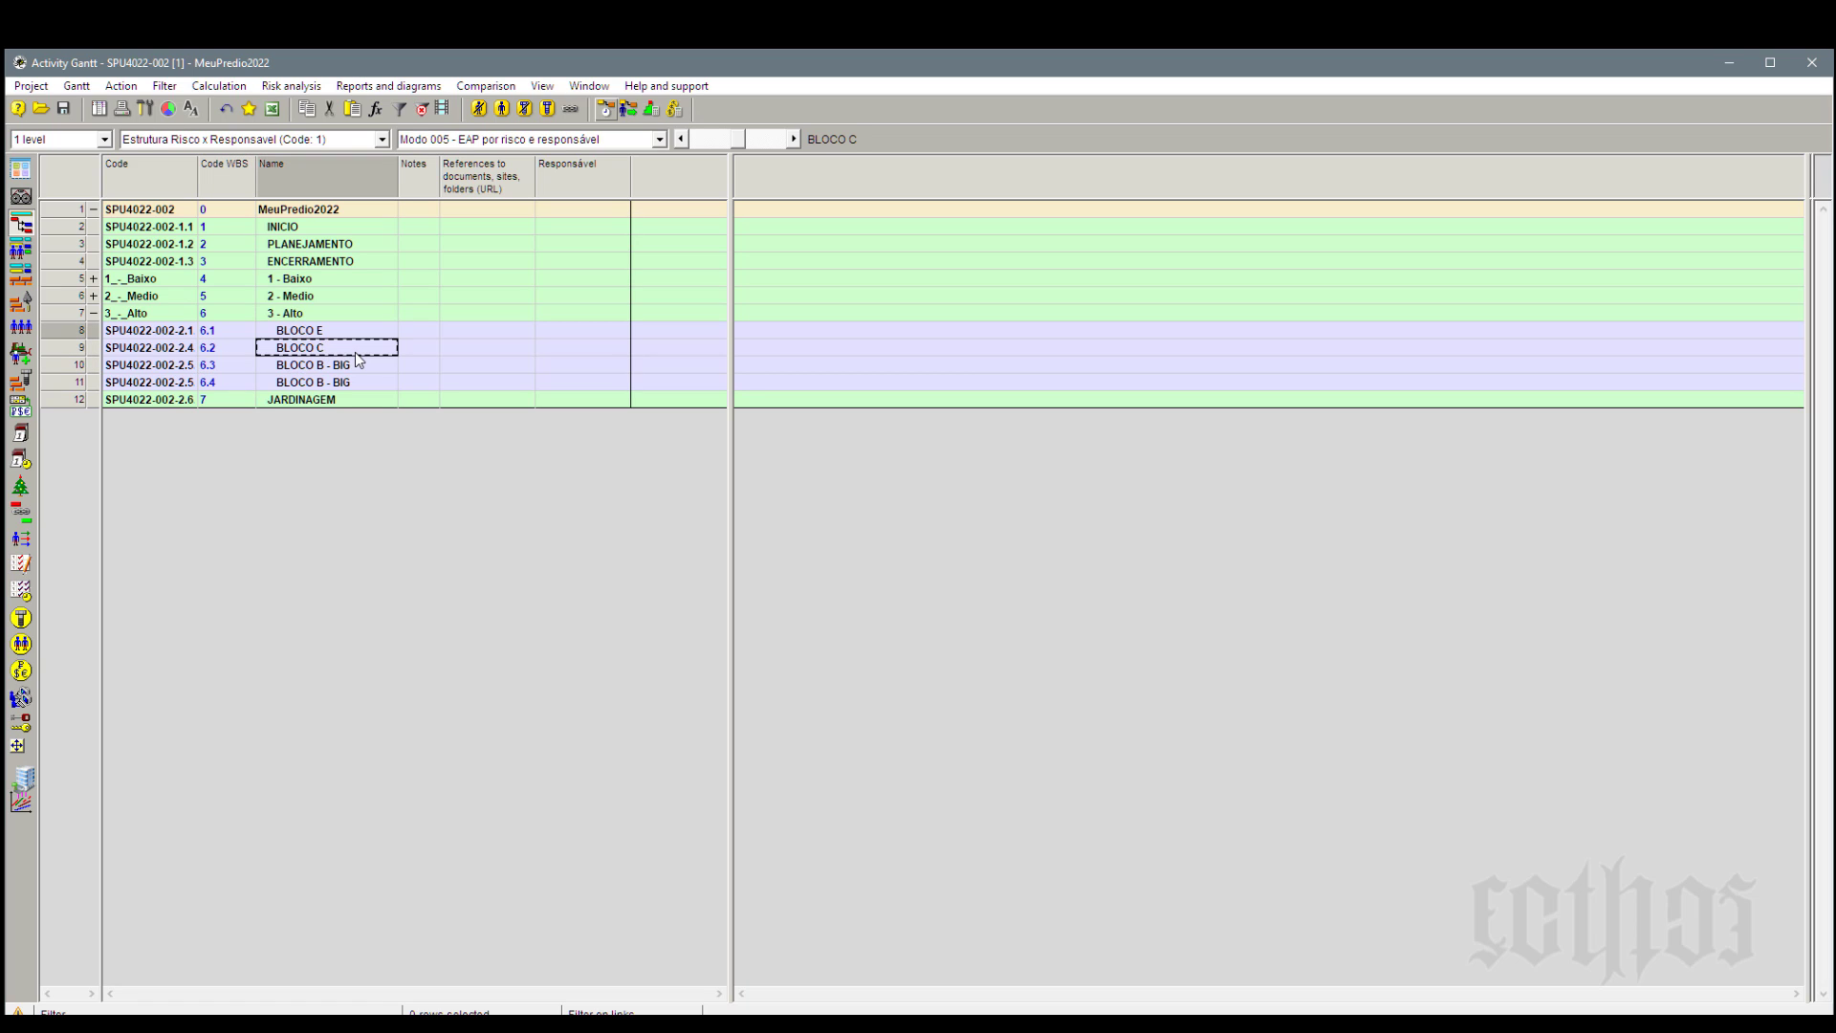
View the blocks of the 2 - Medio group, collapse it again and expand the 1 - Baixo group.
click(93, 297)
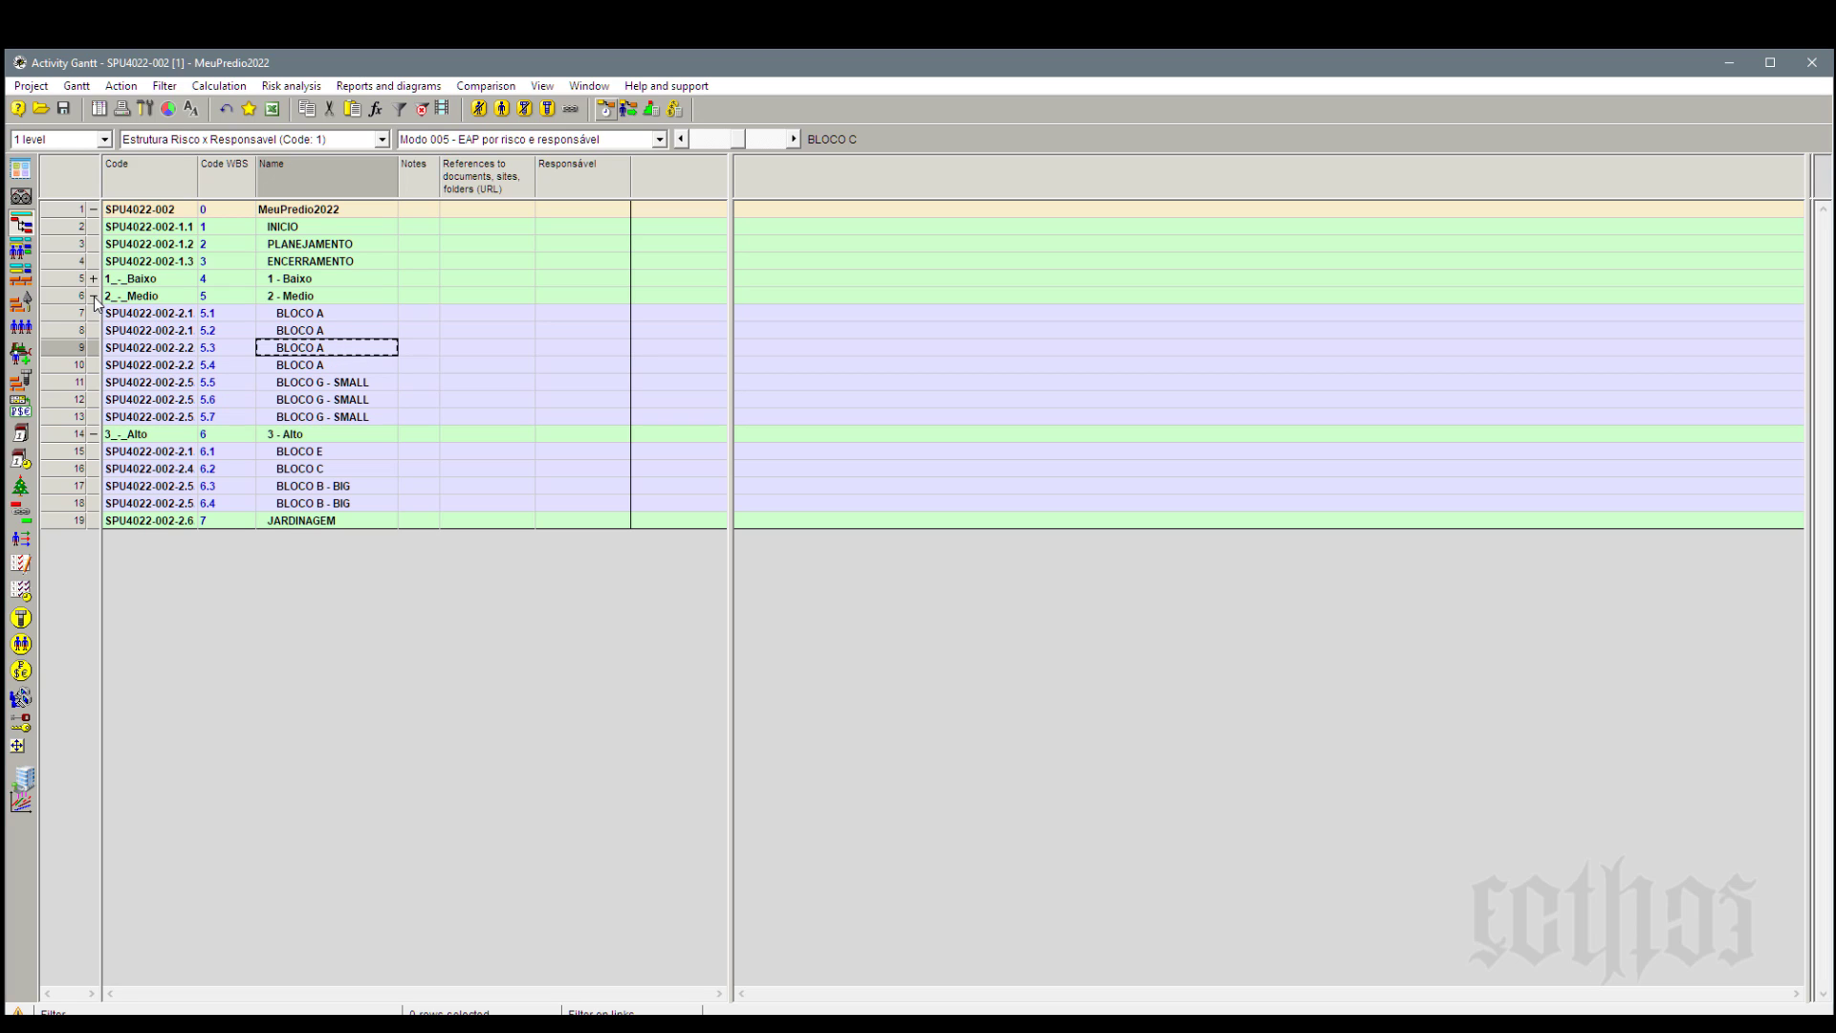
click(93, 297)
click(93, 278)
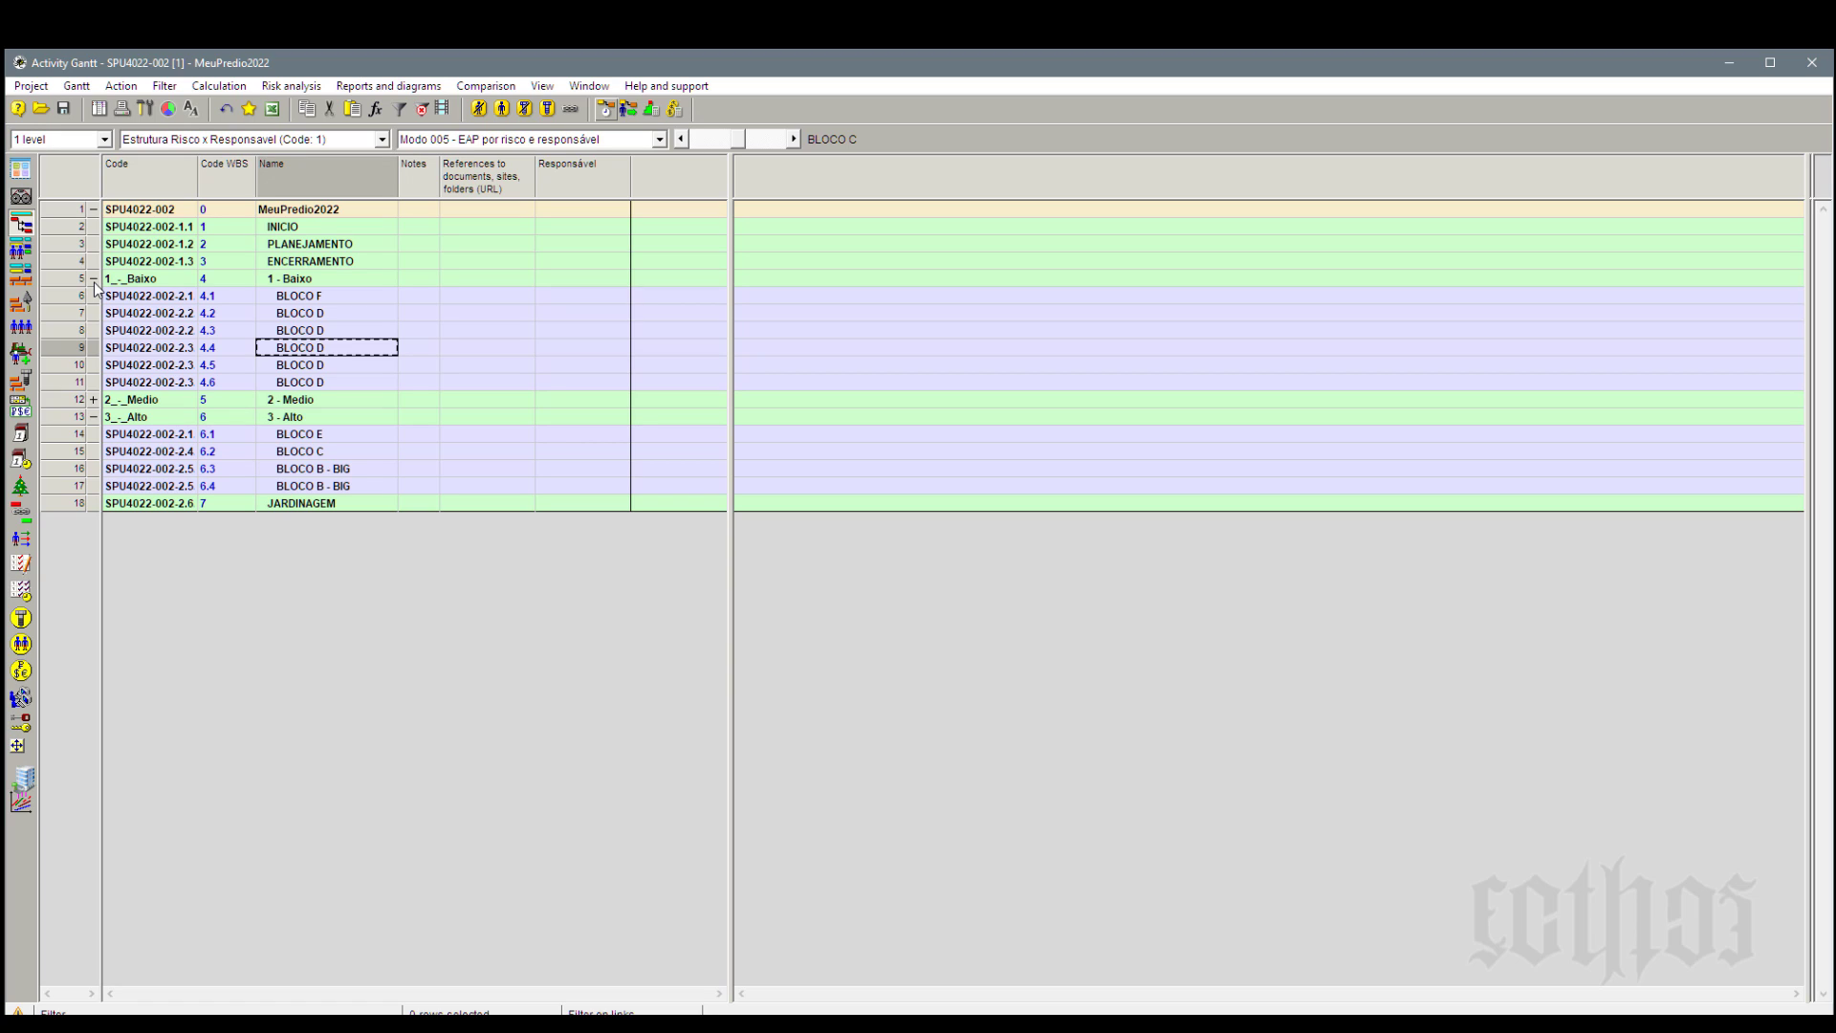
Update the WBS "Estrutura Risco x Responsavel" by its fields Risco OP and Responsável, and switch to it.
click(31, 86)
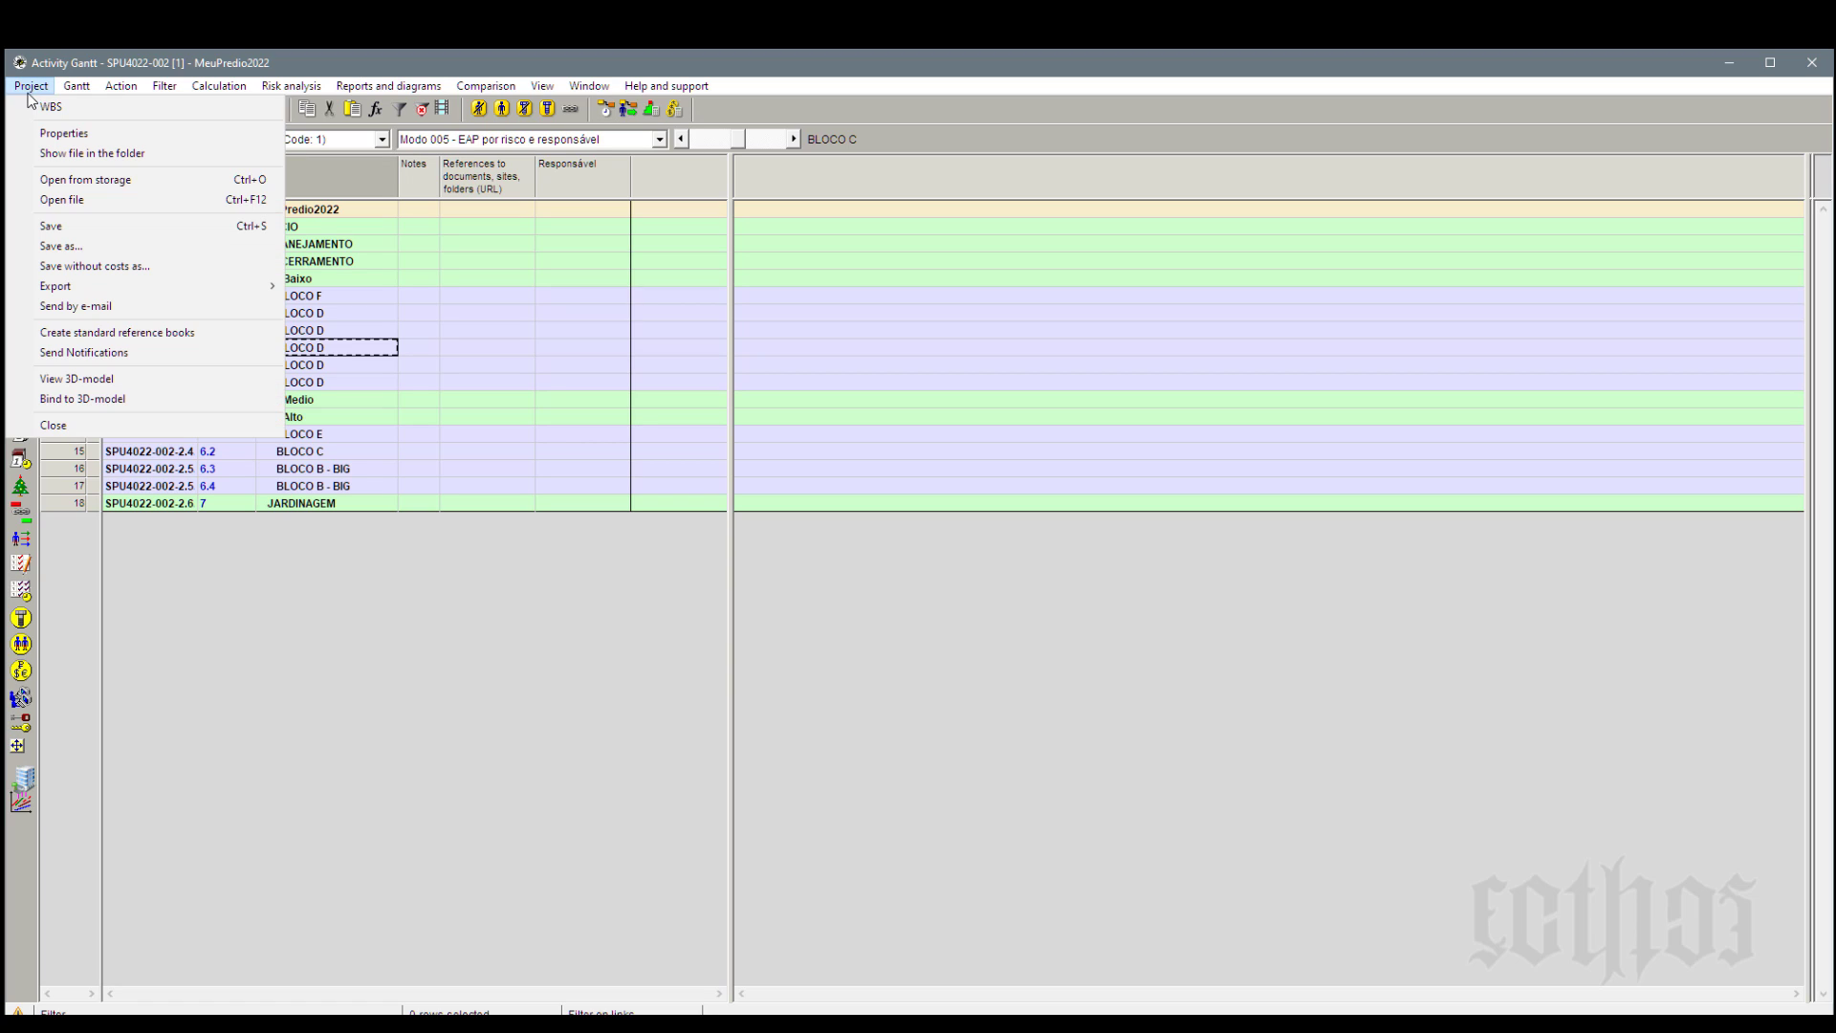
click(34, 113)
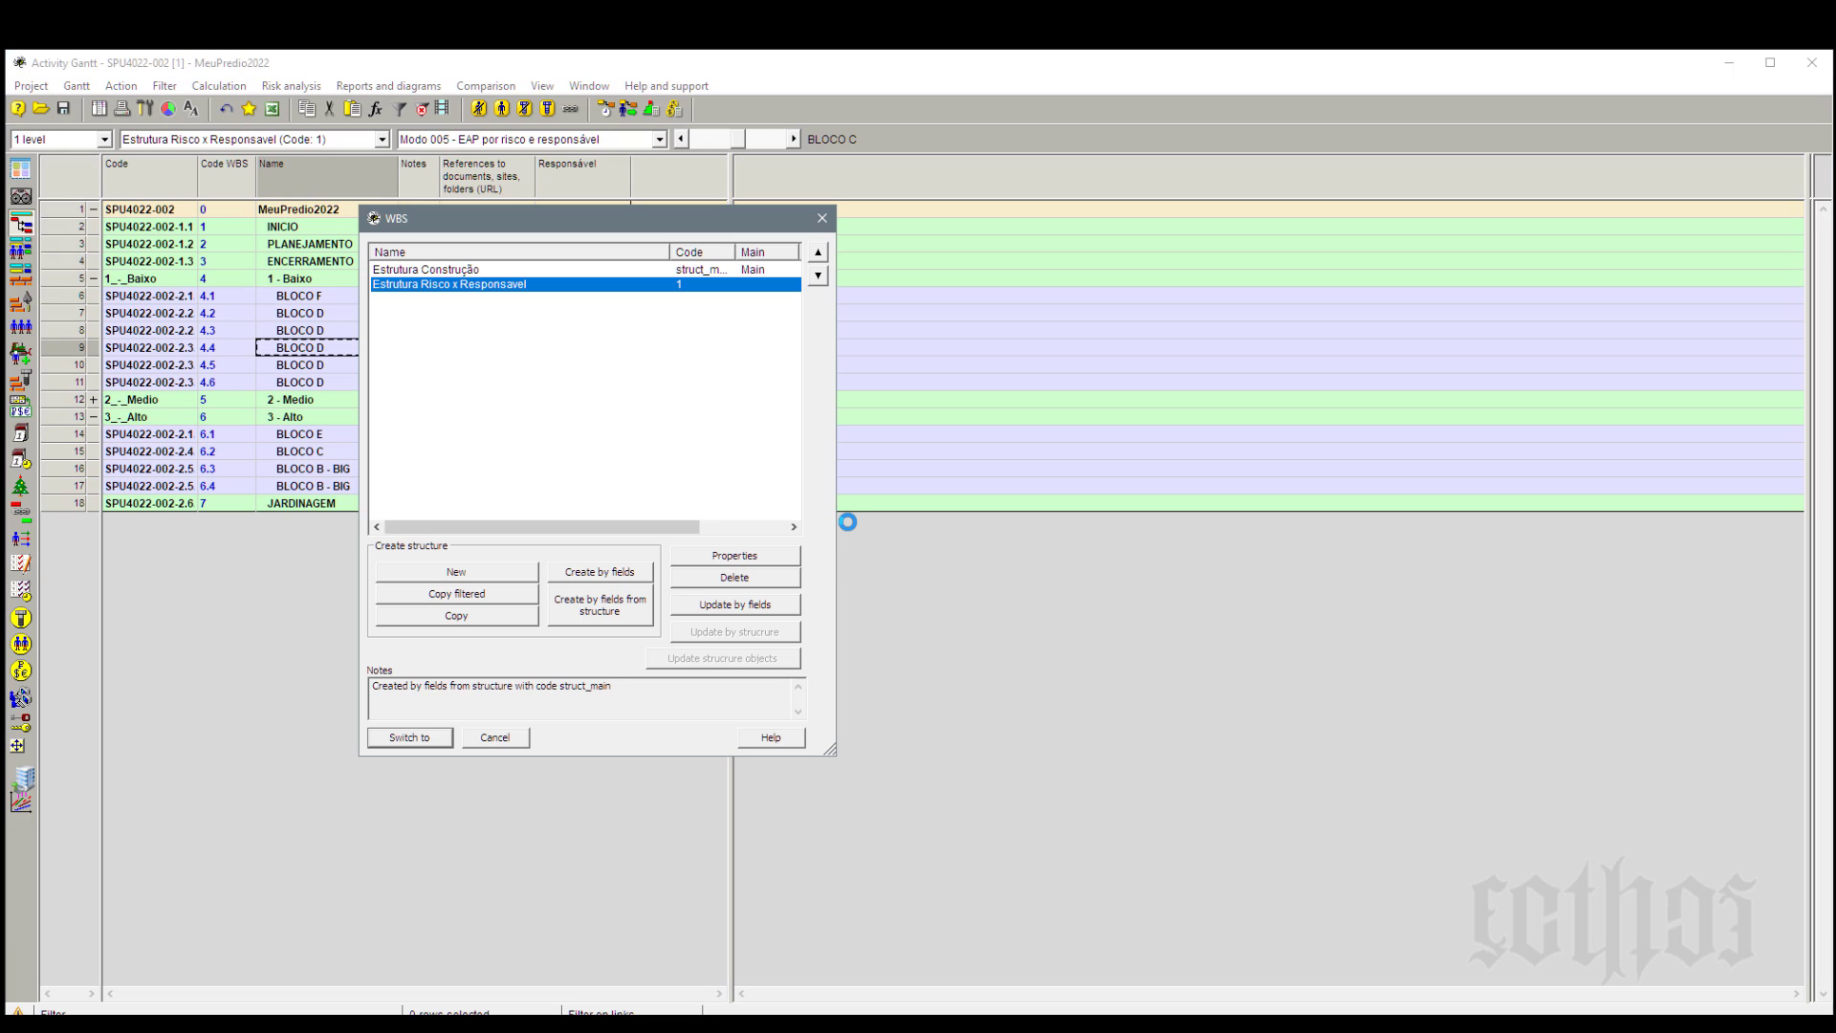
click(772, 603)
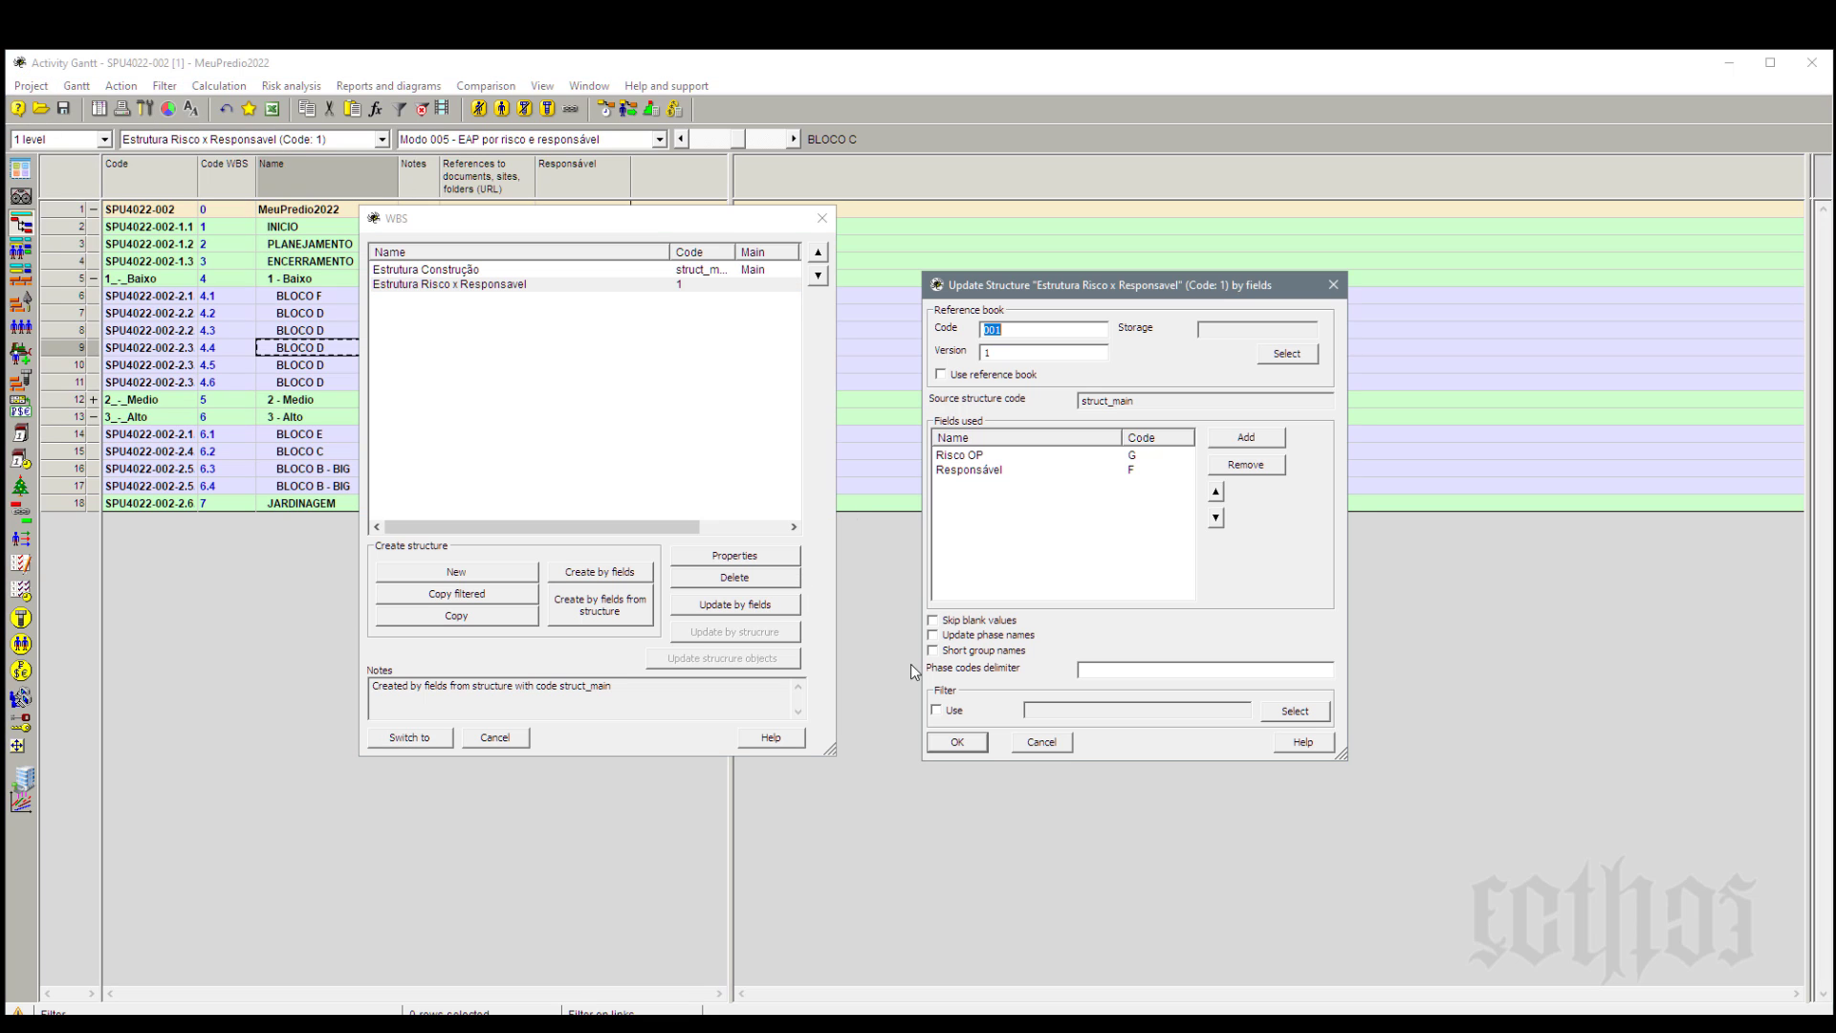
click(957, 743)
click(438, 742)
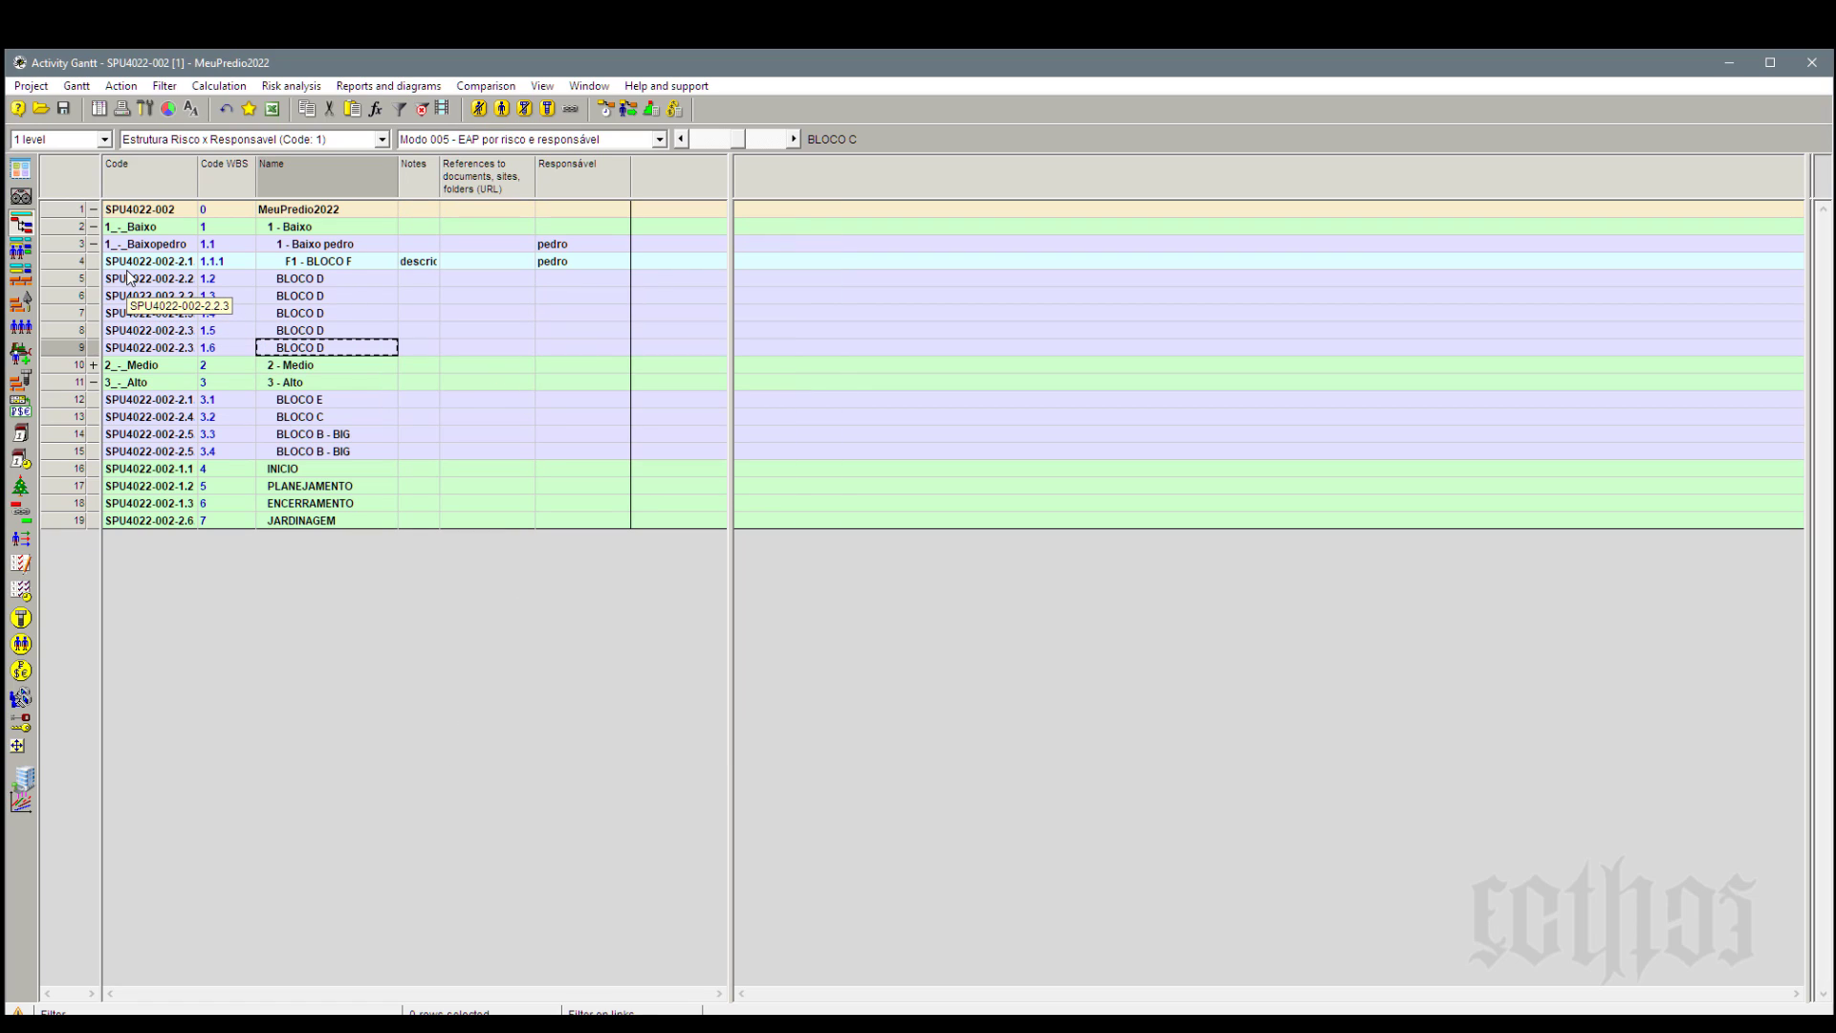
Collapse the updated structure to 1 level and expand only the 1 - Baixo risk group.
click(81, 140)
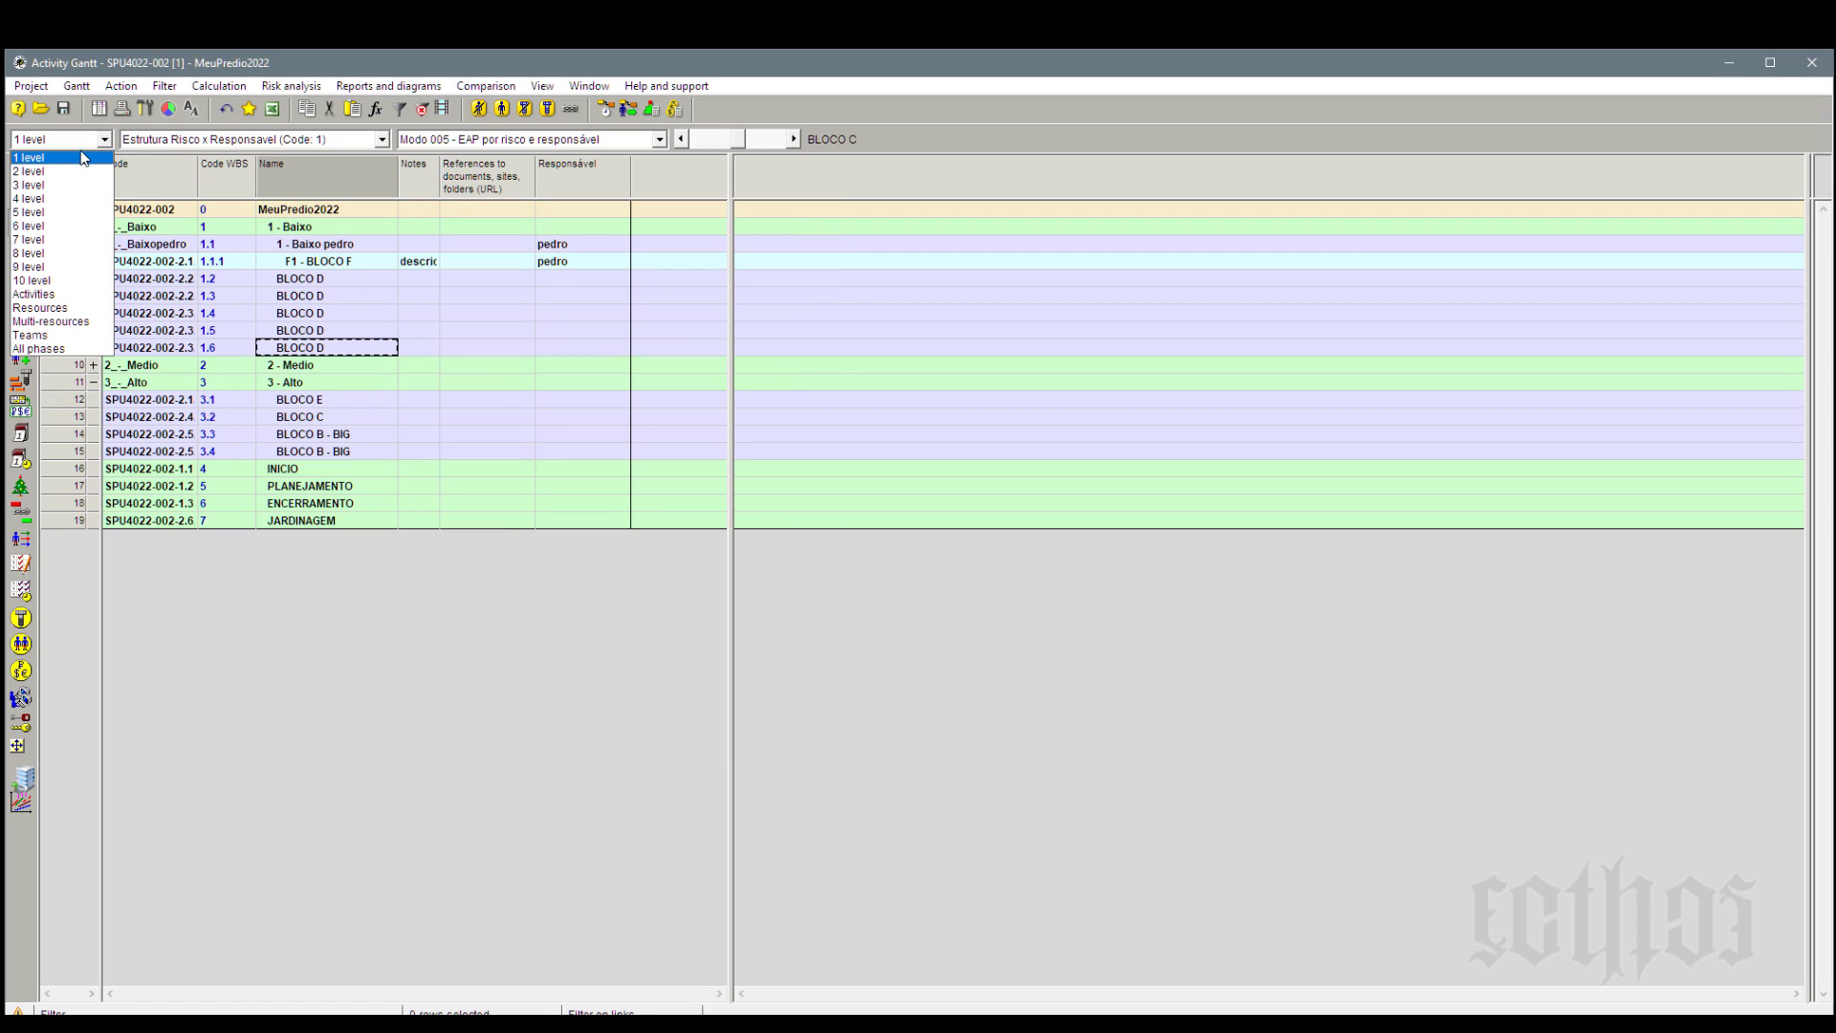
click(82, 155)
click(93, 209)
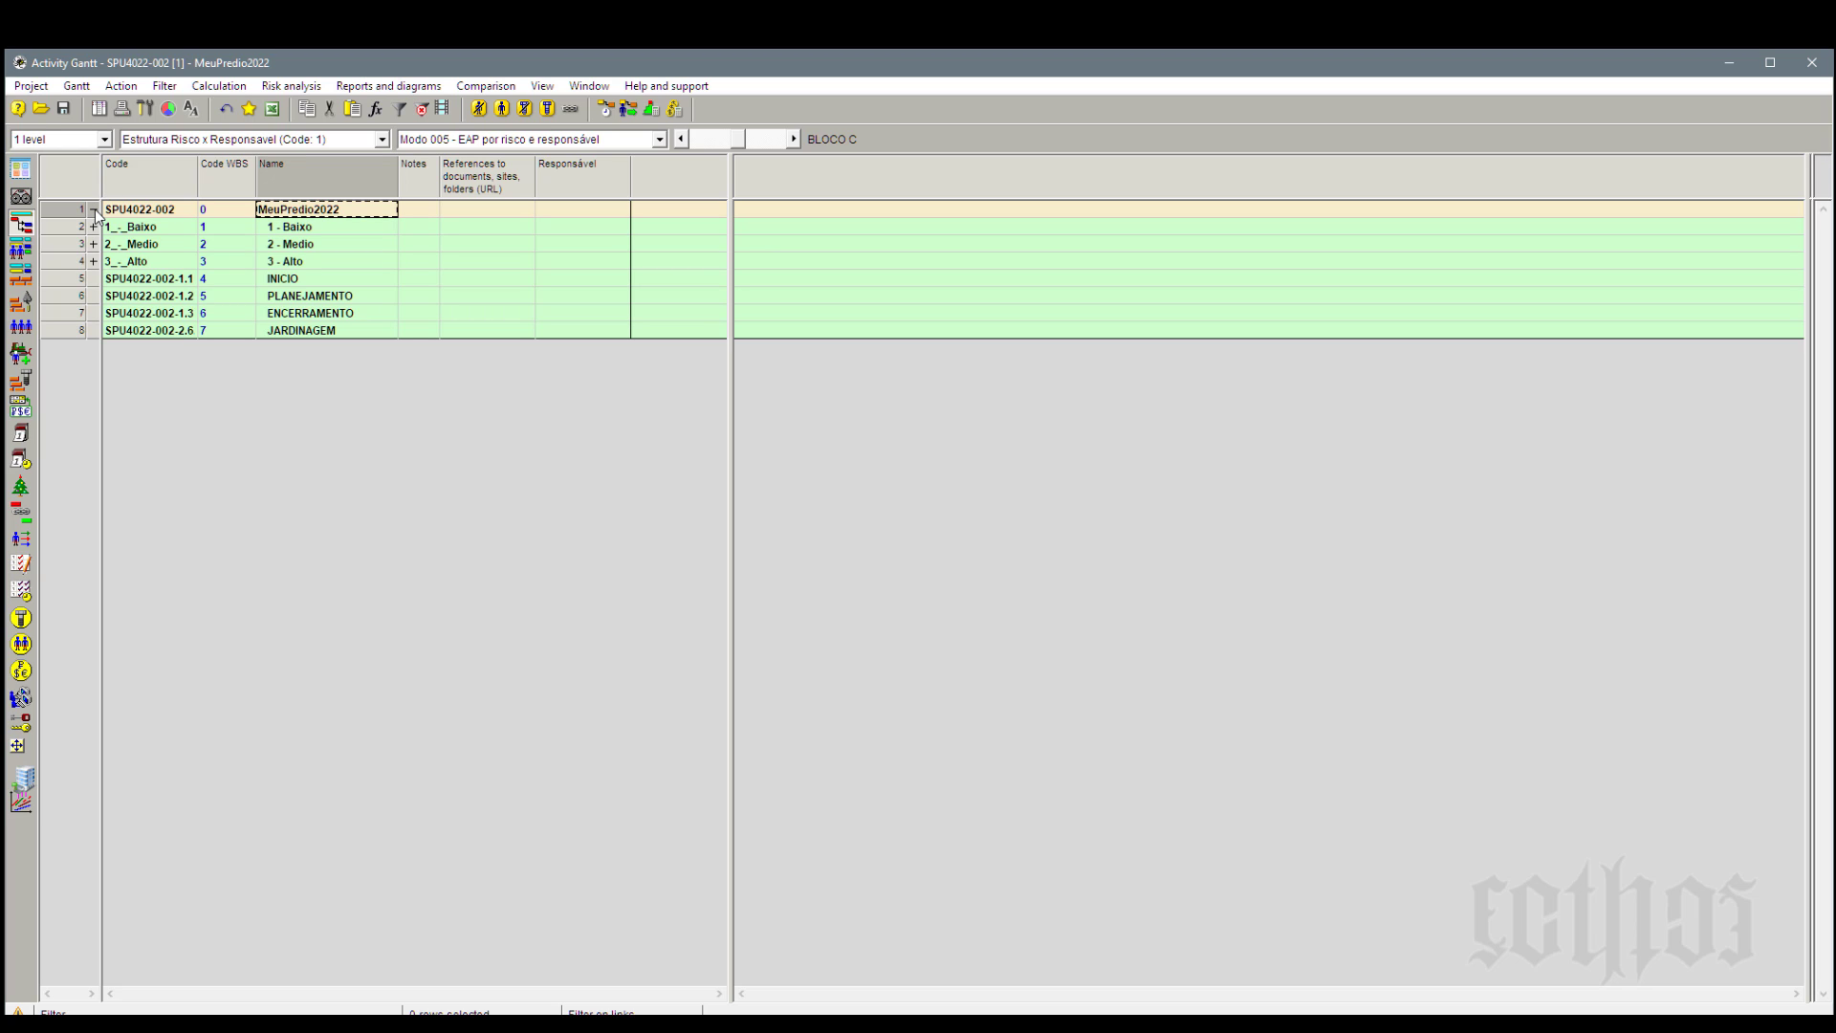
click(94, 227)
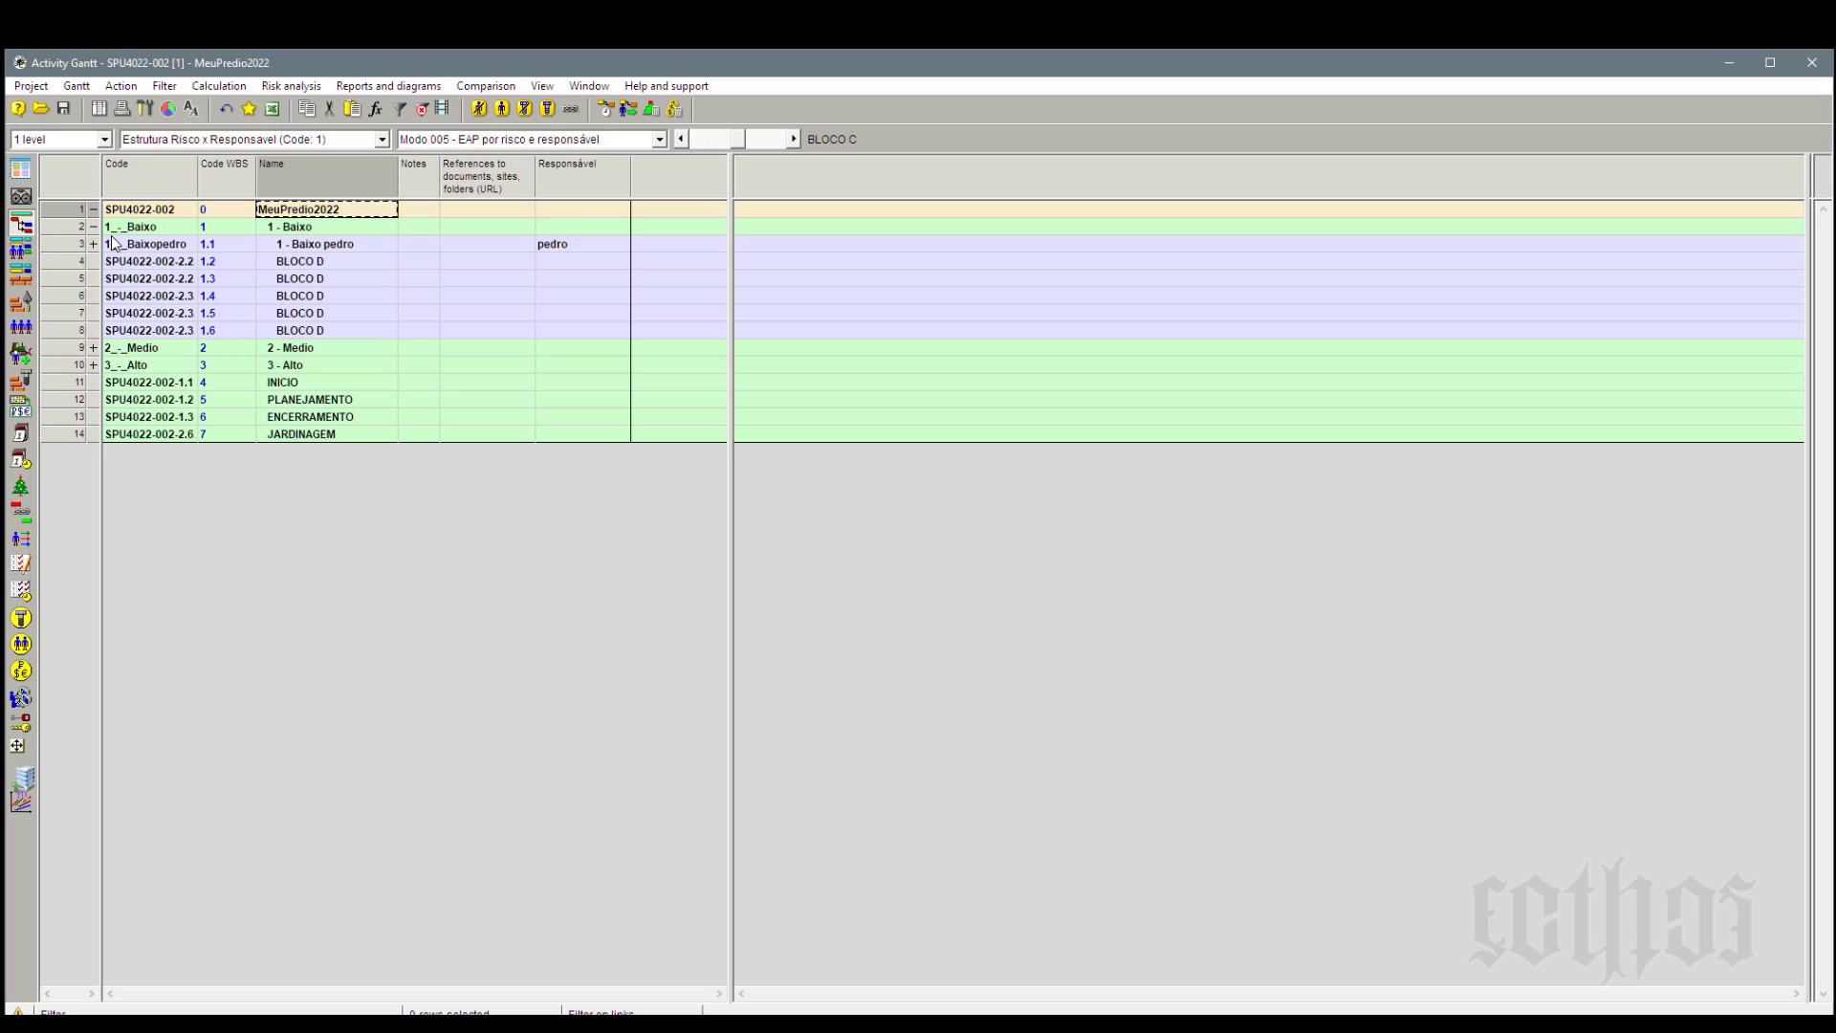
Examine the responsible person's subgroup under 1 - Baixo, including F1 - BLOCO F and its notes.
click(289, 248)
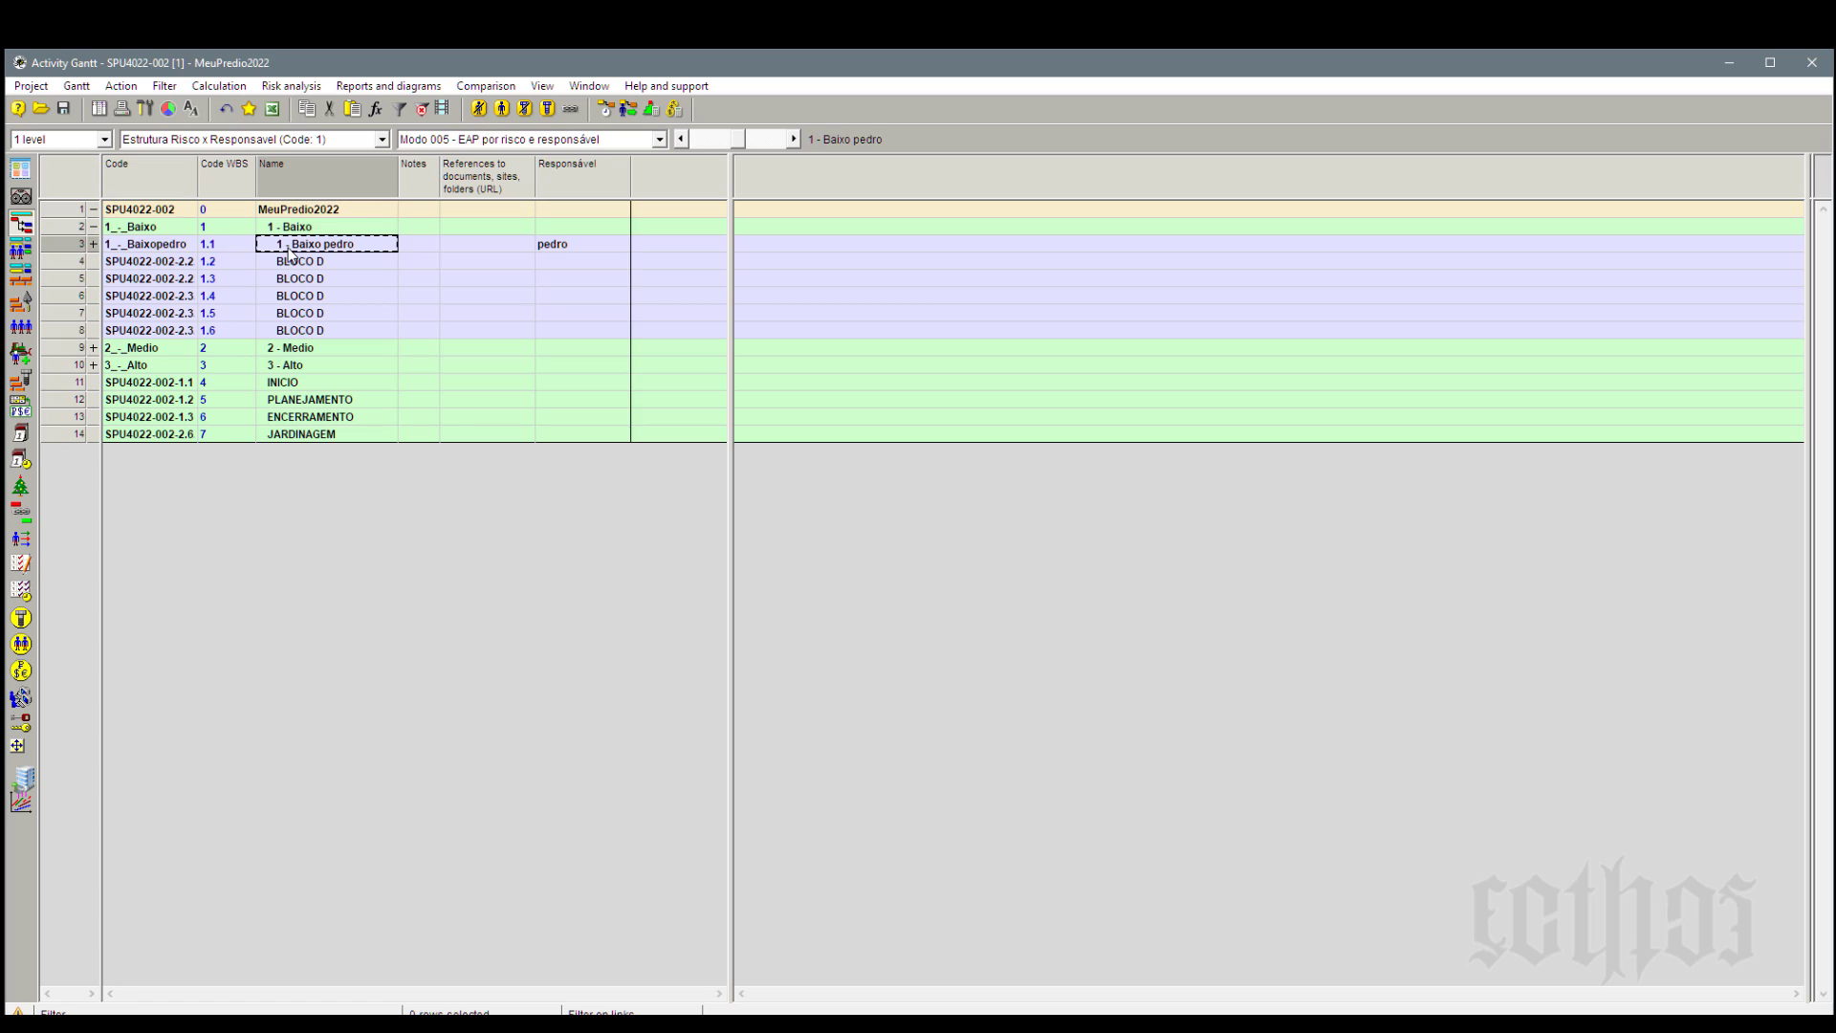
click(599, 247)
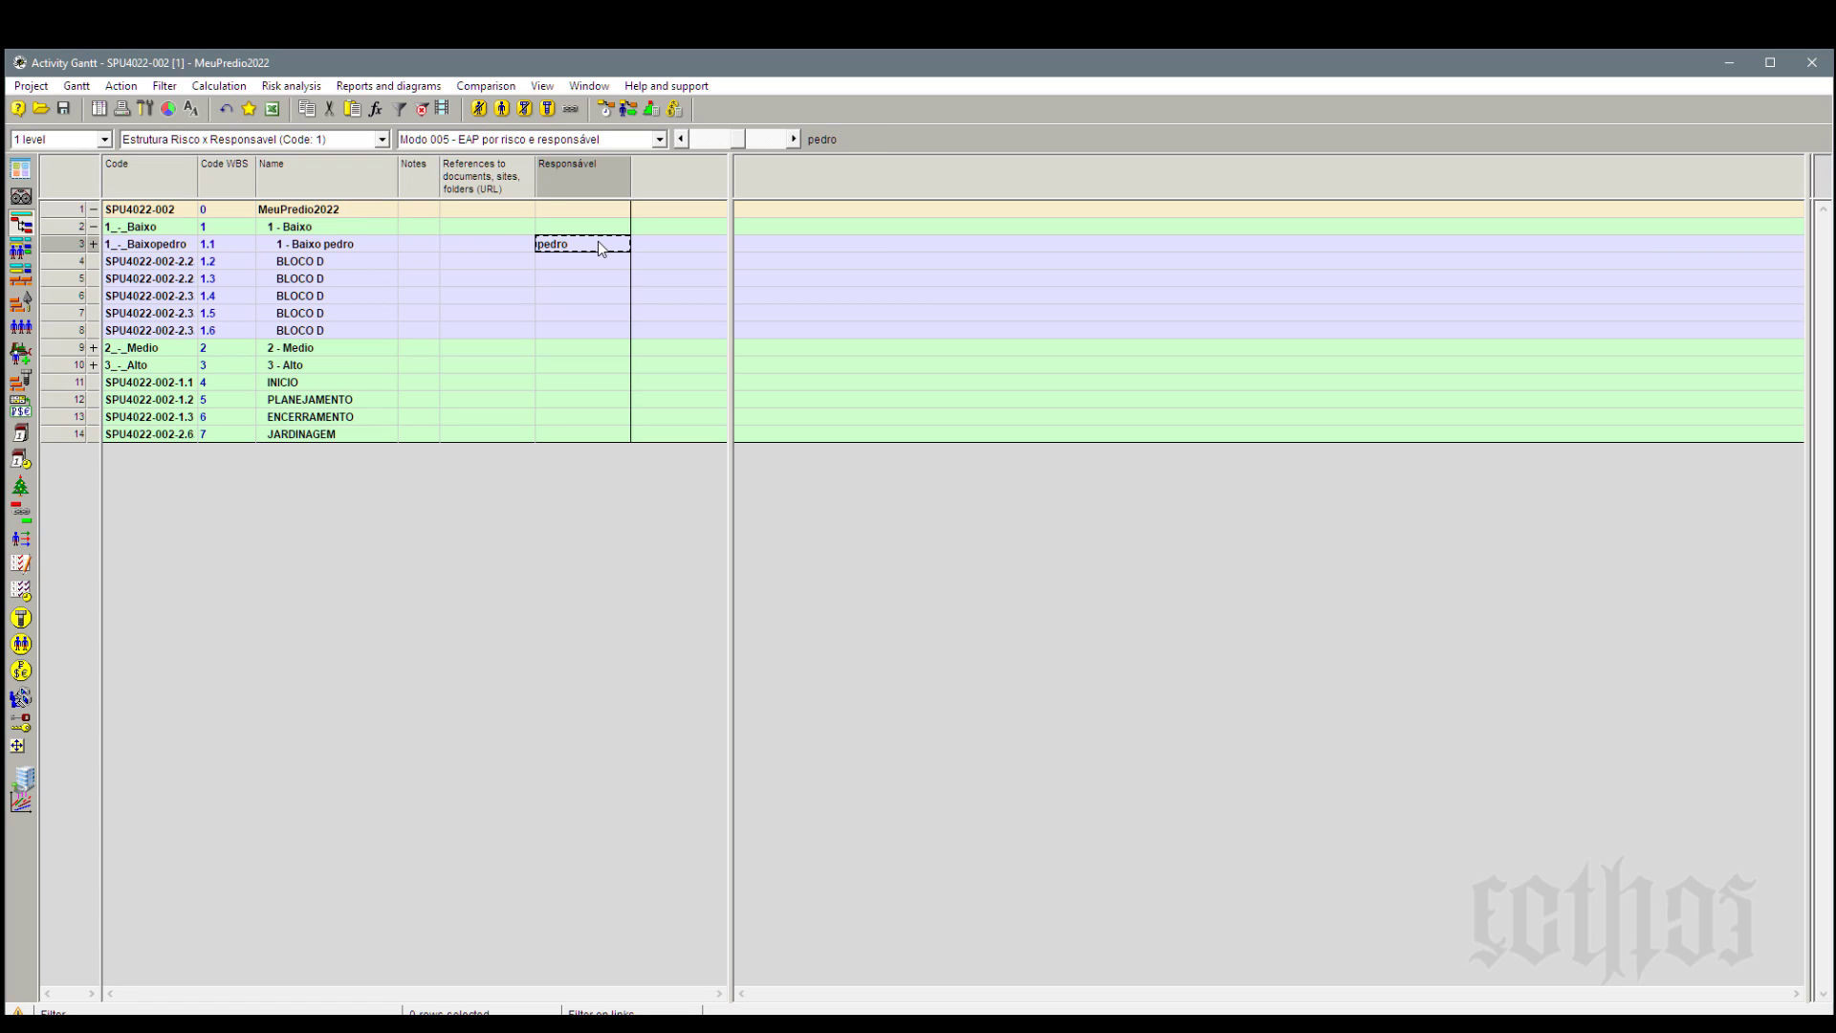
click(94, 244)
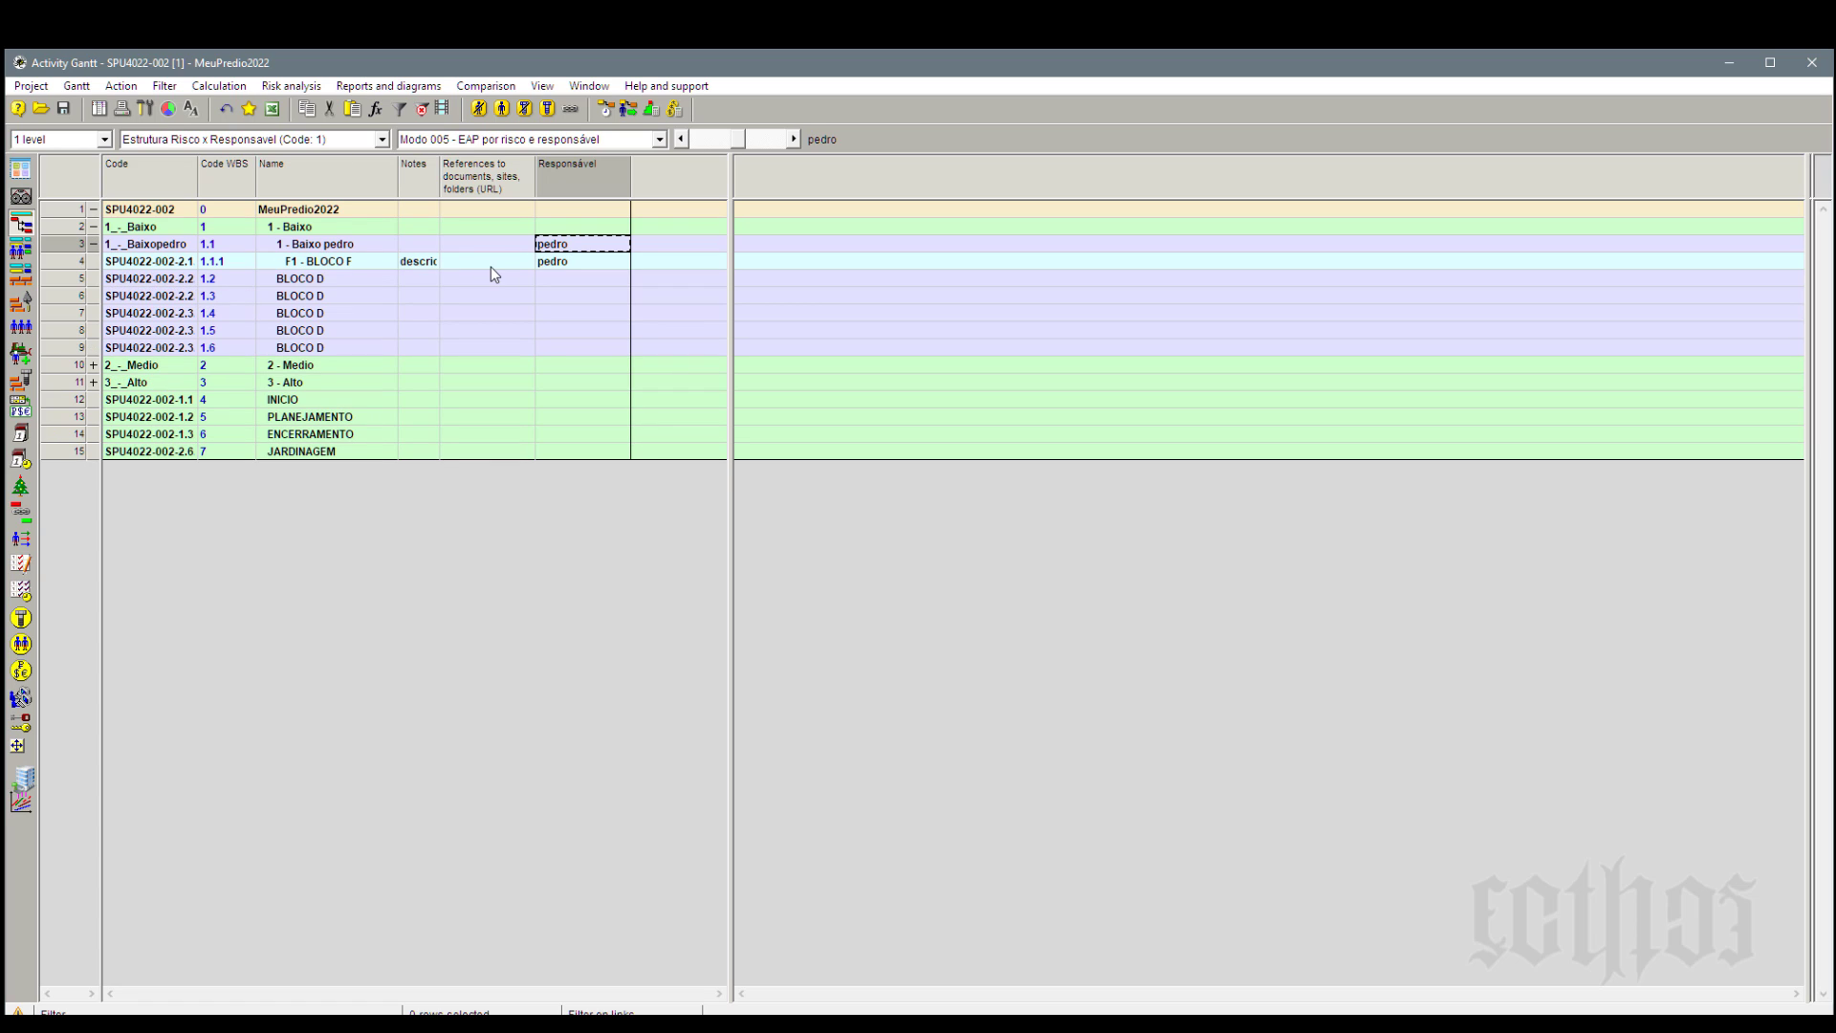
click(358, 261)
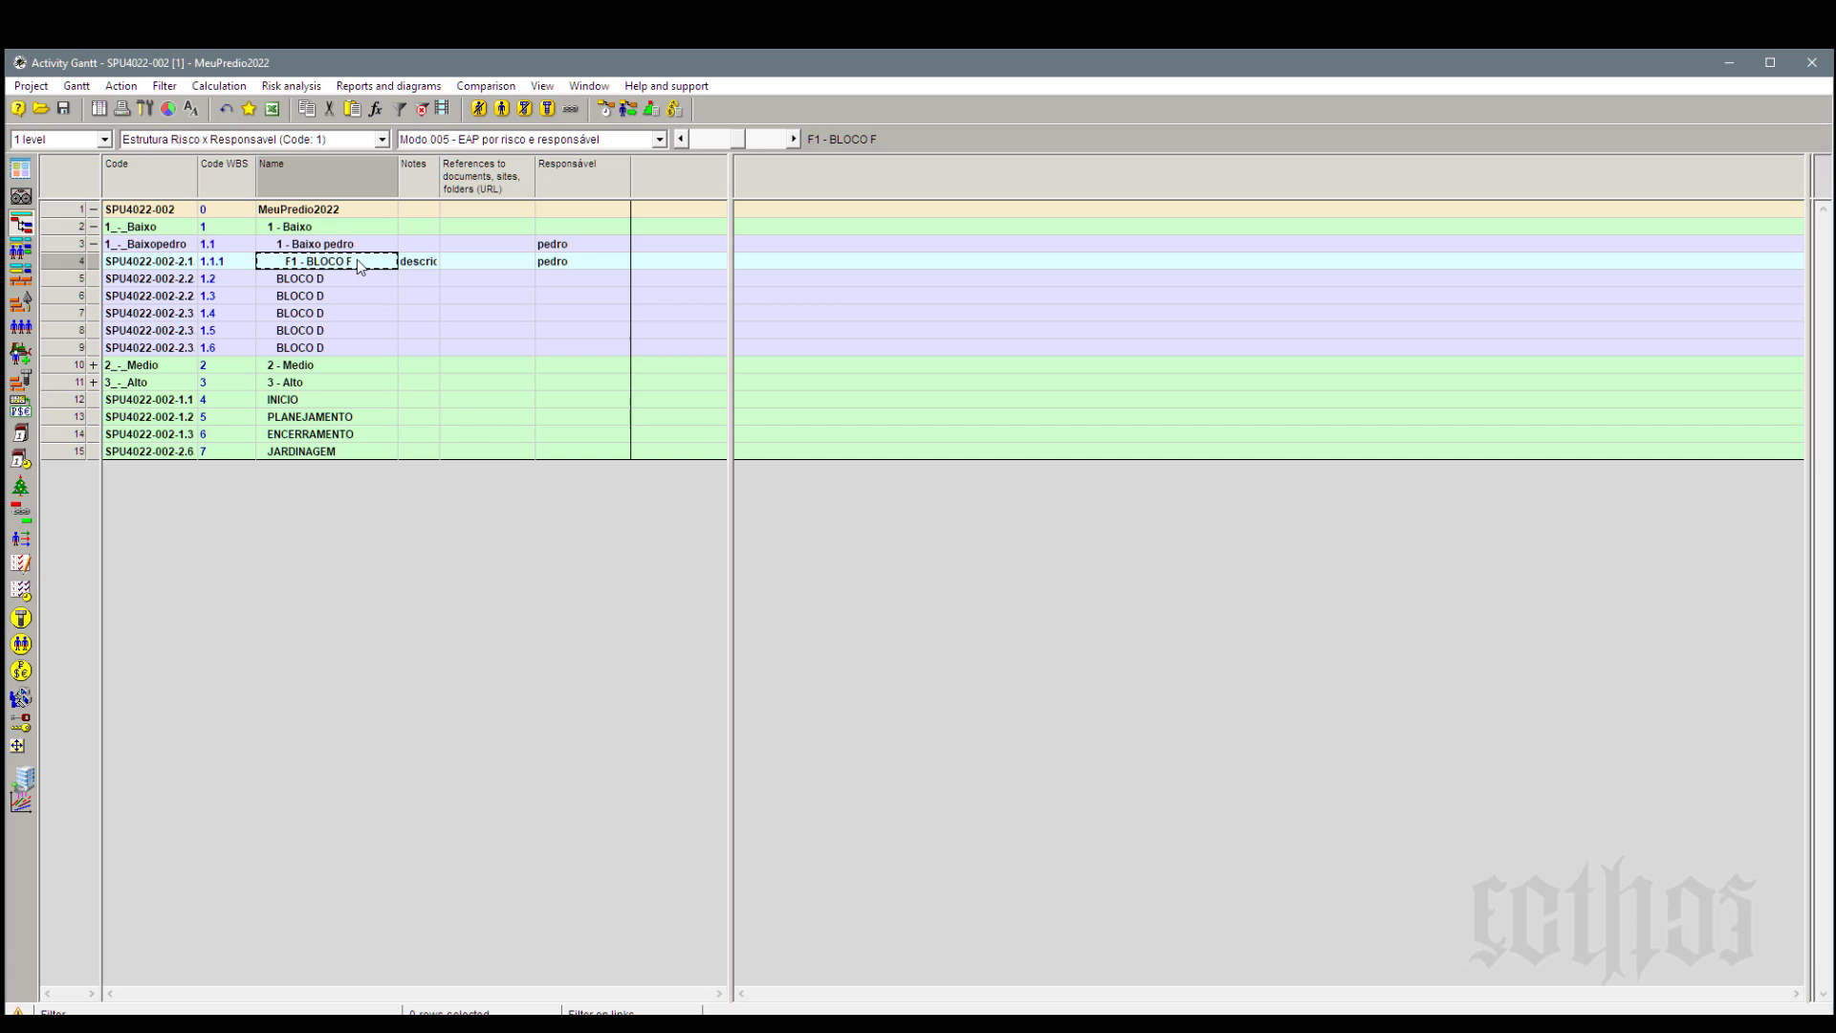
key(Up)
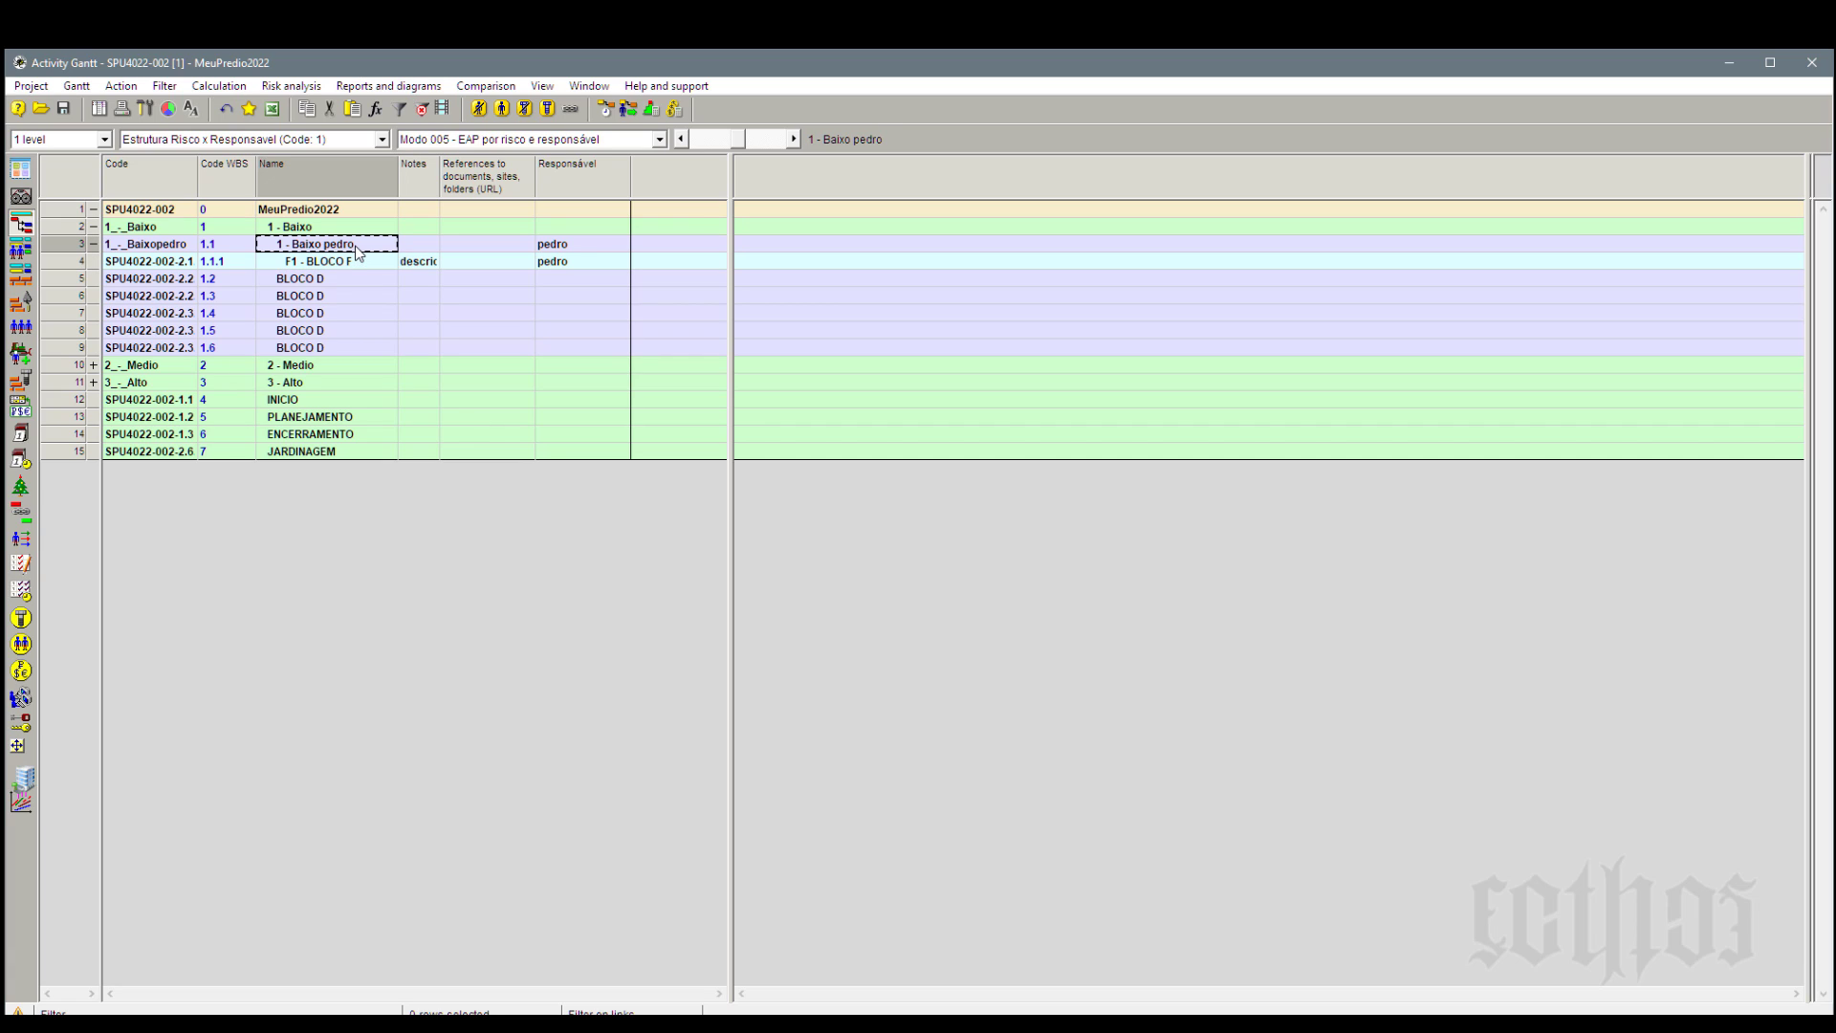
click(359, 262)
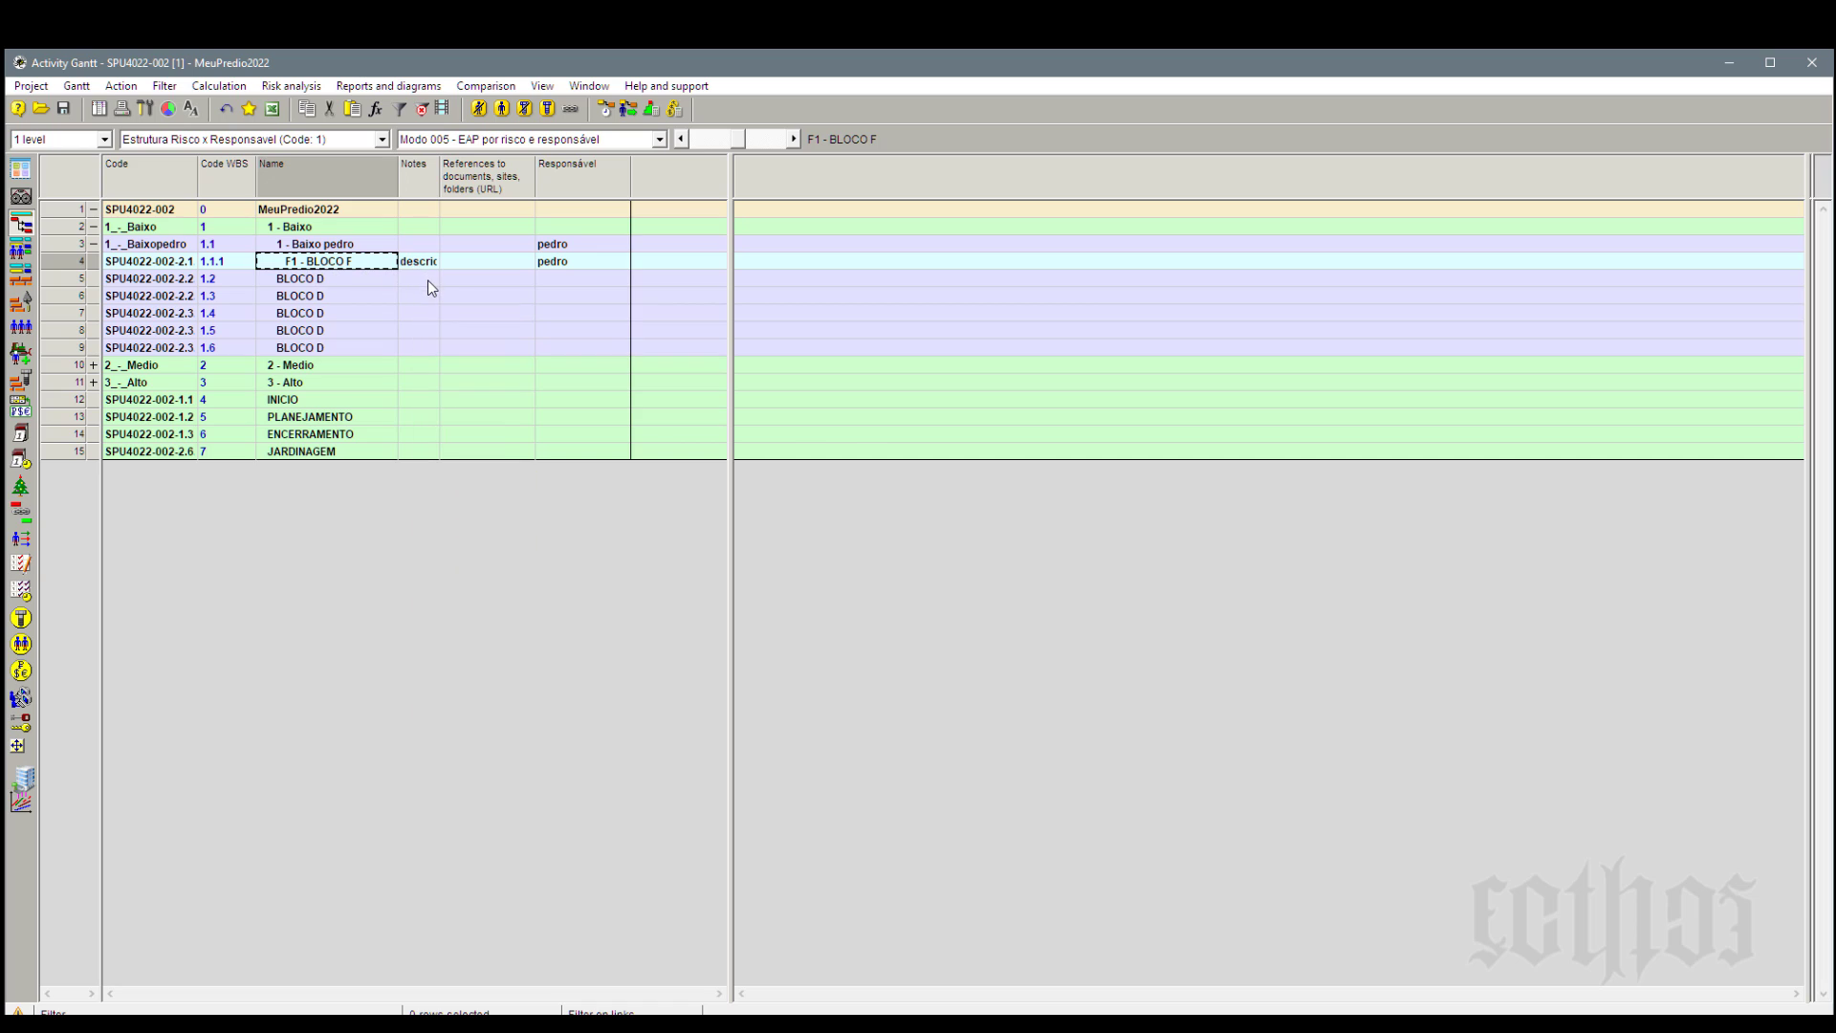
mouse_move(418, 261)
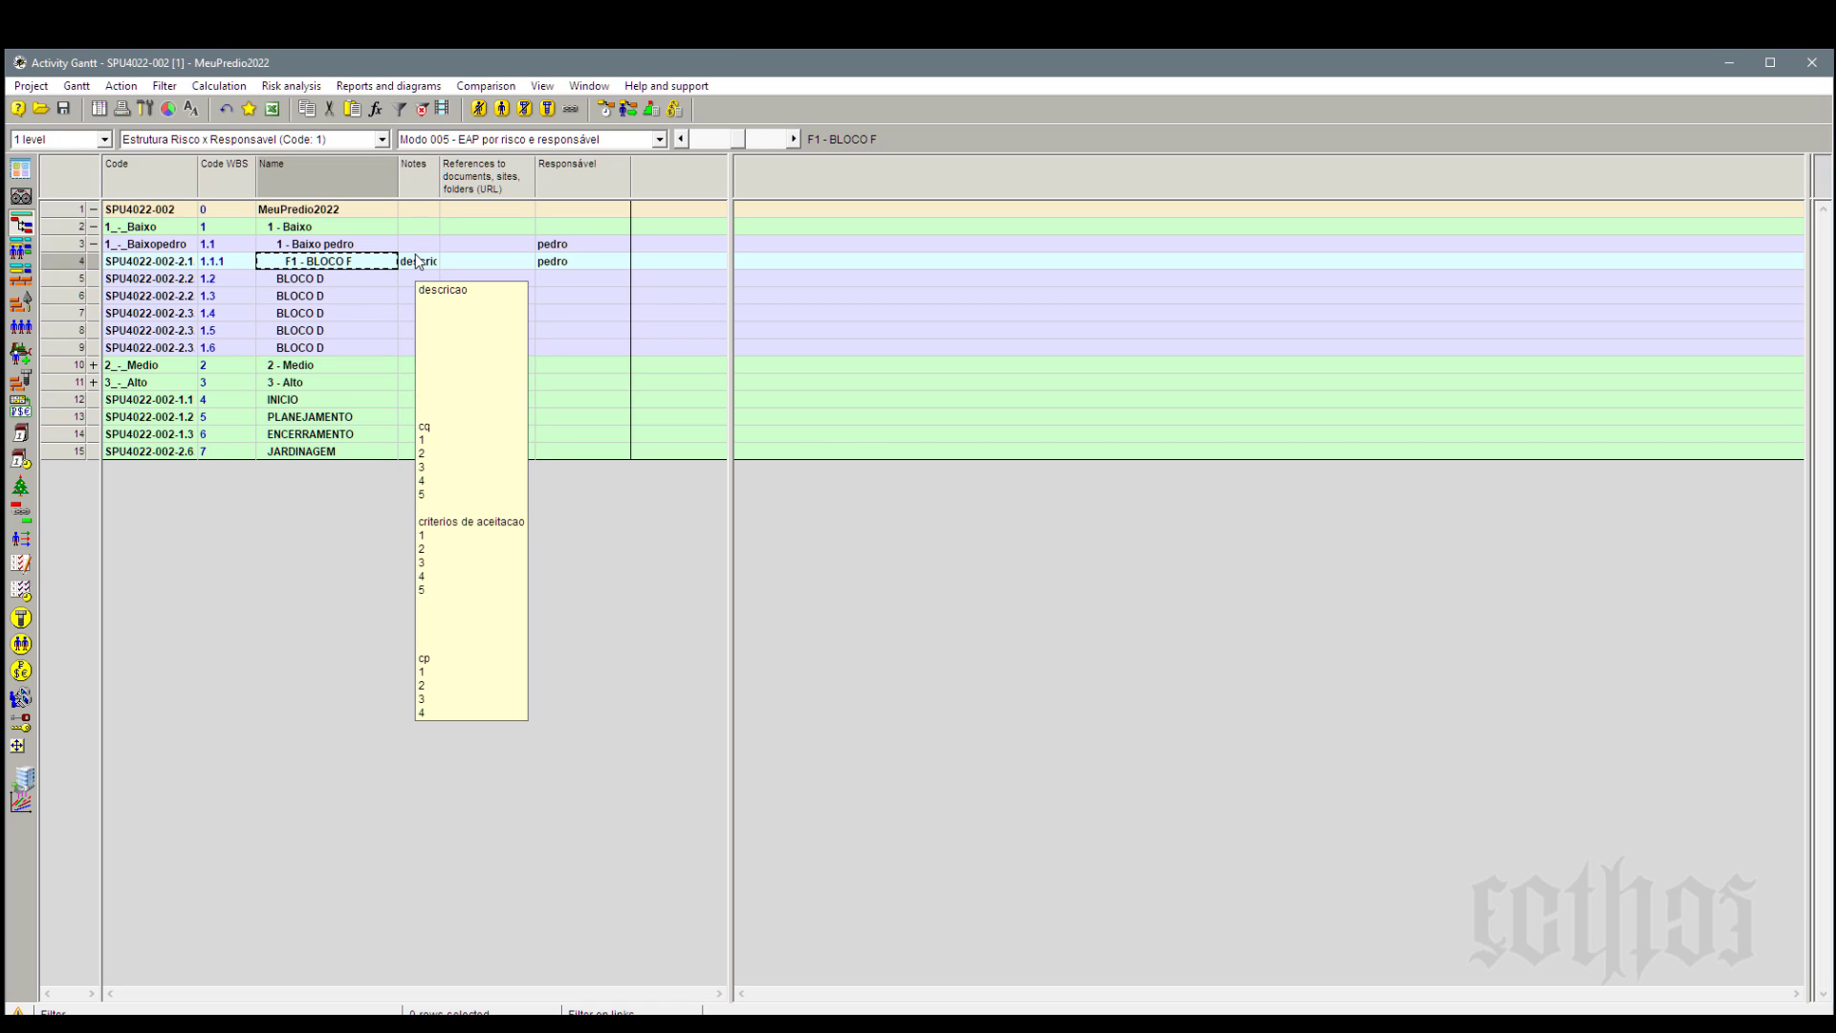
Collapse the responsible person's subgroup, expand 2 - Medio and 3 - Alto, and compare BLOCO E with F1 - BLOCO A -1.
click(93, 244)
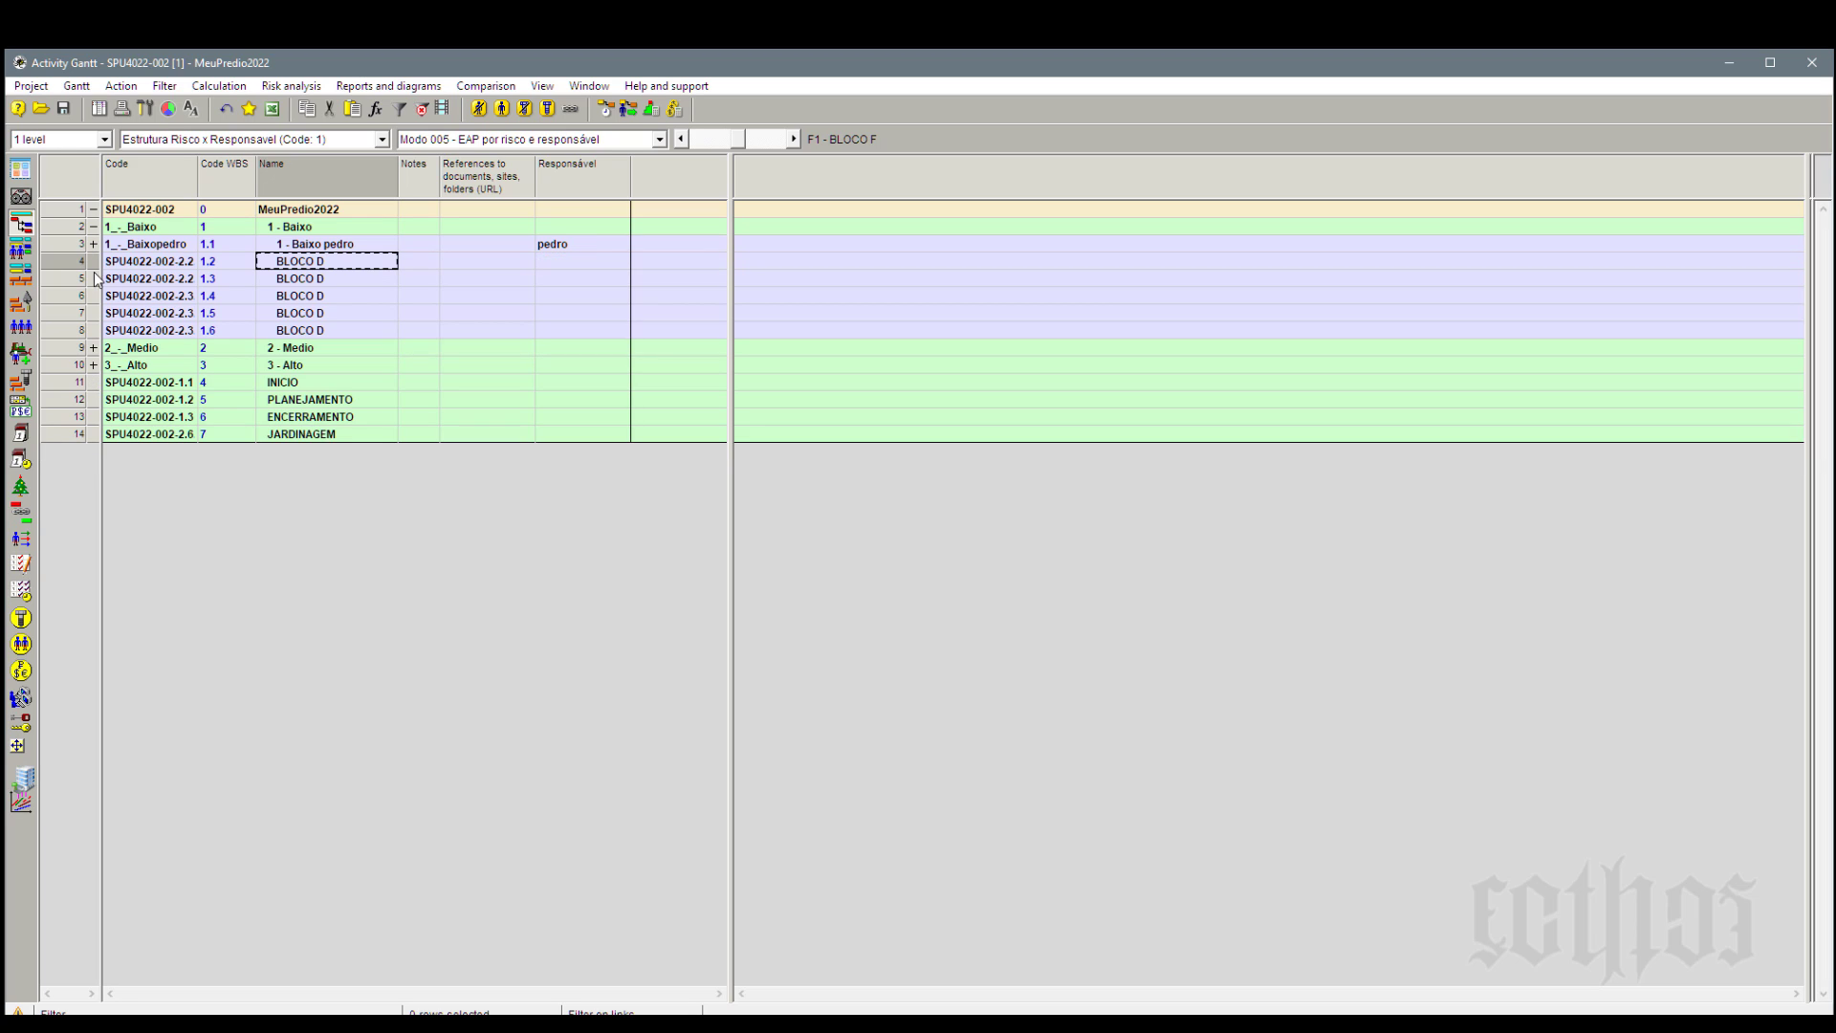
click(93, 348)
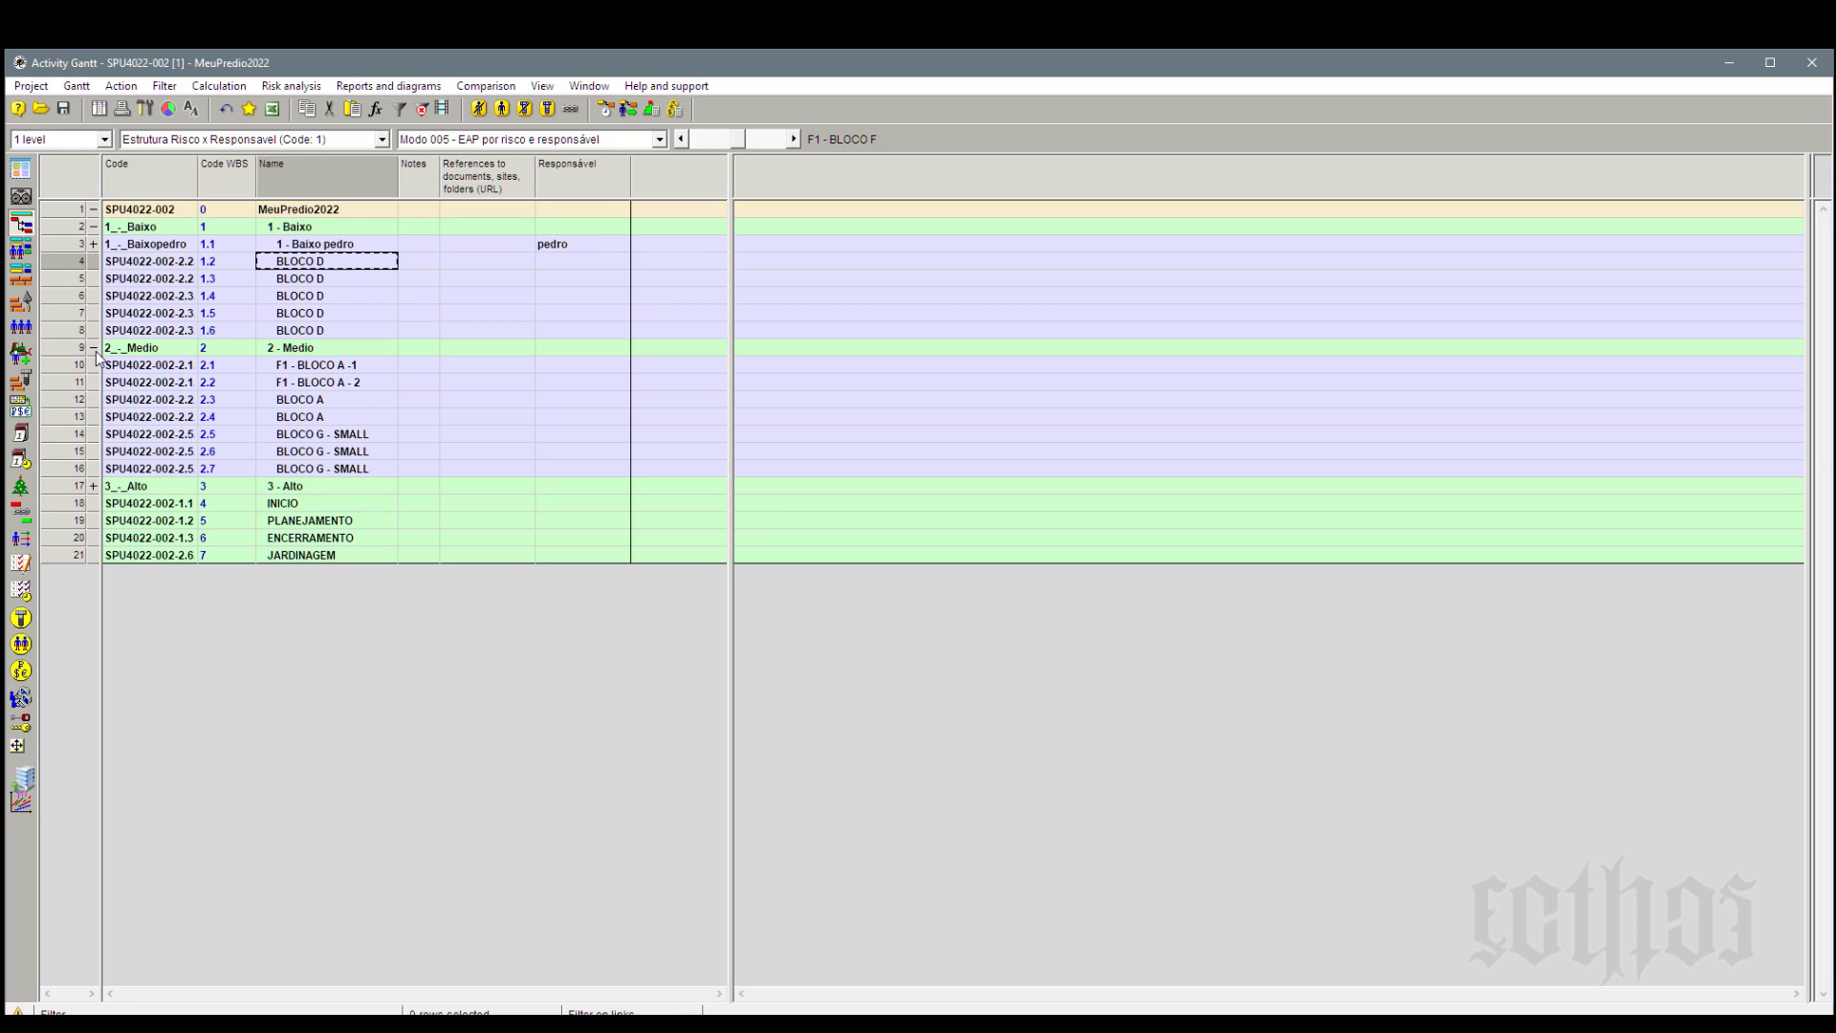
click(93, 486)
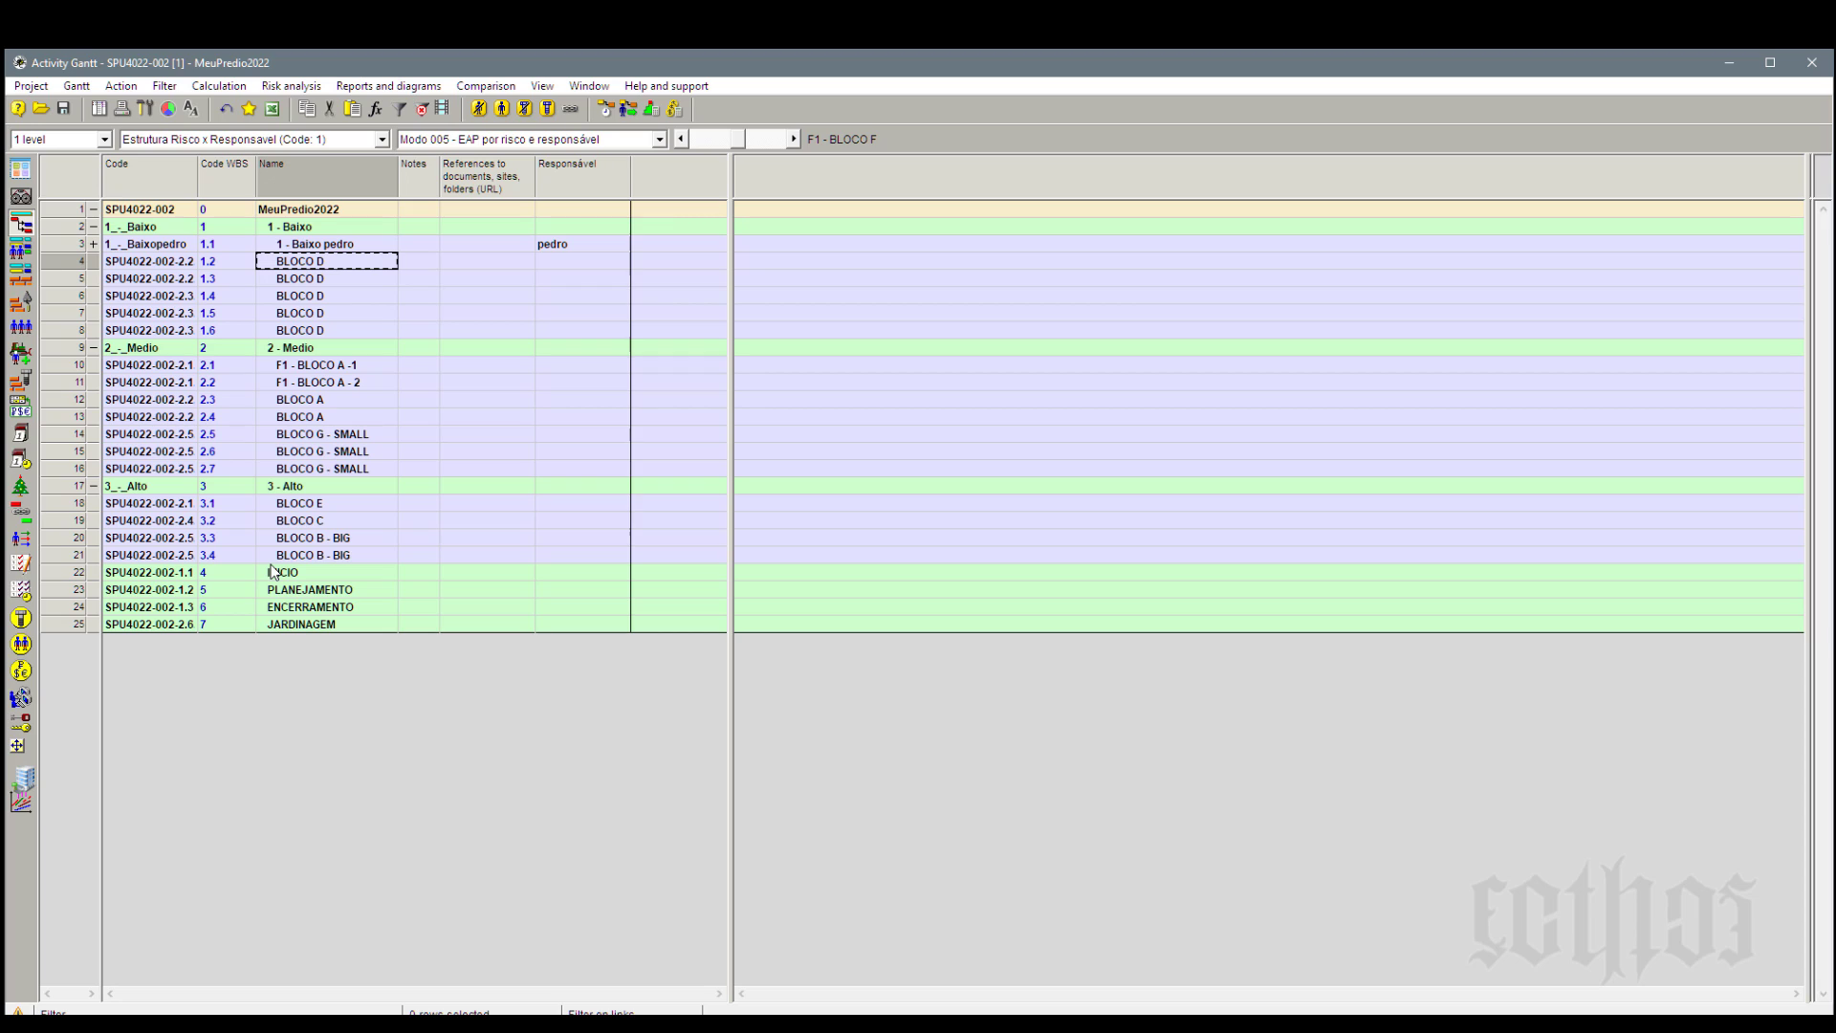
click(344, 506)
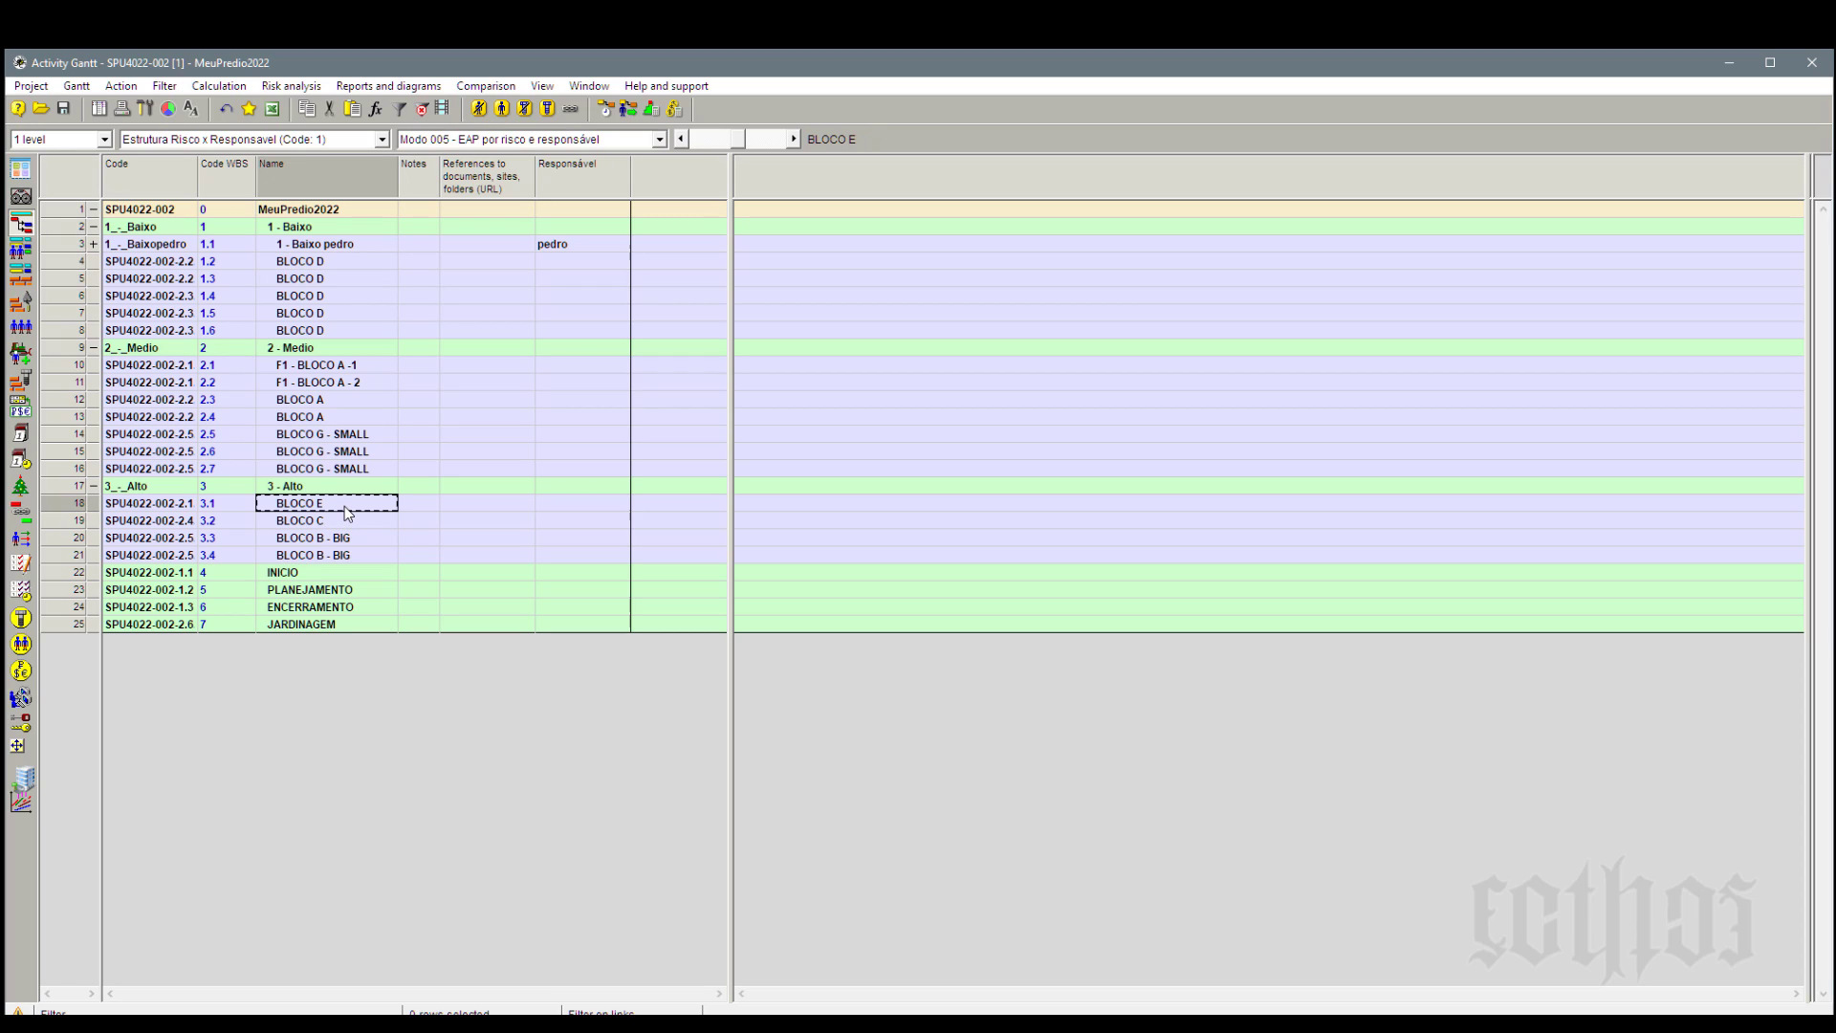
click(353, 365)
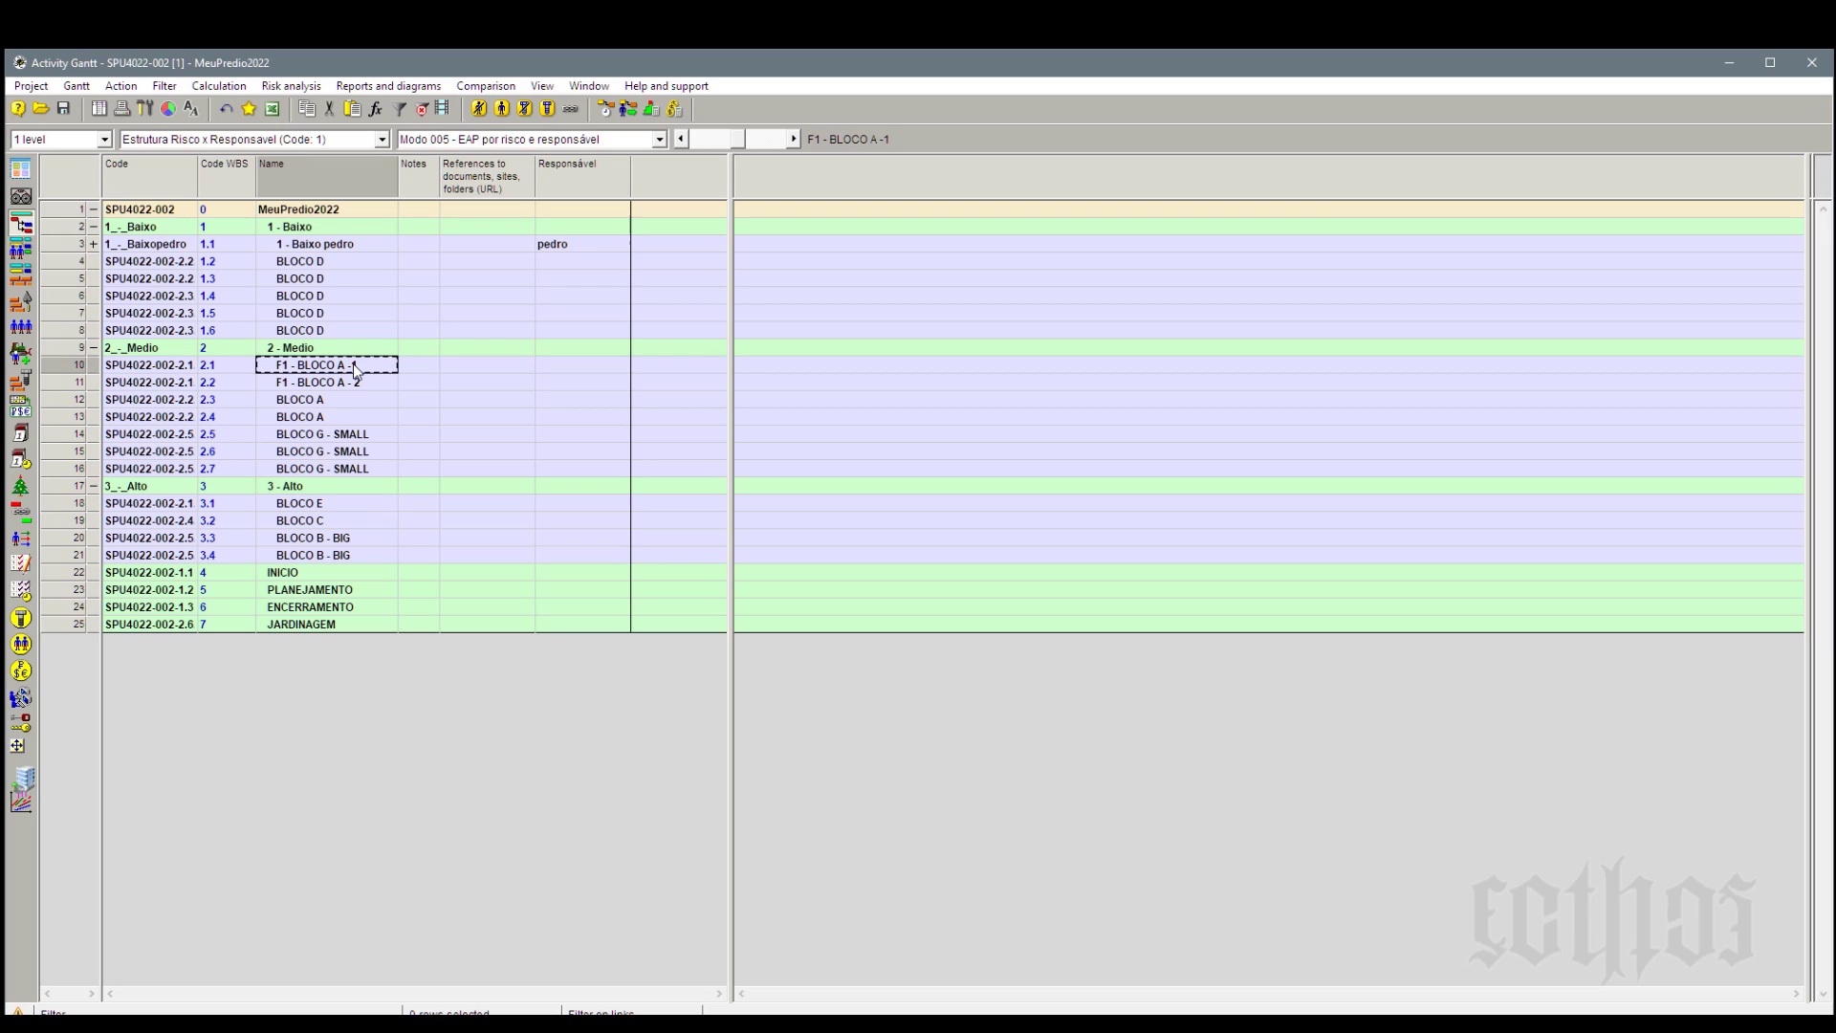
click(340, 505)
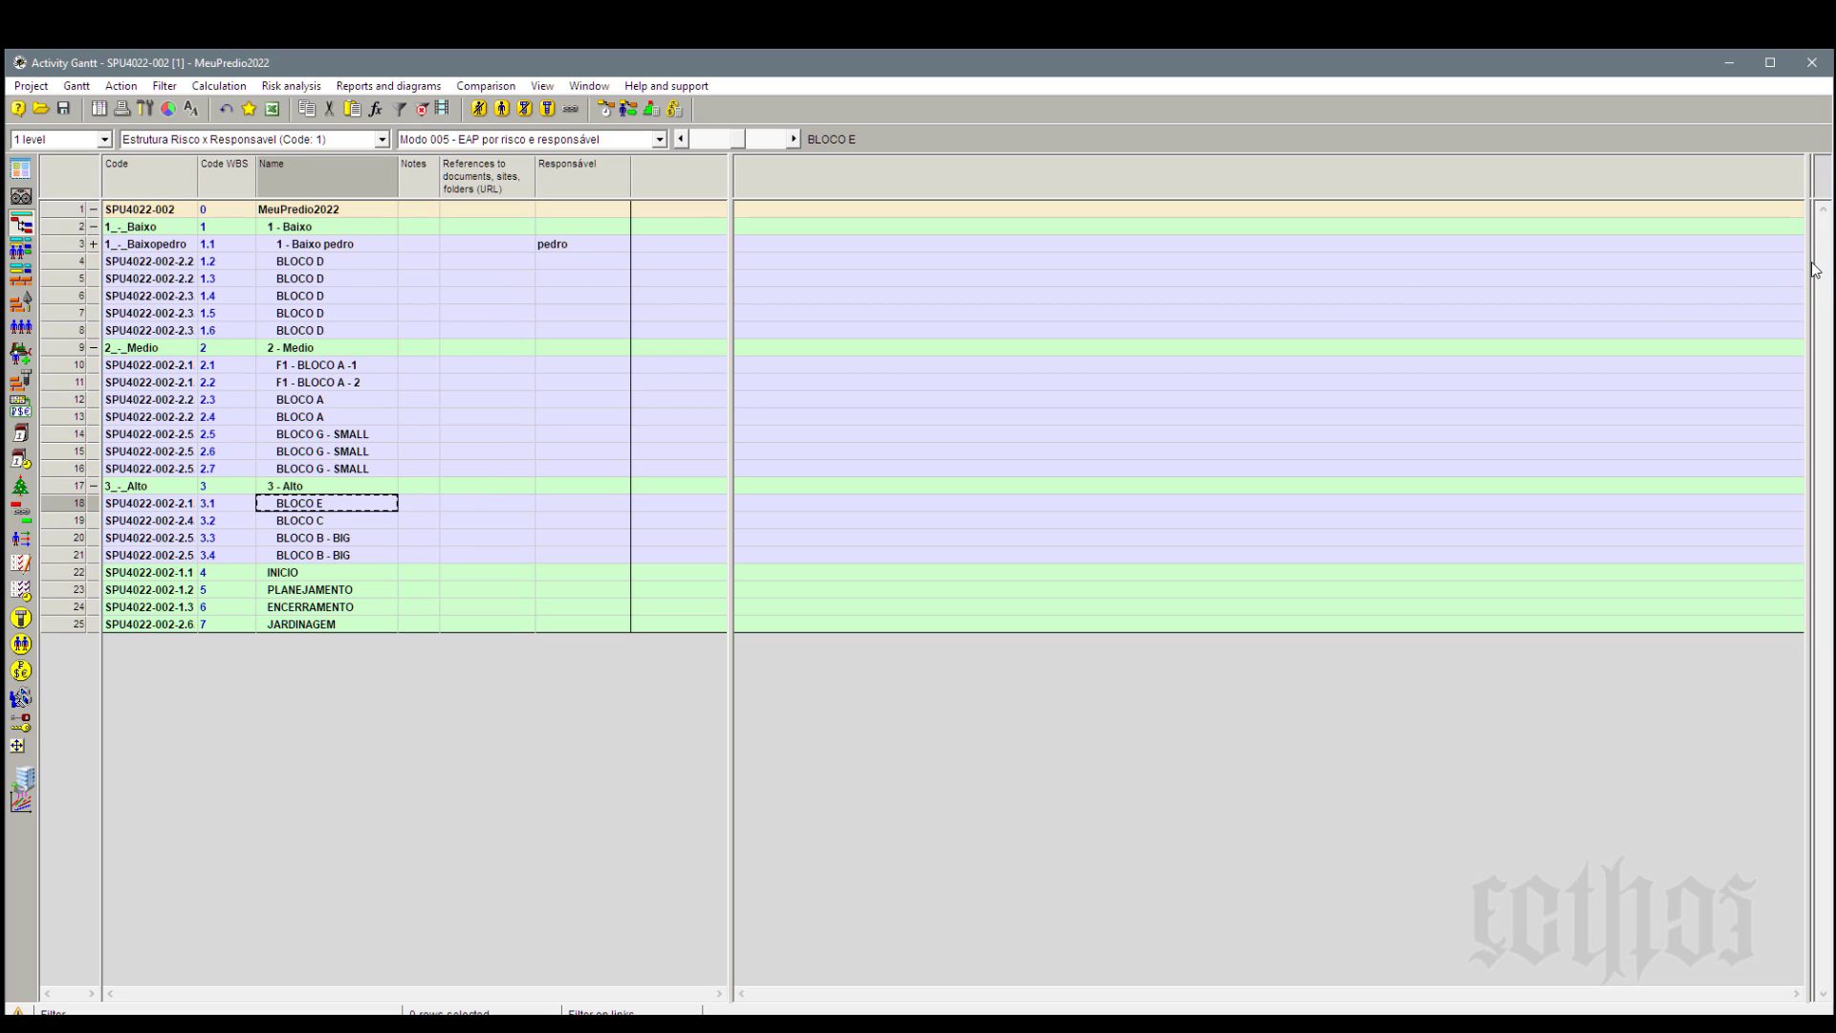
Bring the timeline back into view beside the table by narrowing the empty pane that covers it.
drag(1809, 264, 748, 382)
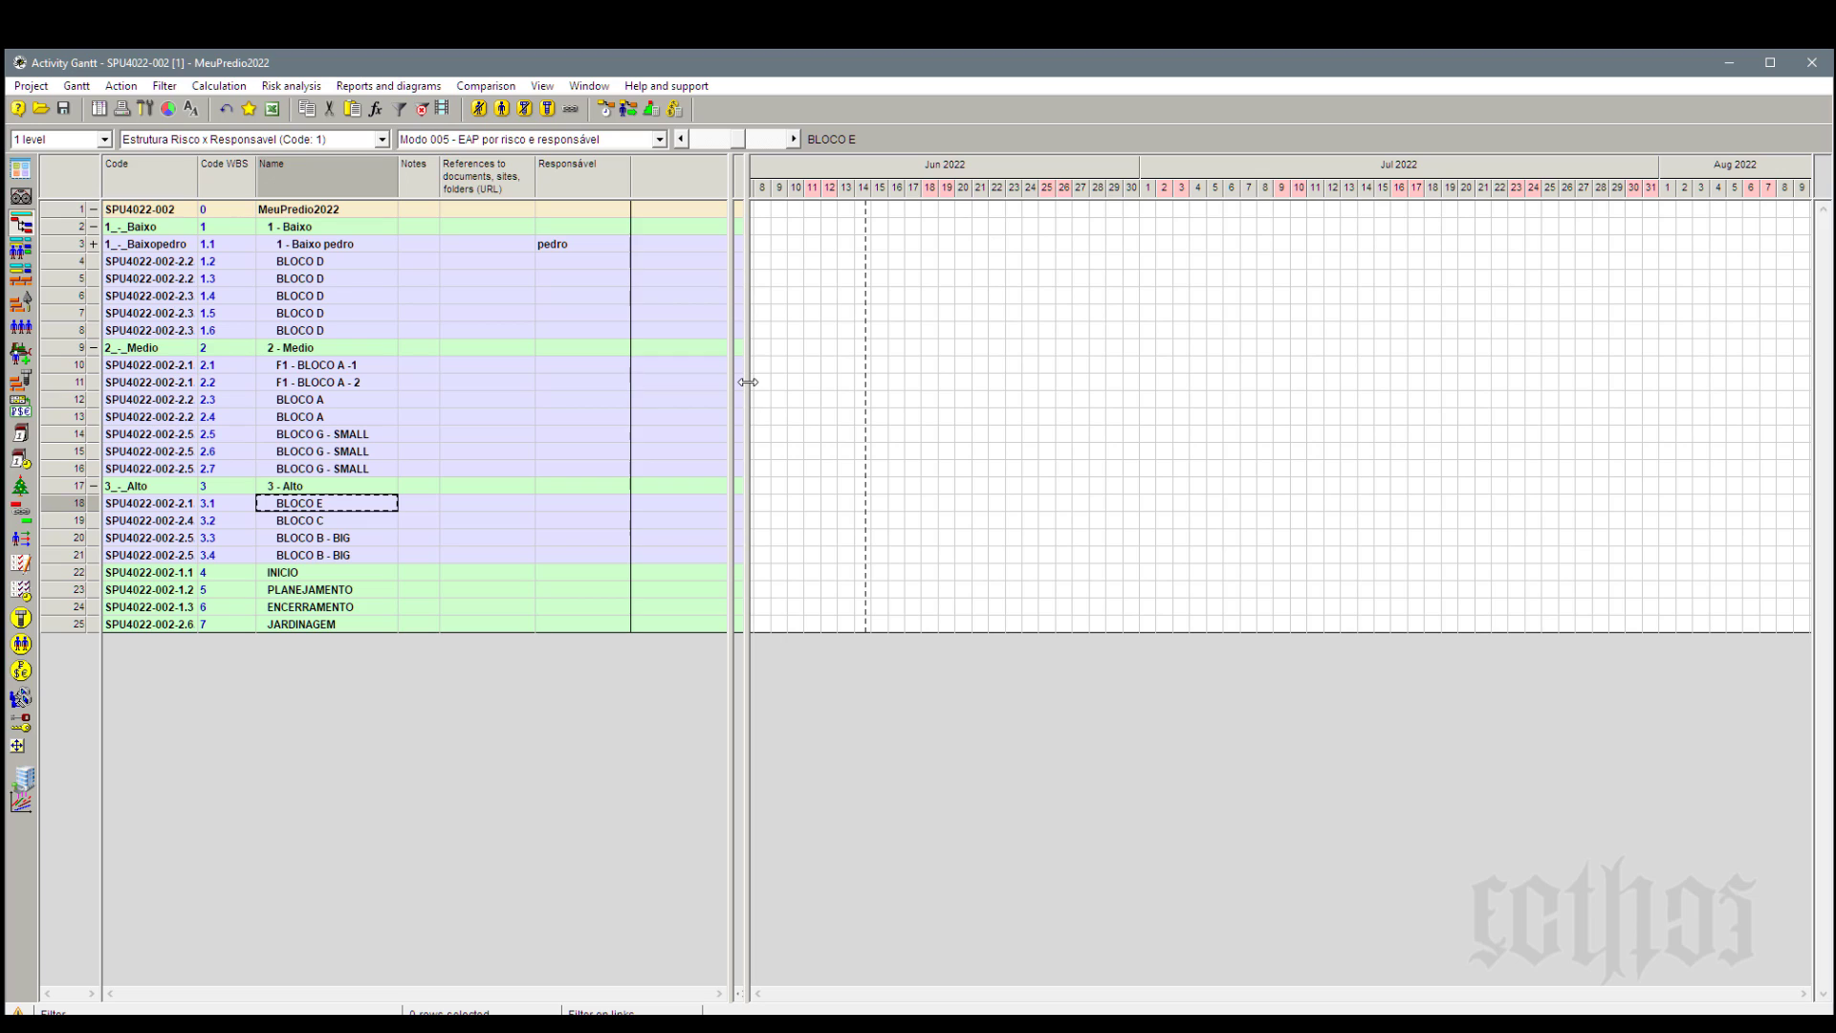
Widen the empty pane over the timeline and examine the blocks under 3 - Alto, from BLOCO E to the last BLOCO B - BIG.
drag(747, 381, 1780, 337)
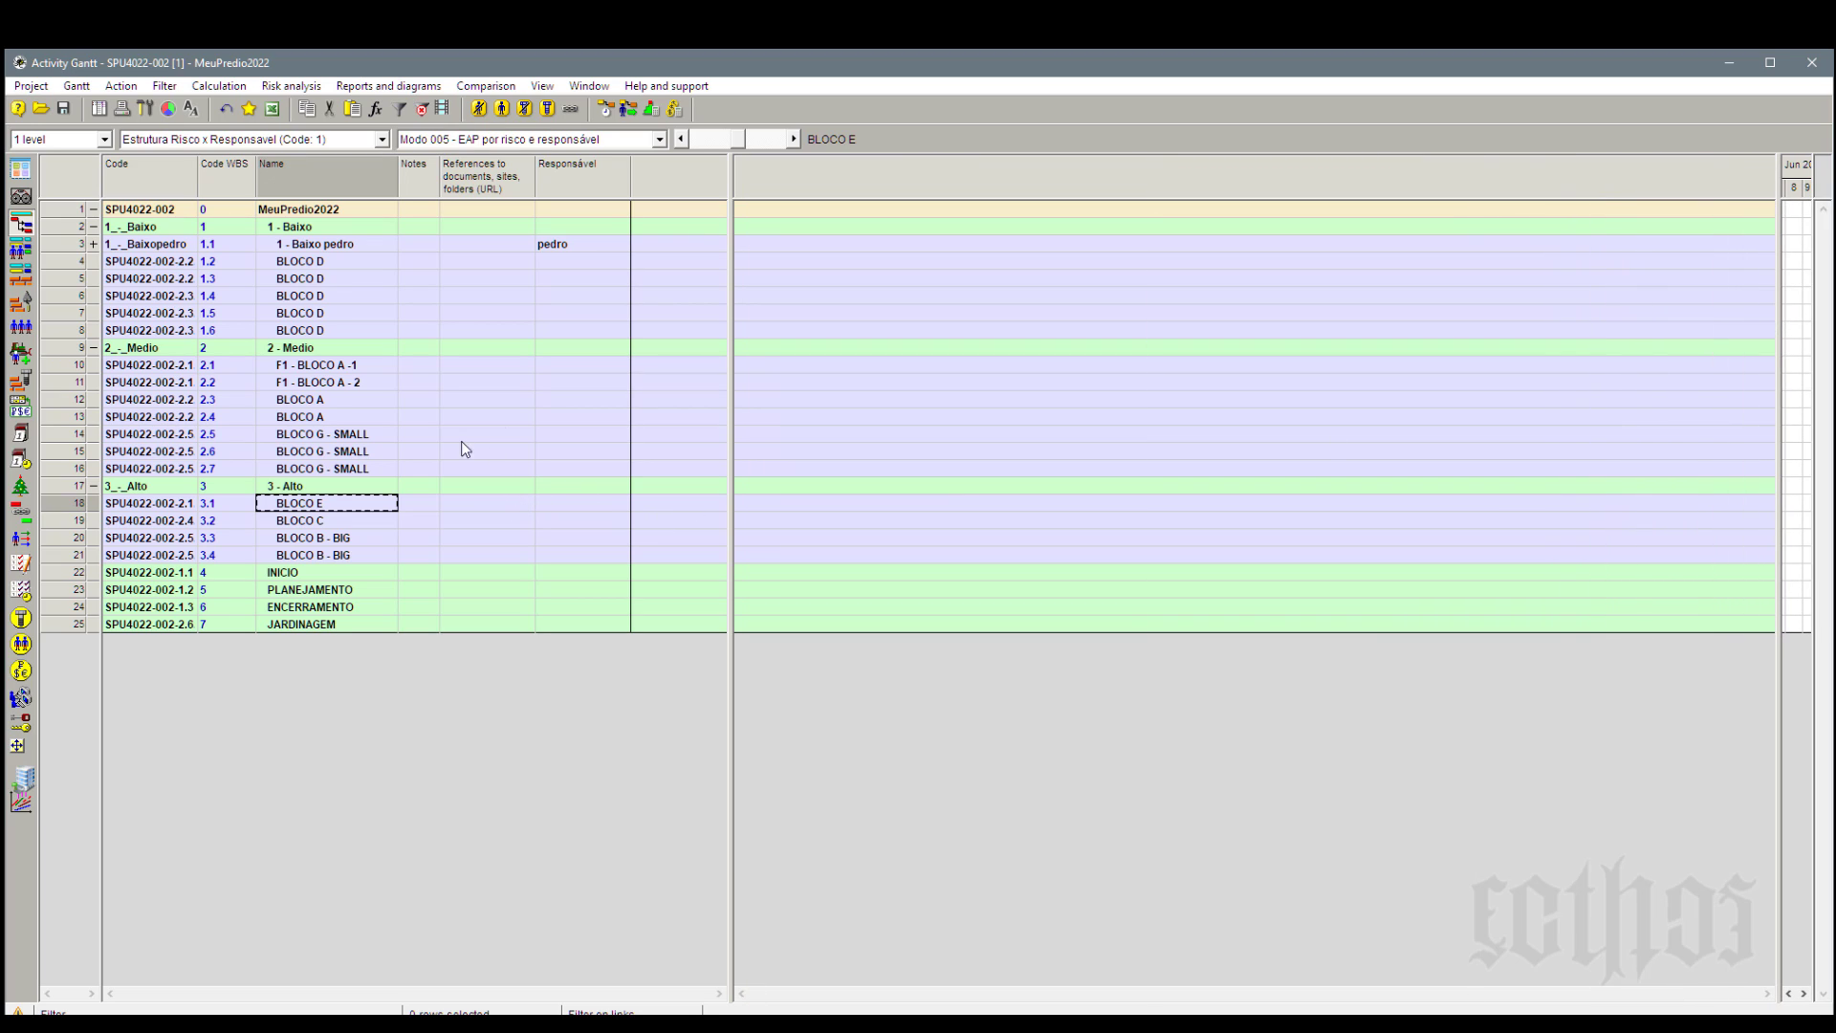
click(75, 507)
key(shift+Down)
key(shift+Down)
key(shift+Down)
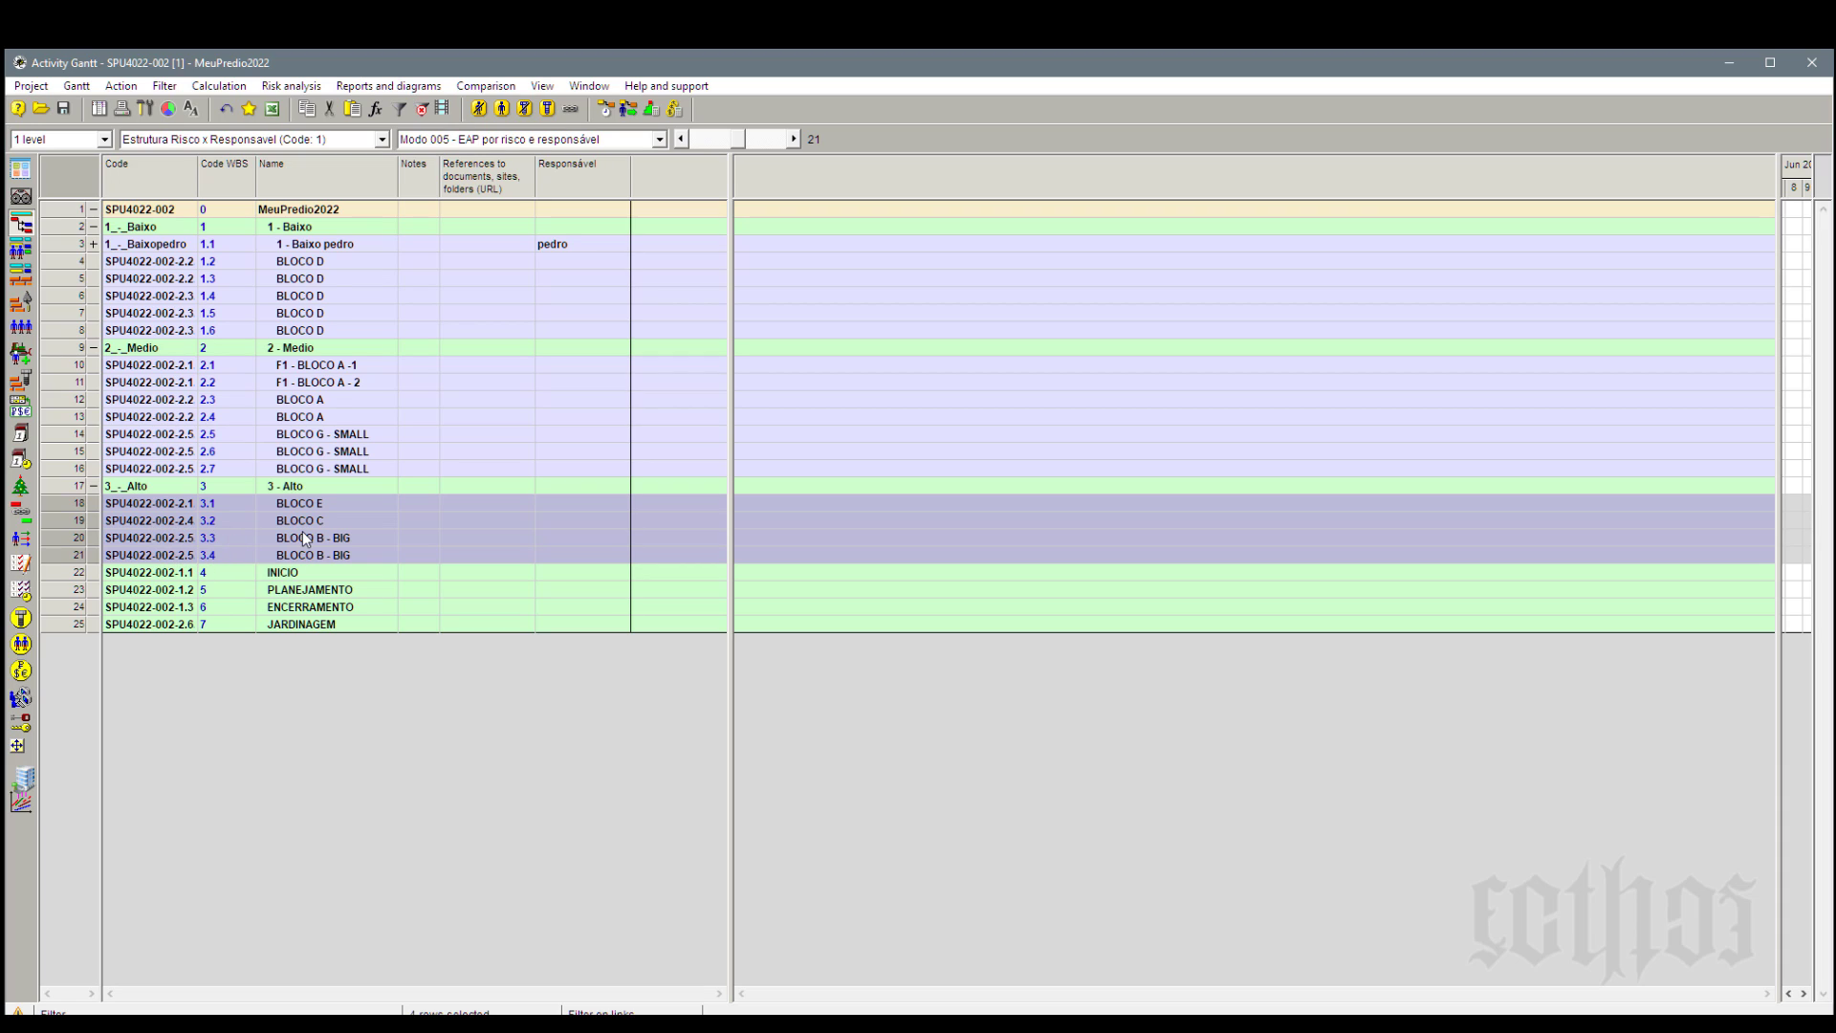
click(337, 485)
click(337, 503)
click(340, 519)
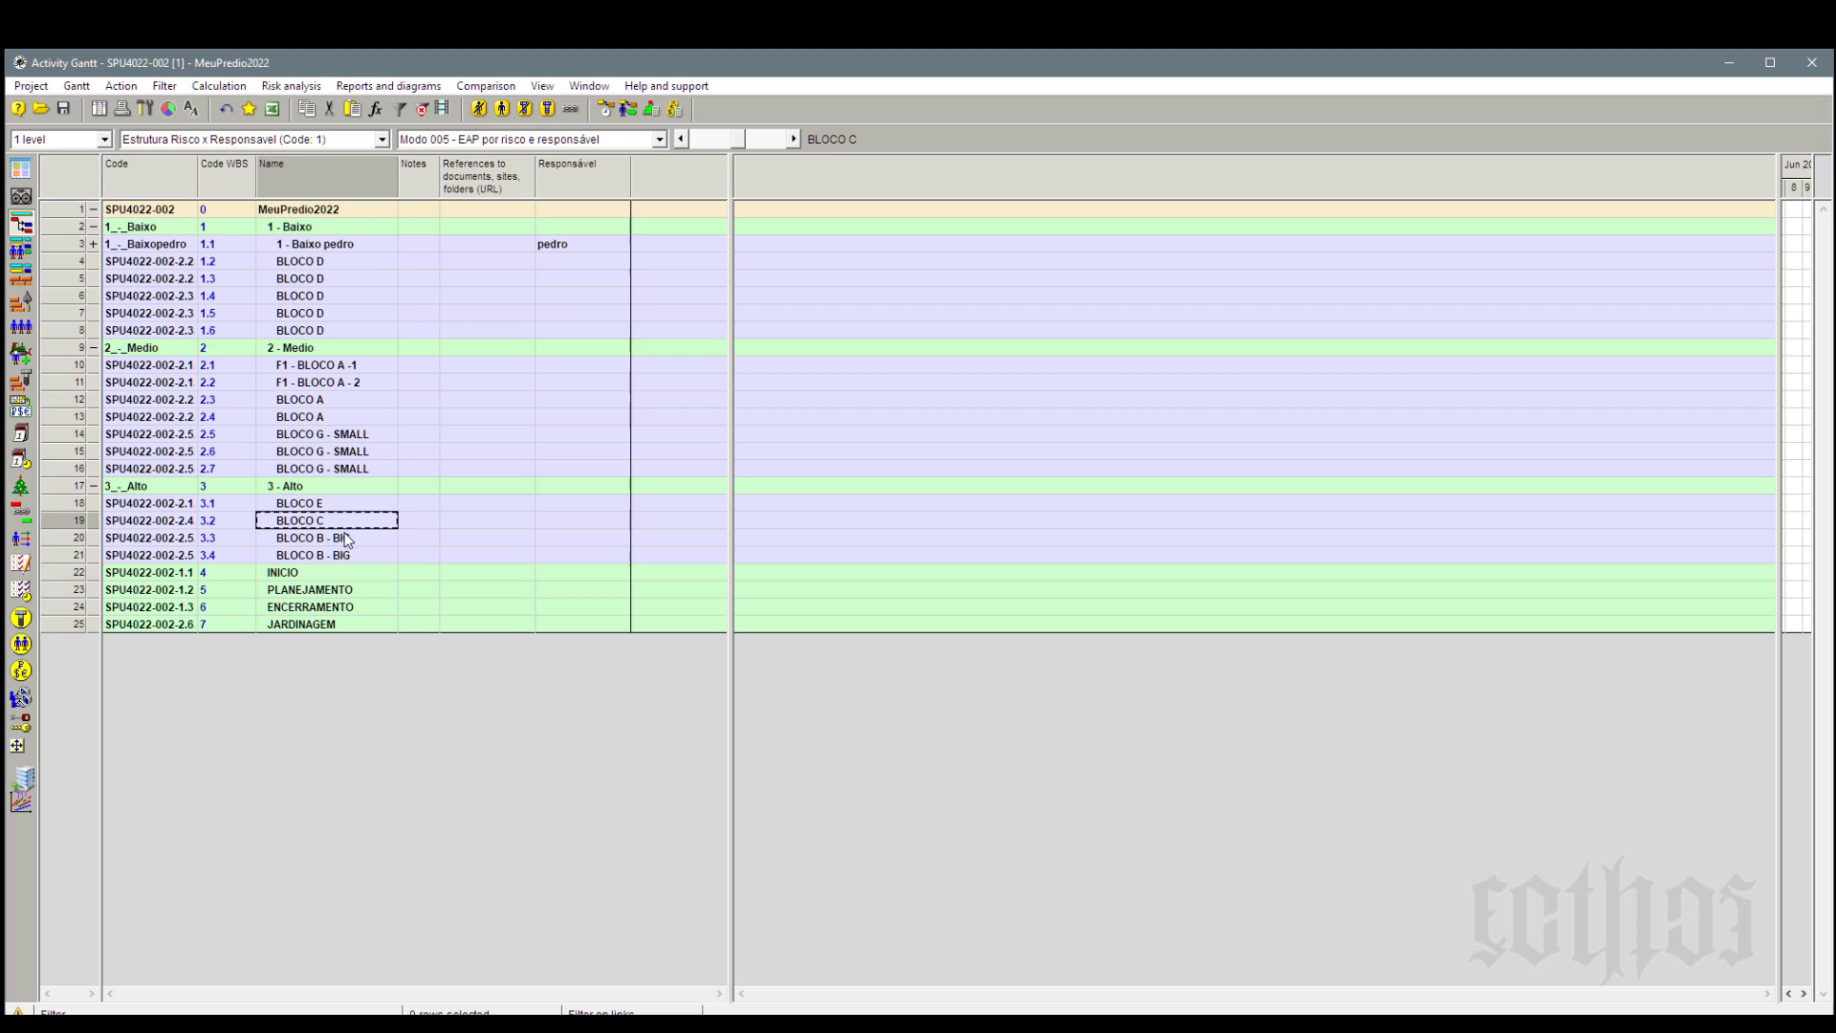
click(345, 537)
key(Down)
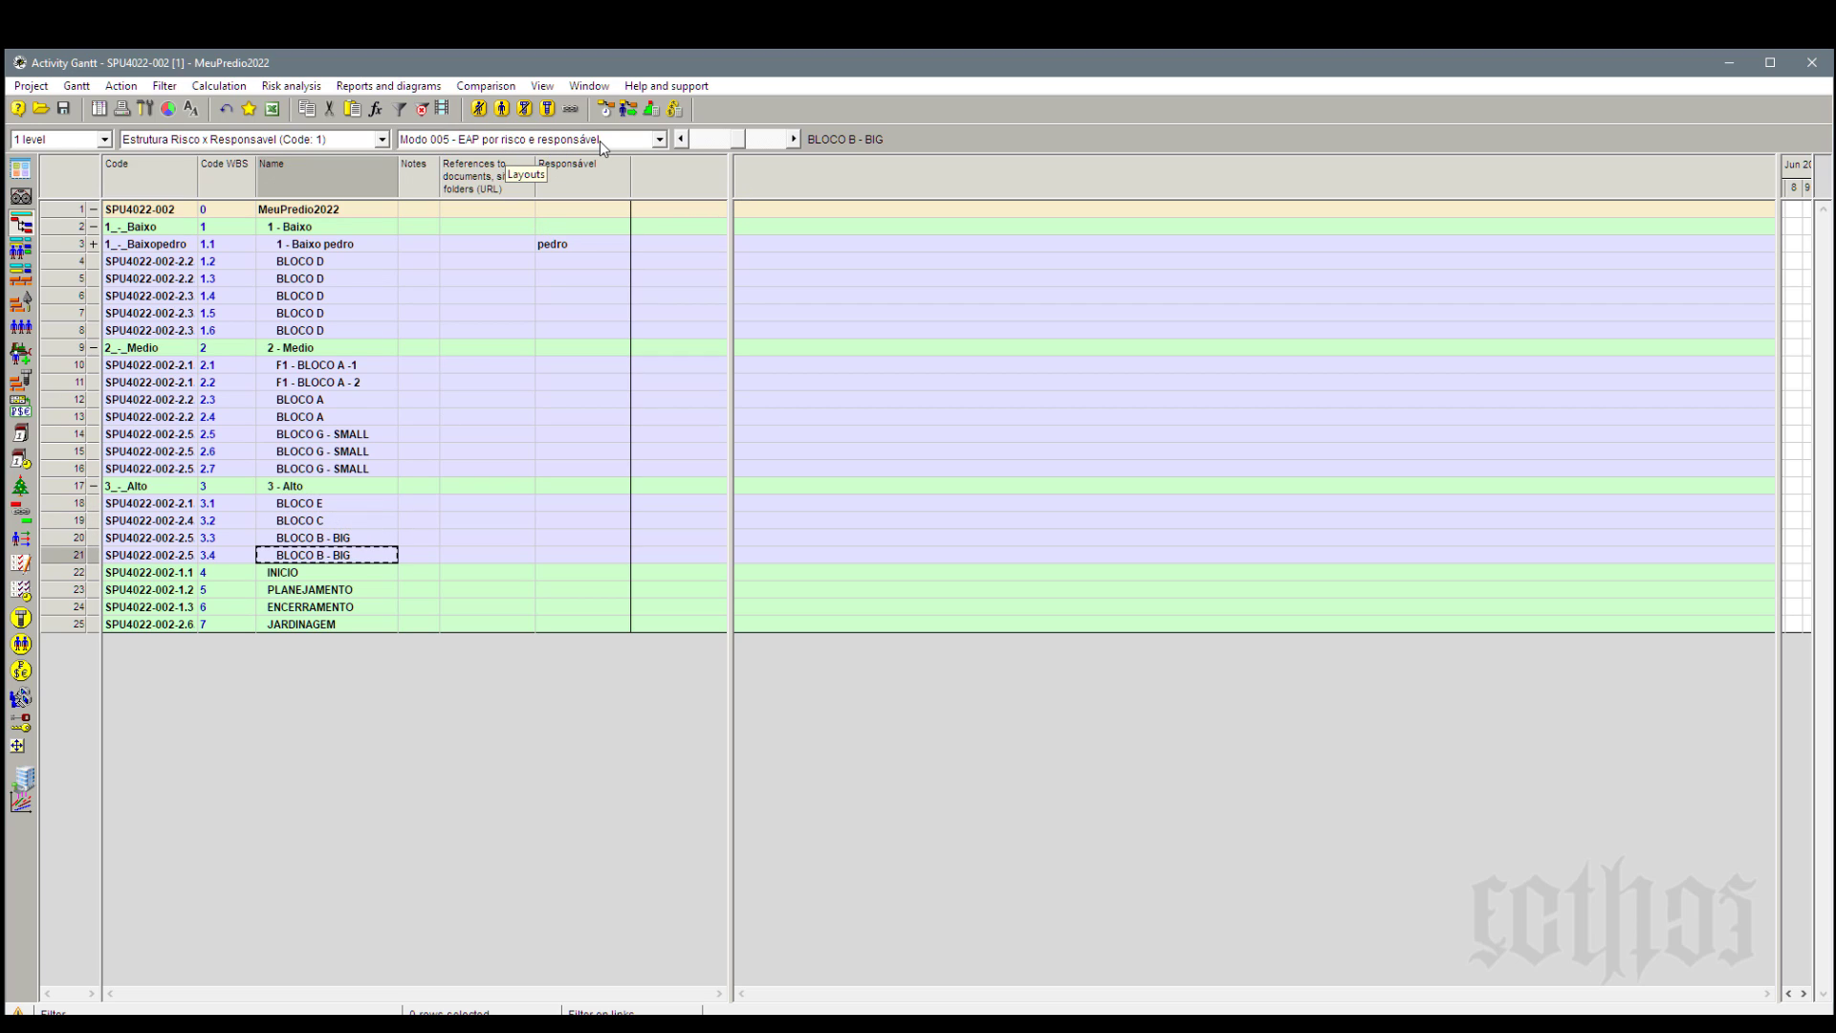
Update the Estrutura Risco x Responsavel structure by its fields Risco OP and Responsável, keeping the existing settings.
click(30, 85)
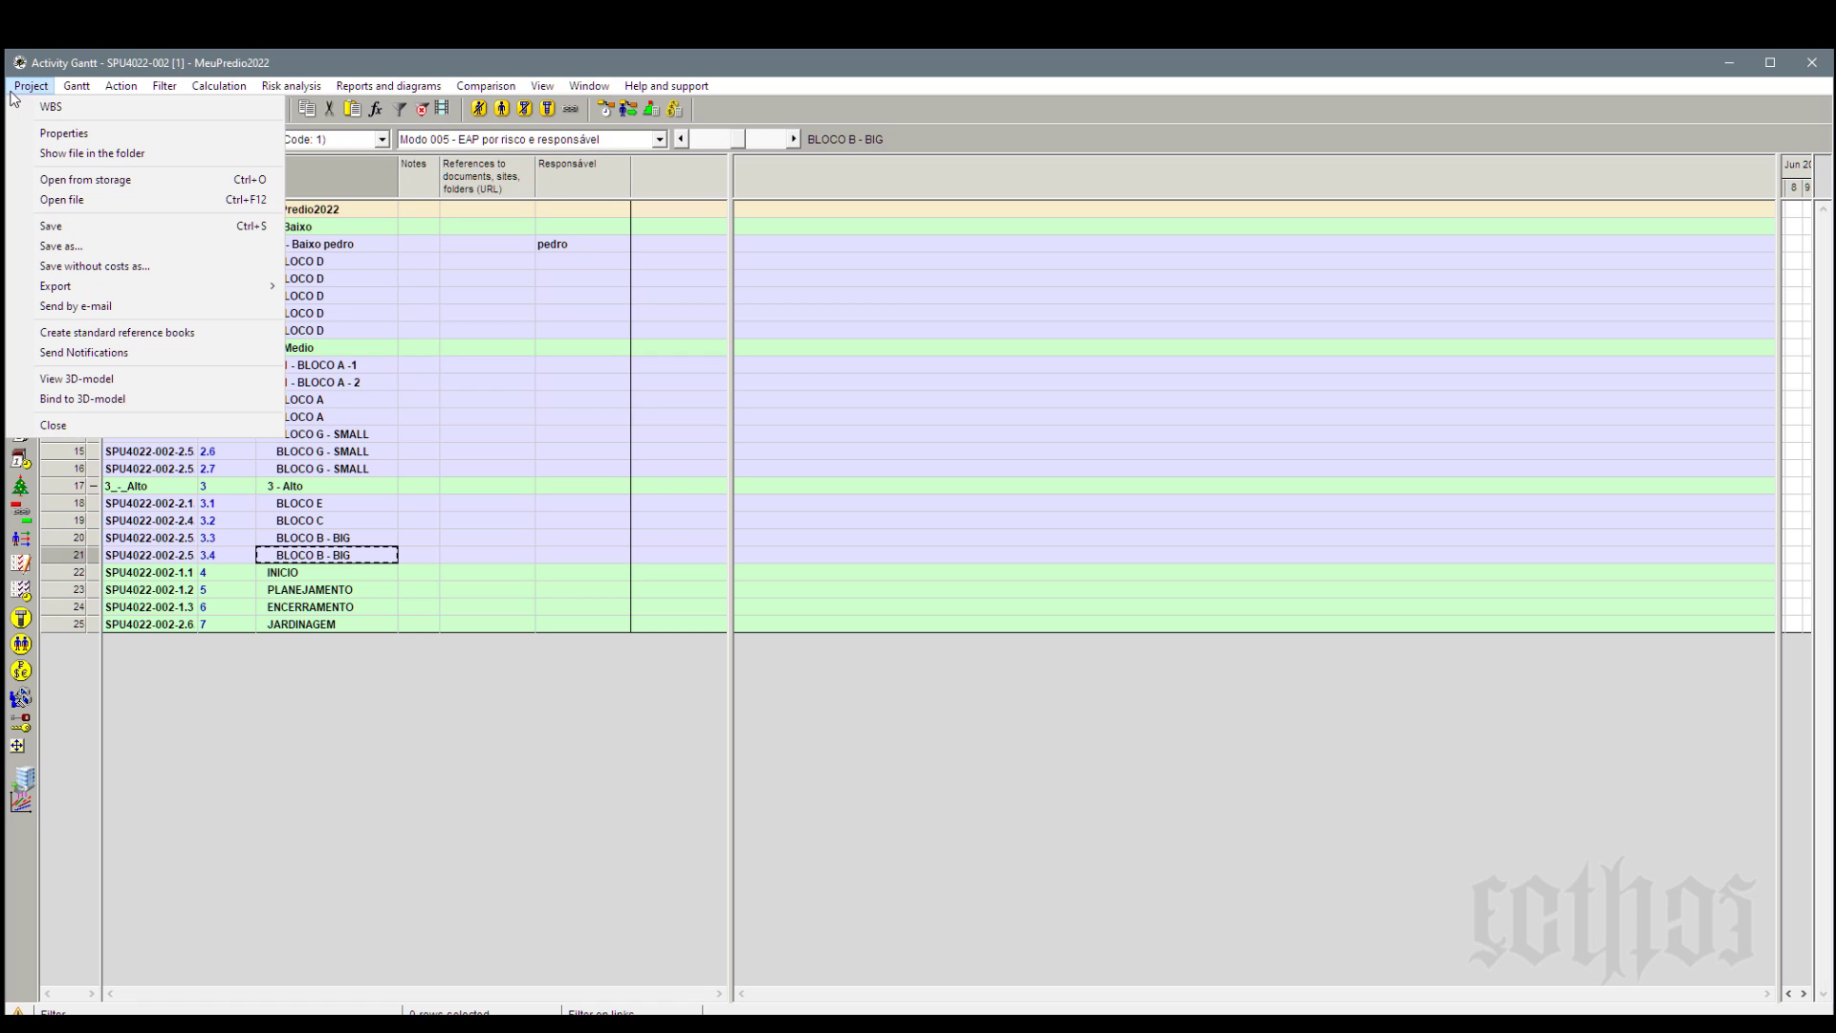
click(25, 109)
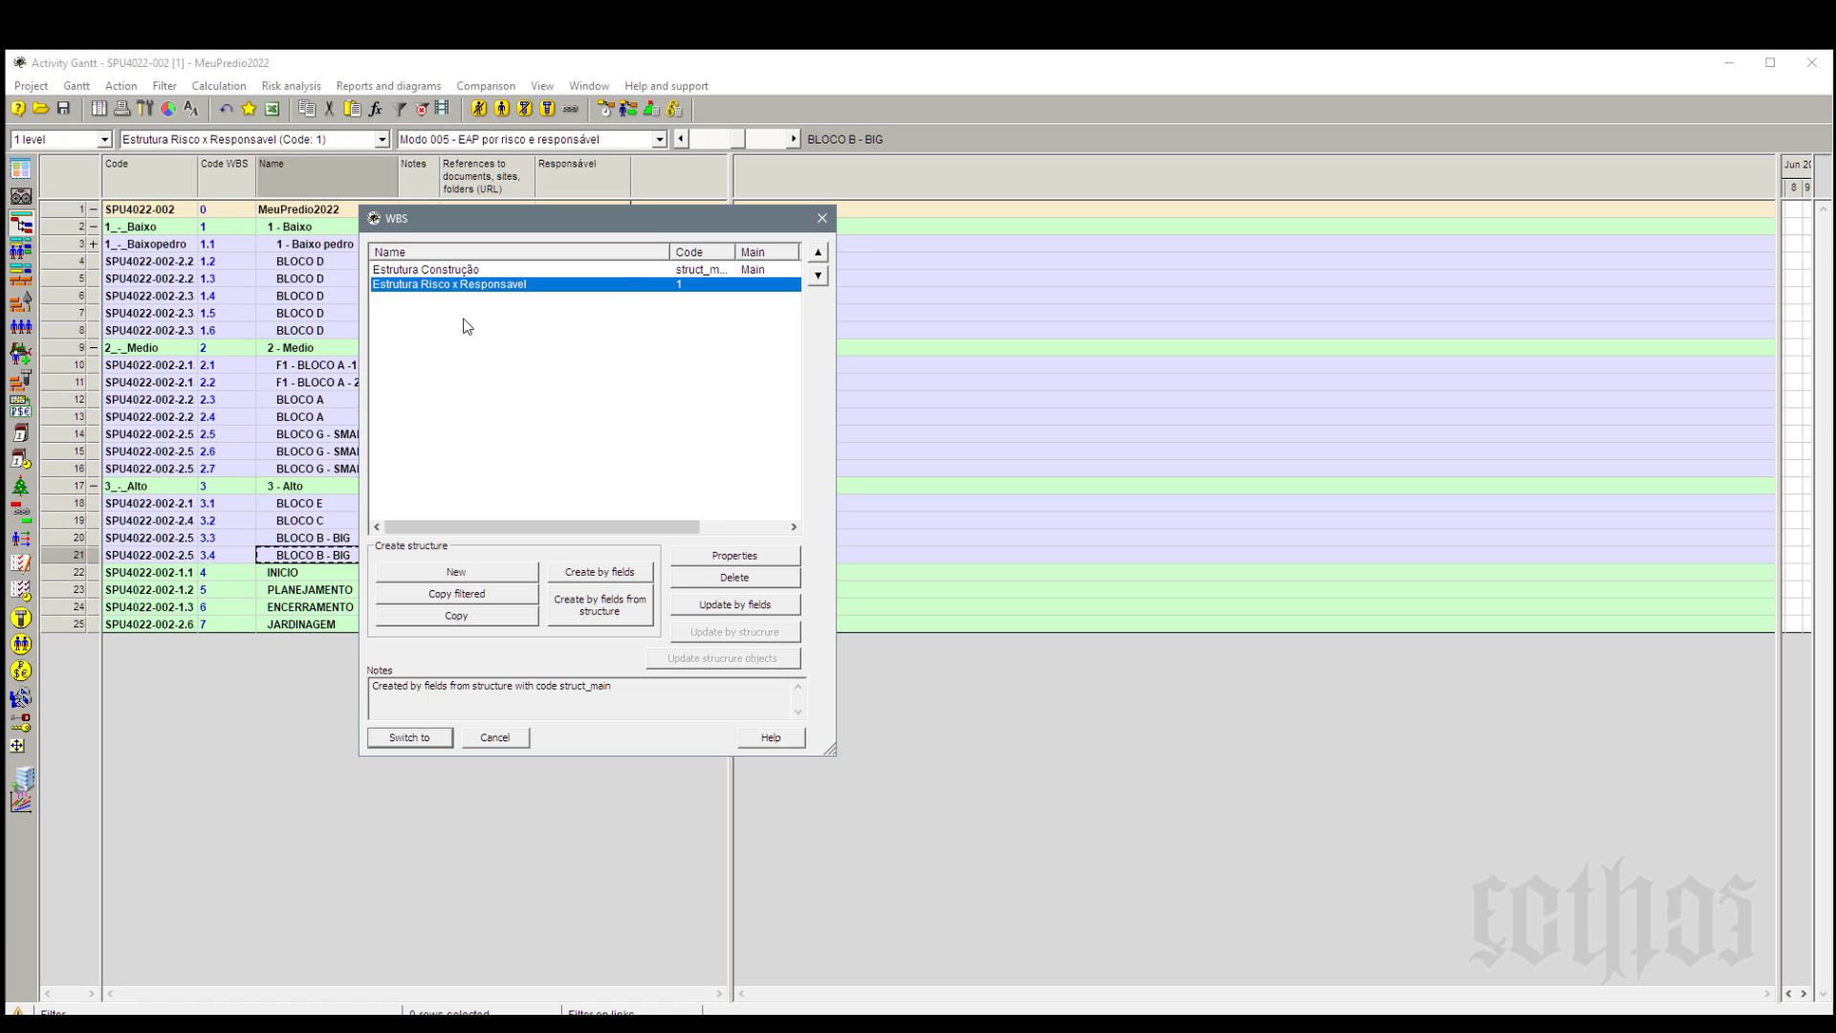
click(738, 604)
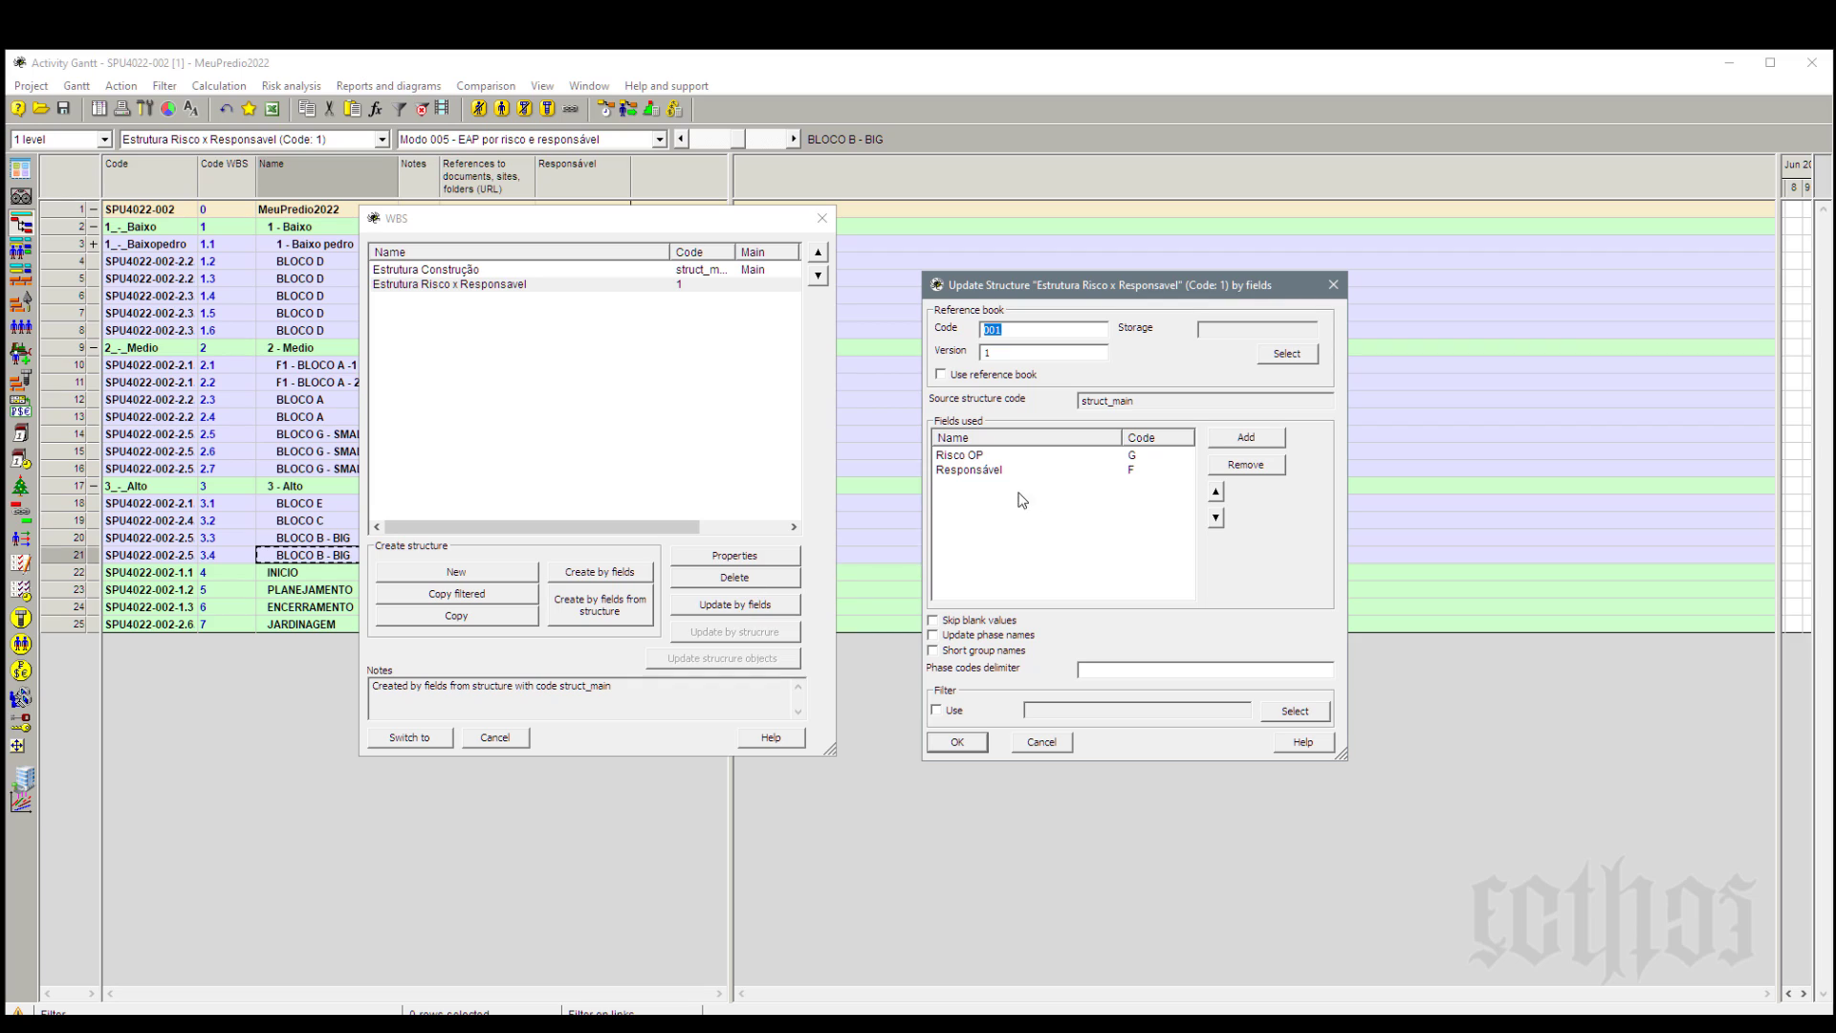
click(965, 459)
click(967, 470)
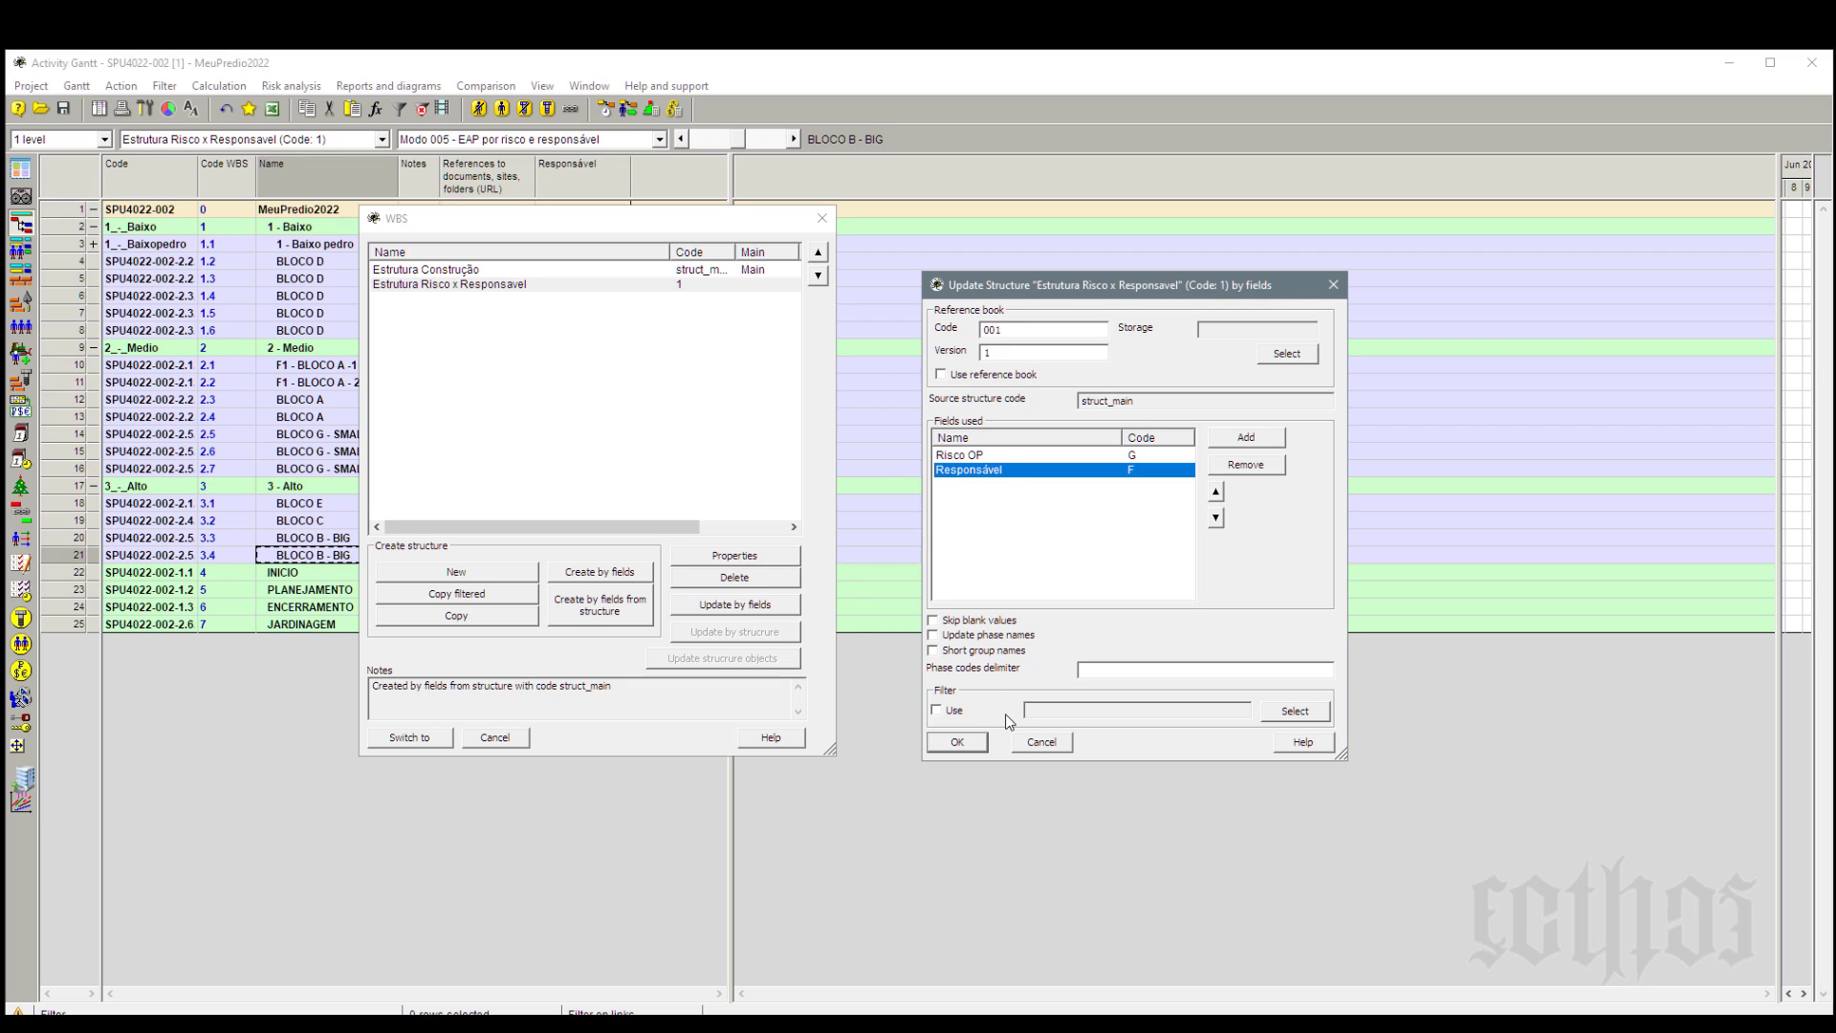
click(969, 740)
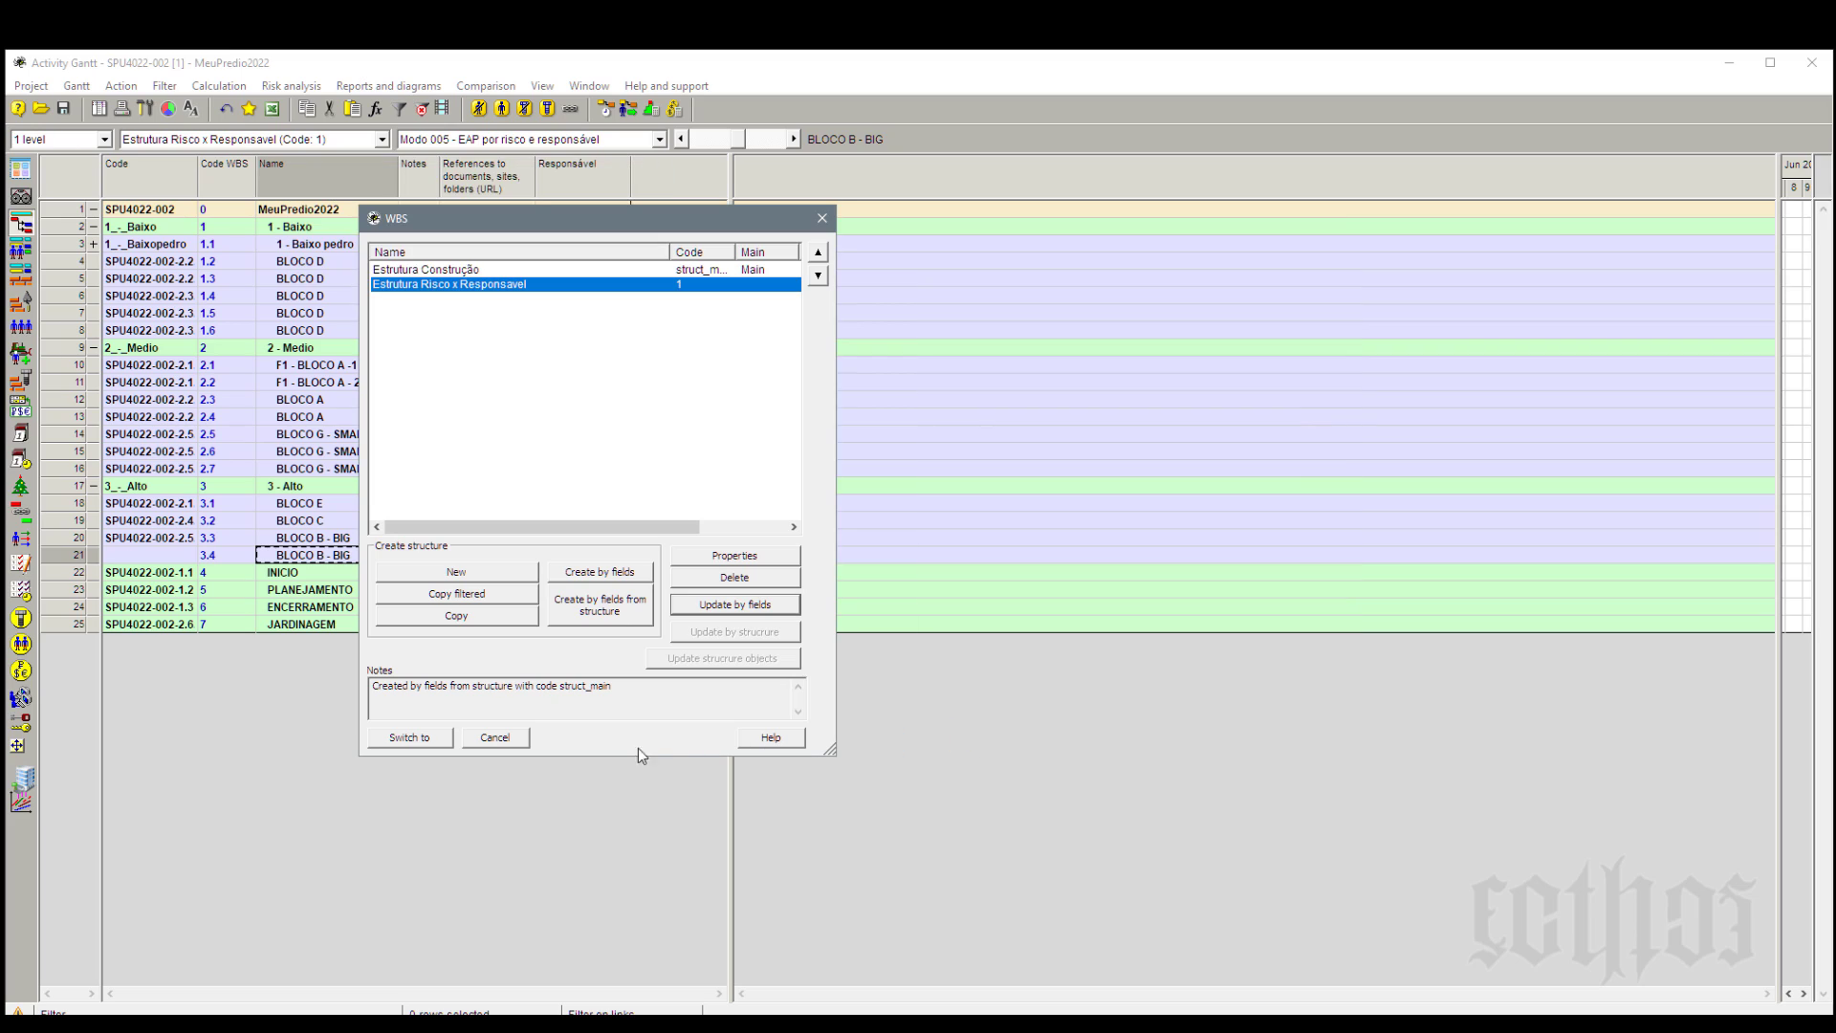
click(495, 738)
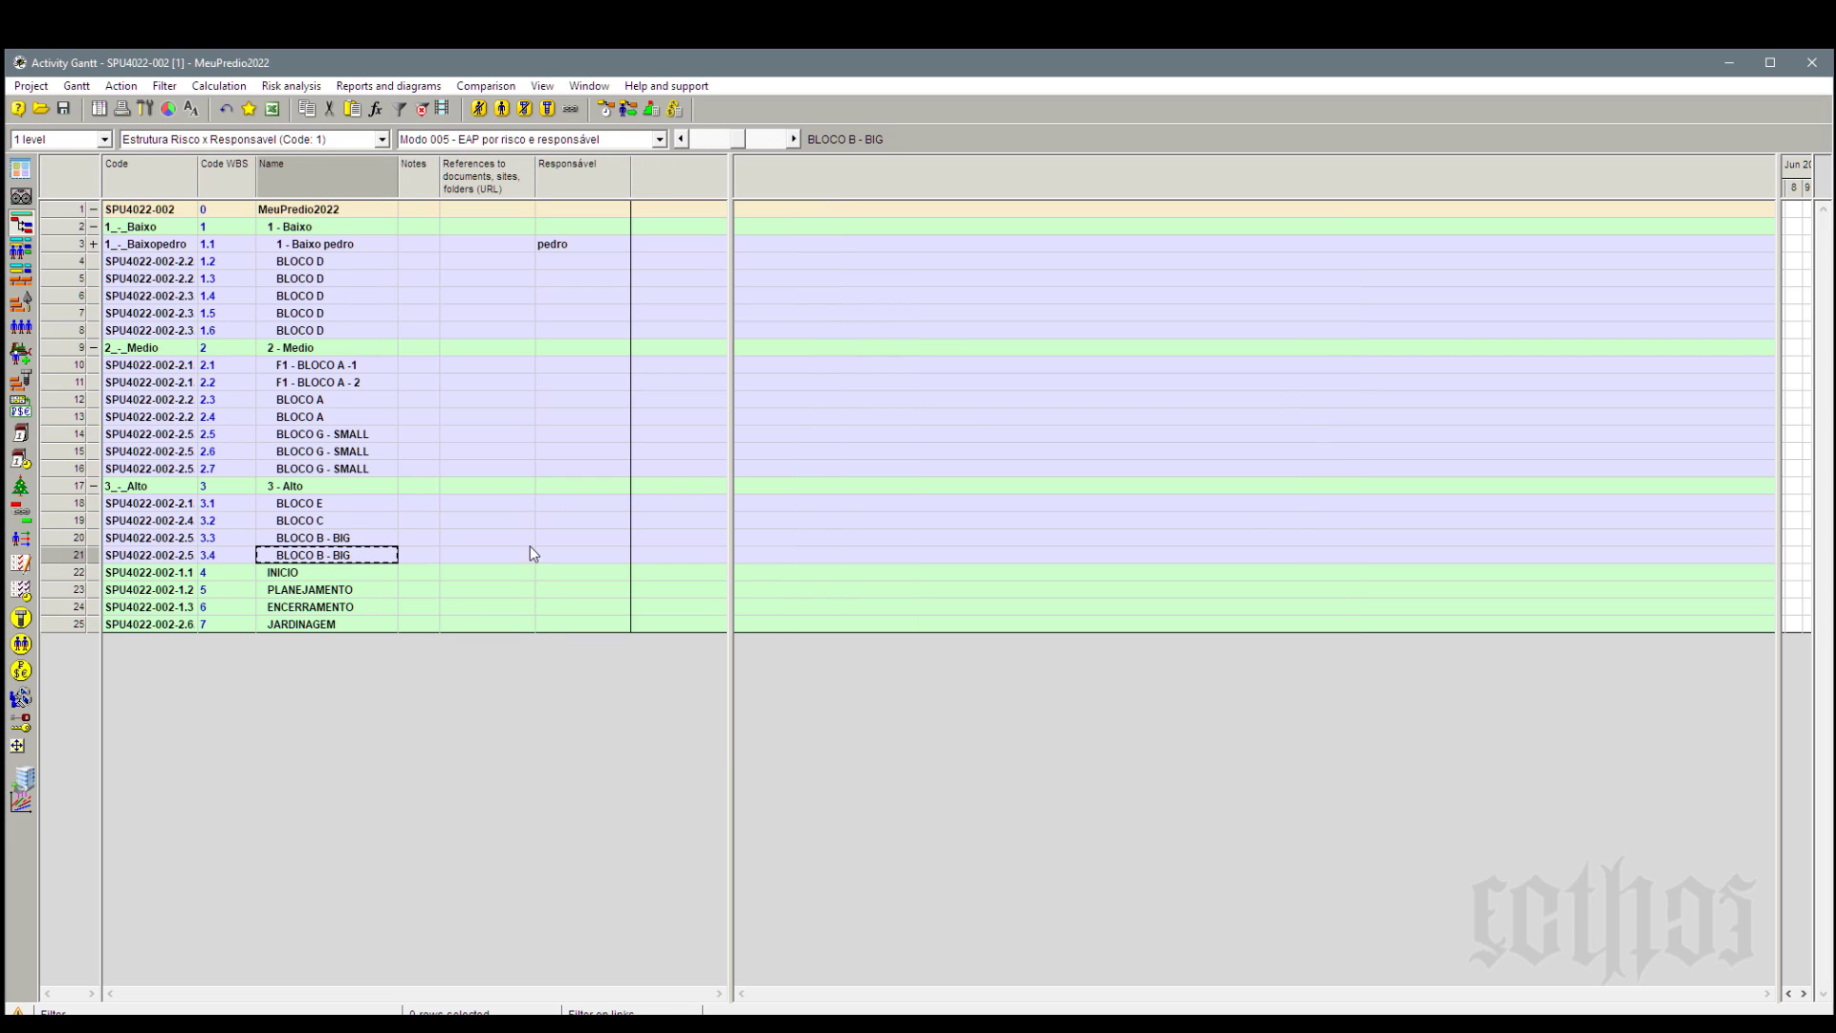
Shorten the name of subgroup 1.1 under 1 - Baixo to only the responsible person's name.
double_click(314, 245)
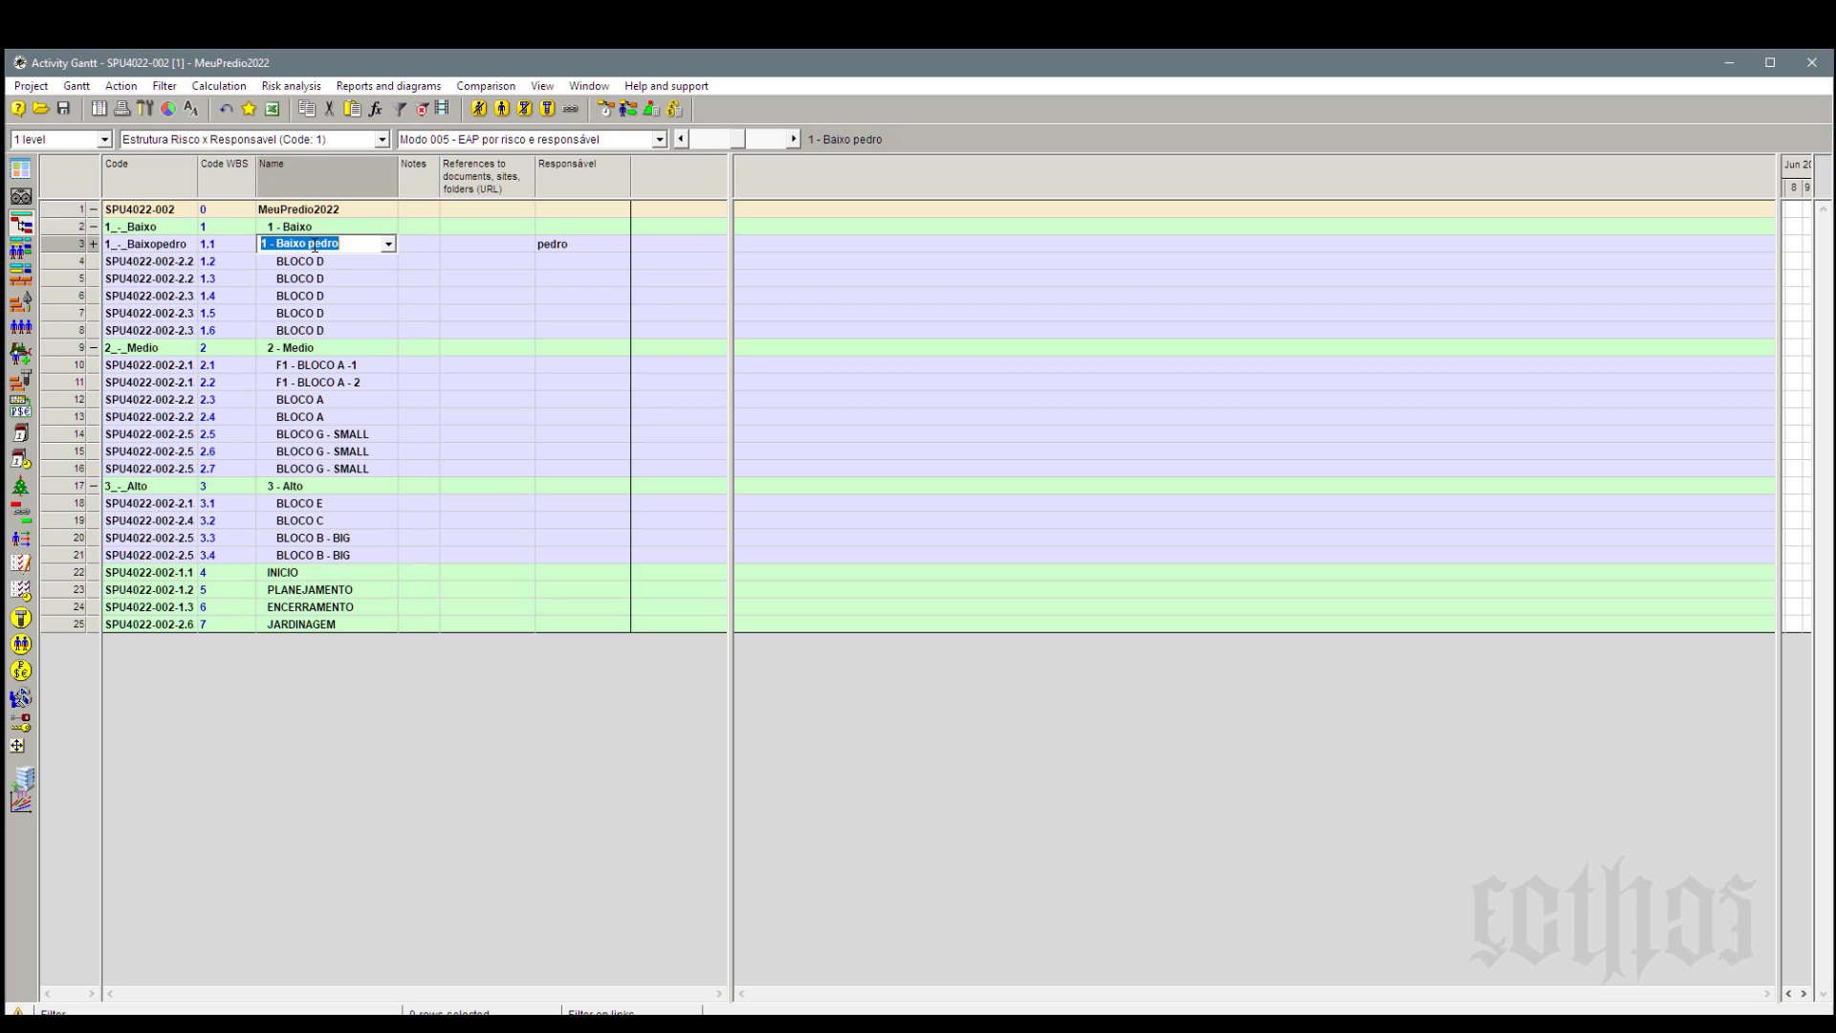
drag(311, 245, 146, 256)
key(BackSpace)
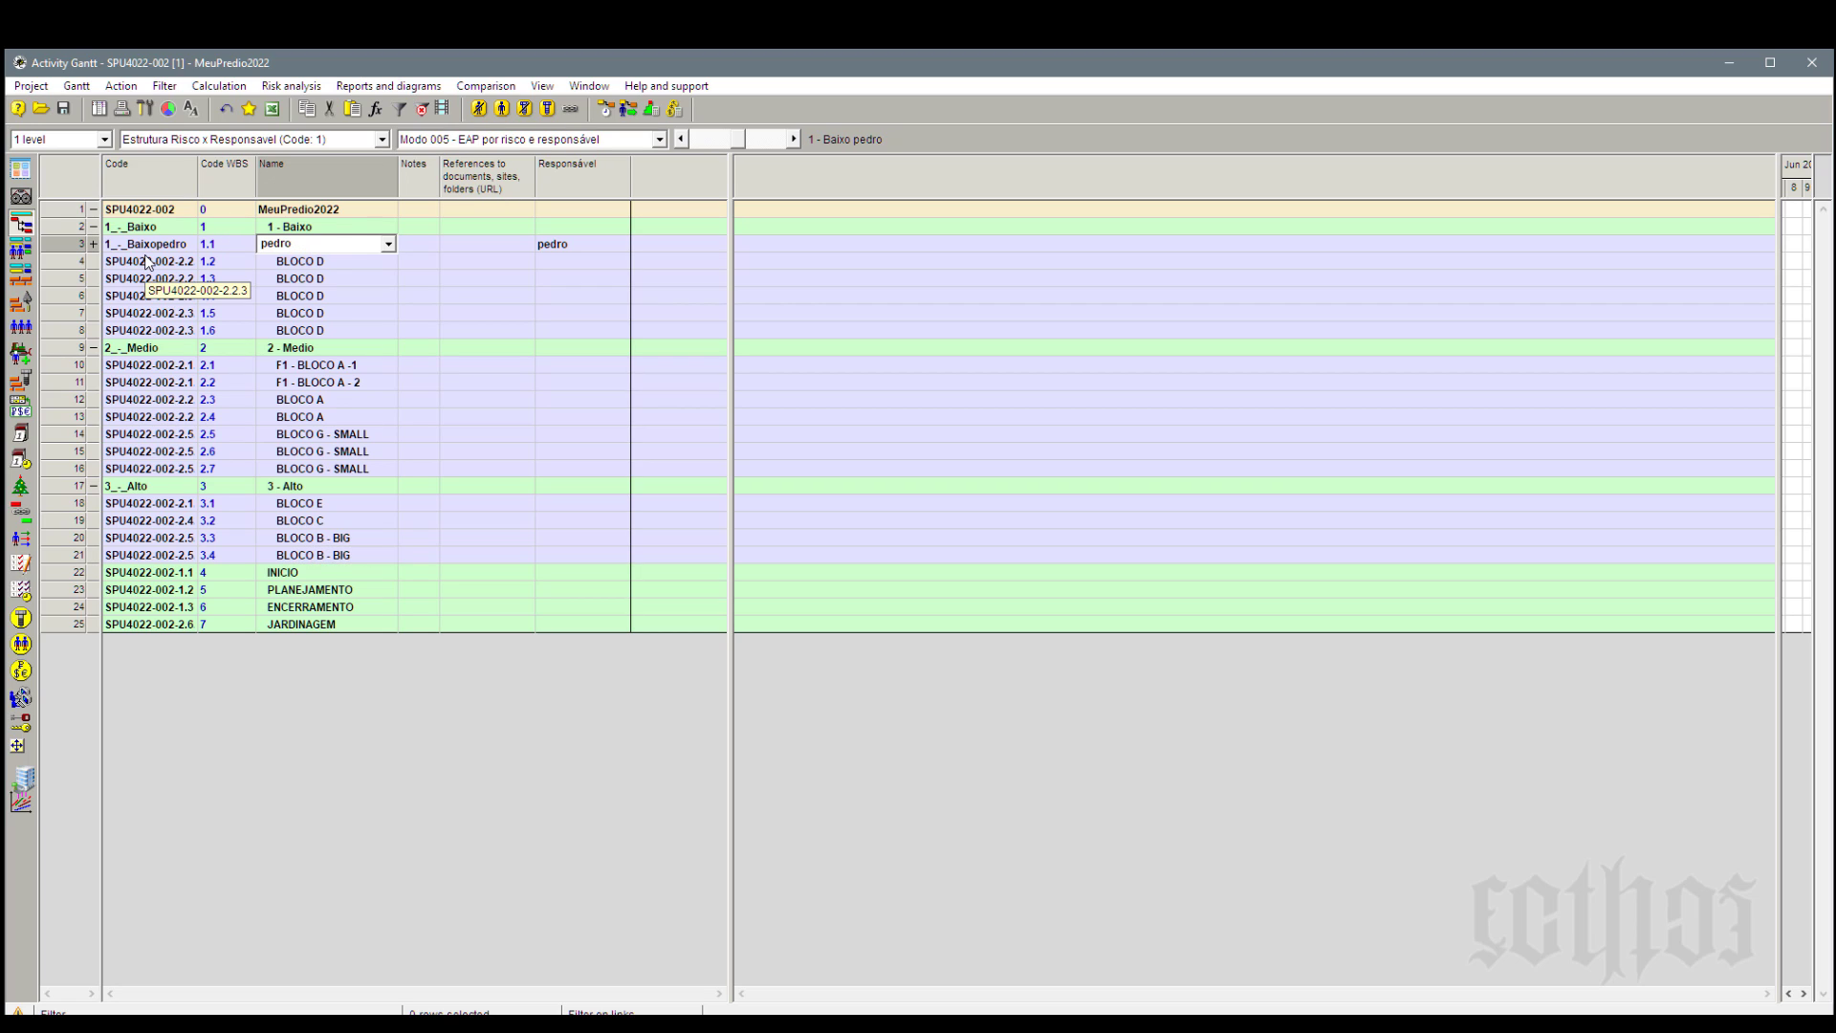
click(326, 318)
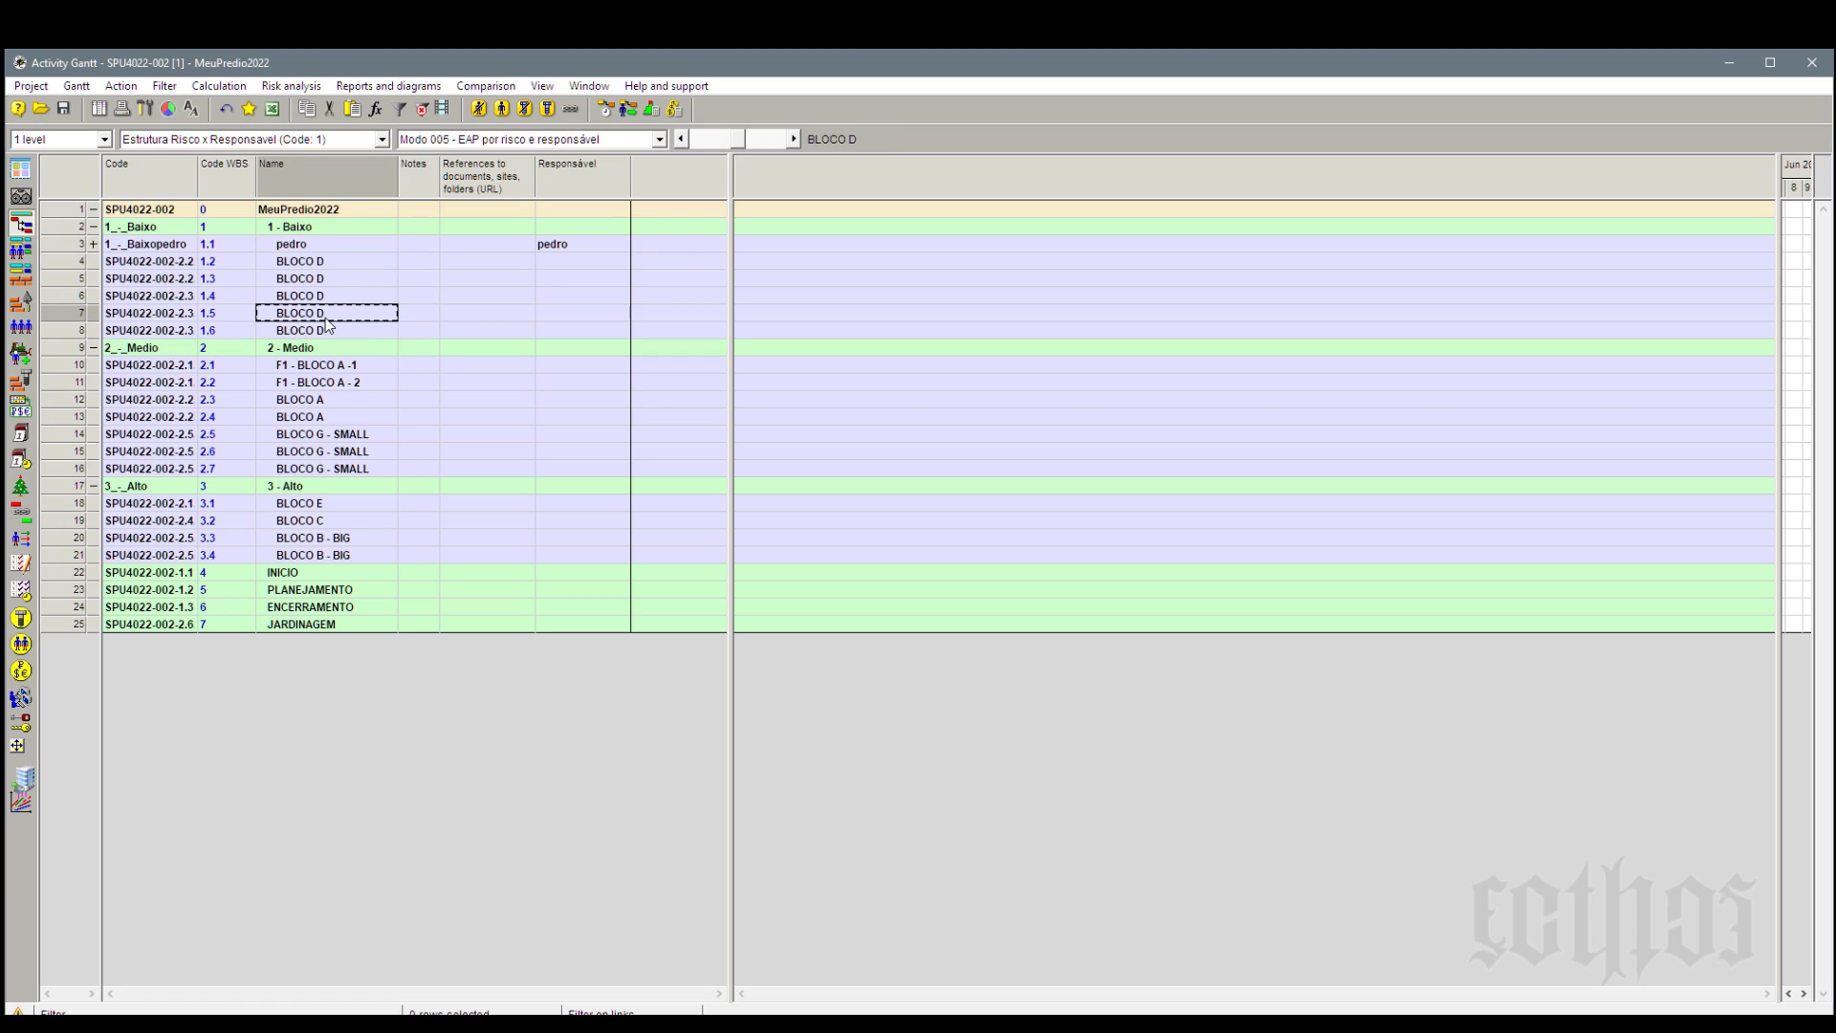
Expand subgroup 1.1 and examine F1 - BLOCO F, its parent groups and the 3 - Alto group.
click(94, 244)
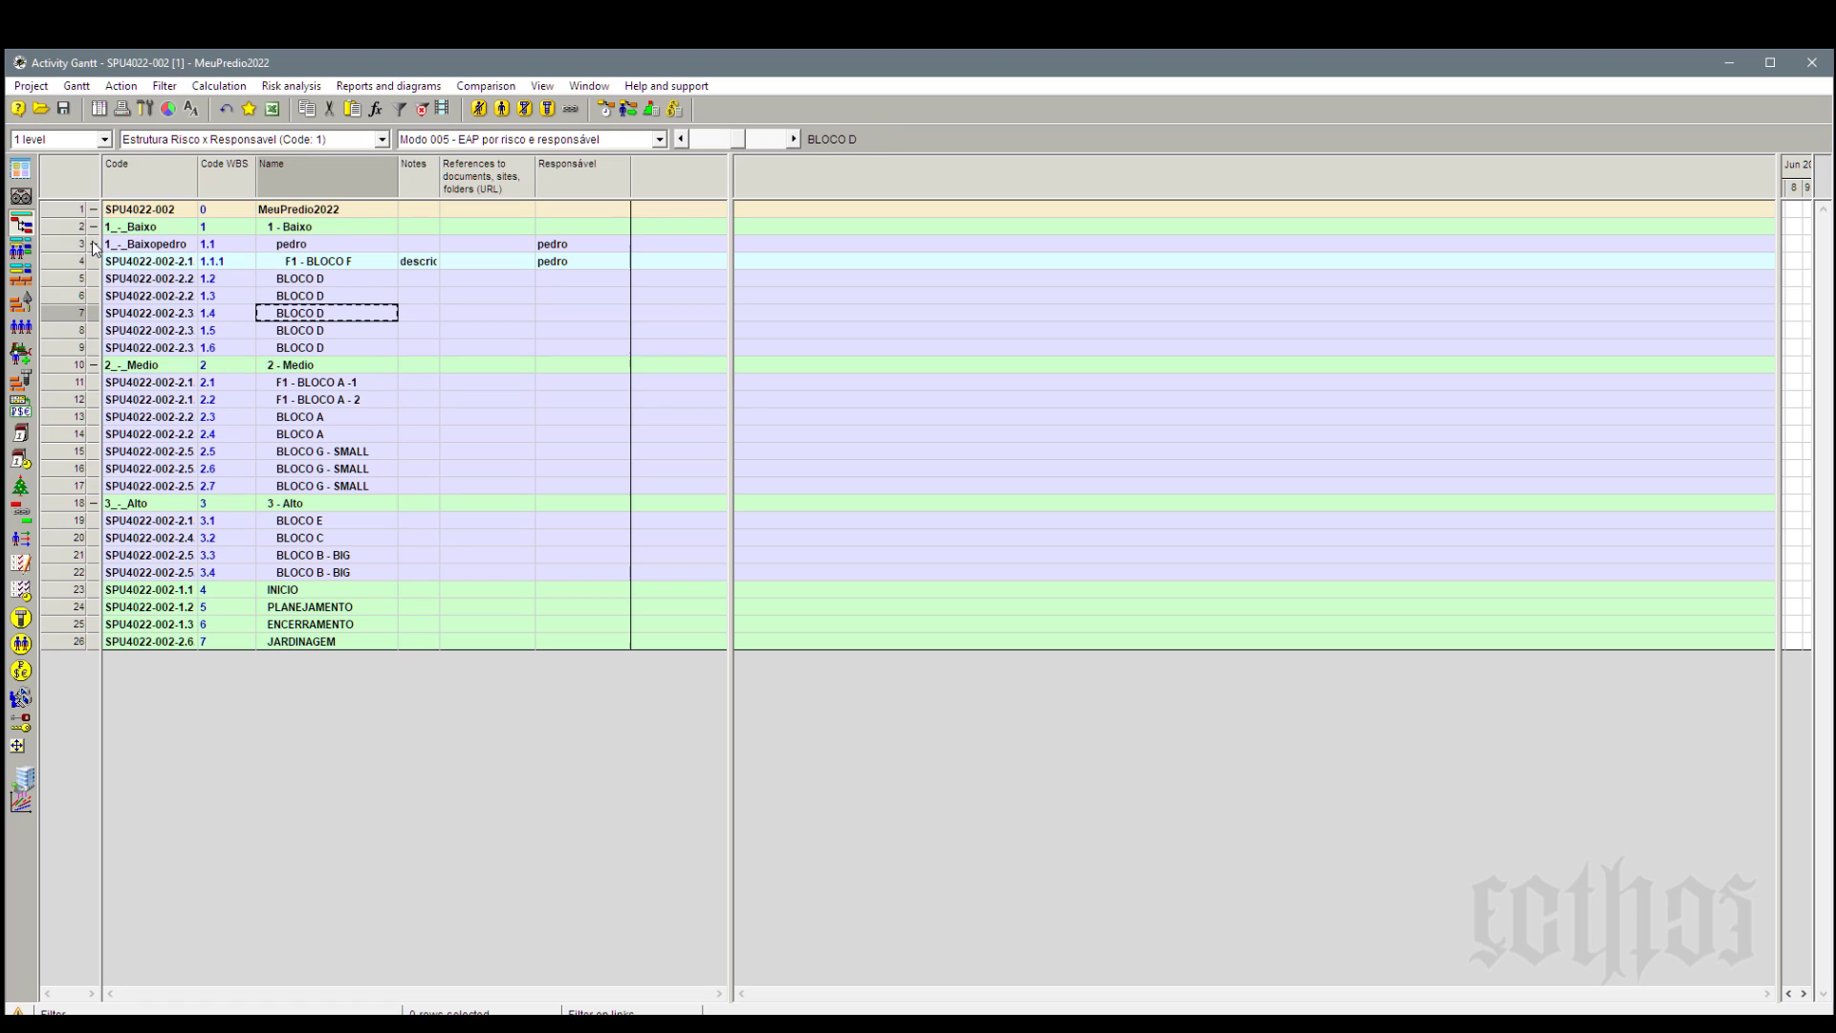
mouse_move(433, 262)
click(362, 261)
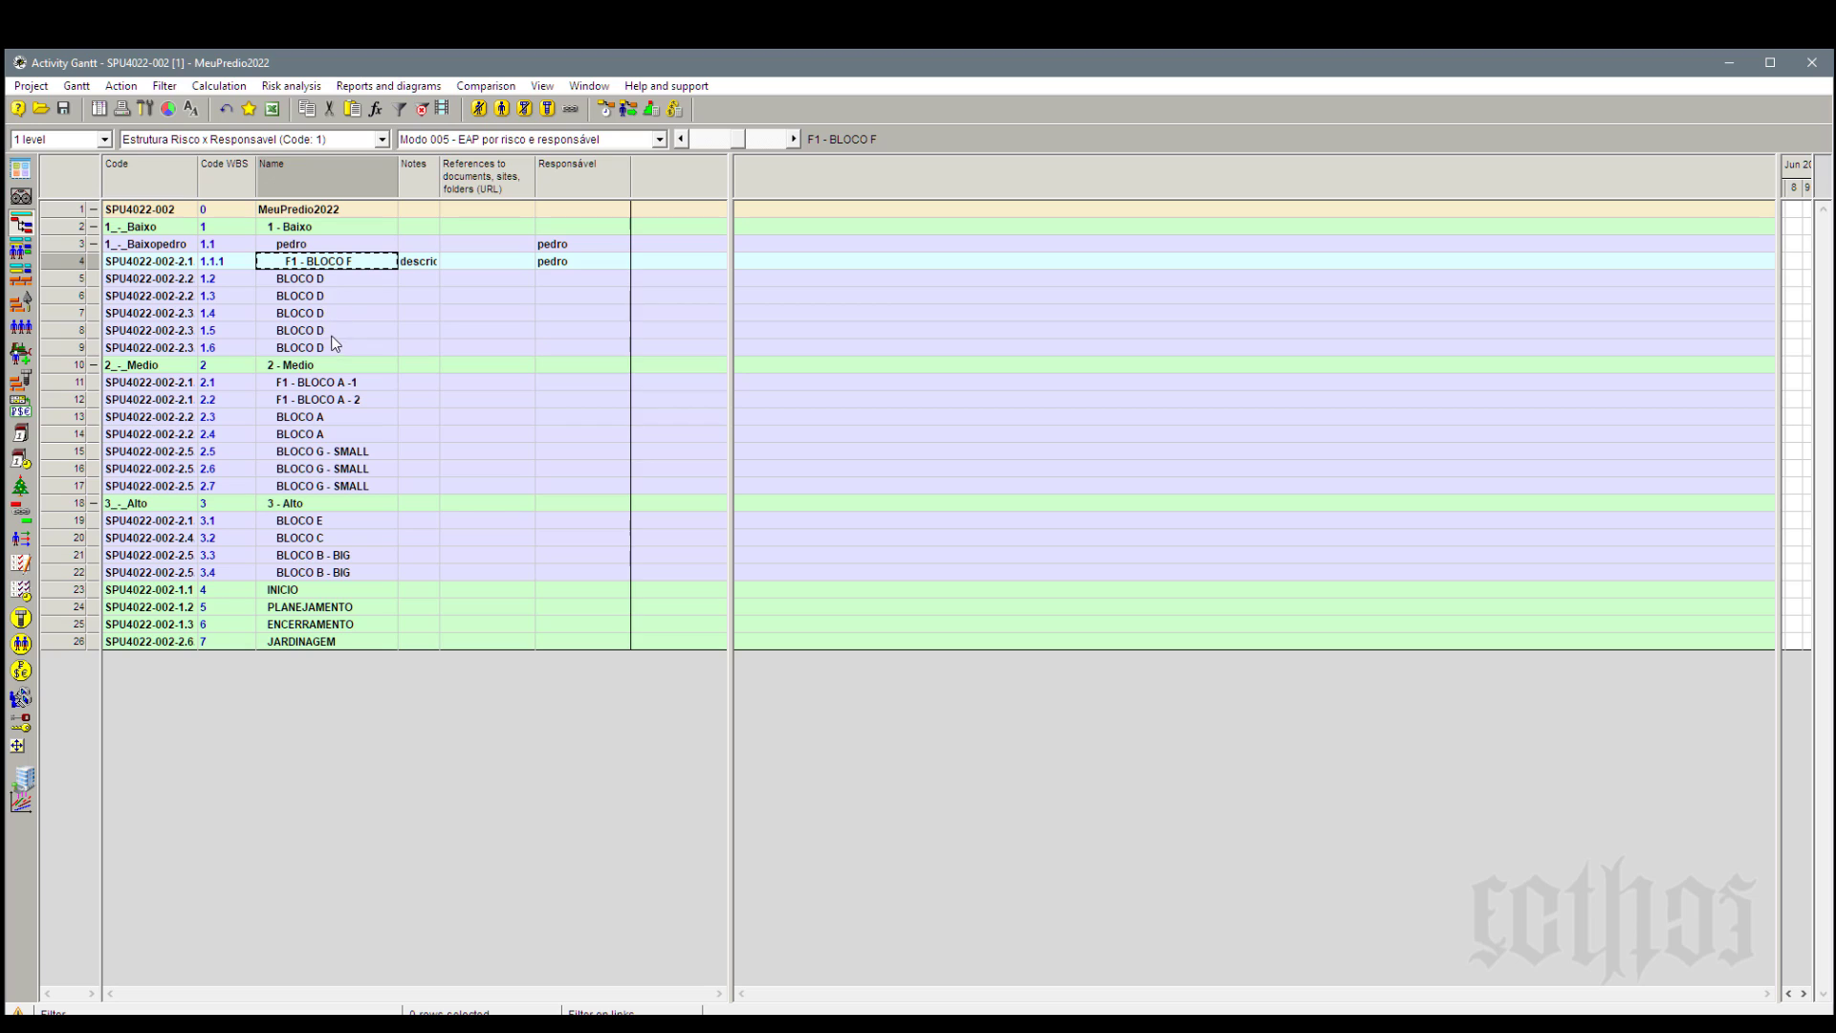
click(323, 245)
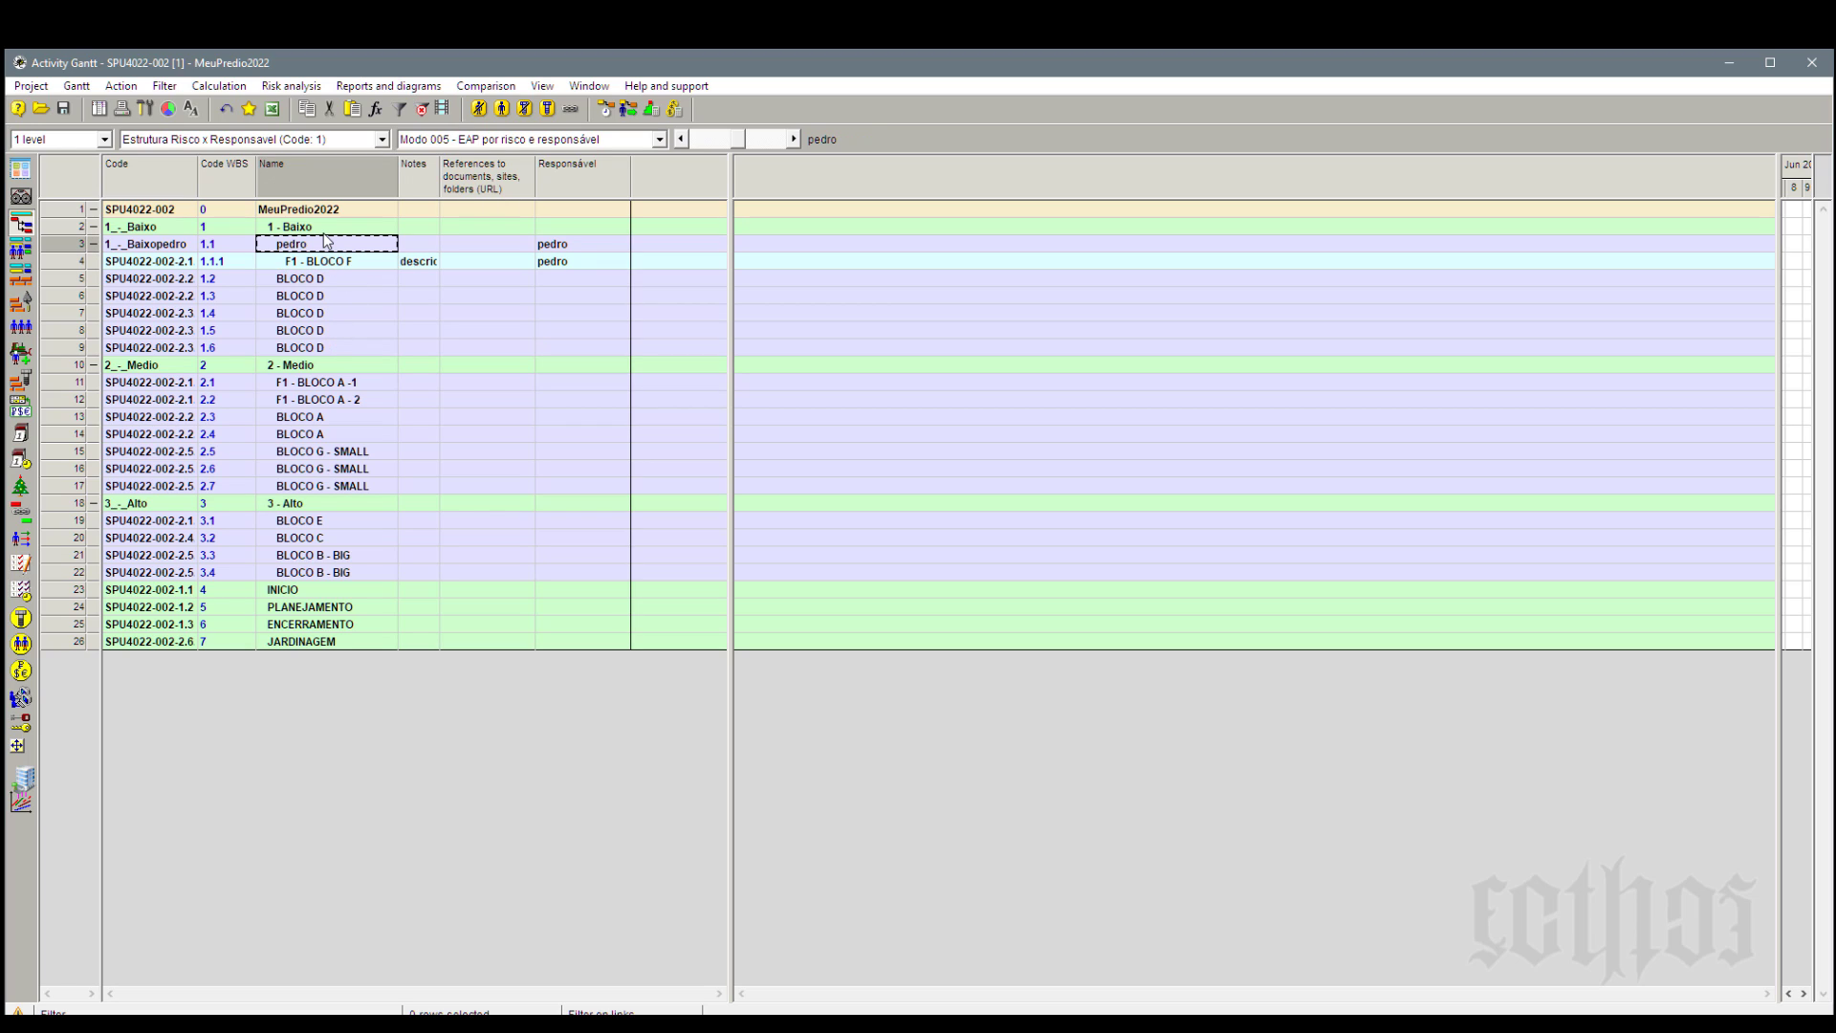
click(324, 232)
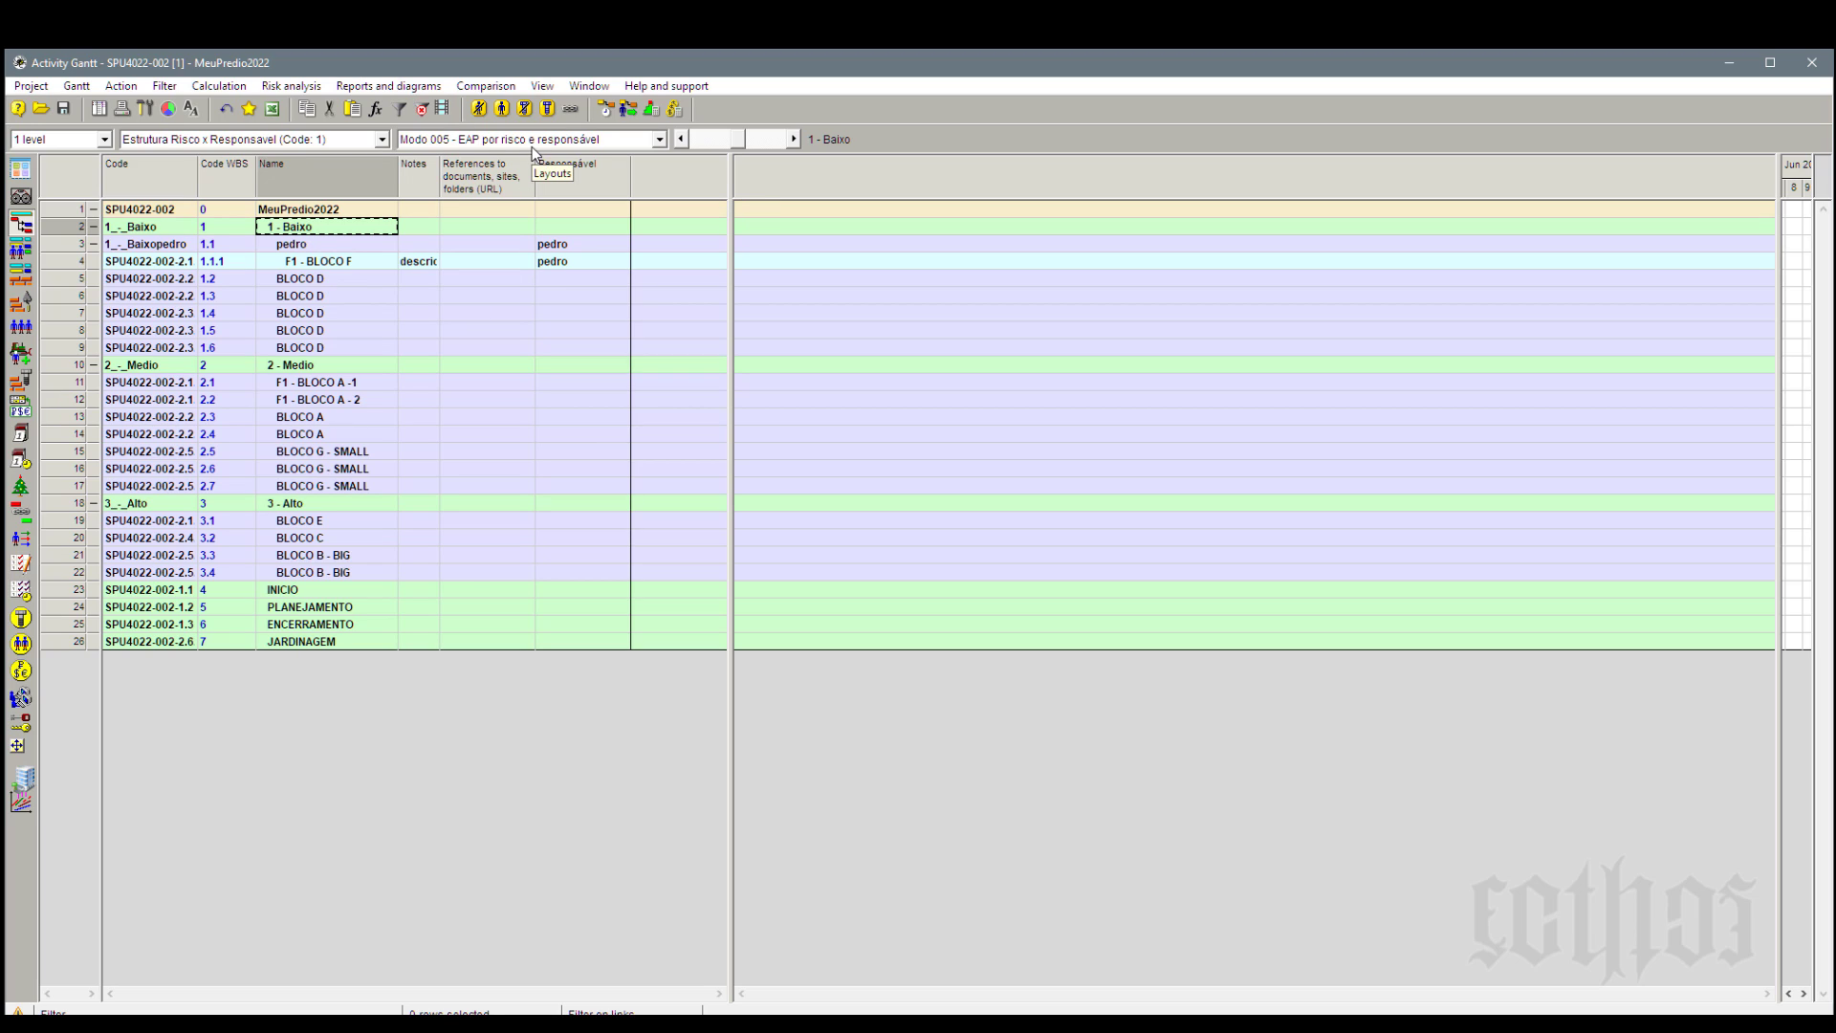
click(468, 420)
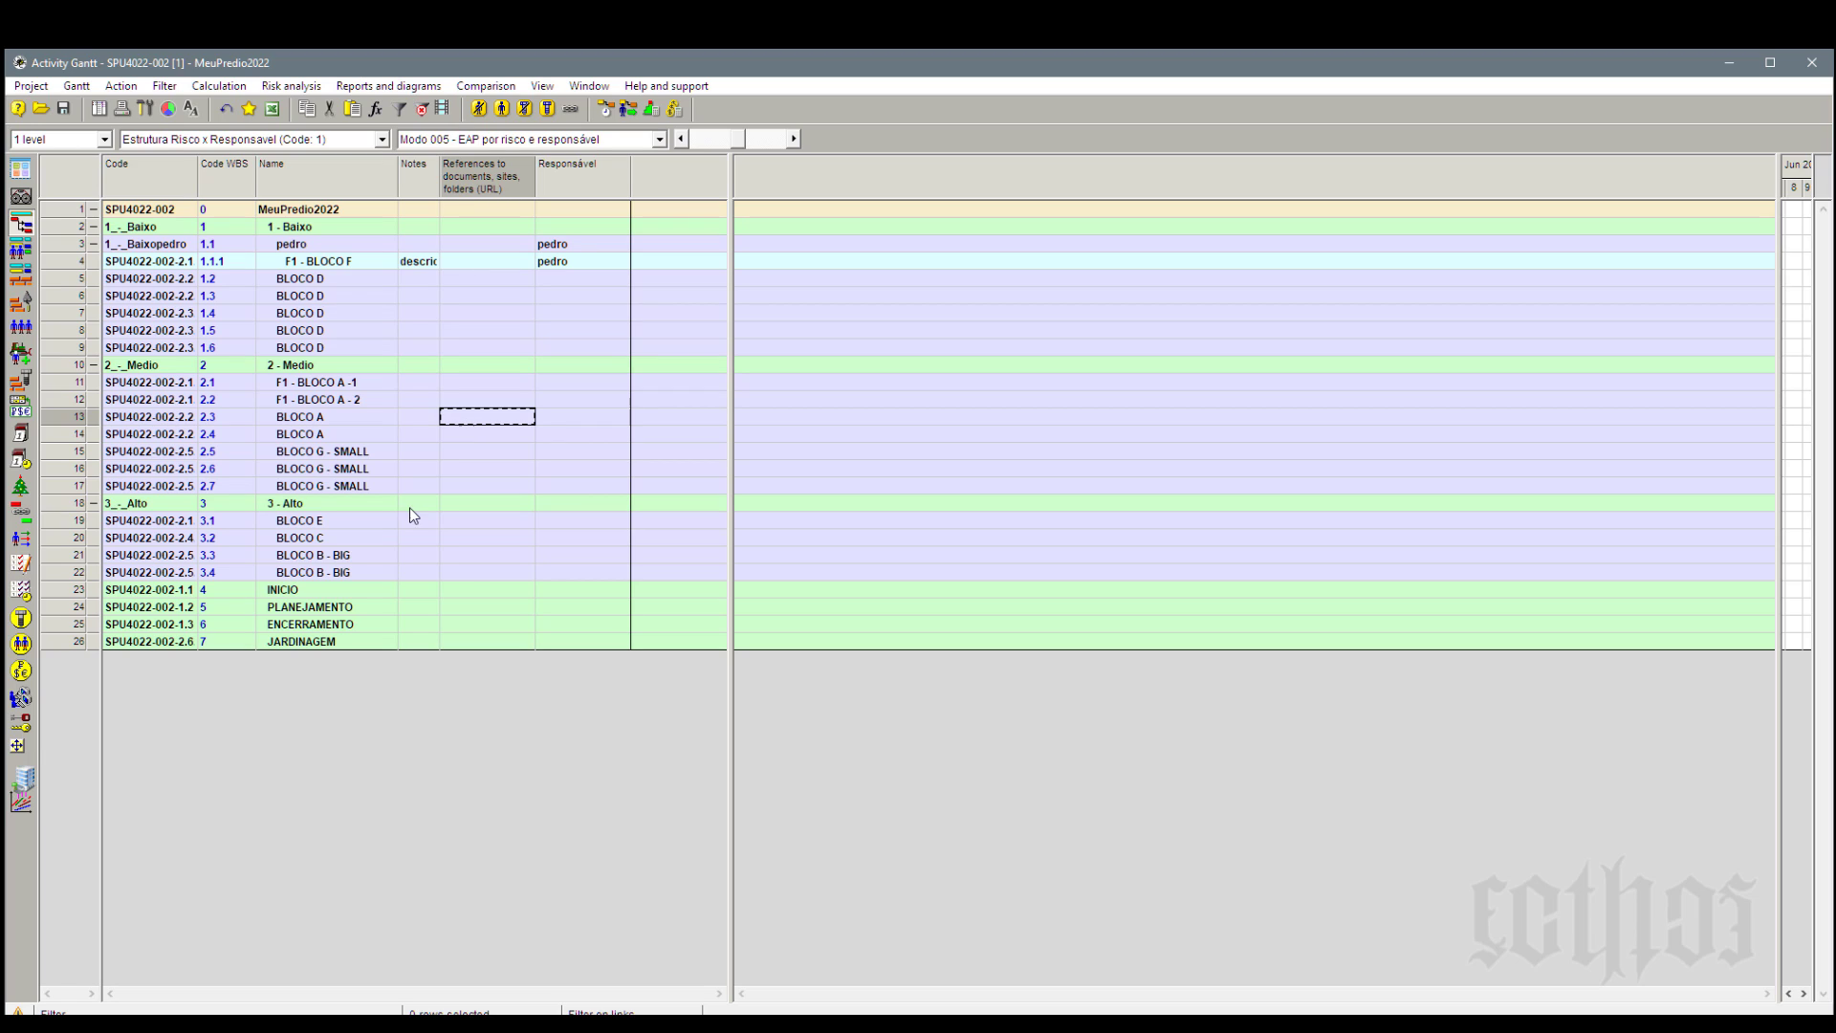
click(360, 508)
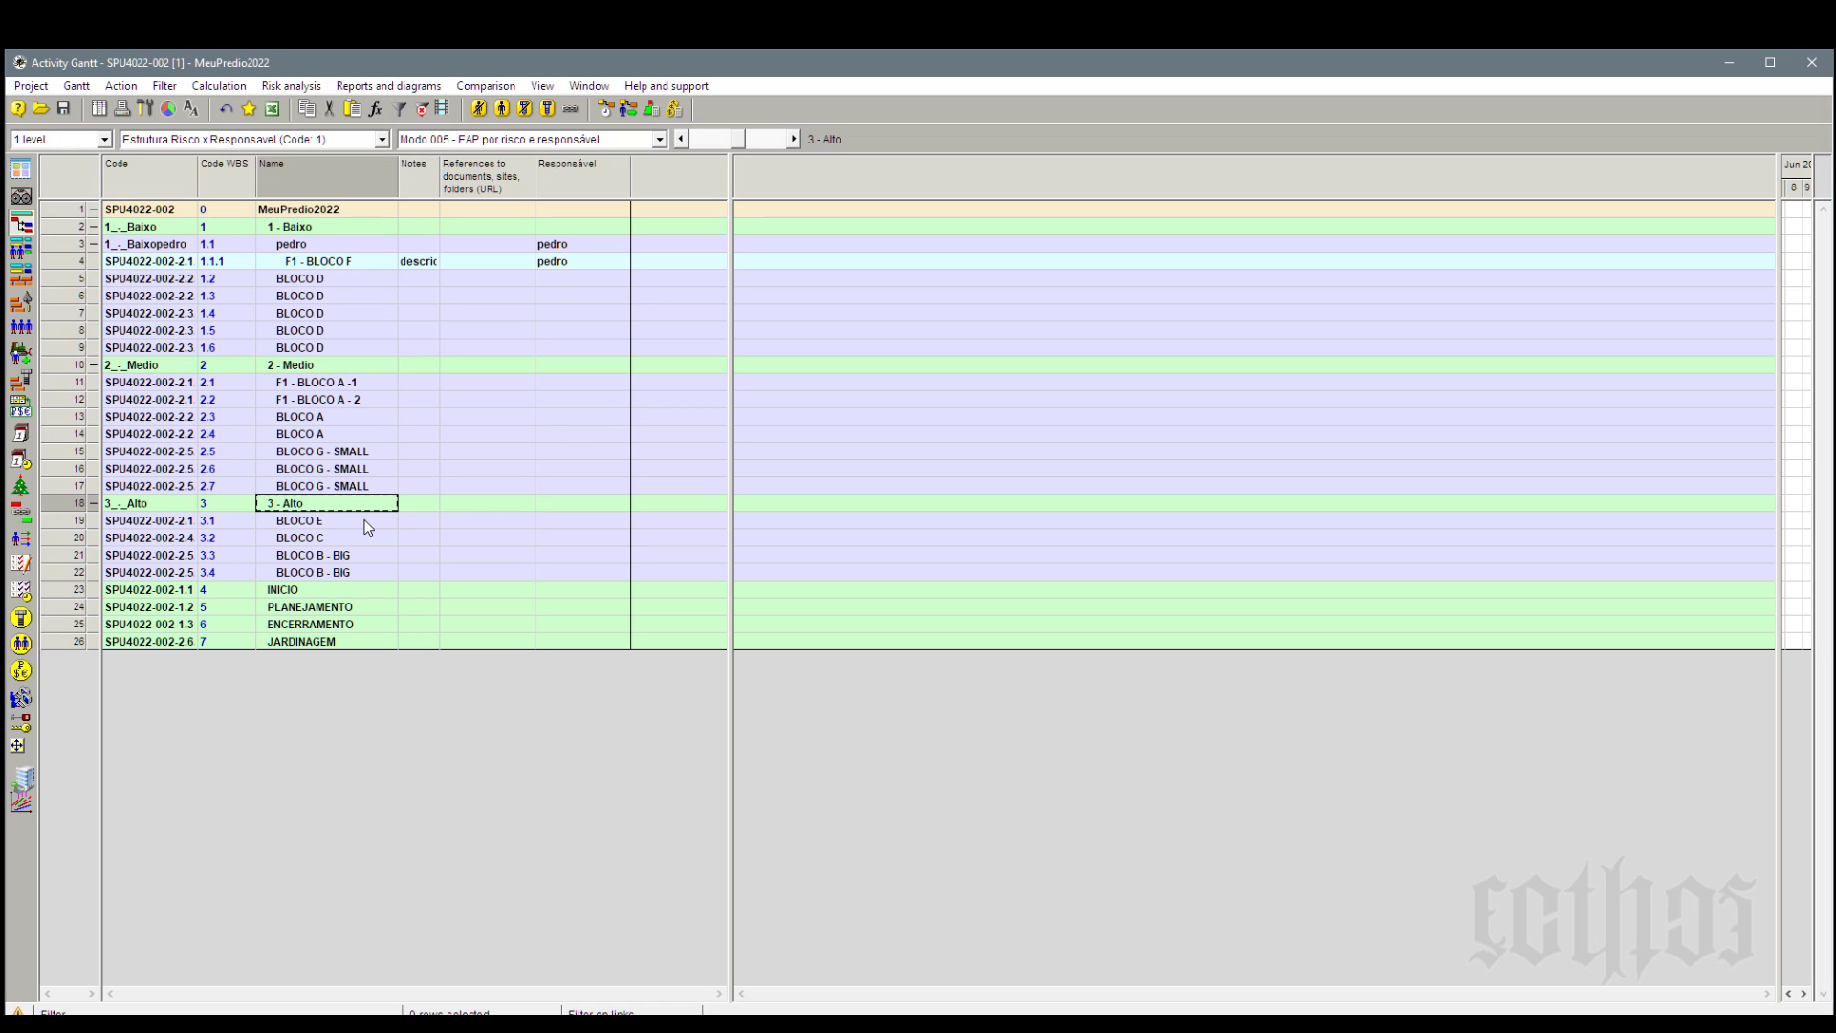
Switch to layout Modo 001 - EAP por Local de Obra and assign F1 - BLOCO F's responsible person to blocks 2.2.1, 2.2.3 and 2.3.2.
click(605, 140)
click(599, 172)
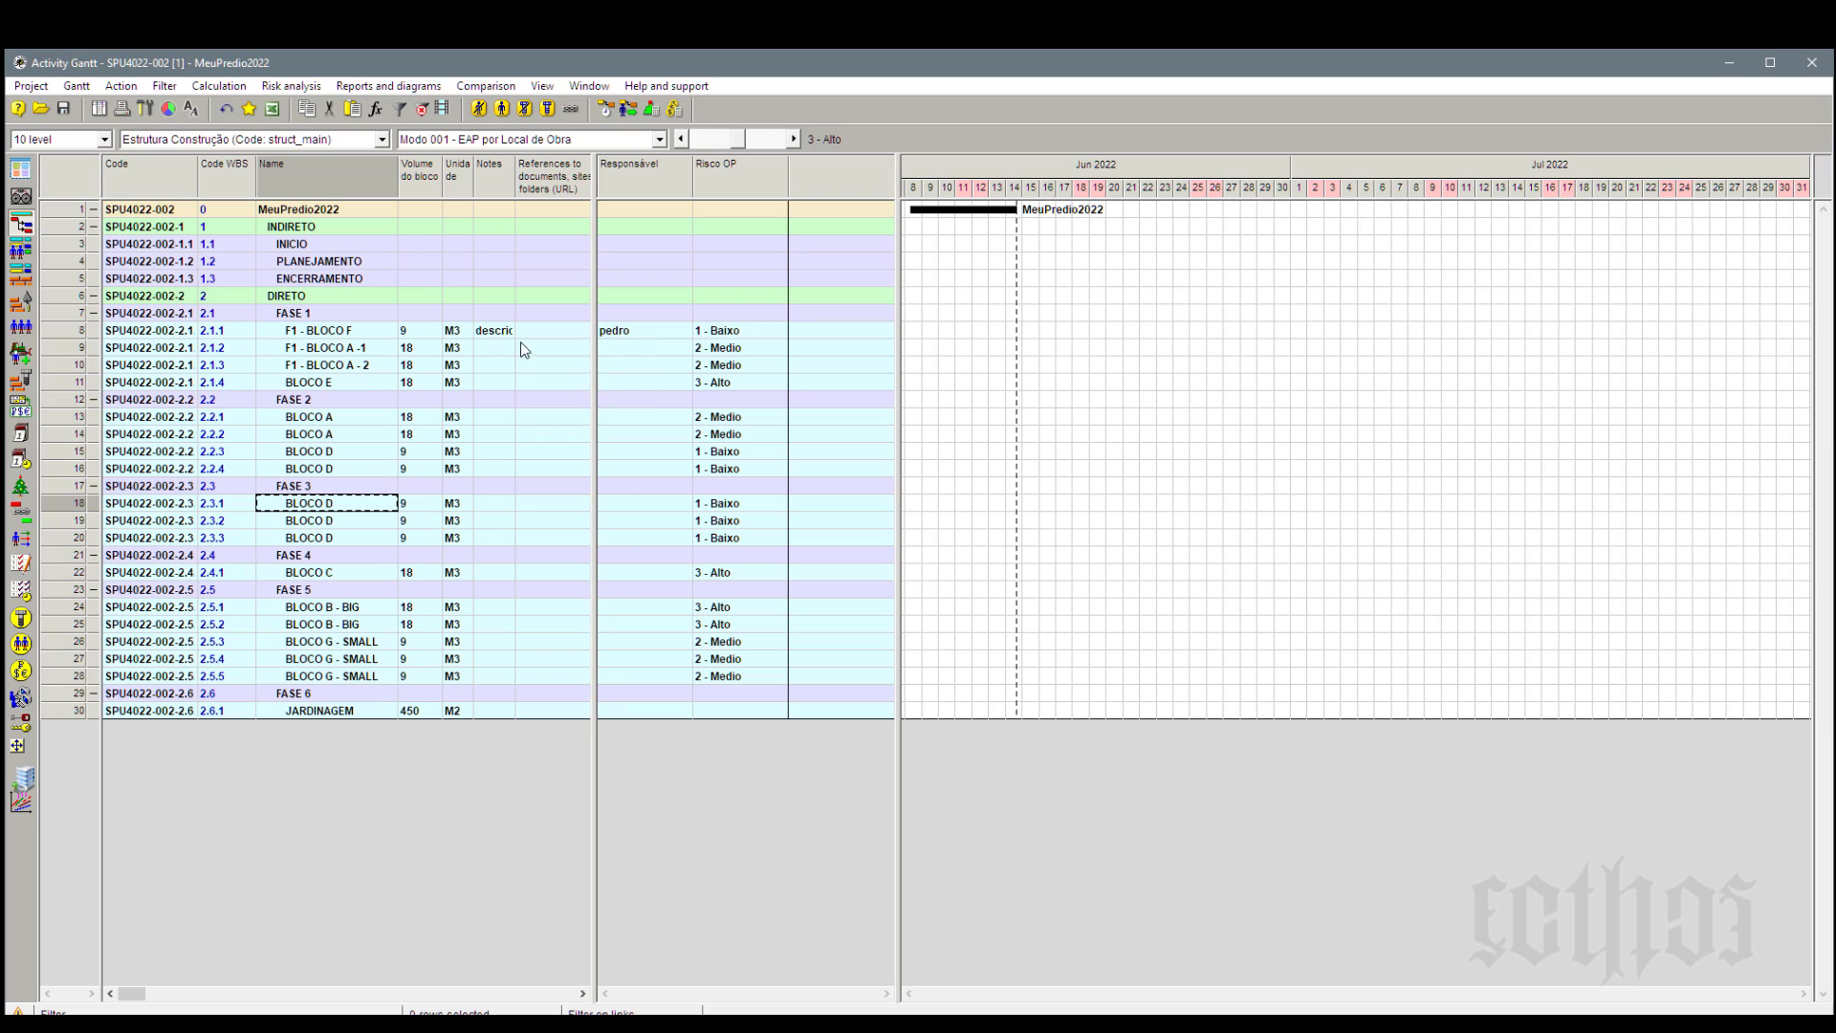
click(622, 333)
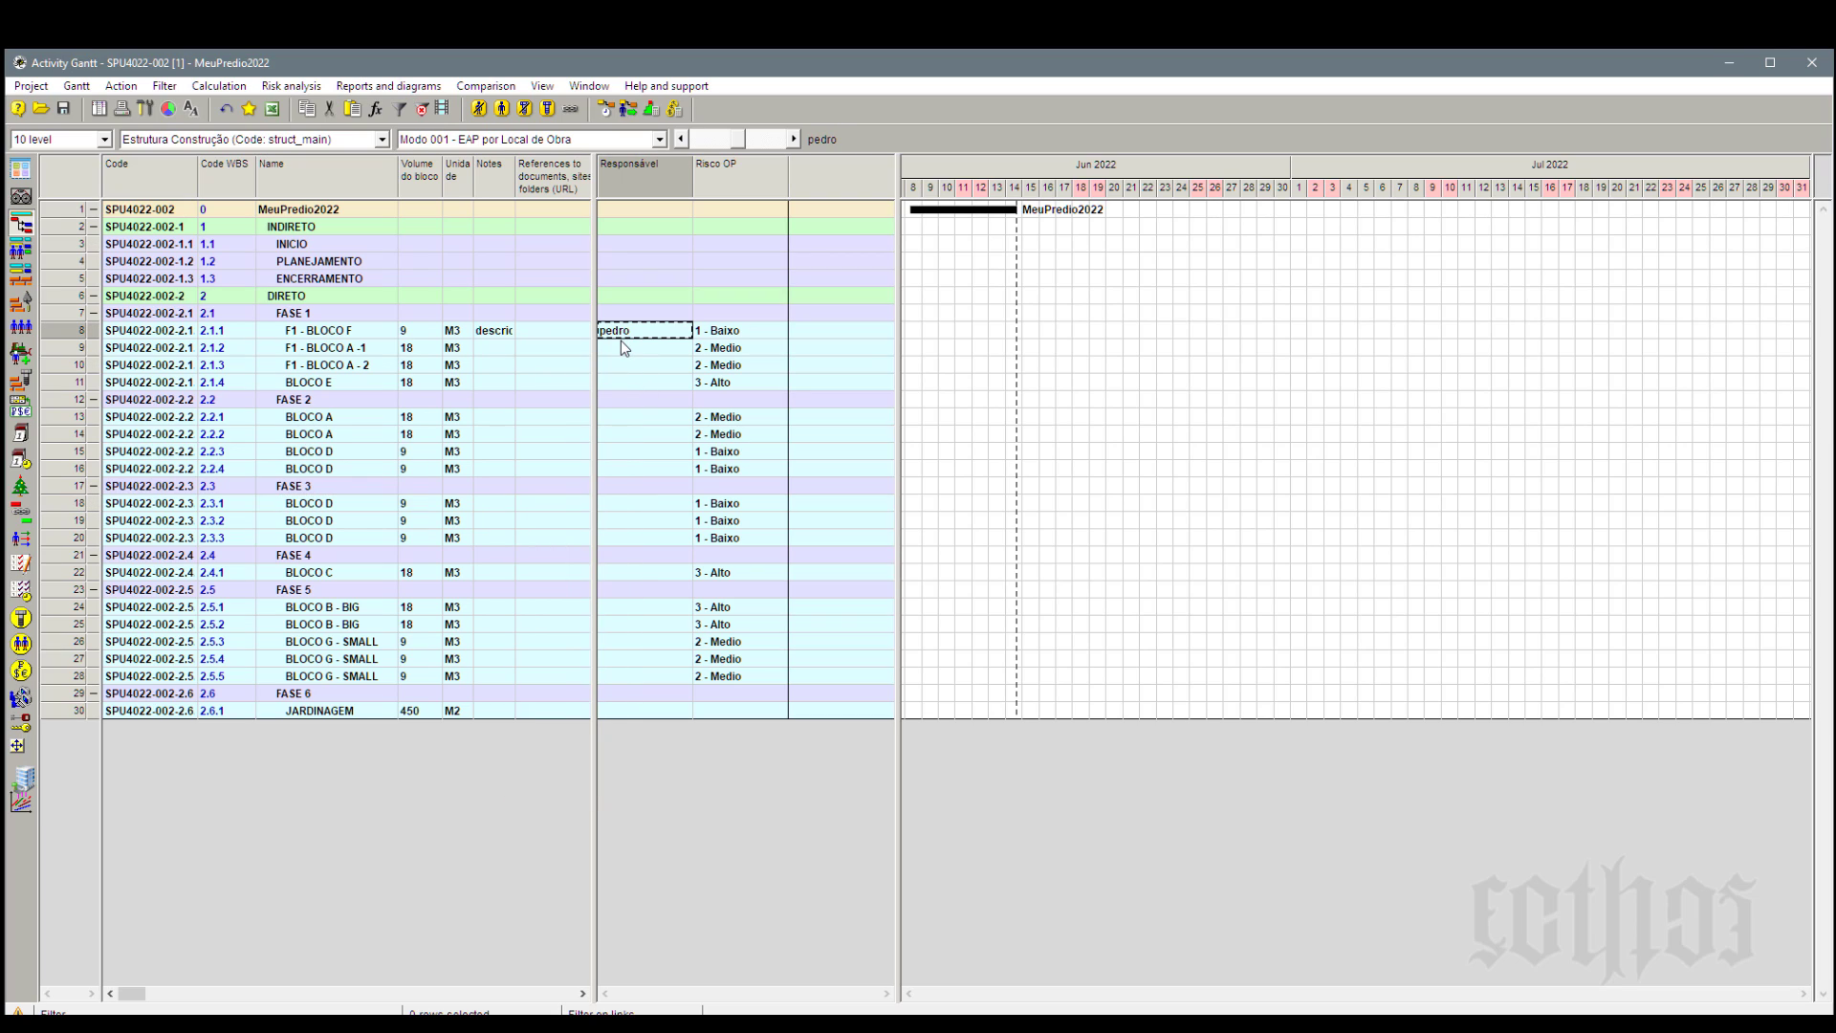
click(638, 420)
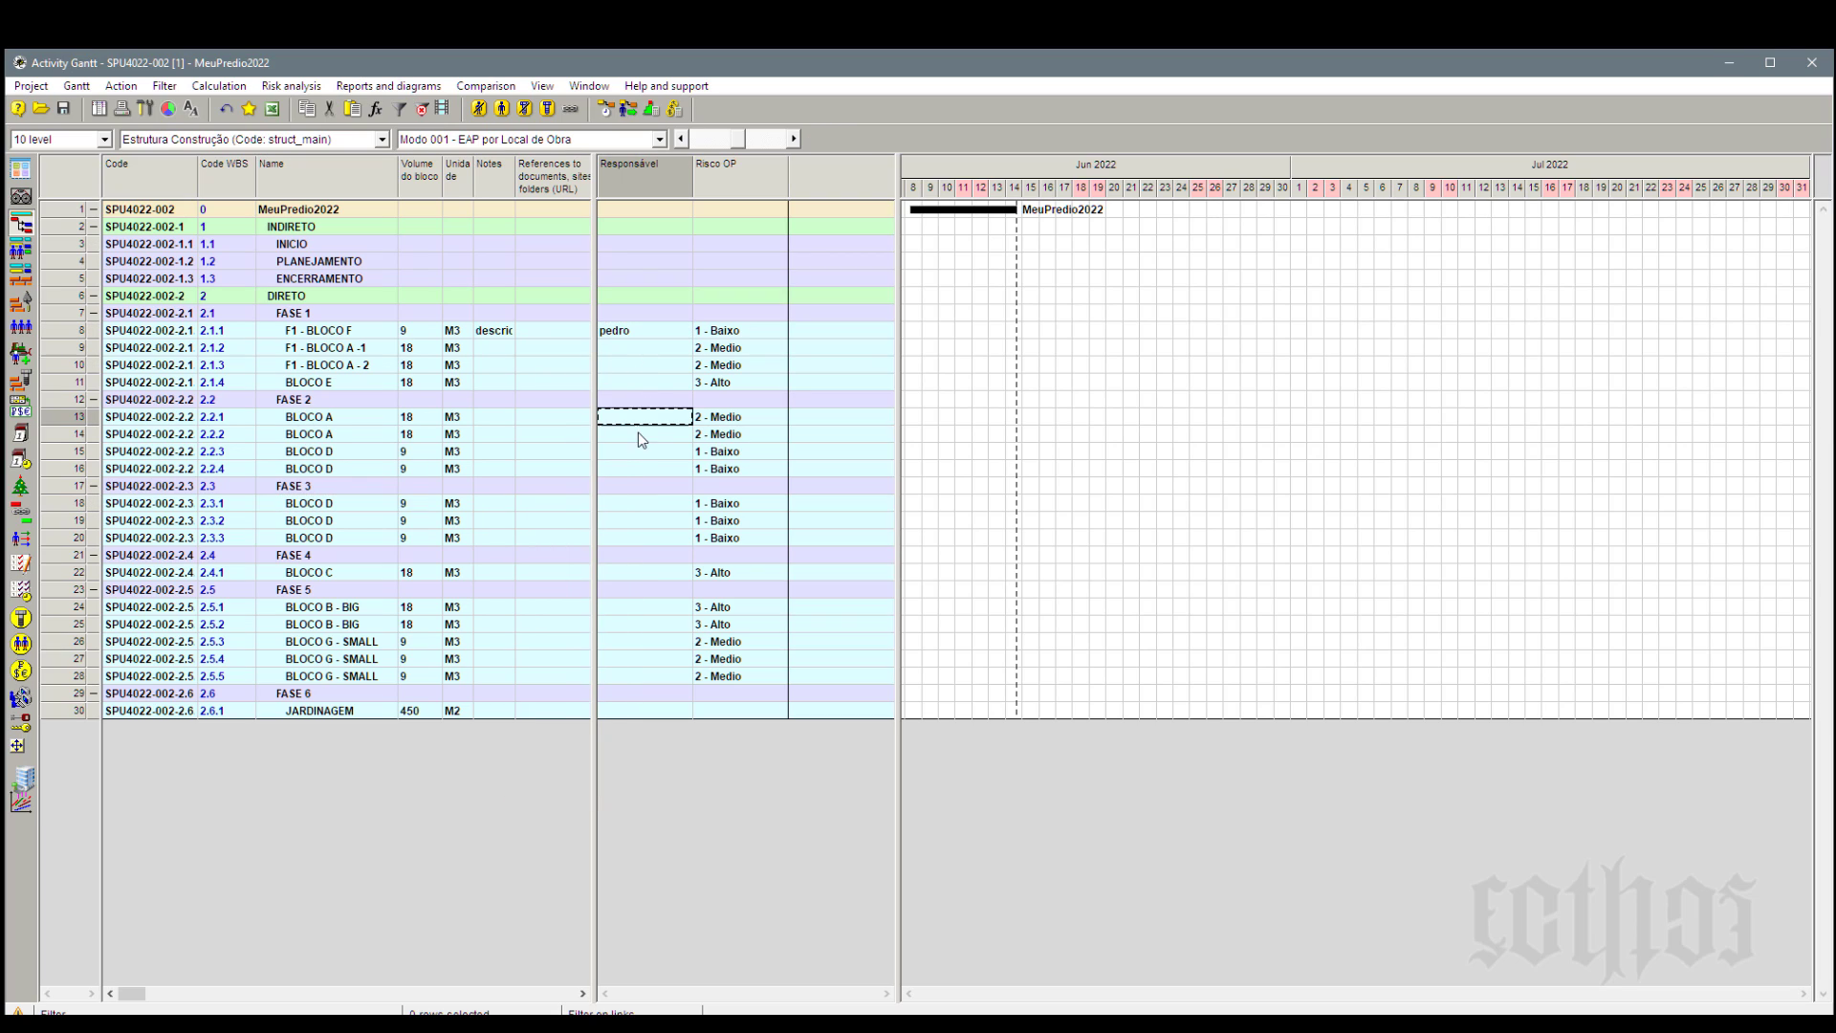
text(pedro)
key(ctrl+c)
click(635, 450)
key(ctrl+v)
click(633, 521)
key(ctrl+v)
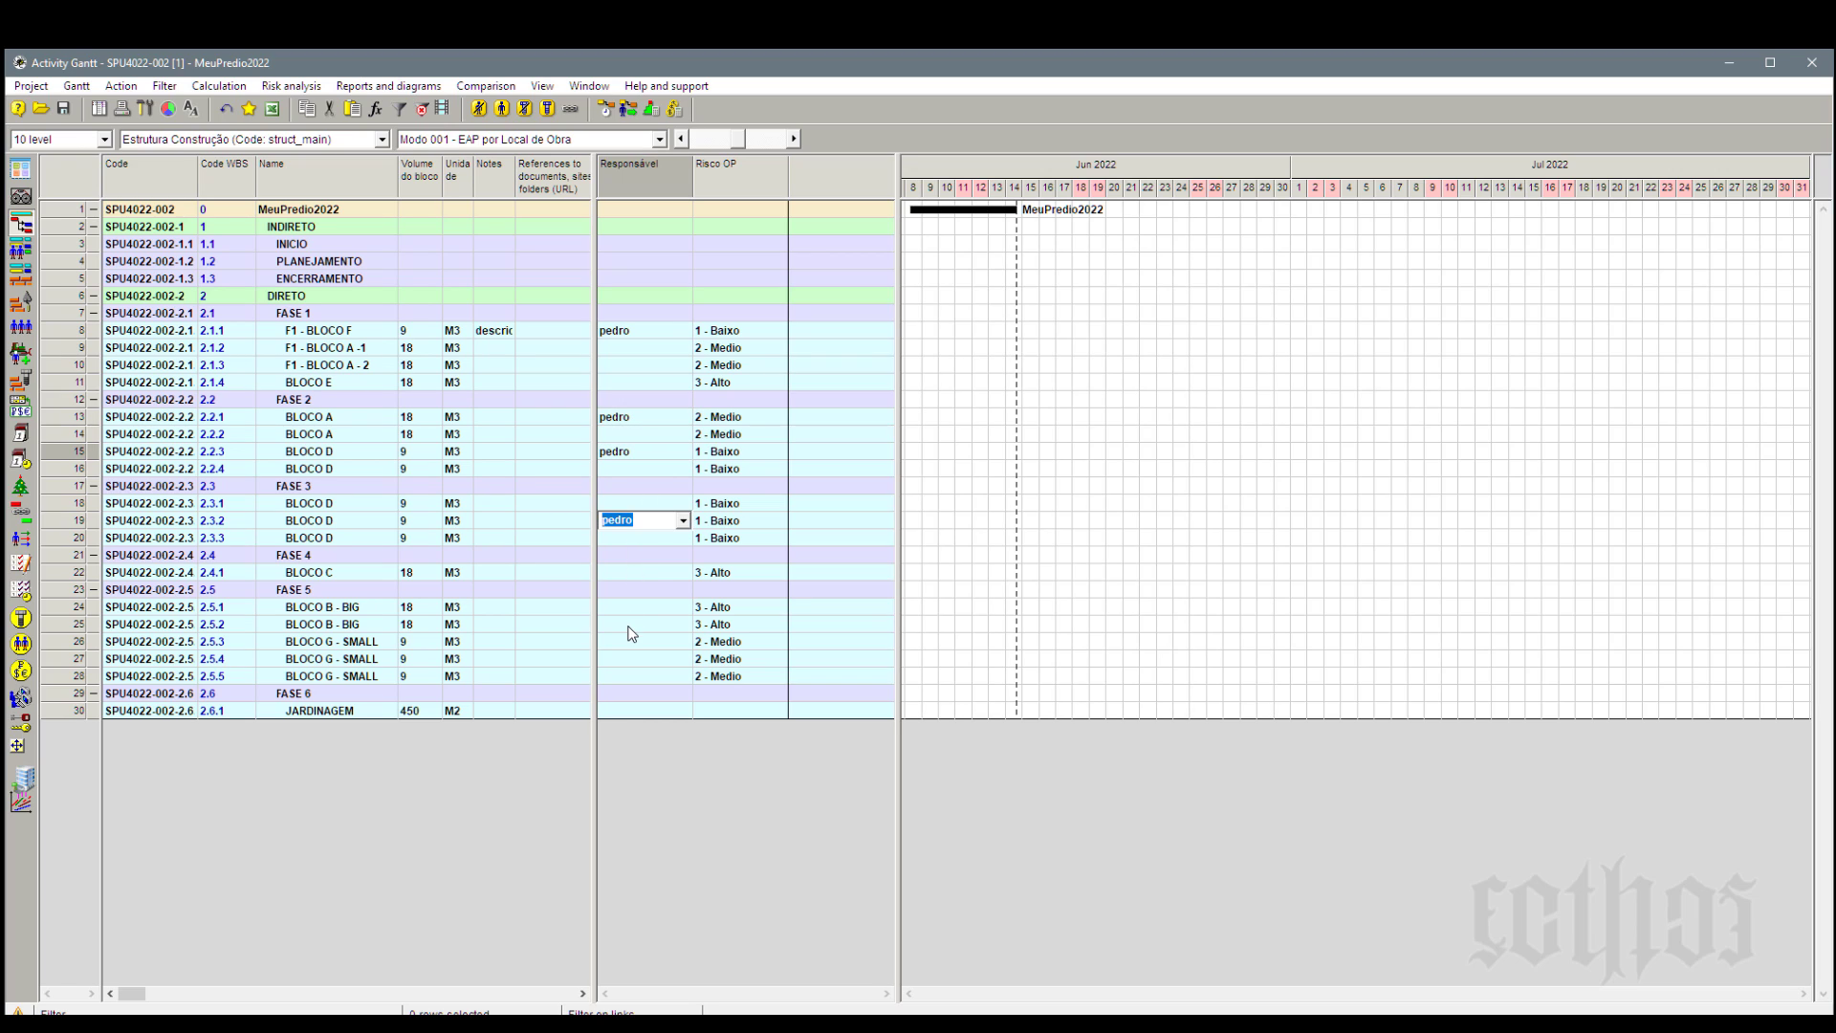
Assign the same responsible person to BLOCO B - BIG 2.5.2 and BLOCO G - SMALL 2.5.3 and 2.5.4.
click(634, 625)
key(ctrl+v)
click(636, 641)
key(ctrl+v)
click(628, 664)
key(ctrl+v)
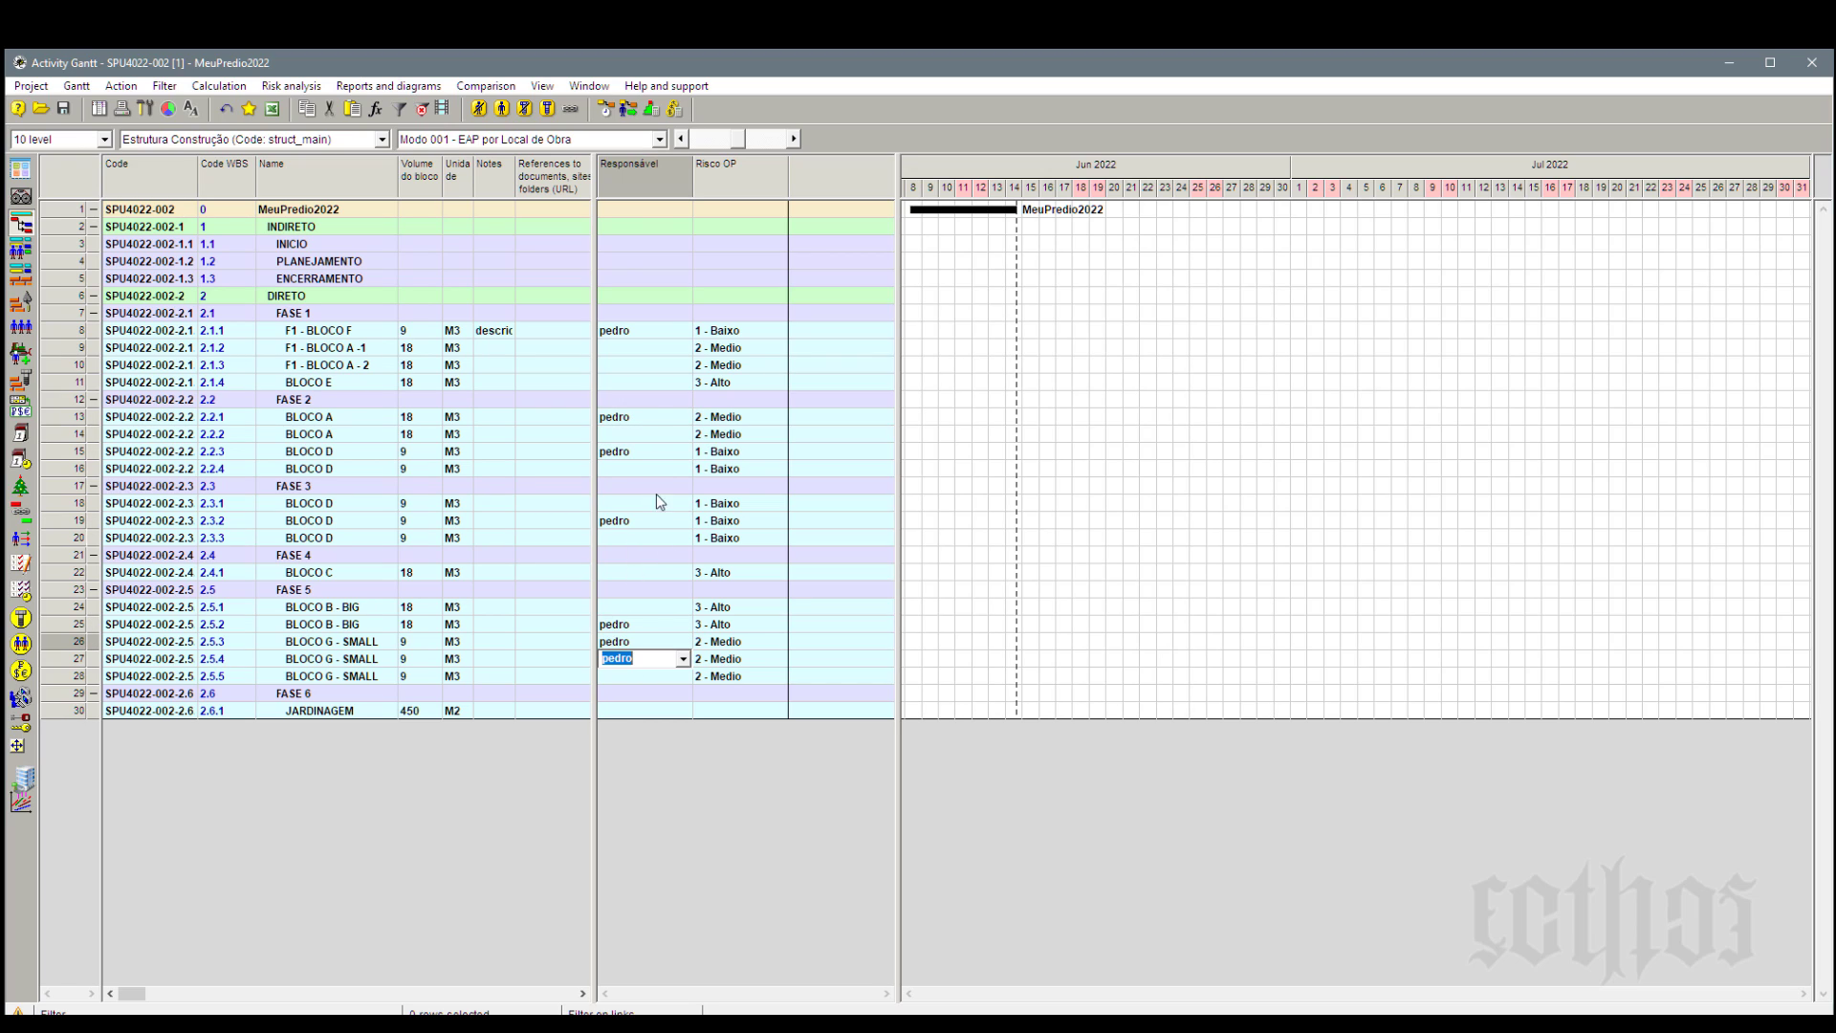
Enter a second responsible person's name for blocks 2.1.2, 2.1.3, 2.2.2, 2.3.1 and 2.5.1.
click(643, 350)
text(maria)
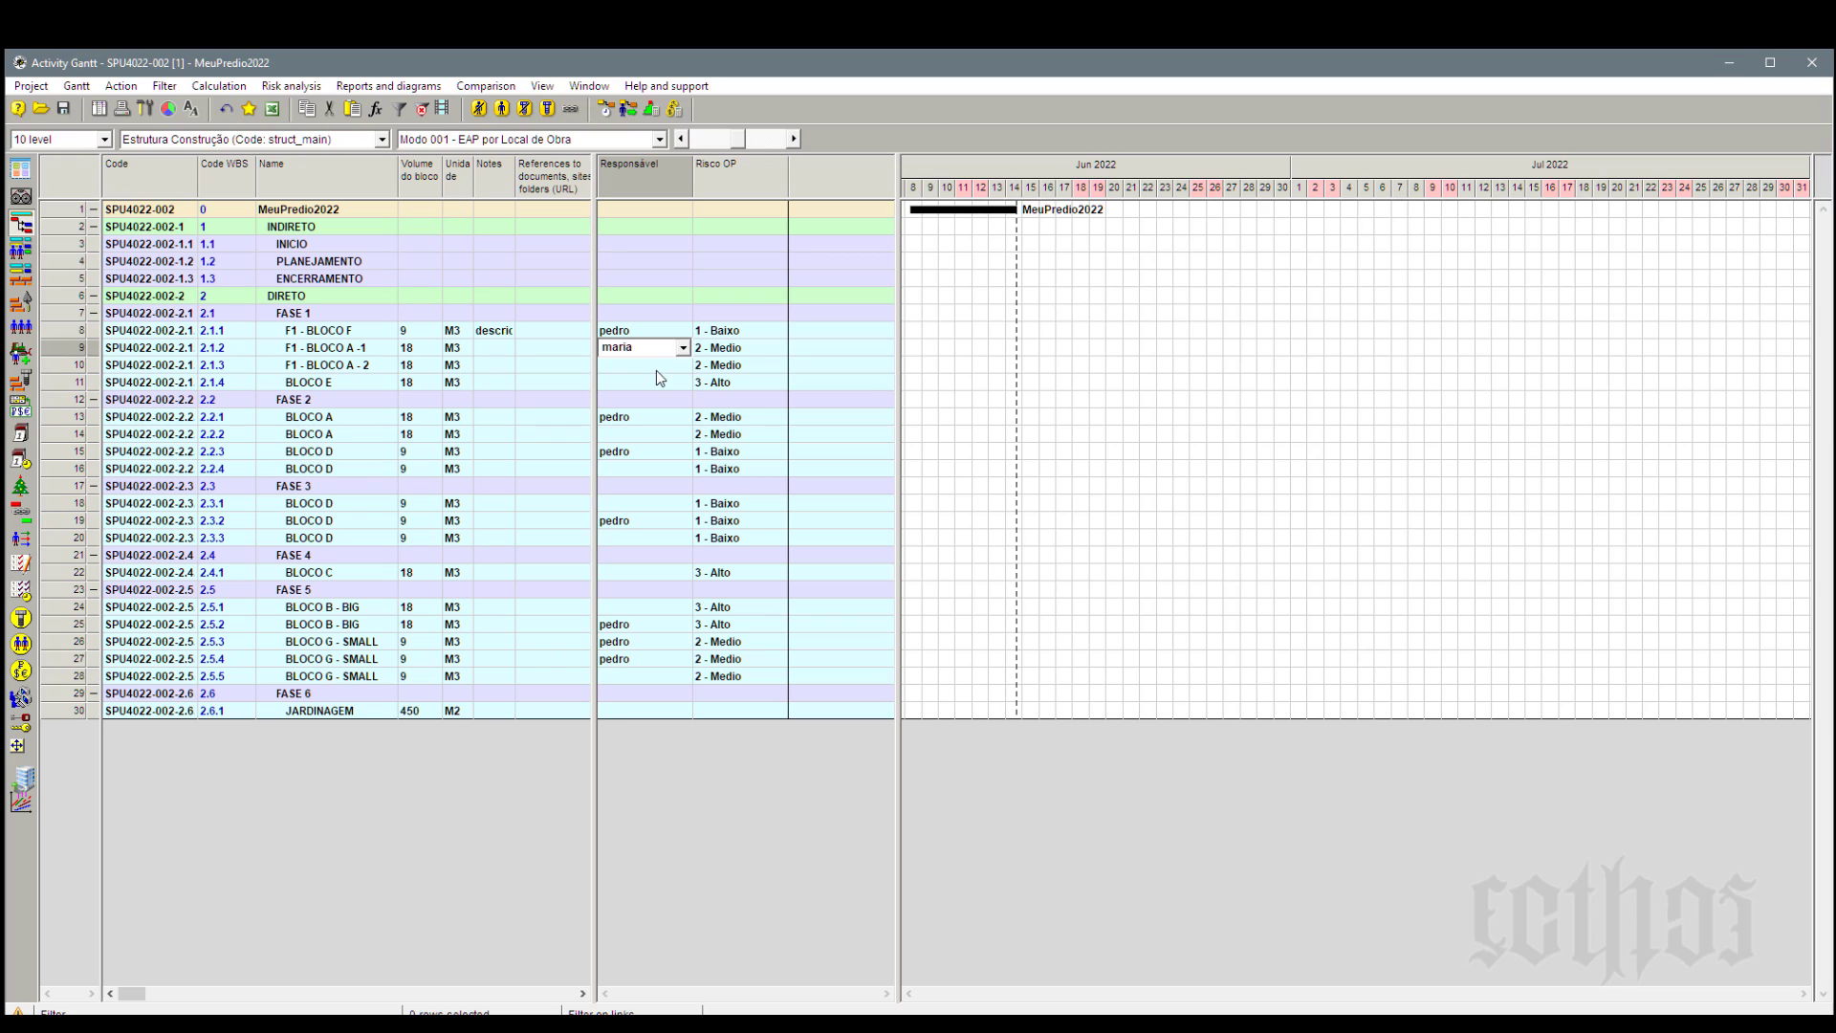
key(Return)
click(655, 365)
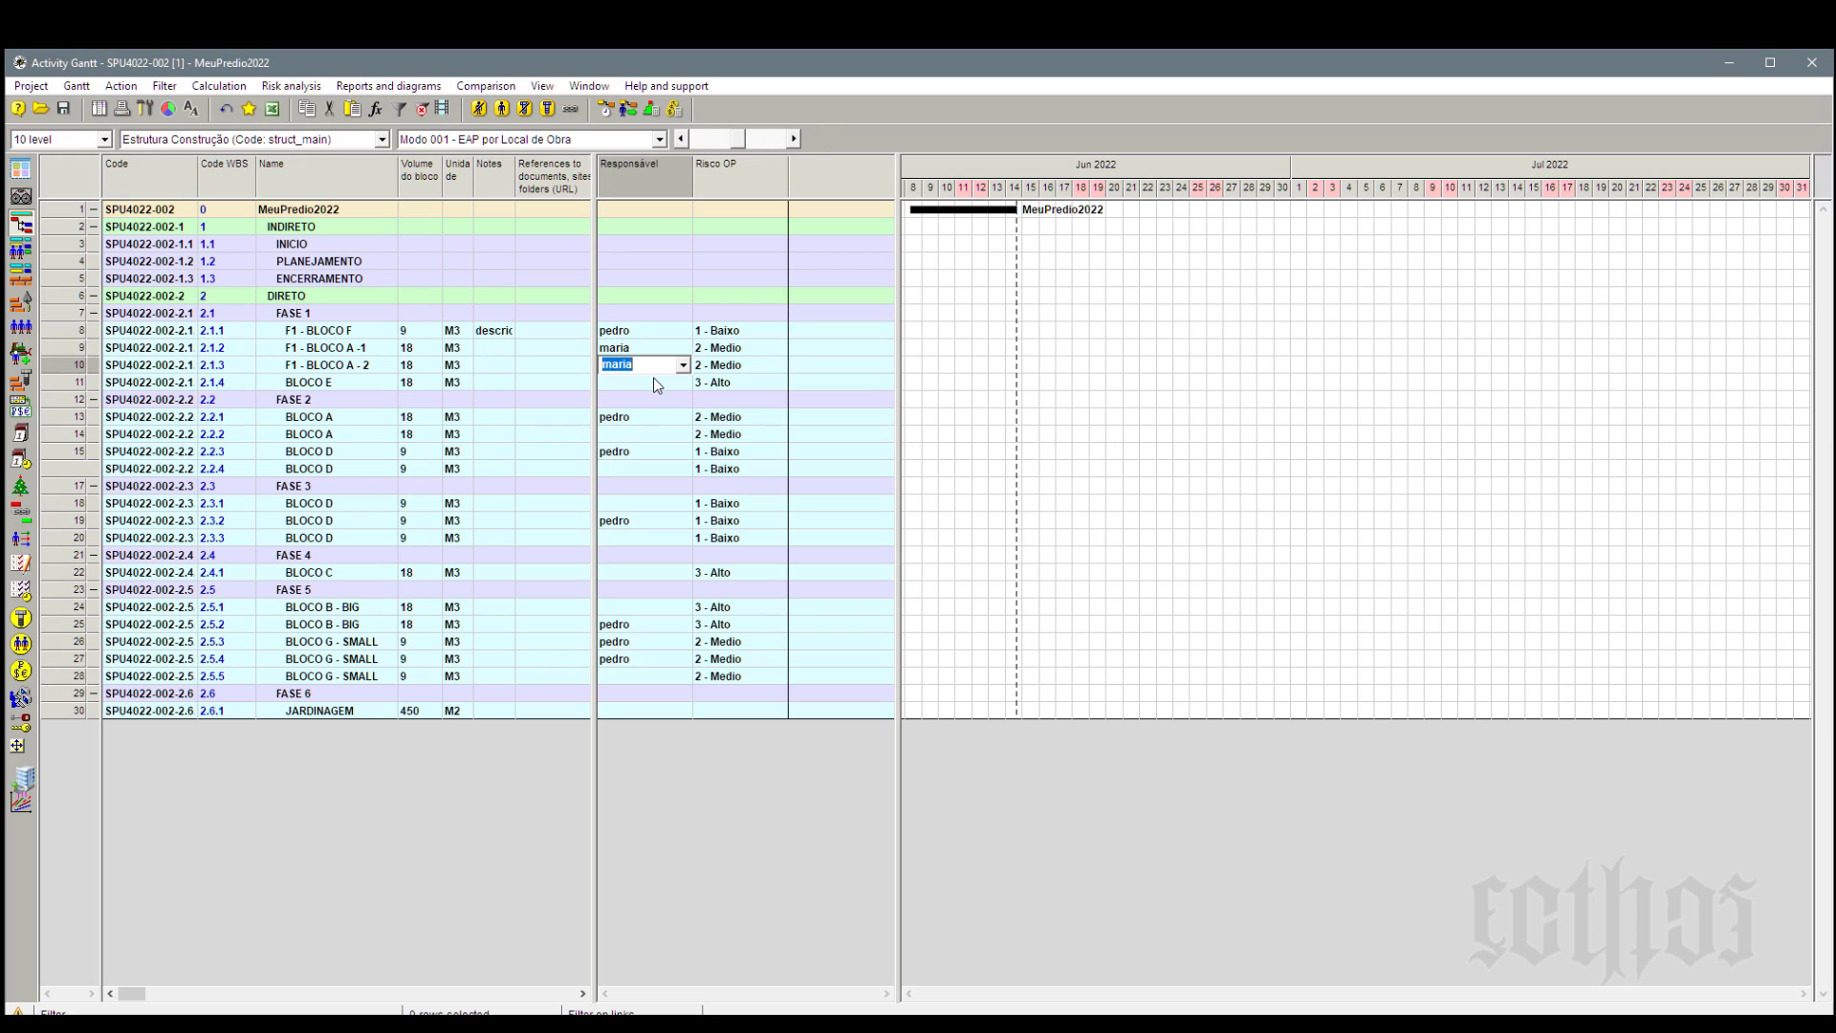
click(650, 435)
click(644, 526)
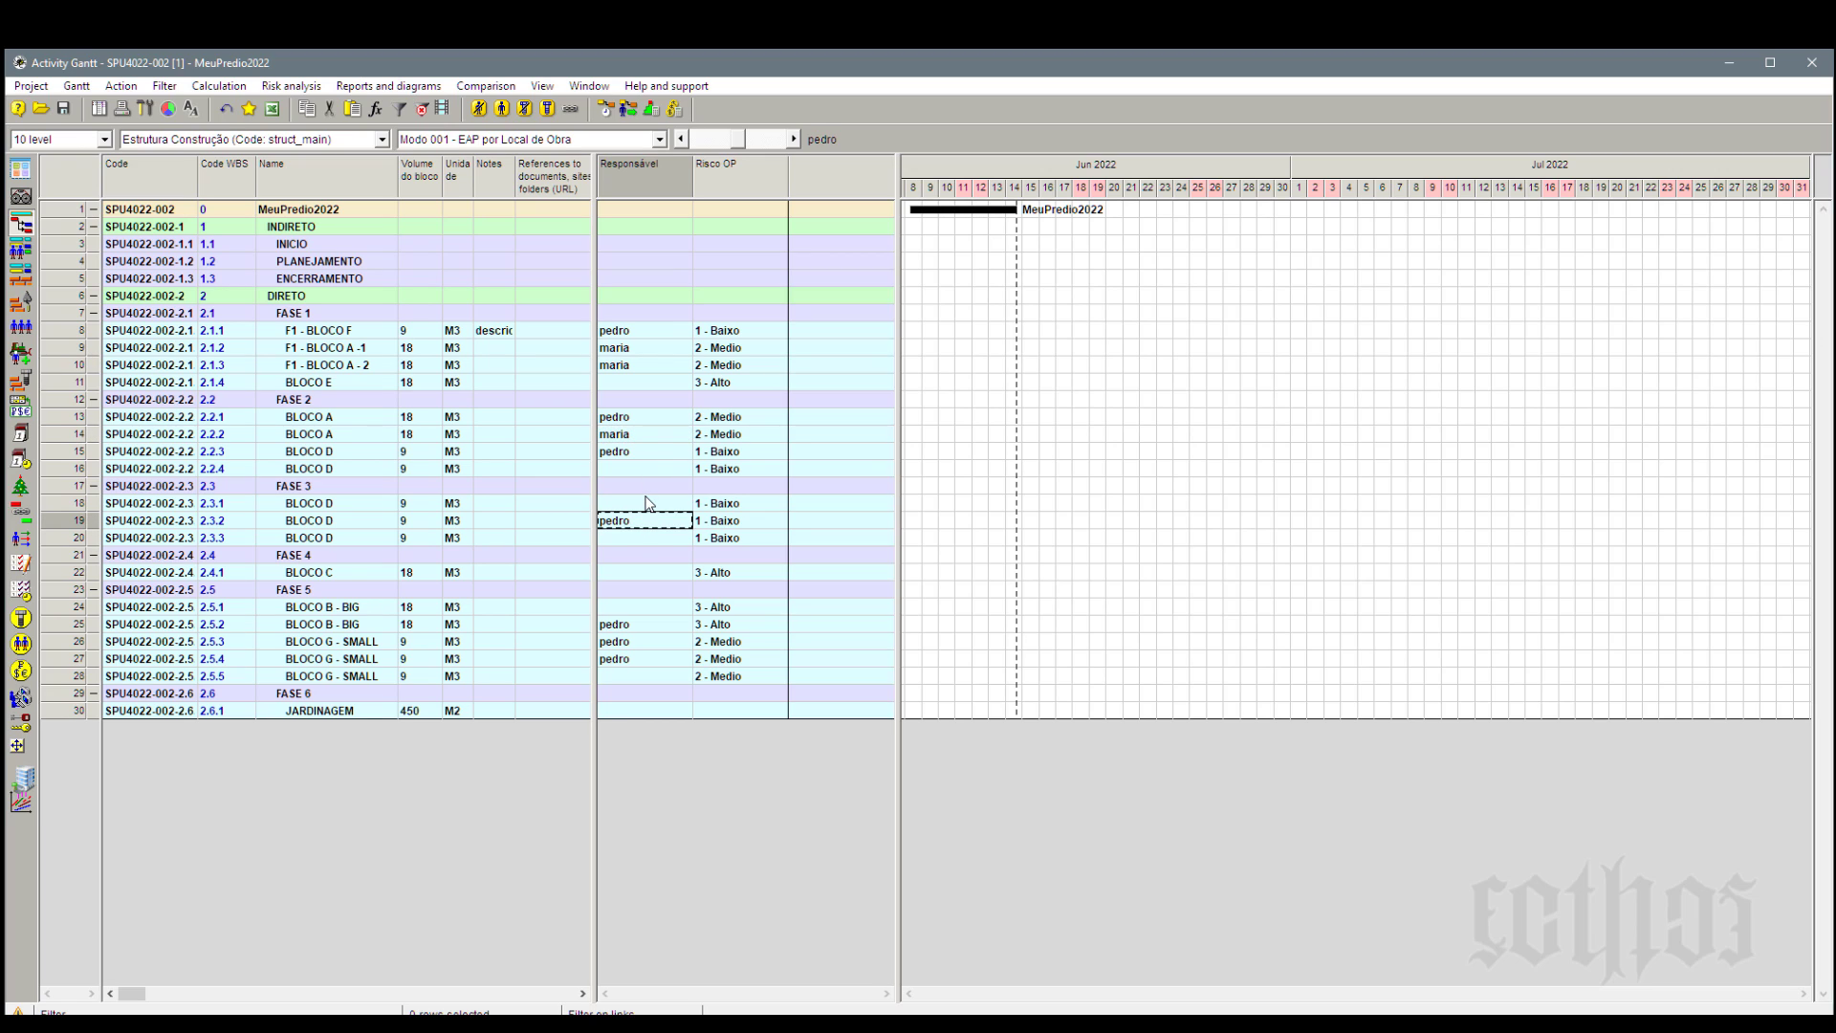
click(649, 503)
click(658, 606)
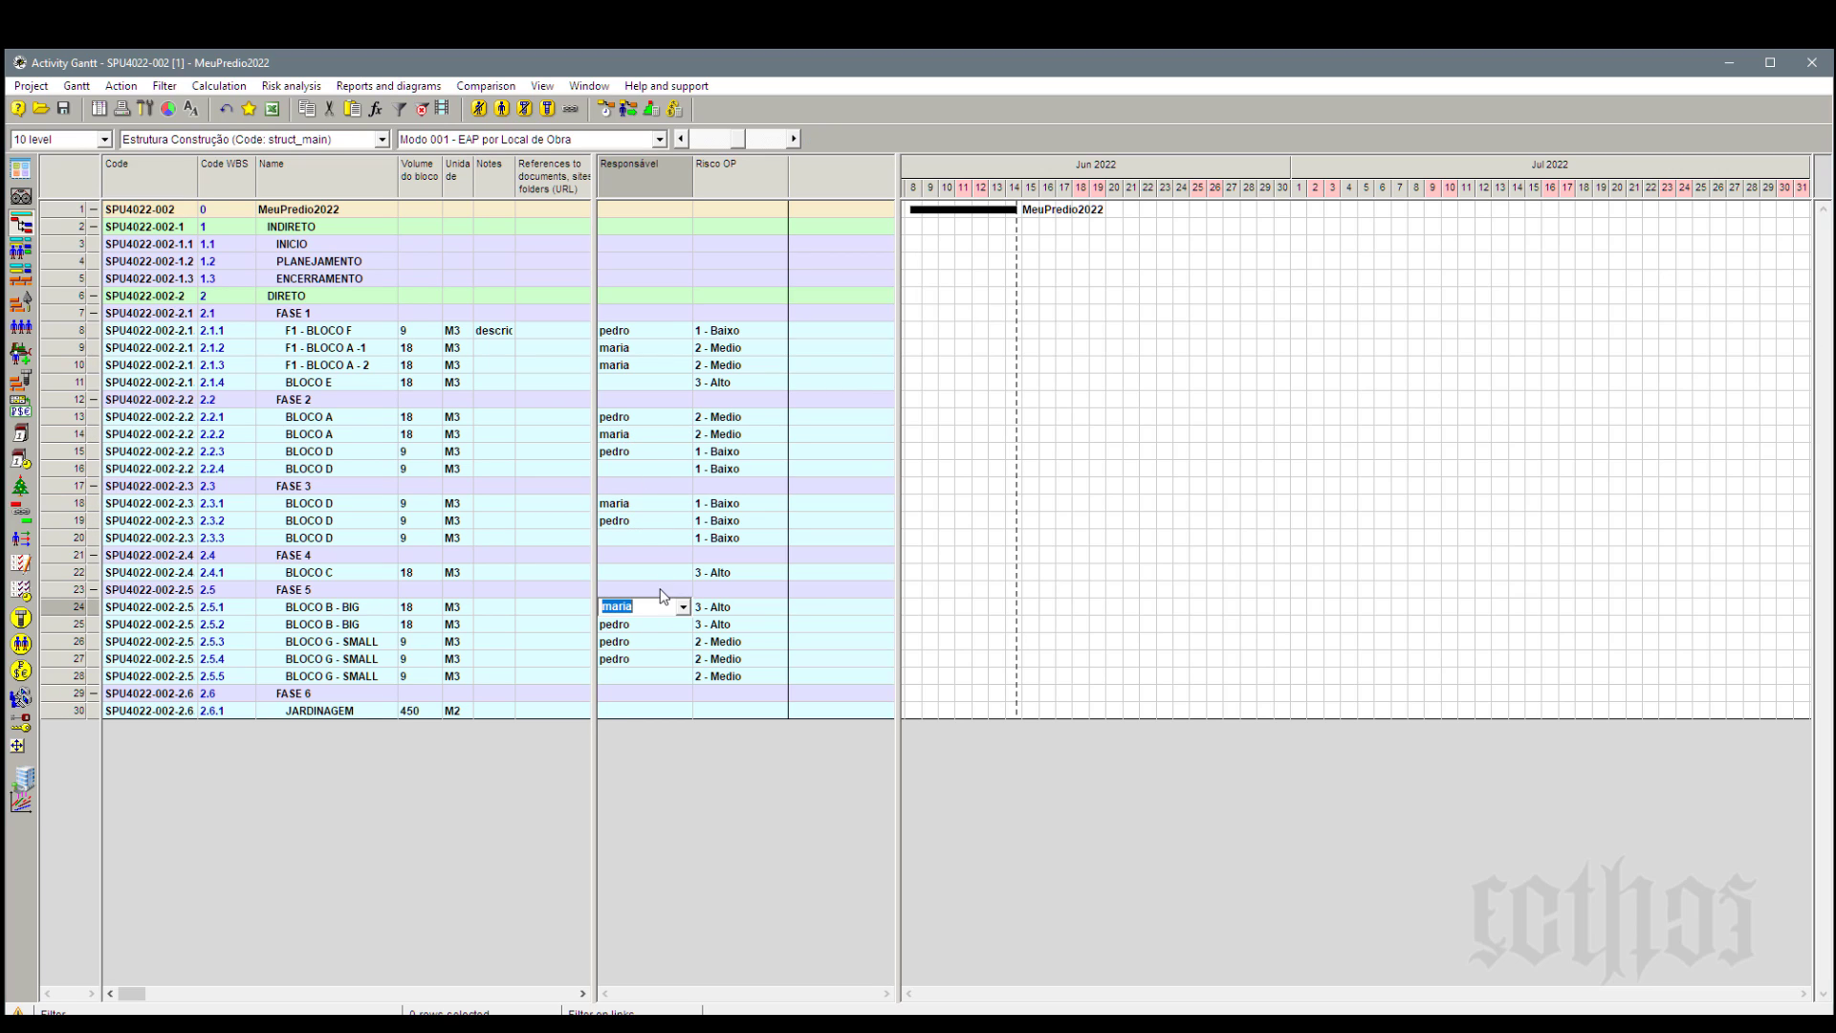
Enter a third responsible person's name for BLOCO E, BLOCO D 2.2.4 and 2.3.3, BLOCO G - SMALL 2.5.5 and JARDINAGEM.
click(648, 382)
text(joao)
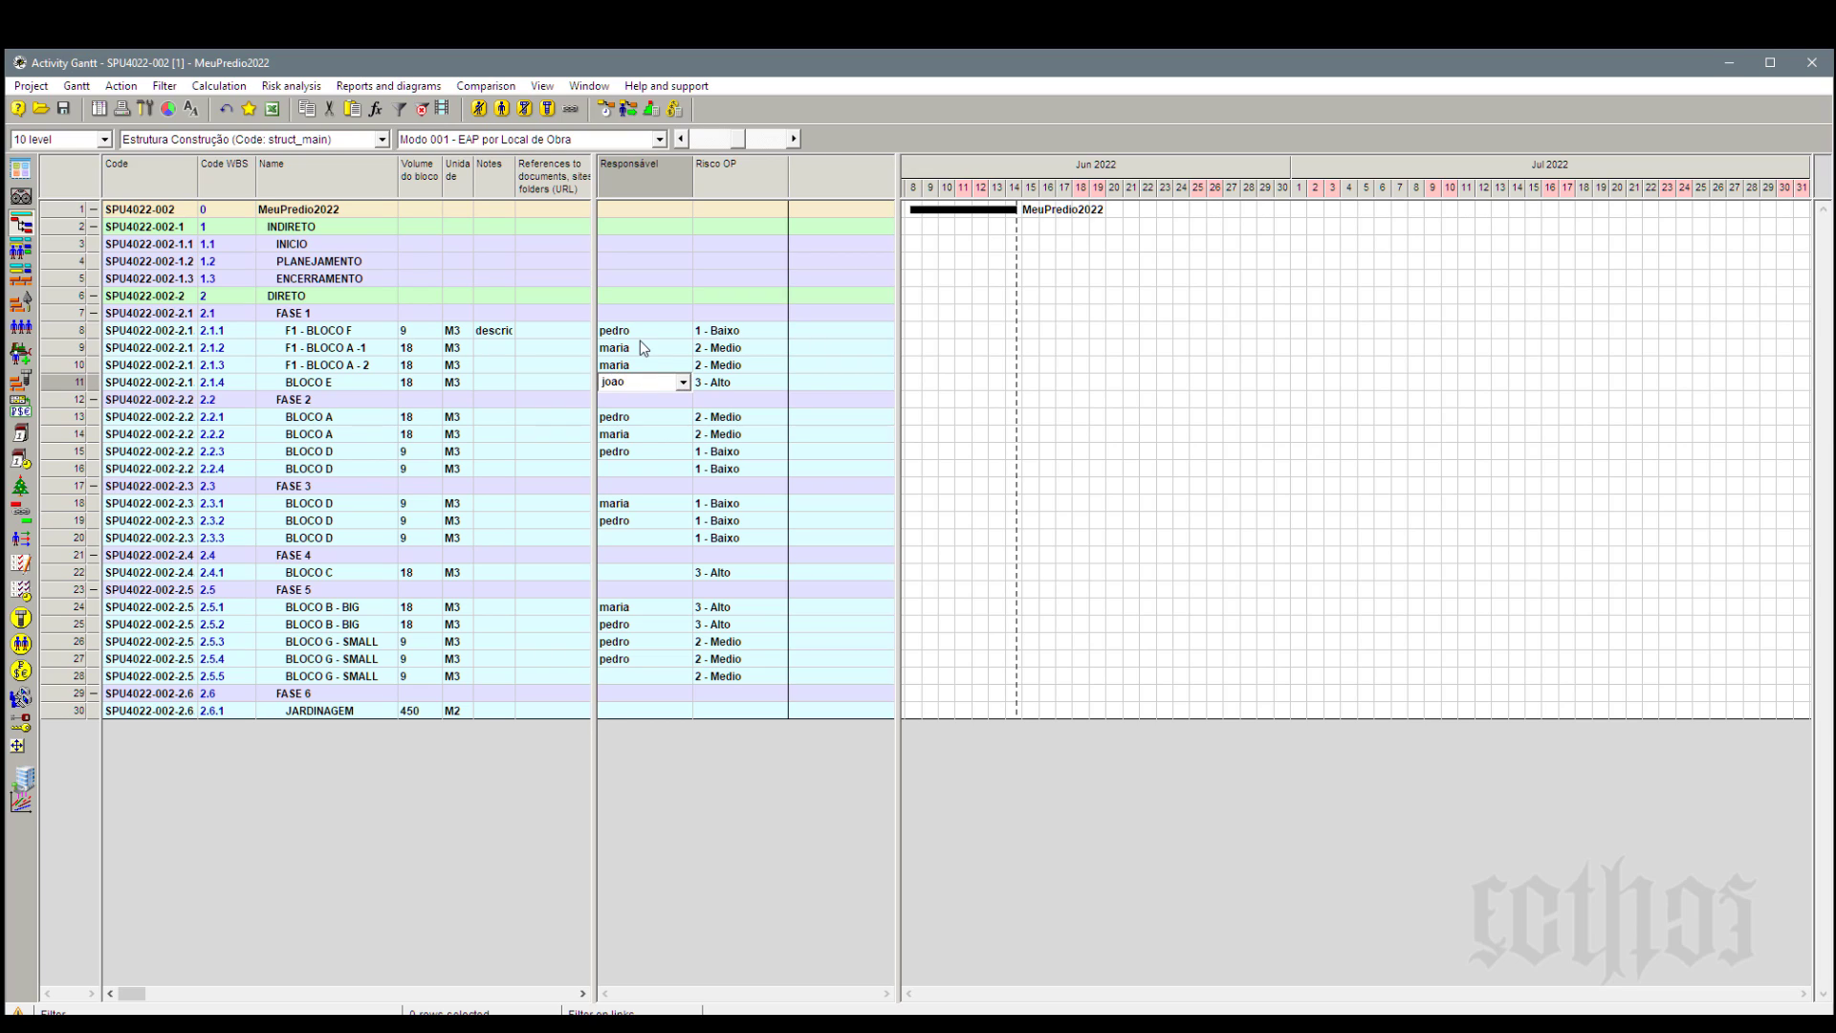
key(Return)
double_click(648, 470)
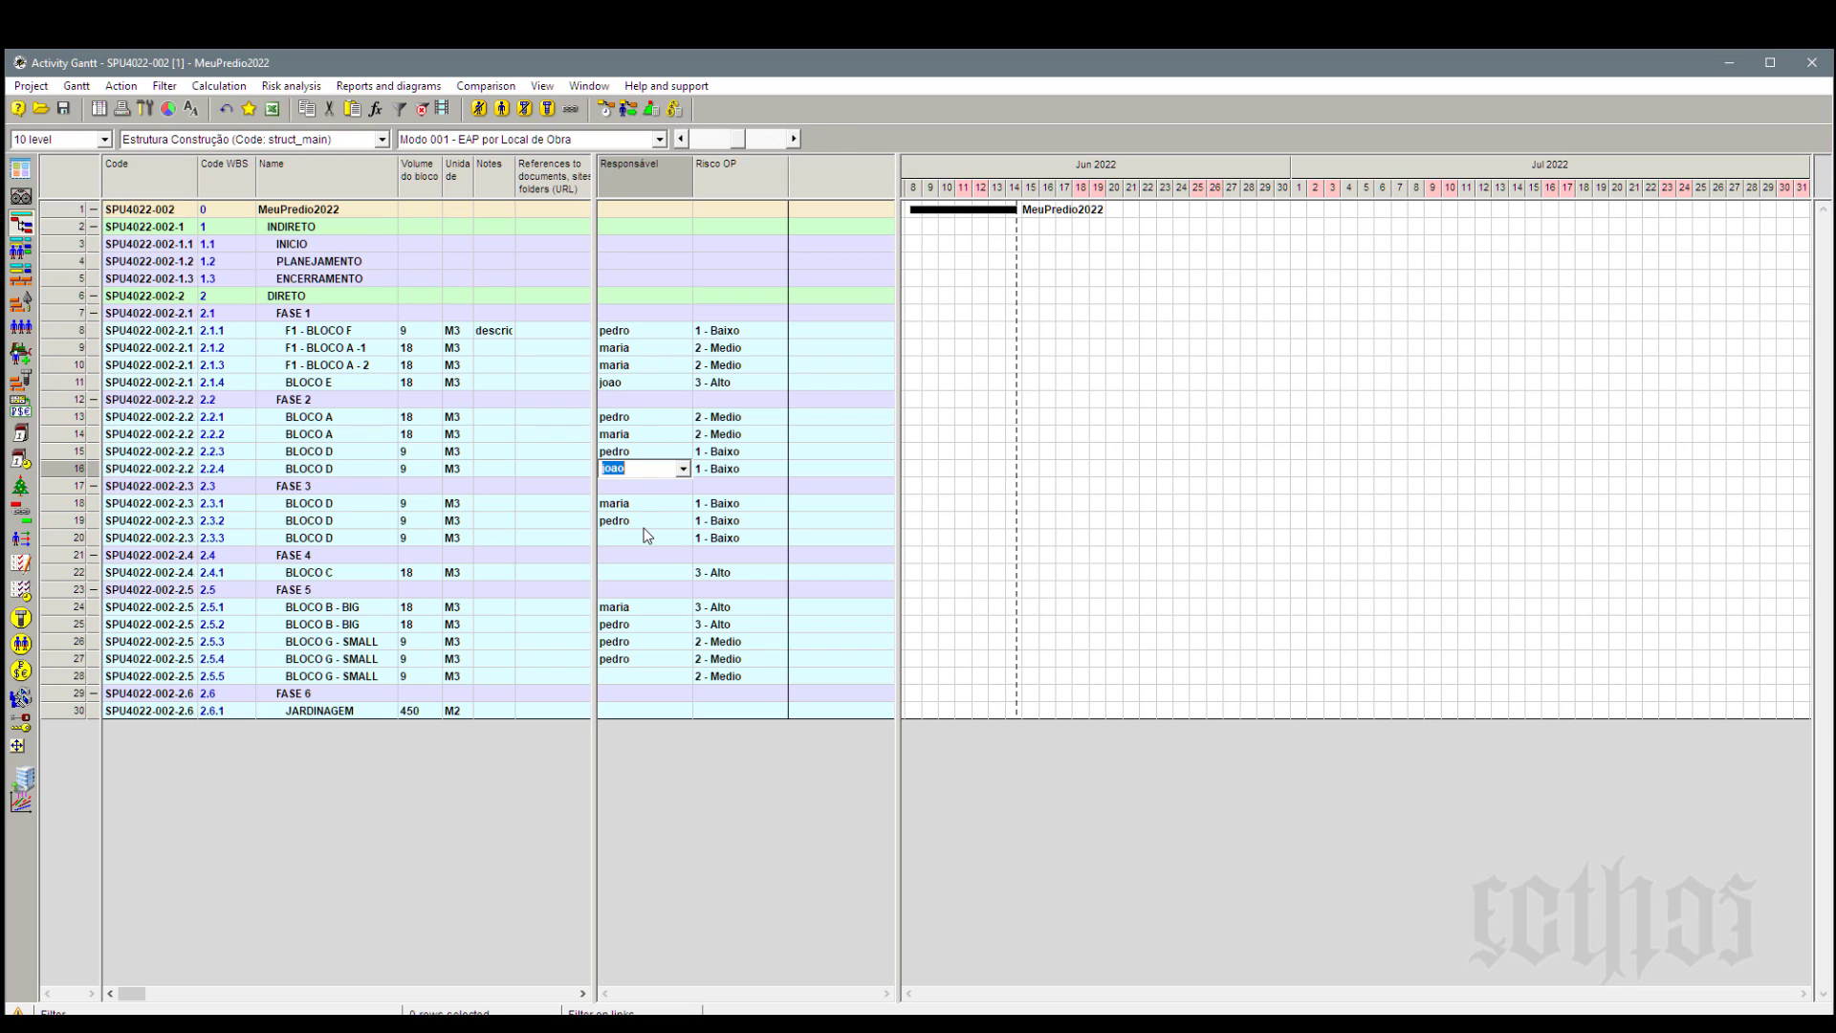
double_click(645, 536)
double_click(639, 676)
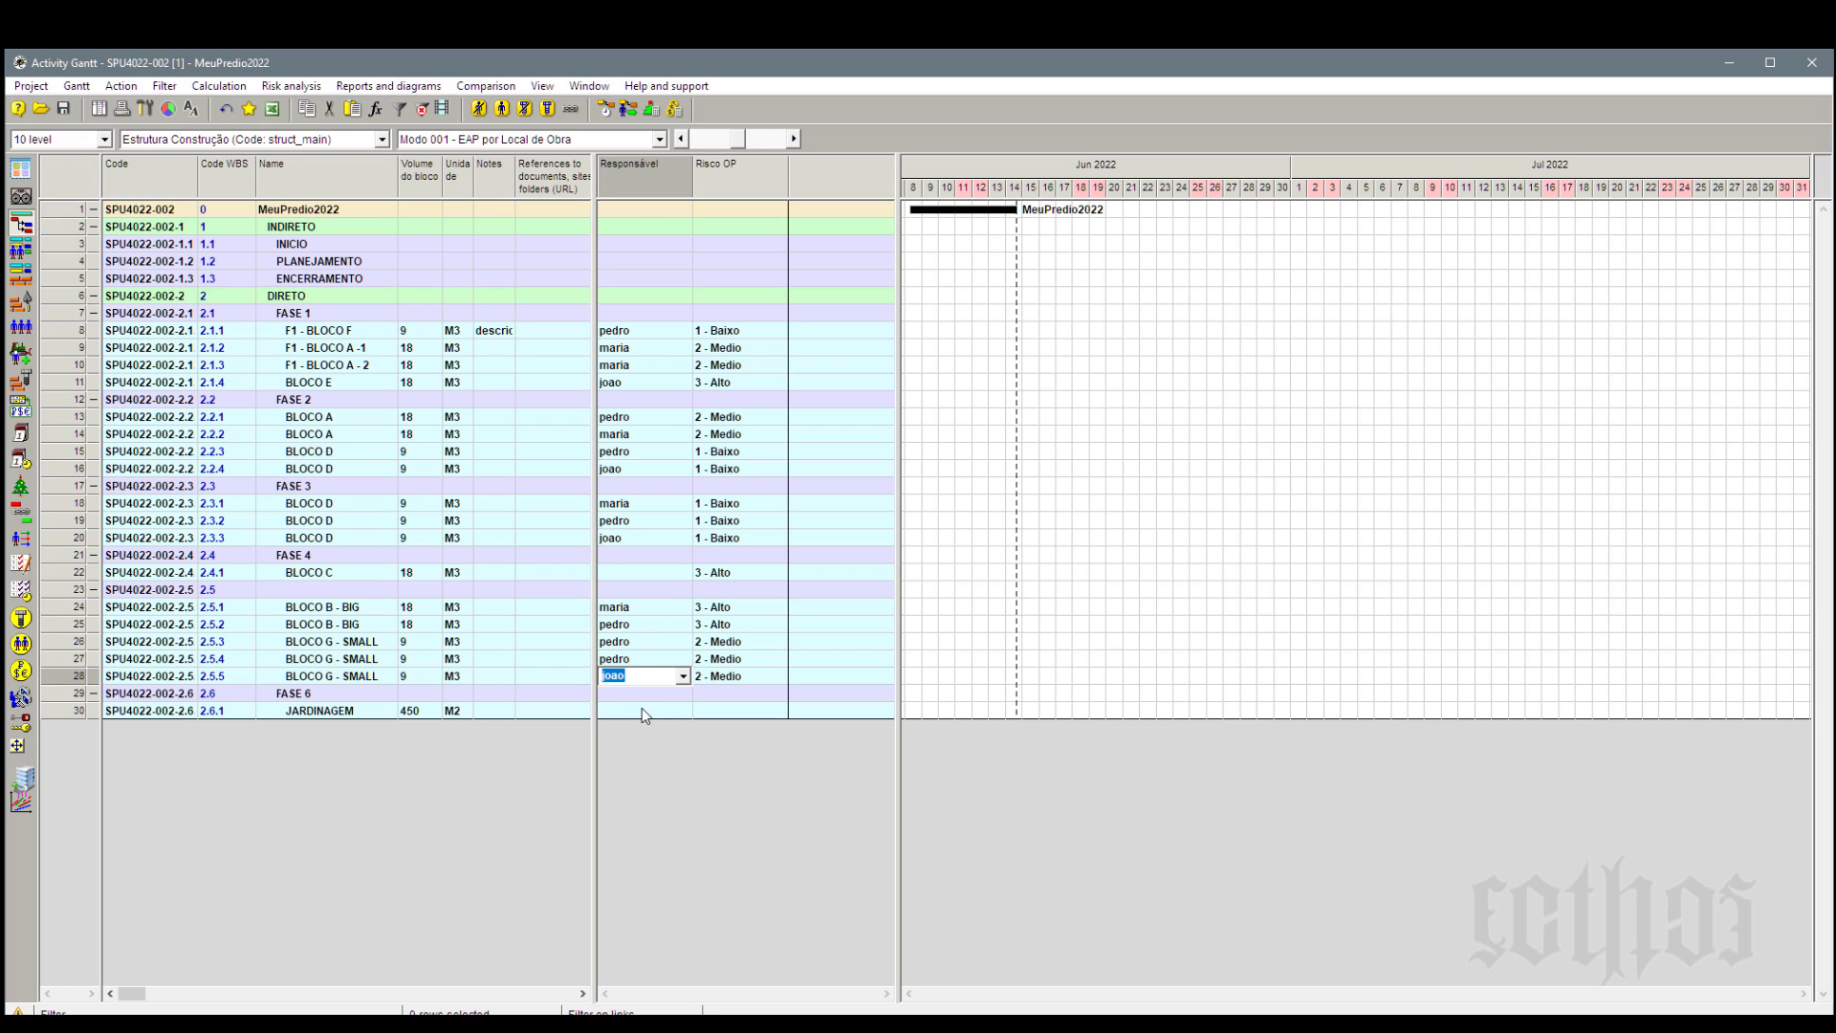
double_click(641, 709)
click(668, 571)
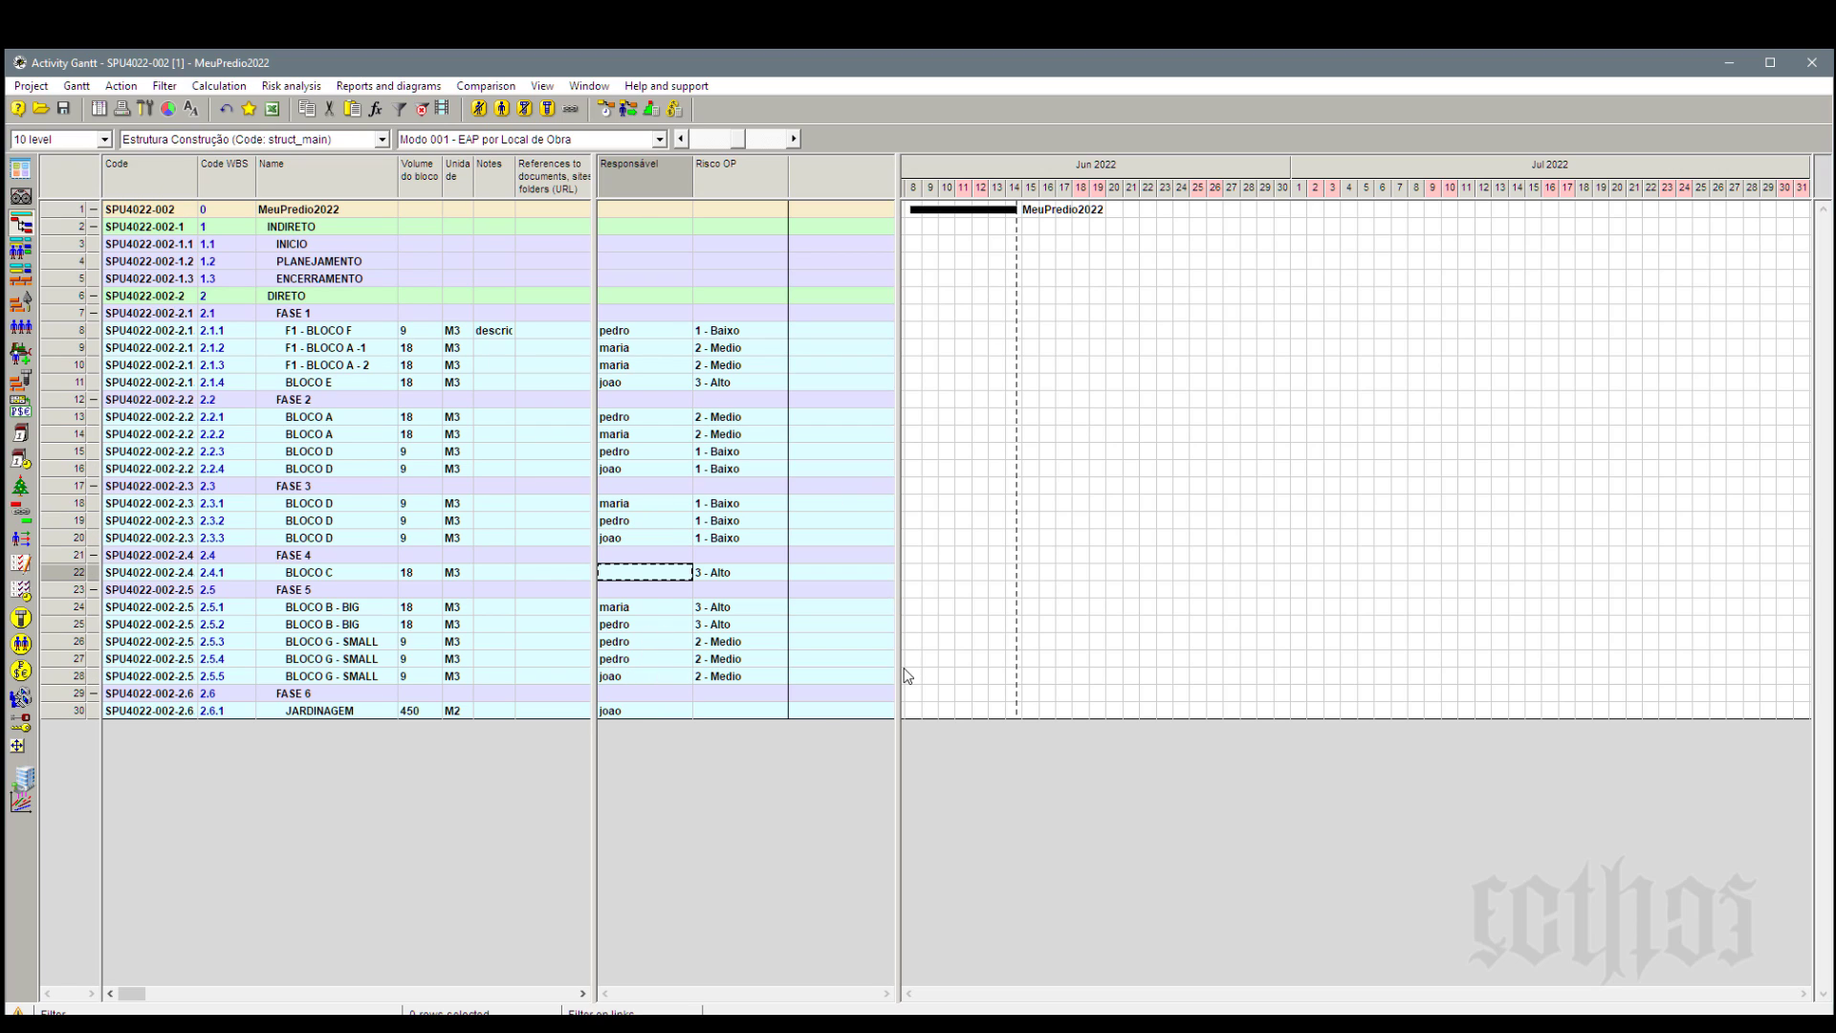
Set the Risco OP of JARDINAGEM to 2 - Medio and save the project.
click(738, 710)
click(739, 710)
click(737, 744)
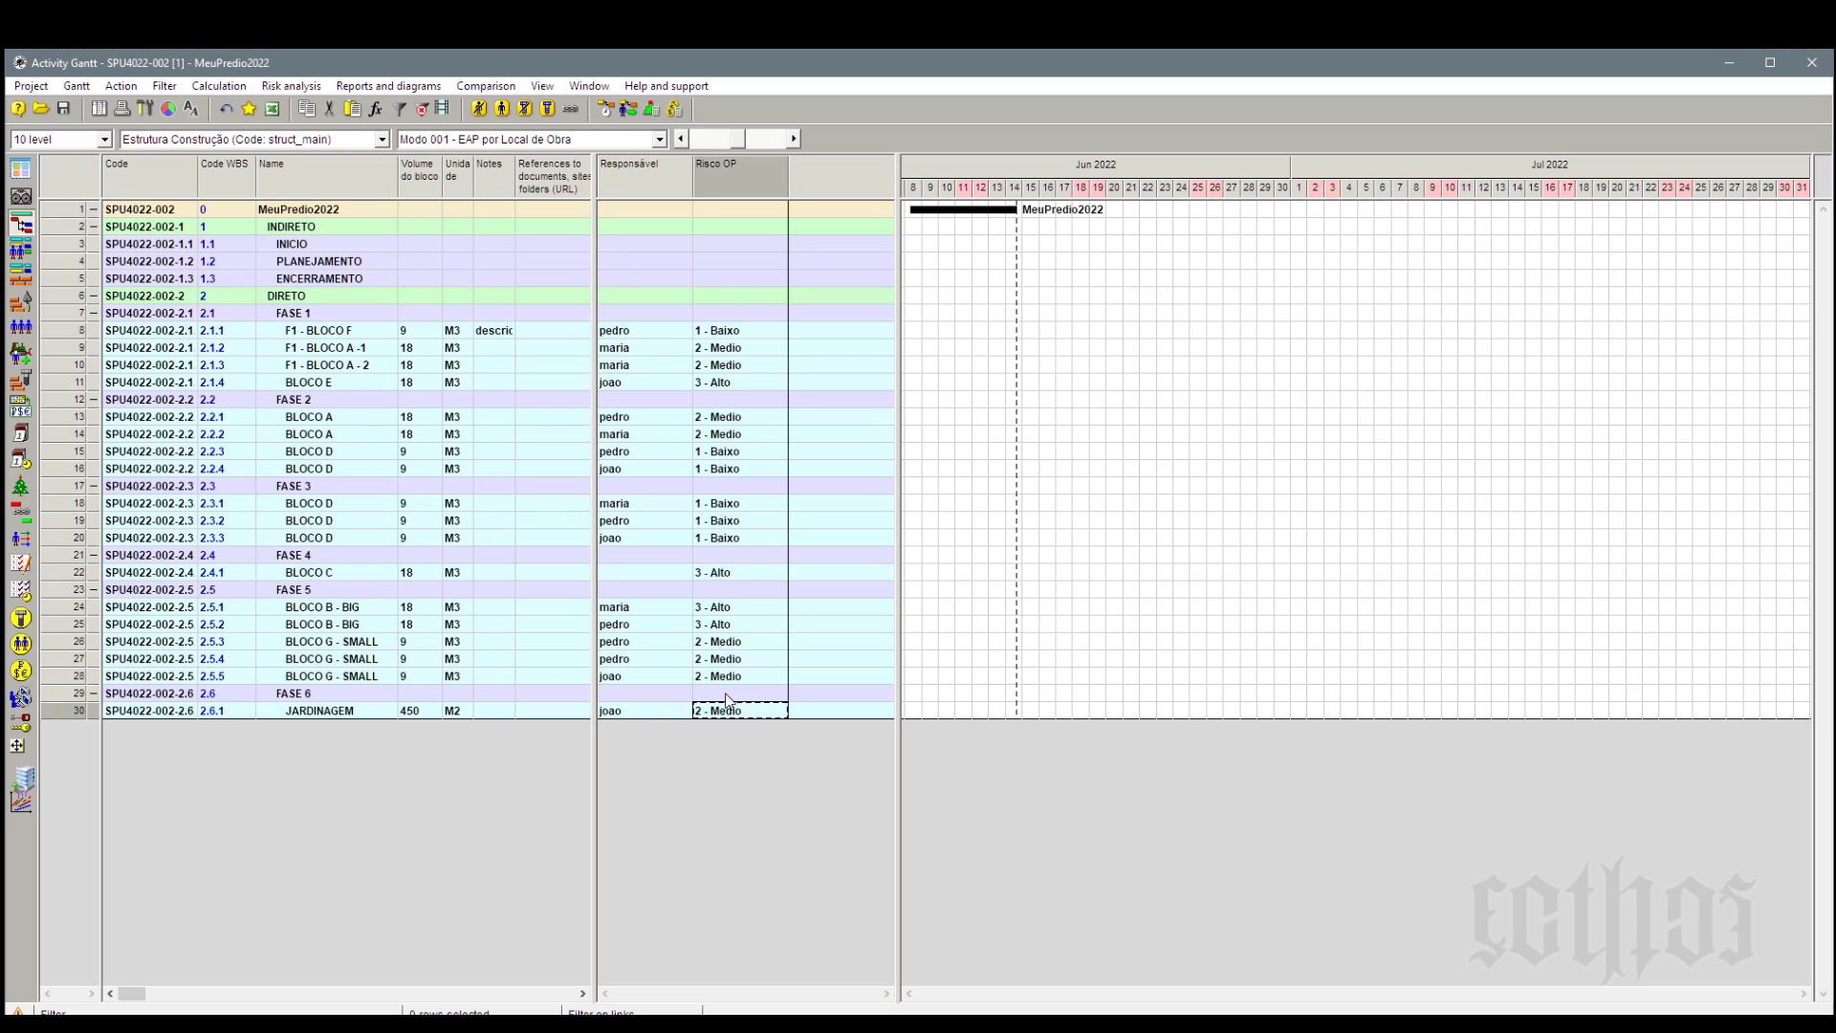
click(733, 641)
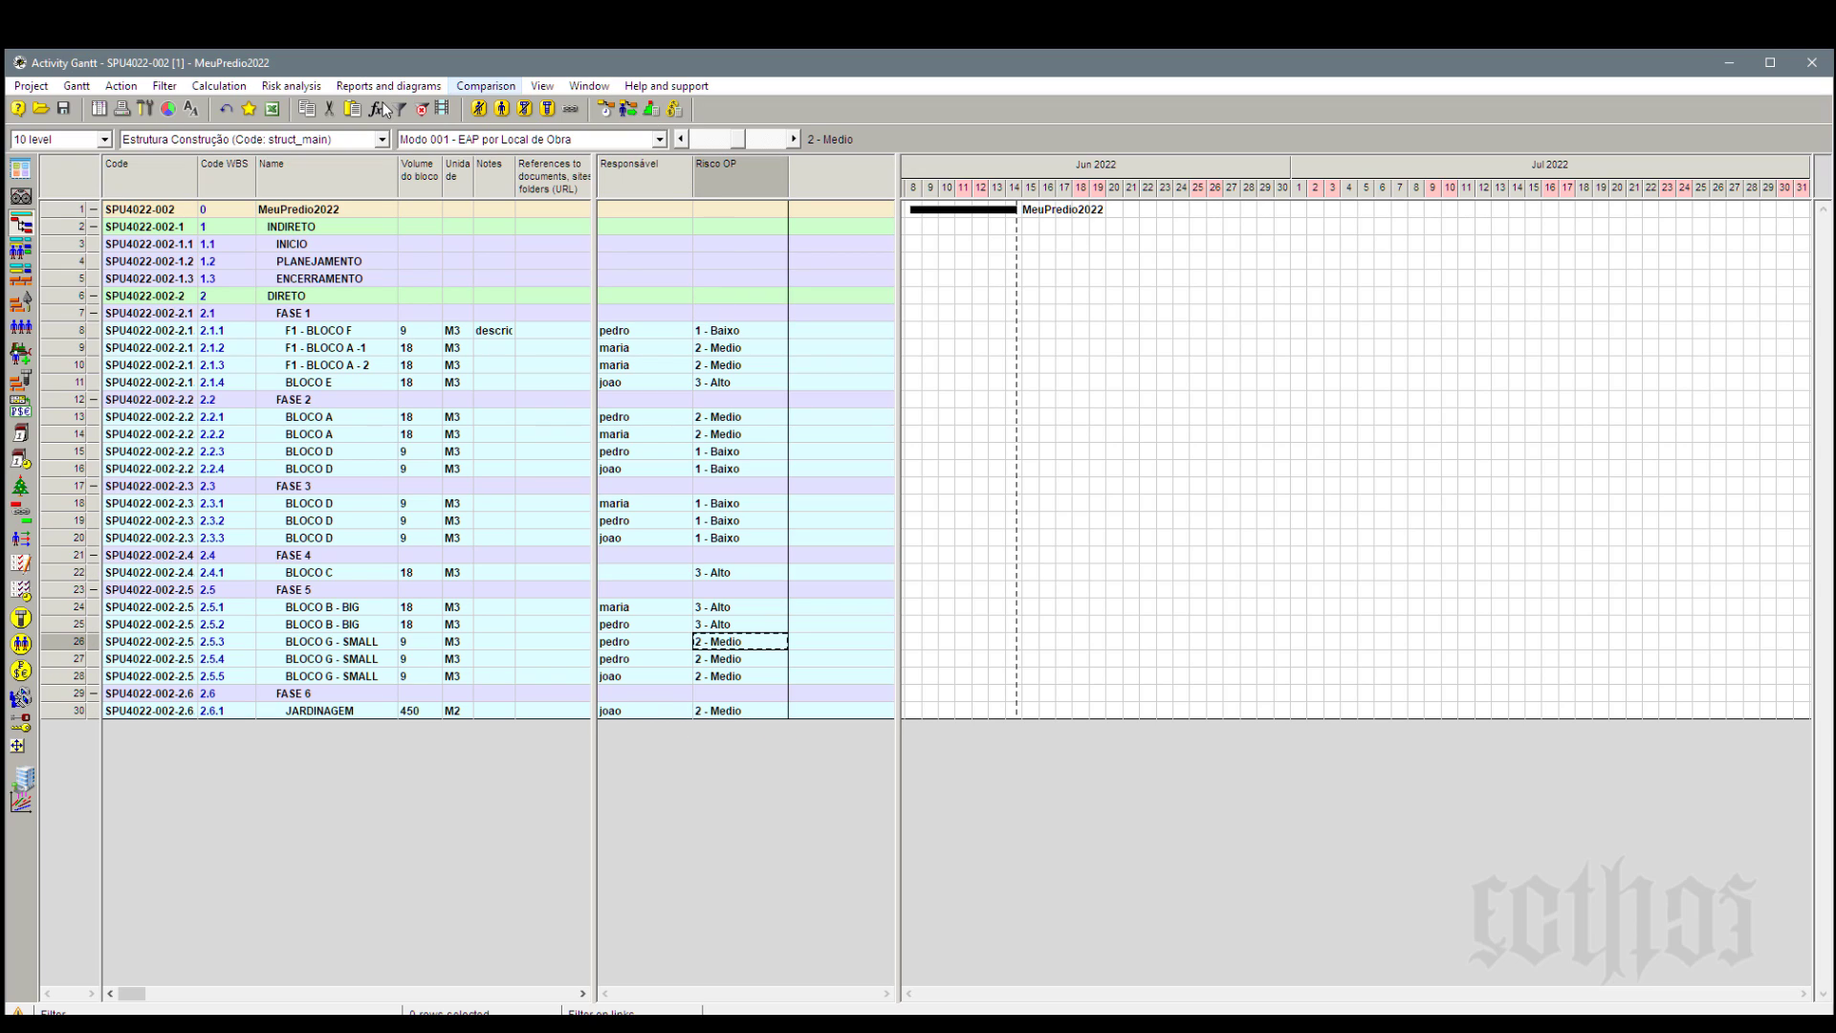
click(63, 107)
Switch to the layout Modo 005 - EAP por risco e responsável and update Estrutura Risco x Responsavel by the Risco OP and Responsável fields.
click(29, 86)
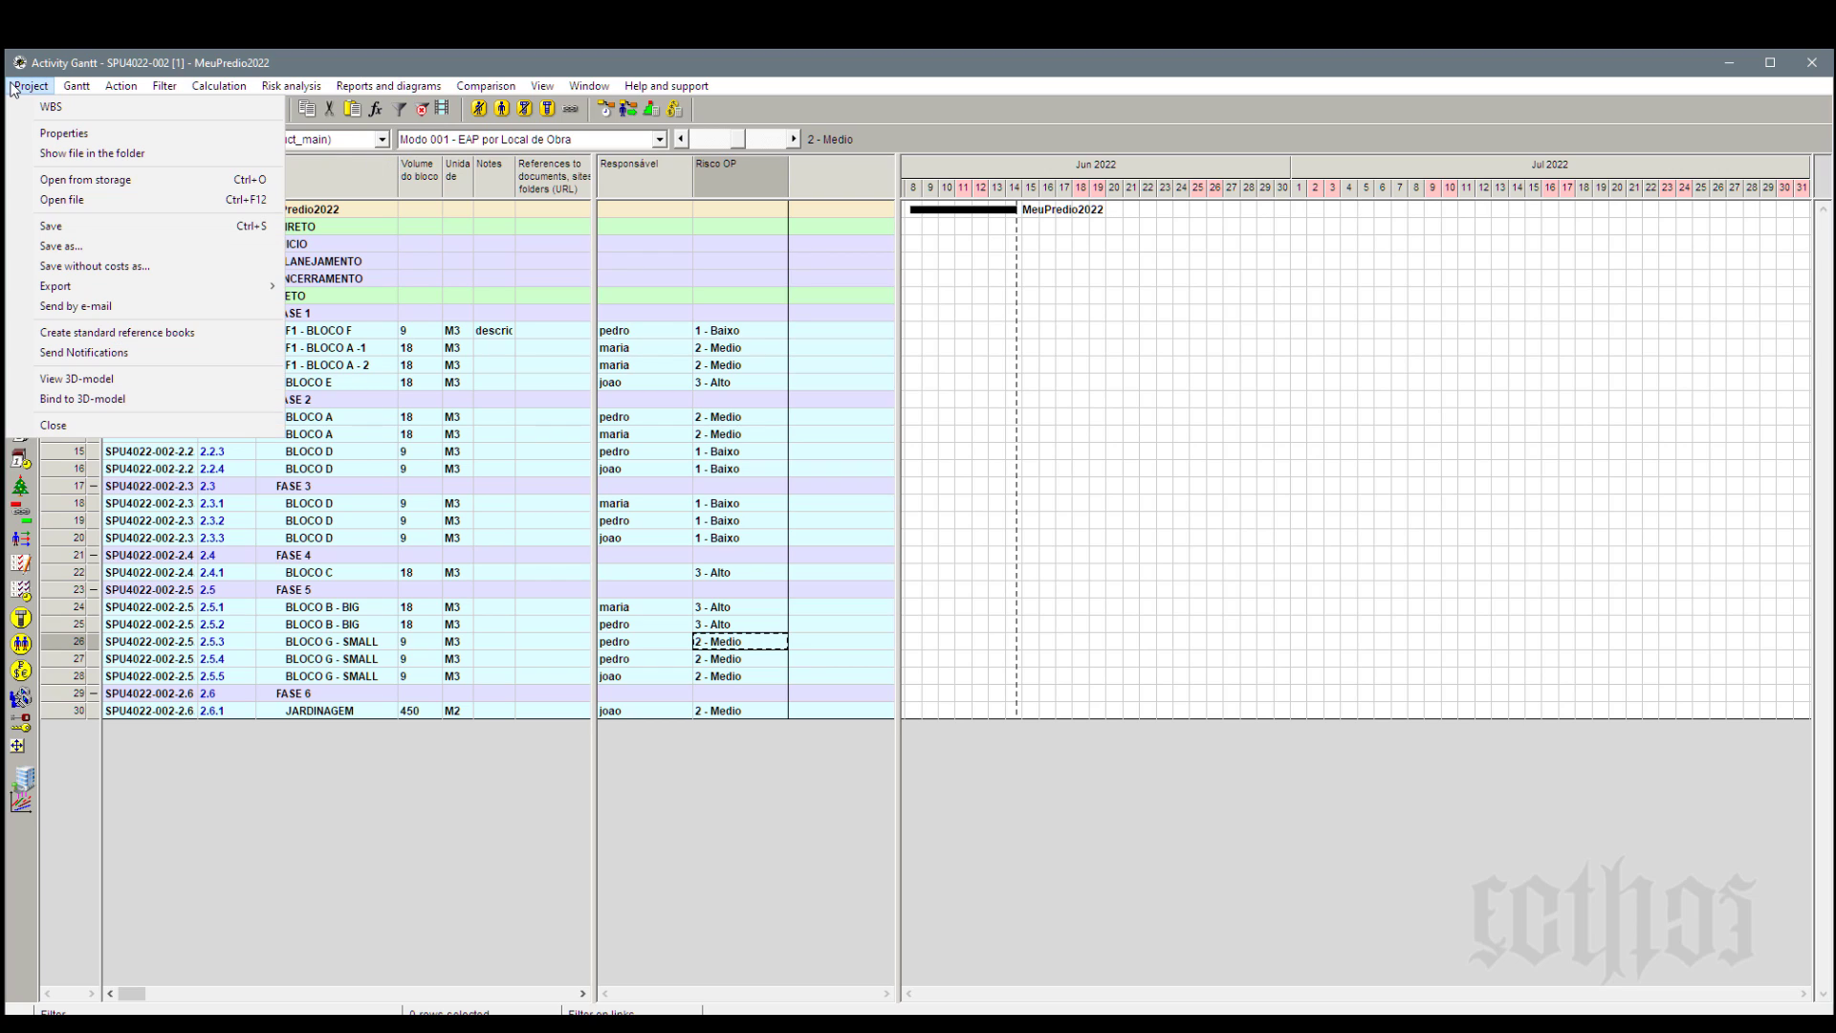
click(98, 71)
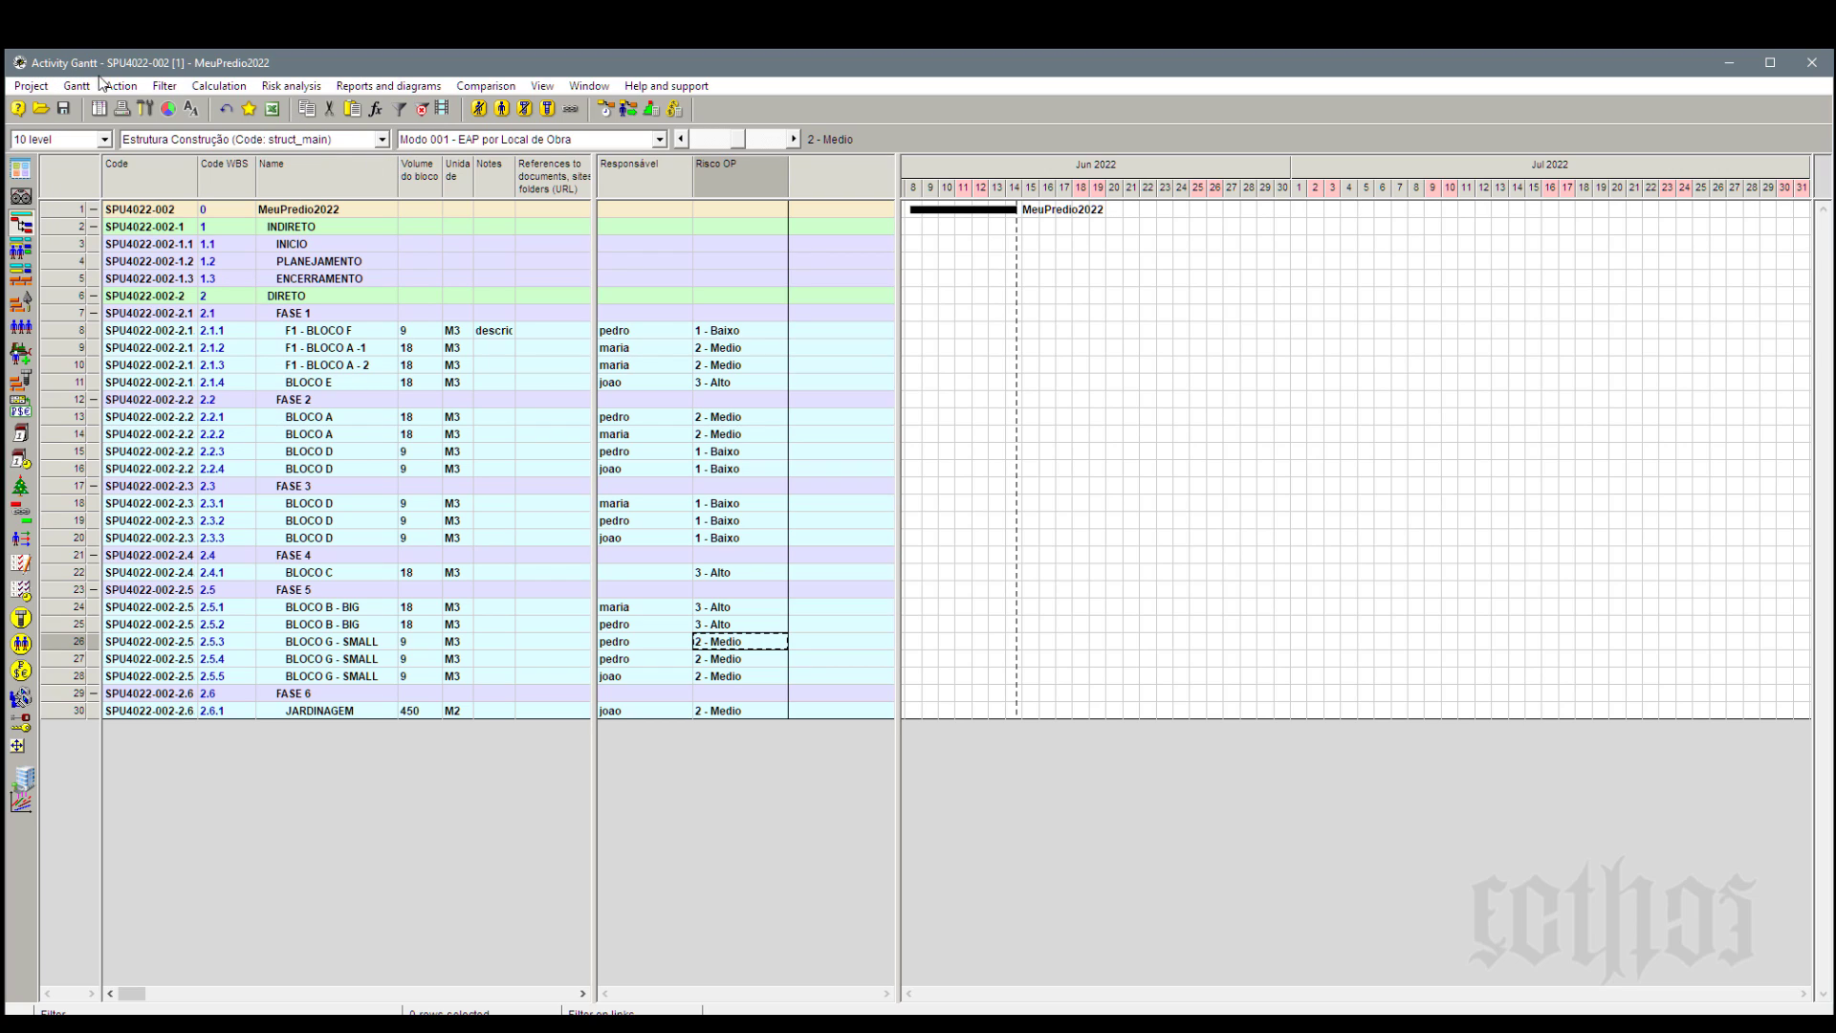
click(553, 138)
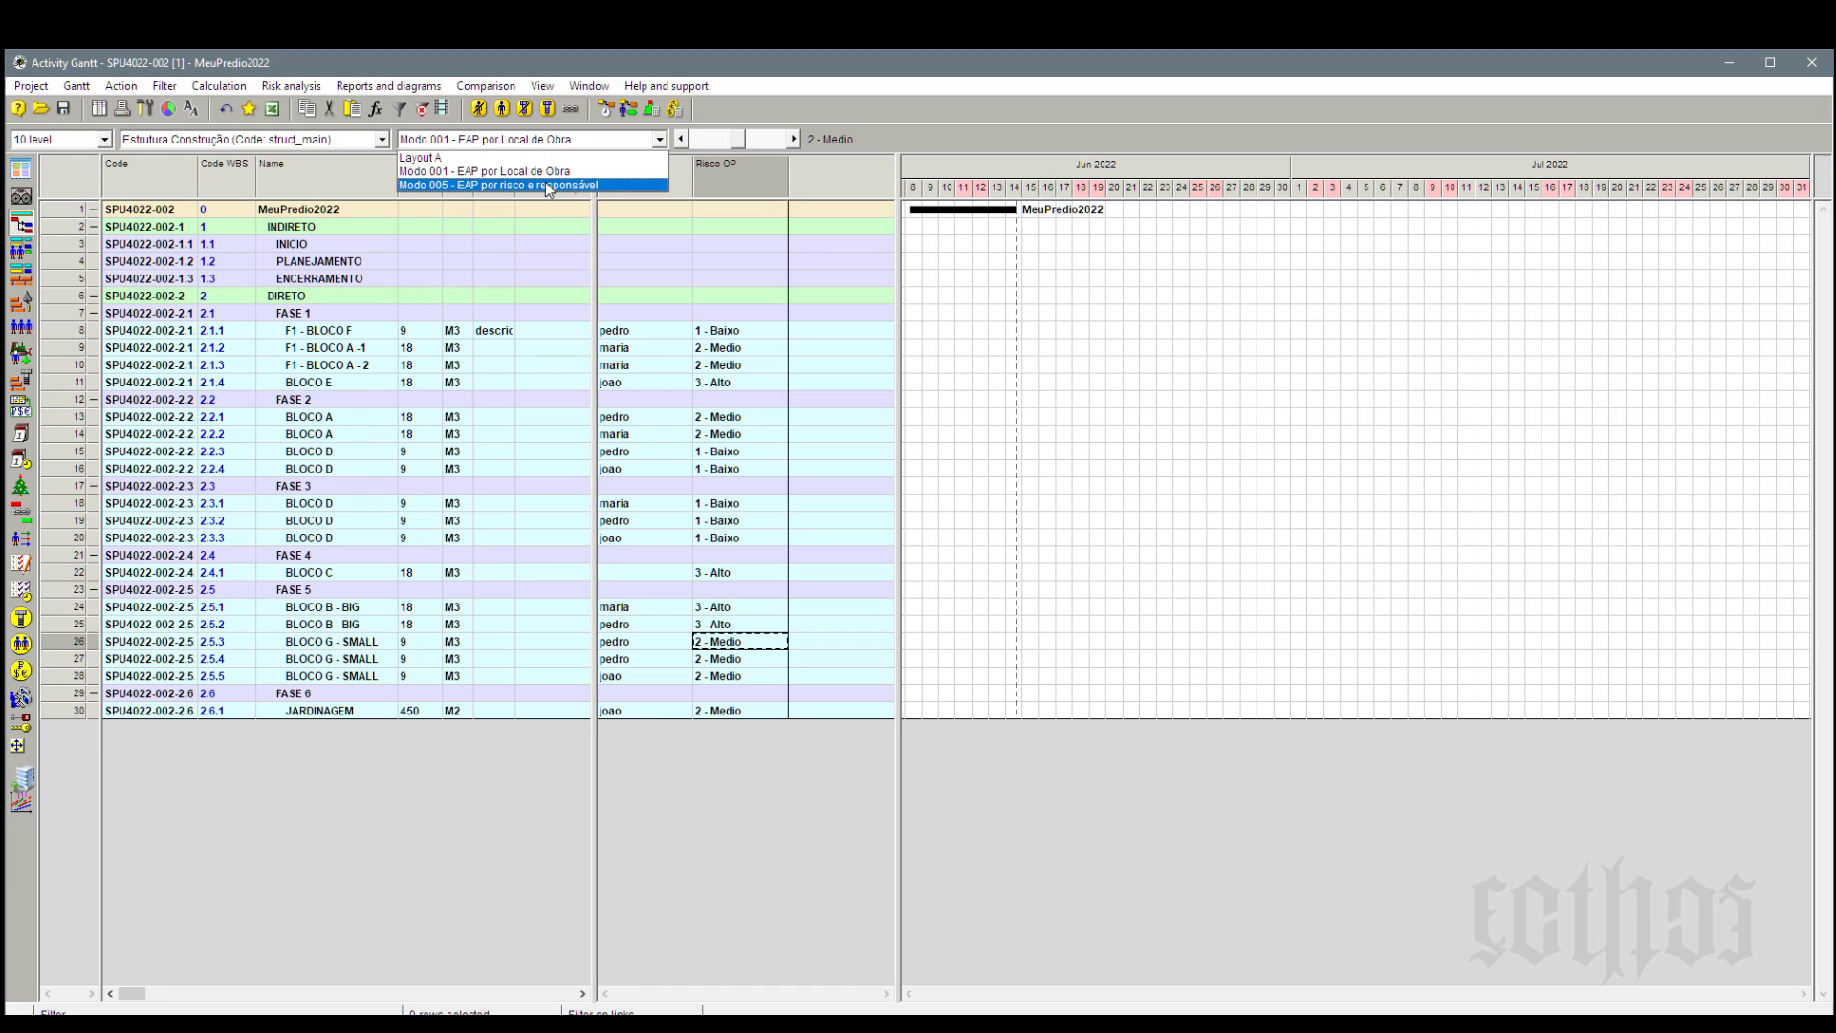
click(553, 185)
click(29, 86)
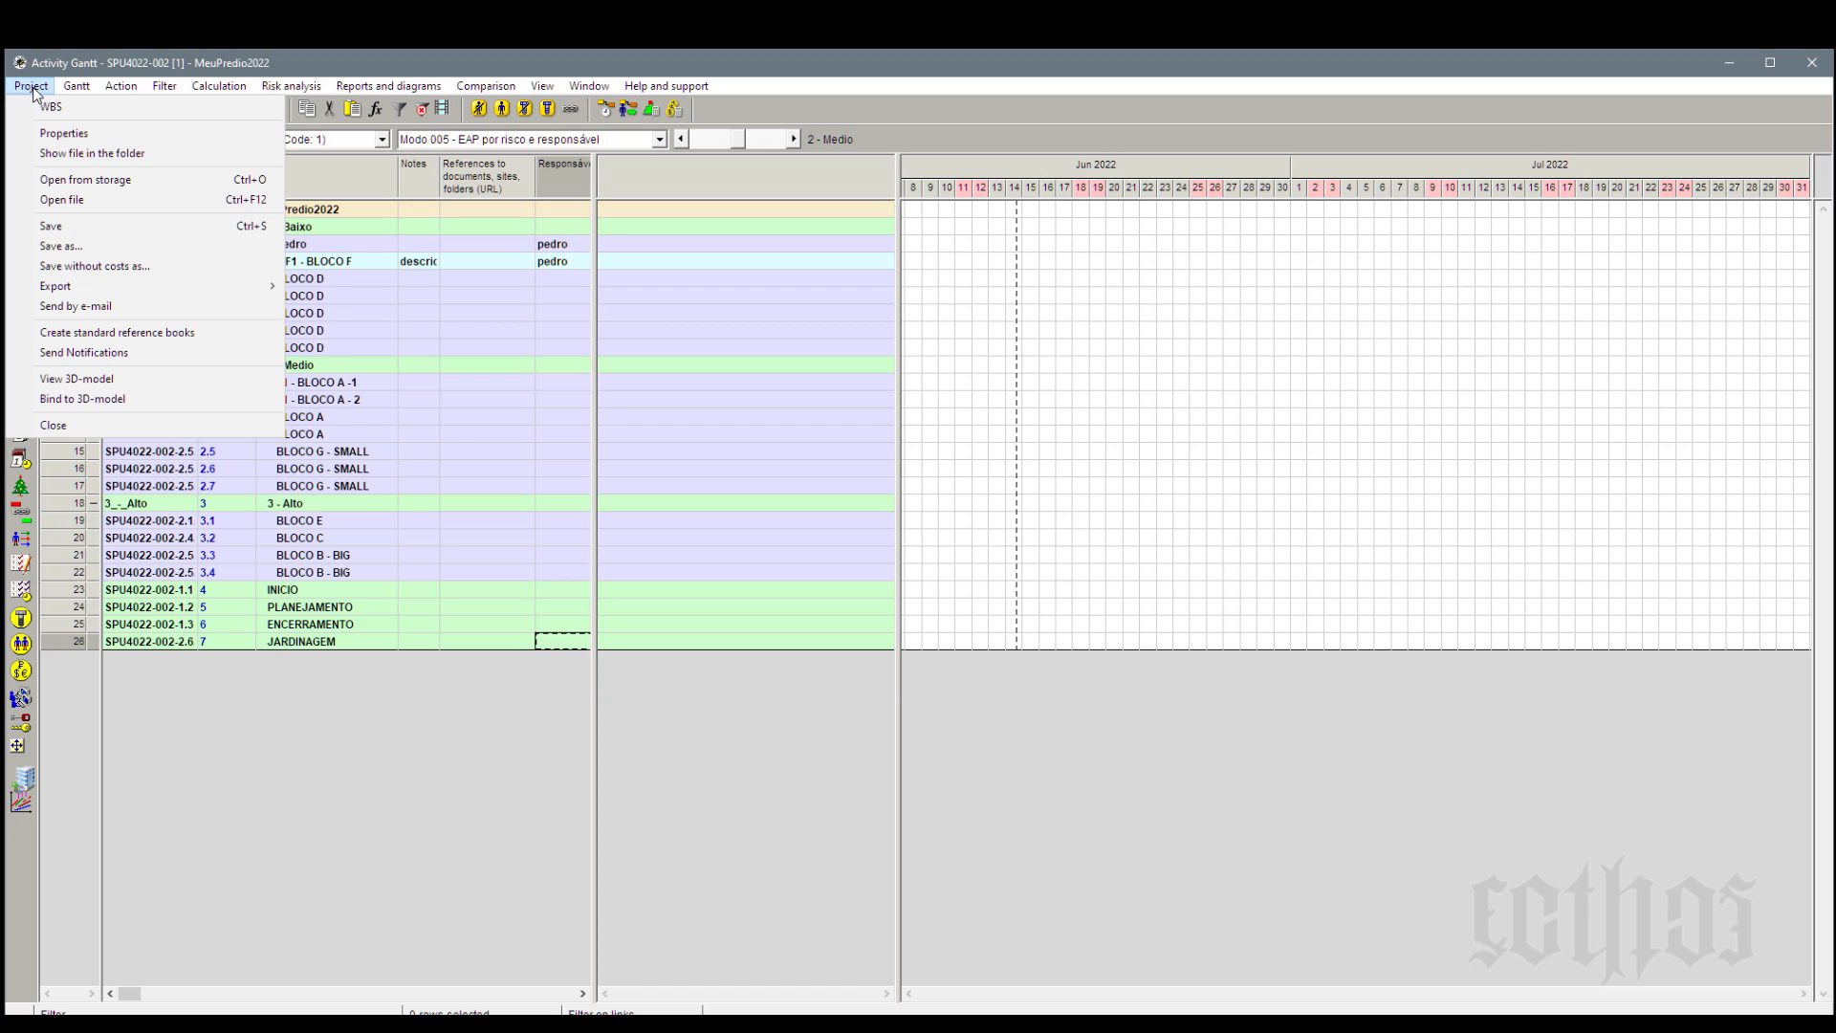
click(50, 106)
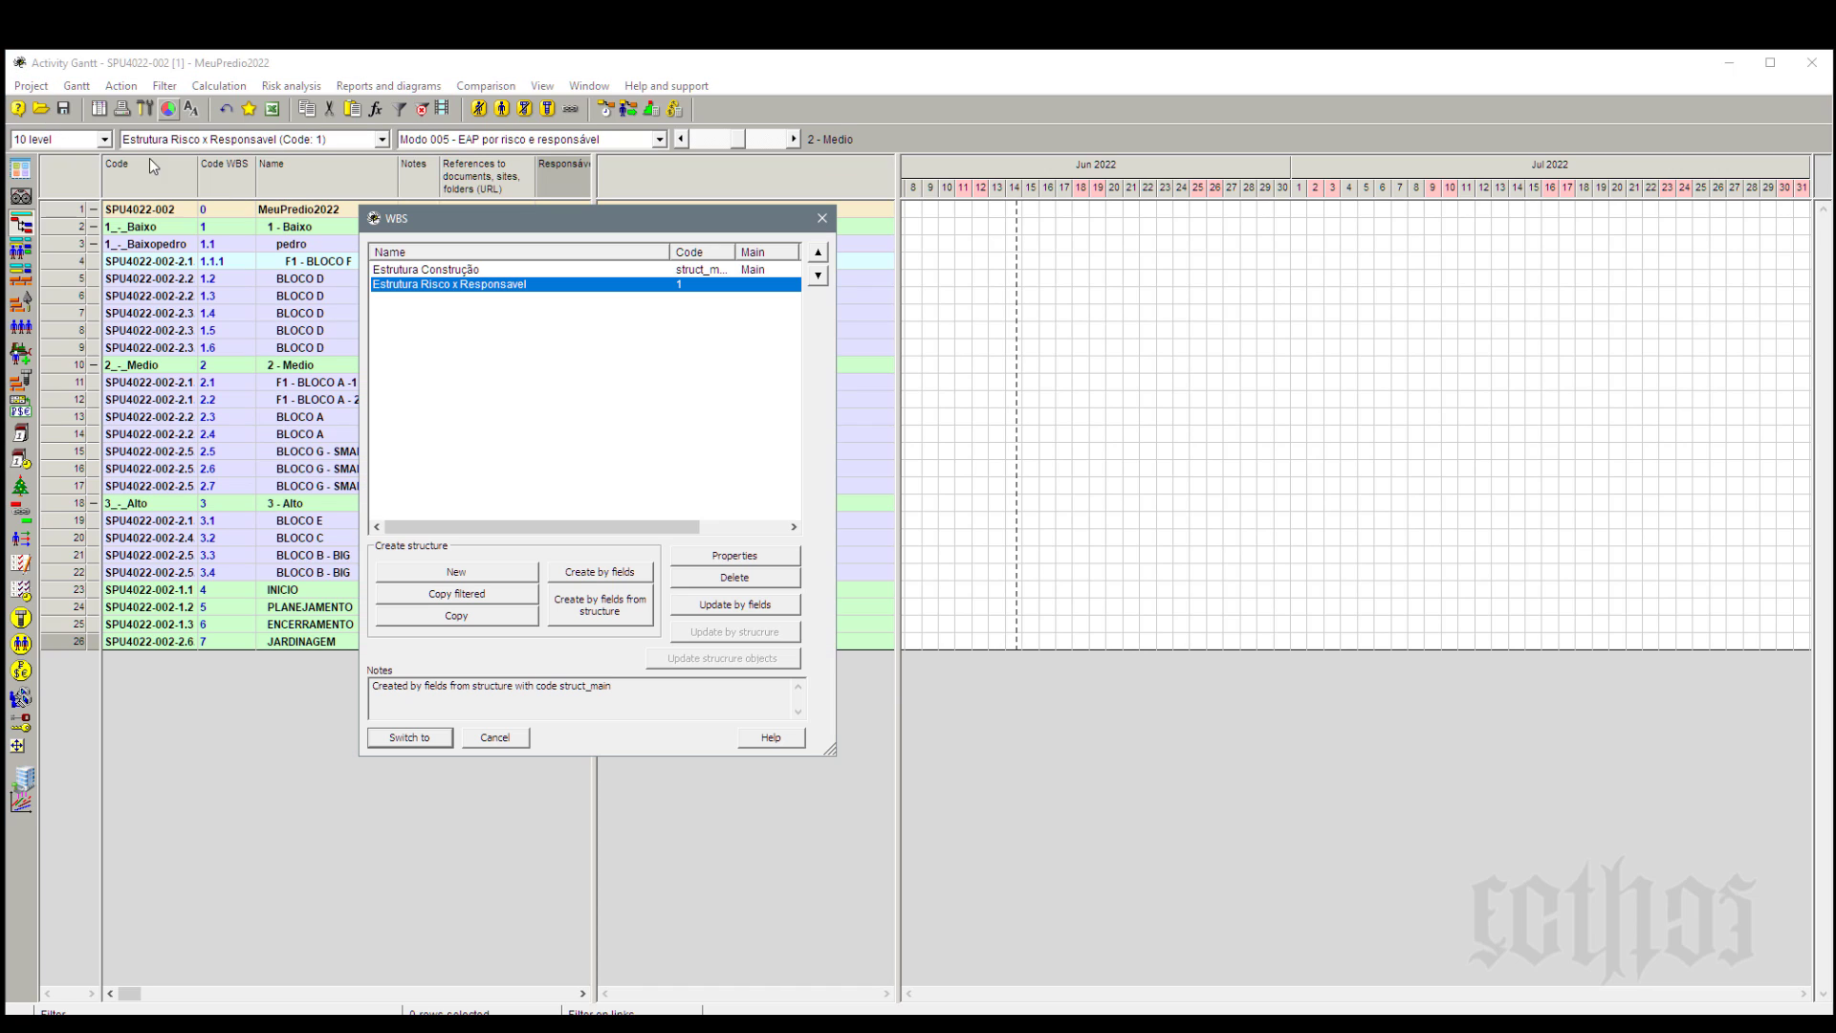
click(698, 607)
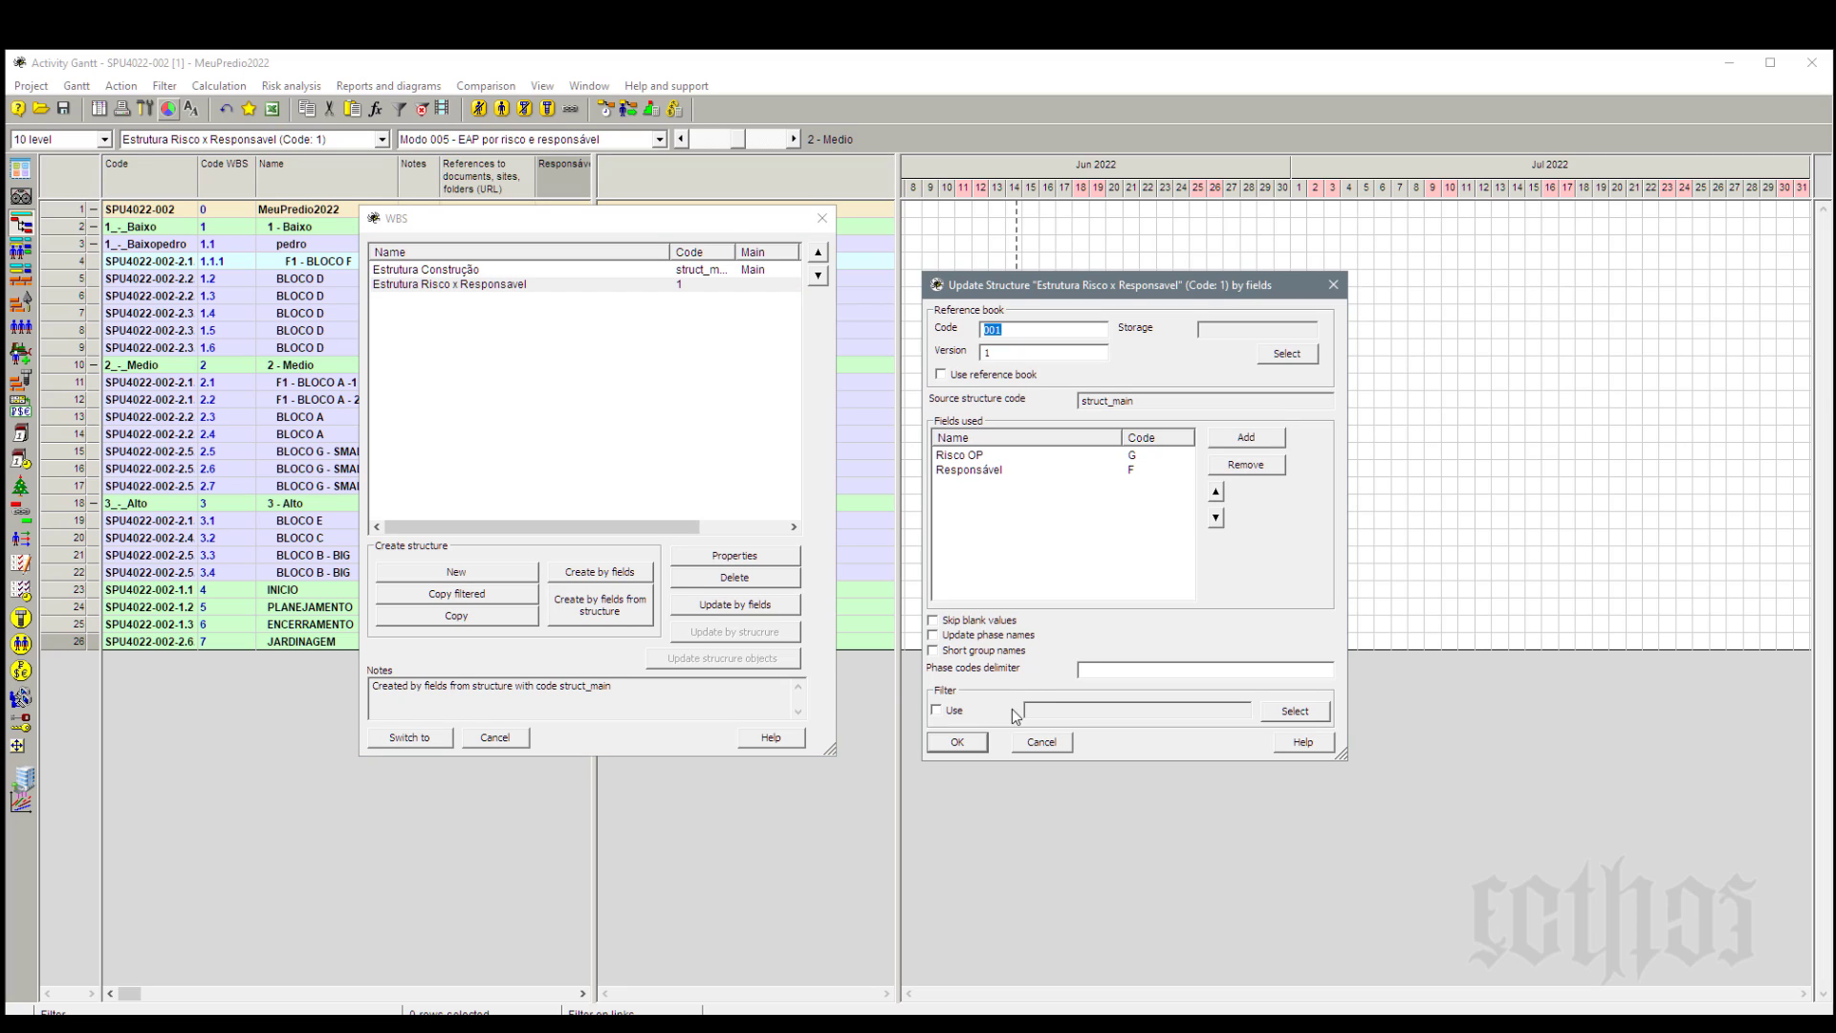
click(957, 744)
click(413, 740)
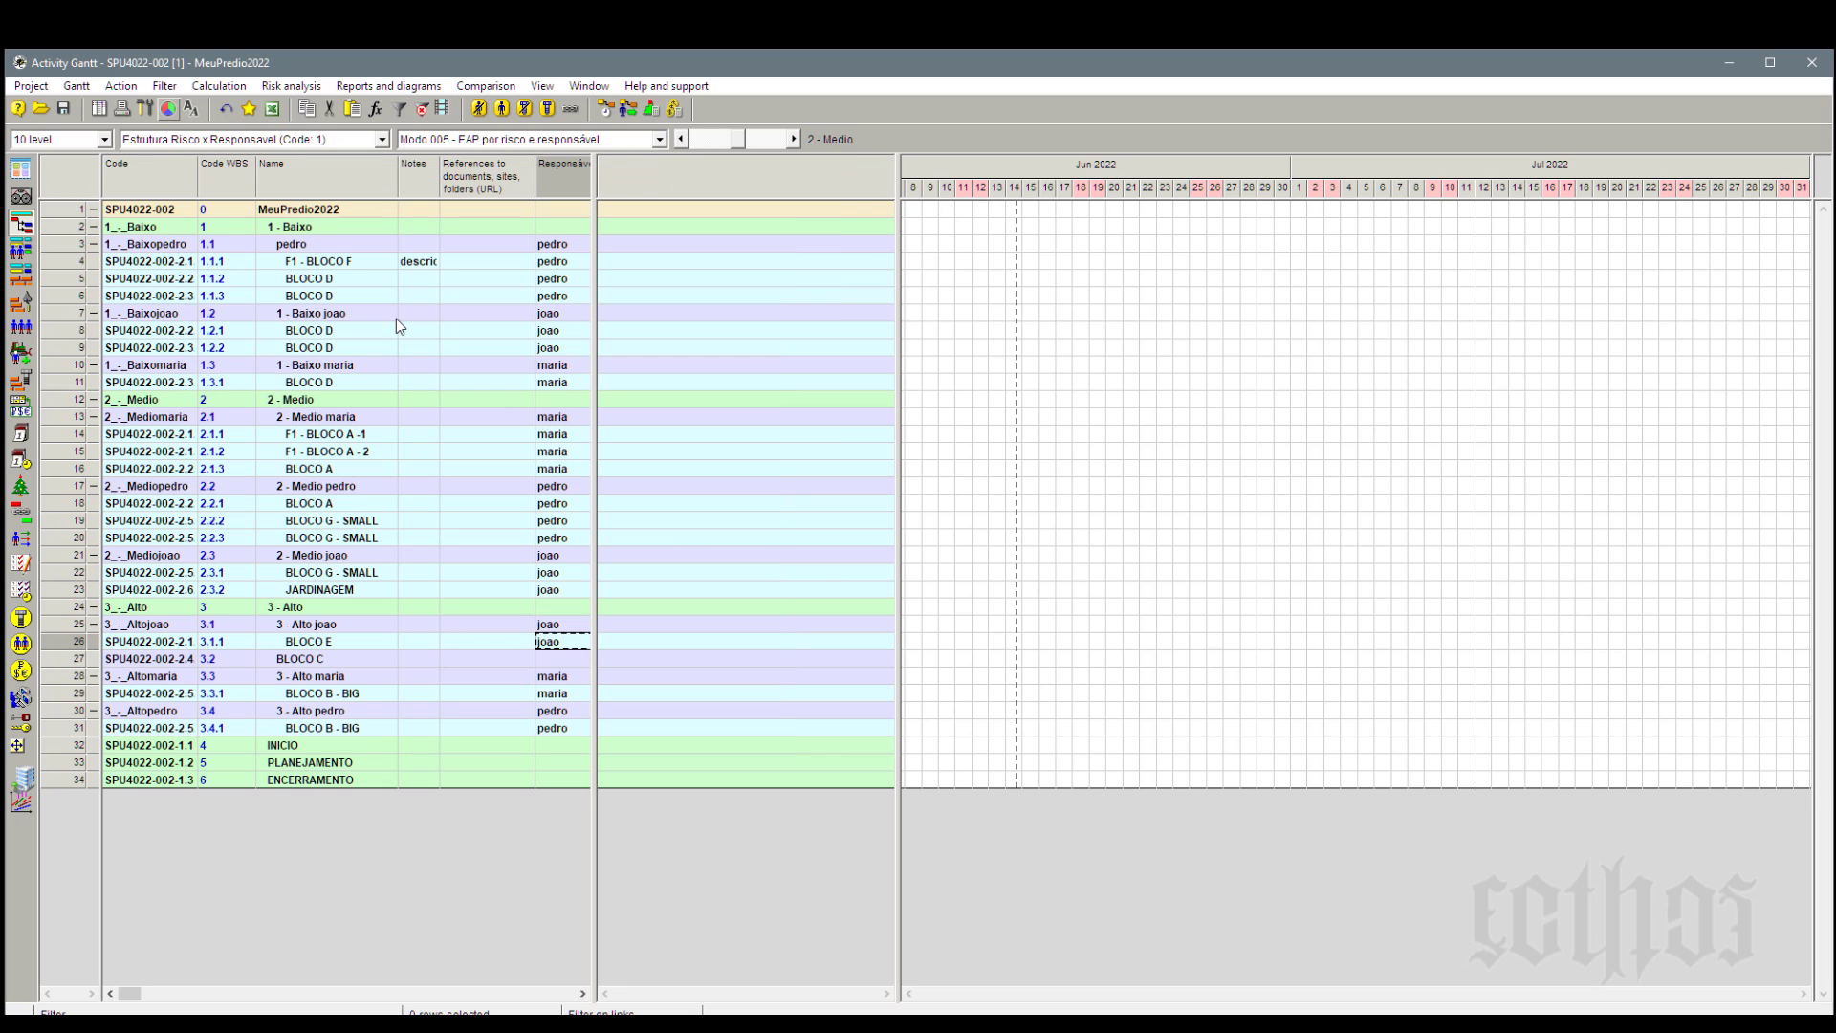
Collapse the structure to 1 level, then expand MeuPredio2022 and the 3 - Alto group to show its responsible subgroups.
click(79, 144)
click(76, 159)
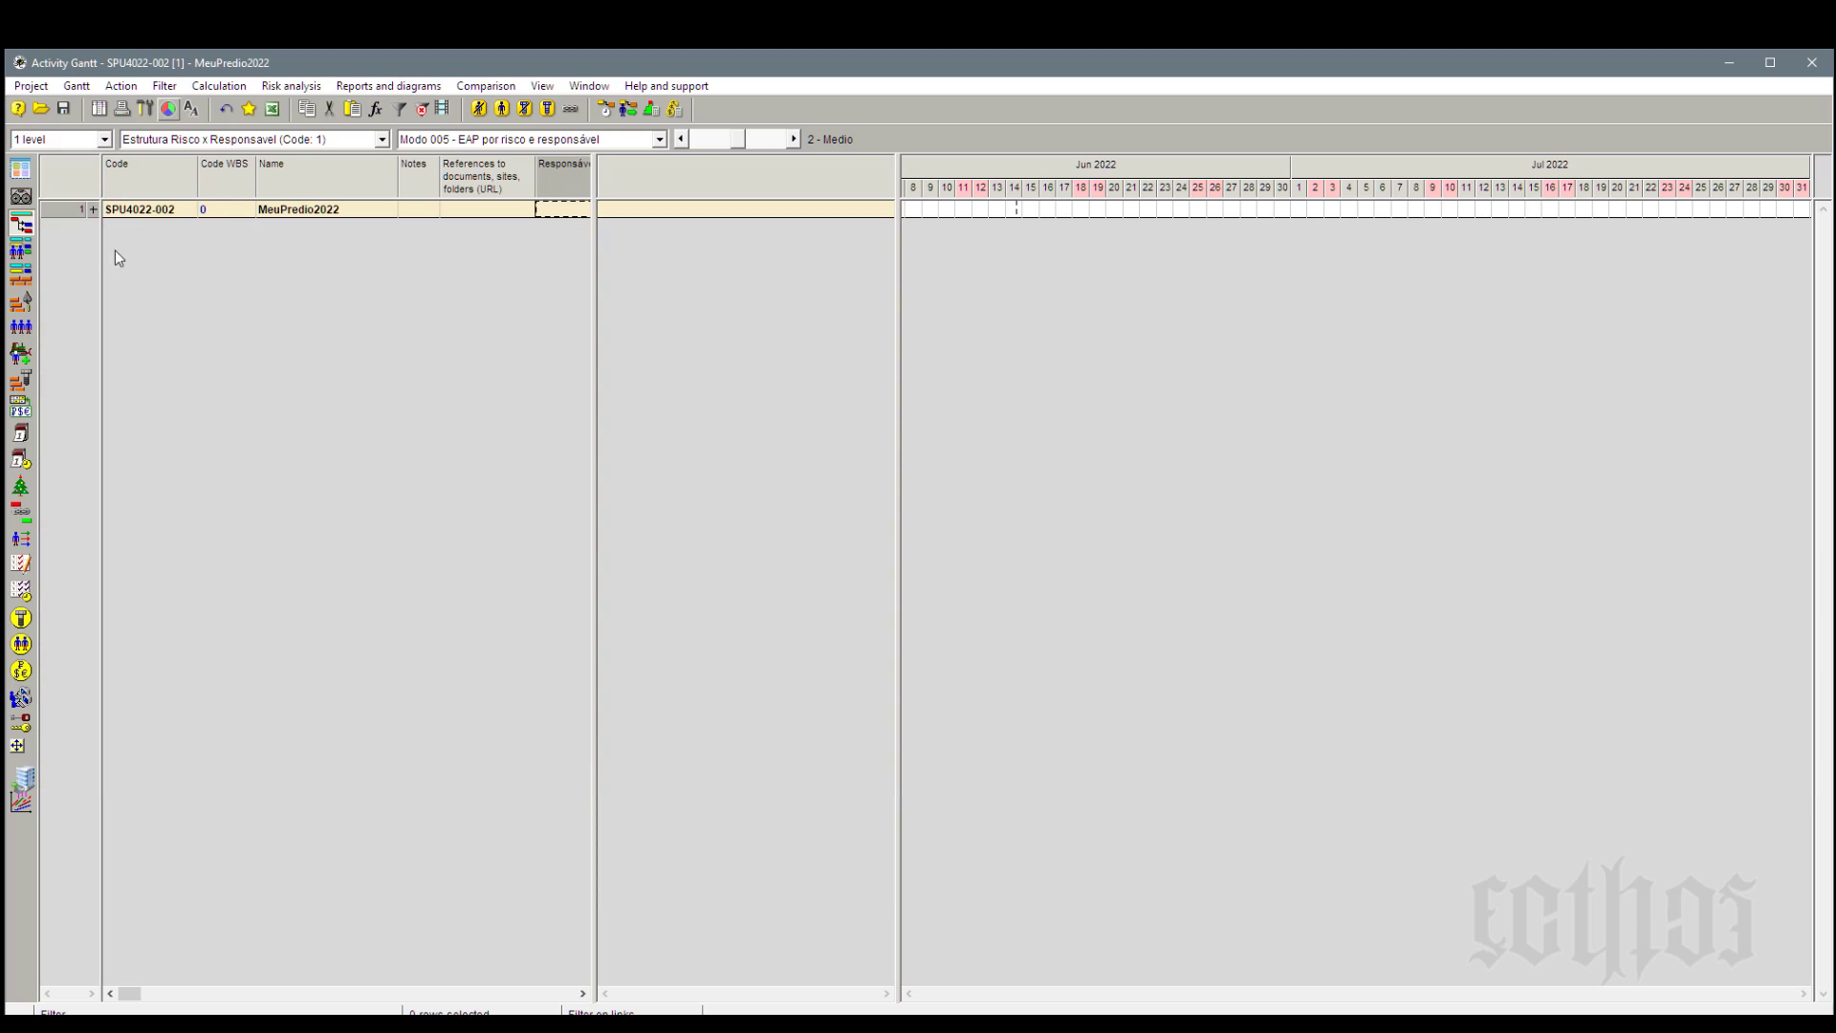
click(93, 211)
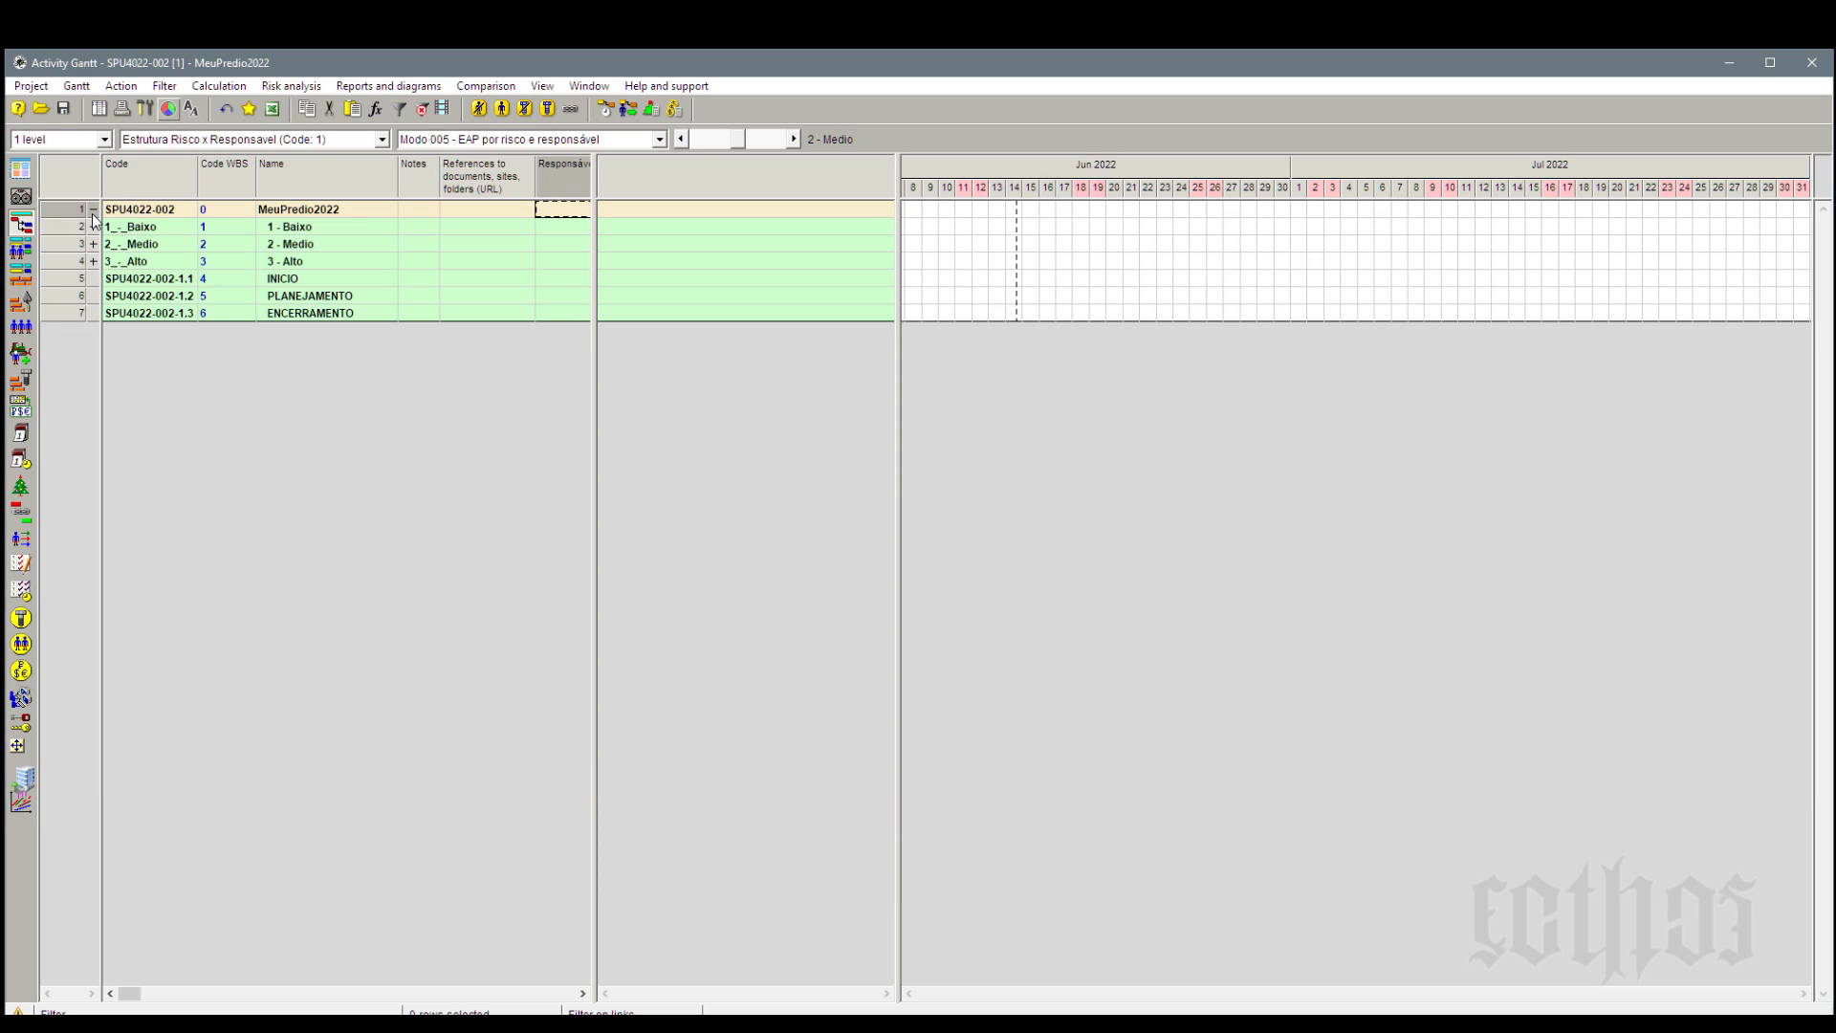
click(95, 262)
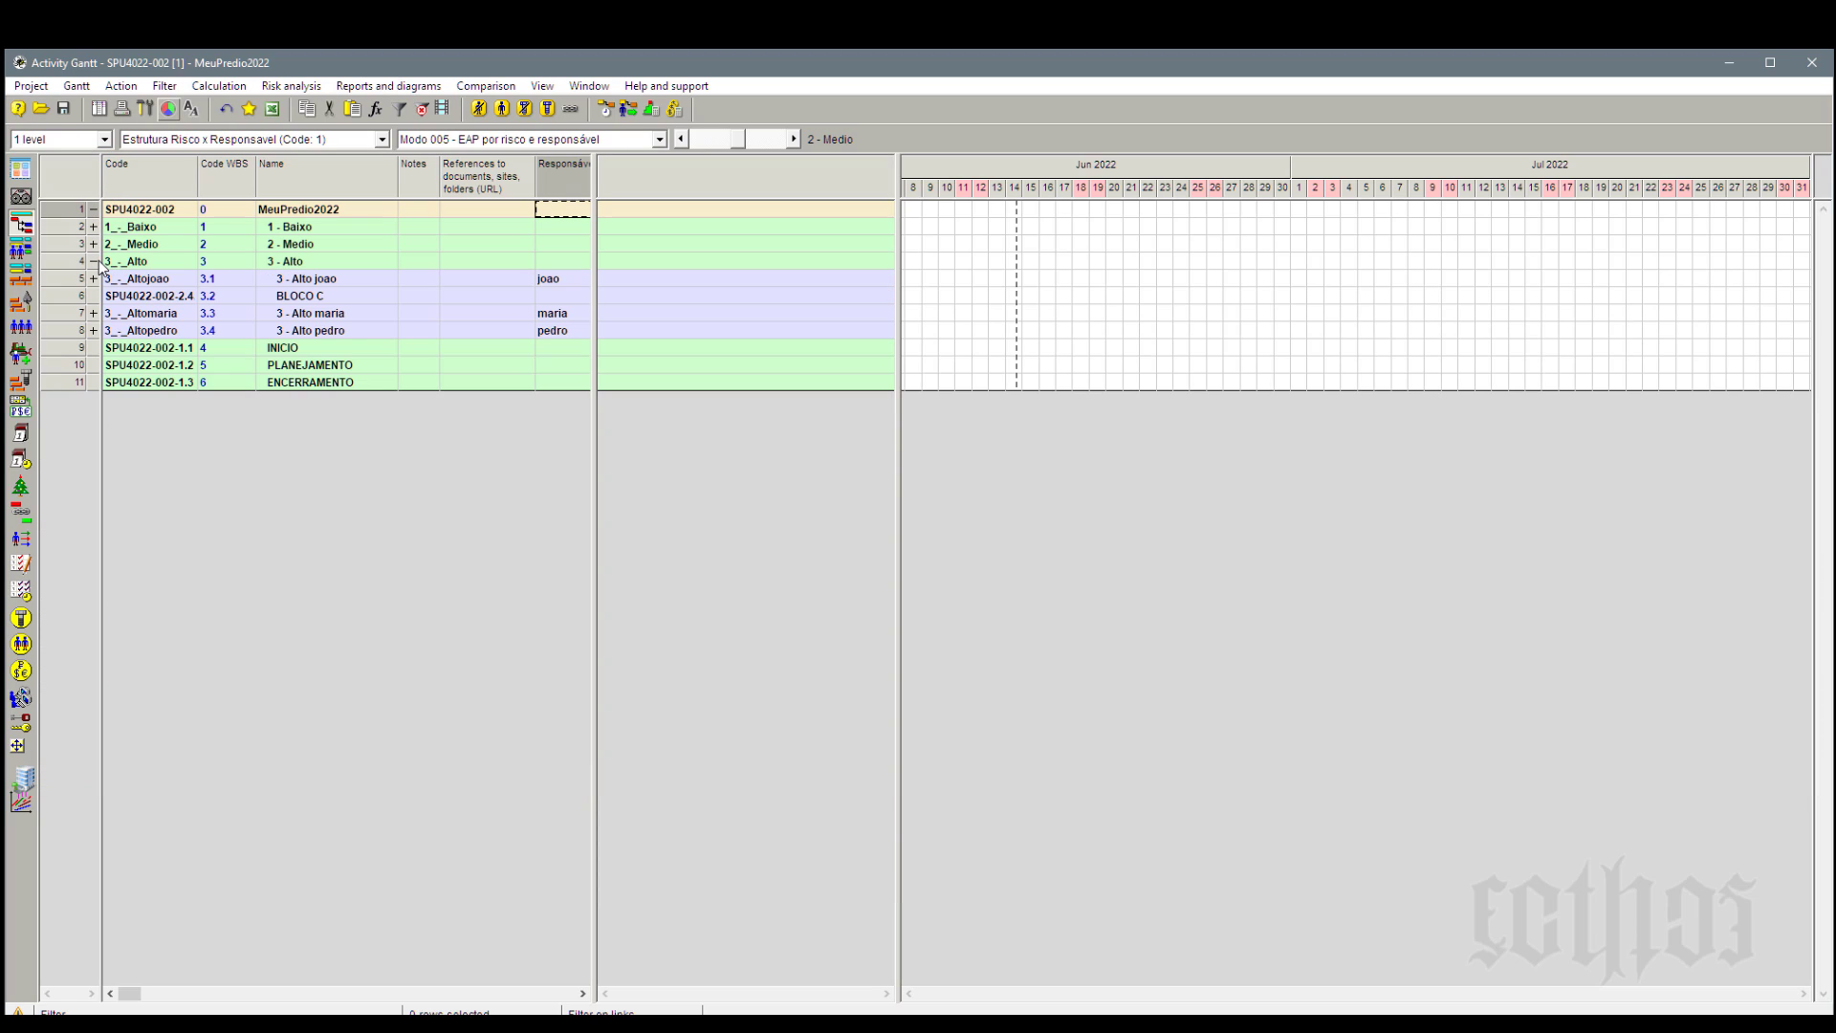
Remove the "3 - Alto" prefix from the names of the three responsible subgroups under 3 - Alto, keeping only each person's name.
double_click(357, 280)
drag(298, 279, 223, 279)
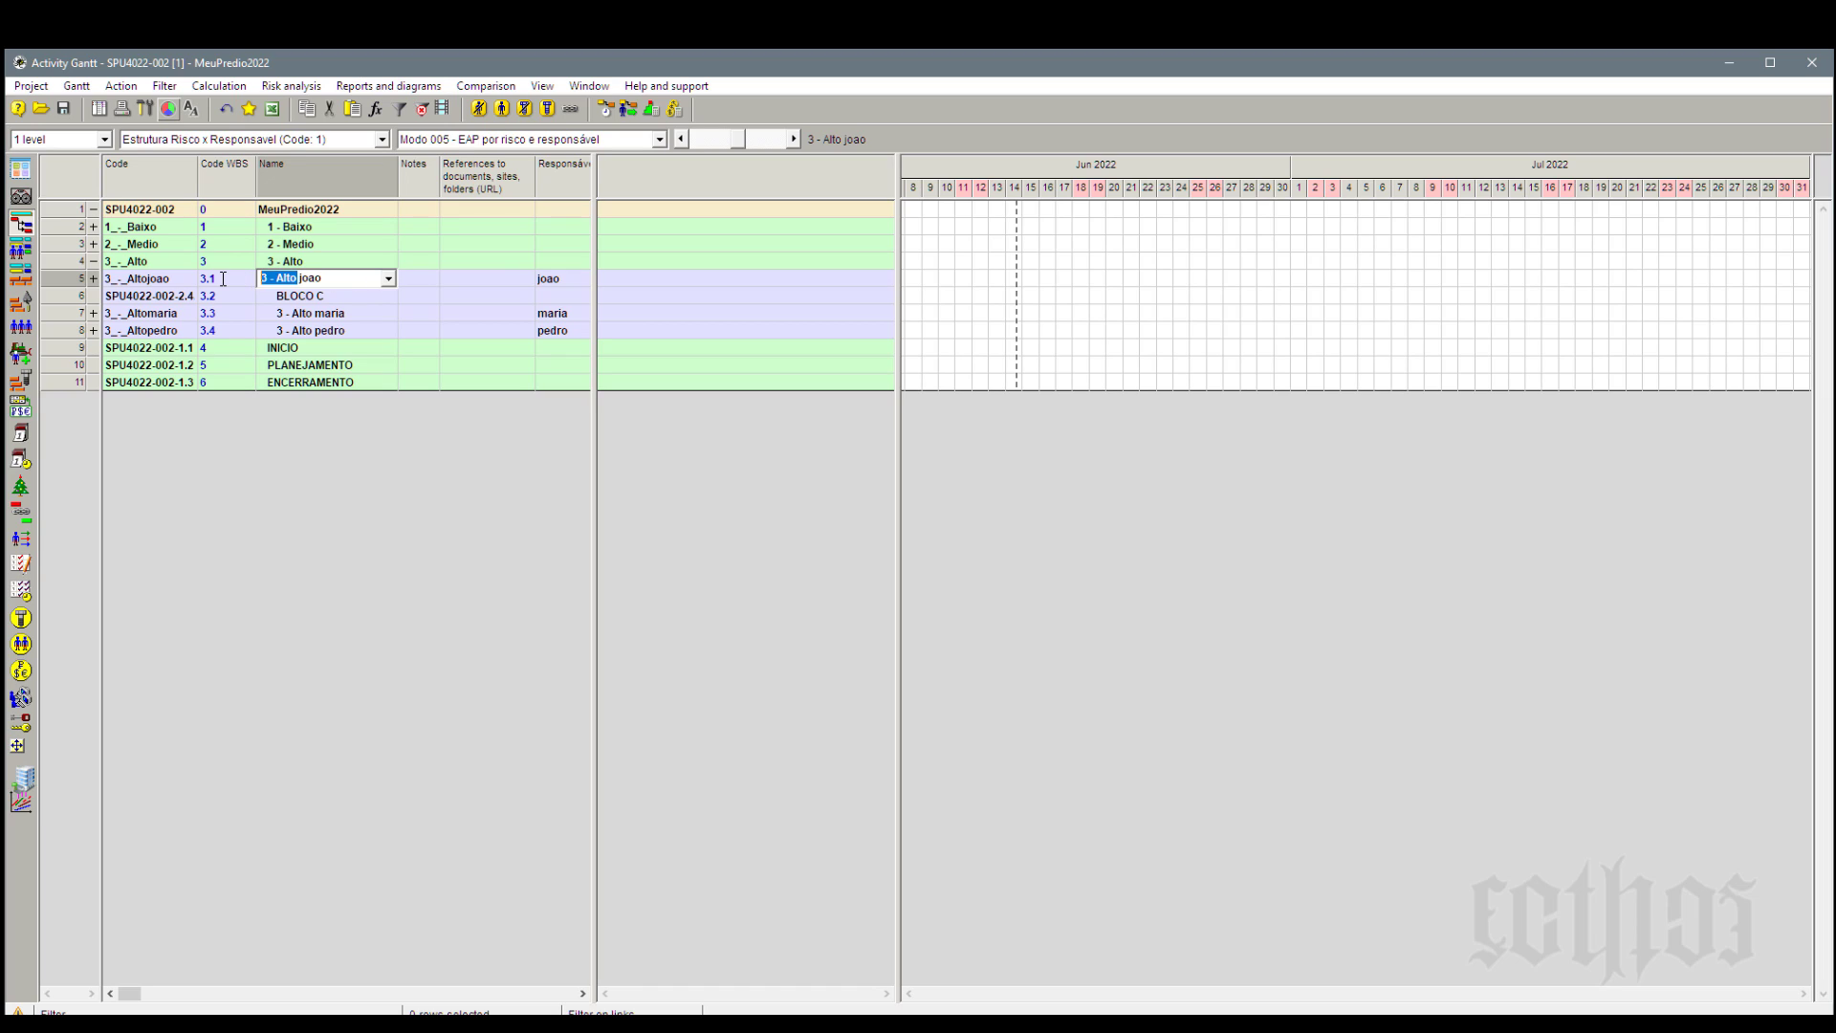
key(BackSpace)
click(325, 315)
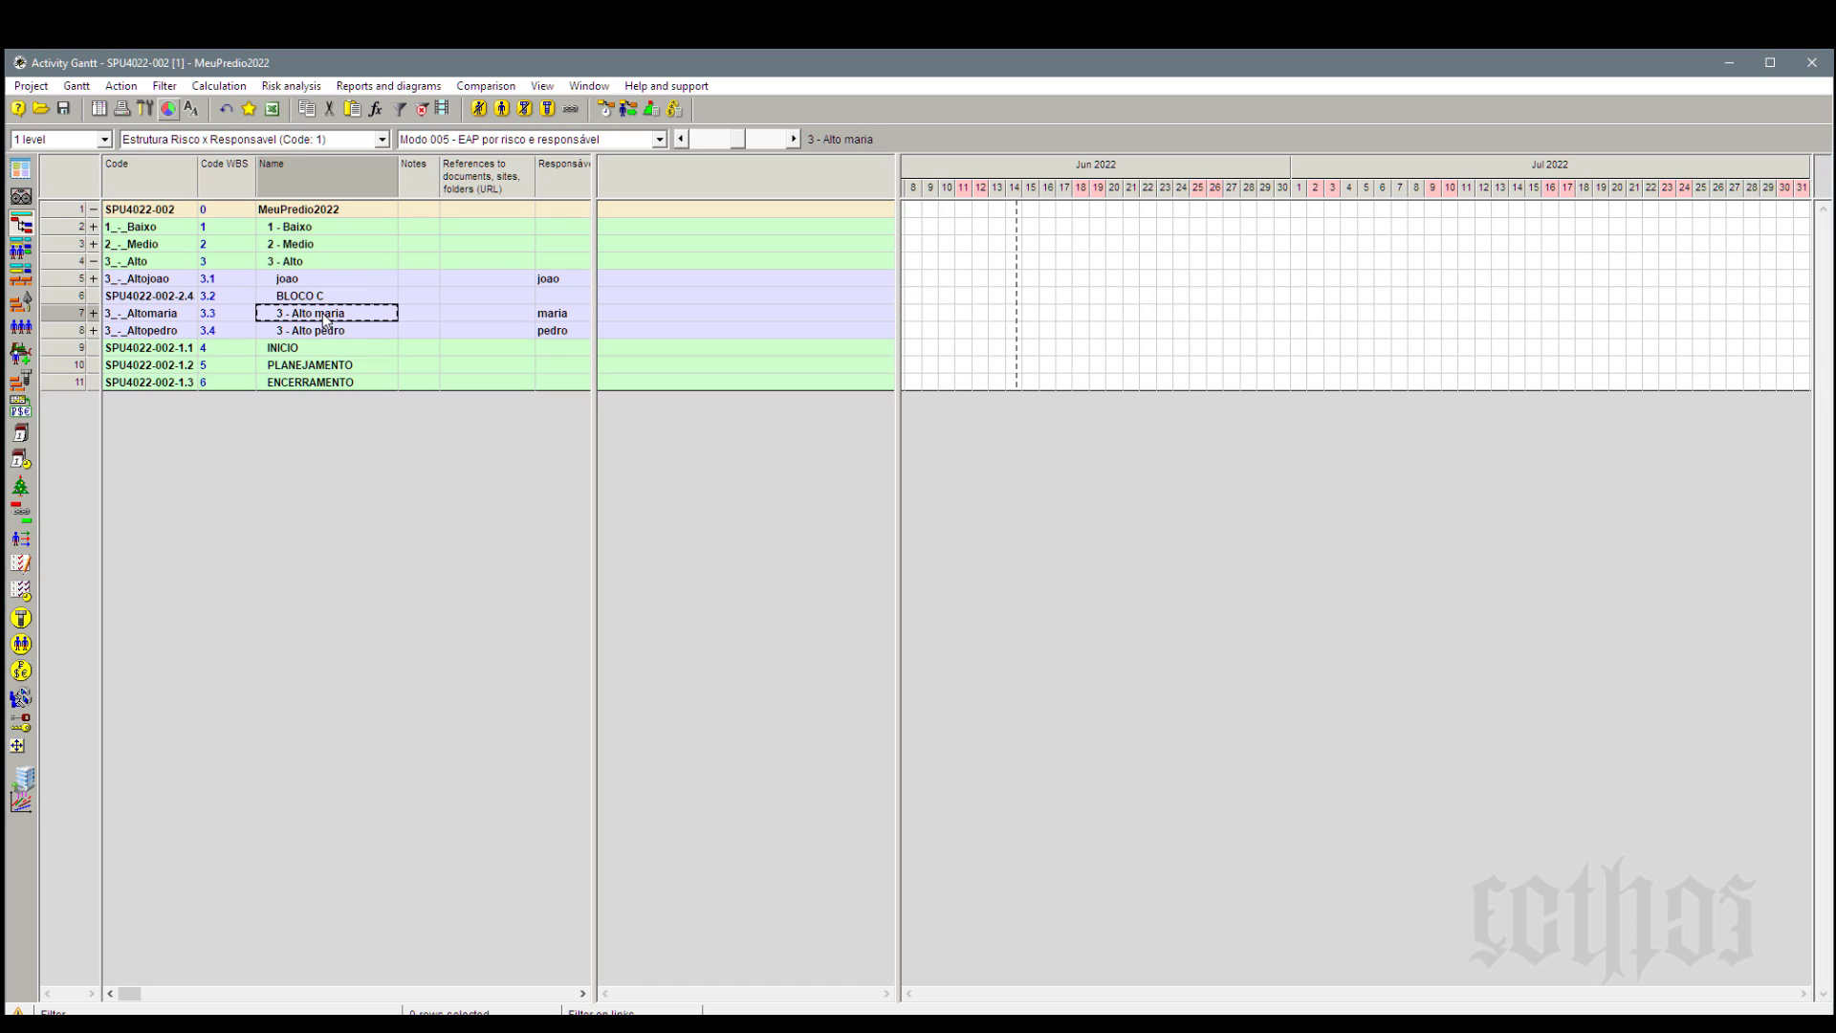
double_click(326, 316)
drag(298, 313, 258, 331)
key(BackSpace)
double_click(316, 331)
key(BackSpace)
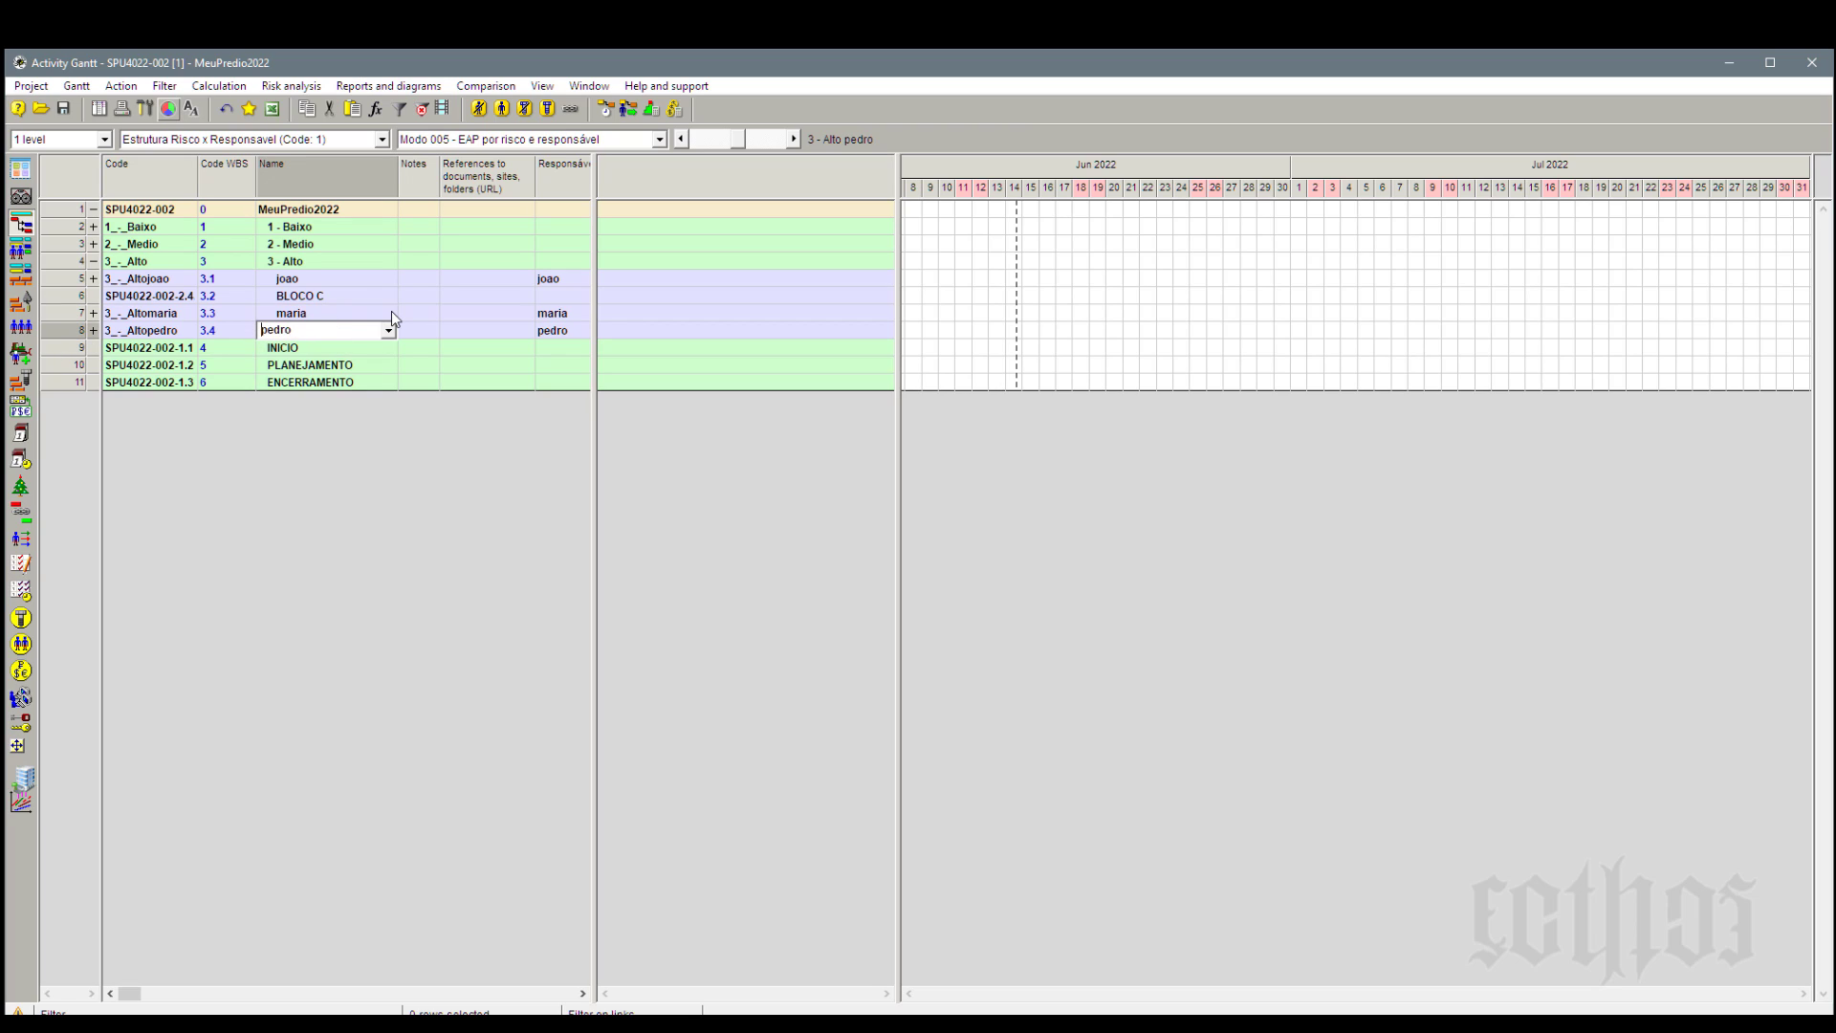
click(336, 320)
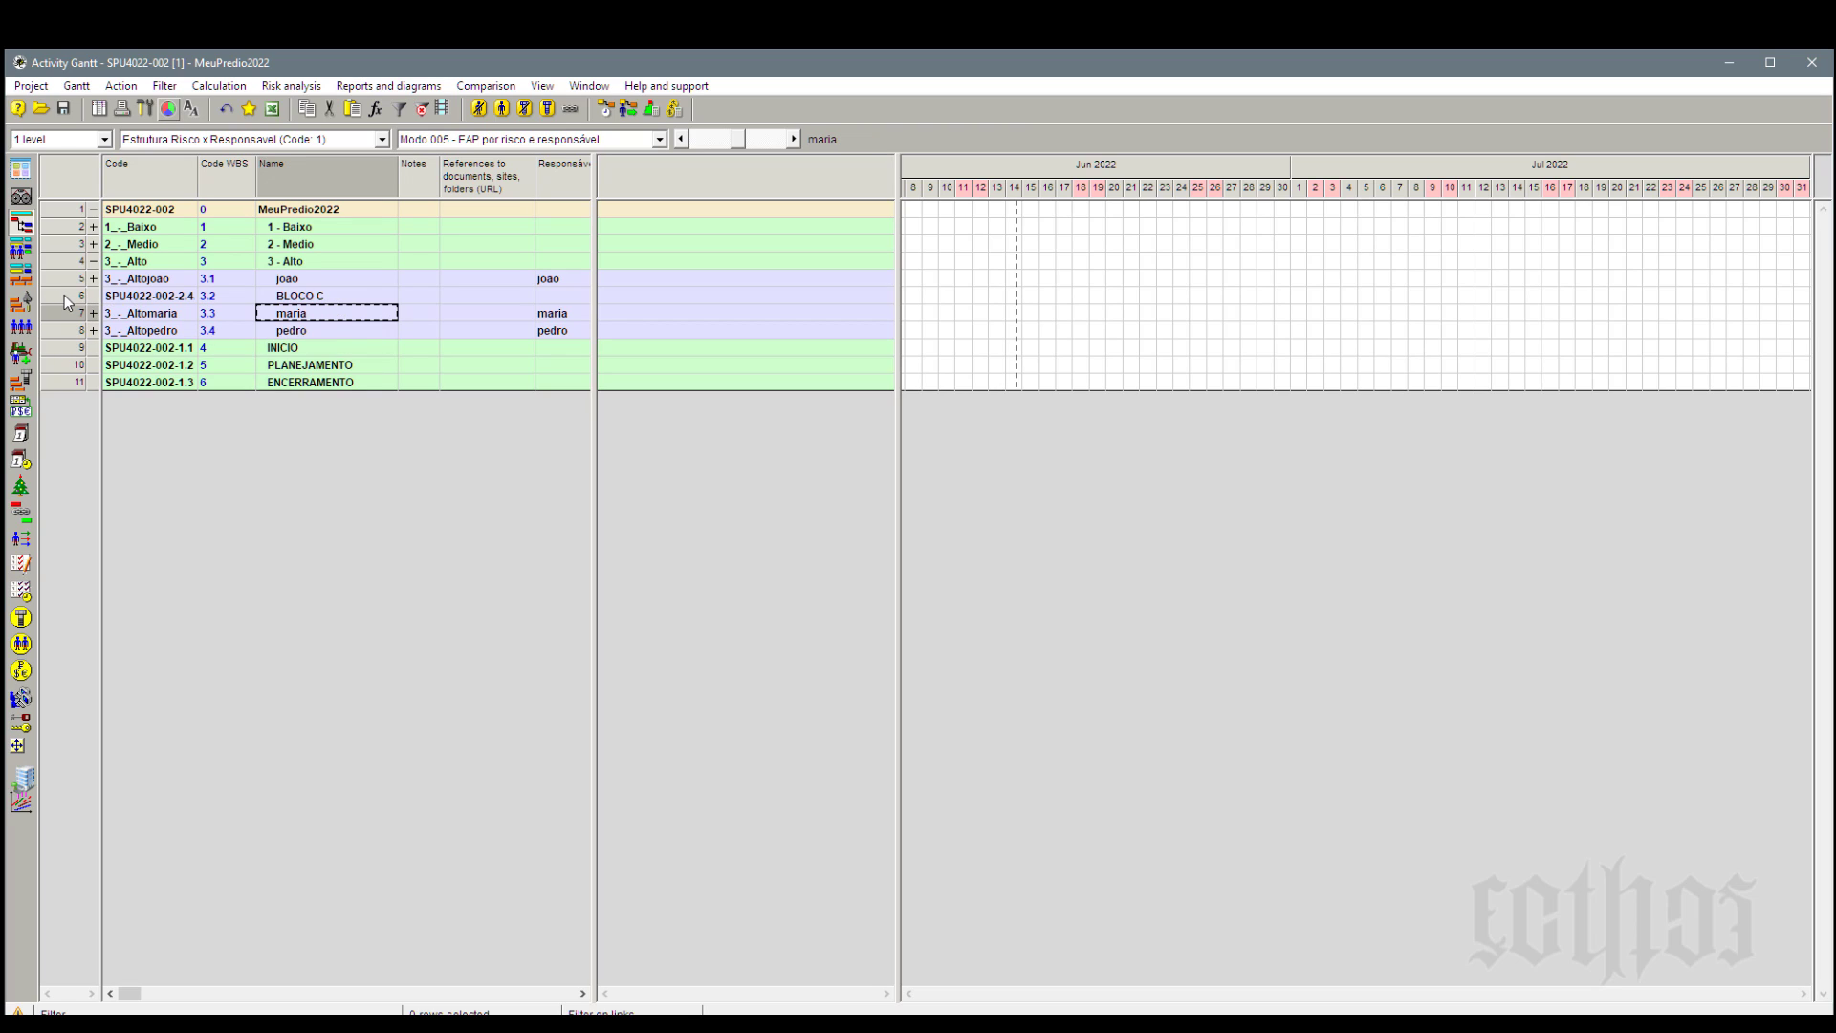
Switch to Modo 001 - EAP por Local de Obra and enter the responsible person's name for BLOCO C in FASE 4.
click(560, 140)
click(558, 172)
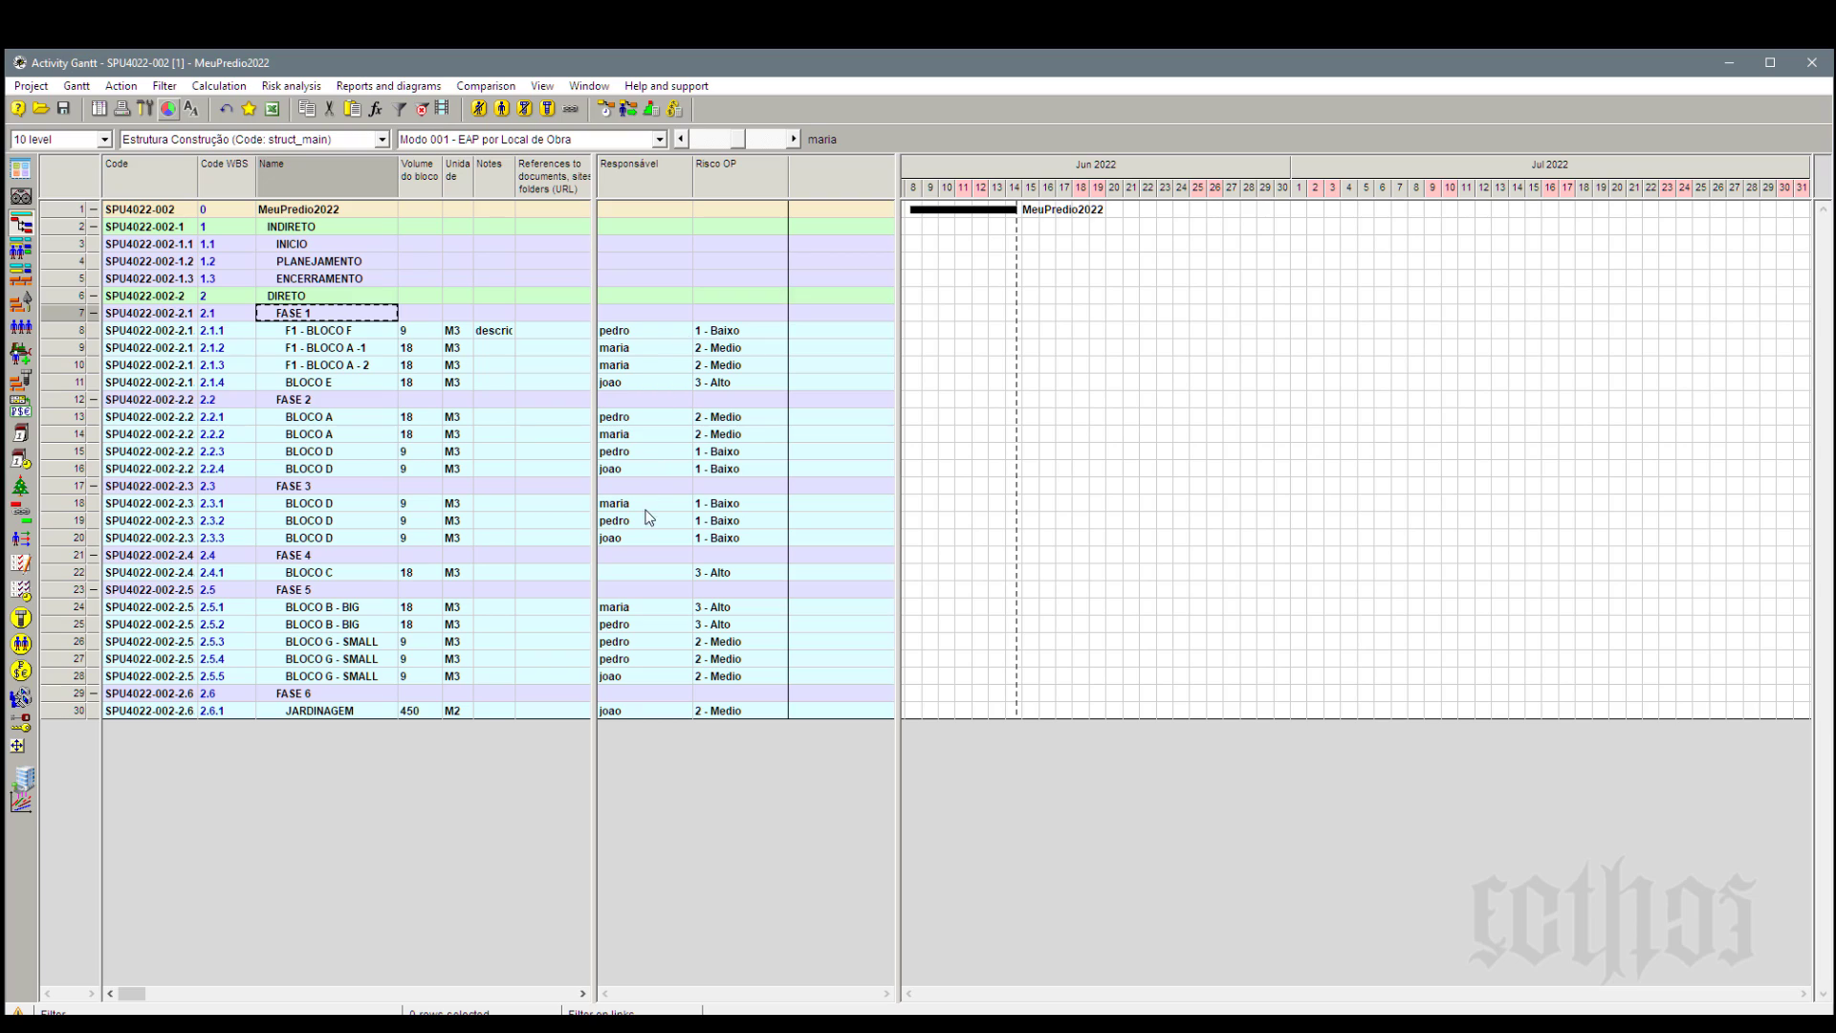
click(633, 571)
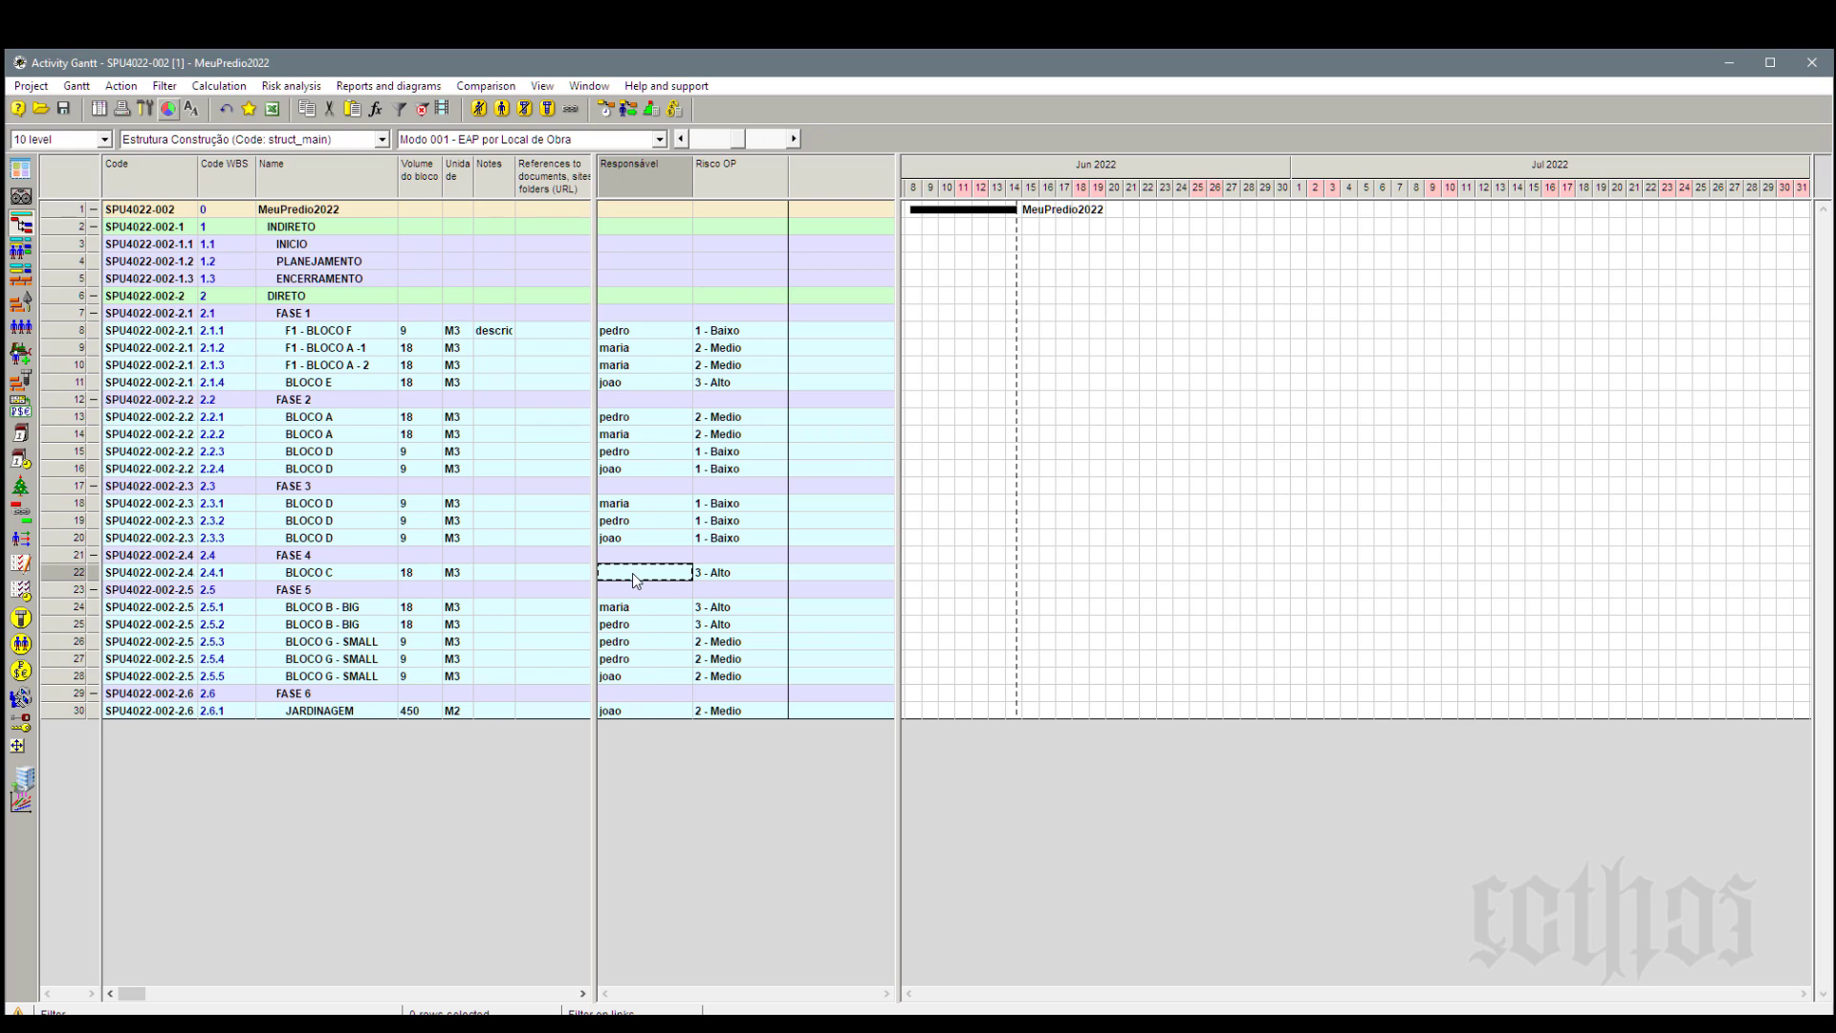
text(joao)
click(641, 503)
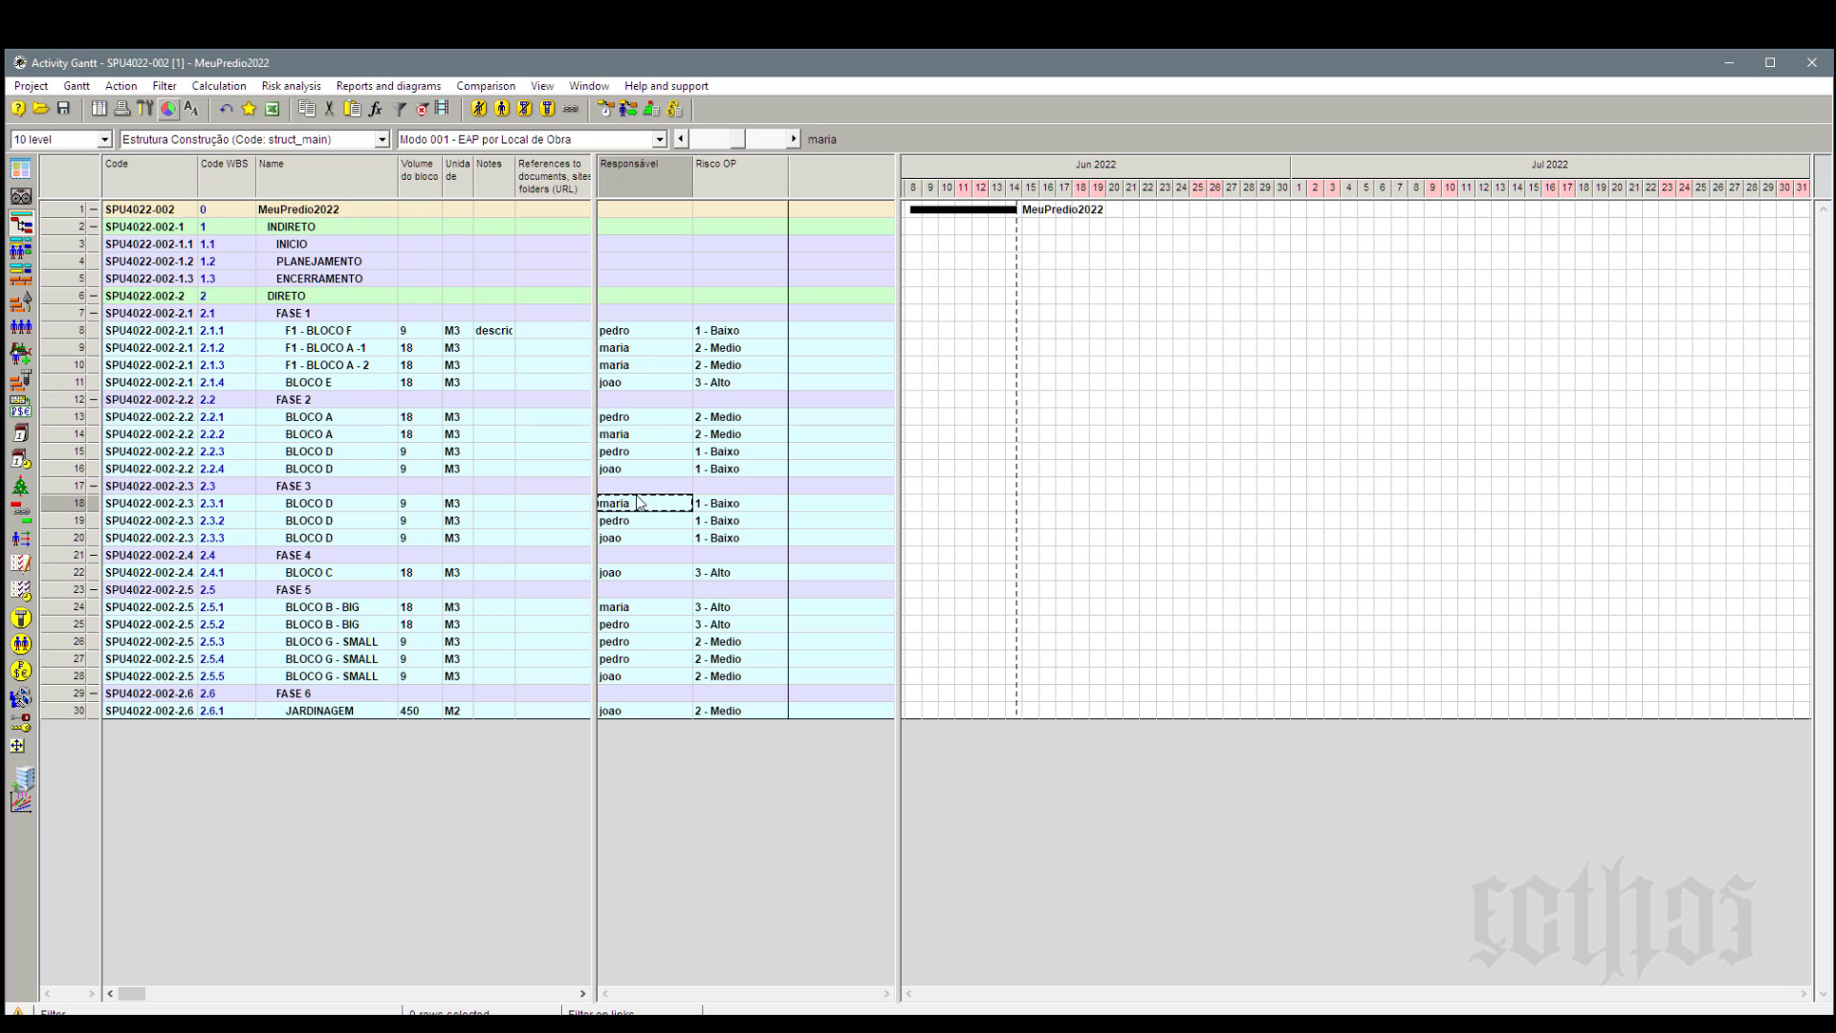
Return to Modo 005 - EAP por risco e responsável and refresh the risk and responsible structure by fields to include BLOCO C's assignment.
click(31, 85)
click(574, 140)
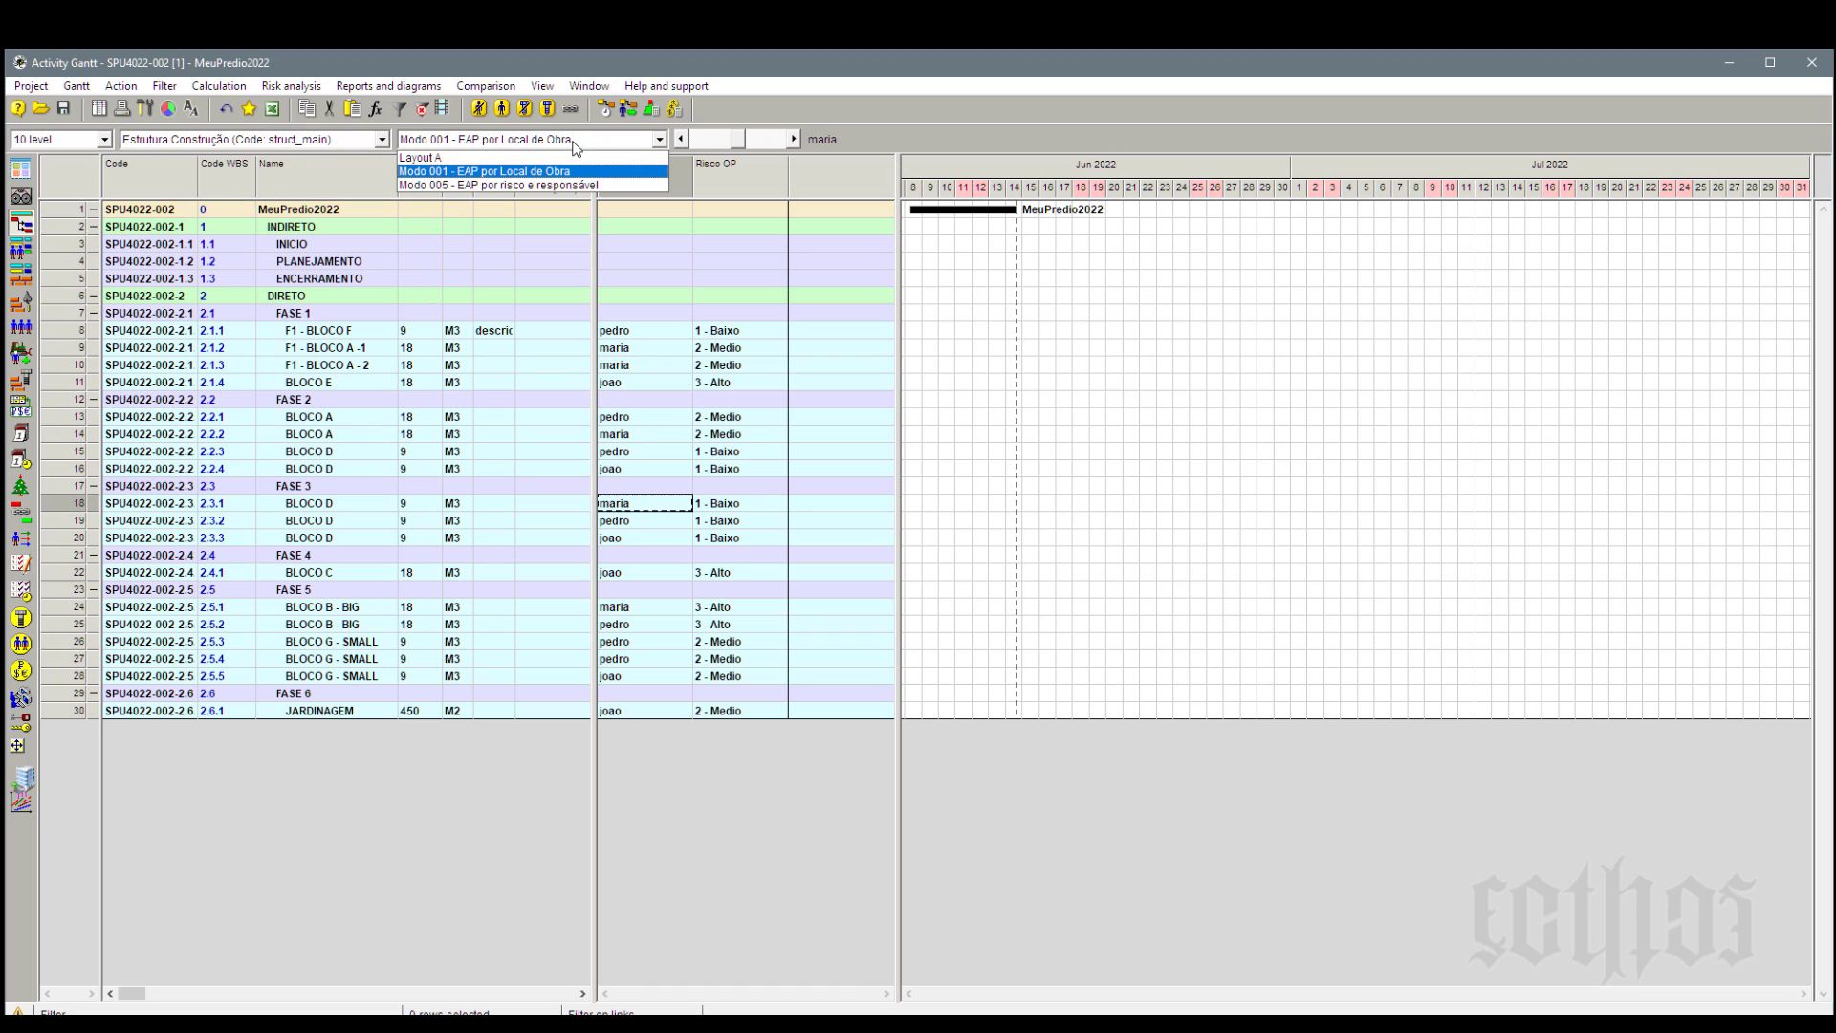
click(574, 181)
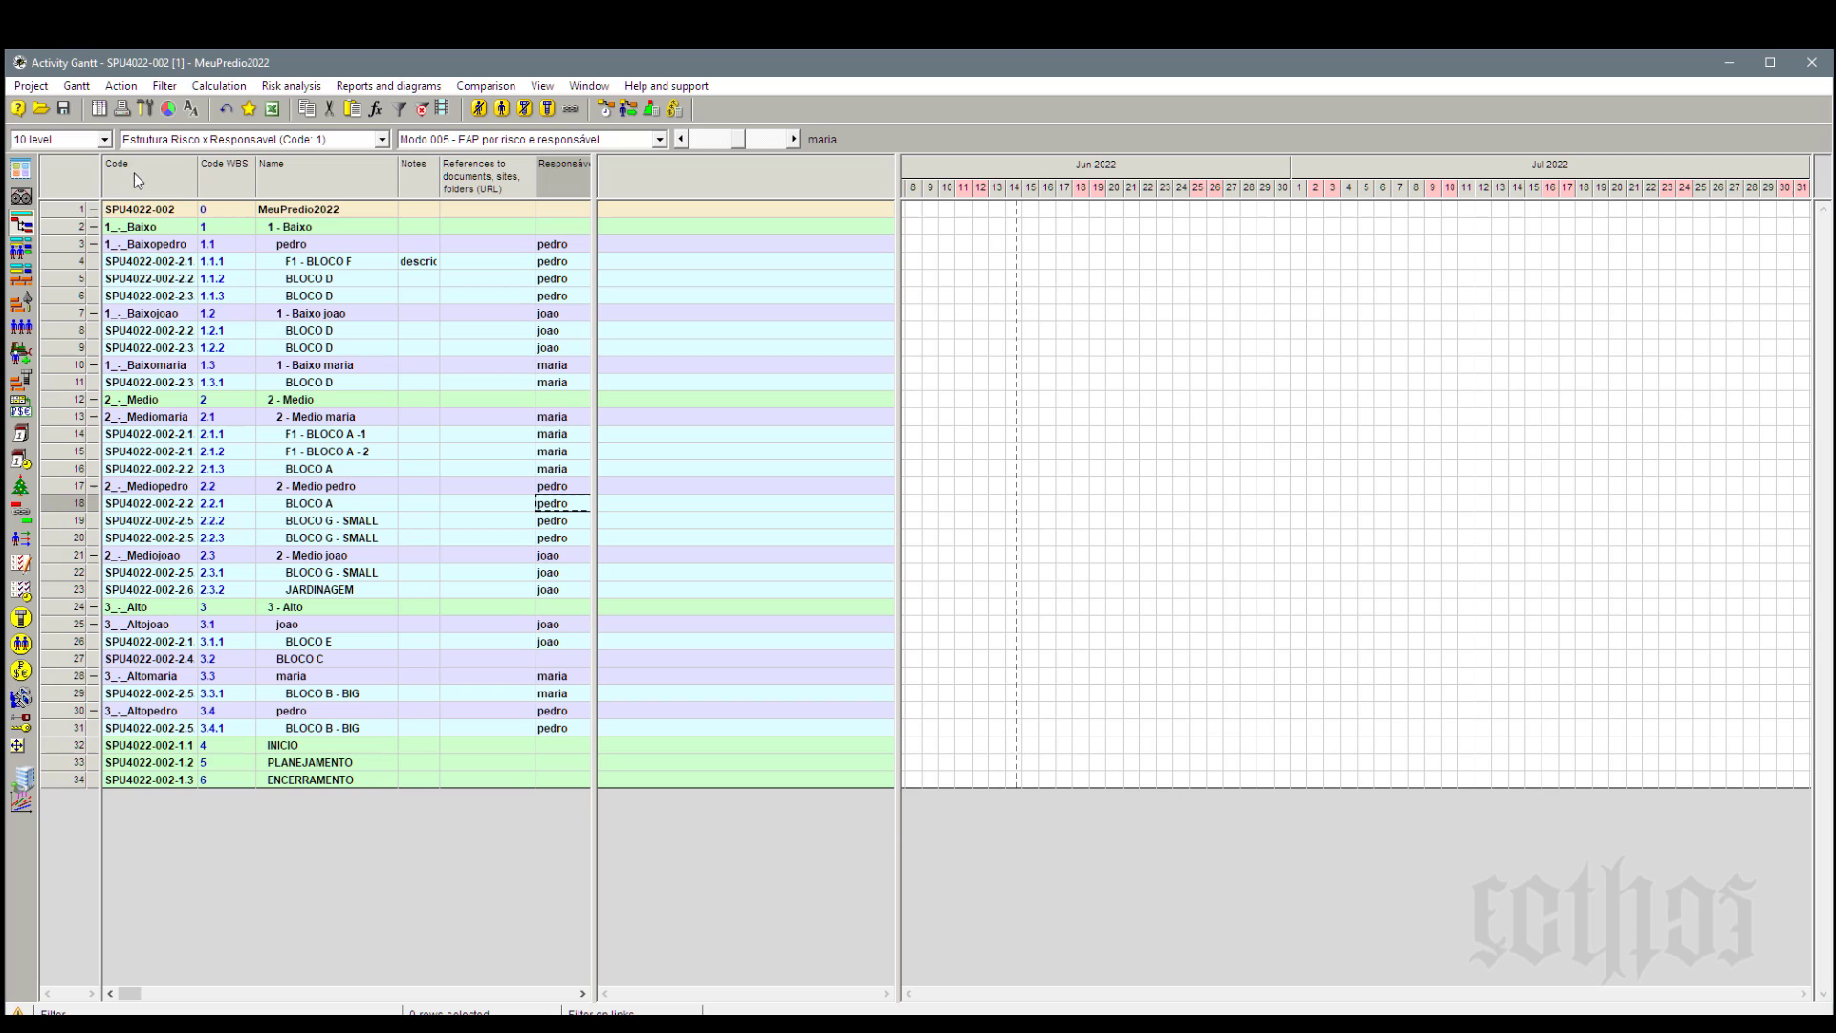
click(31, 85)
click(50, 106)
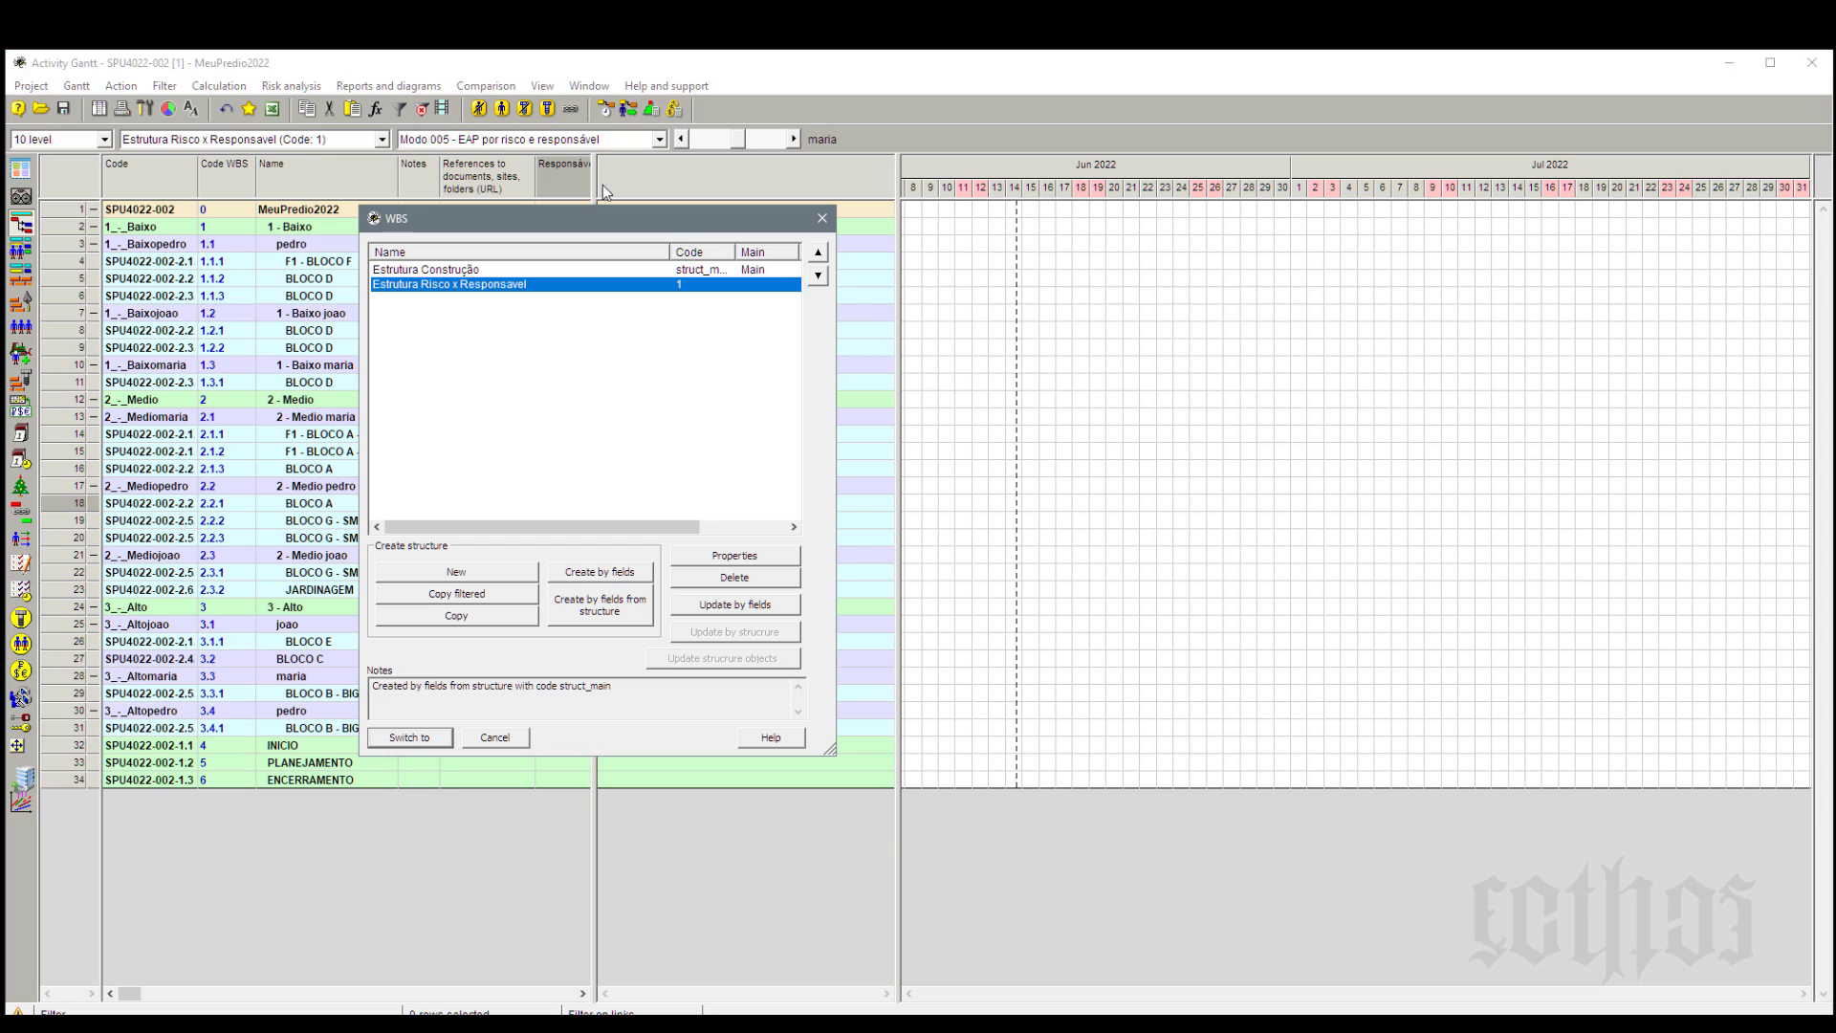
click(733, 603)
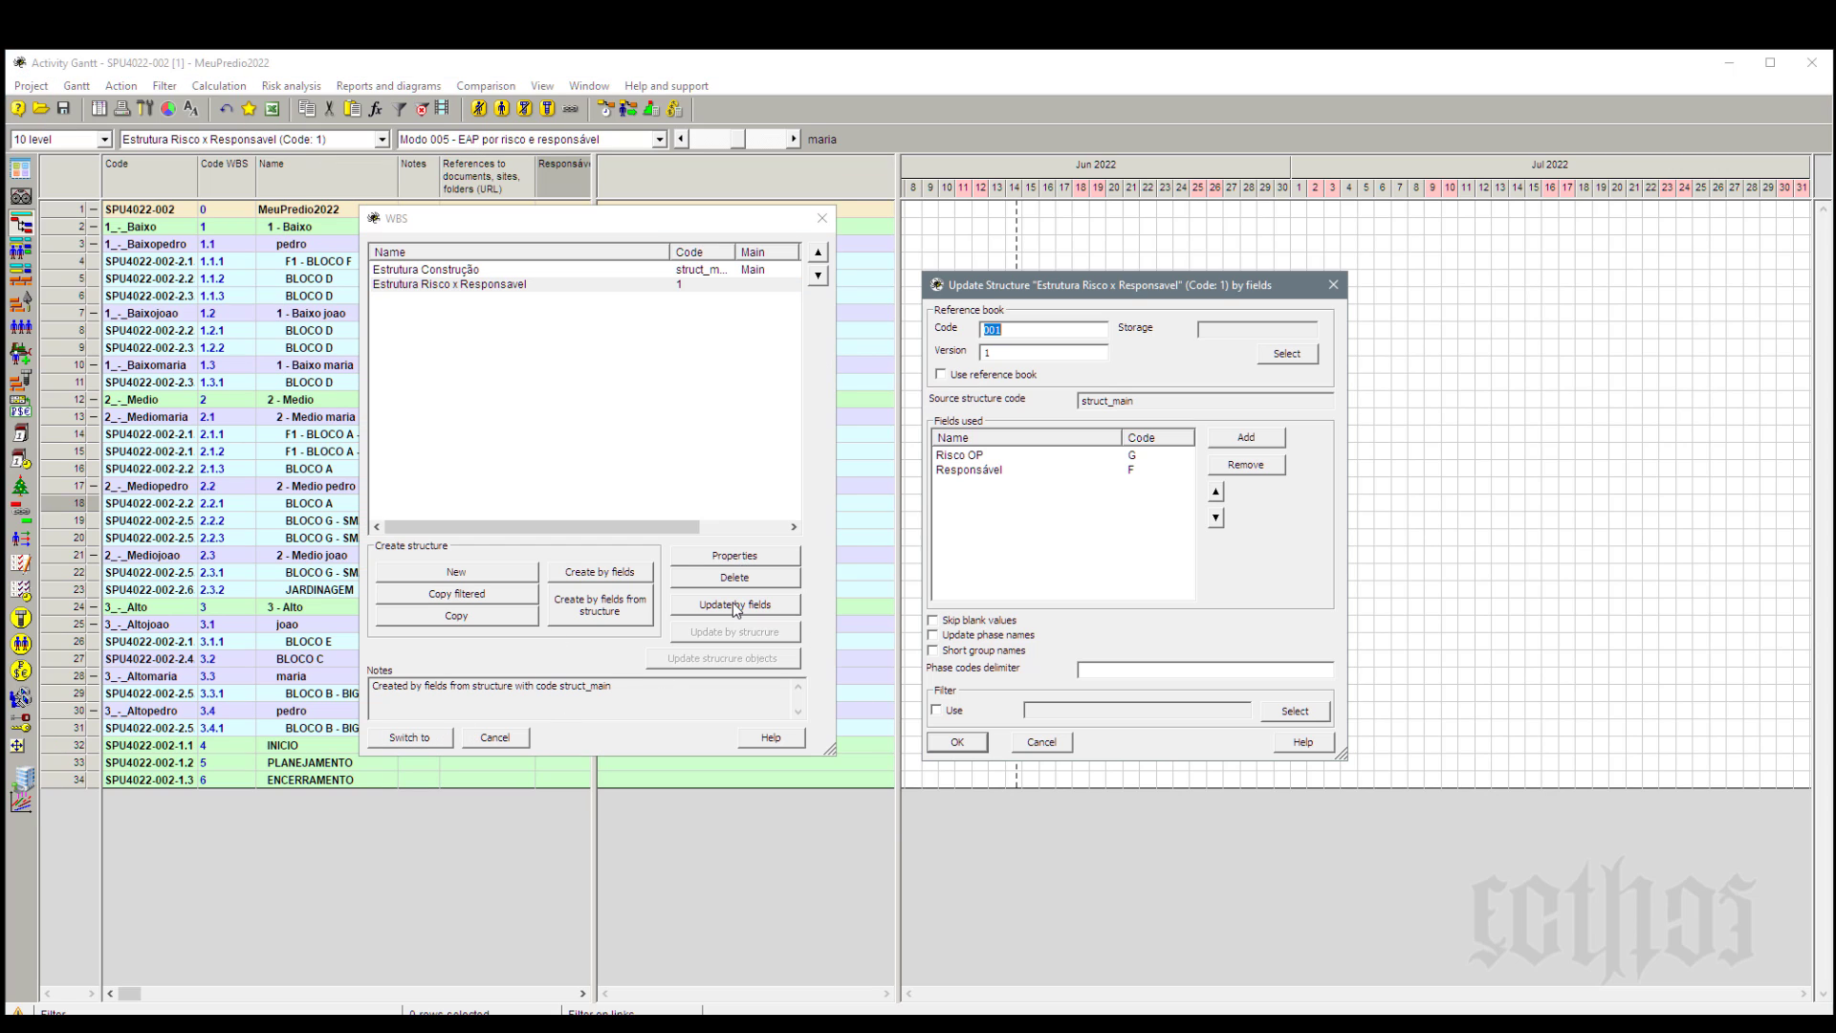
key(Return)
click(429, 738)
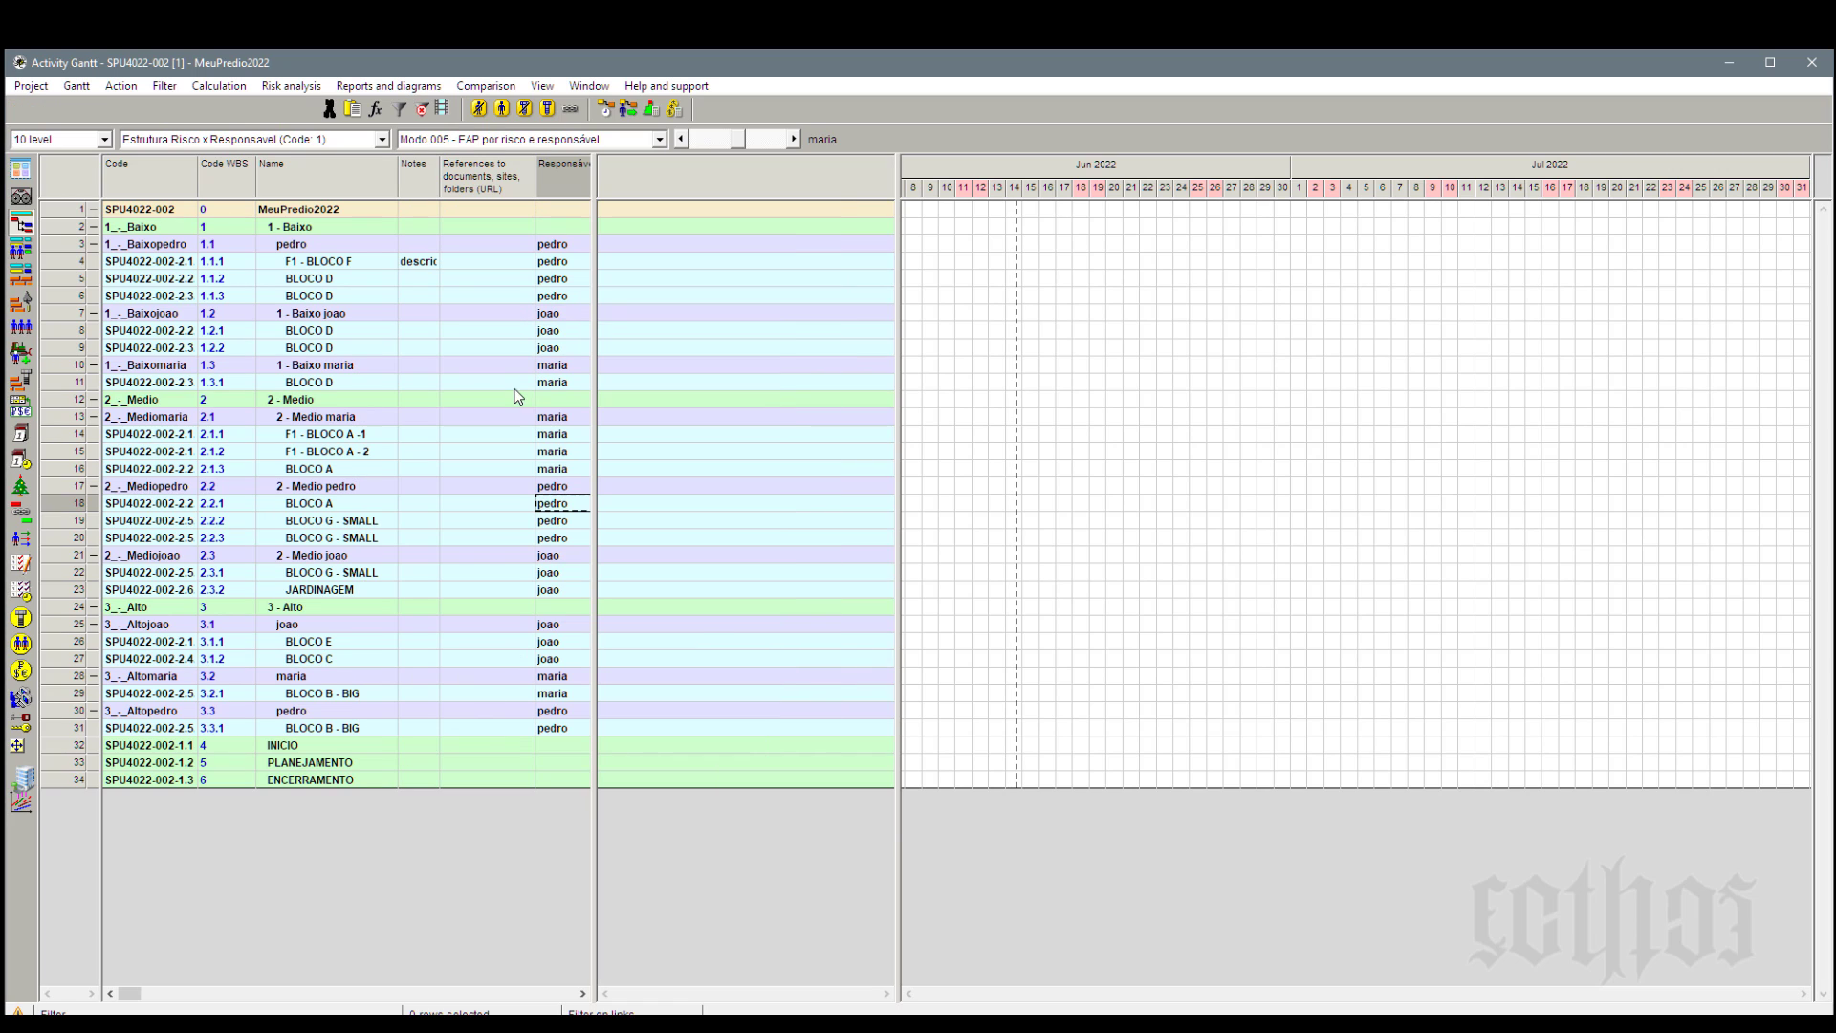
Reduce the refreshed structure to 1 level and examine the responsible subgroups under 3 - Alto and 1 - Baixo.
click(78, 146)
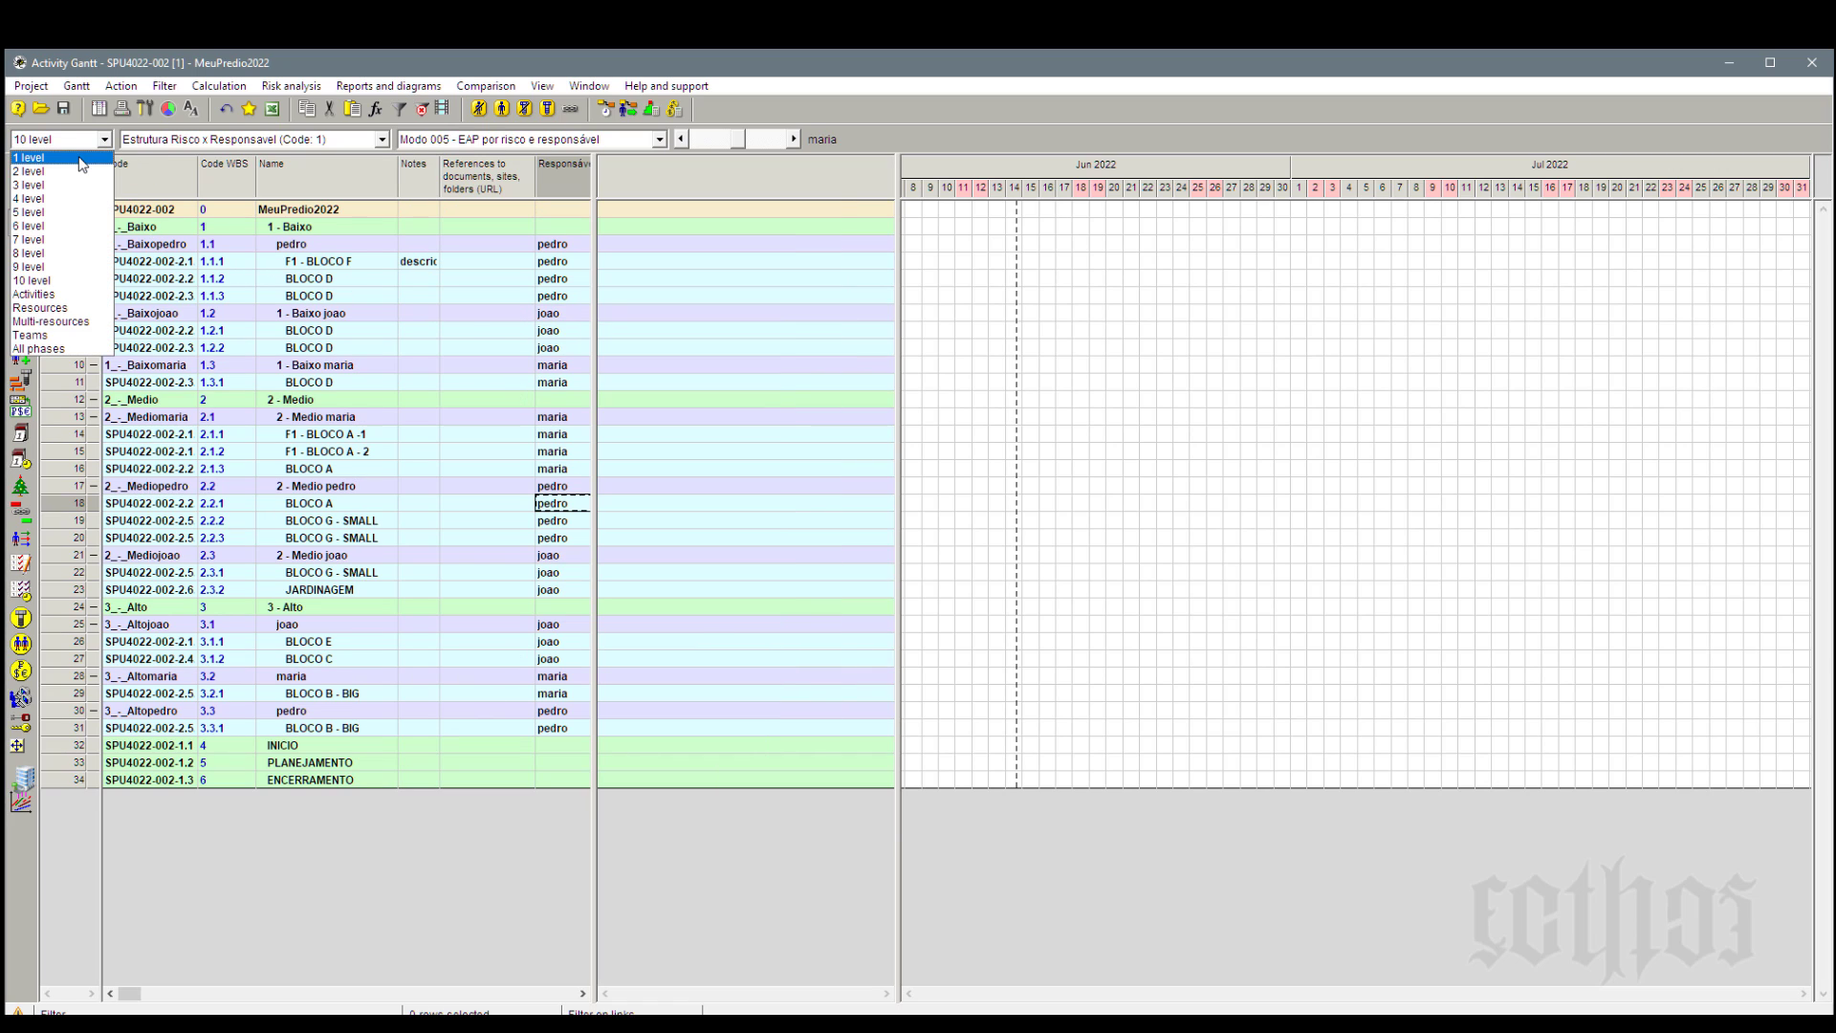
click(57, 157)
click(93, 209)
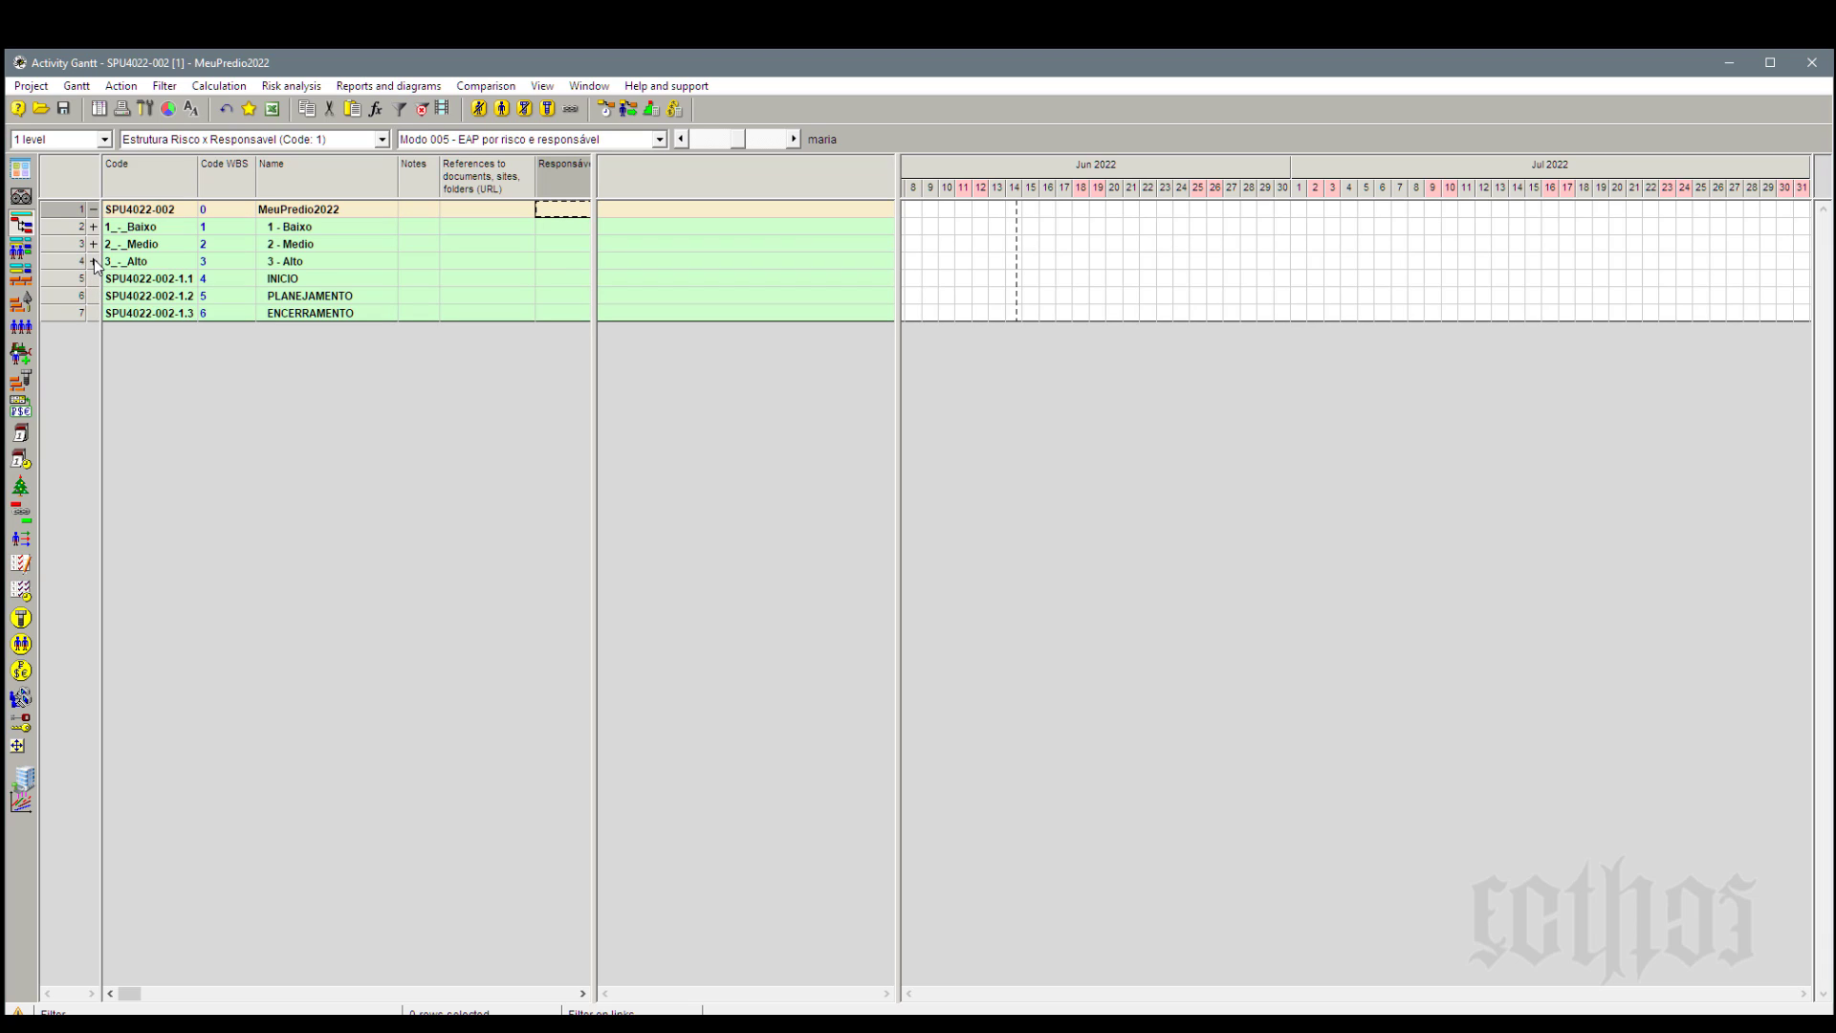
click(93, 262)
click(378, 279)
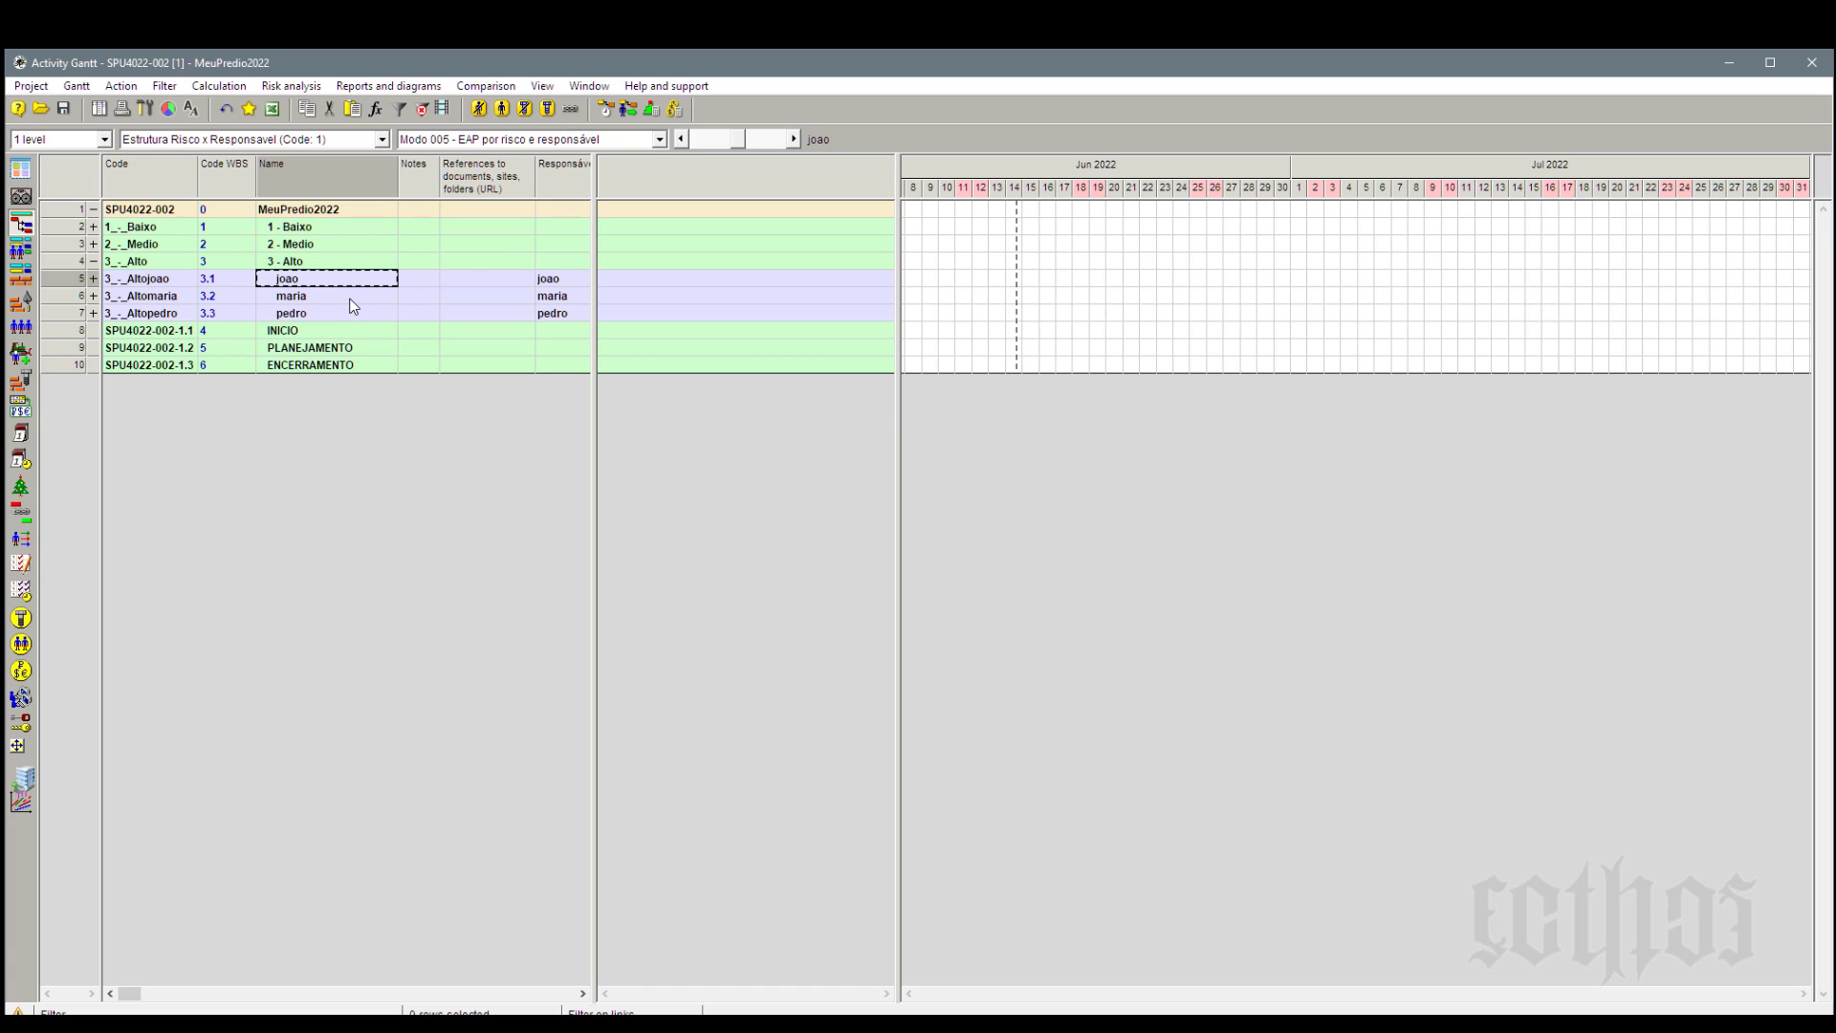
click(92, 227)
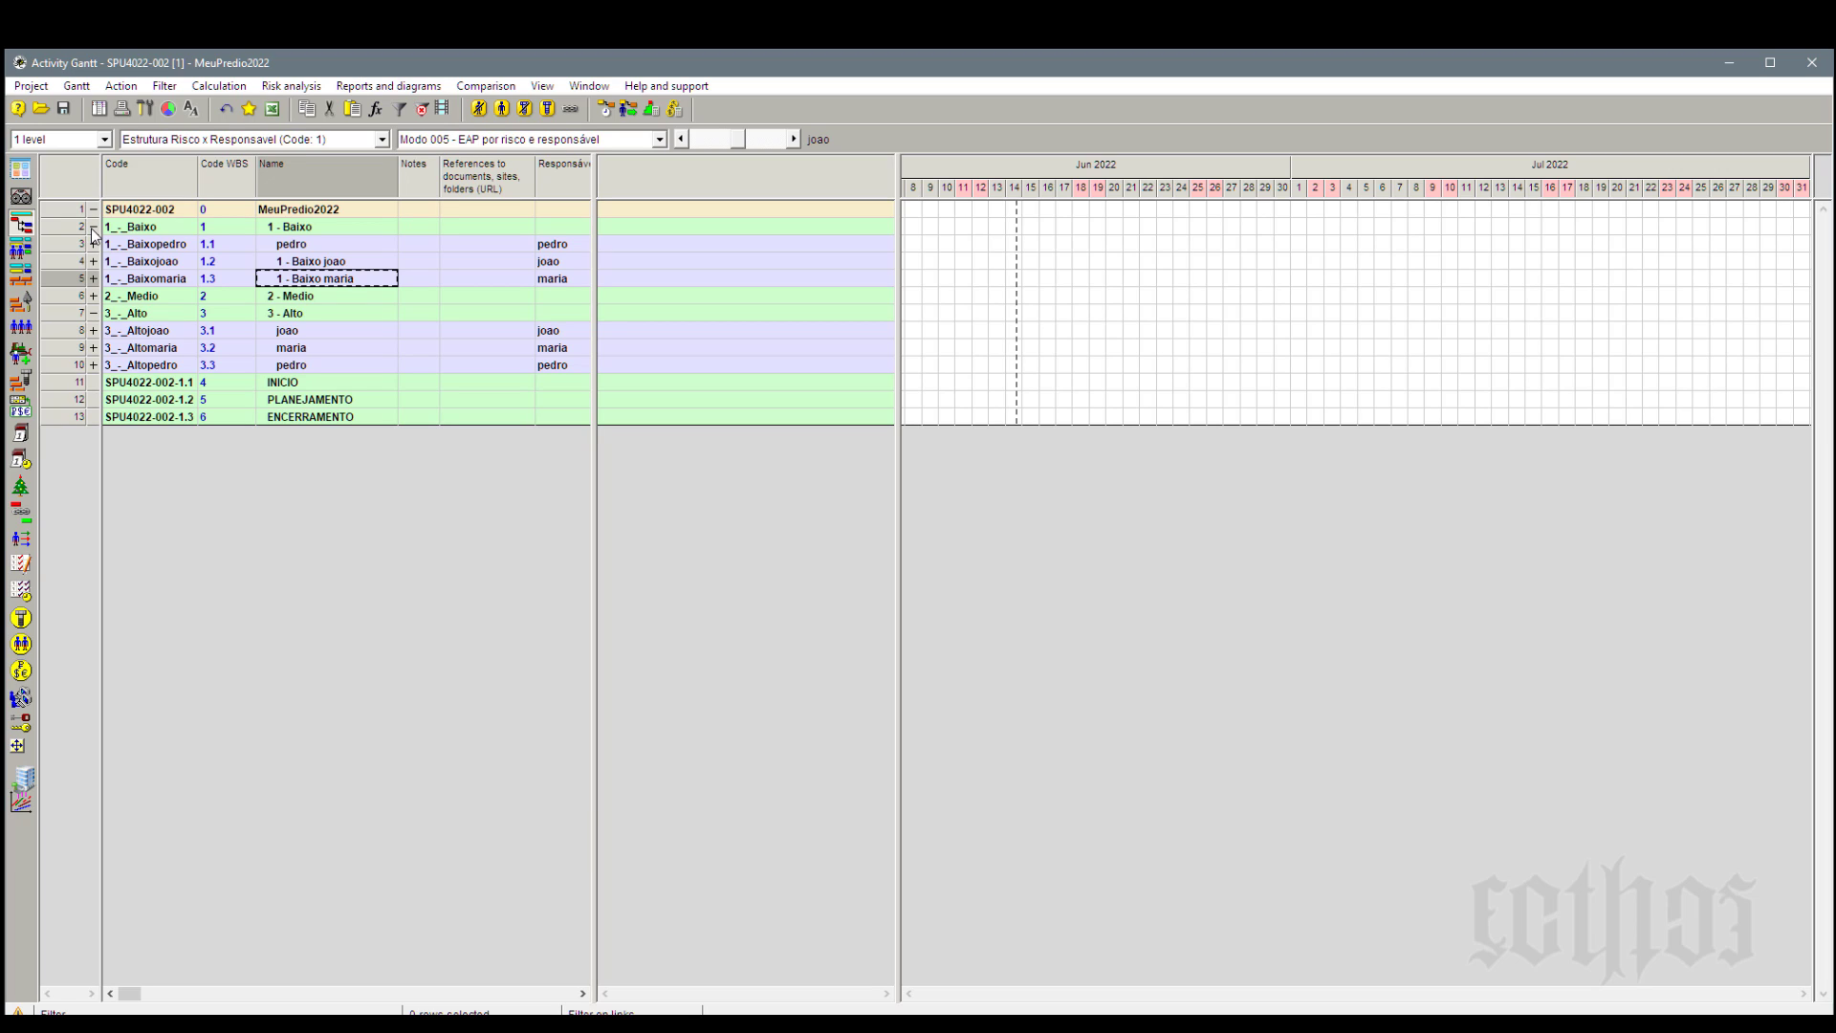
click(92, 227)
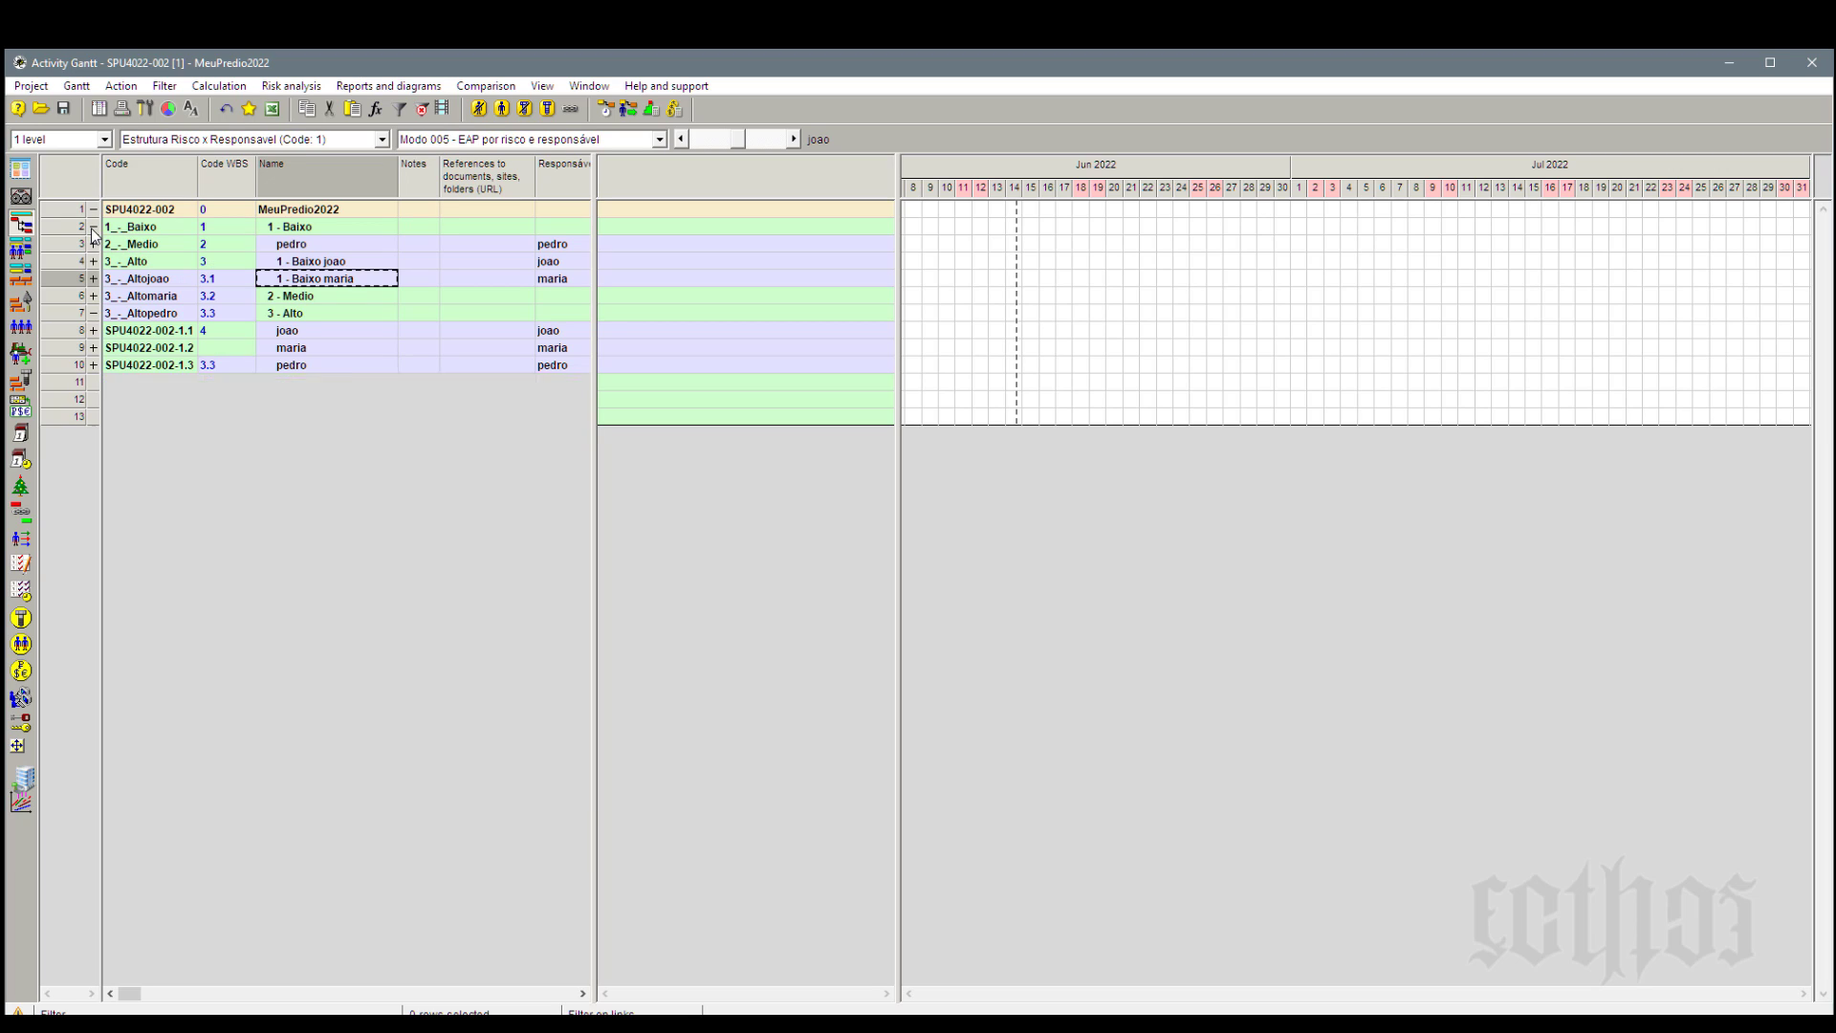
Expand the three responsible subgroups under 3 - Alto and examine their blocks, including BLOCO E and BLOCO C.
click(92, 279)
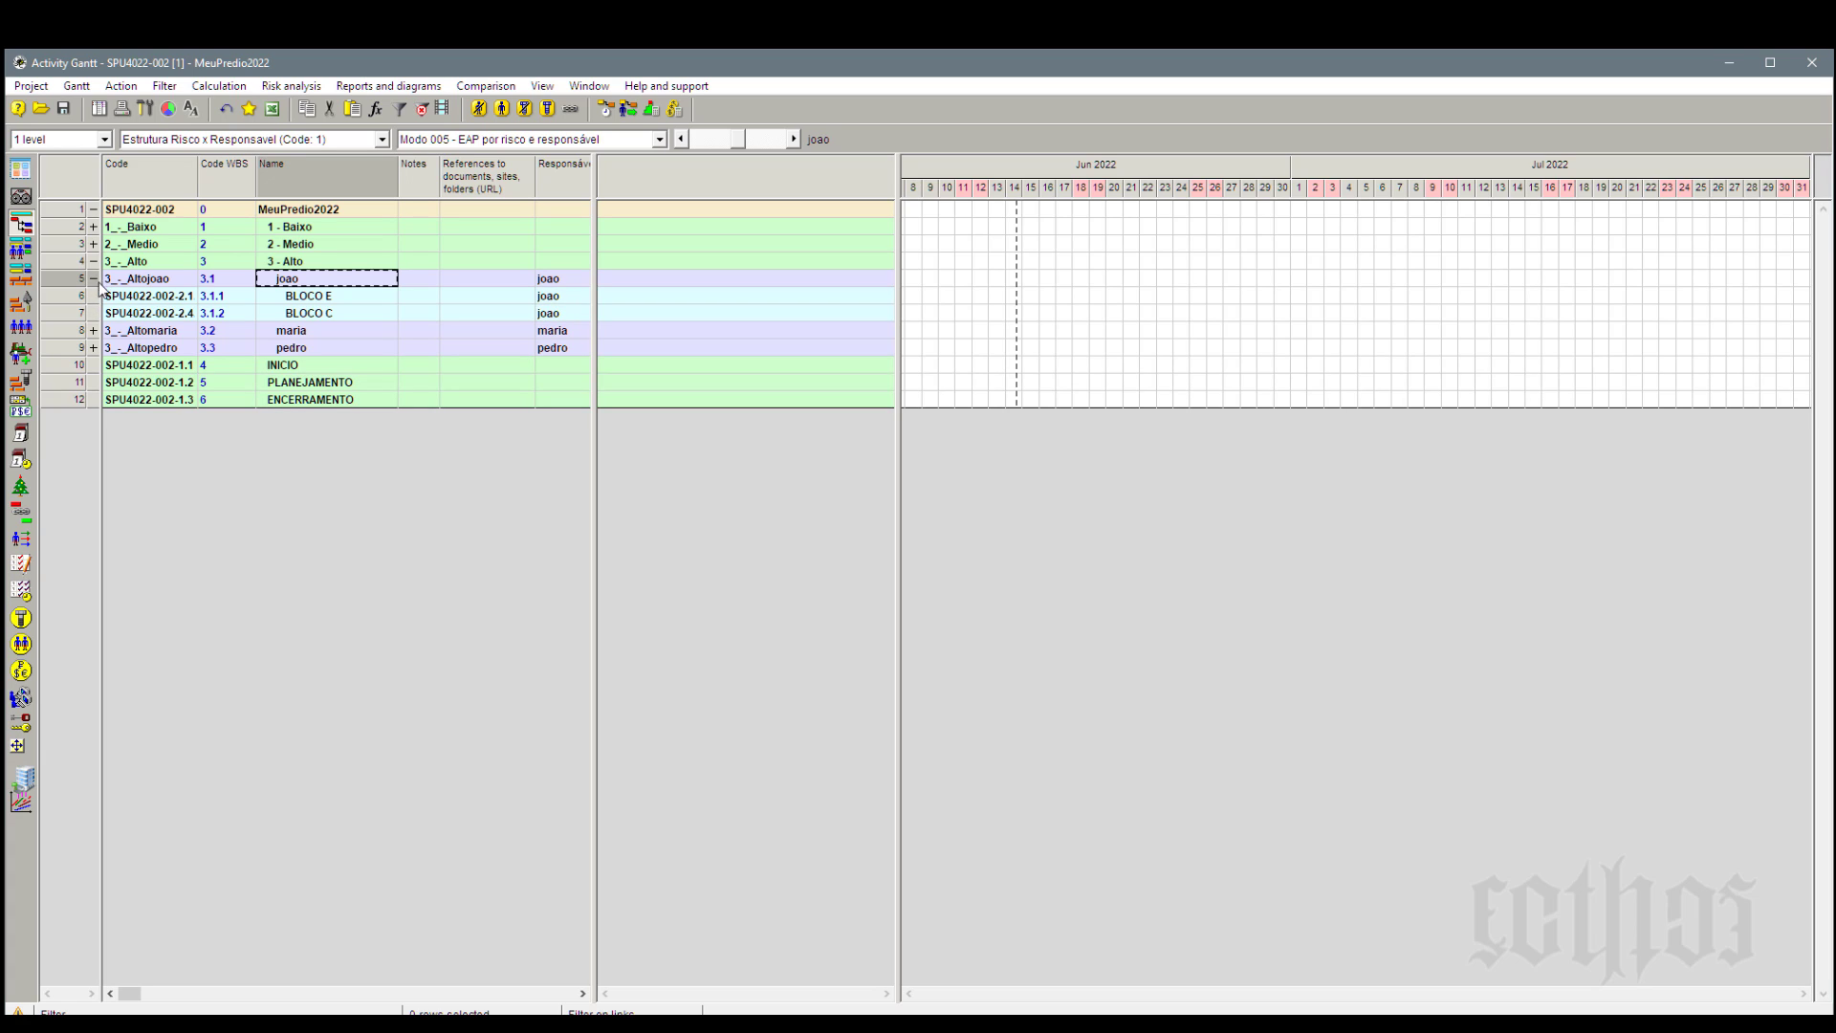
click(93, 330)
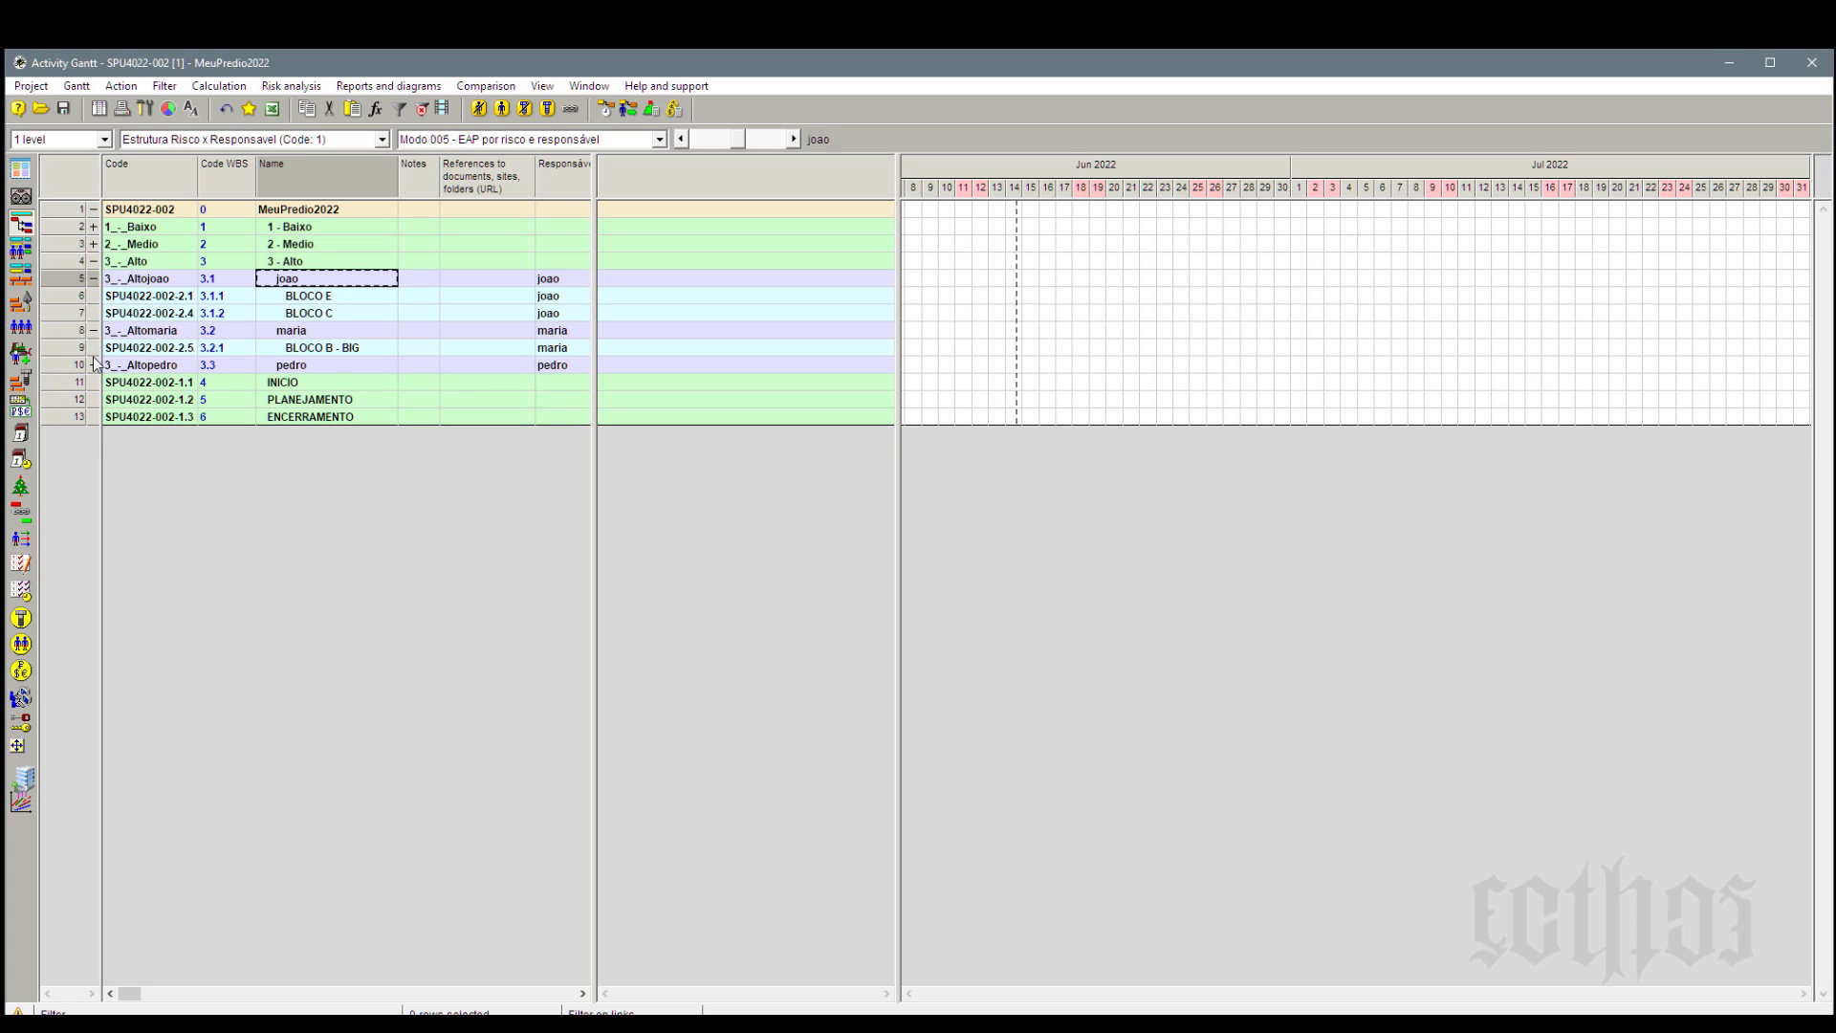
click(92, 365)
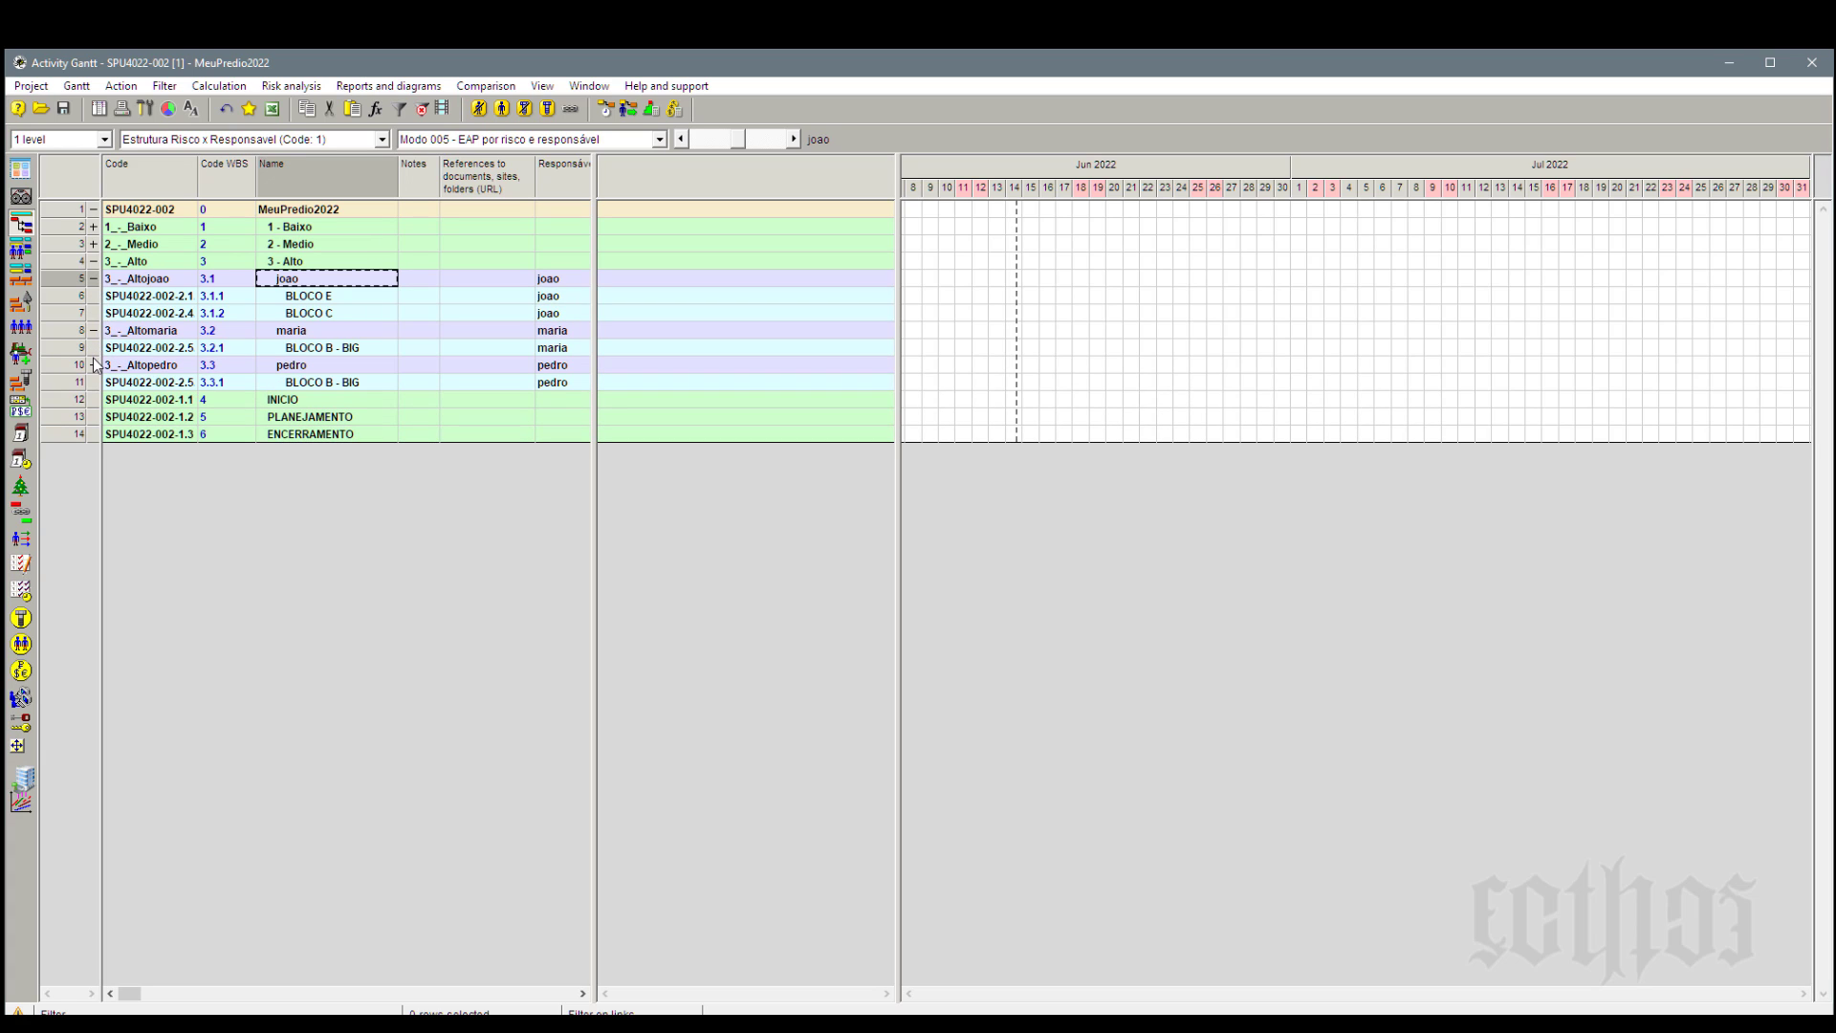
click(360, 295)
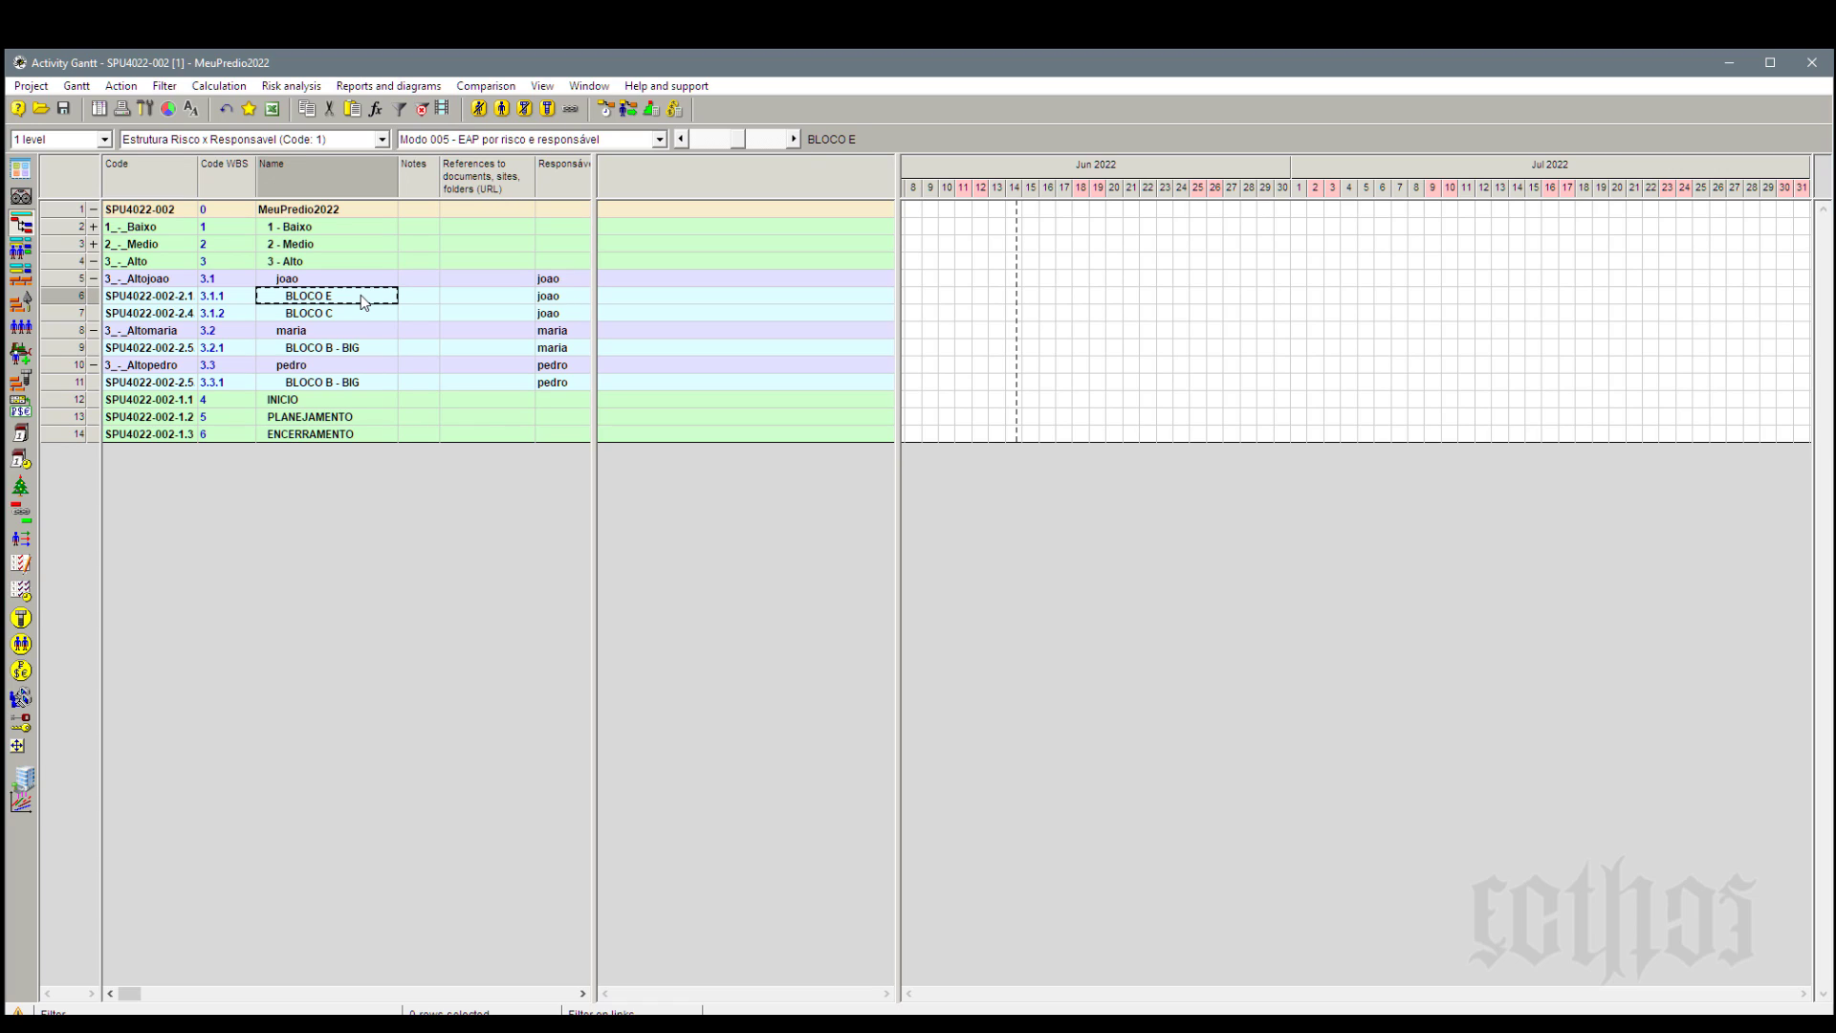
click(360, 312)
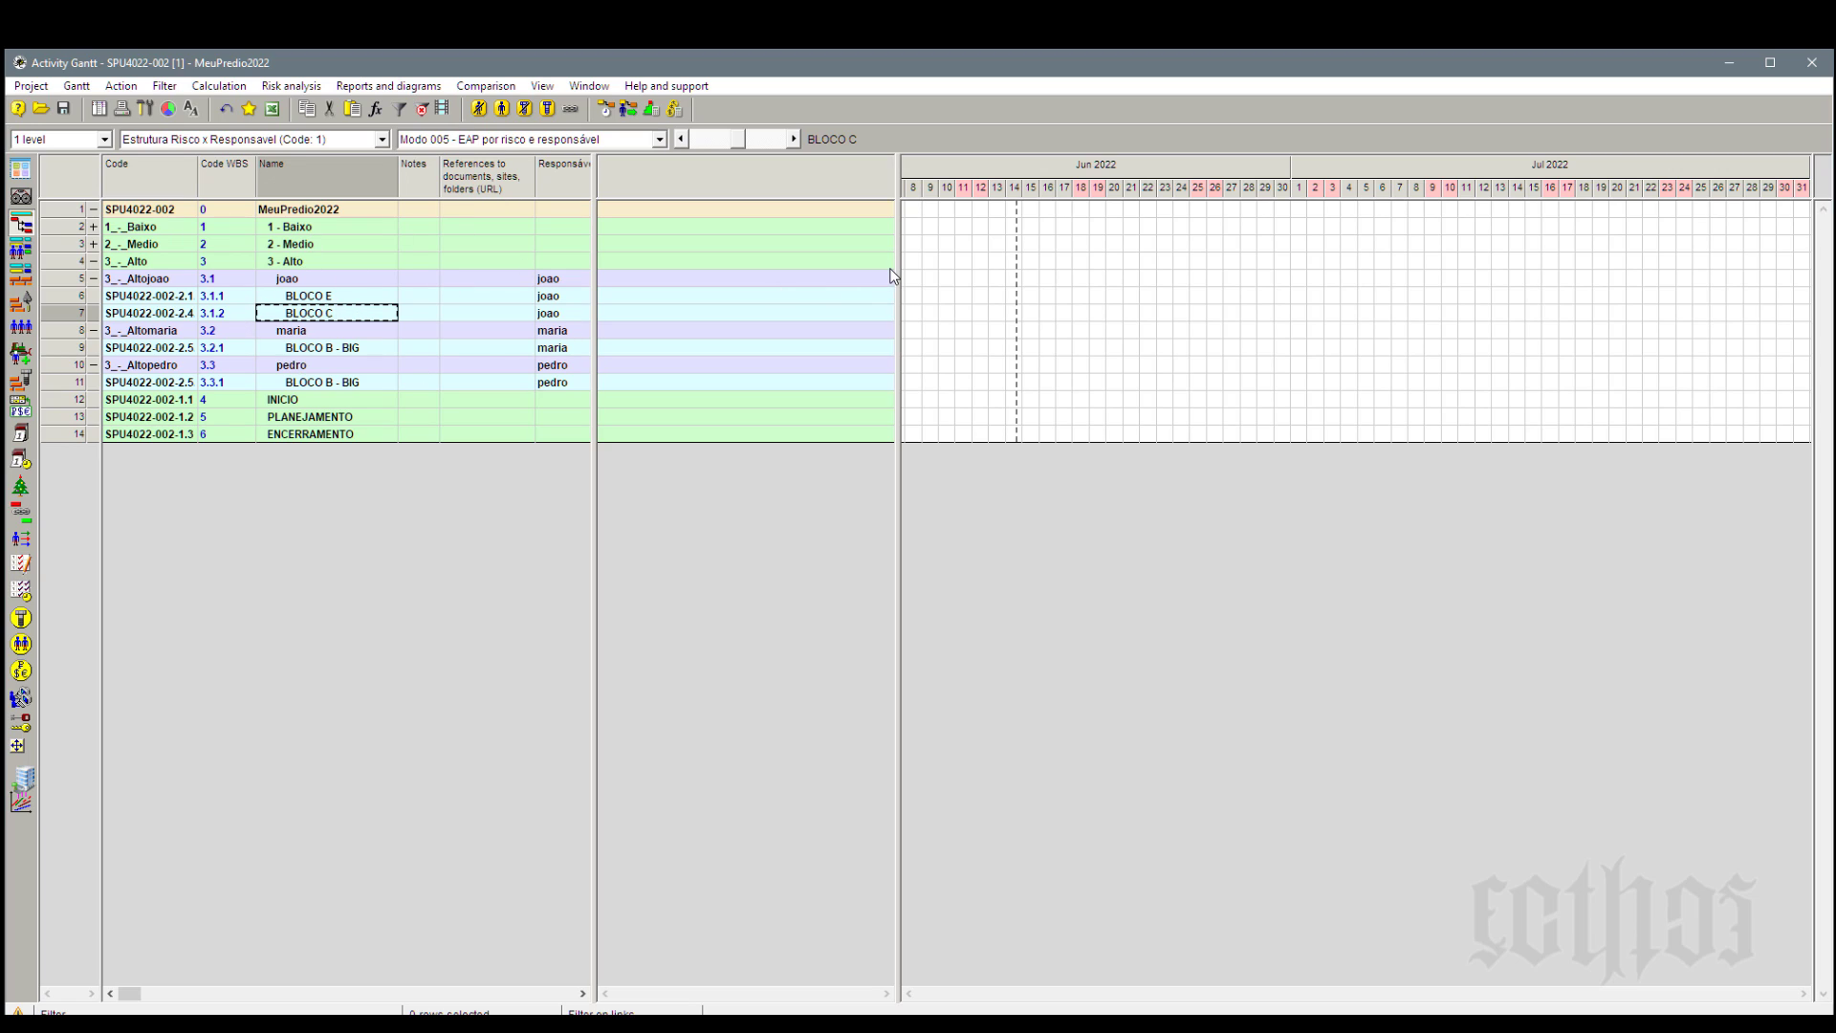
Widen the table area over the whole Gantt chart and expand the 2 - Medio and 1 - Baixo groups.
drag(899, 275, 754, 275)
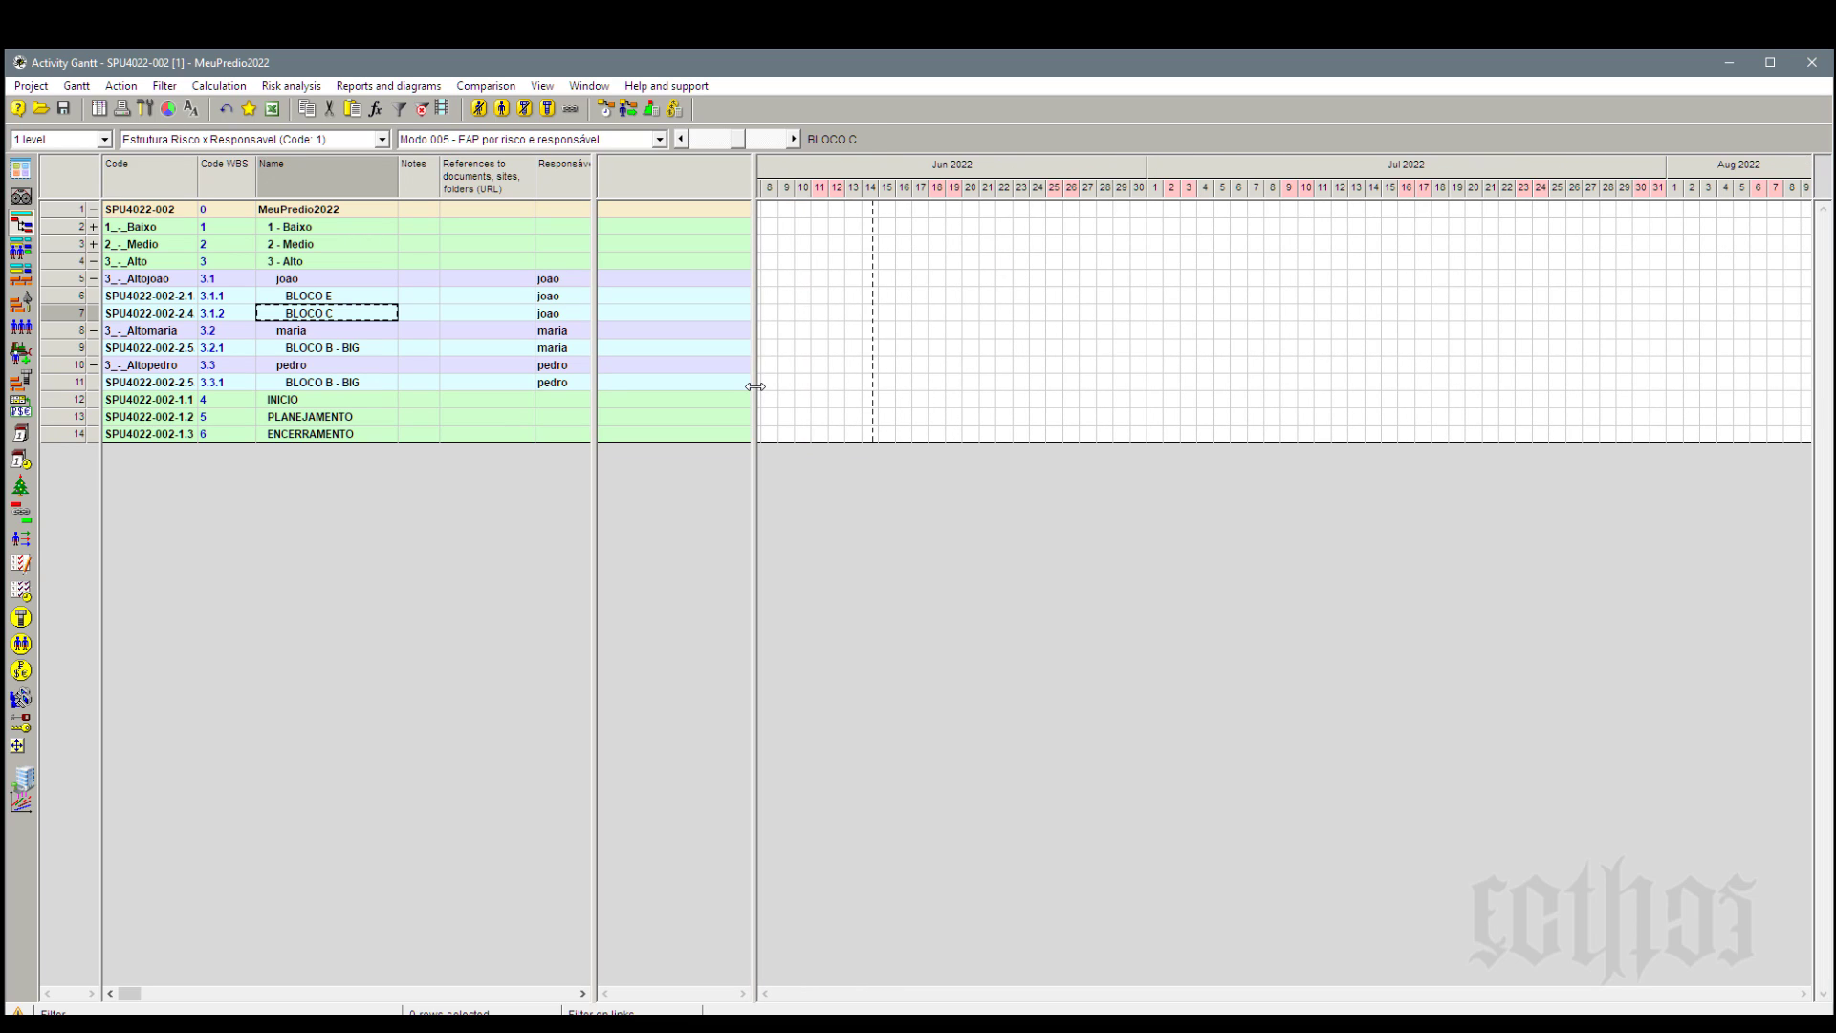
drag(755, 388, 1808, 389)
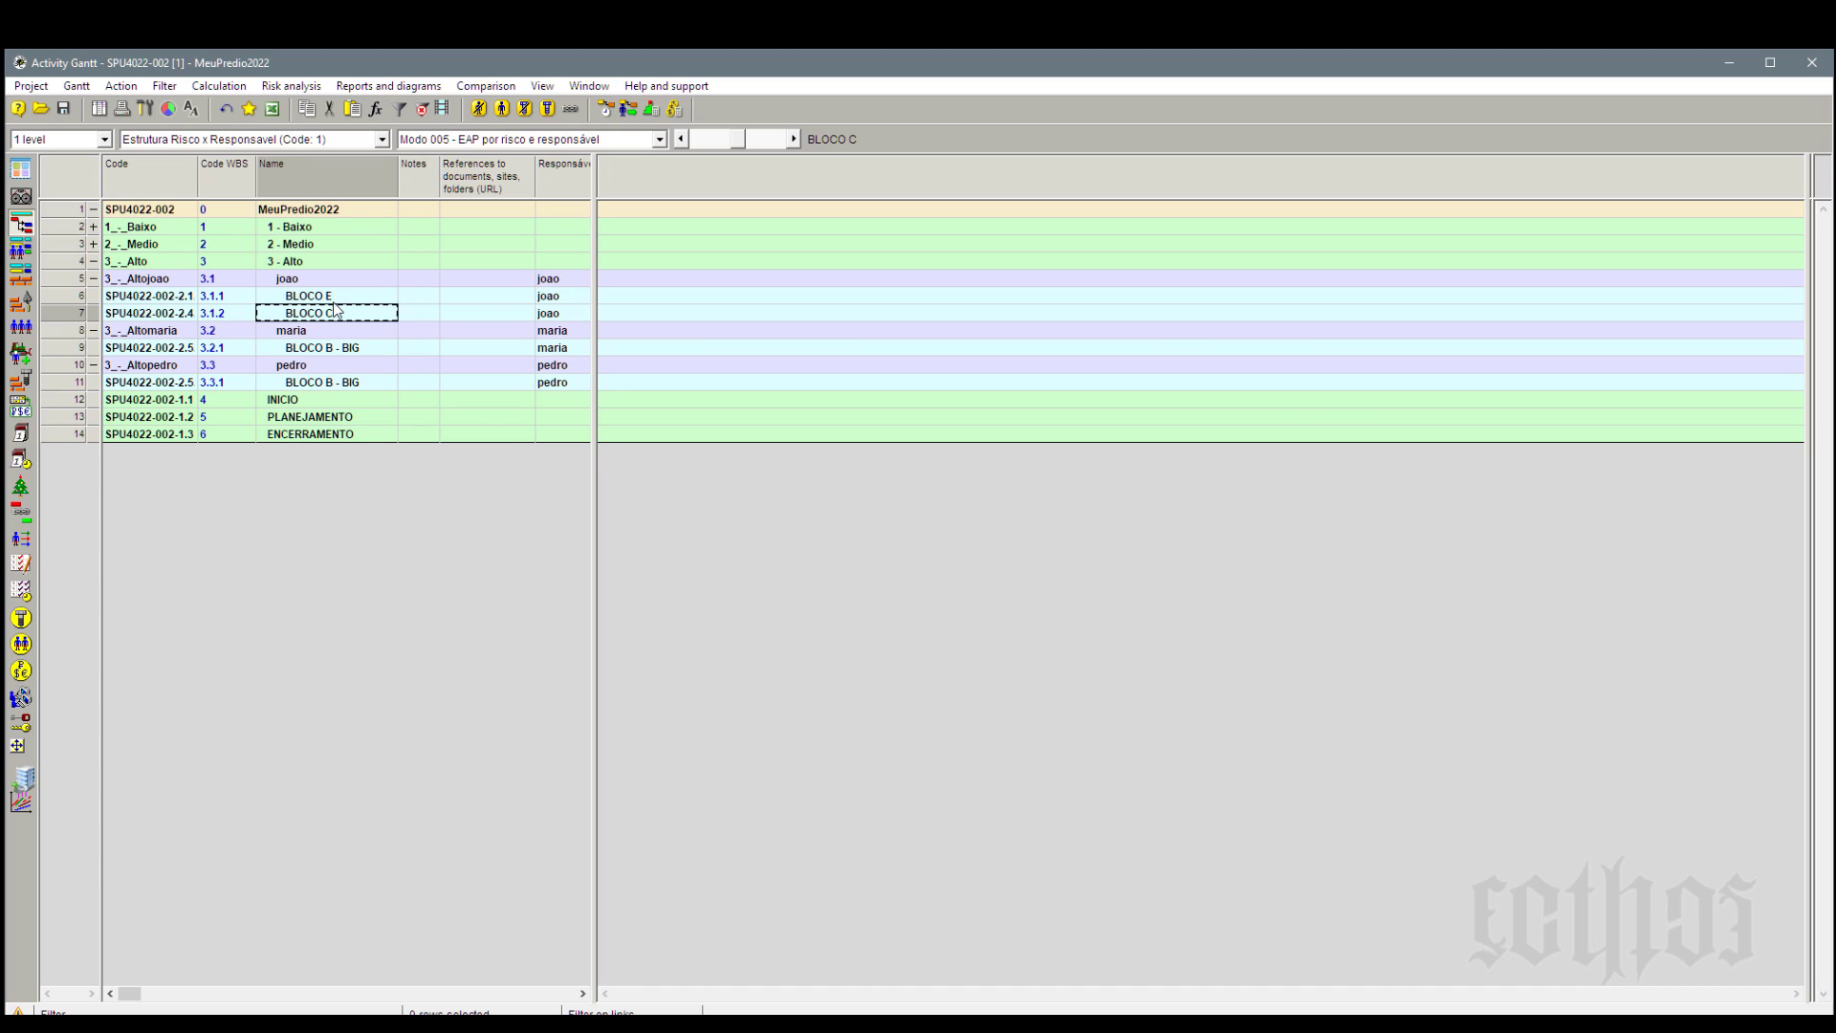
click(93, 244)
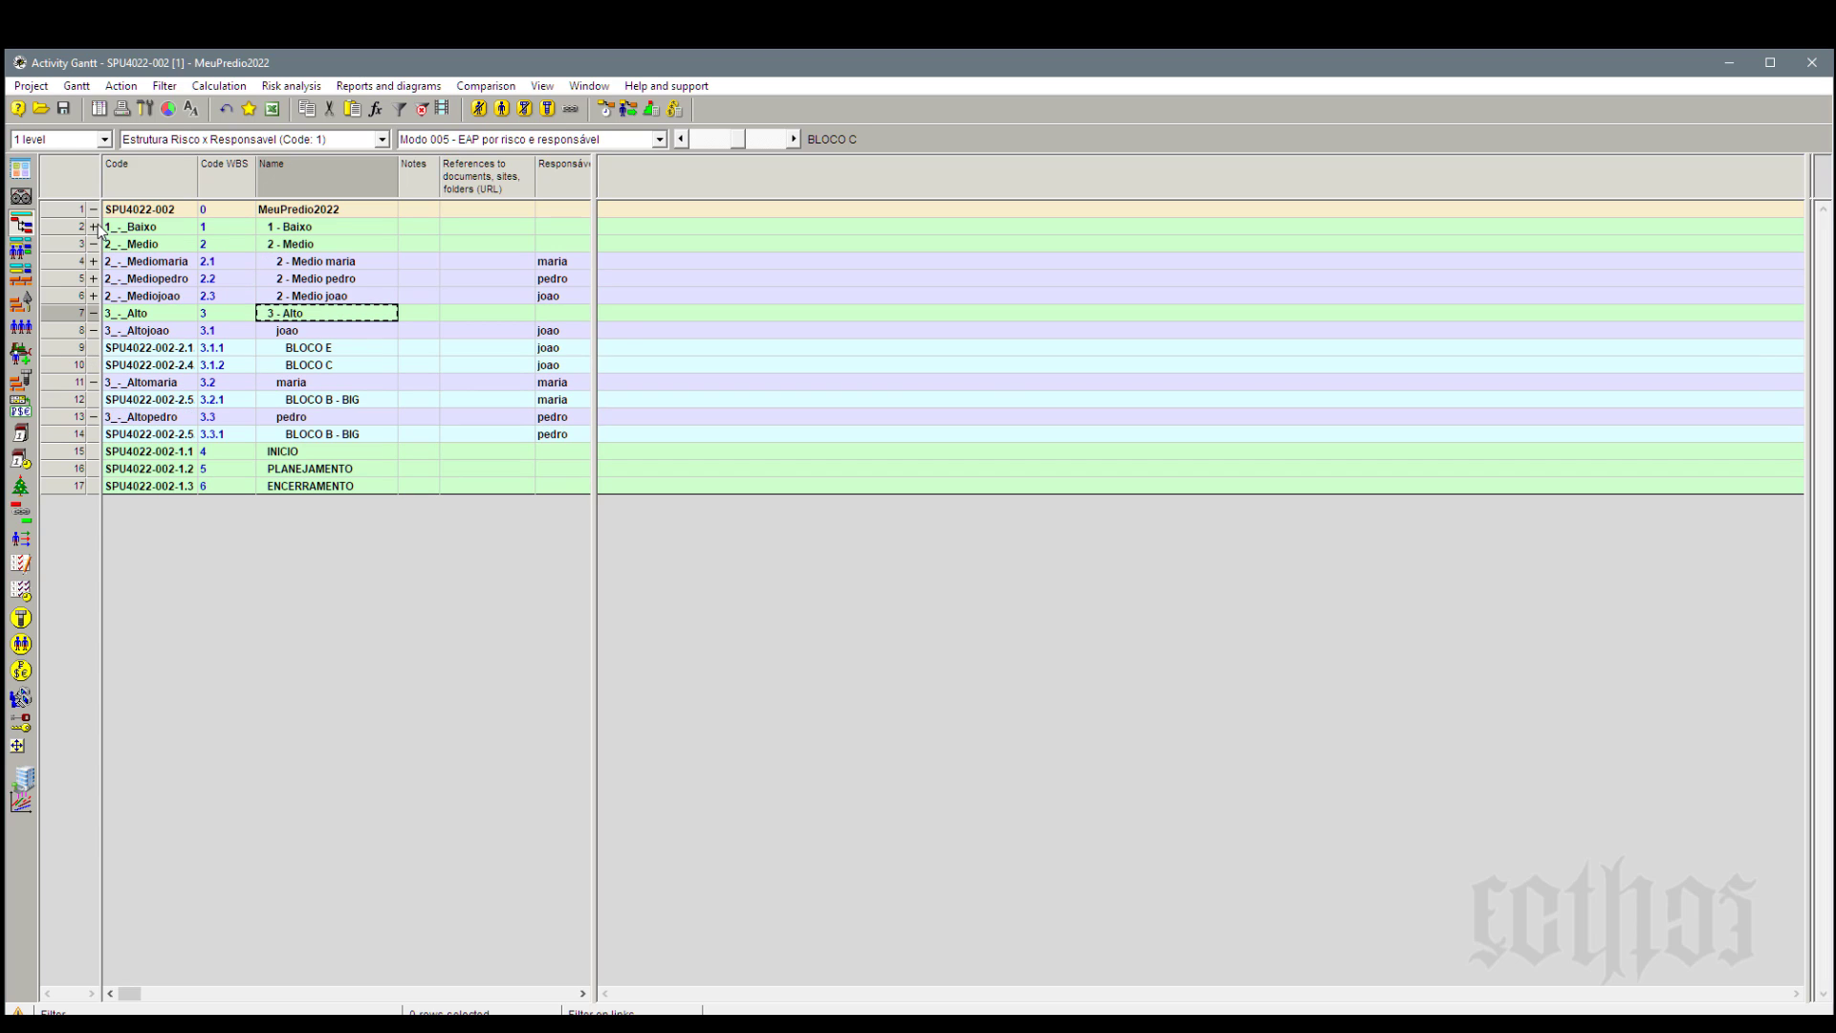
click(93, 226)
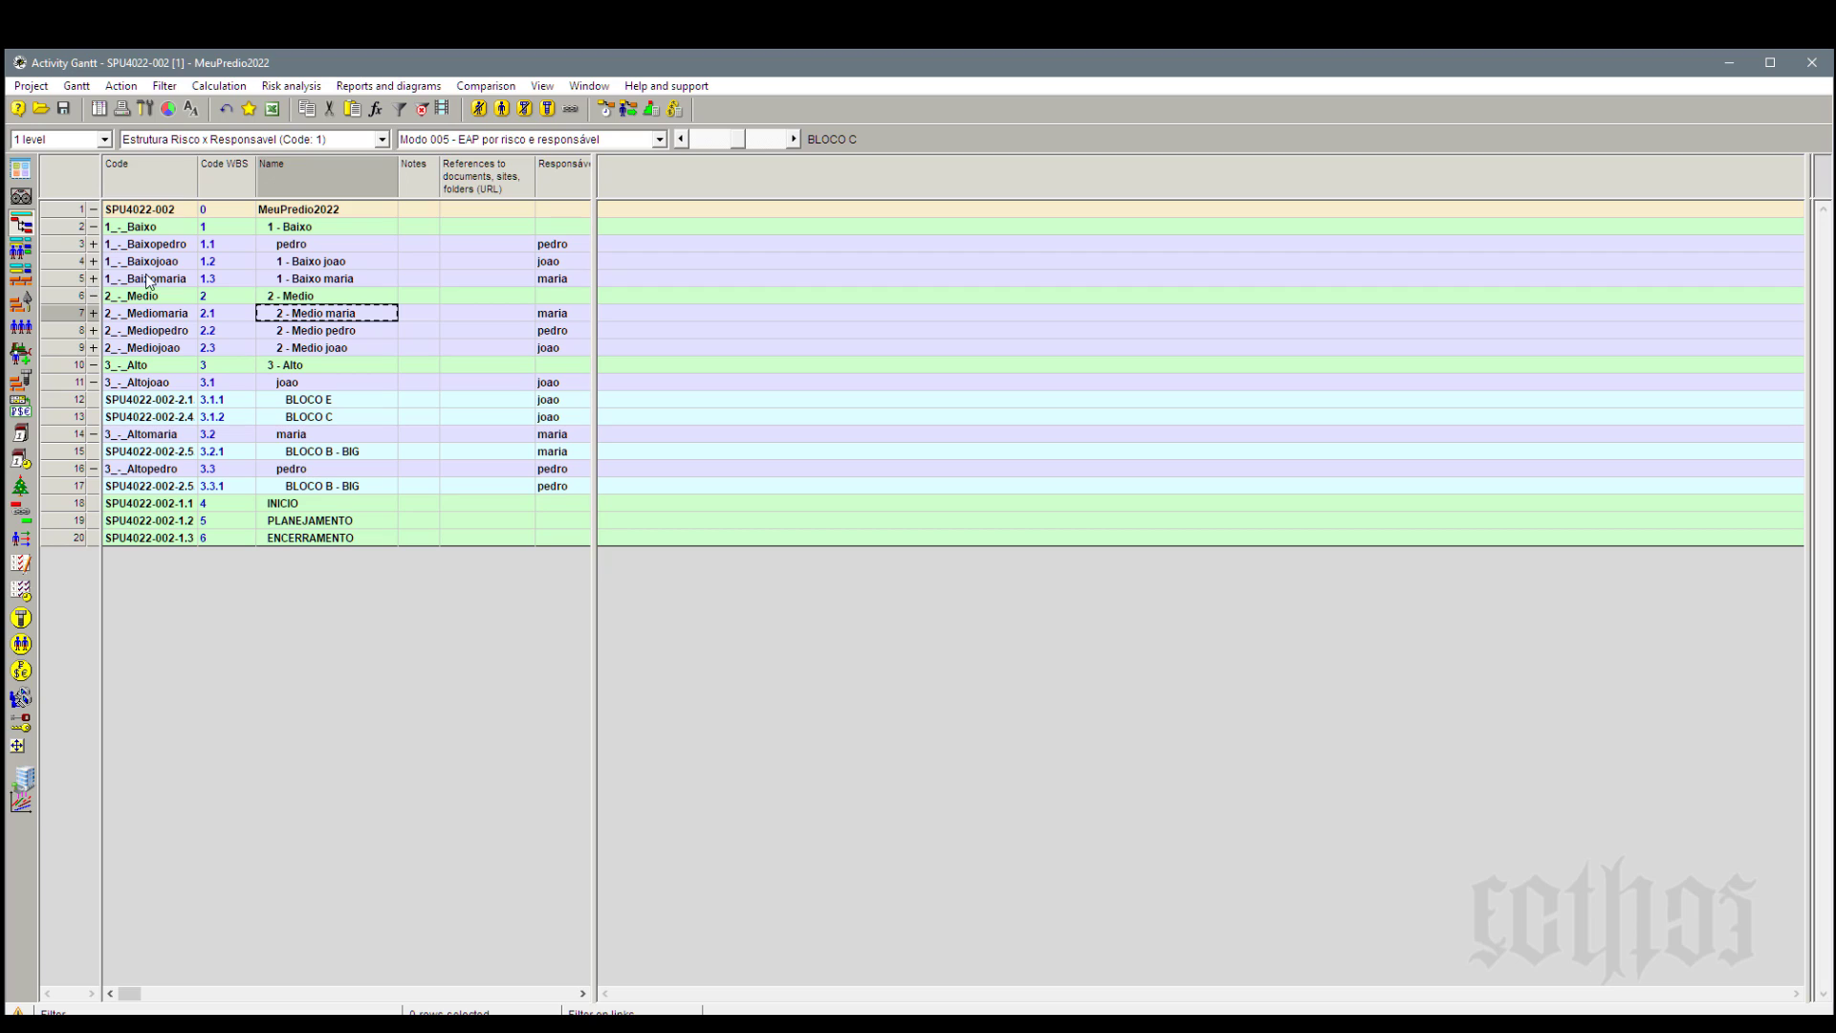